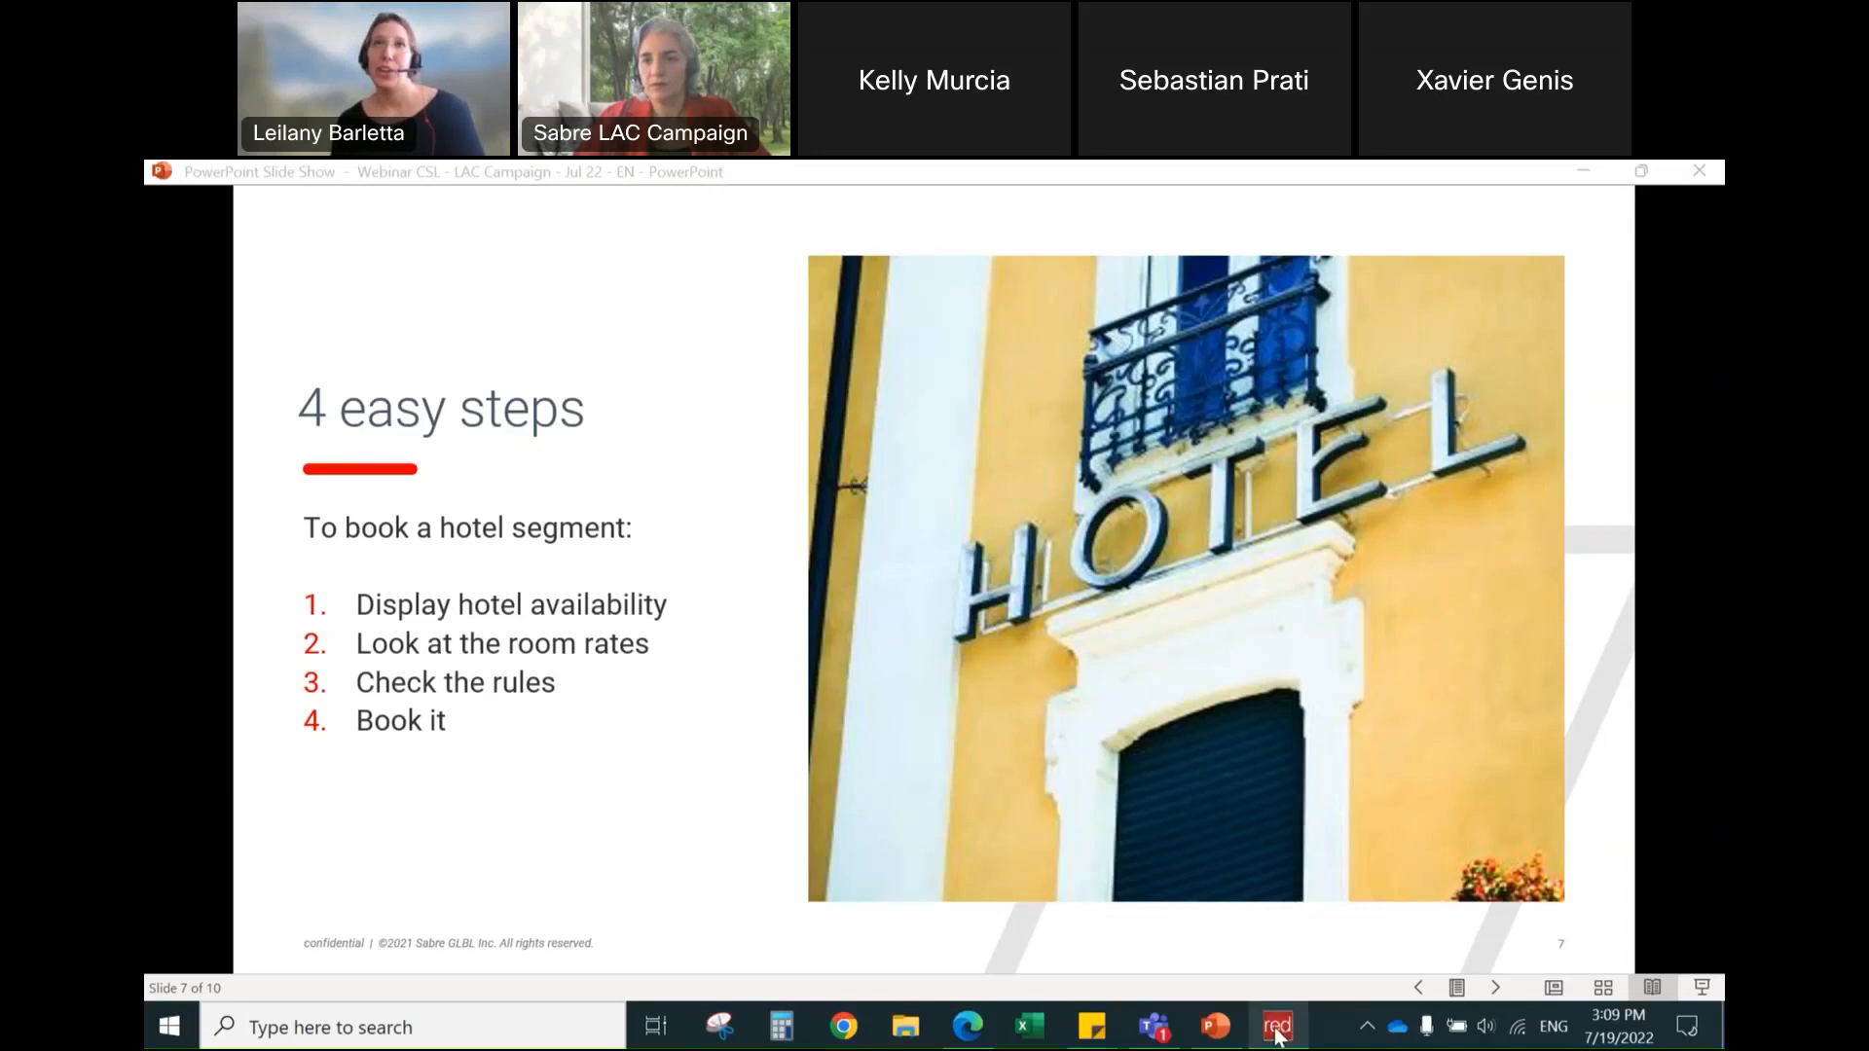
Step: Switch to Sabre Red 360, change to manual command entry and run *S*P
mouse_move(1277, 1036)
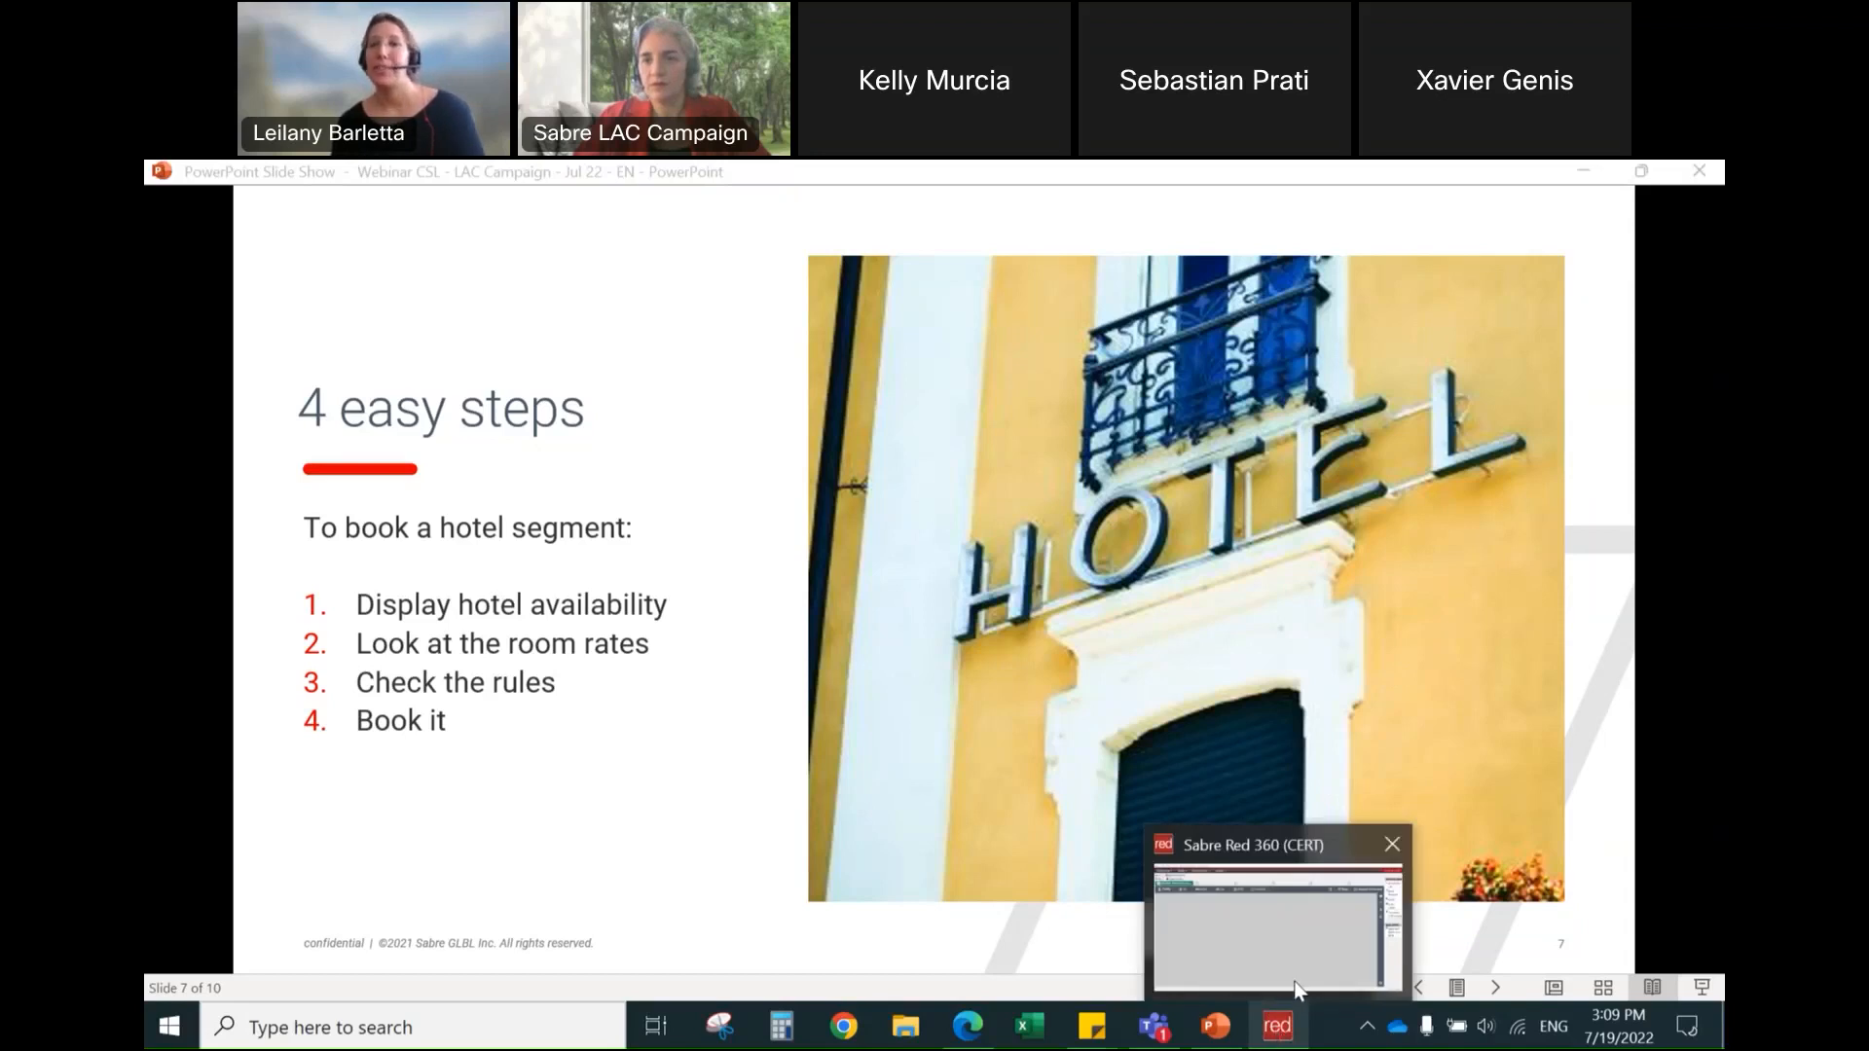
click(1278, 935)
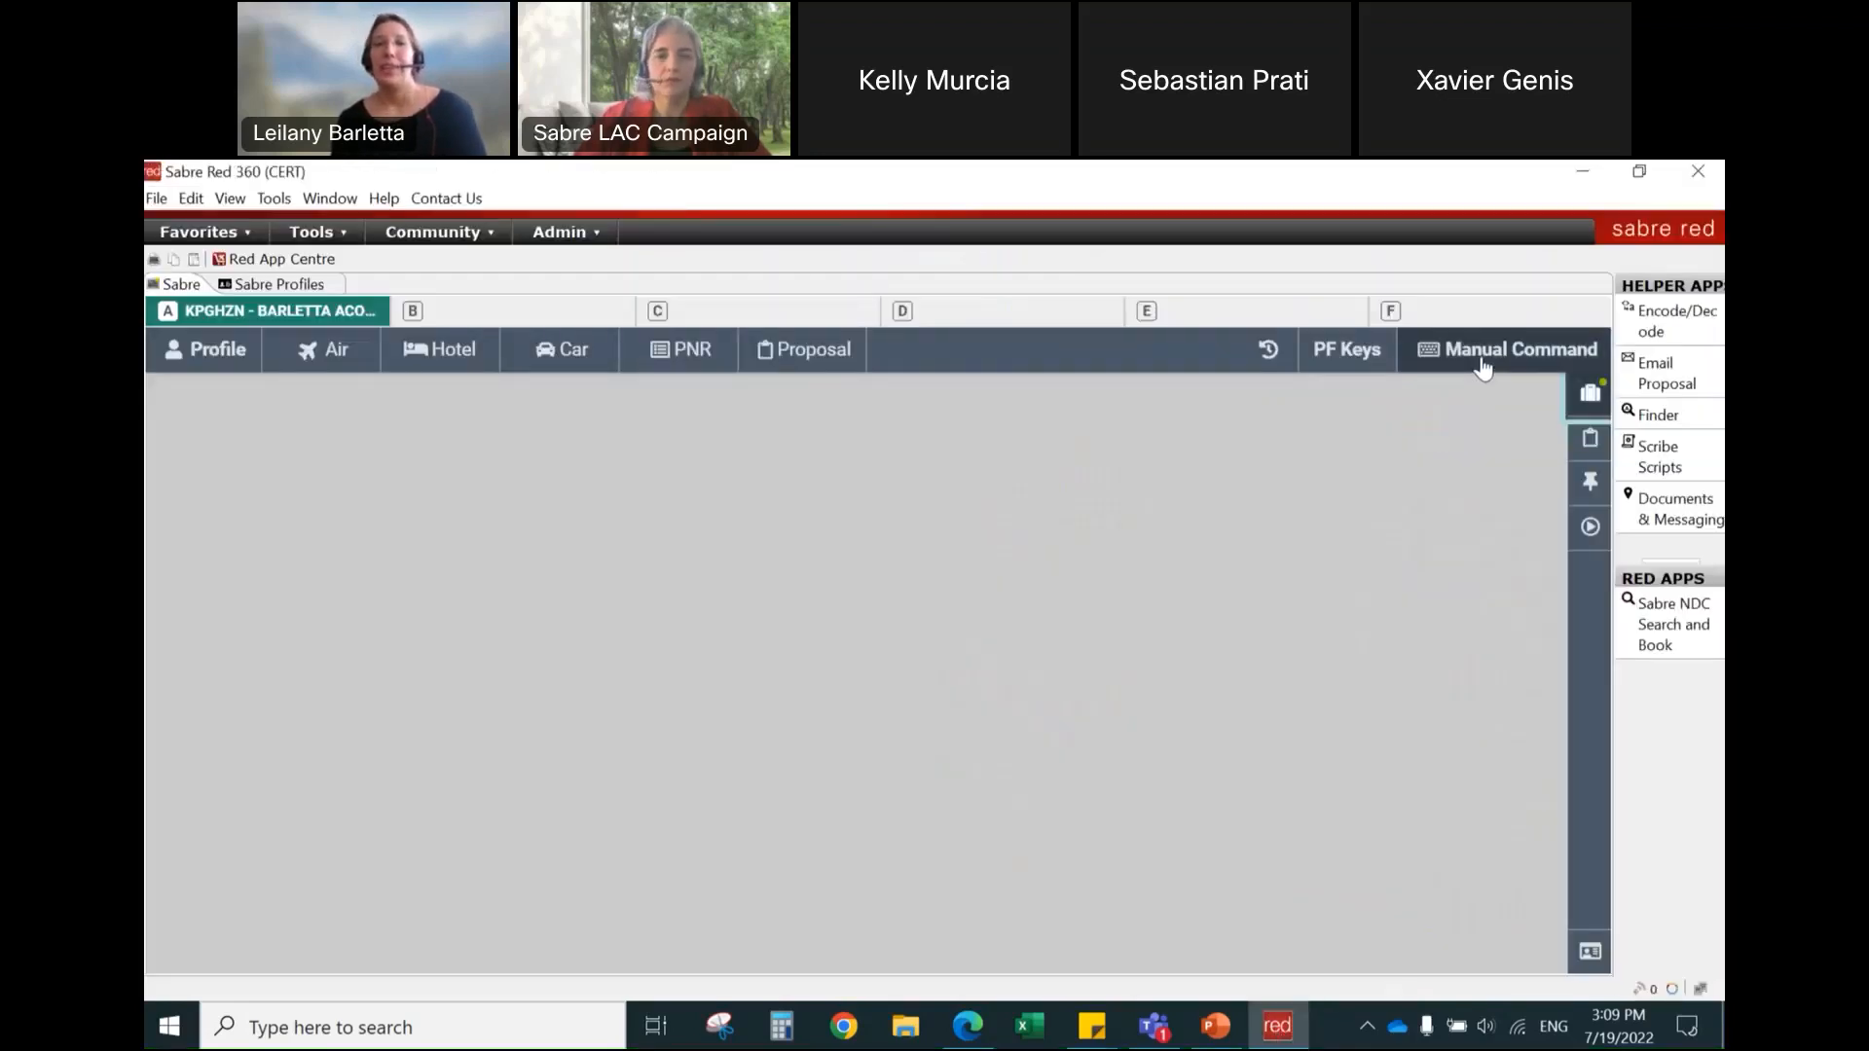
click(1482, 360)
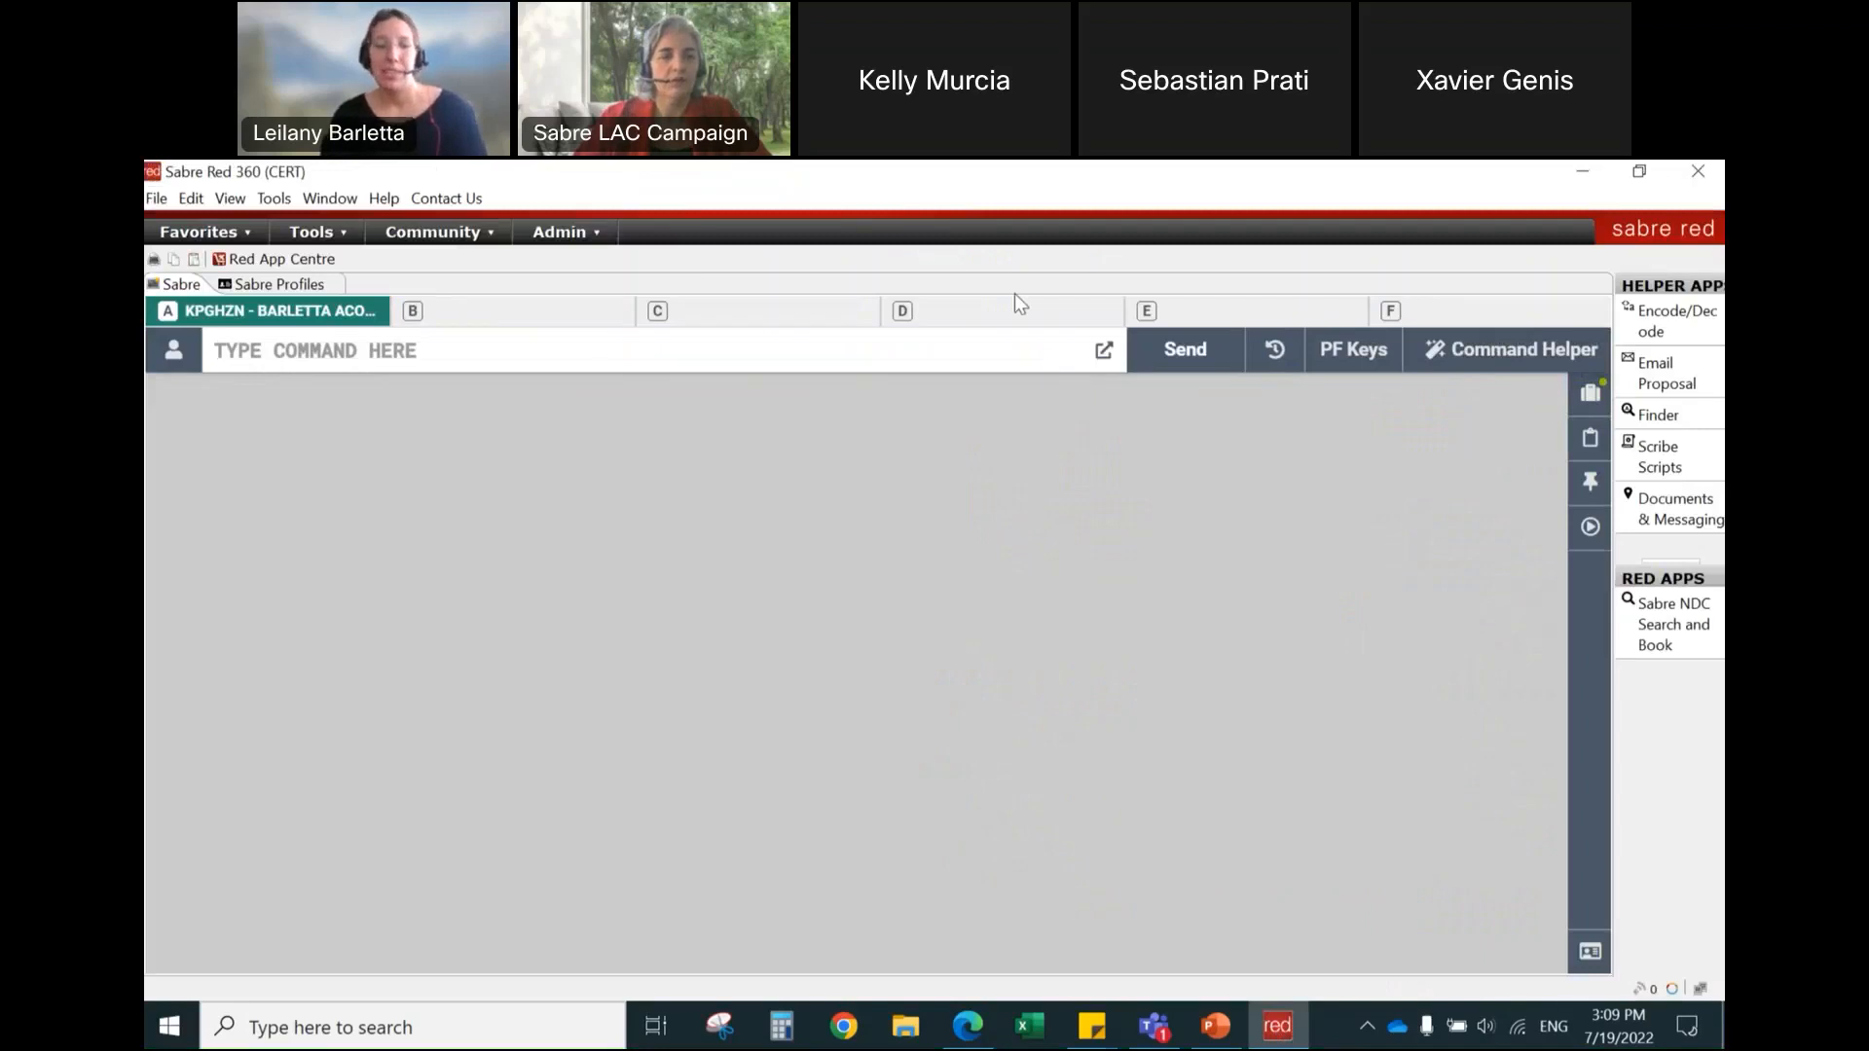
text(*S*P)
key(Return)
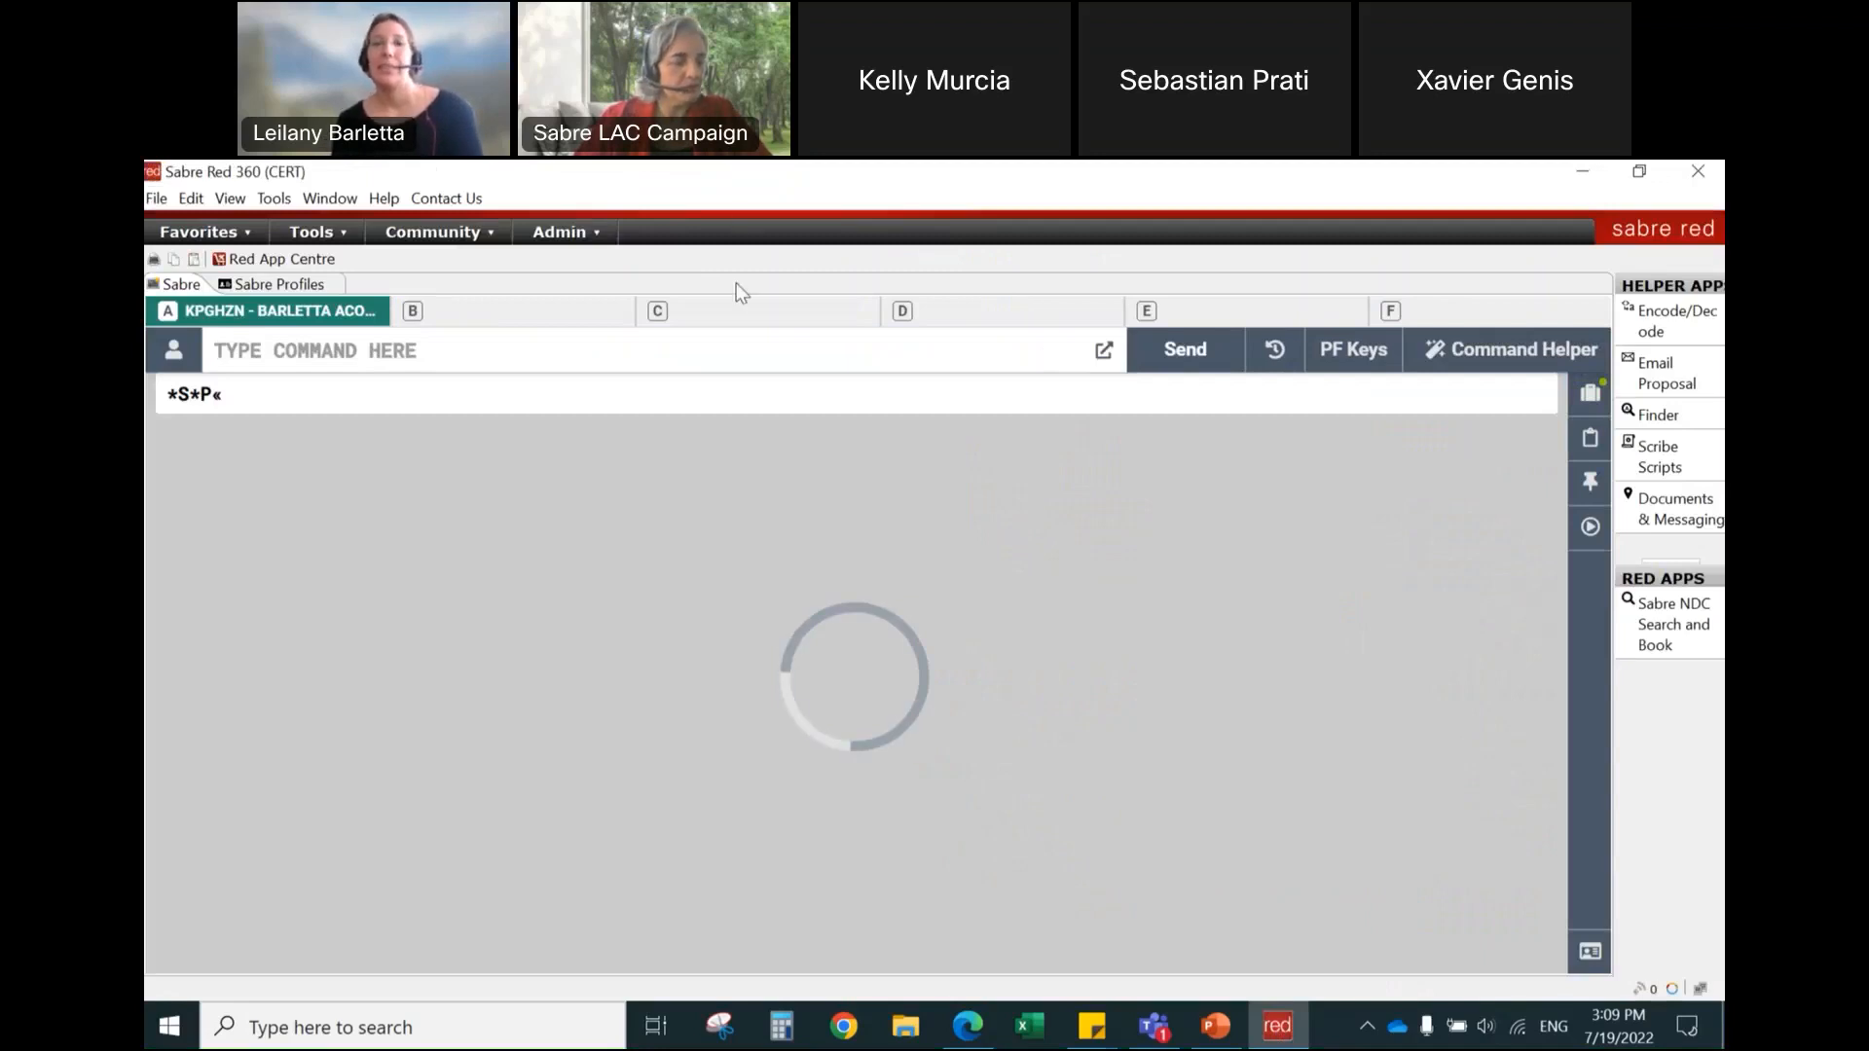
Step: Try the *S*P command again
click(772, 359)
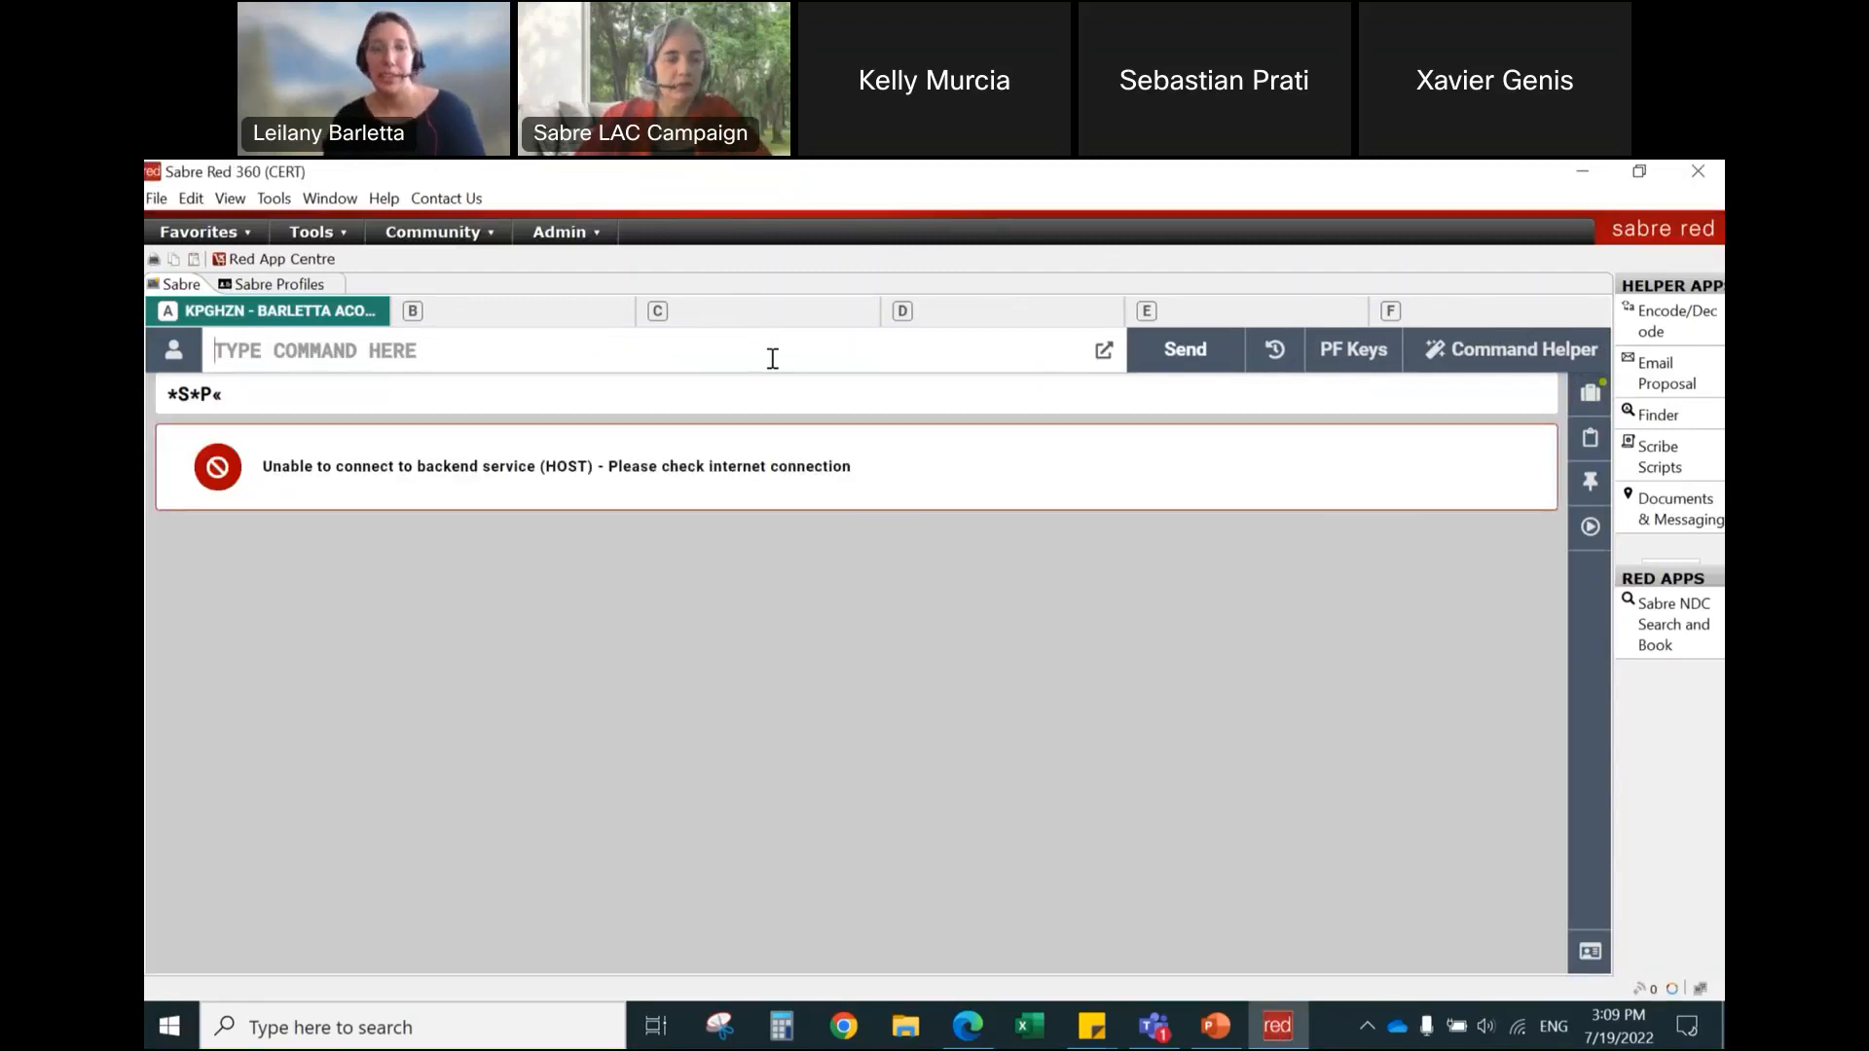
text(*S*P)
key(Return)
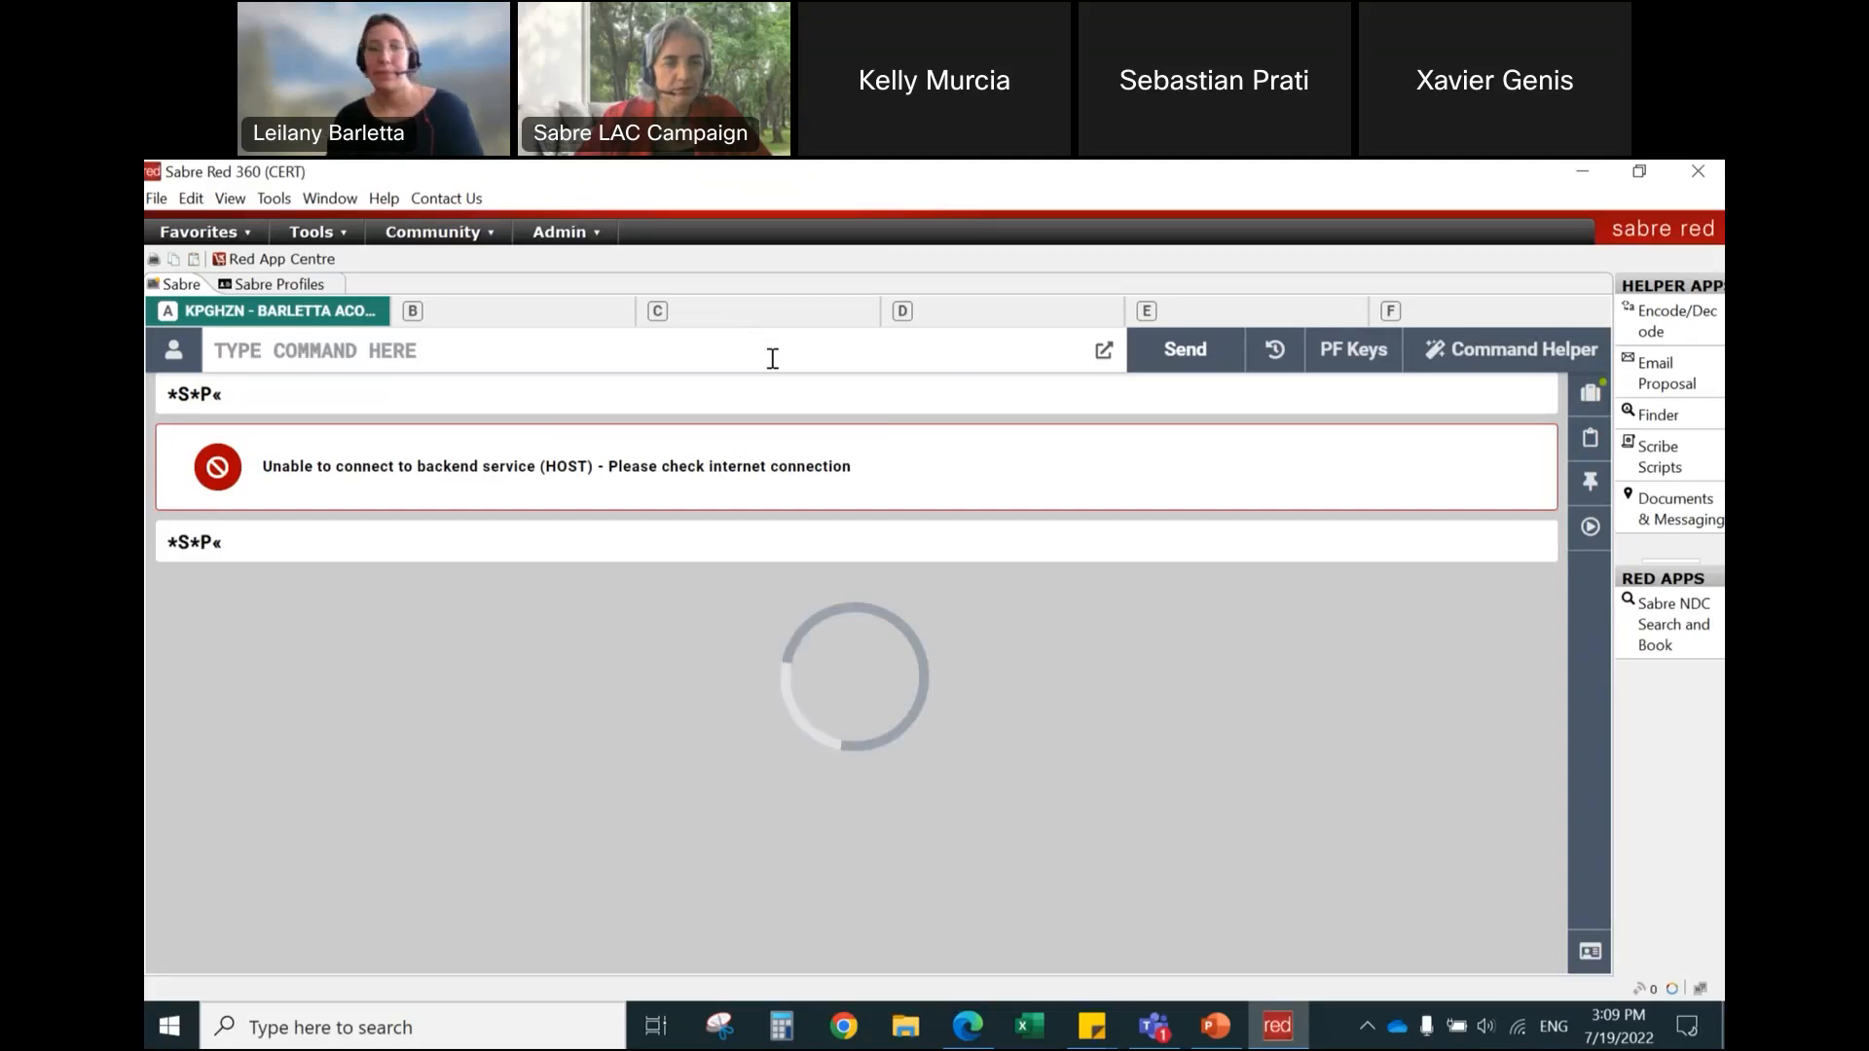
Step: Connect the GlobalProtect VPN and return to Sabre Red 360
click(1367, 1026)
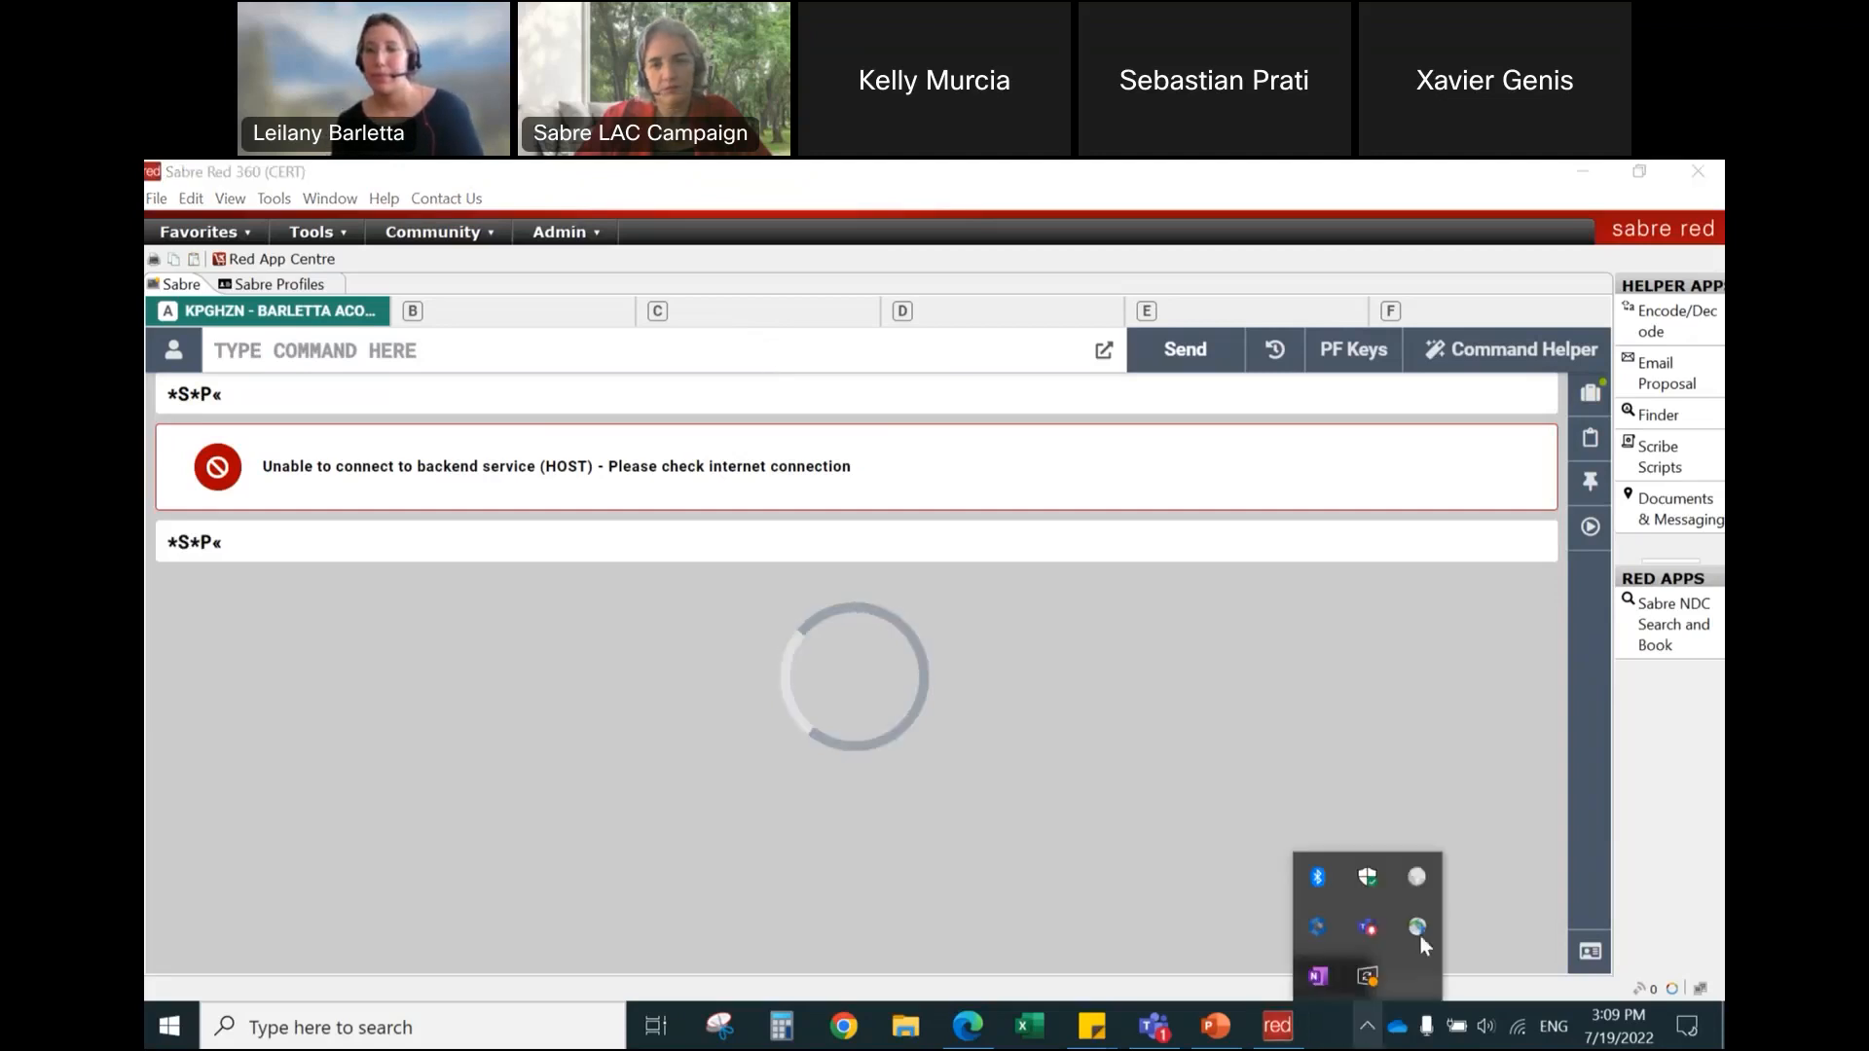
click(1417, 879)
click(1616, 897)
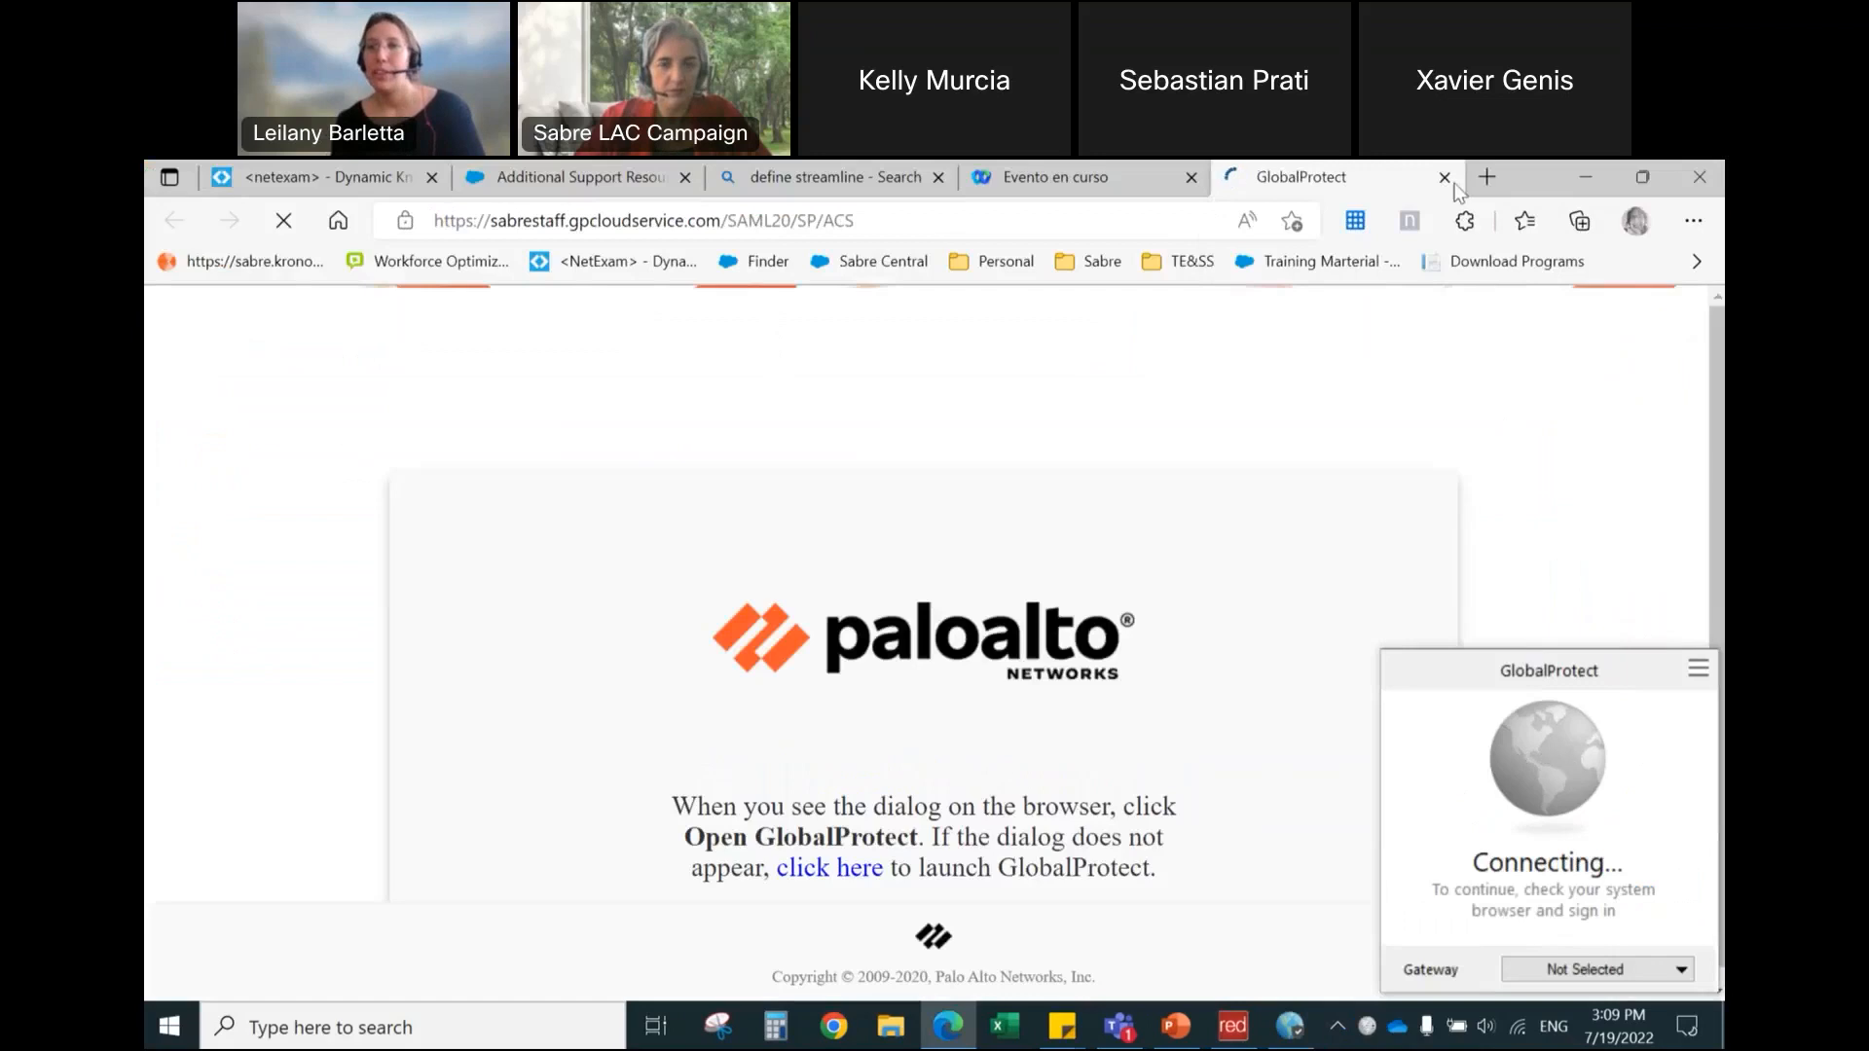
click(1232, 1030)
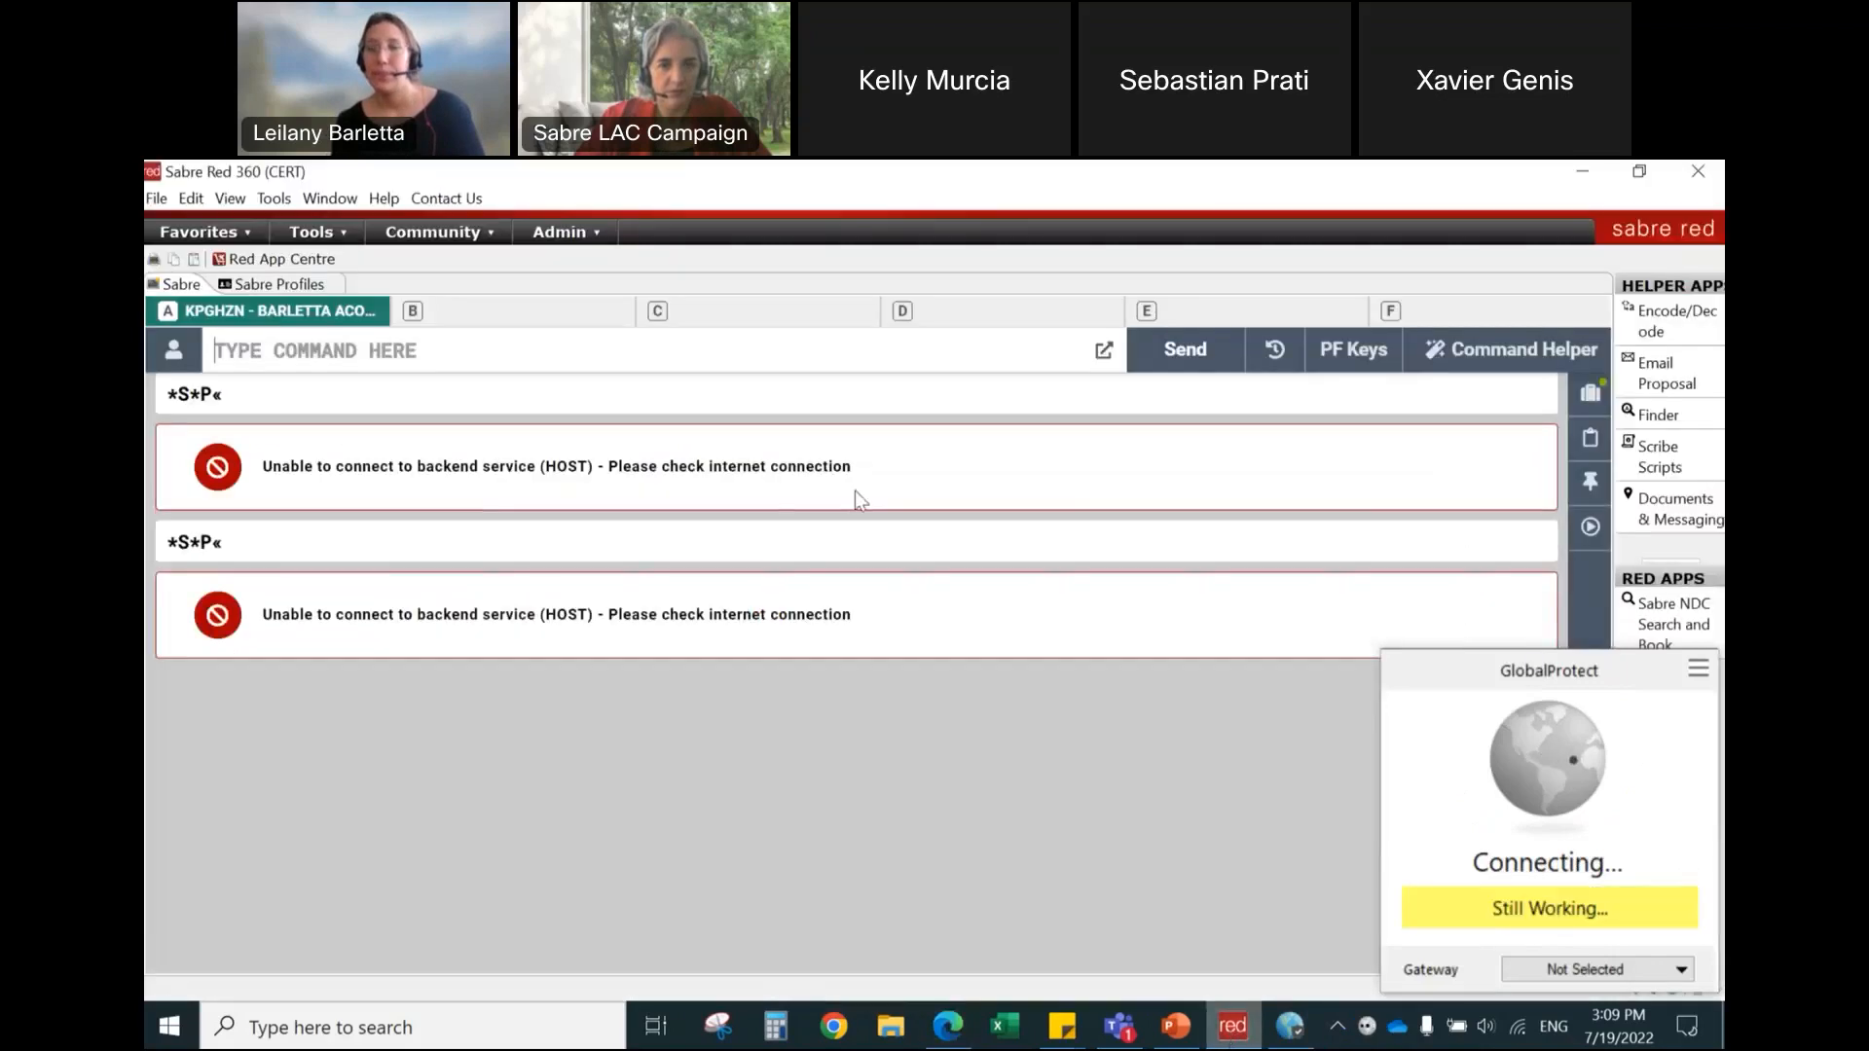
Step: Run *S*P two more times, dismissing the GlobalProtect window between the attempts
text(*S)
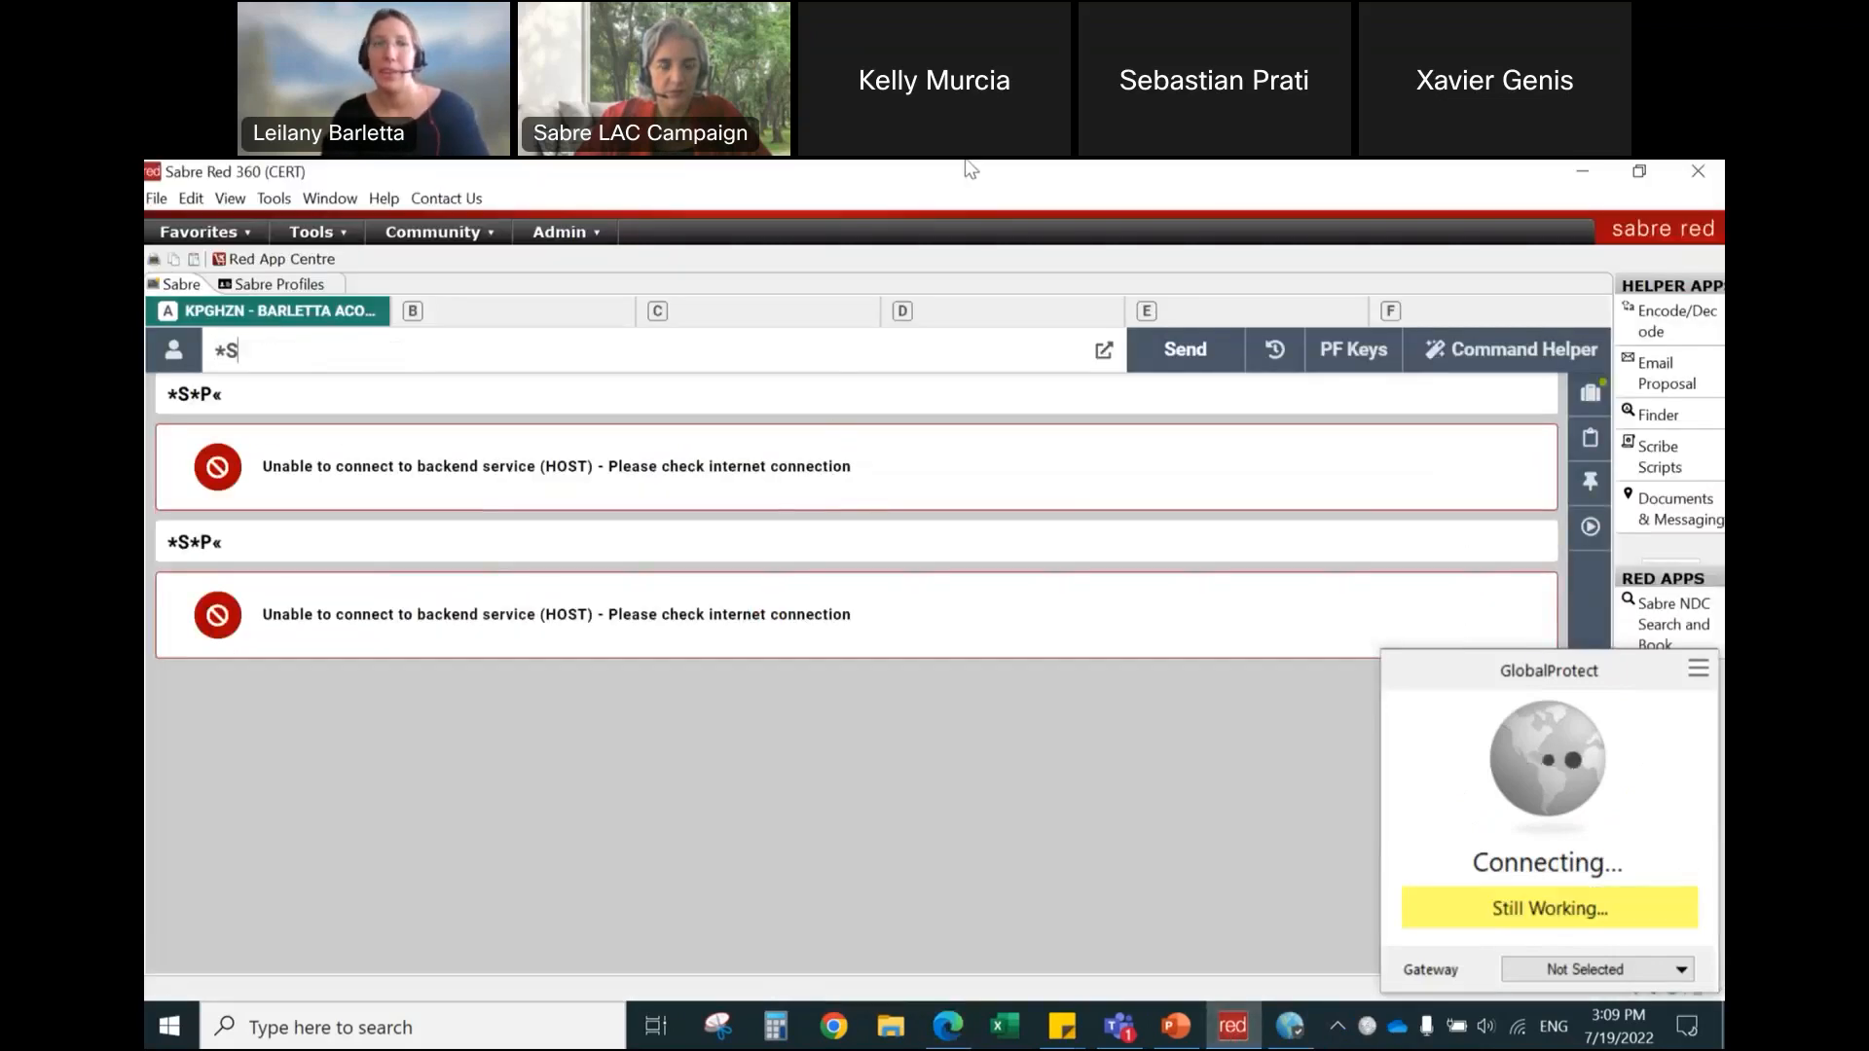
text(*P)
key(Return)
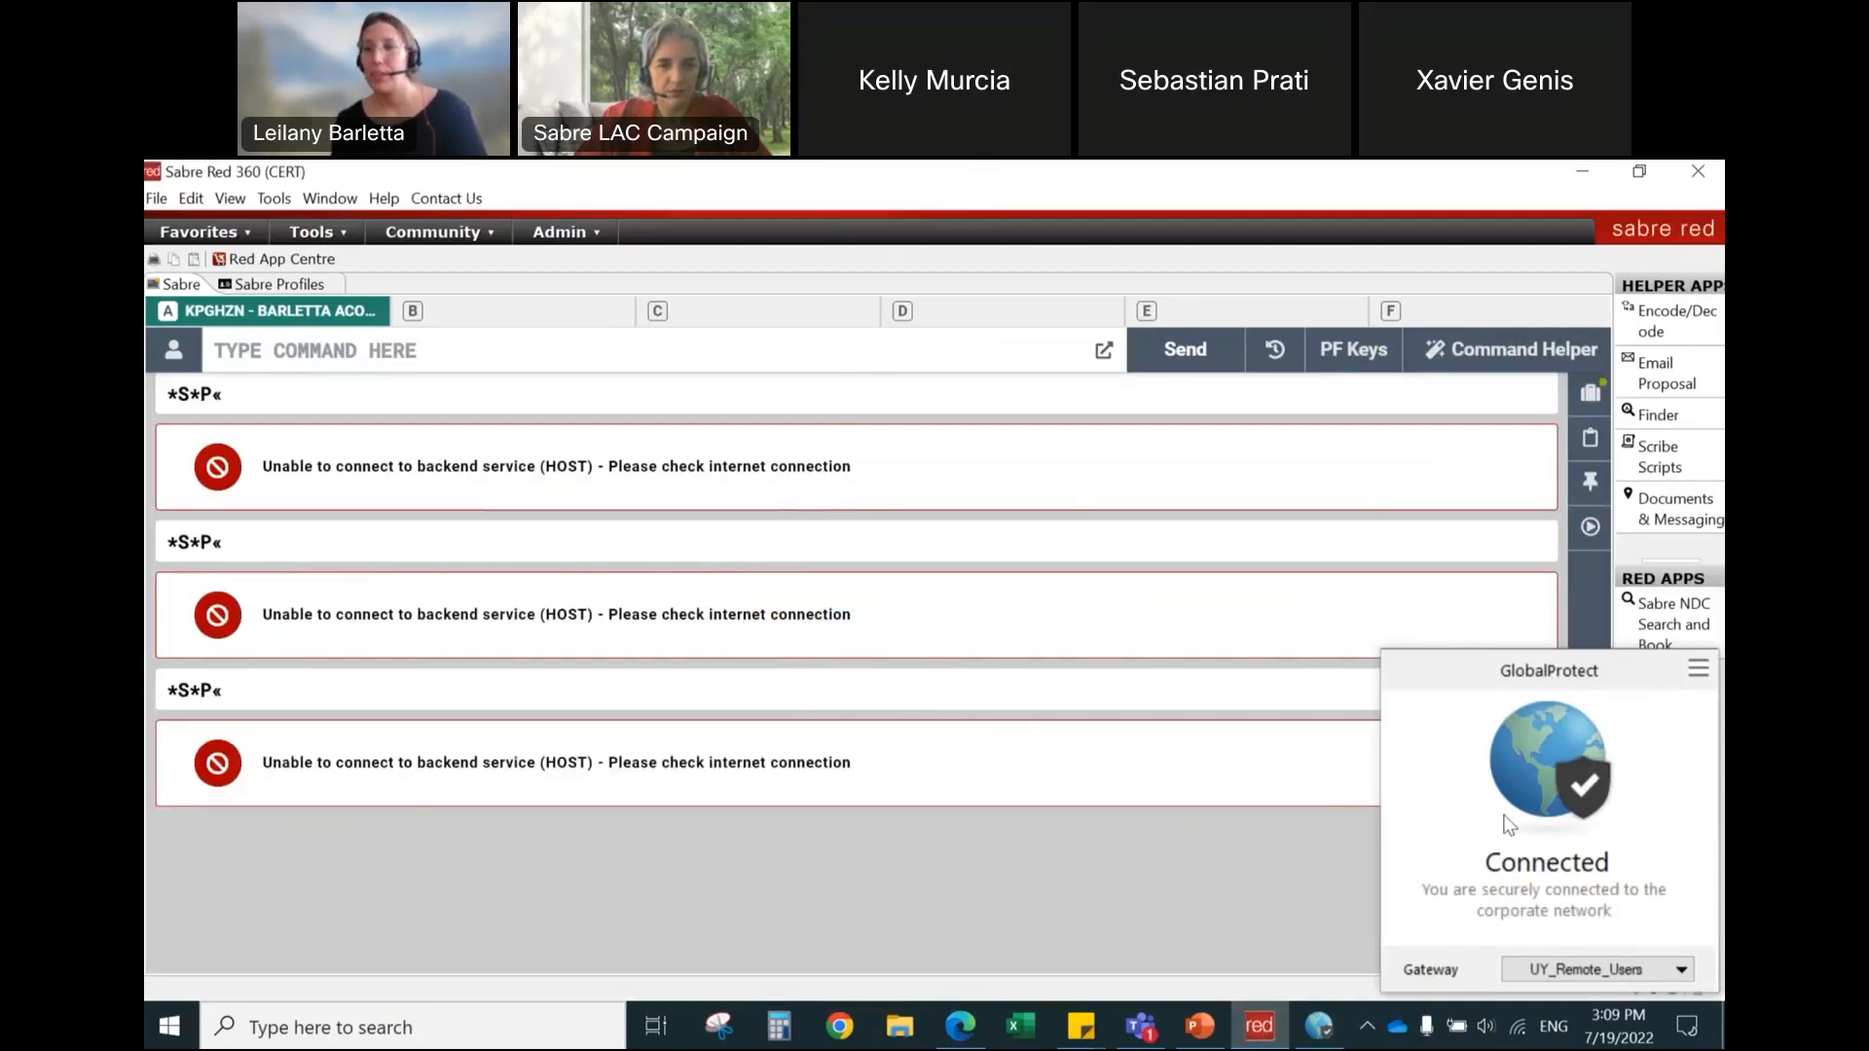
click(1294, 895)
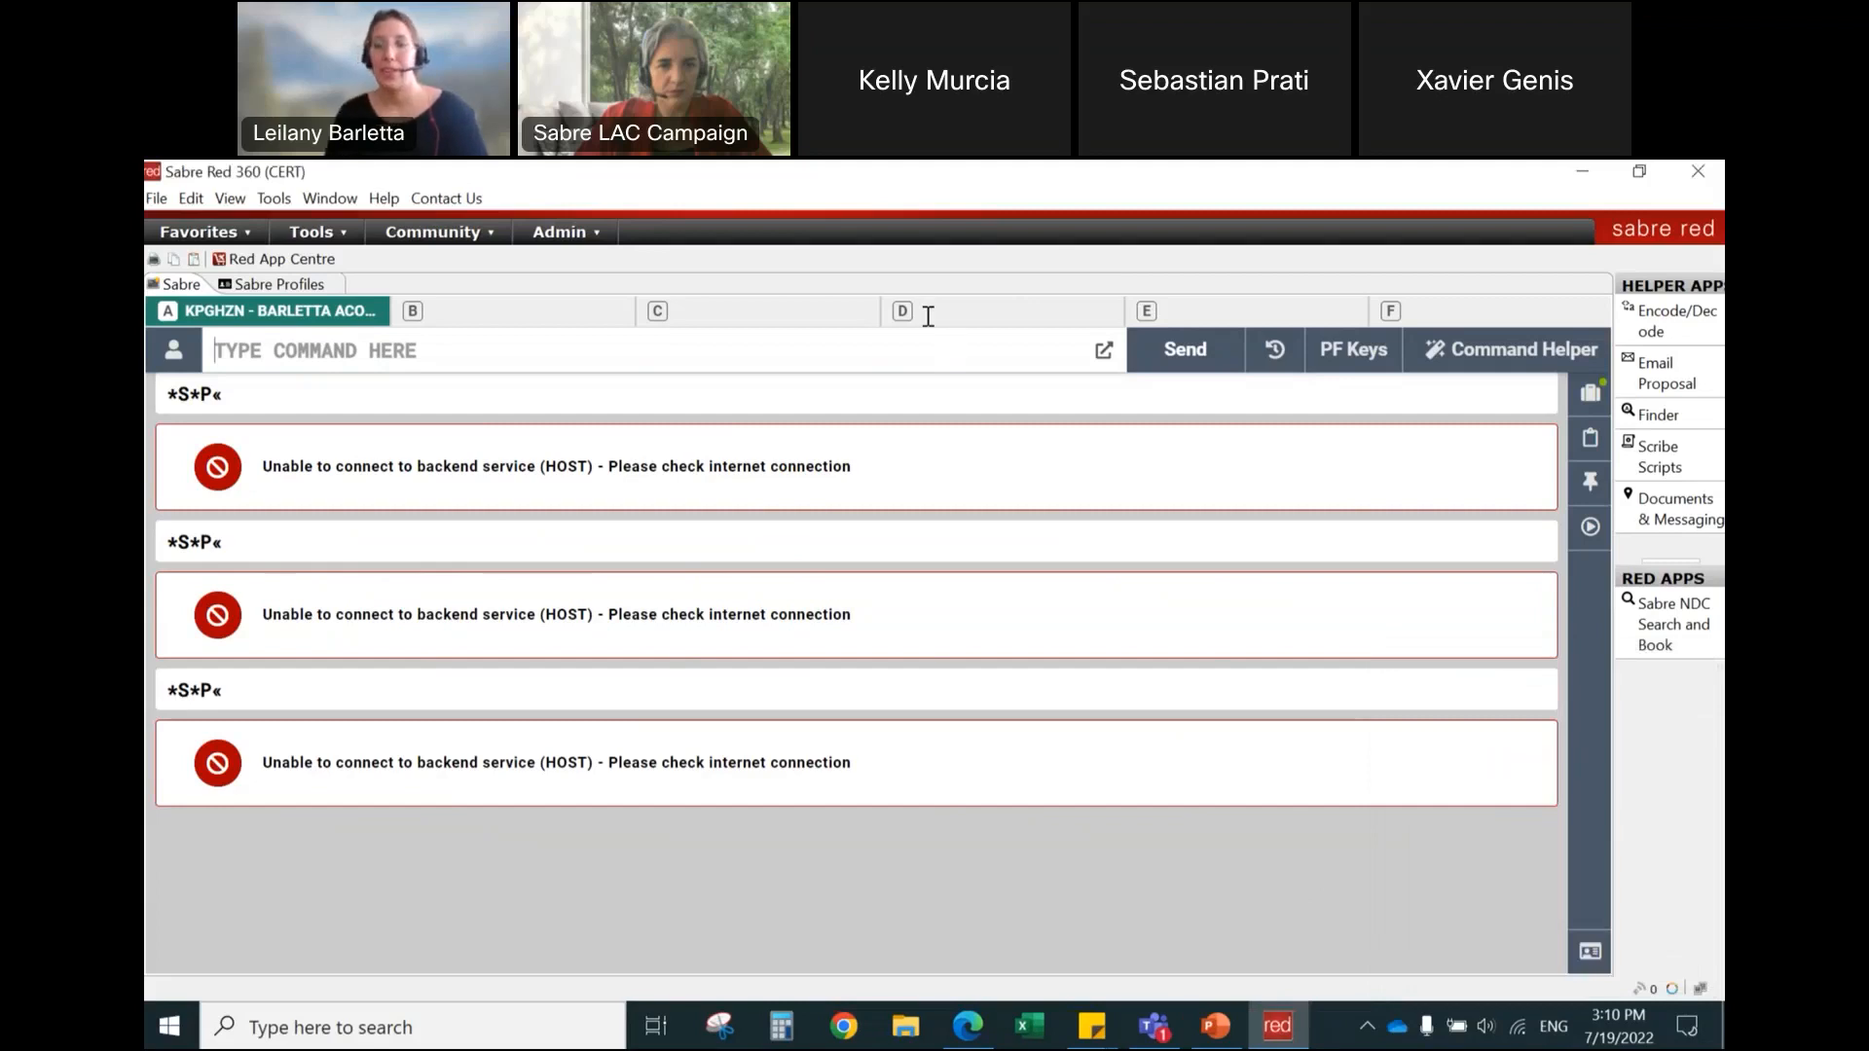
text(*S*P)
key(Return)
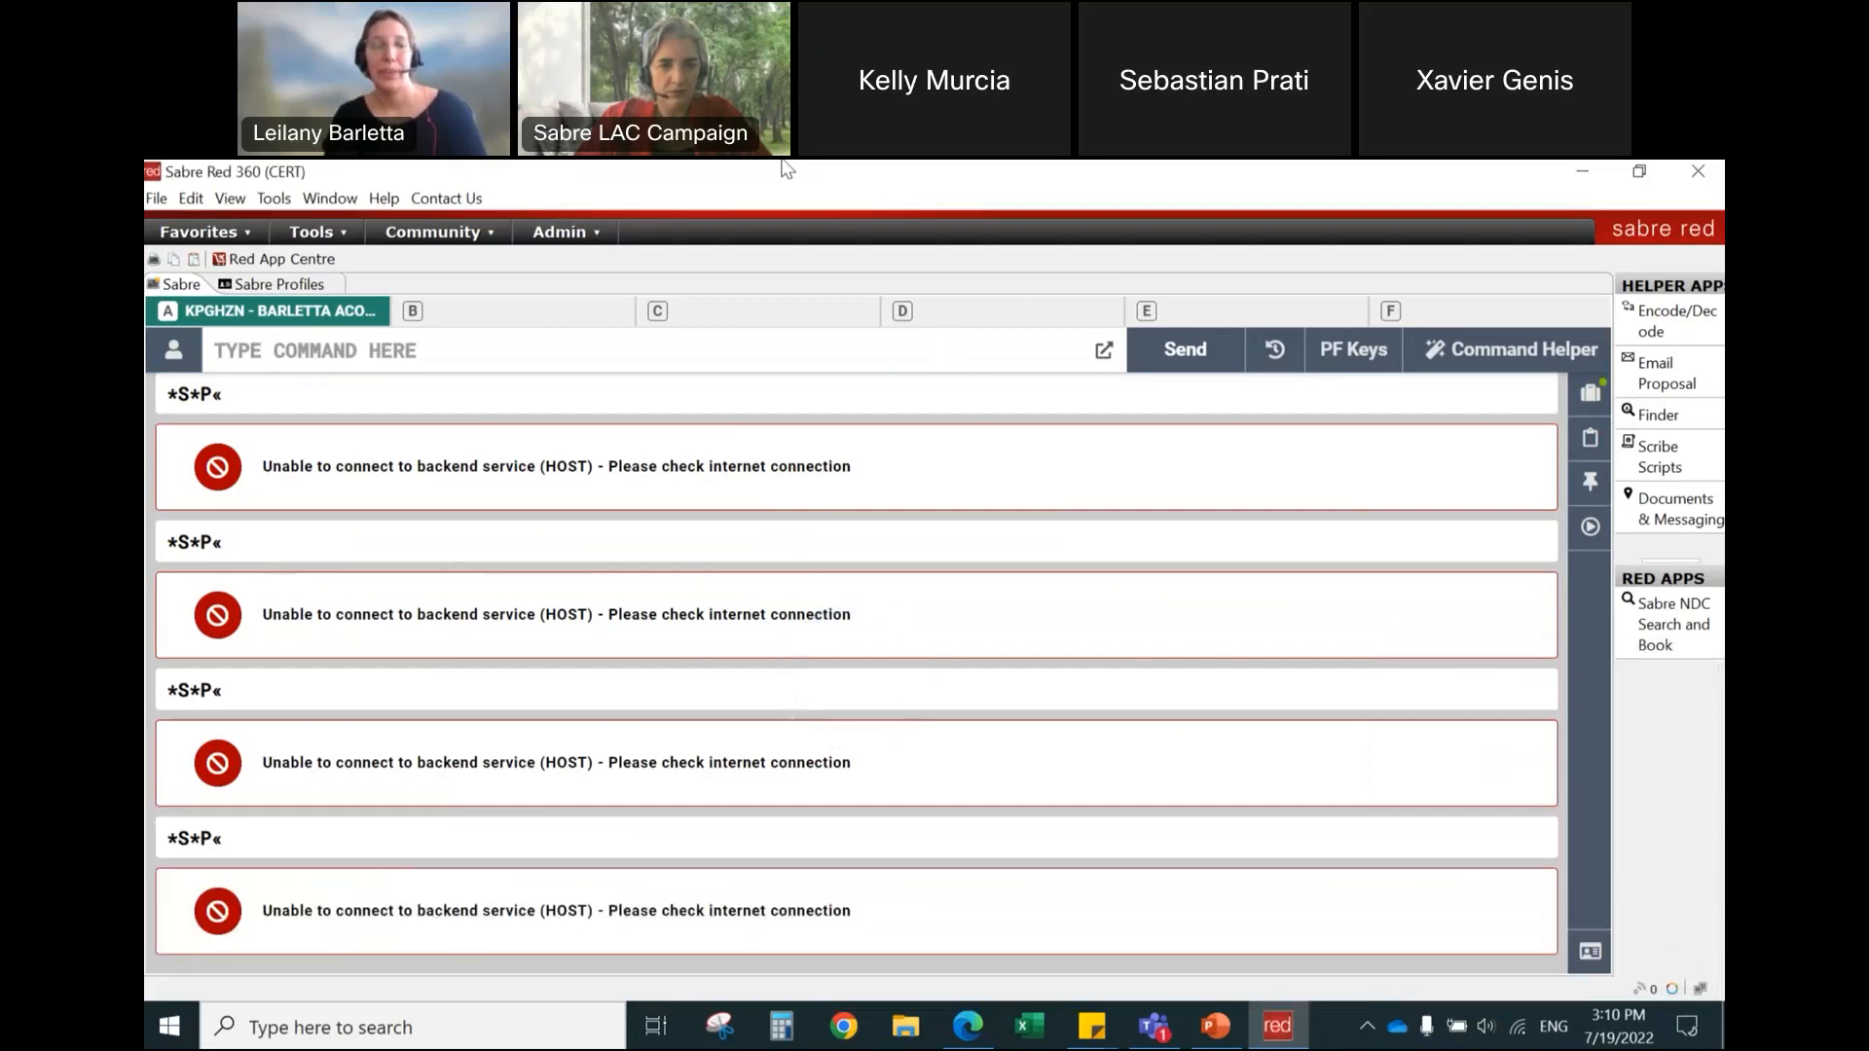
Step: Clear the command output and try to sign in to TM61 with an SI* entry containing the agent ID
key(ctrl+BackSpace)
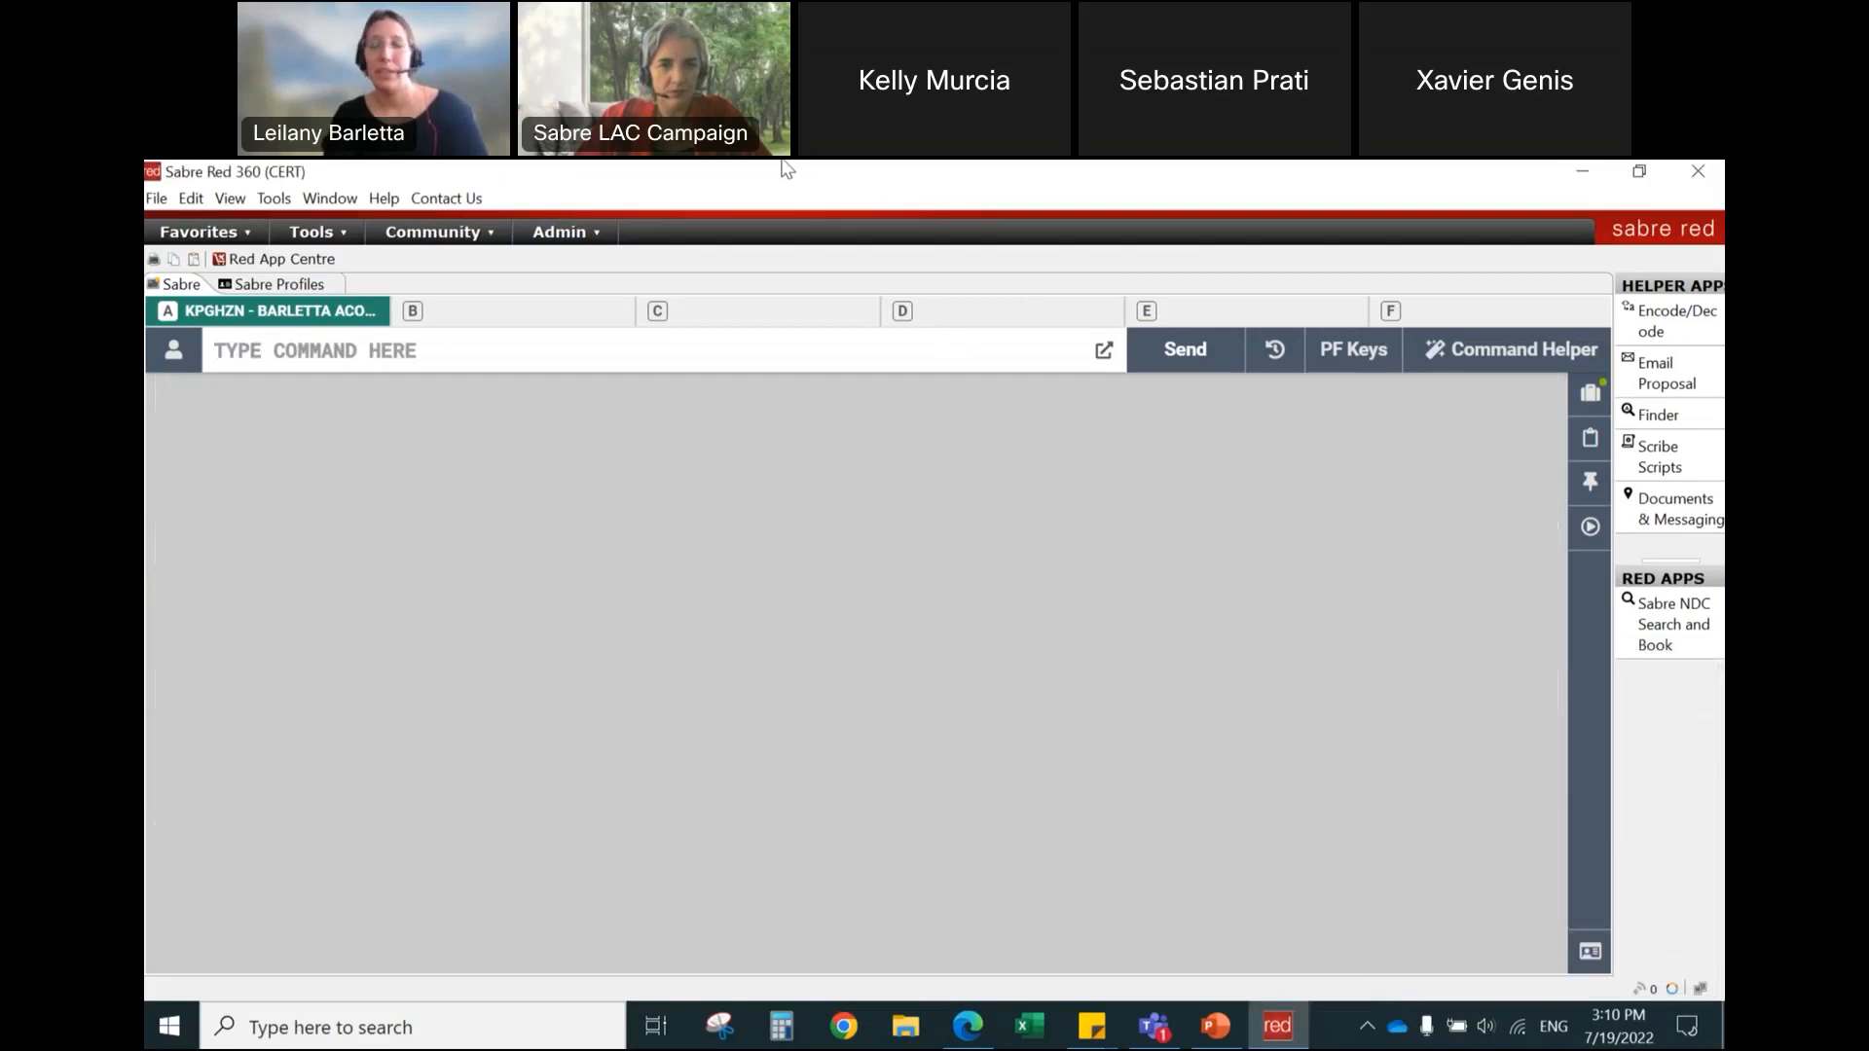
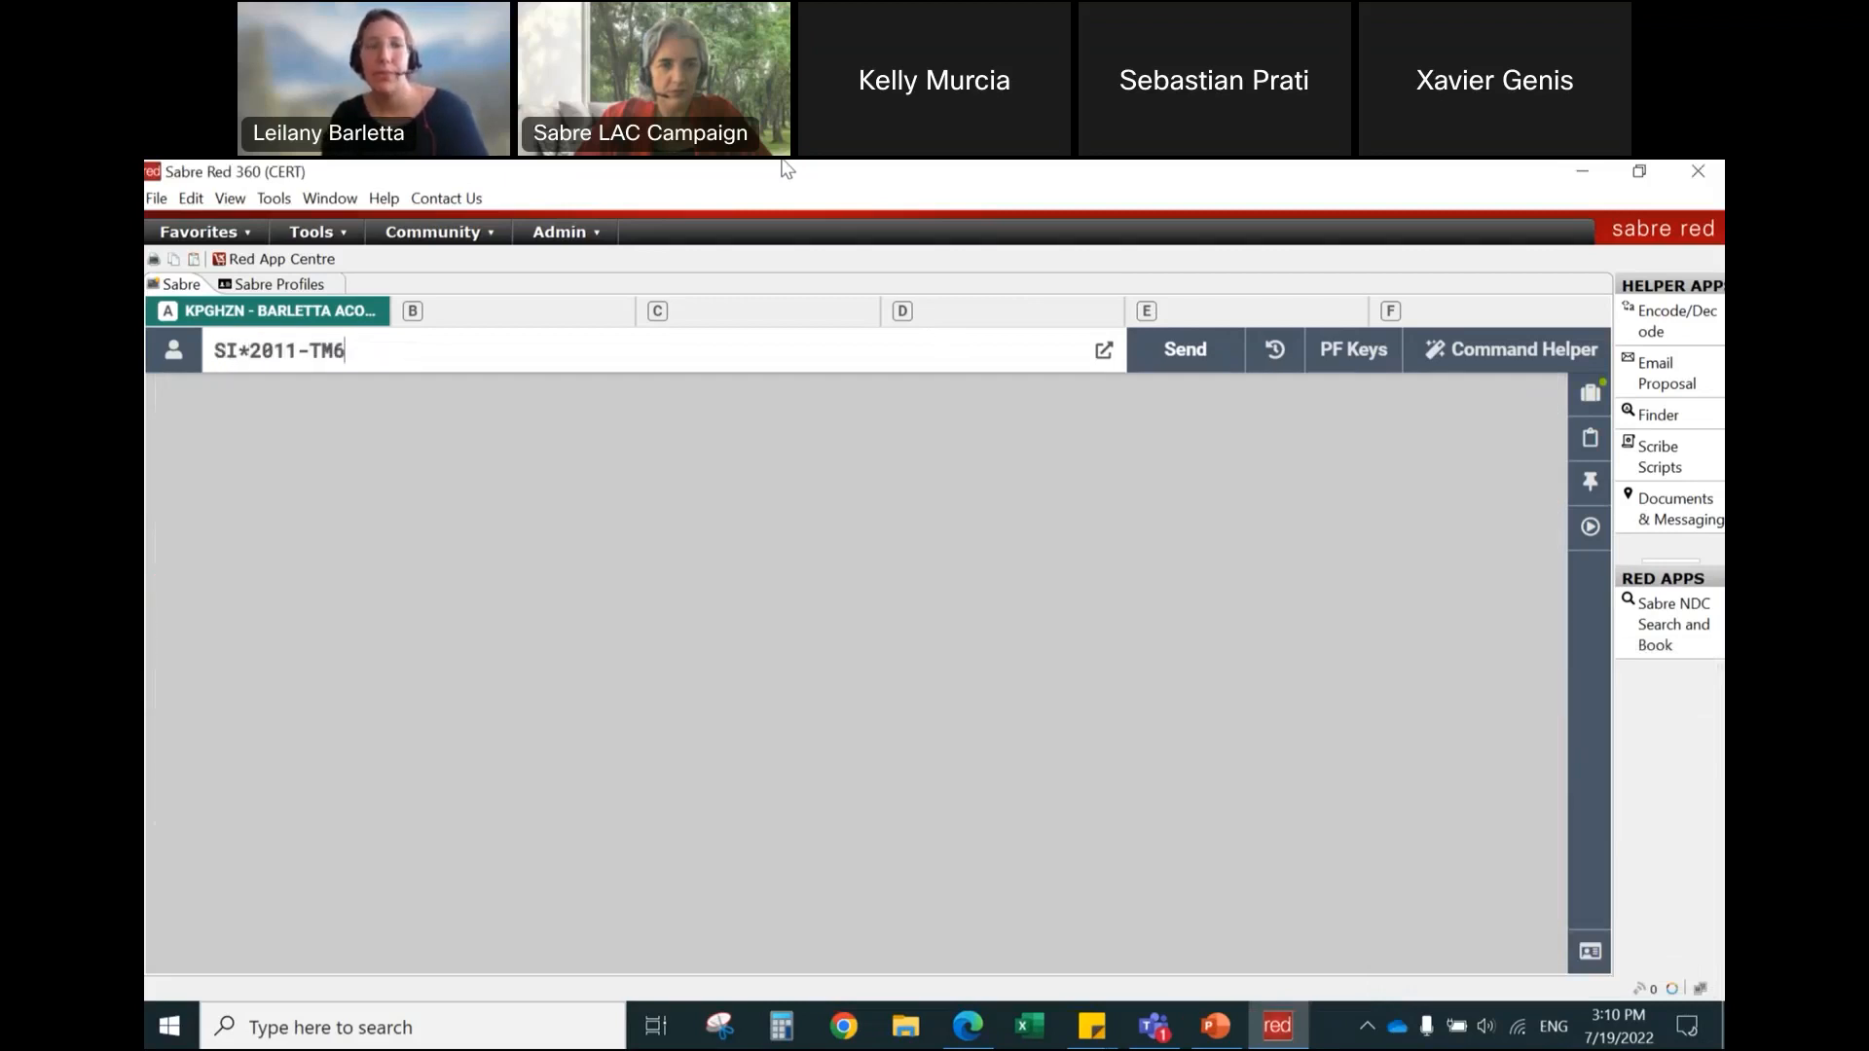
key(Return)
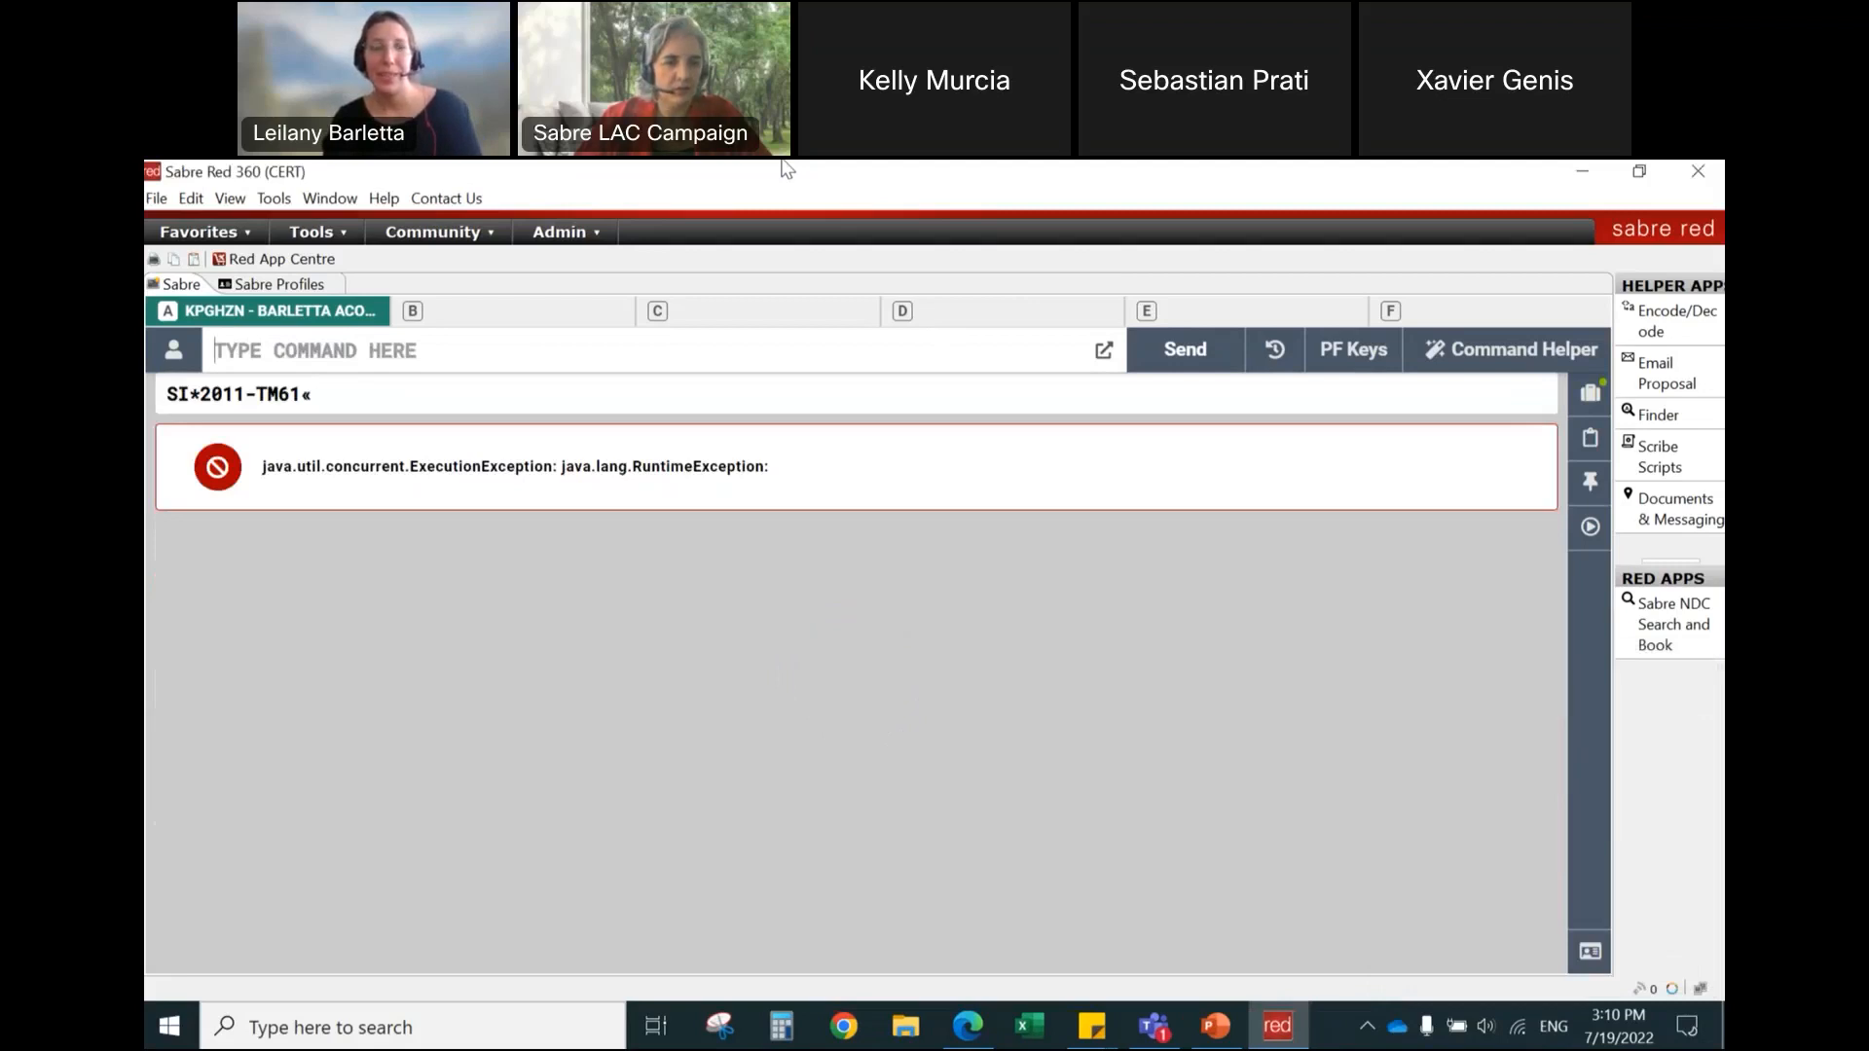
Step: Ignore the current record with I and sign out of all work areas with SO*
text(I)
key(Return)
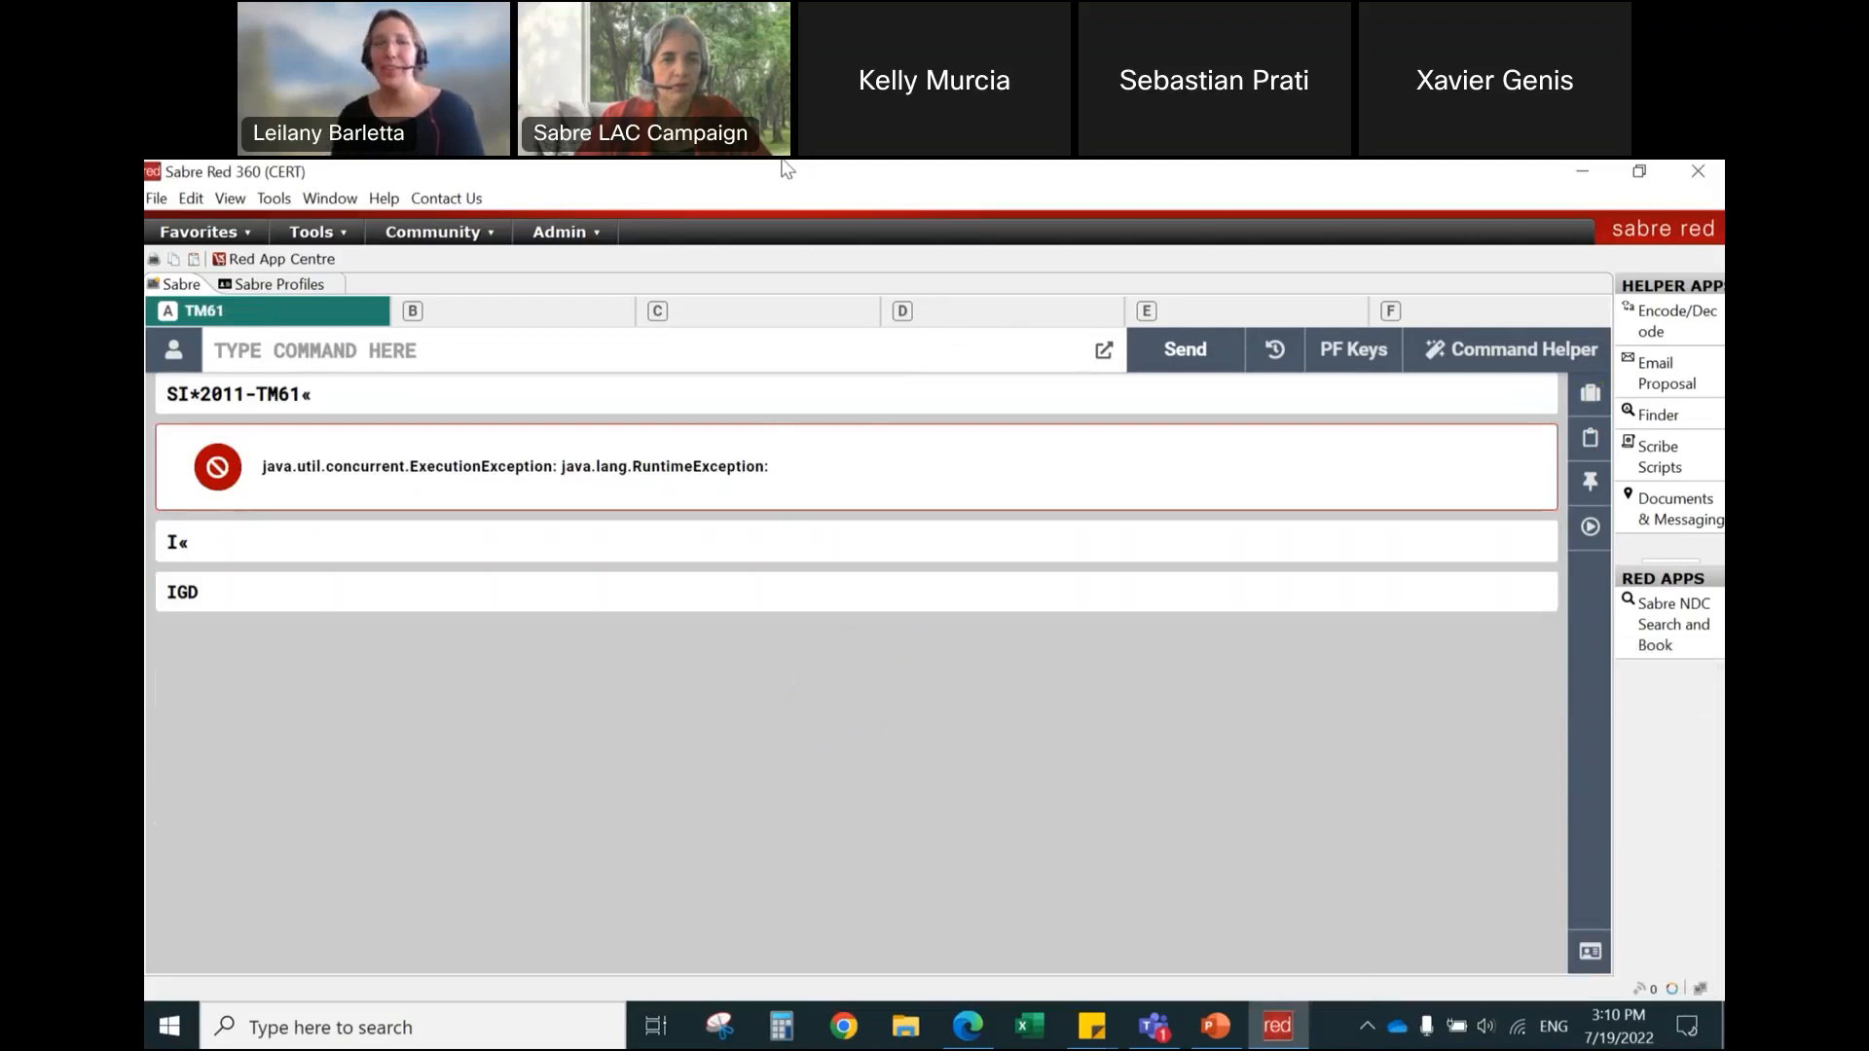
click(149, 206)
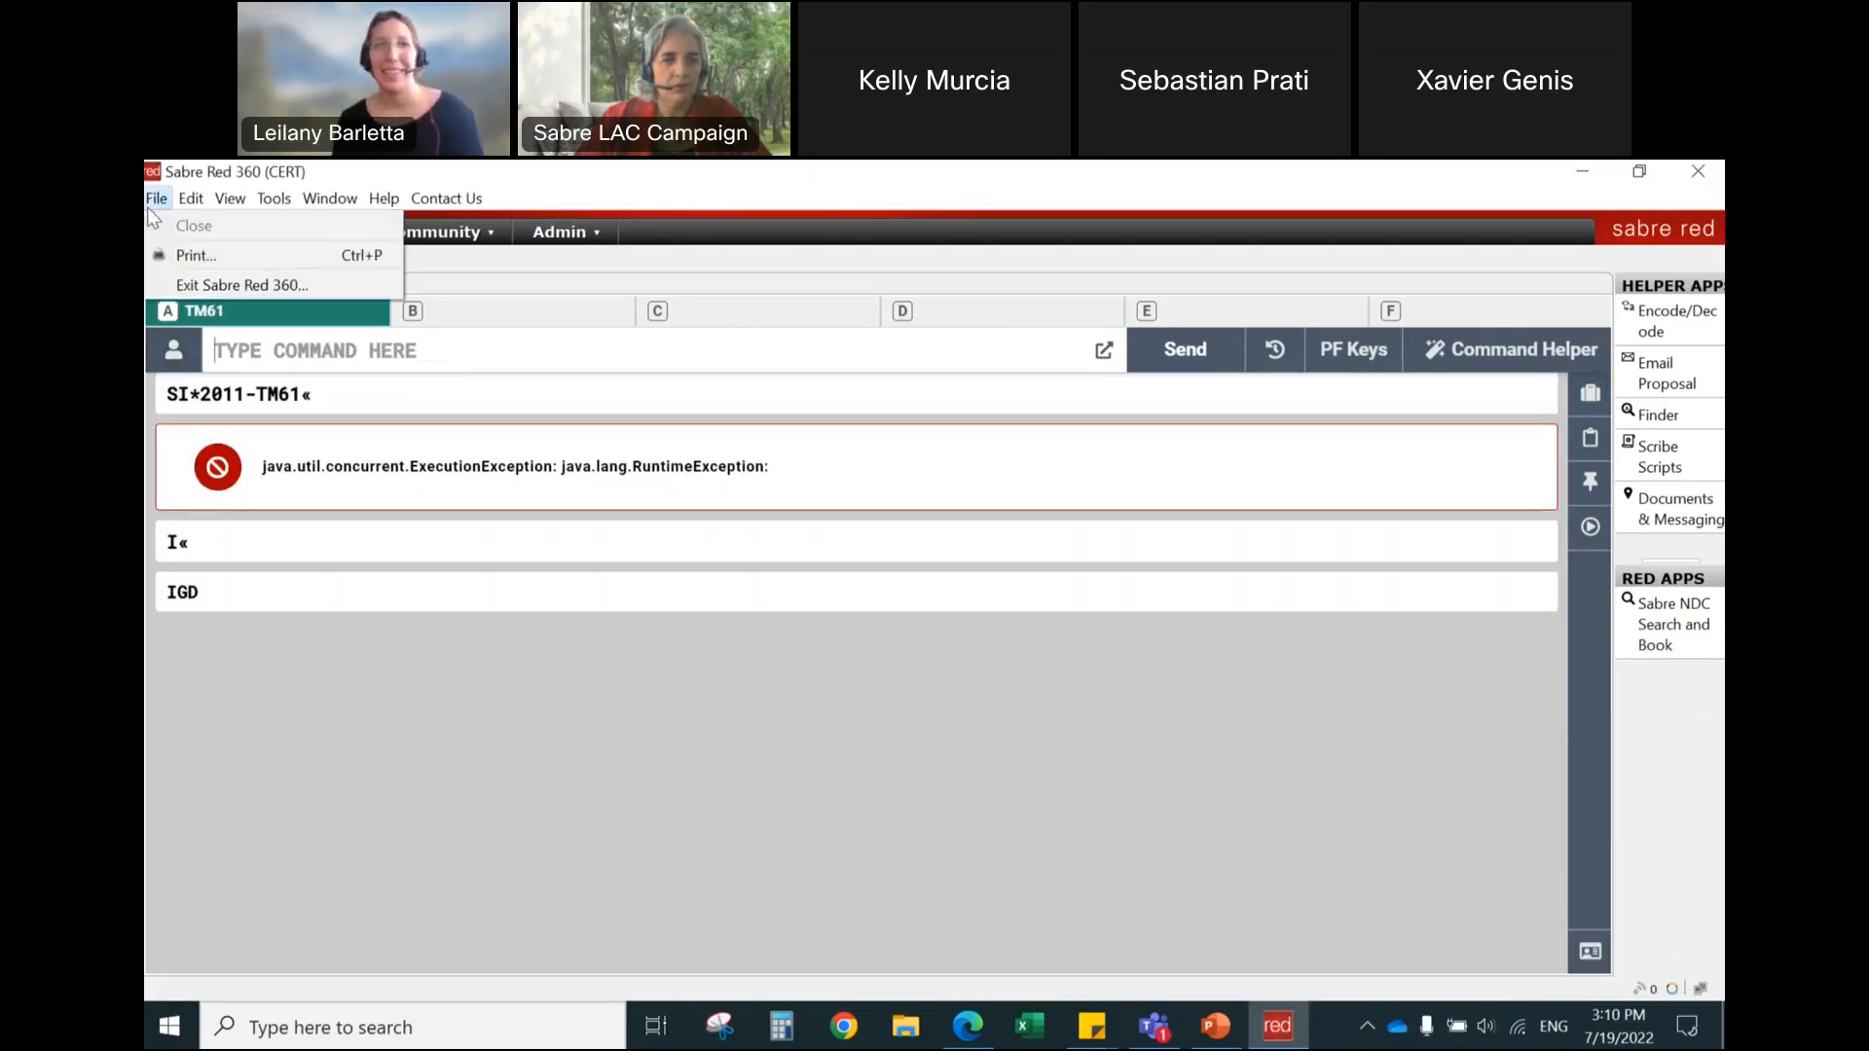
click(477, 370)
text(SO*)
key(Return)
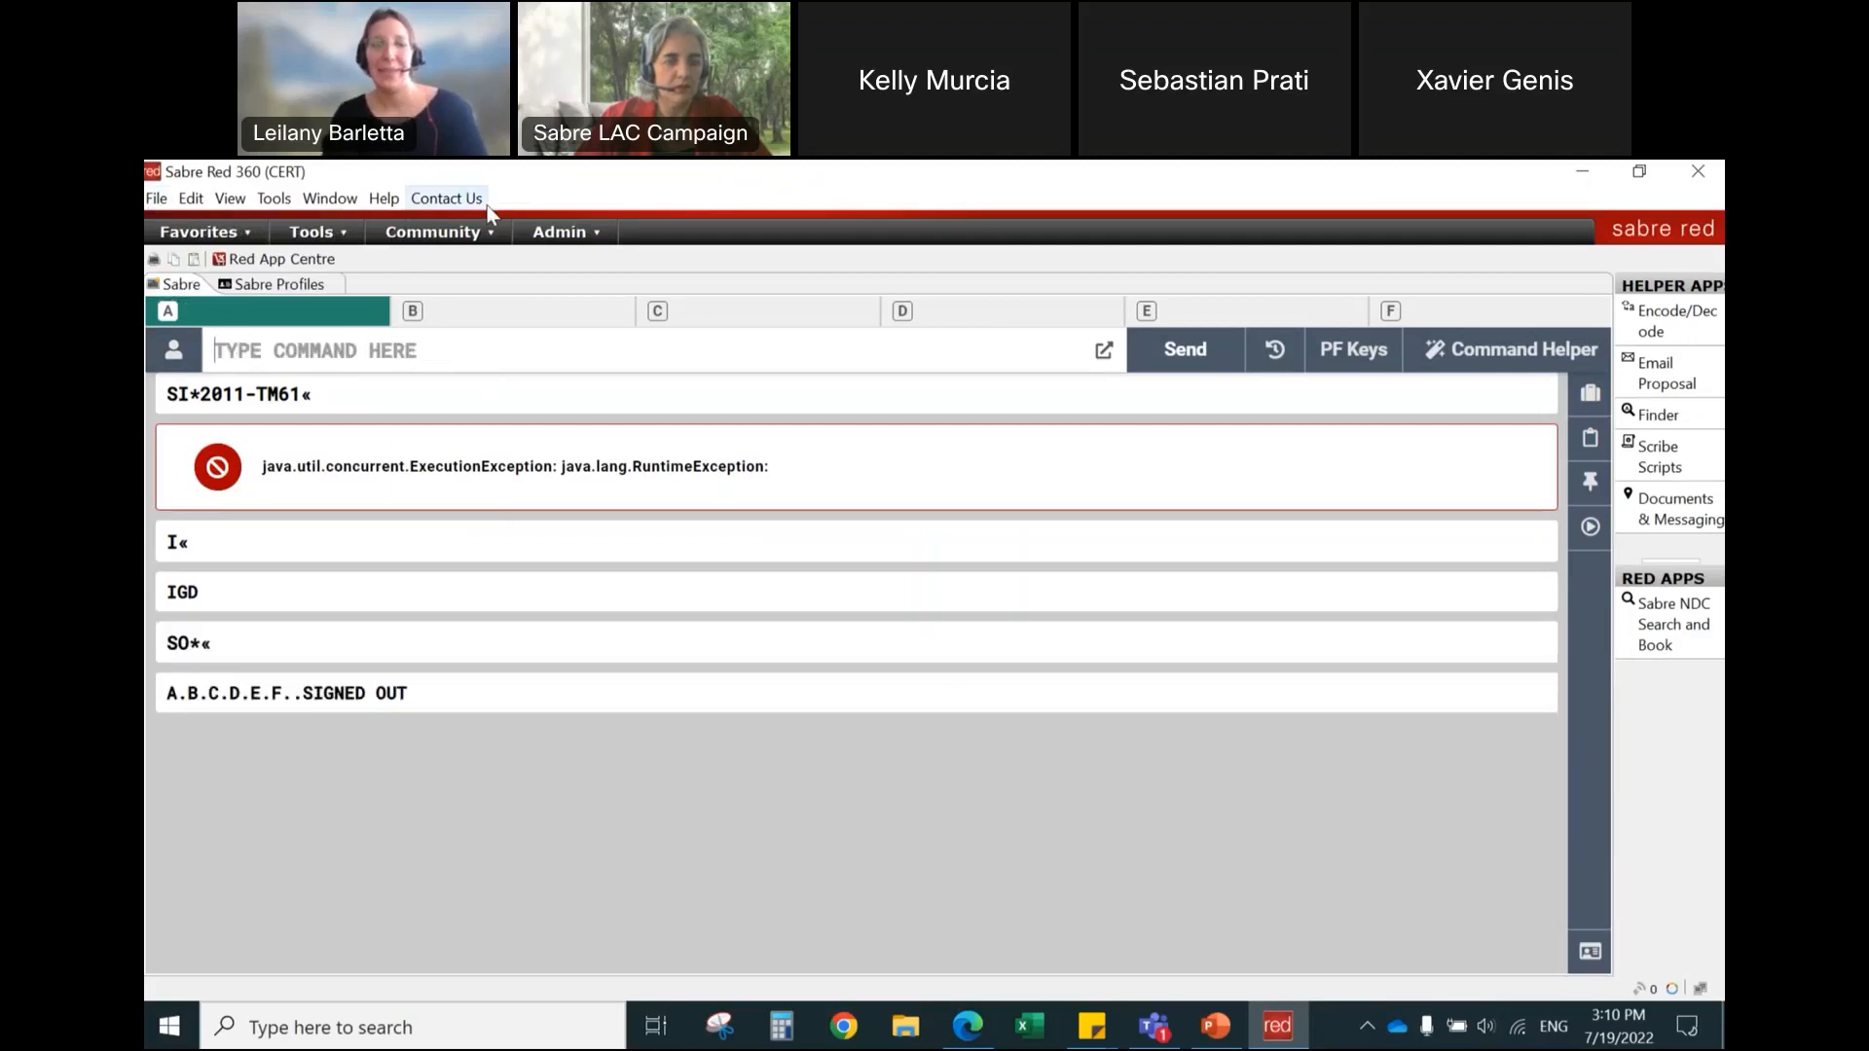
Step: Sign in to TM61 in all areas with an SI* entry, using the agent ID and the account password
key(Return)
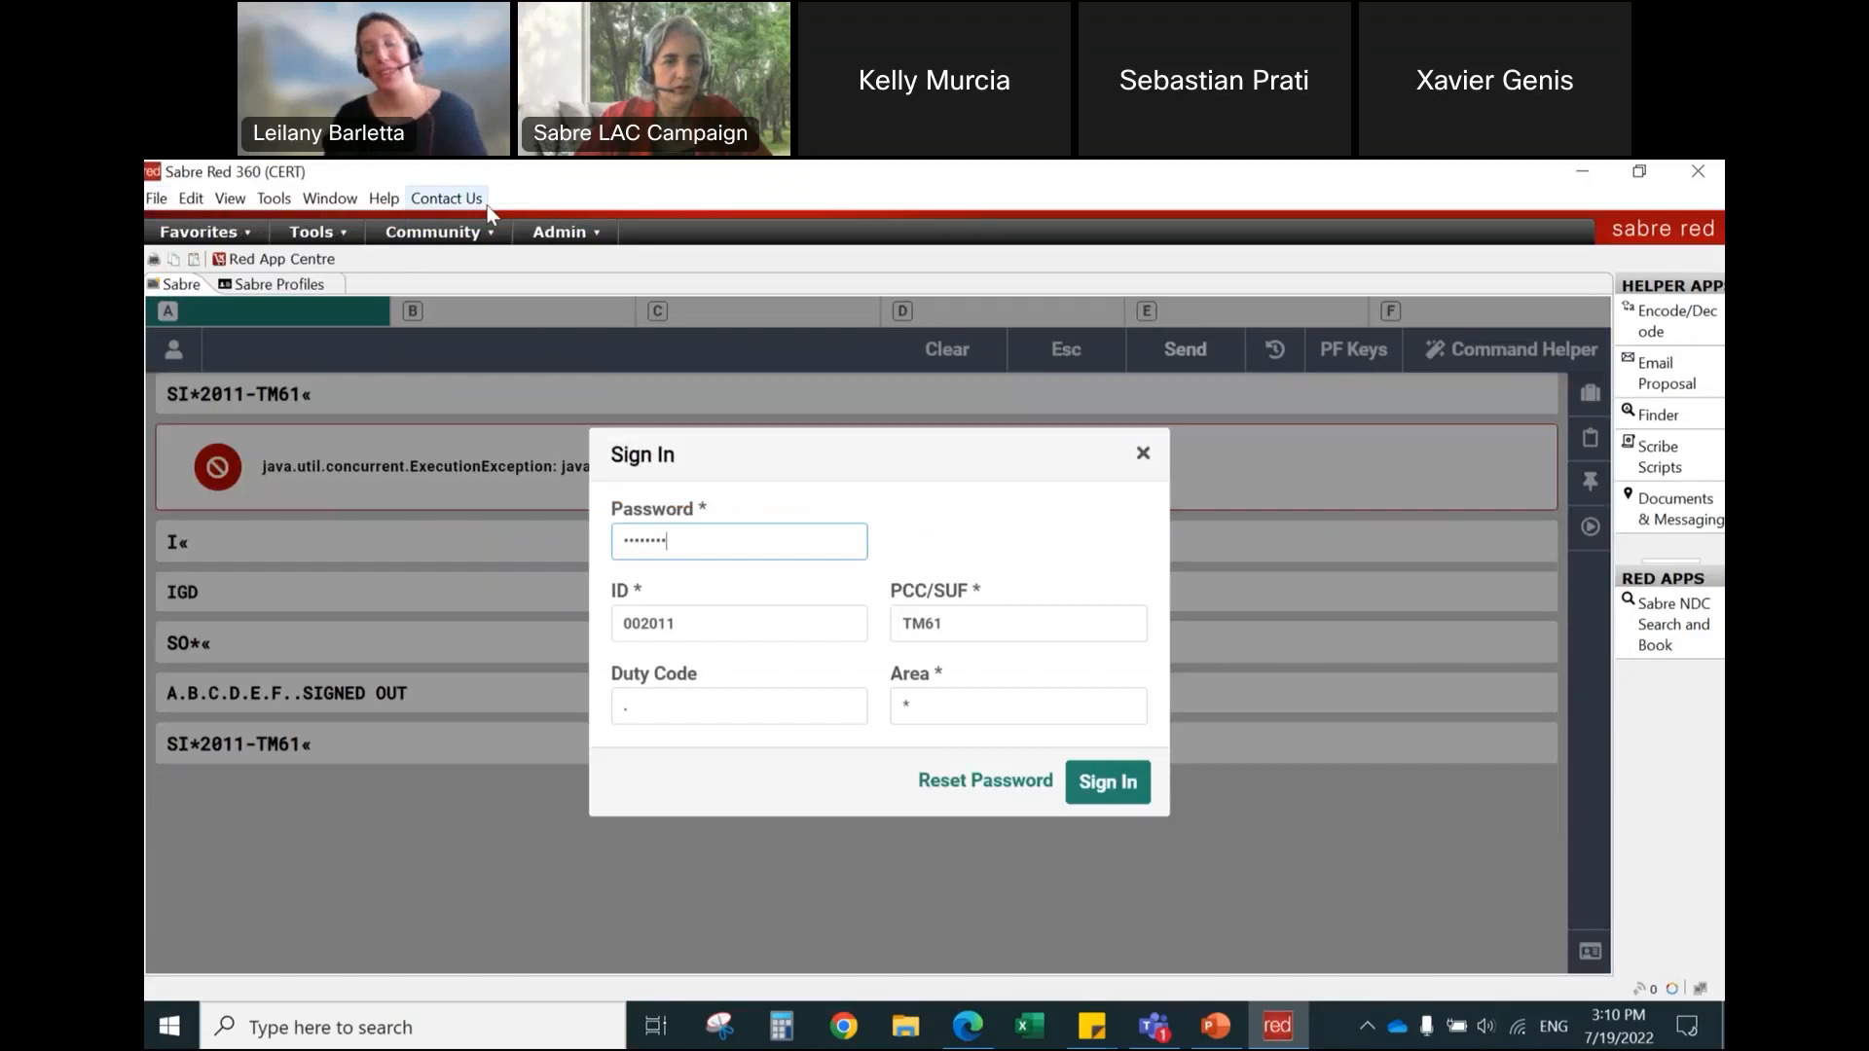
key(Return)
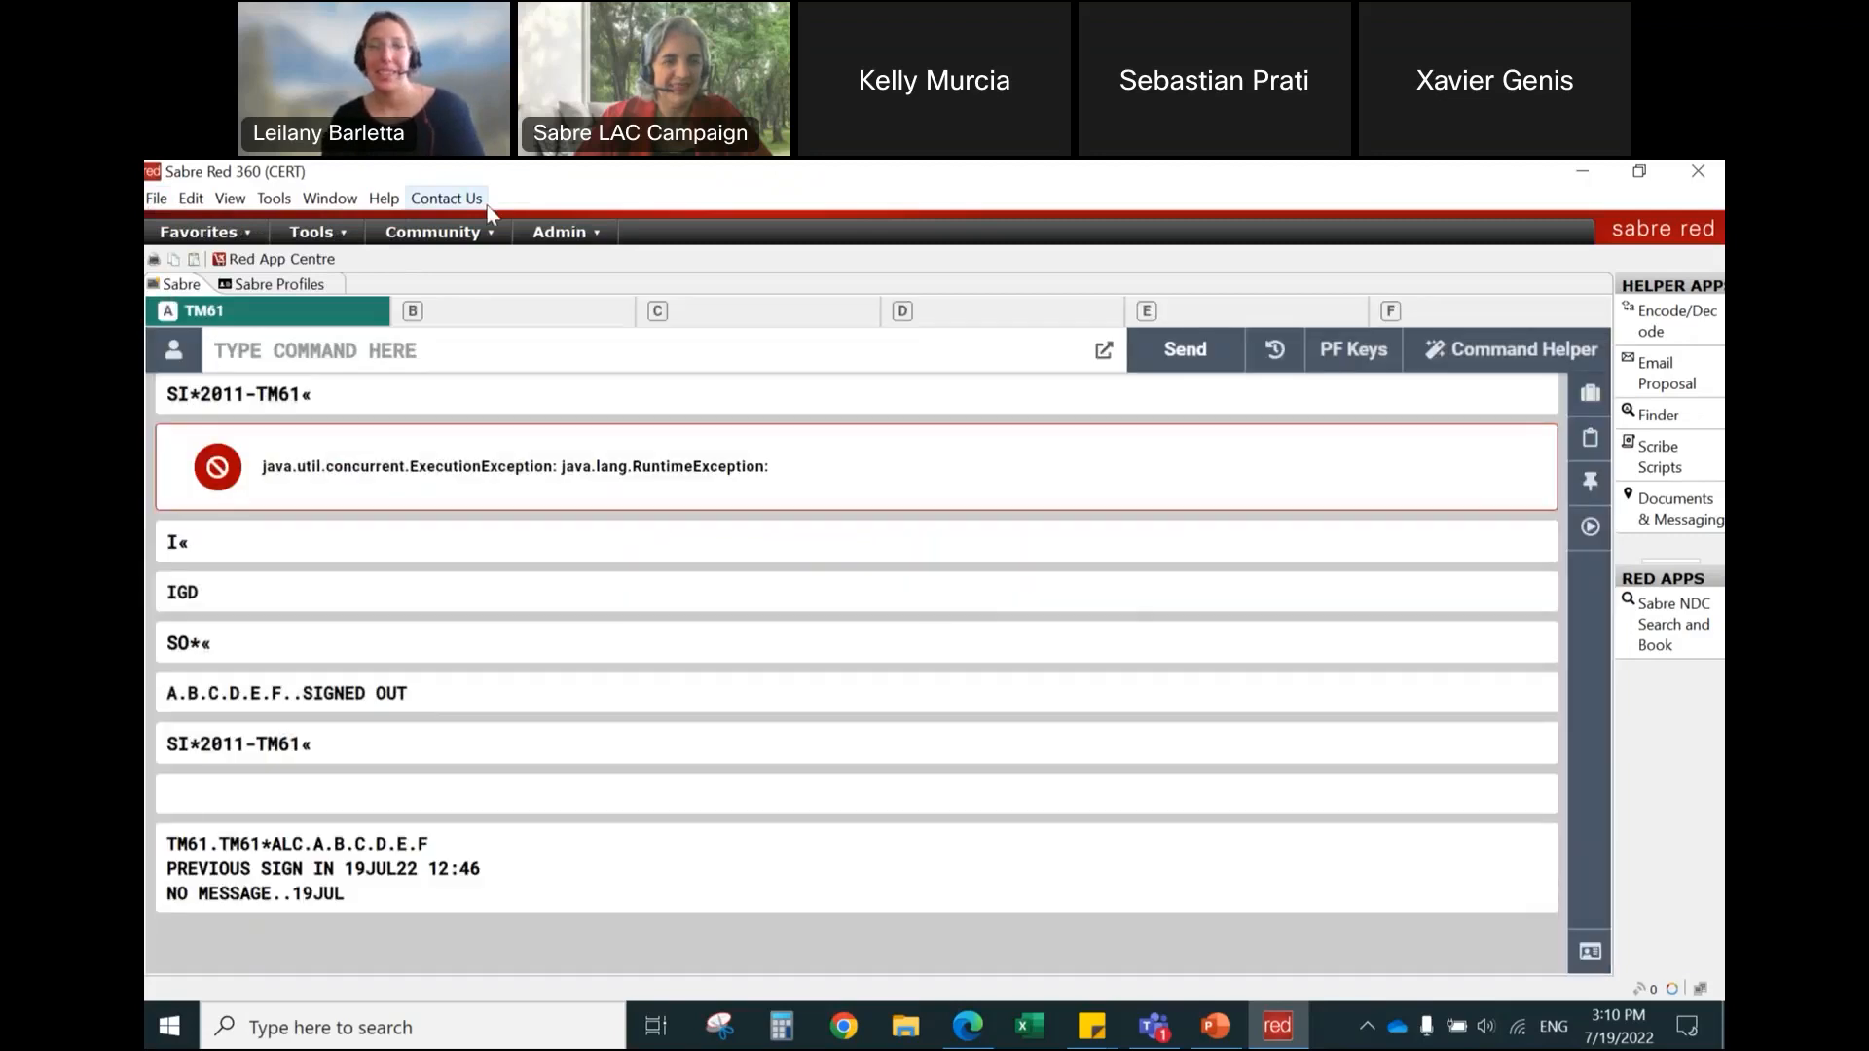
Step: Clear the output, search reservations by the traveler's surname, open the second match with *2 and clear the display
key(ctrl+BackSpace)
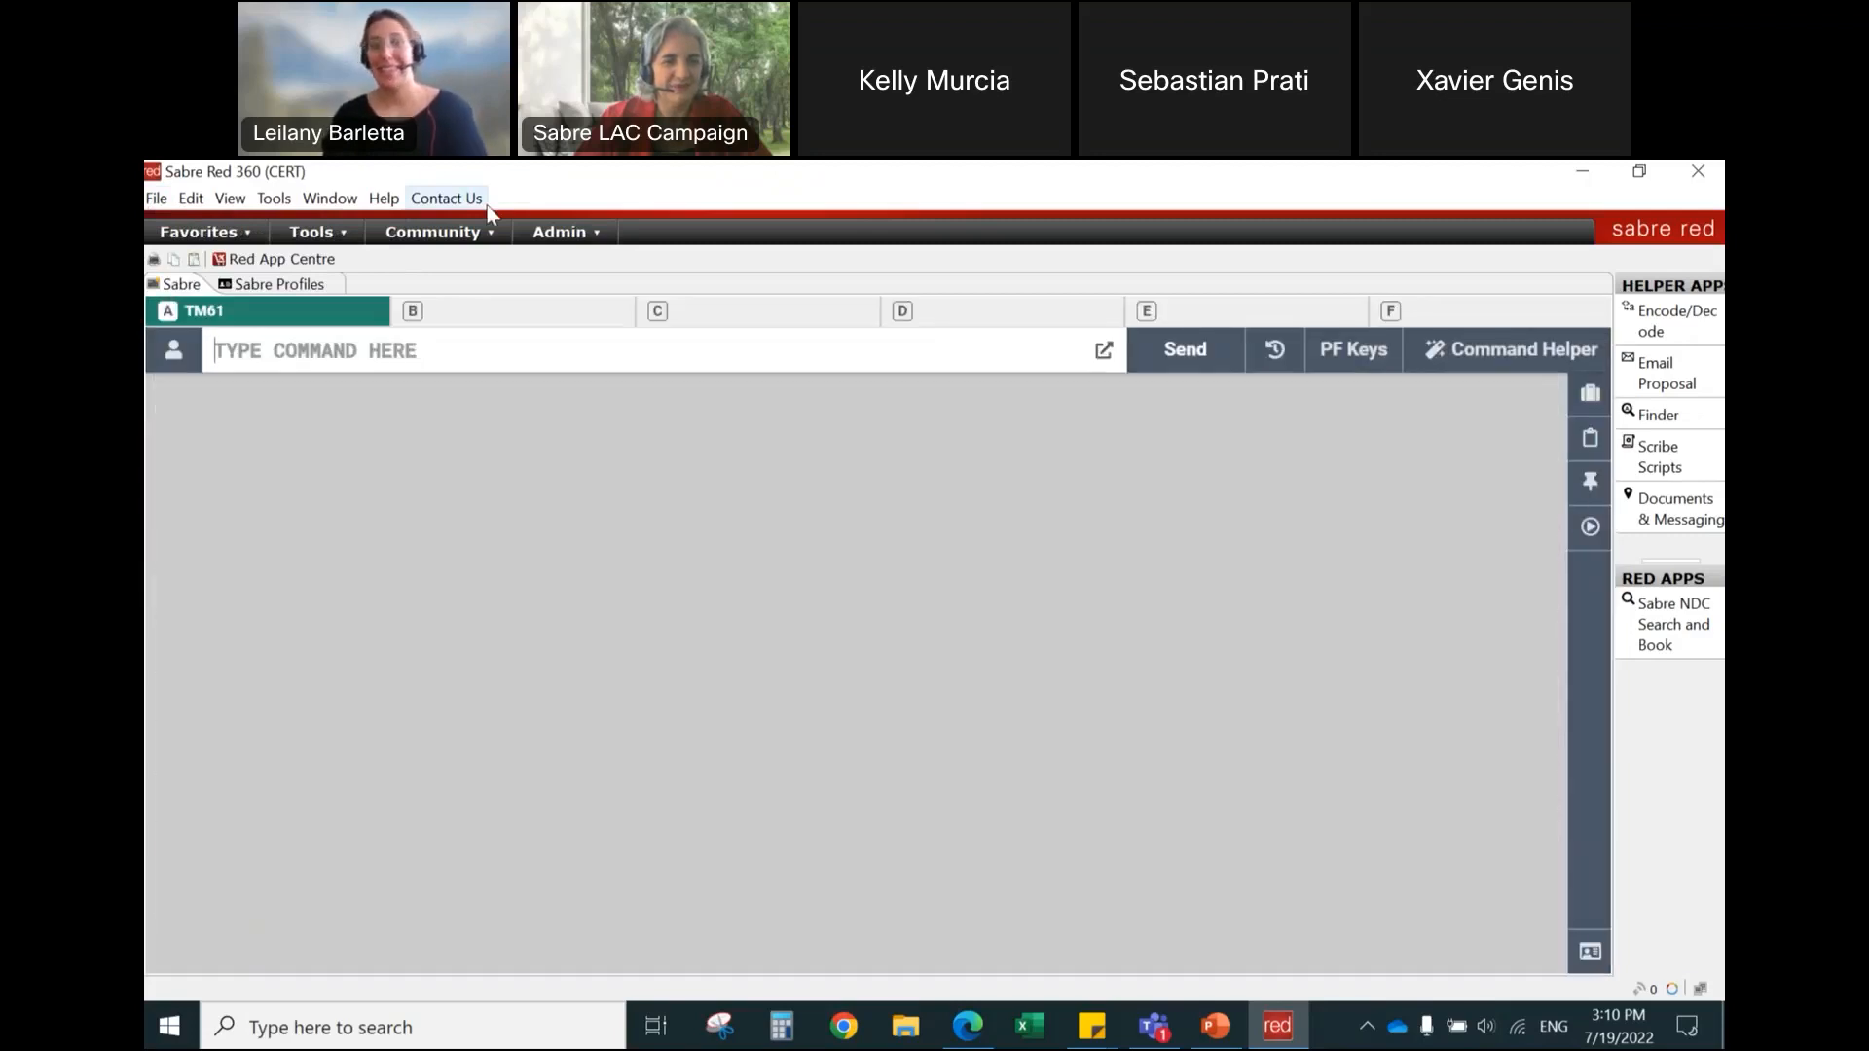
text(*-BARLETTA)
key(Return)
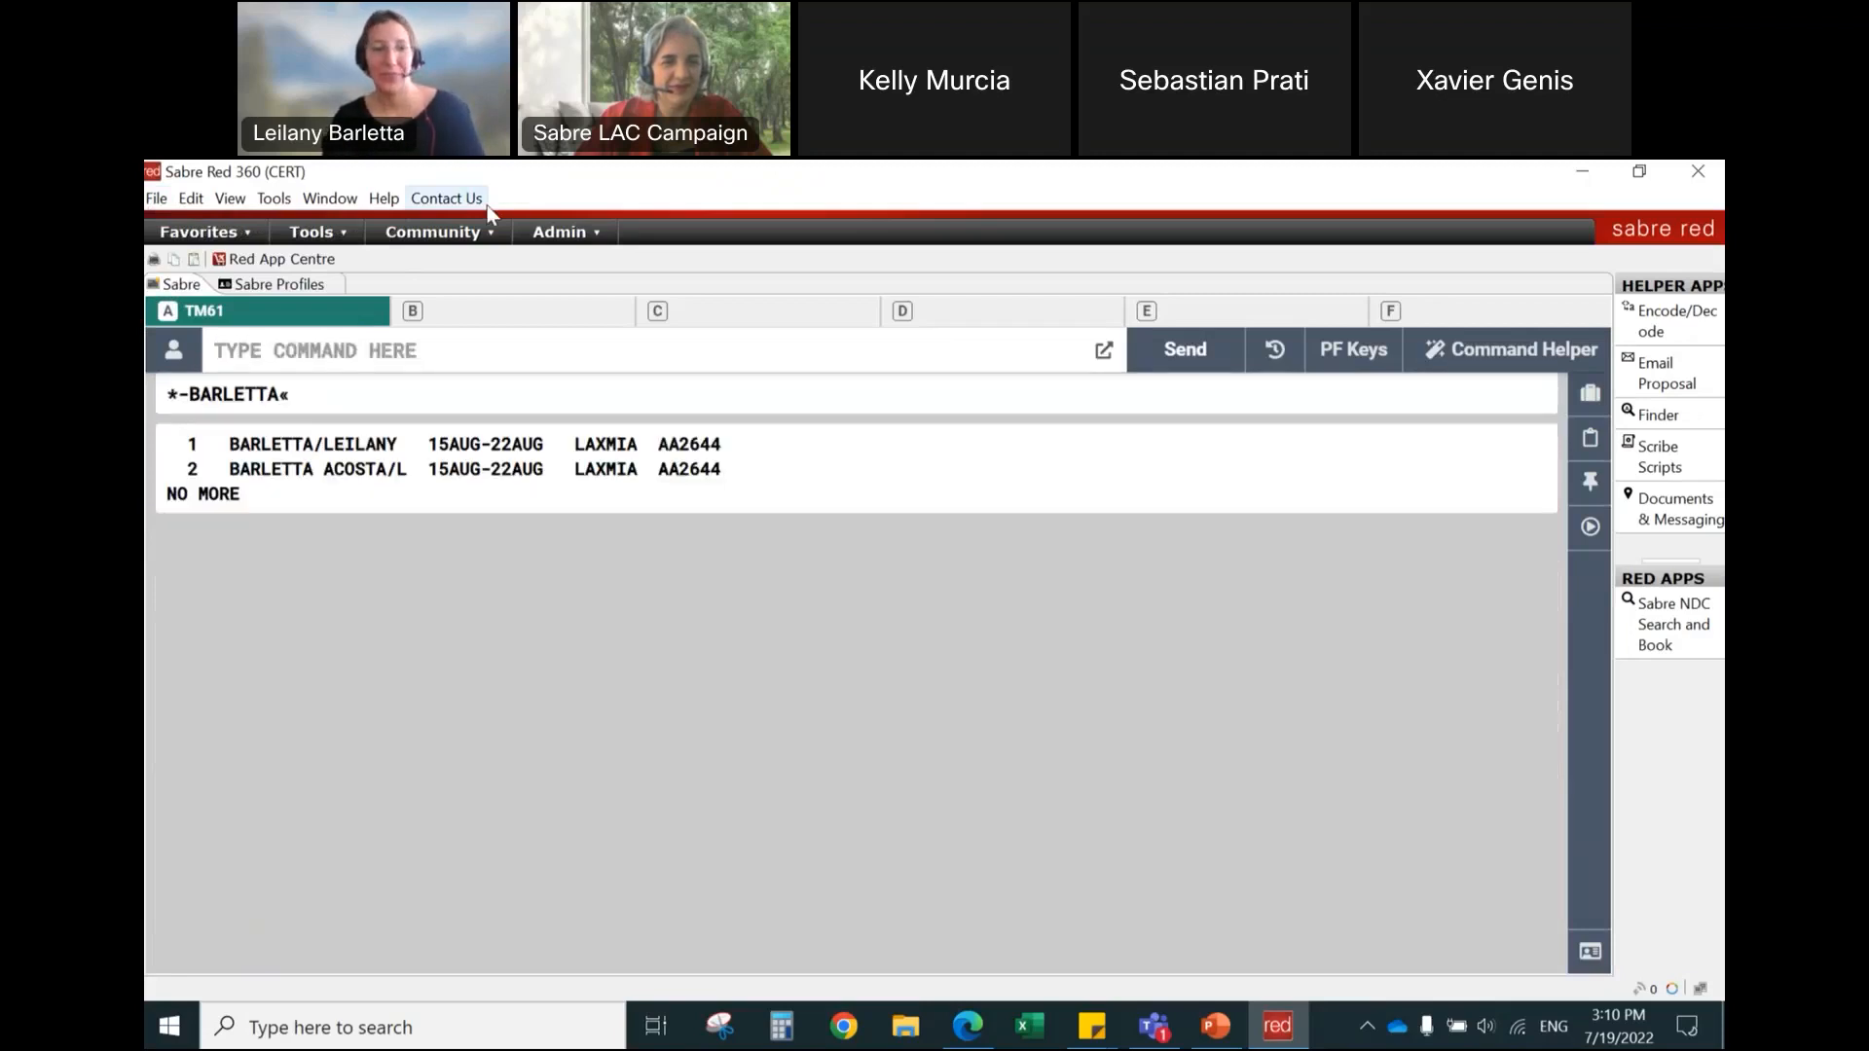
text(*2)
key(Return)
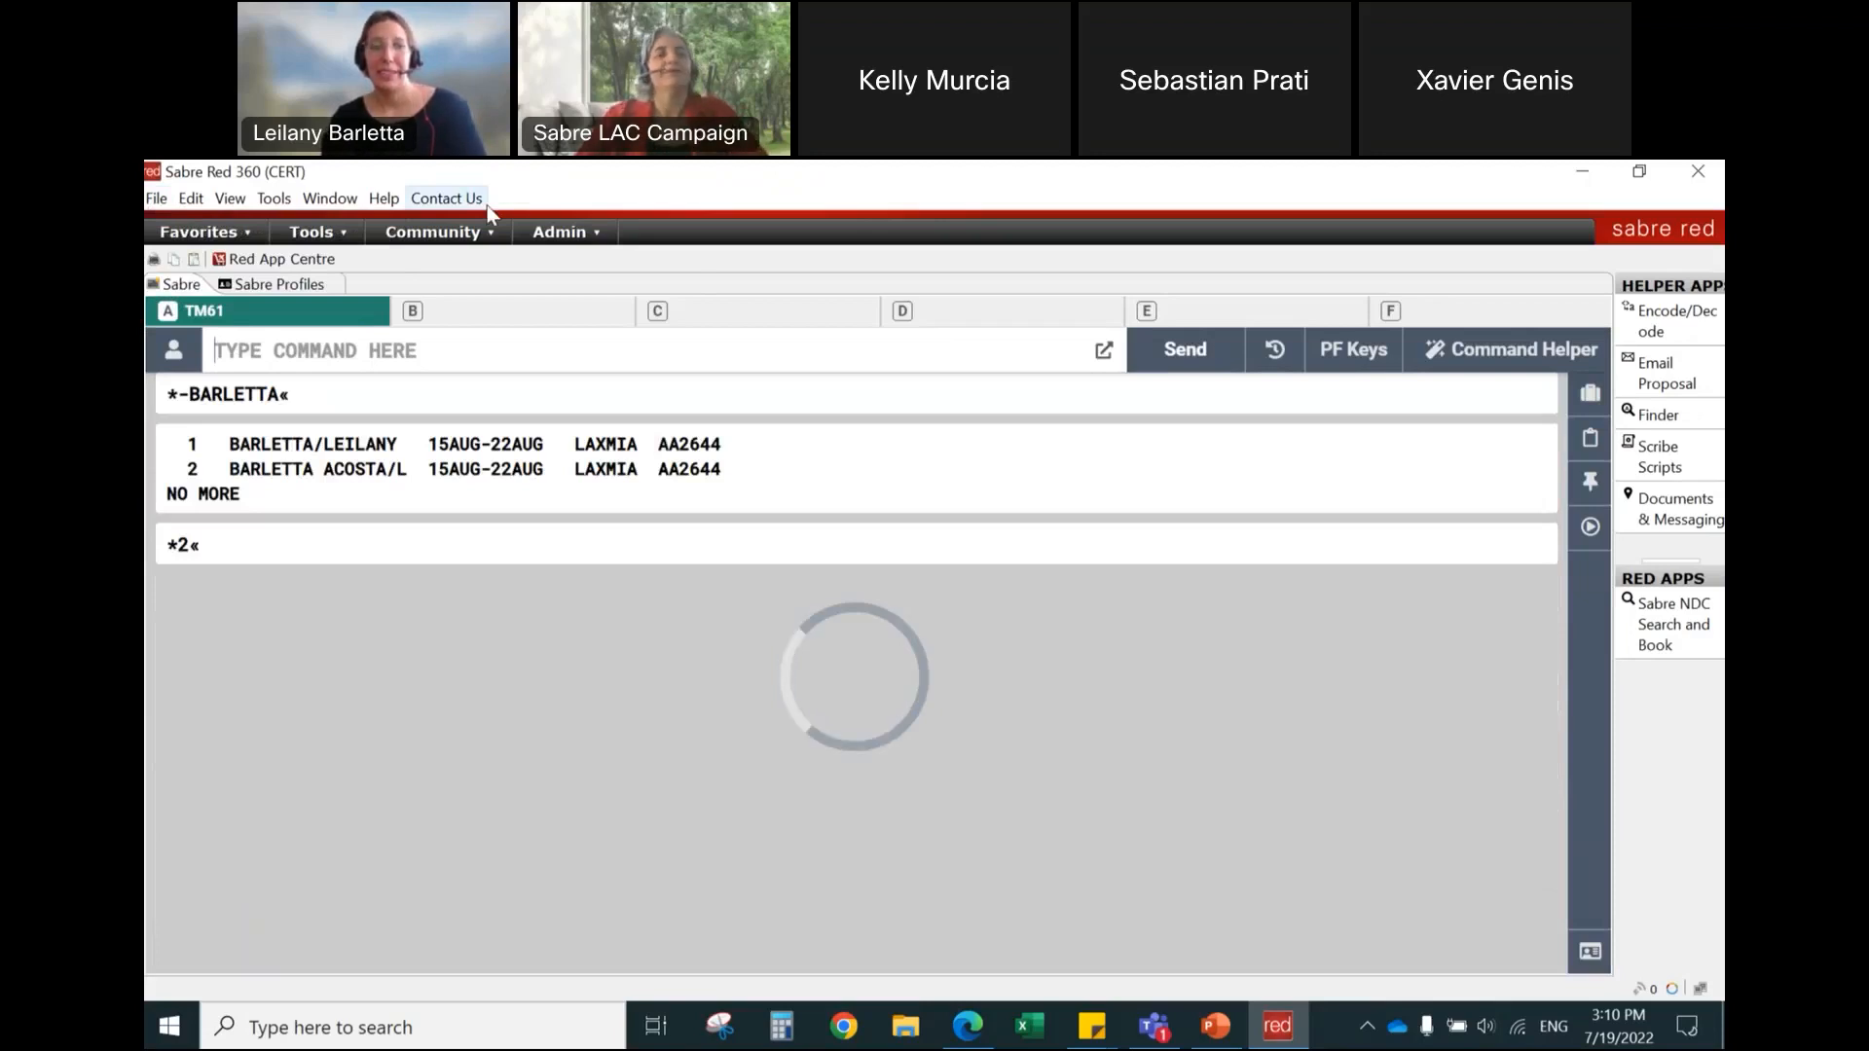
key(ctrl+BackSpace)
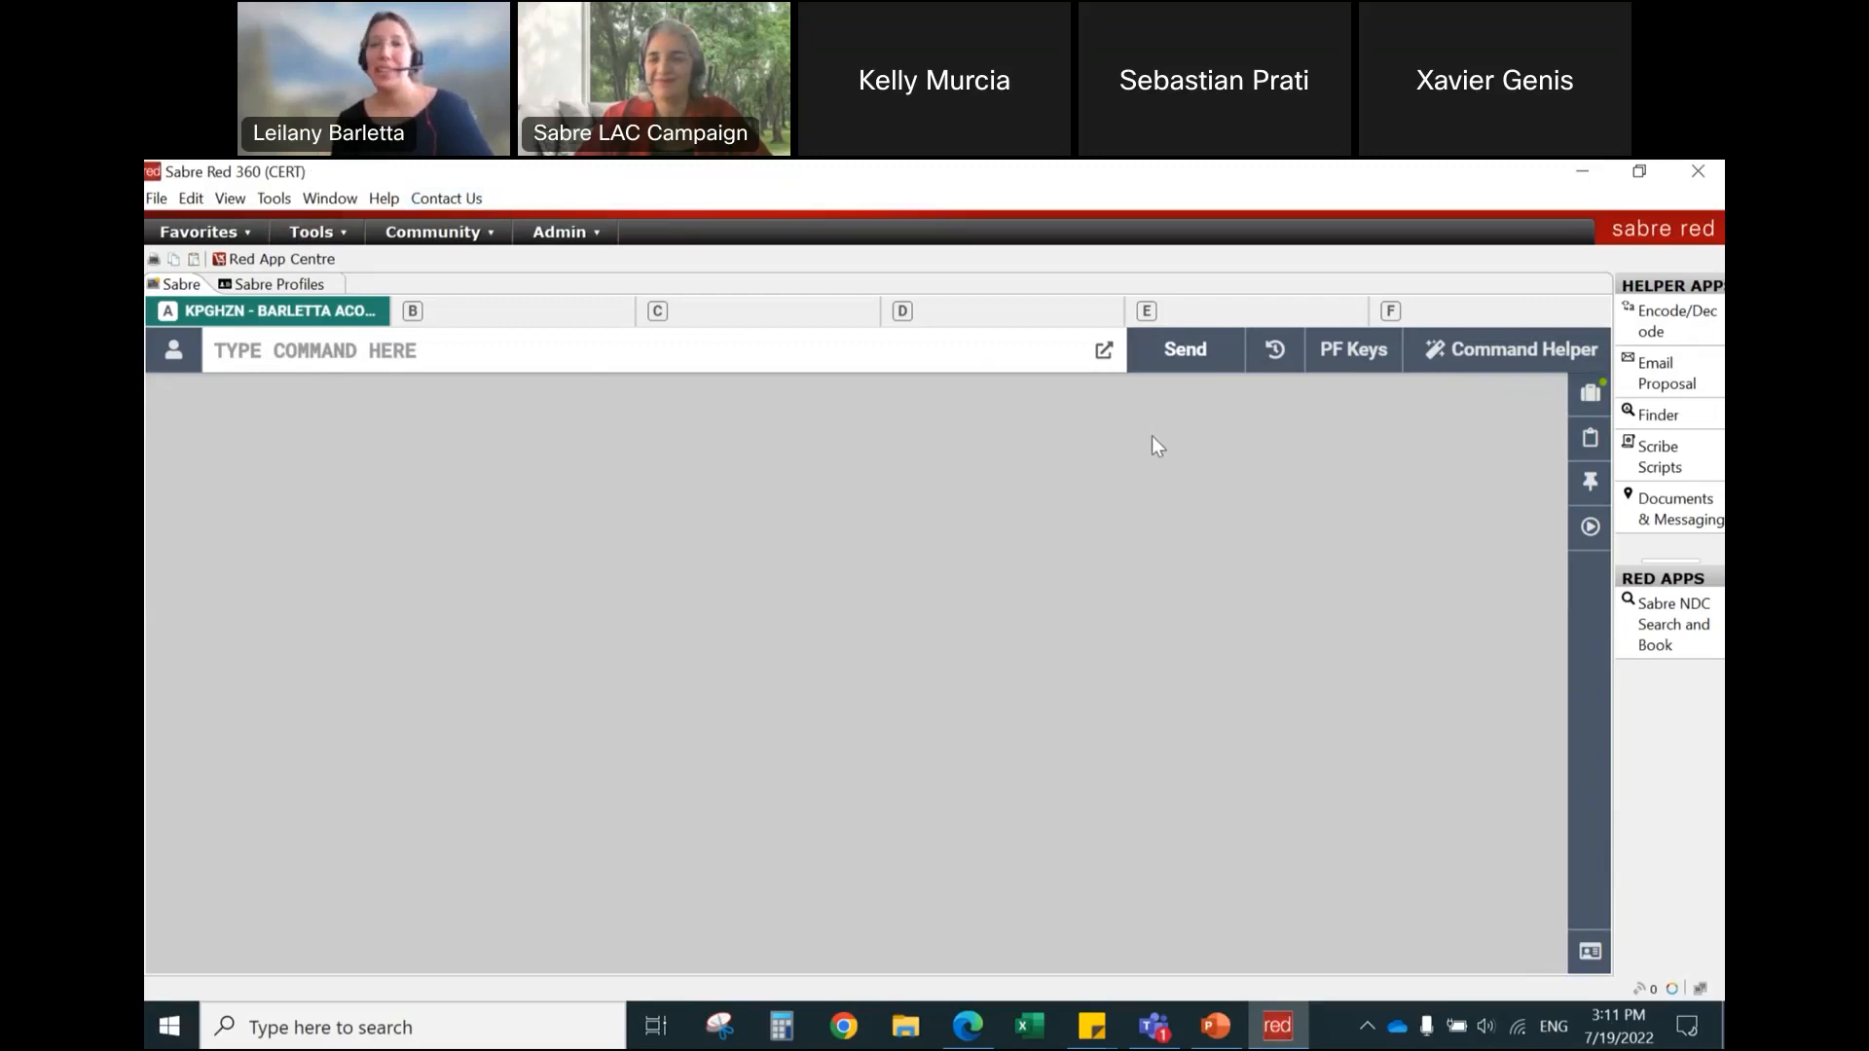
Step: Switch to the graphical Command Helper mode and review the Hotel Search, Address Search and Hotel Property Search forms, cancelling without searching
click(1512, 351)
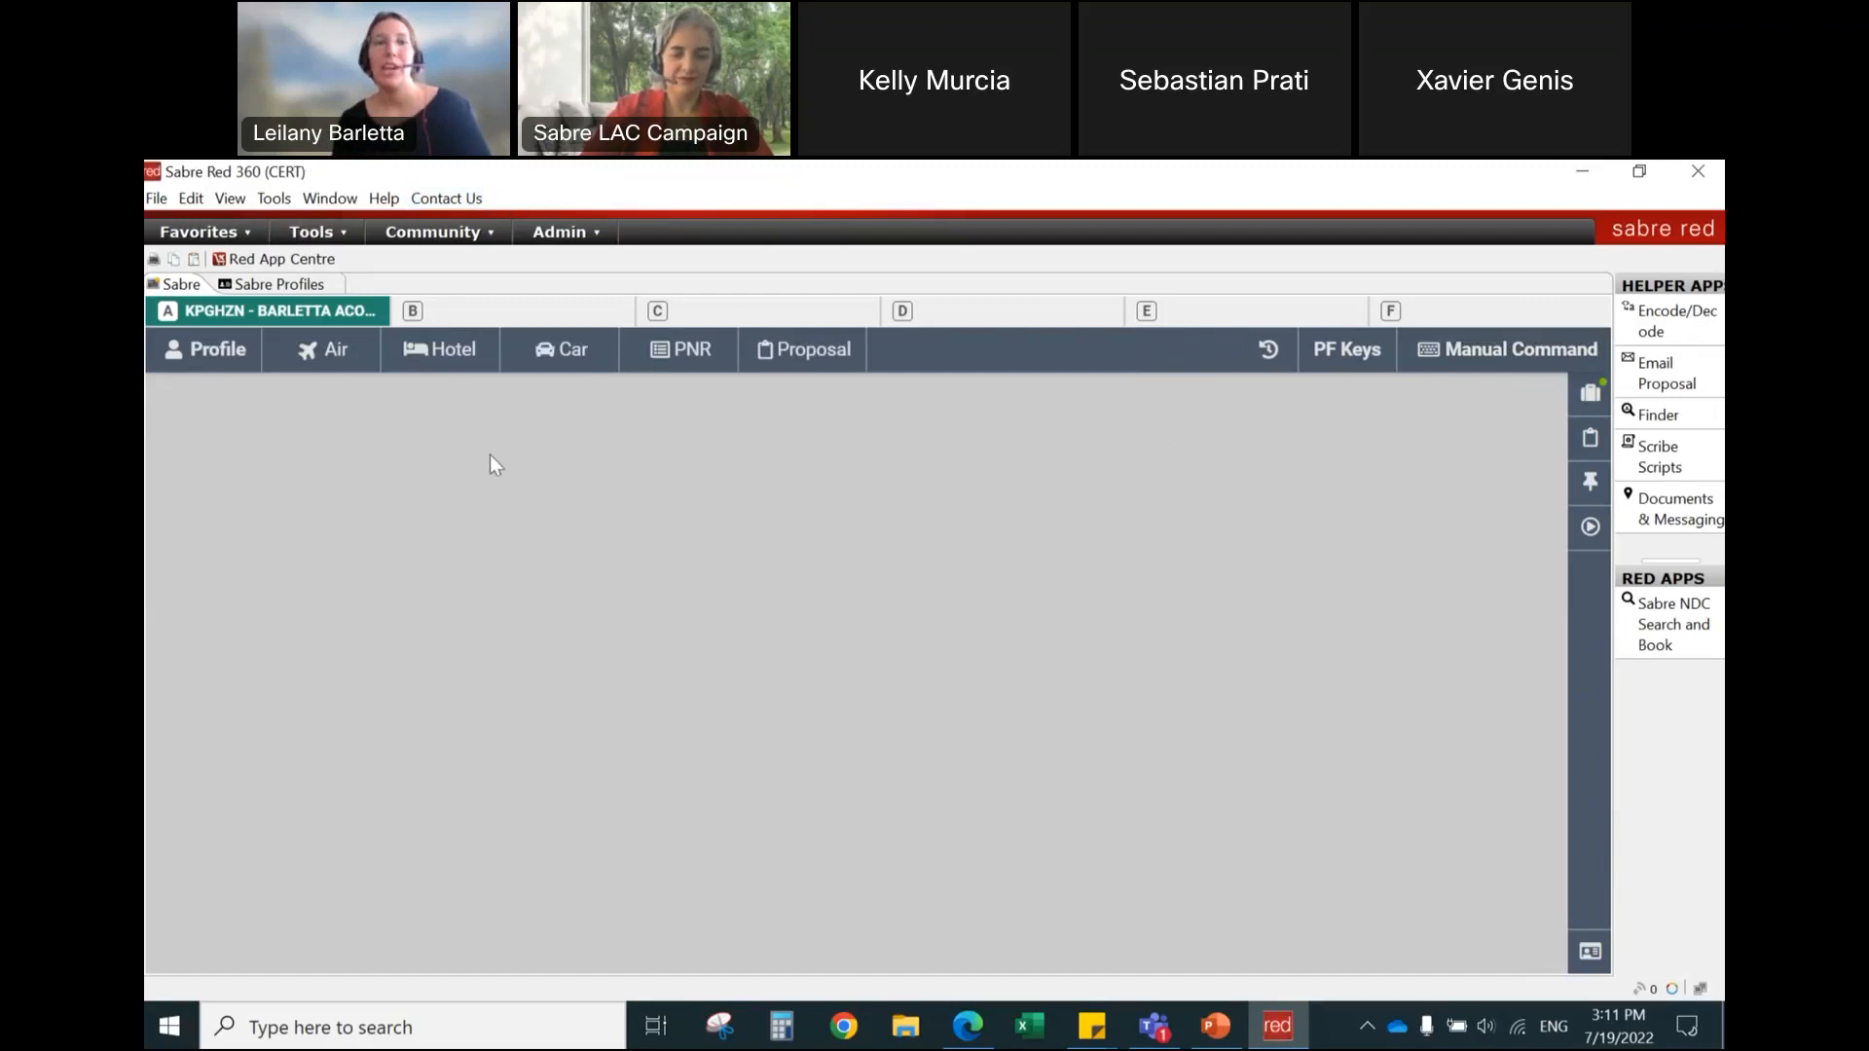
click(449, 368)
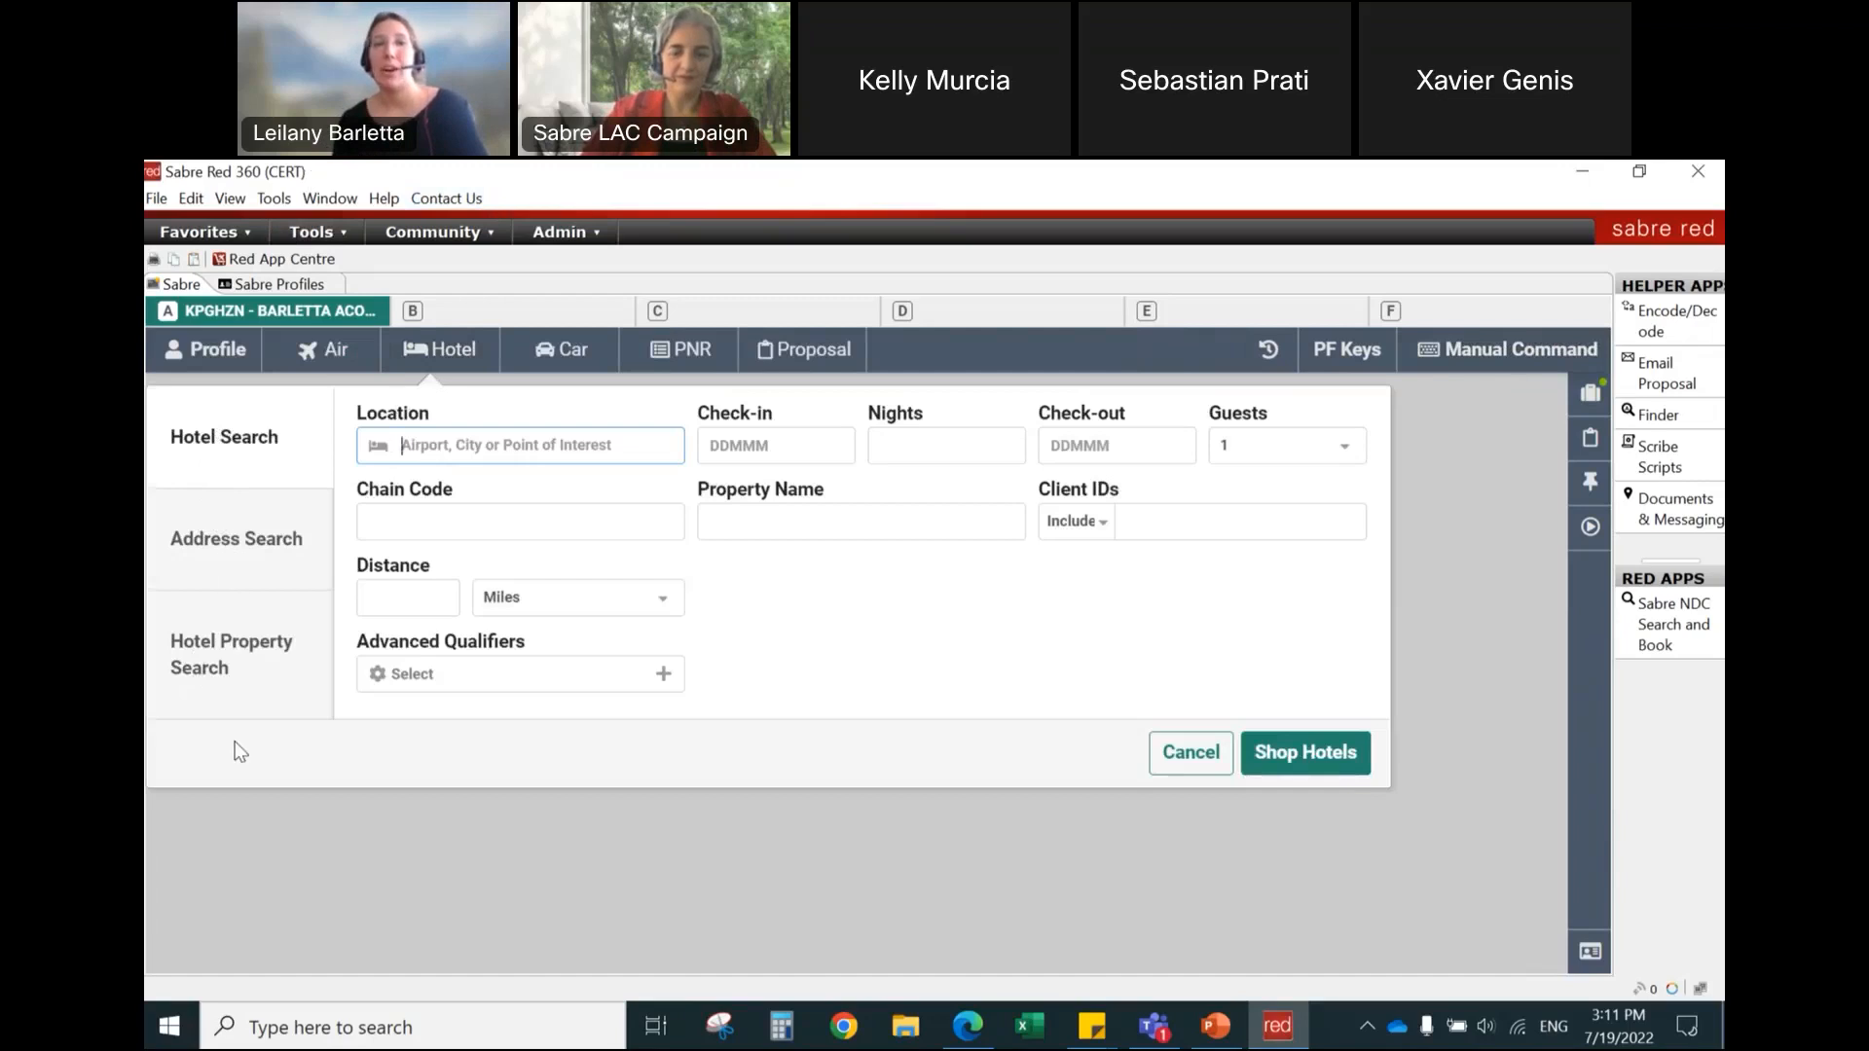
click(222, 545)
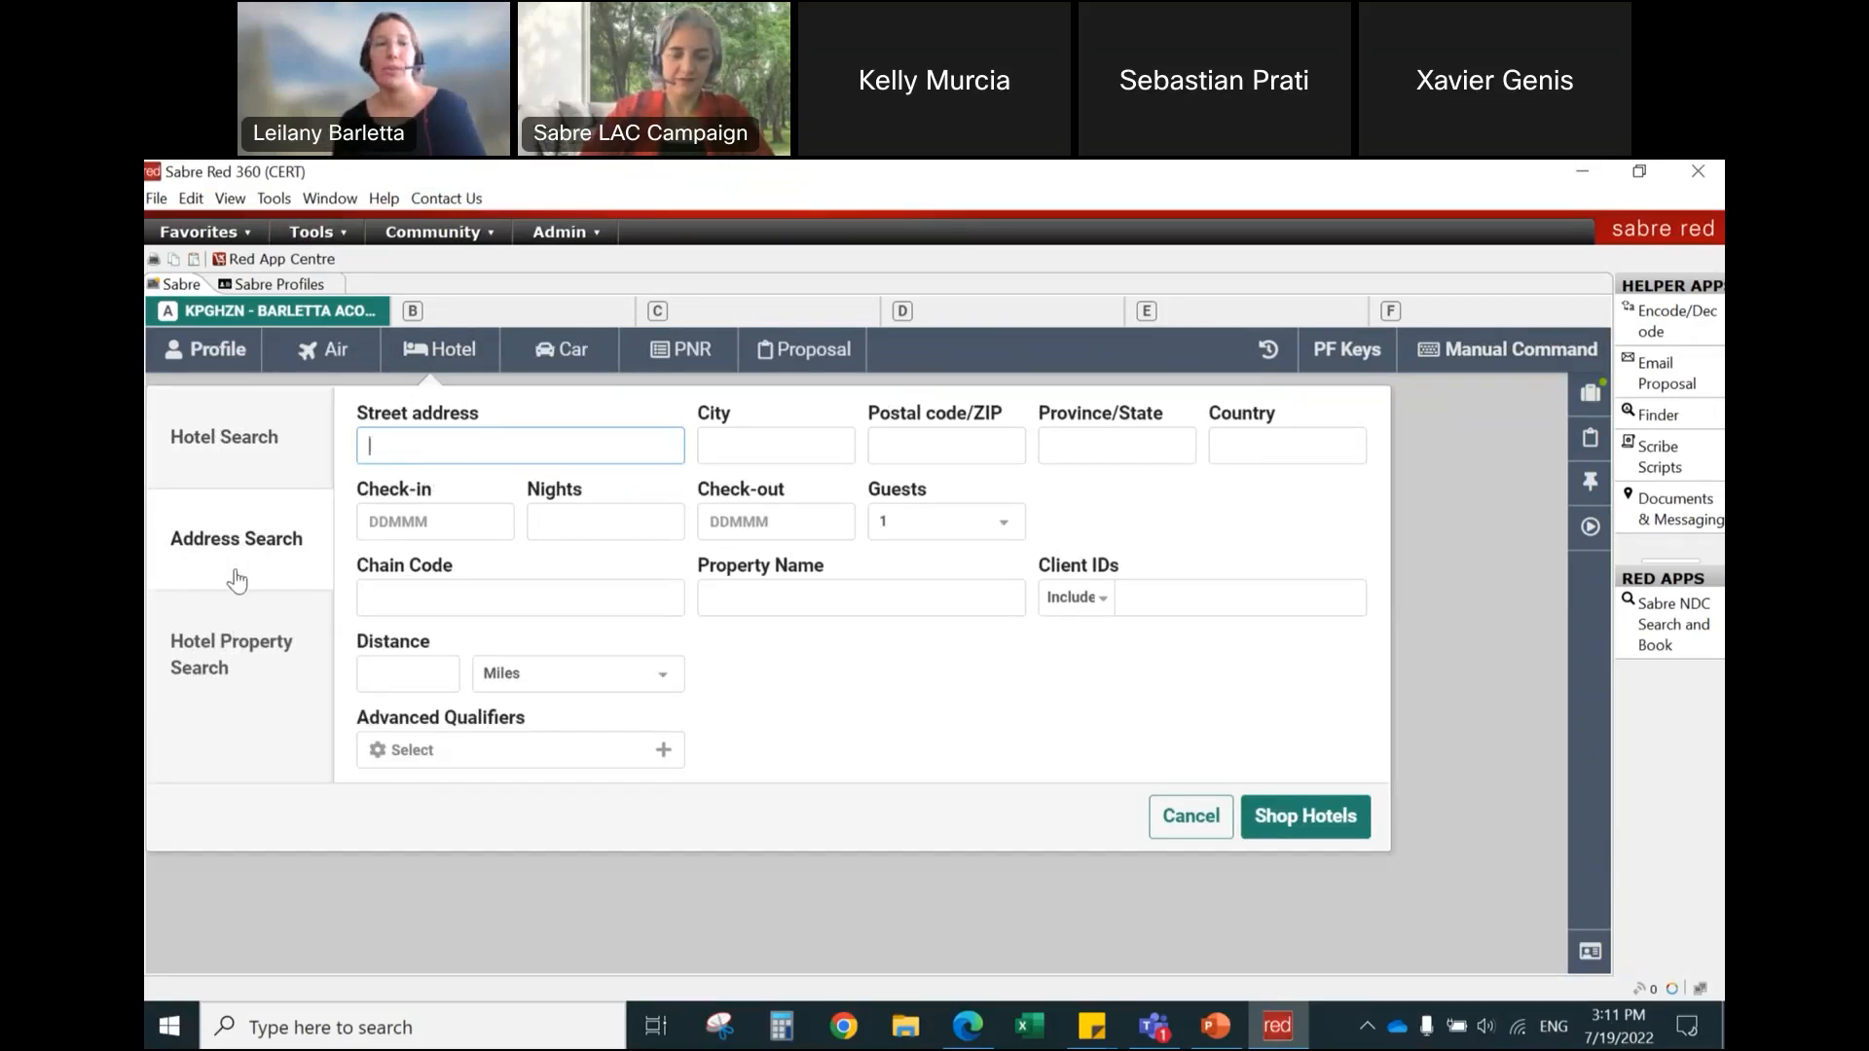
click(231, 660)
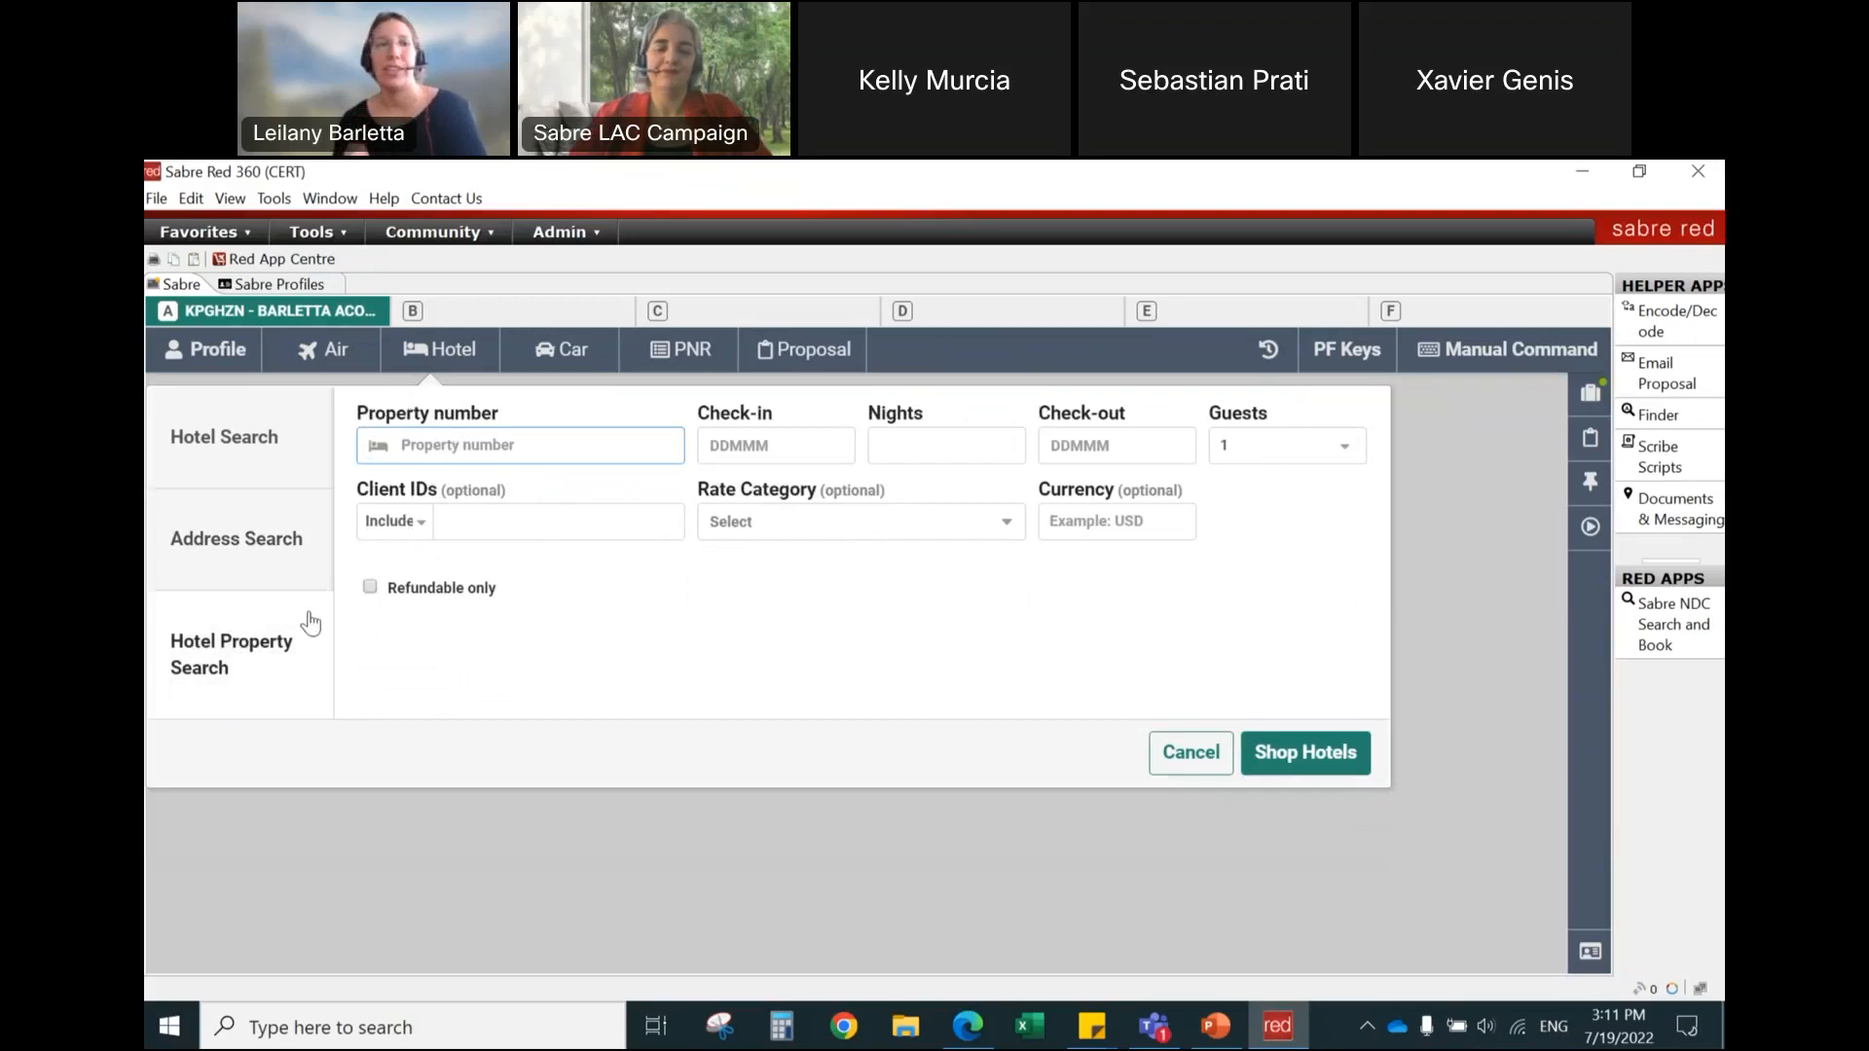
click(236, 470)
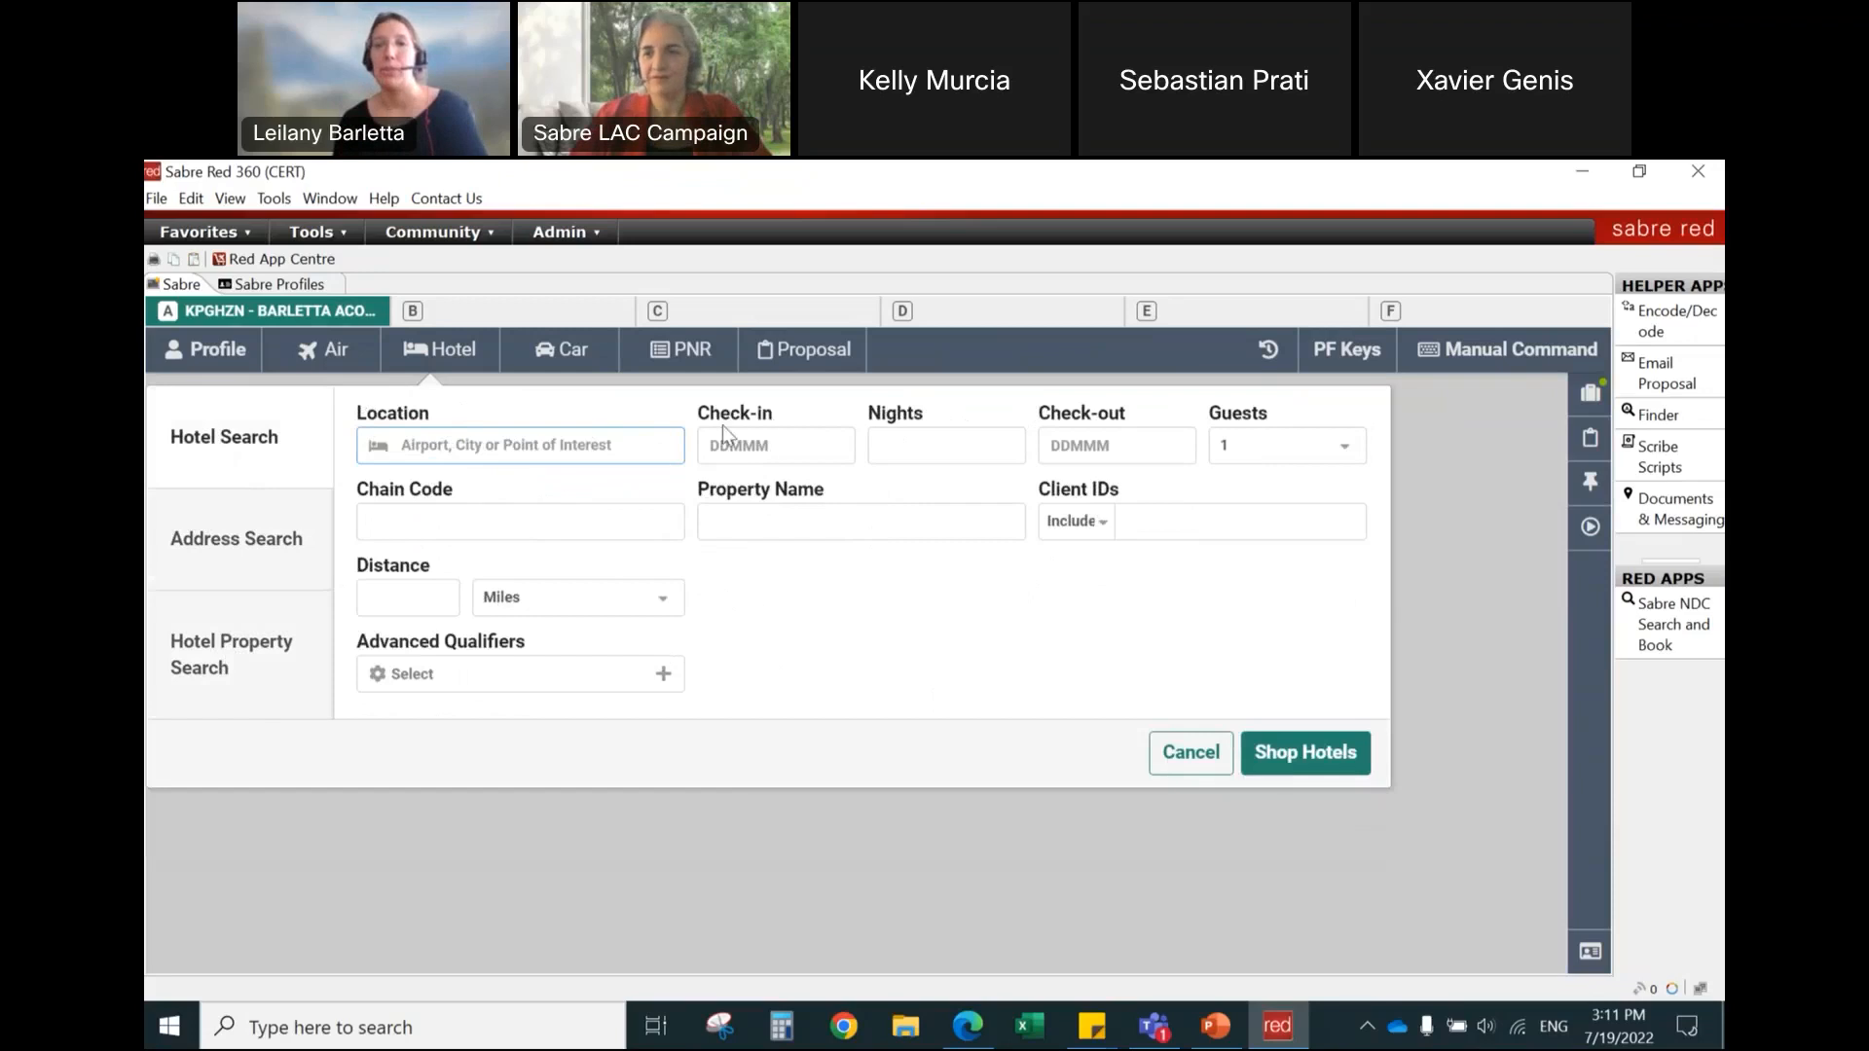
click(1182, 755)
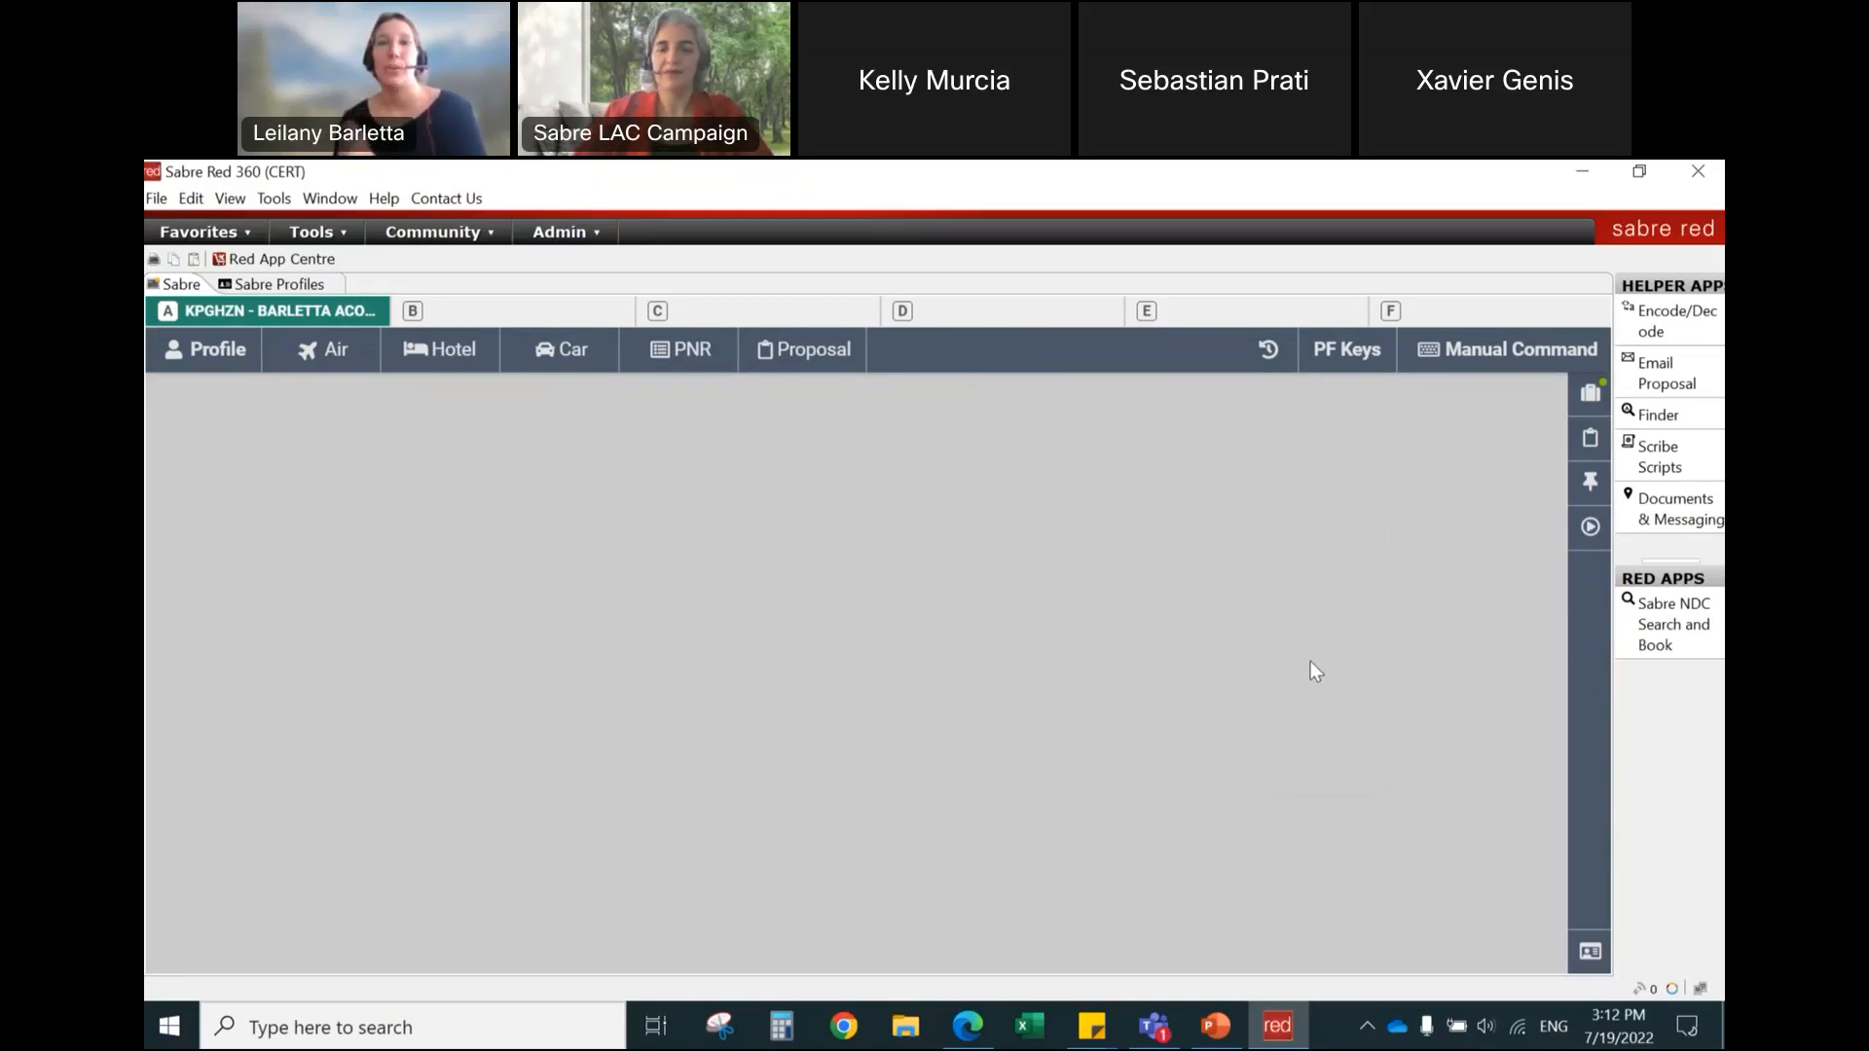
Step: Show the expanded Trip Summary and start adding a hotel from the 15 Aug LAX–MIA flight segment
click(1590, 401)
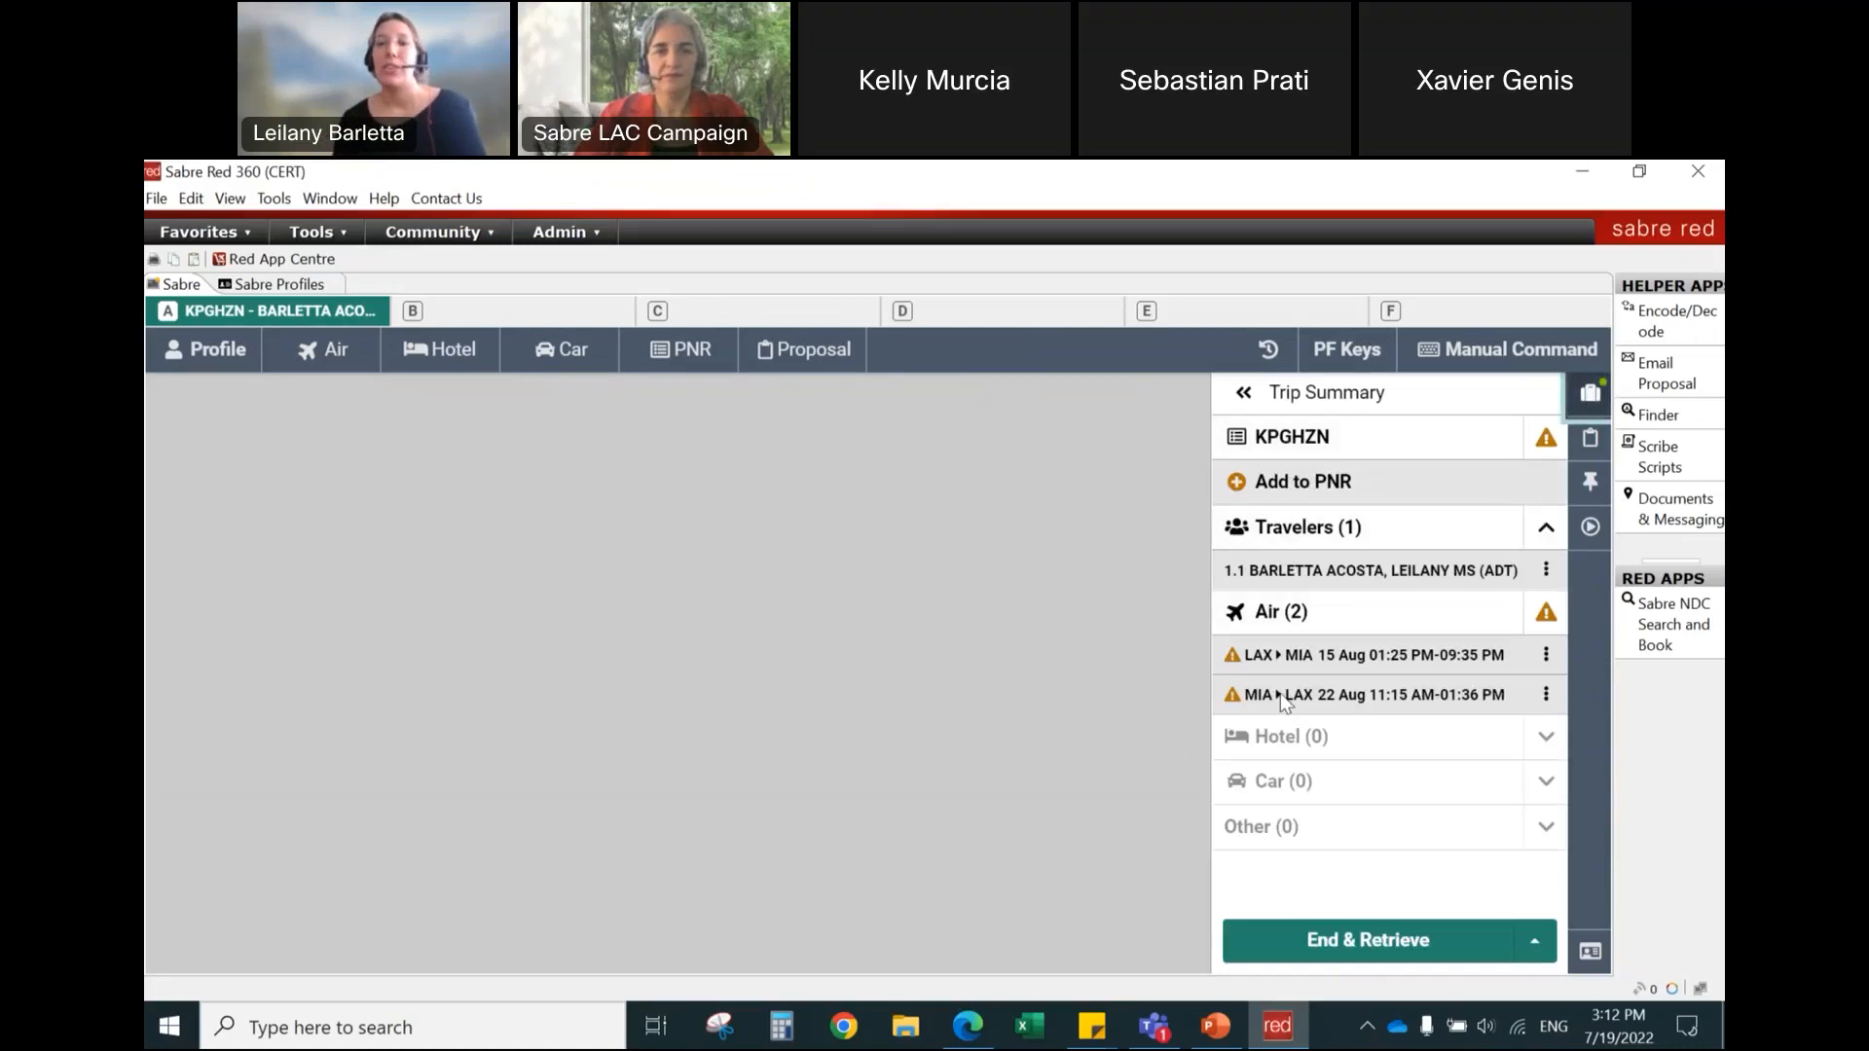
click(1243, 392)
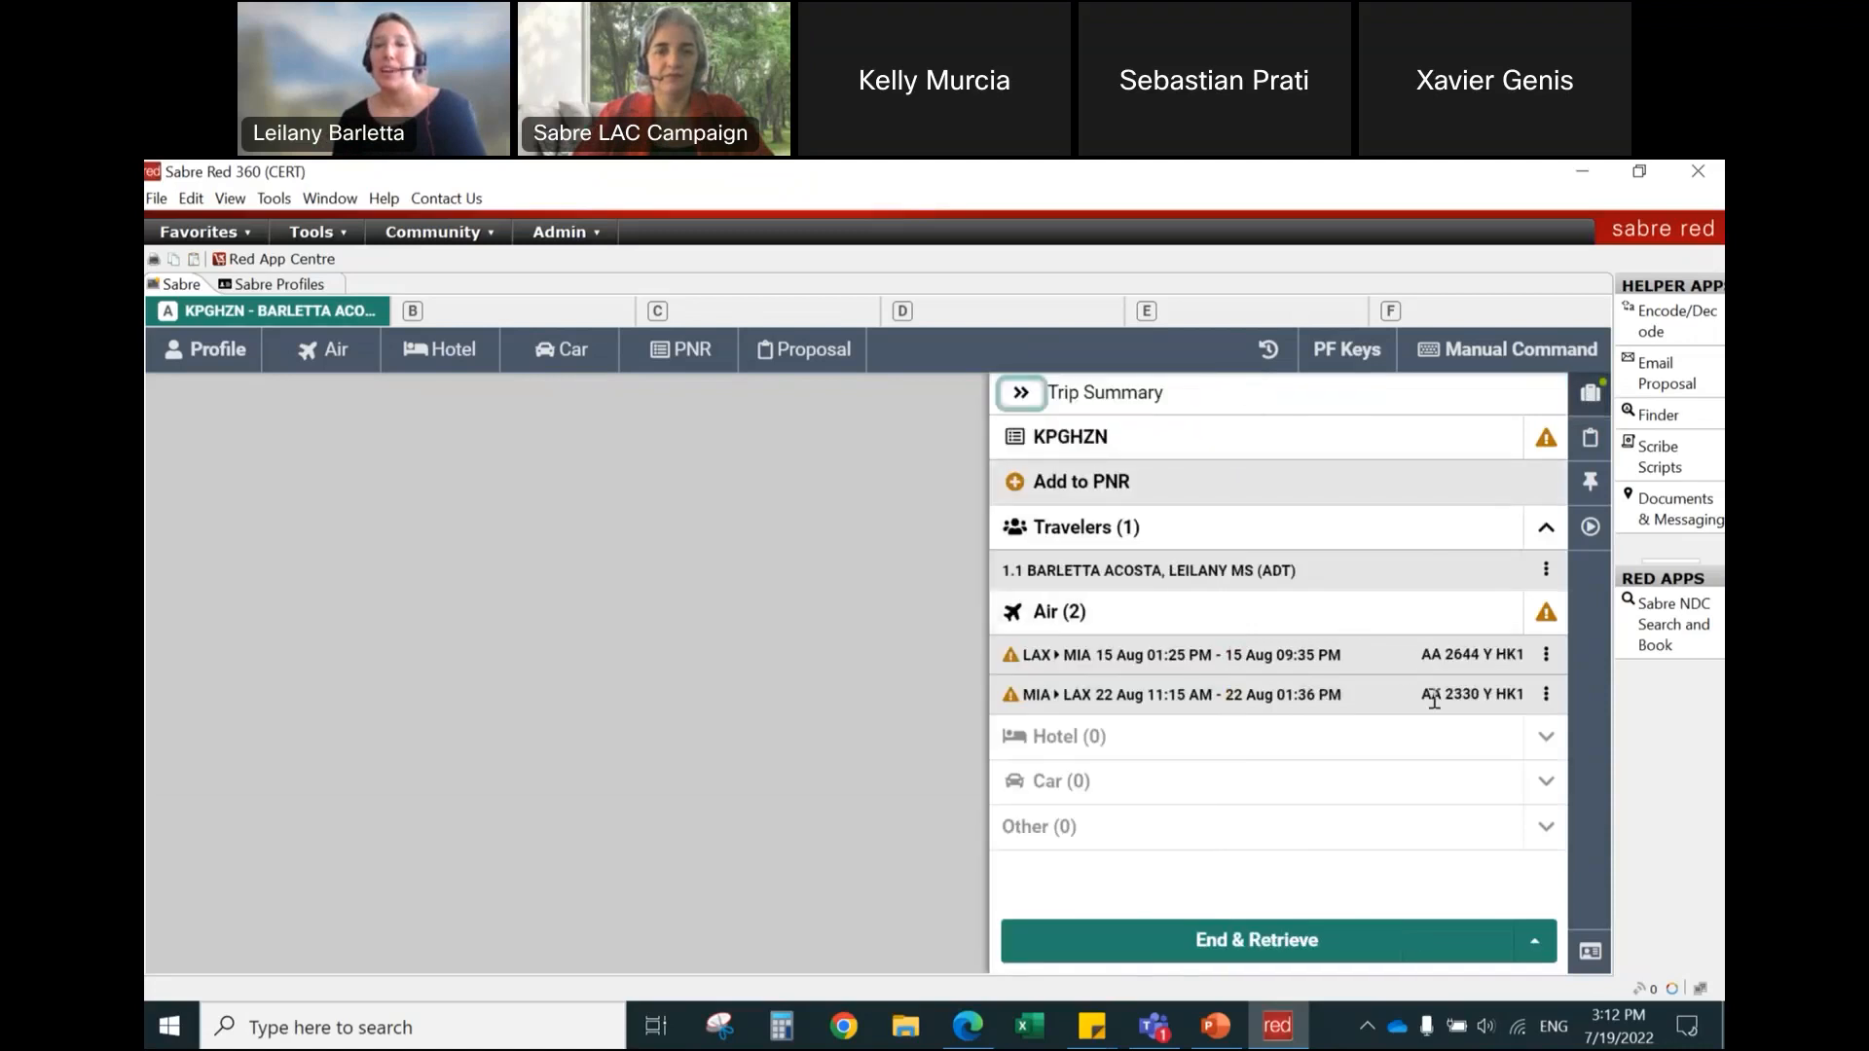
click(1546, 656)
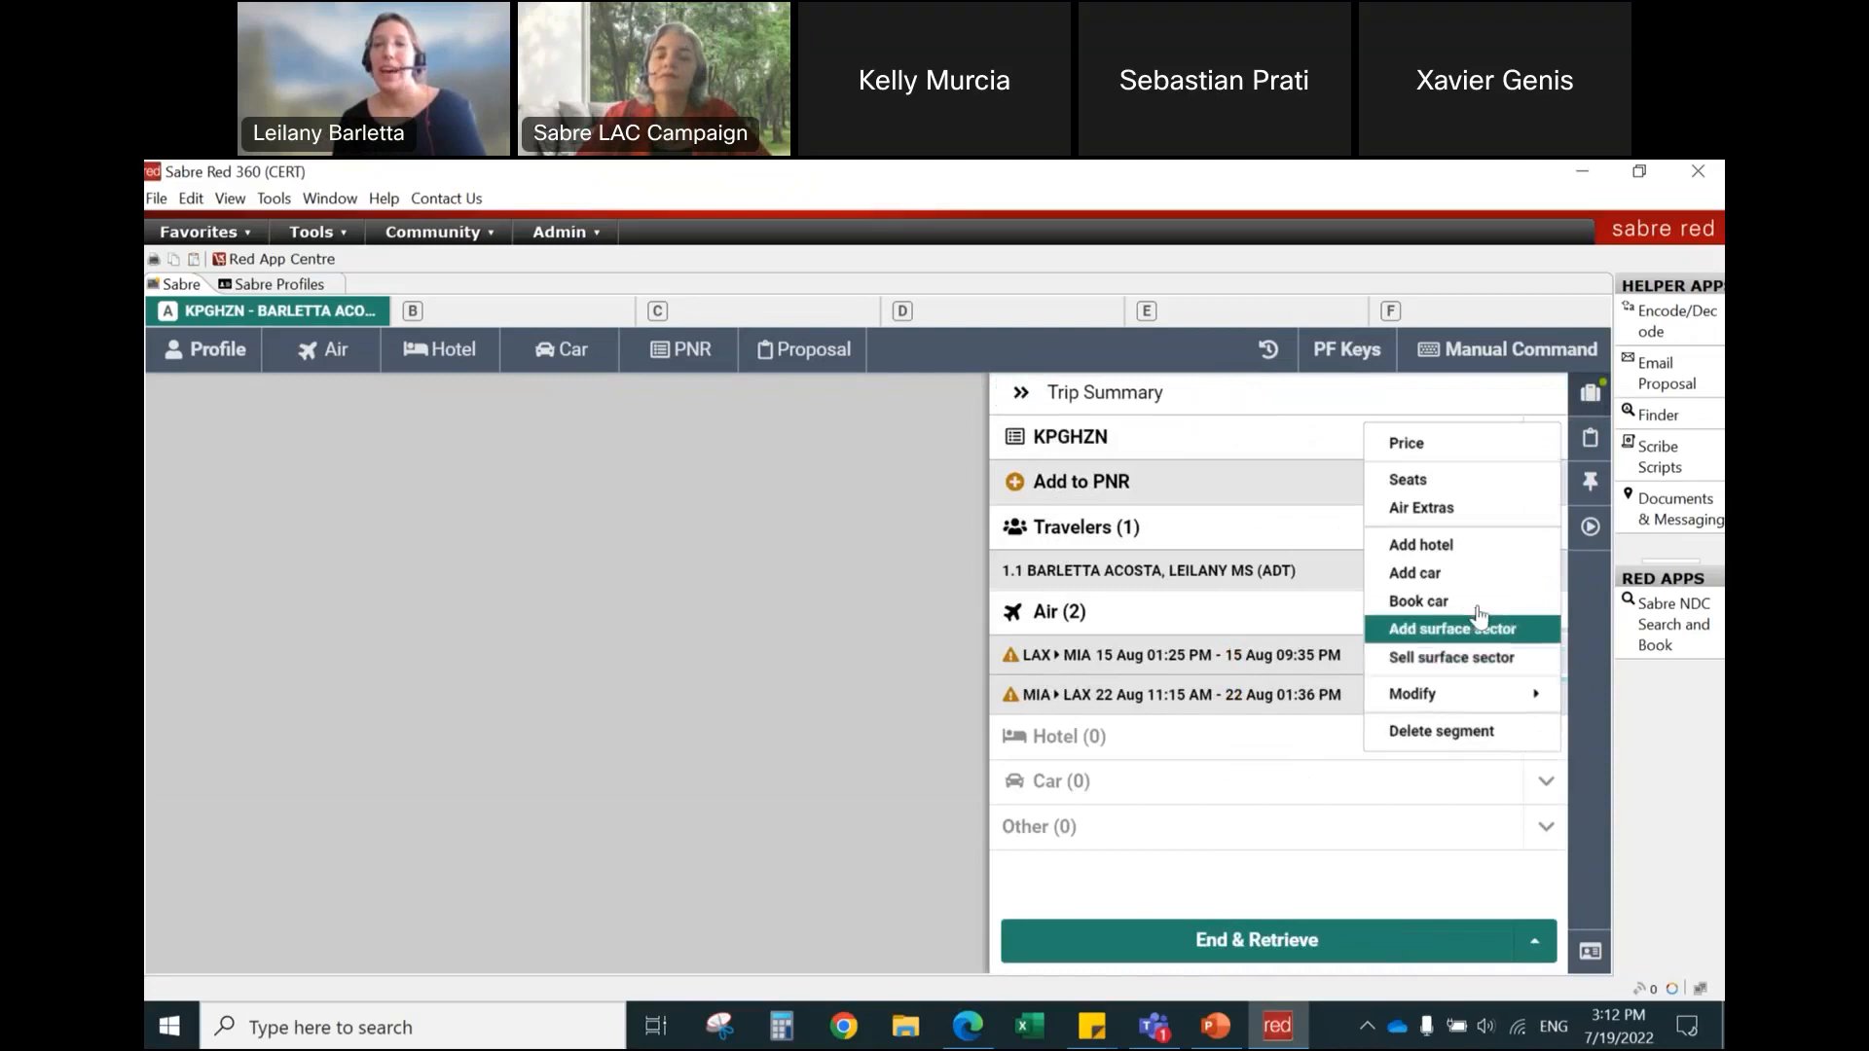
click(1443, 560)
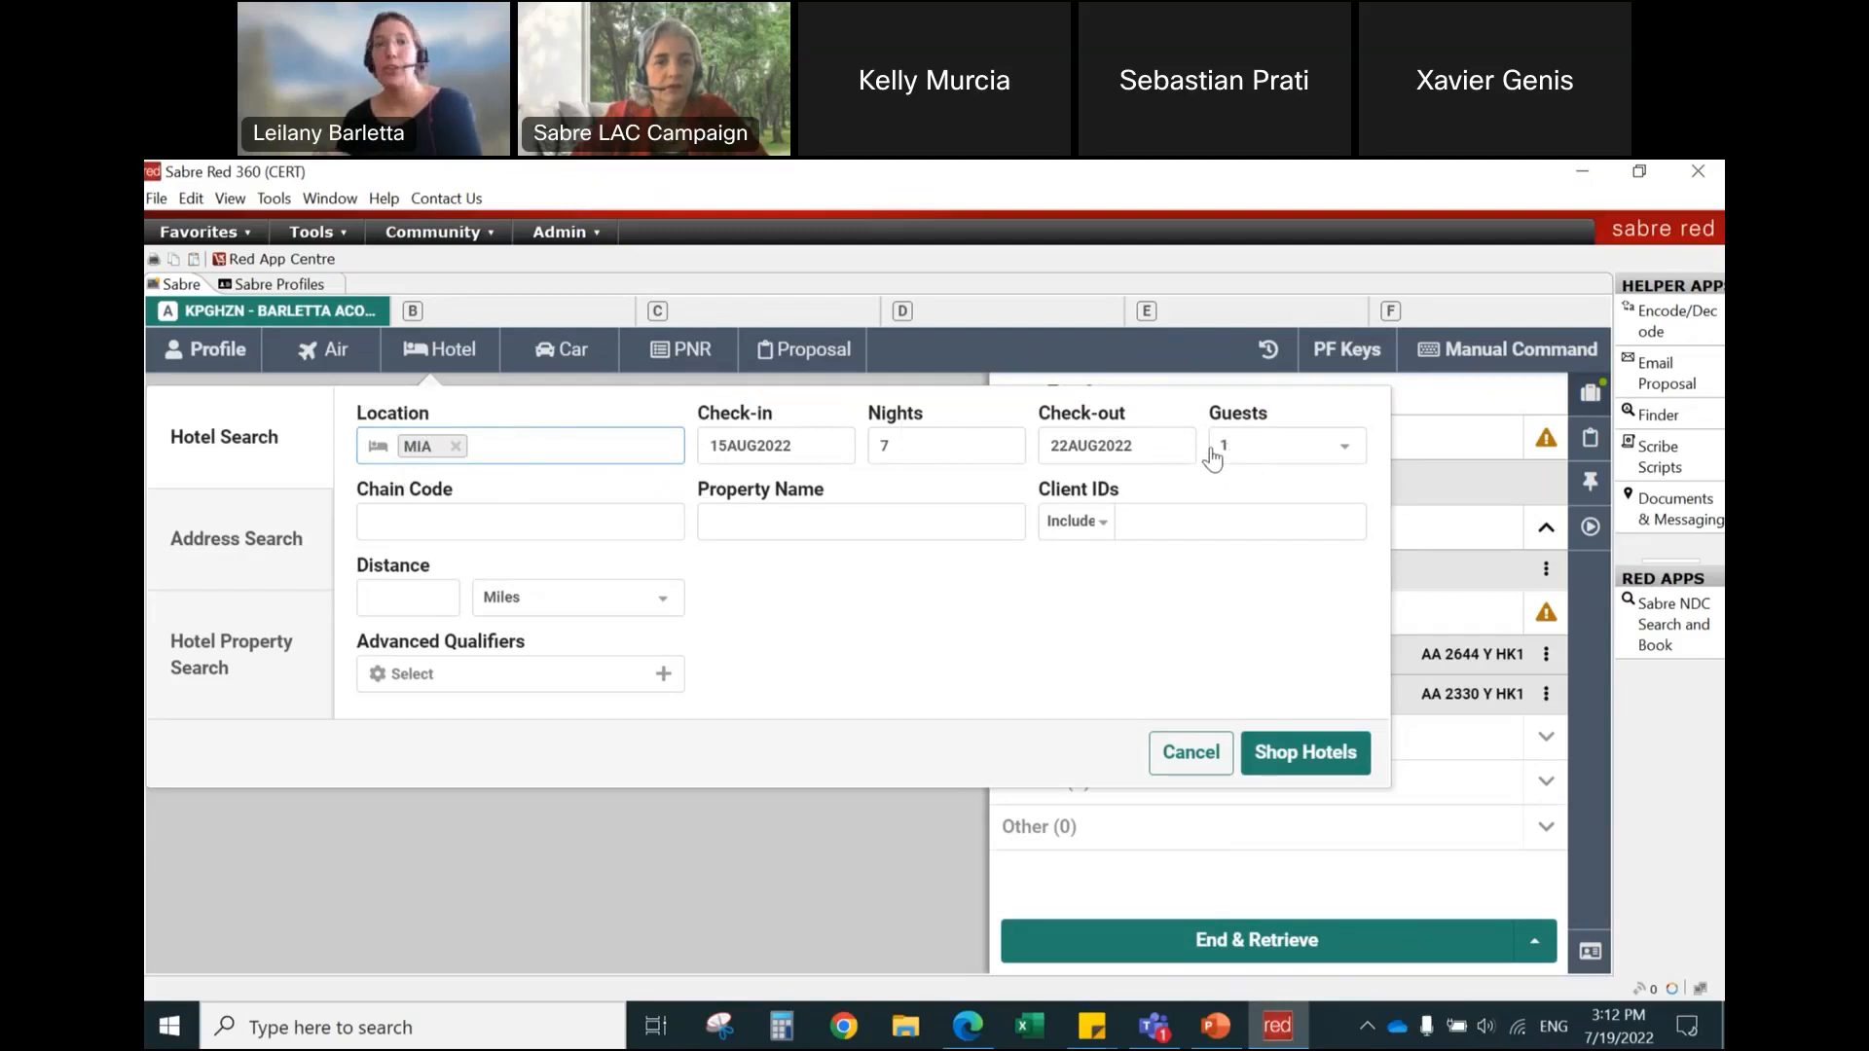
Step: Shop hotels in MIA from 15AUG2022 to 22AUG2022 for 7 nights and 1 guest, and hide the Trip Summary
click(877, 443)
text(7)
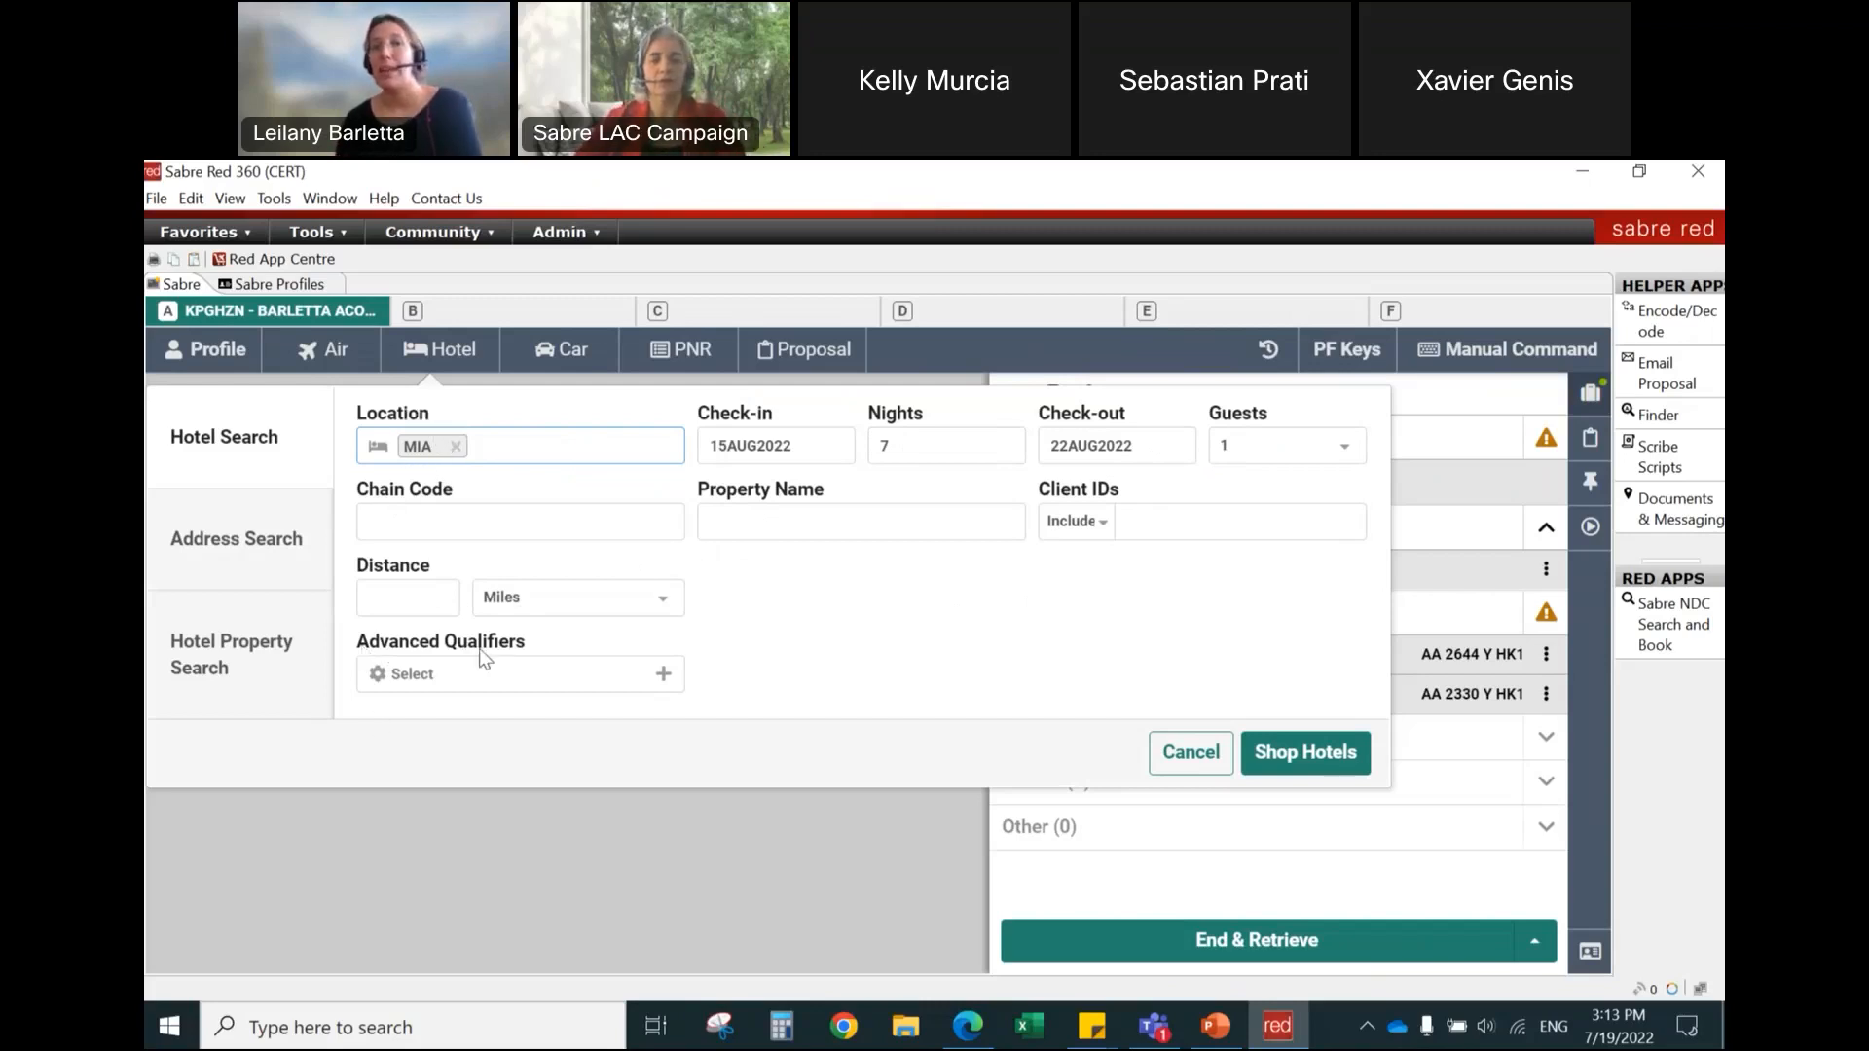
click(821, 654)
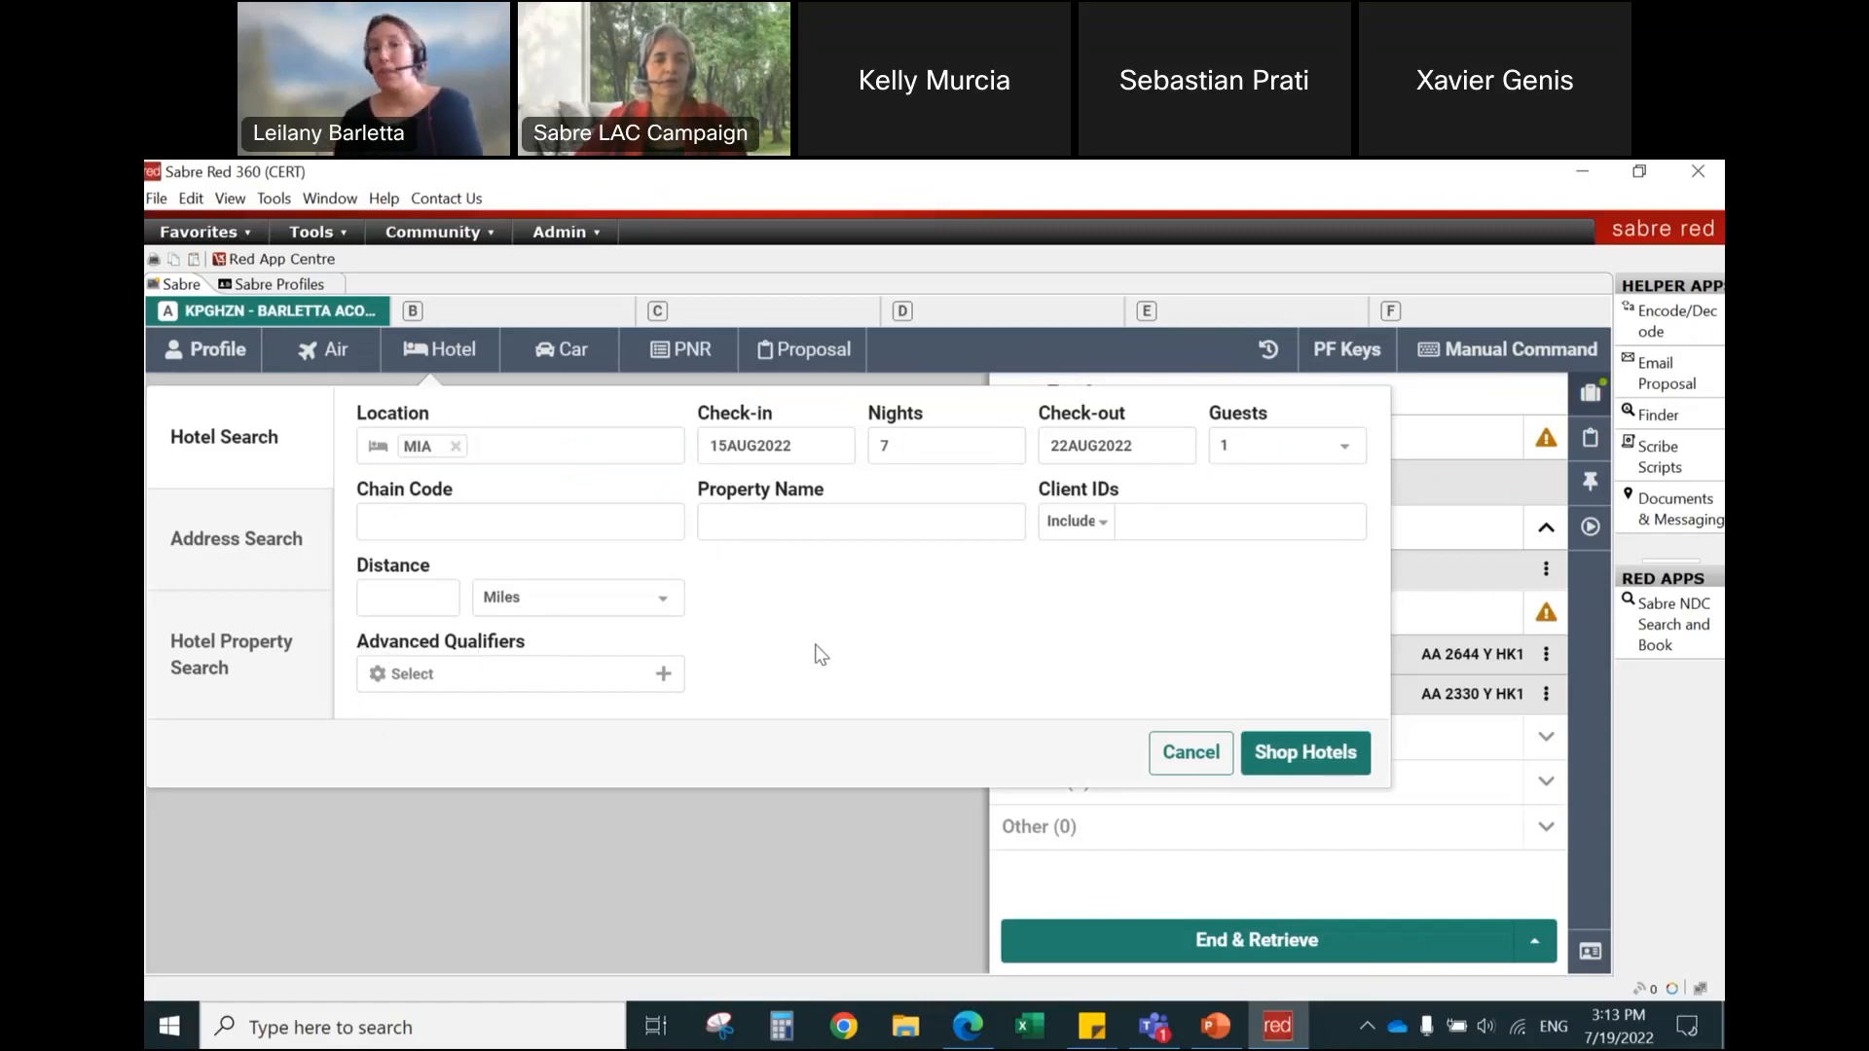
click(1316, 755)
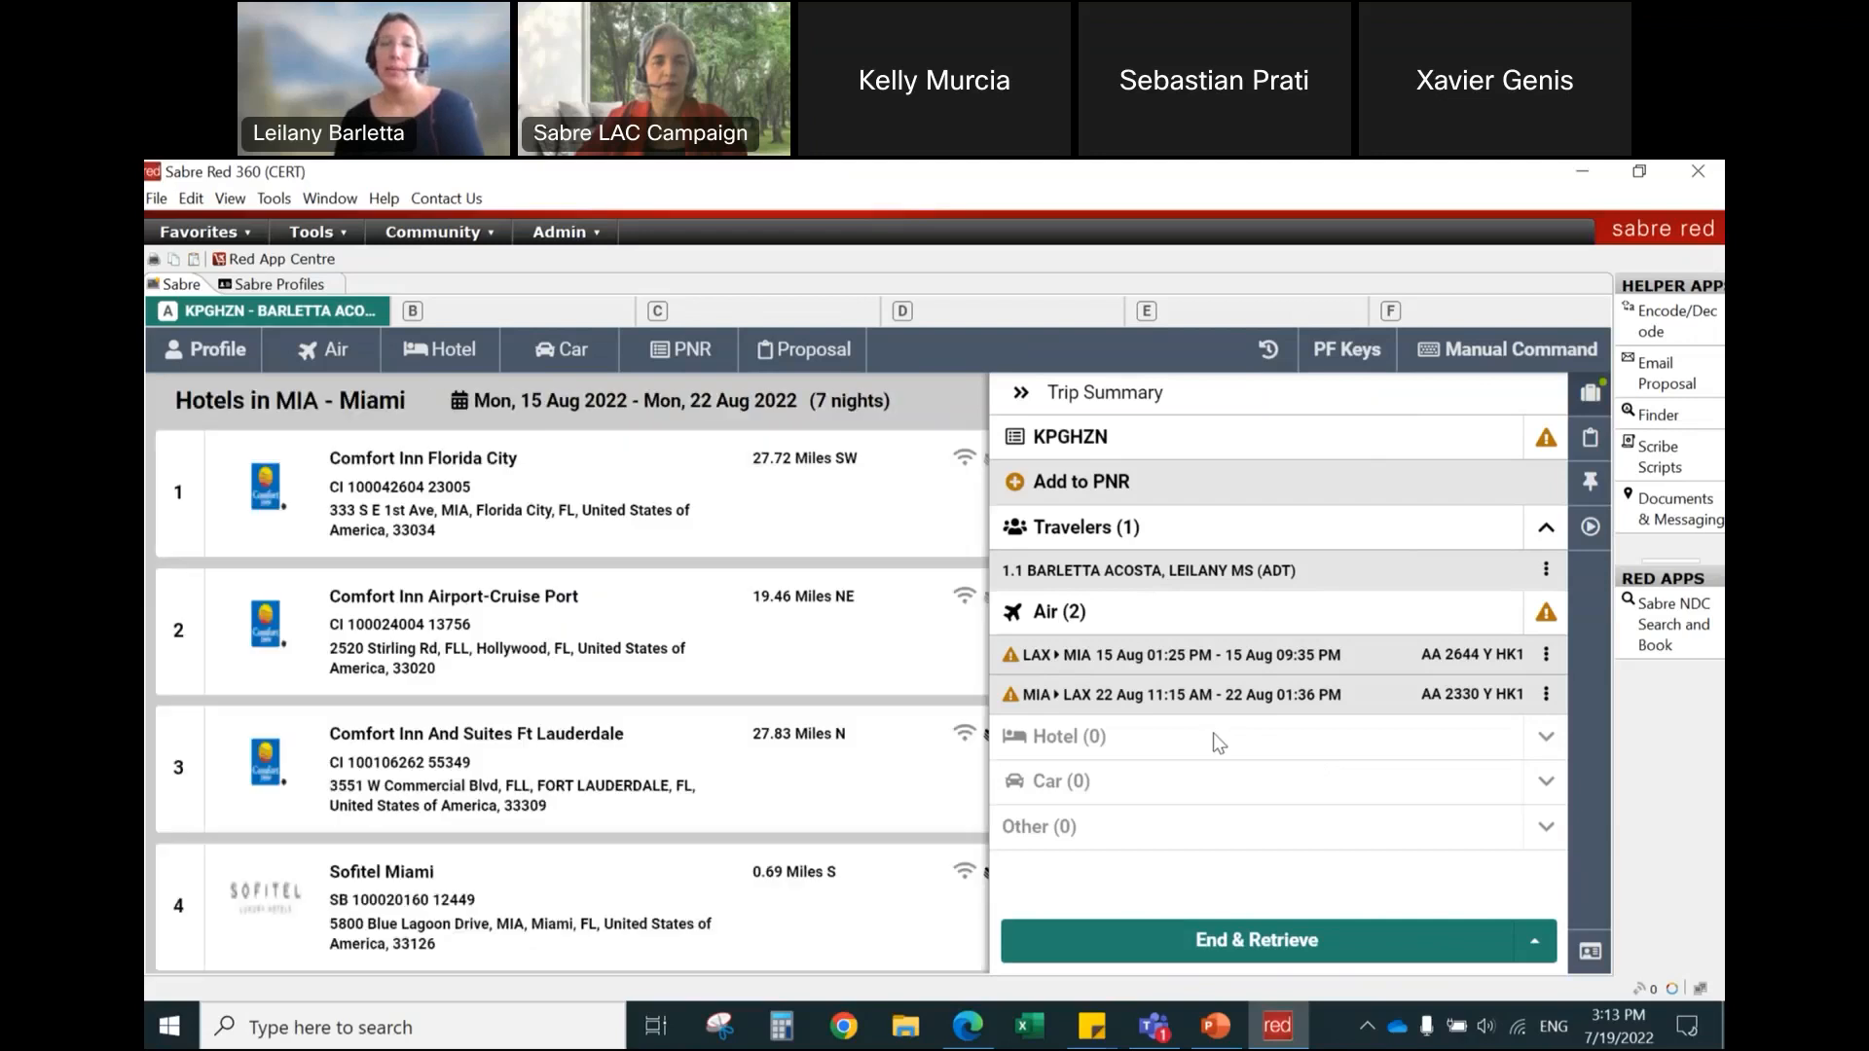
click(1592, 396)
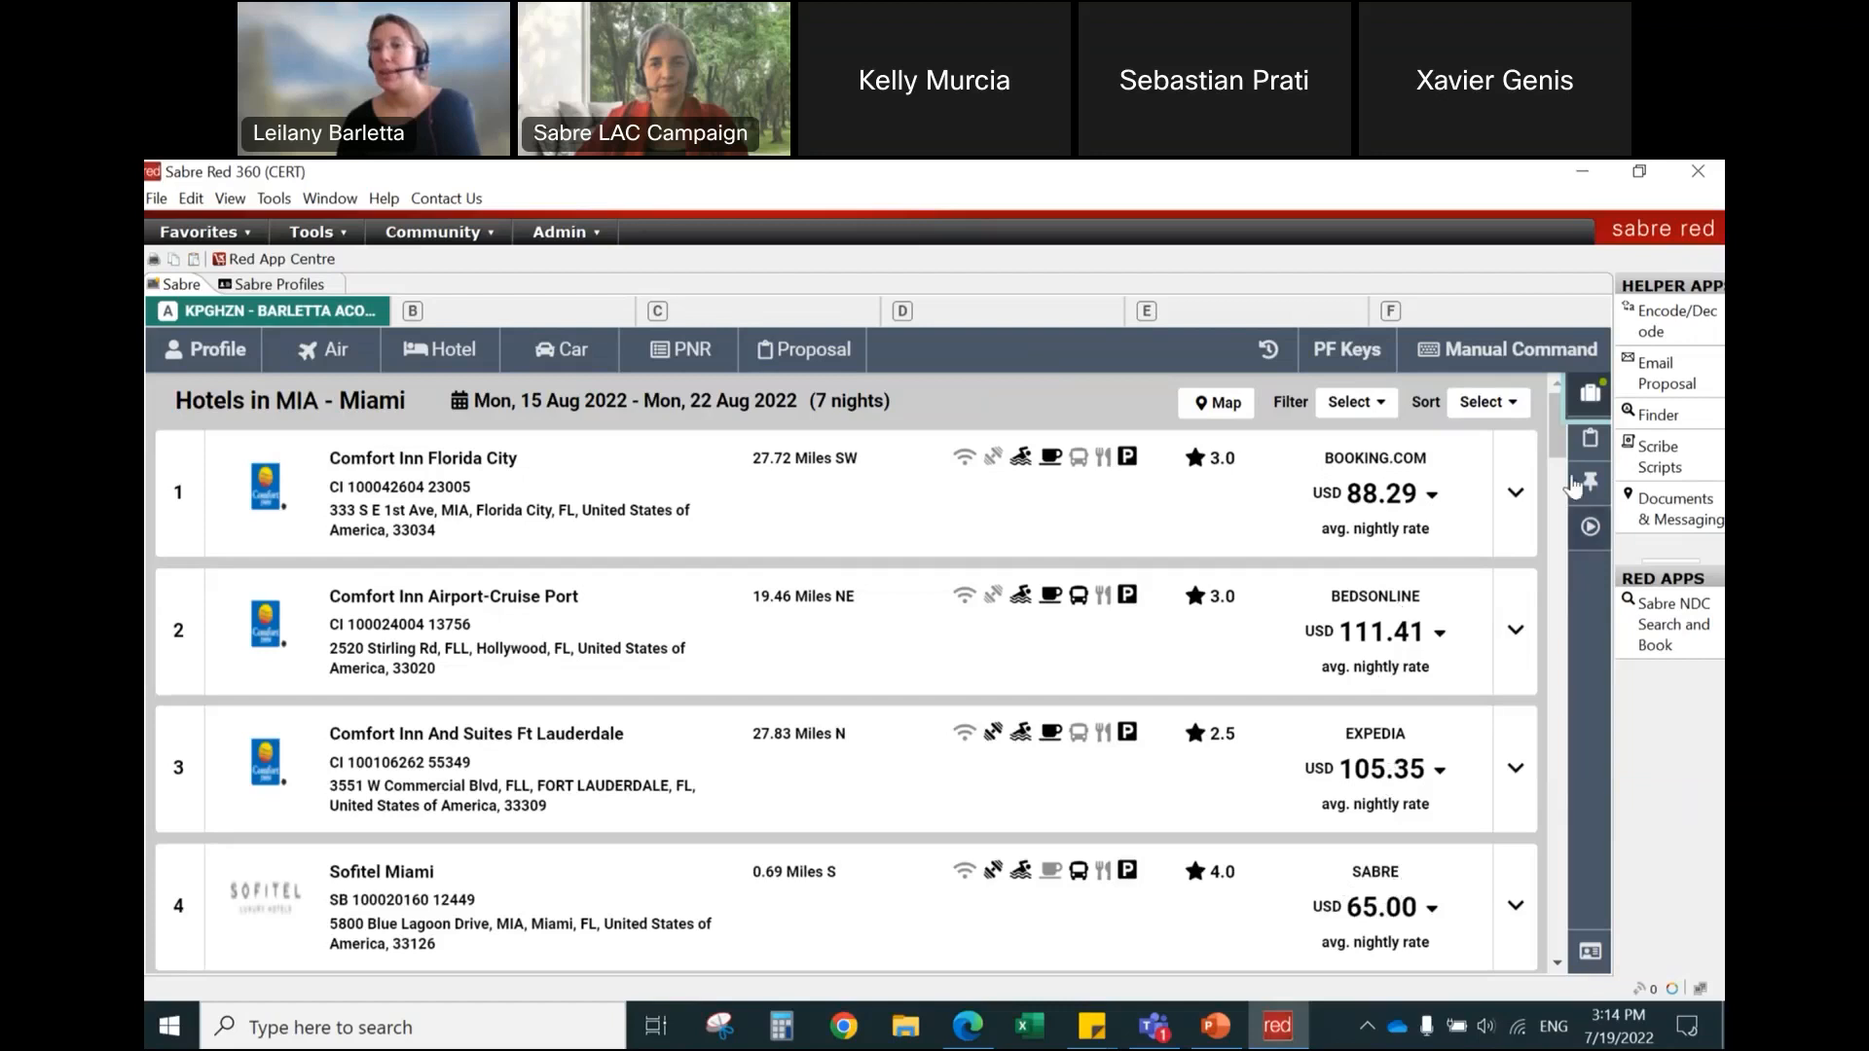
Step: Look over the top of the Miami hotel results, expanding and collapsing the details of the first three Comfort Inn properties
scroll(1400, 737, down, 2)
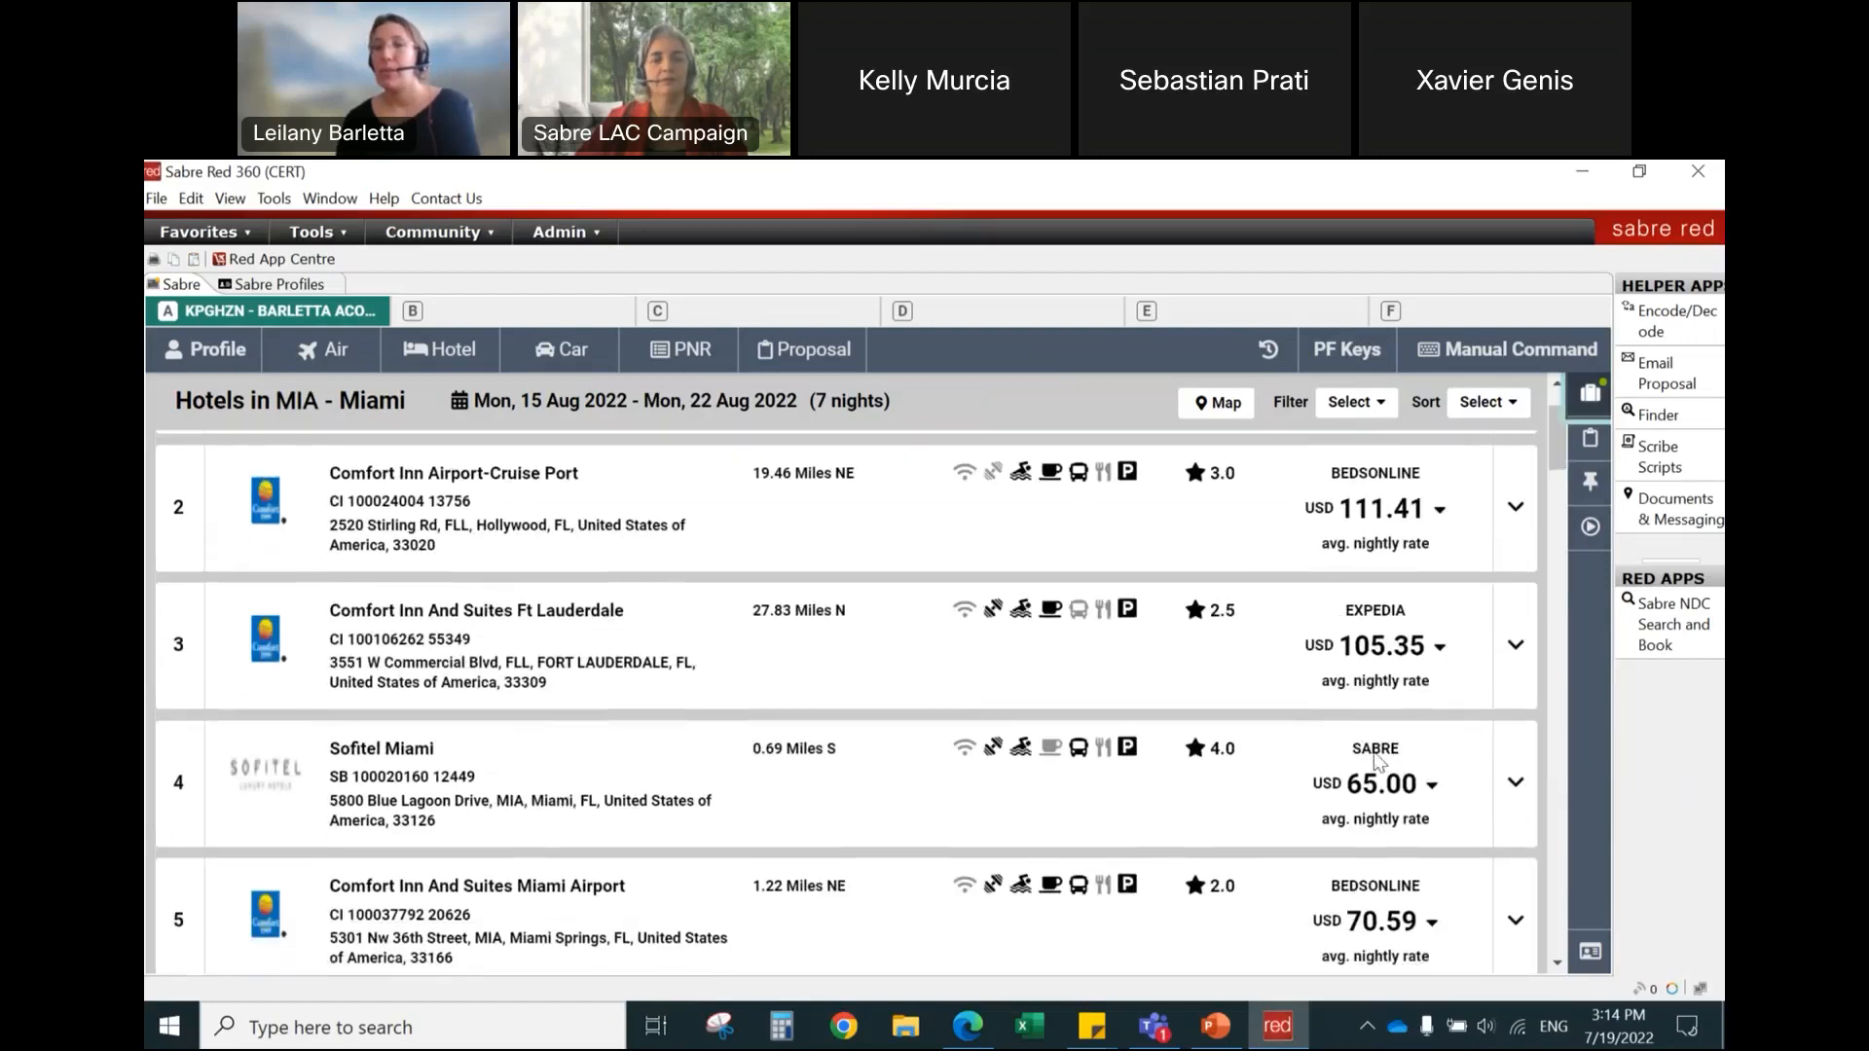
scroll(1558, 475, up, 2)
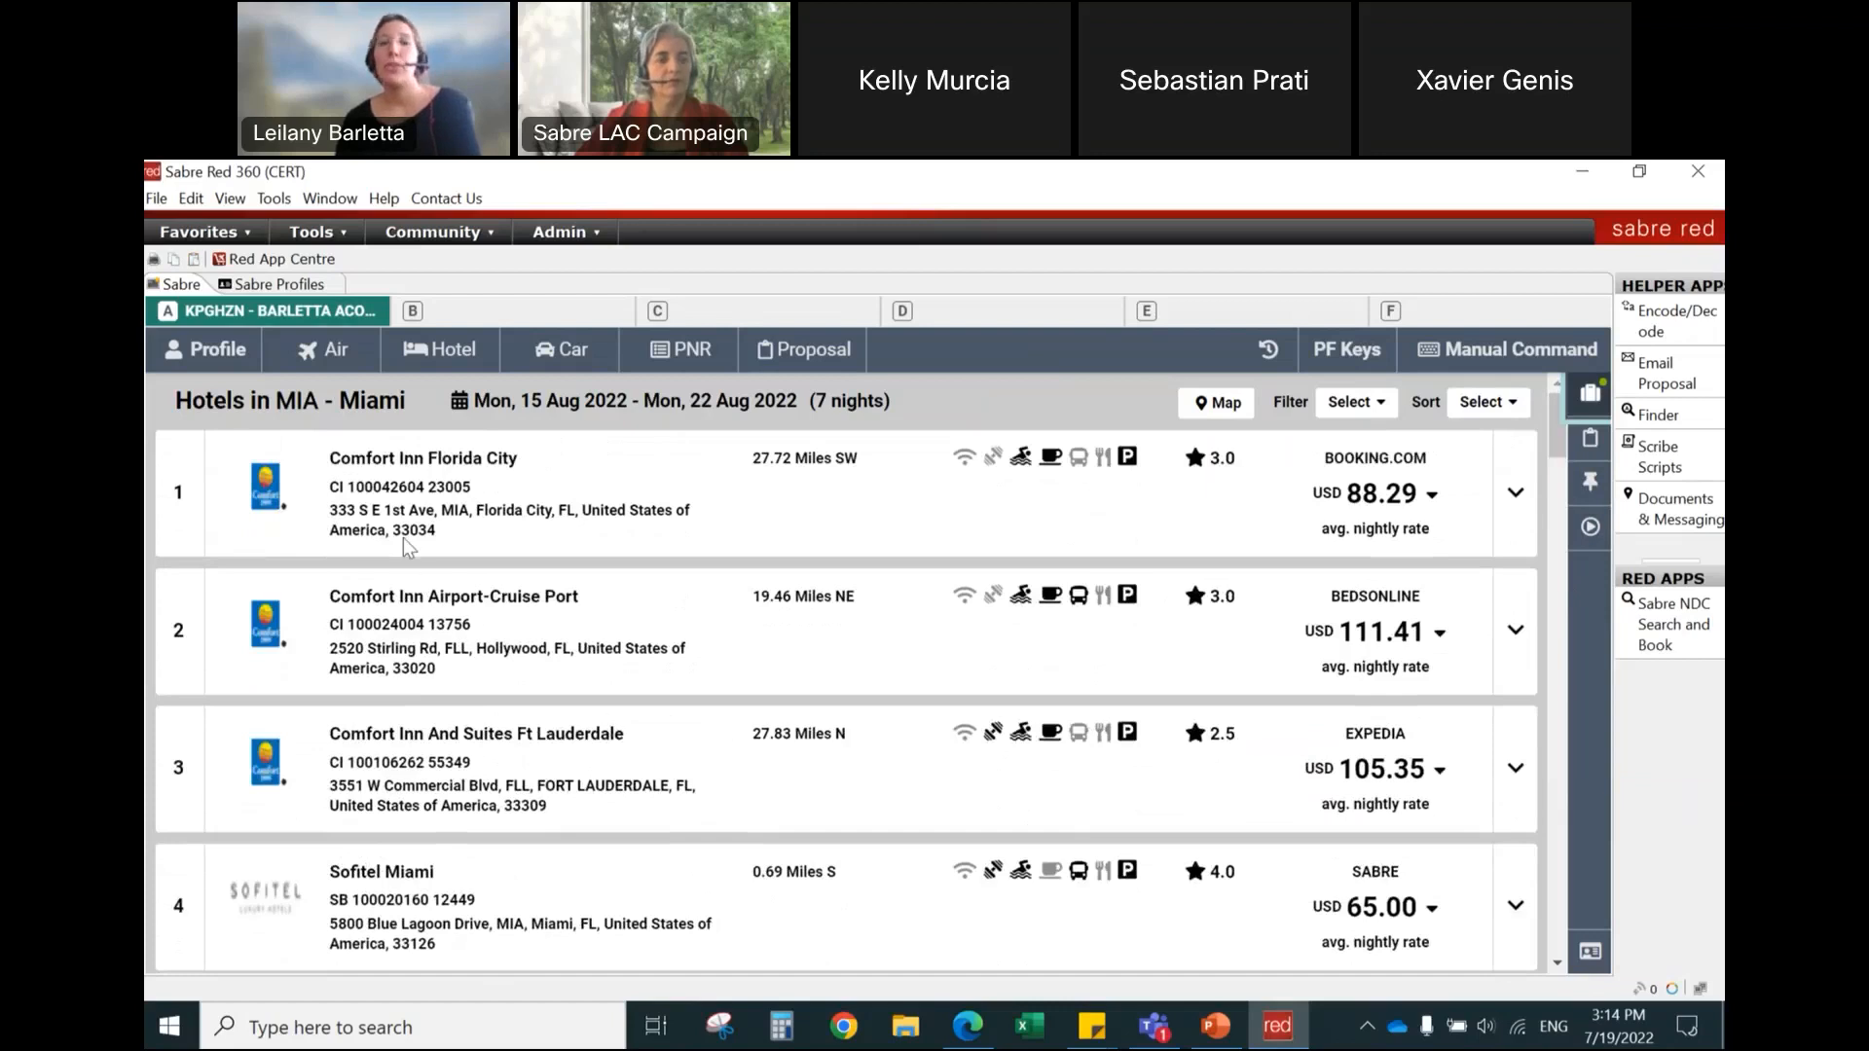
click(551, 493)
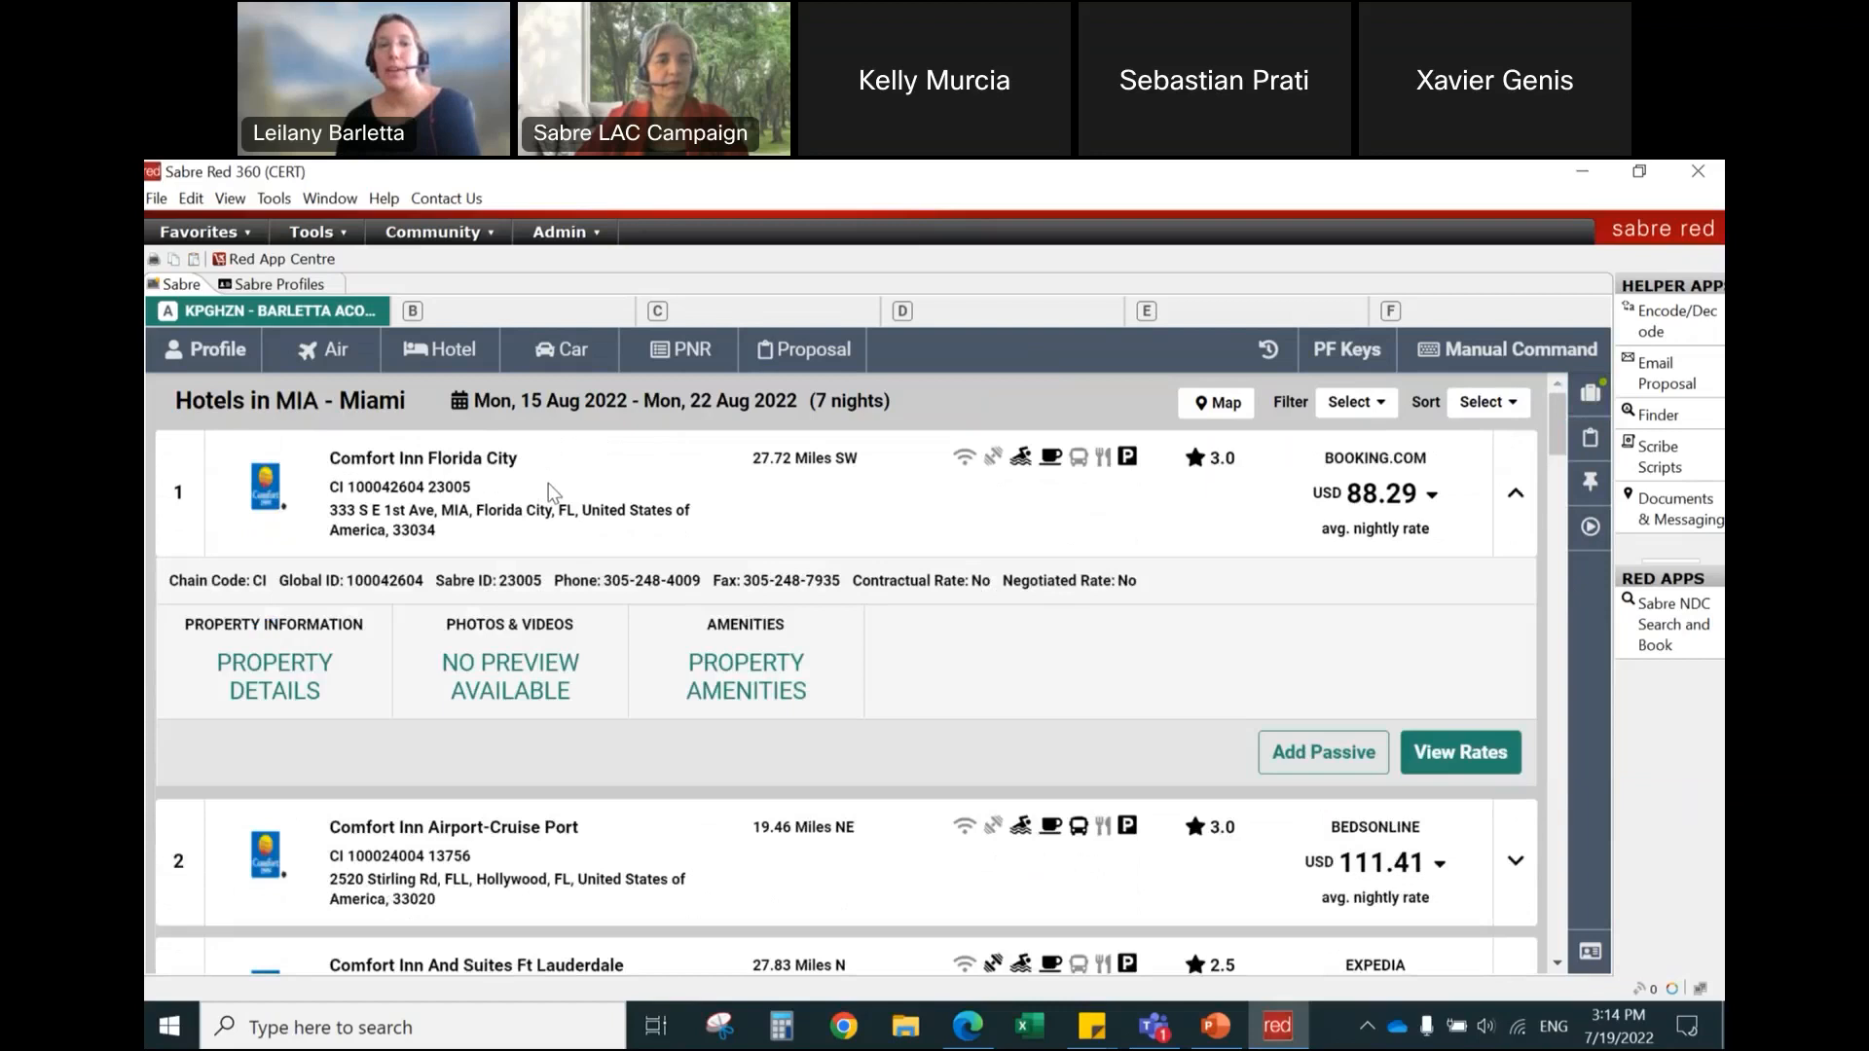
click(547, 483)
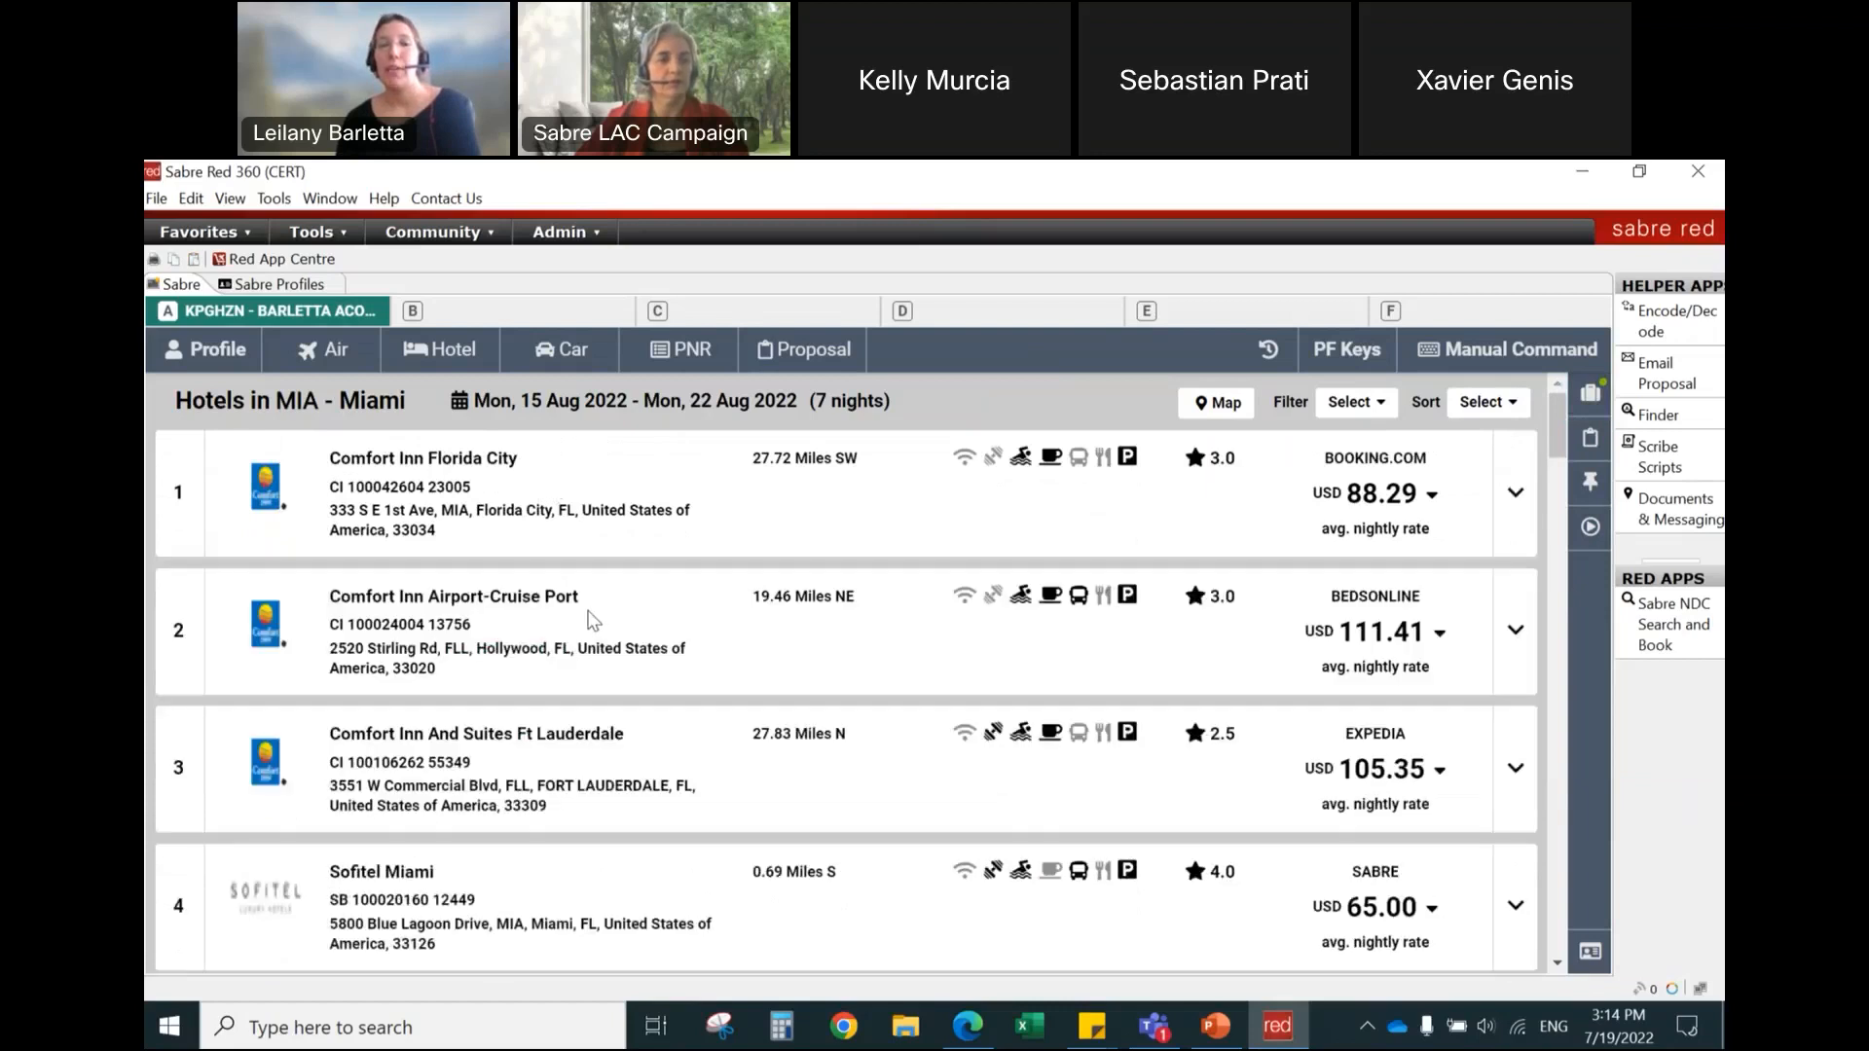
click(592, 619)
click(592, 619)
click(568, 757)
click(617, 710)
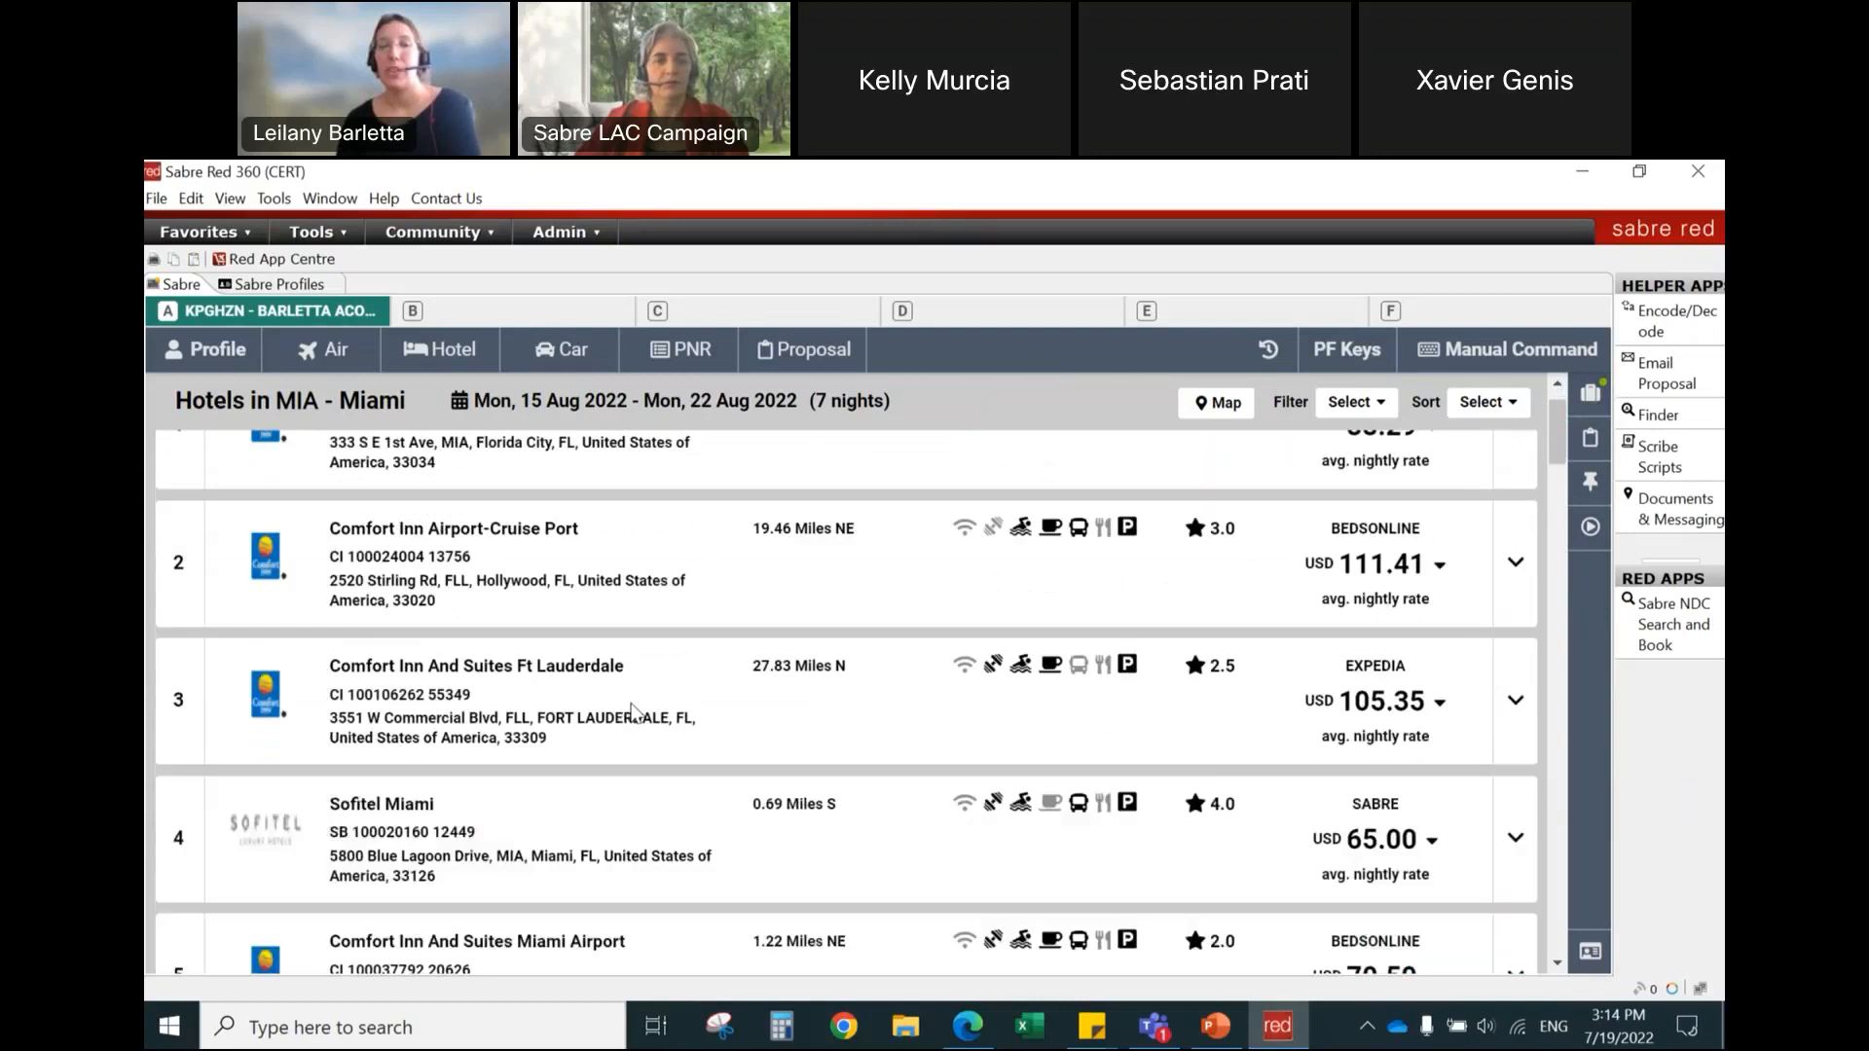
Step: Expand Sofitel Miami, browse its exterior and guest room photos, and collapse the hotel's details
scroll(628, 705, down, 1)
click(631, 702)
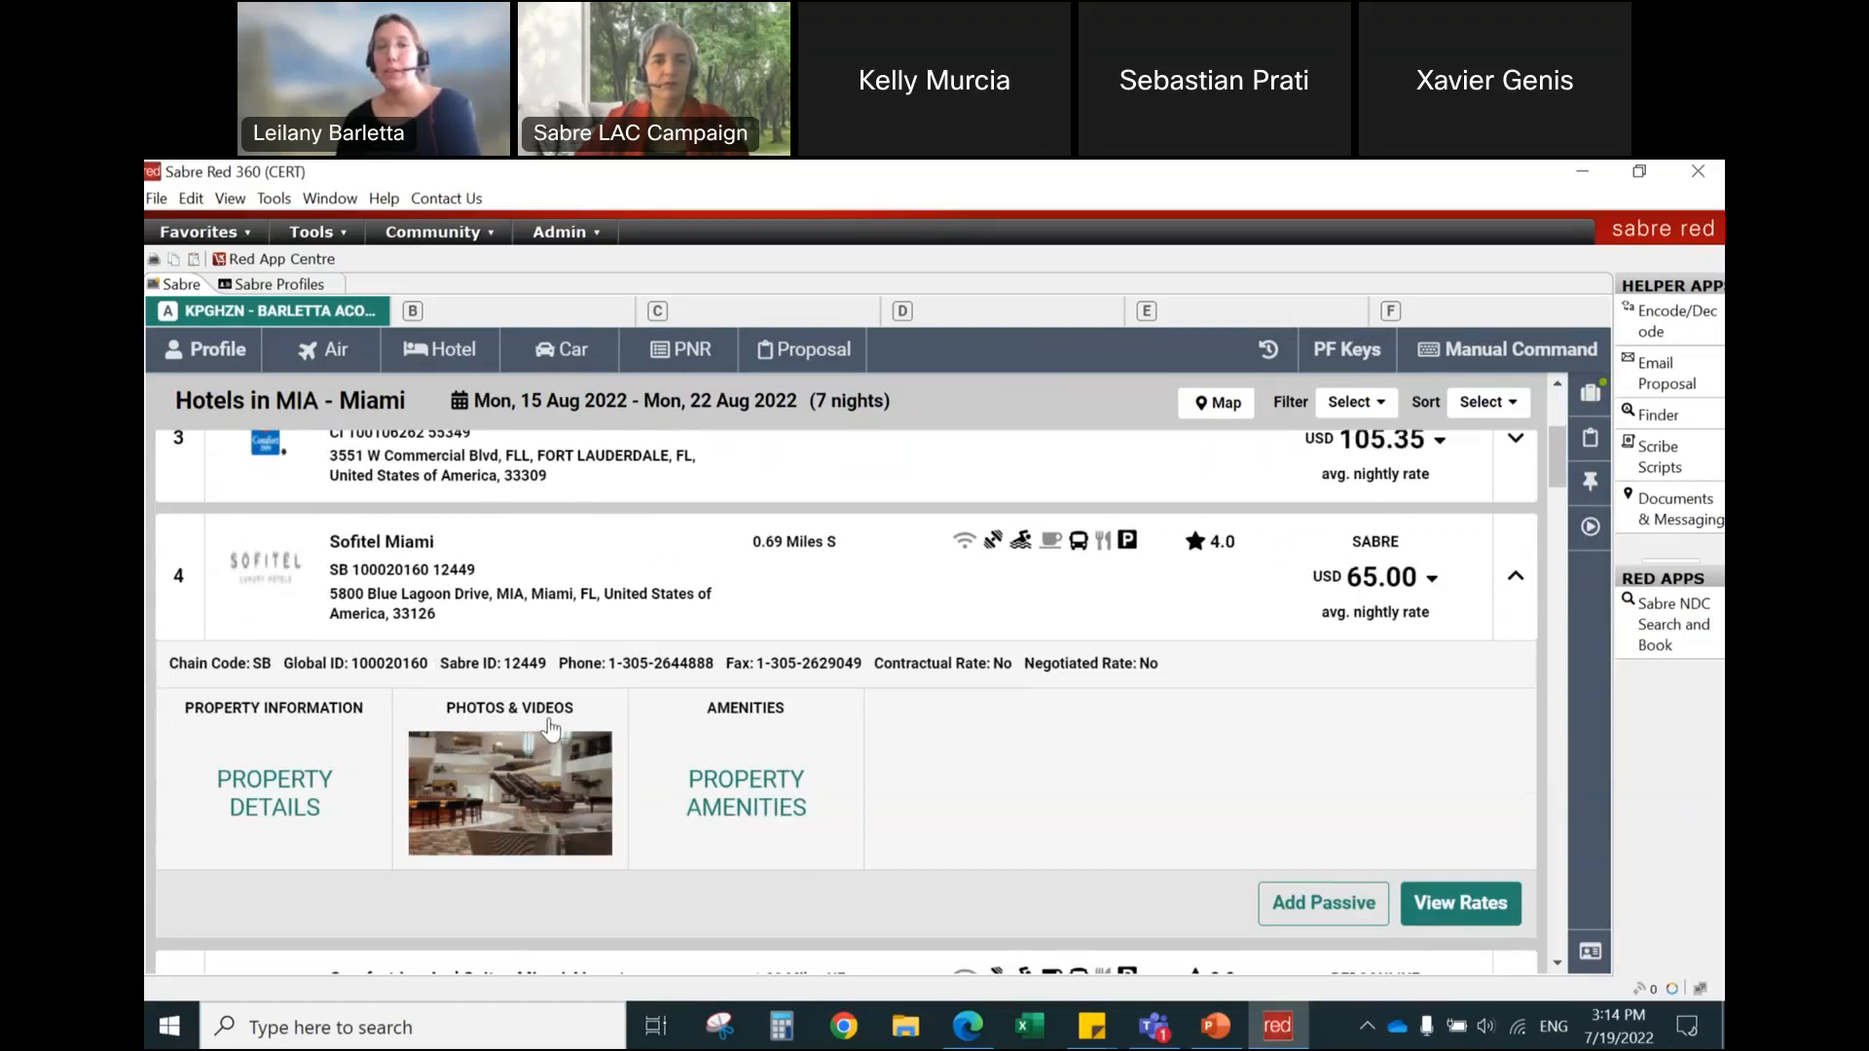
click(501, 784)
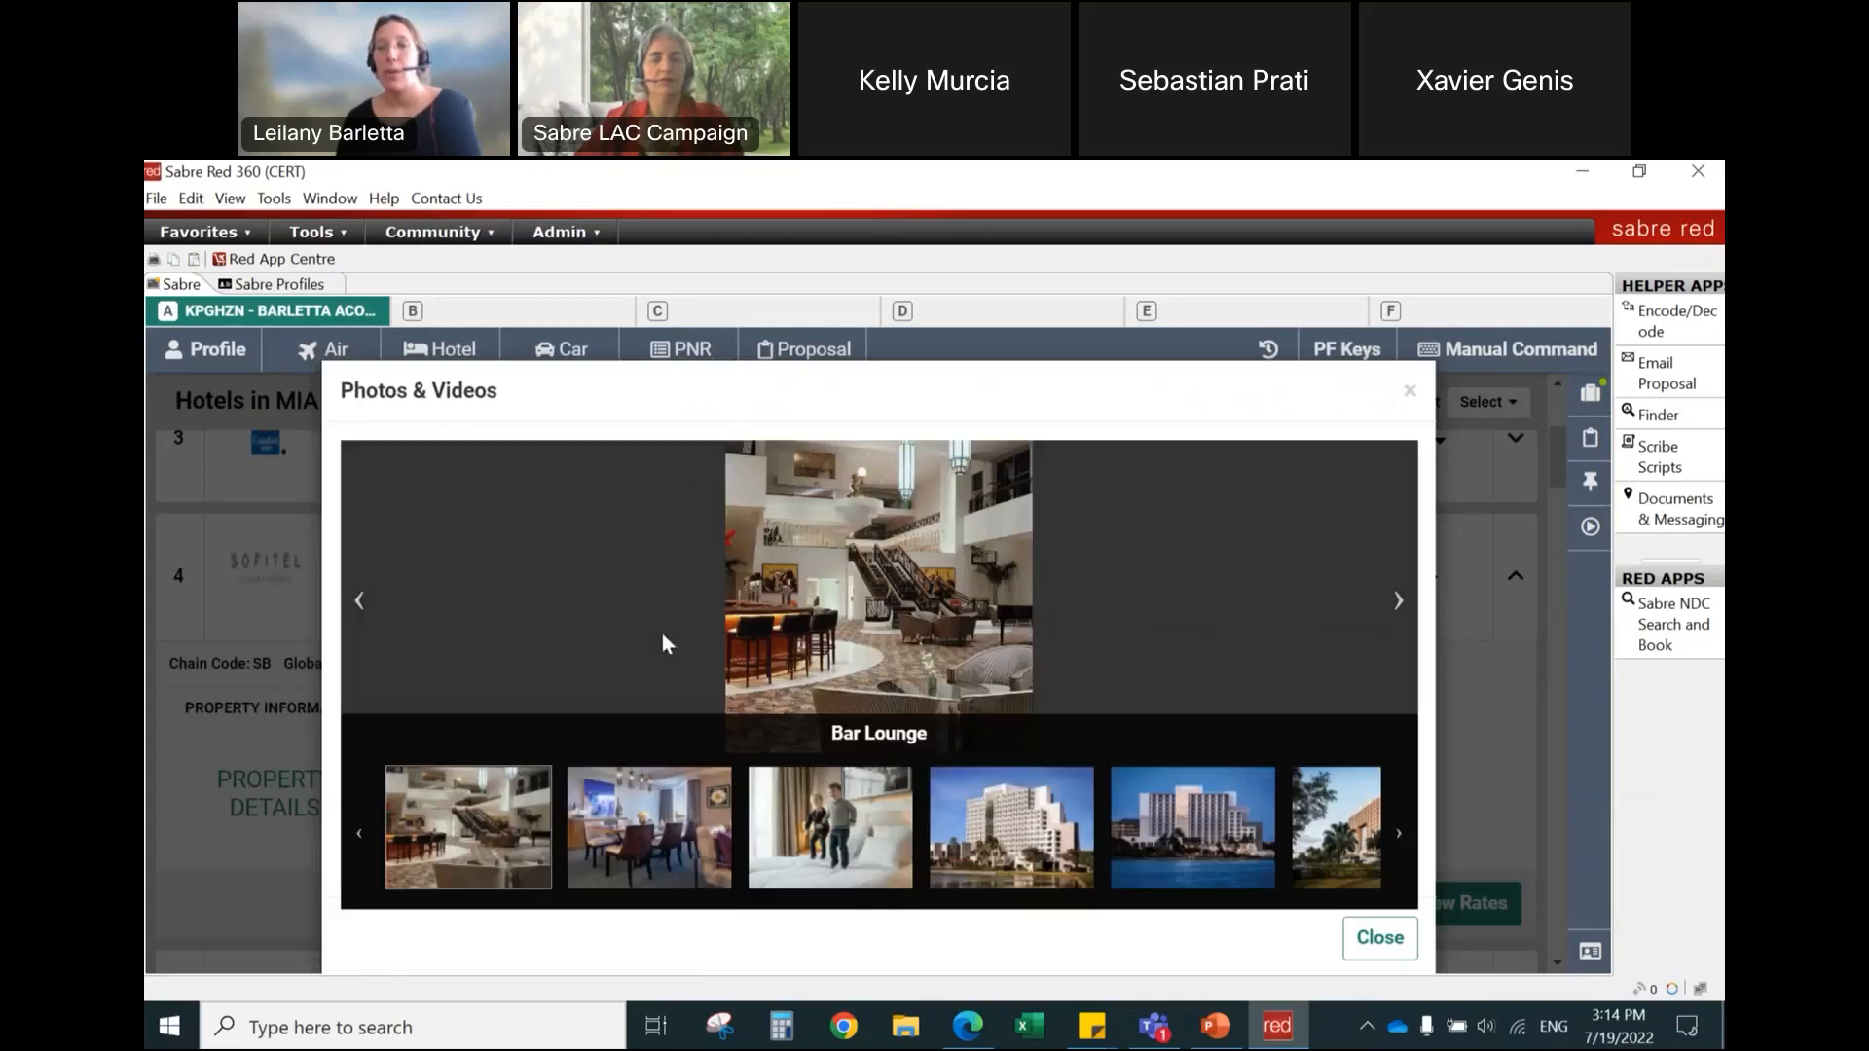
click(1188, 839)
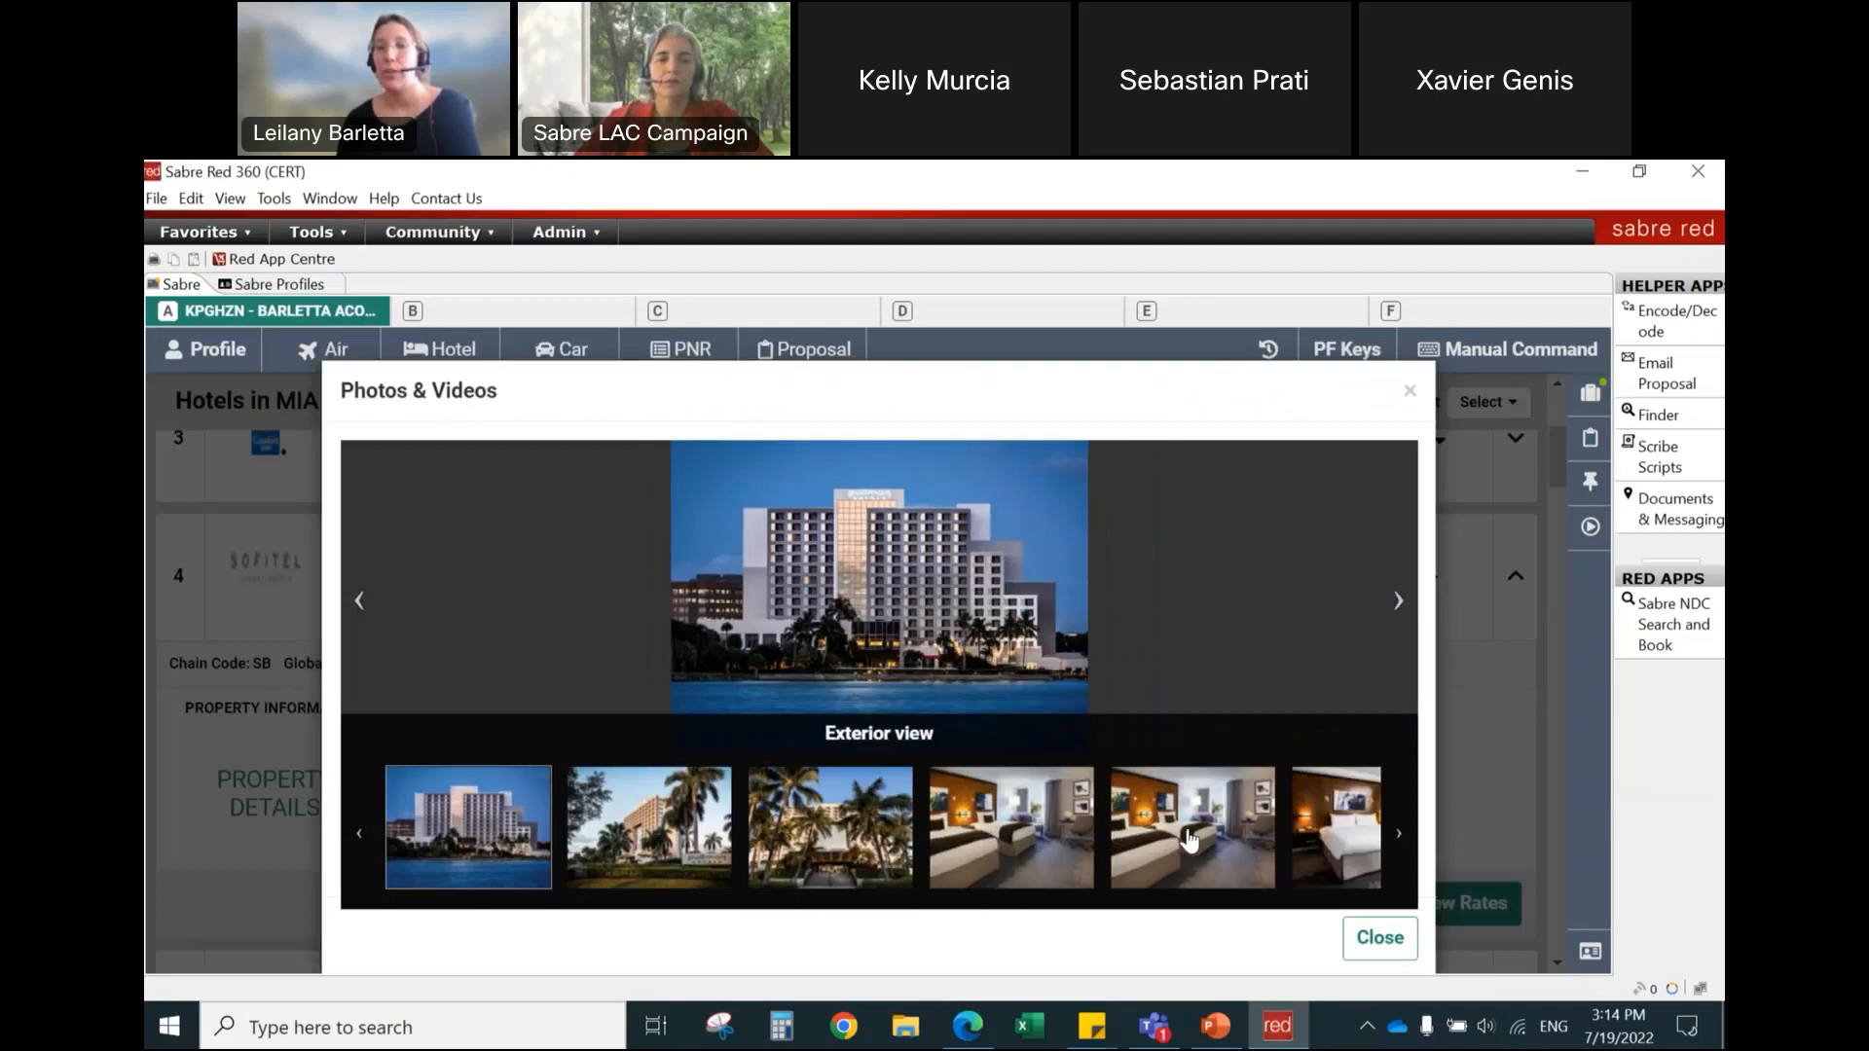
click(1189, 842)
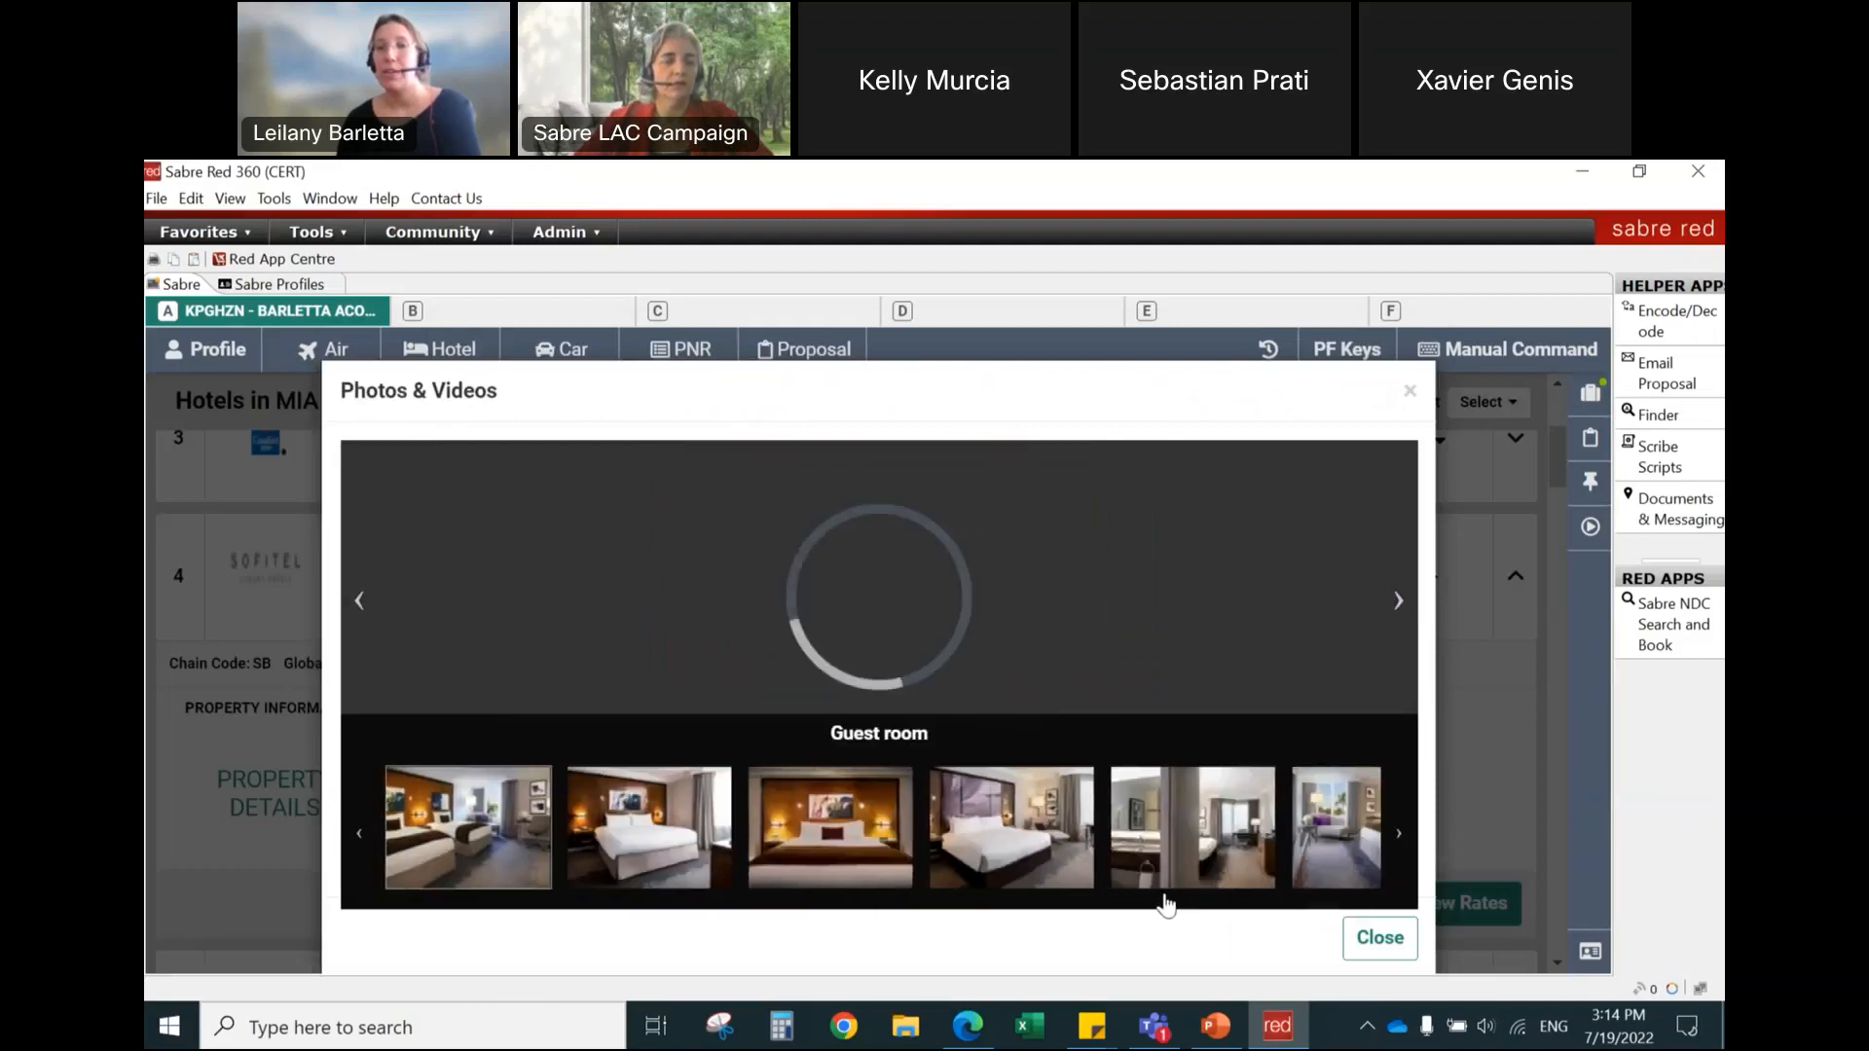
click(1225, 866)
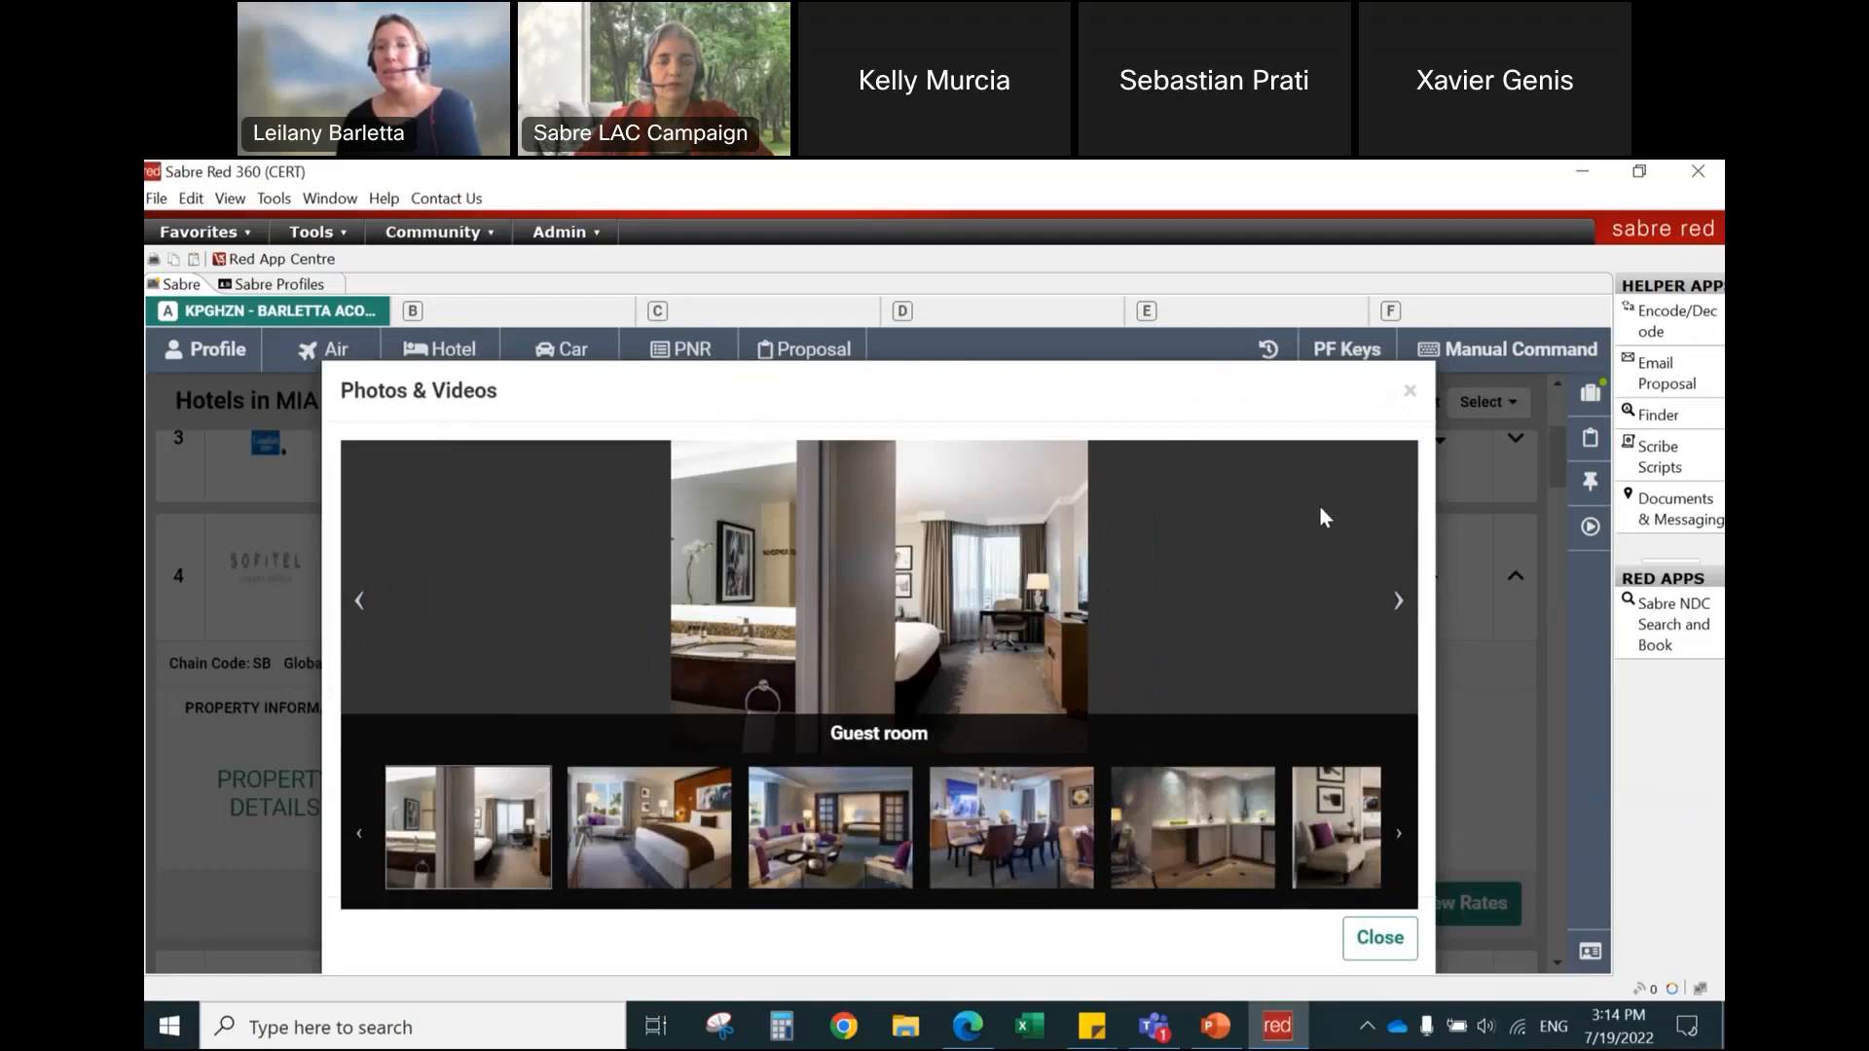
click(1248, 824)
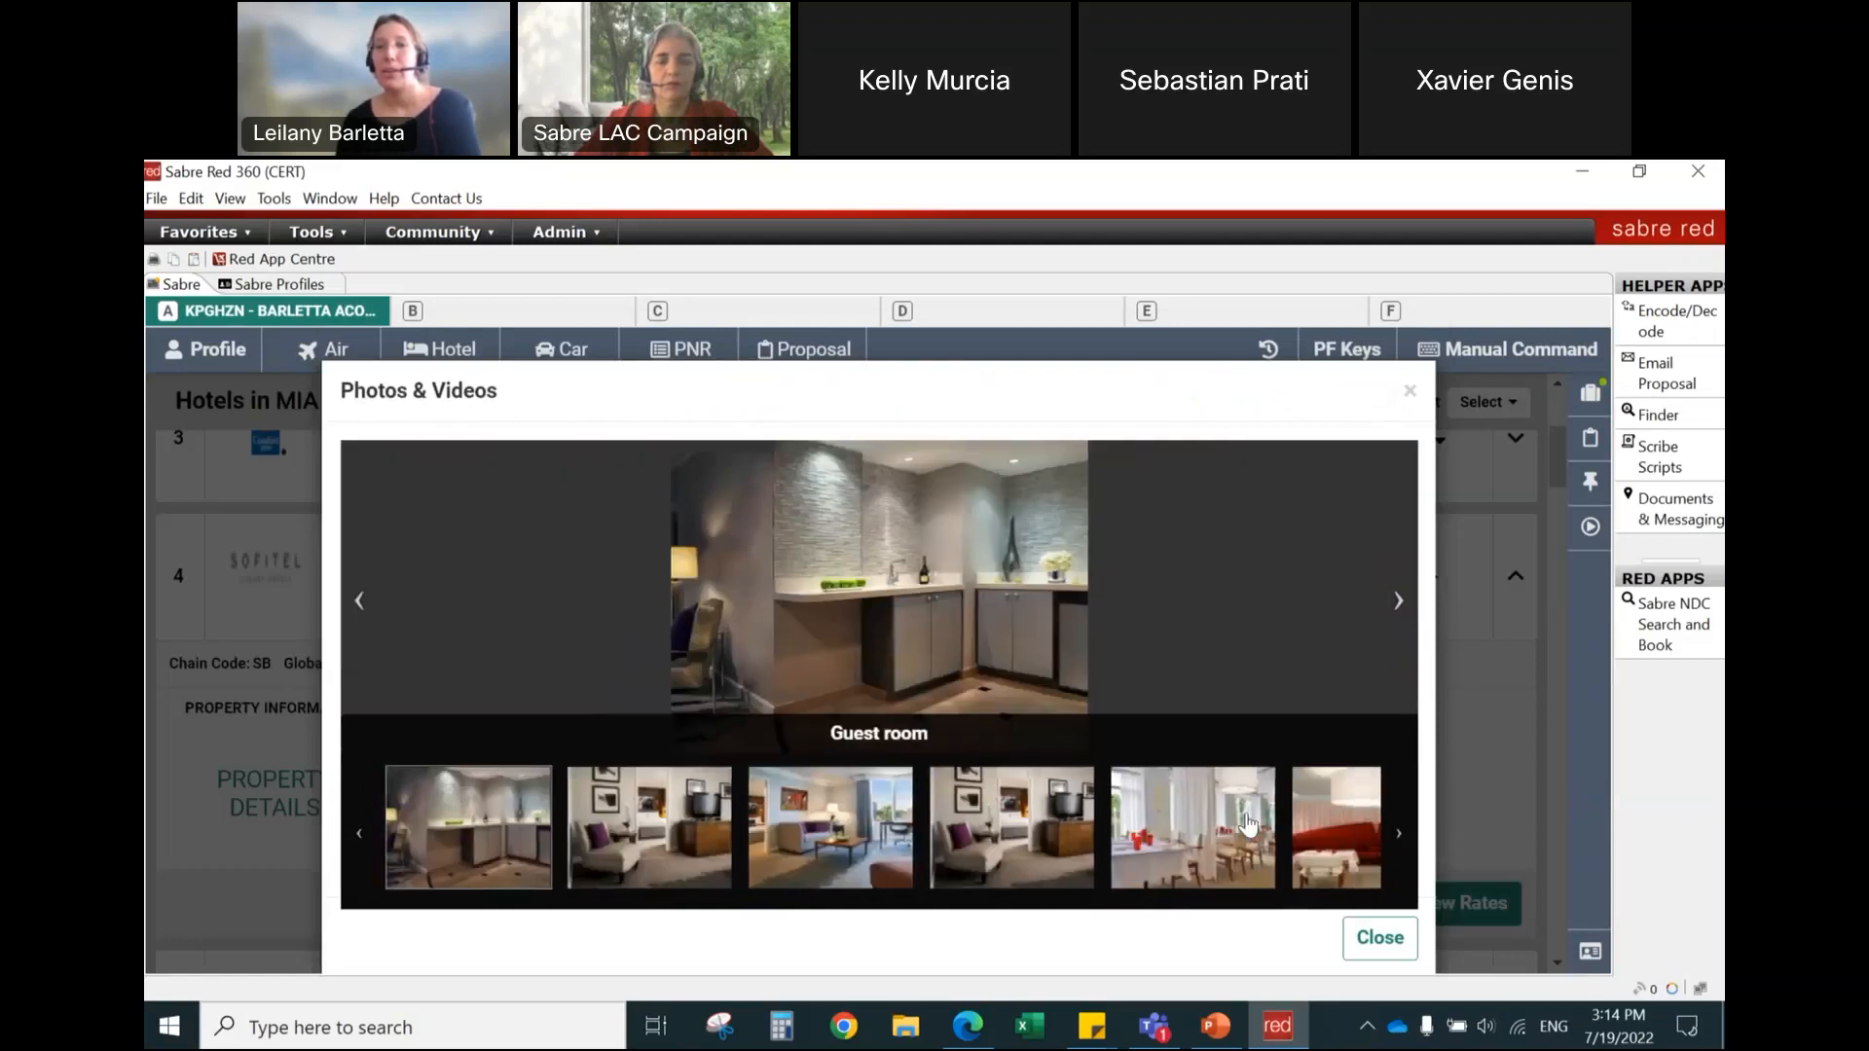
click(1409, 393)
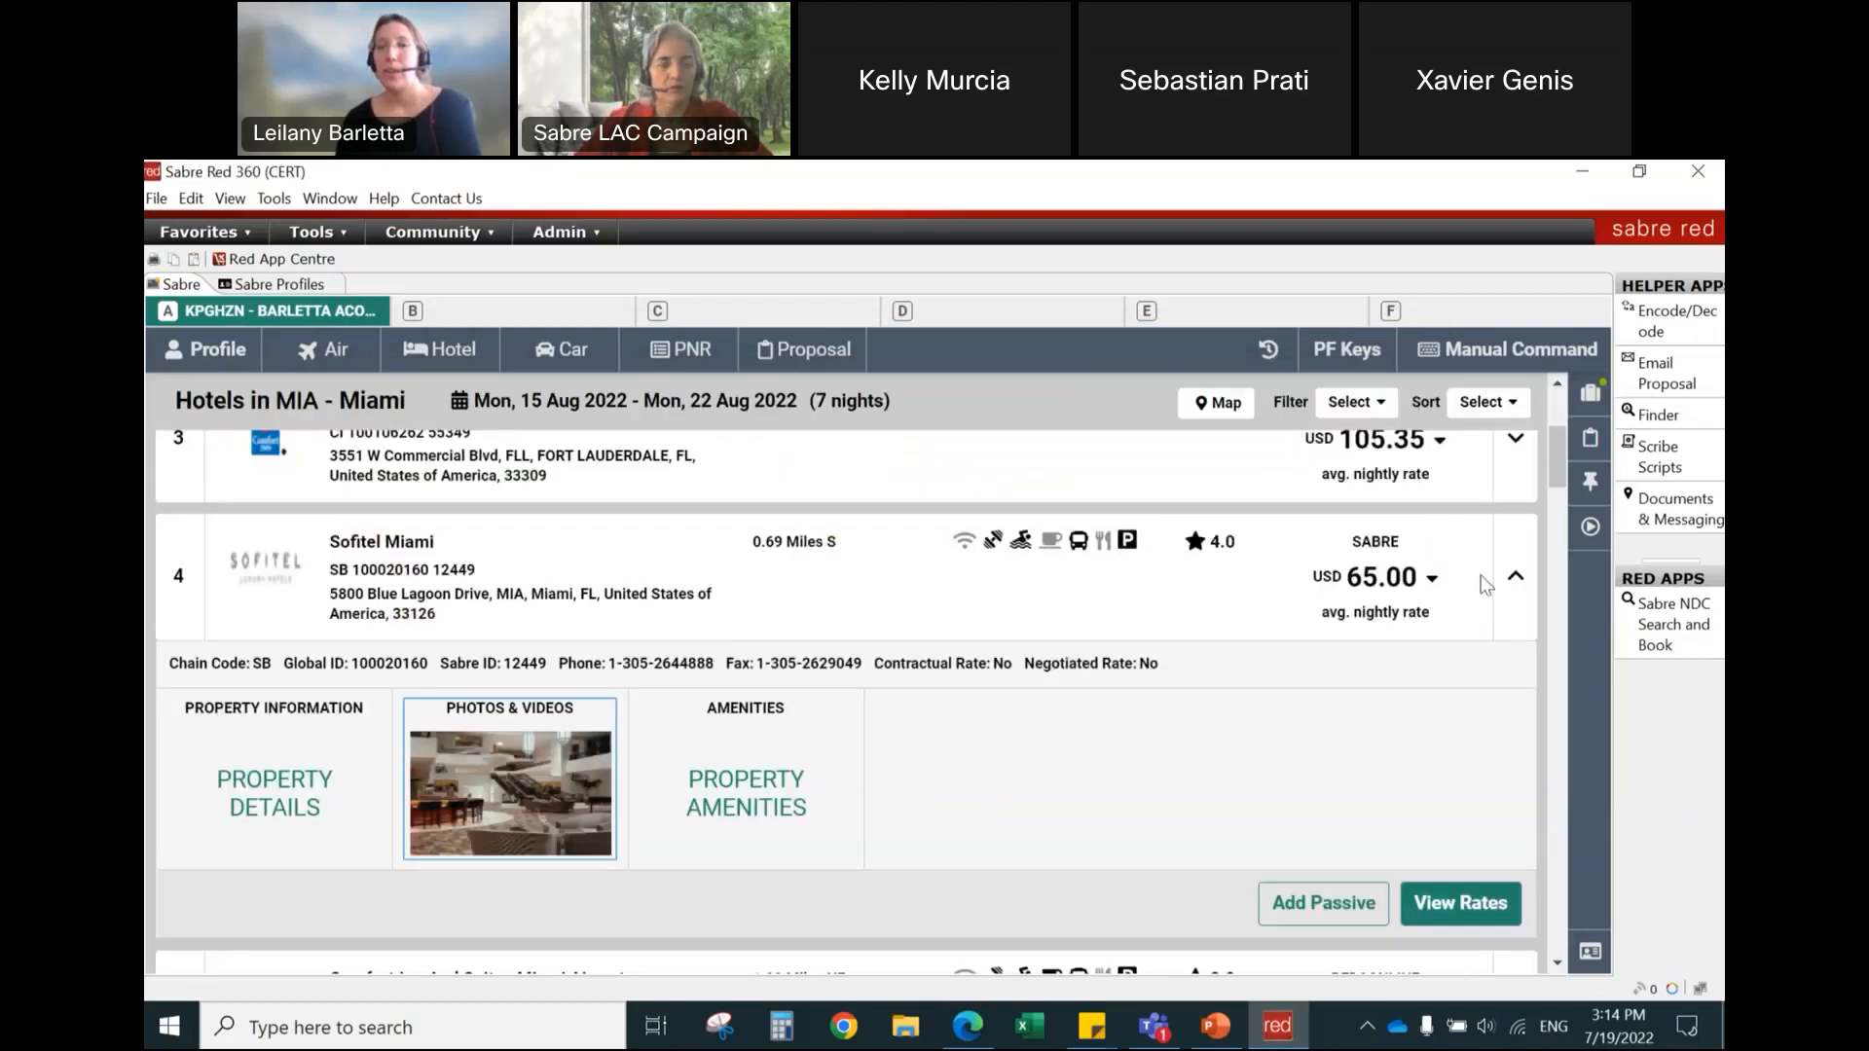
click(682, 570)
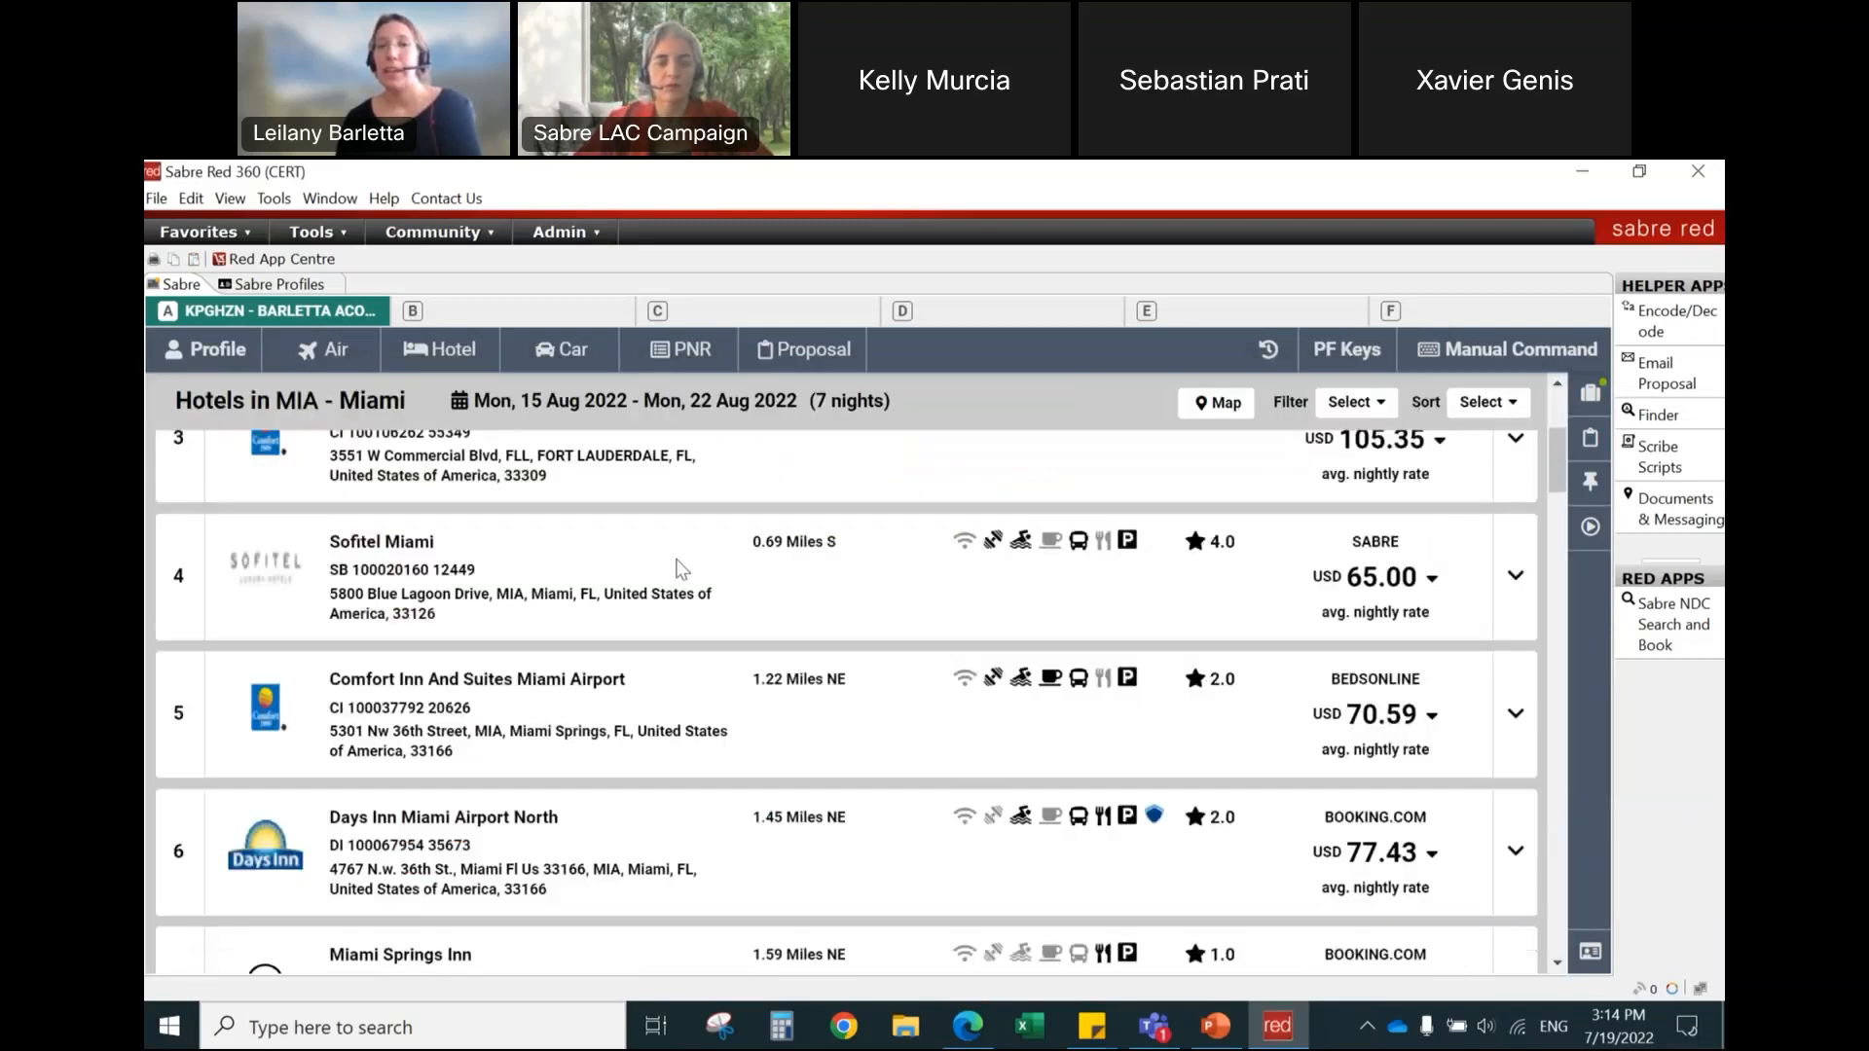
Step: Examine the hotels with a traveler marker further down the results and compare Hilton Miami Airport's average nightly rates by supplier
scroll(634, 735, down, 3)
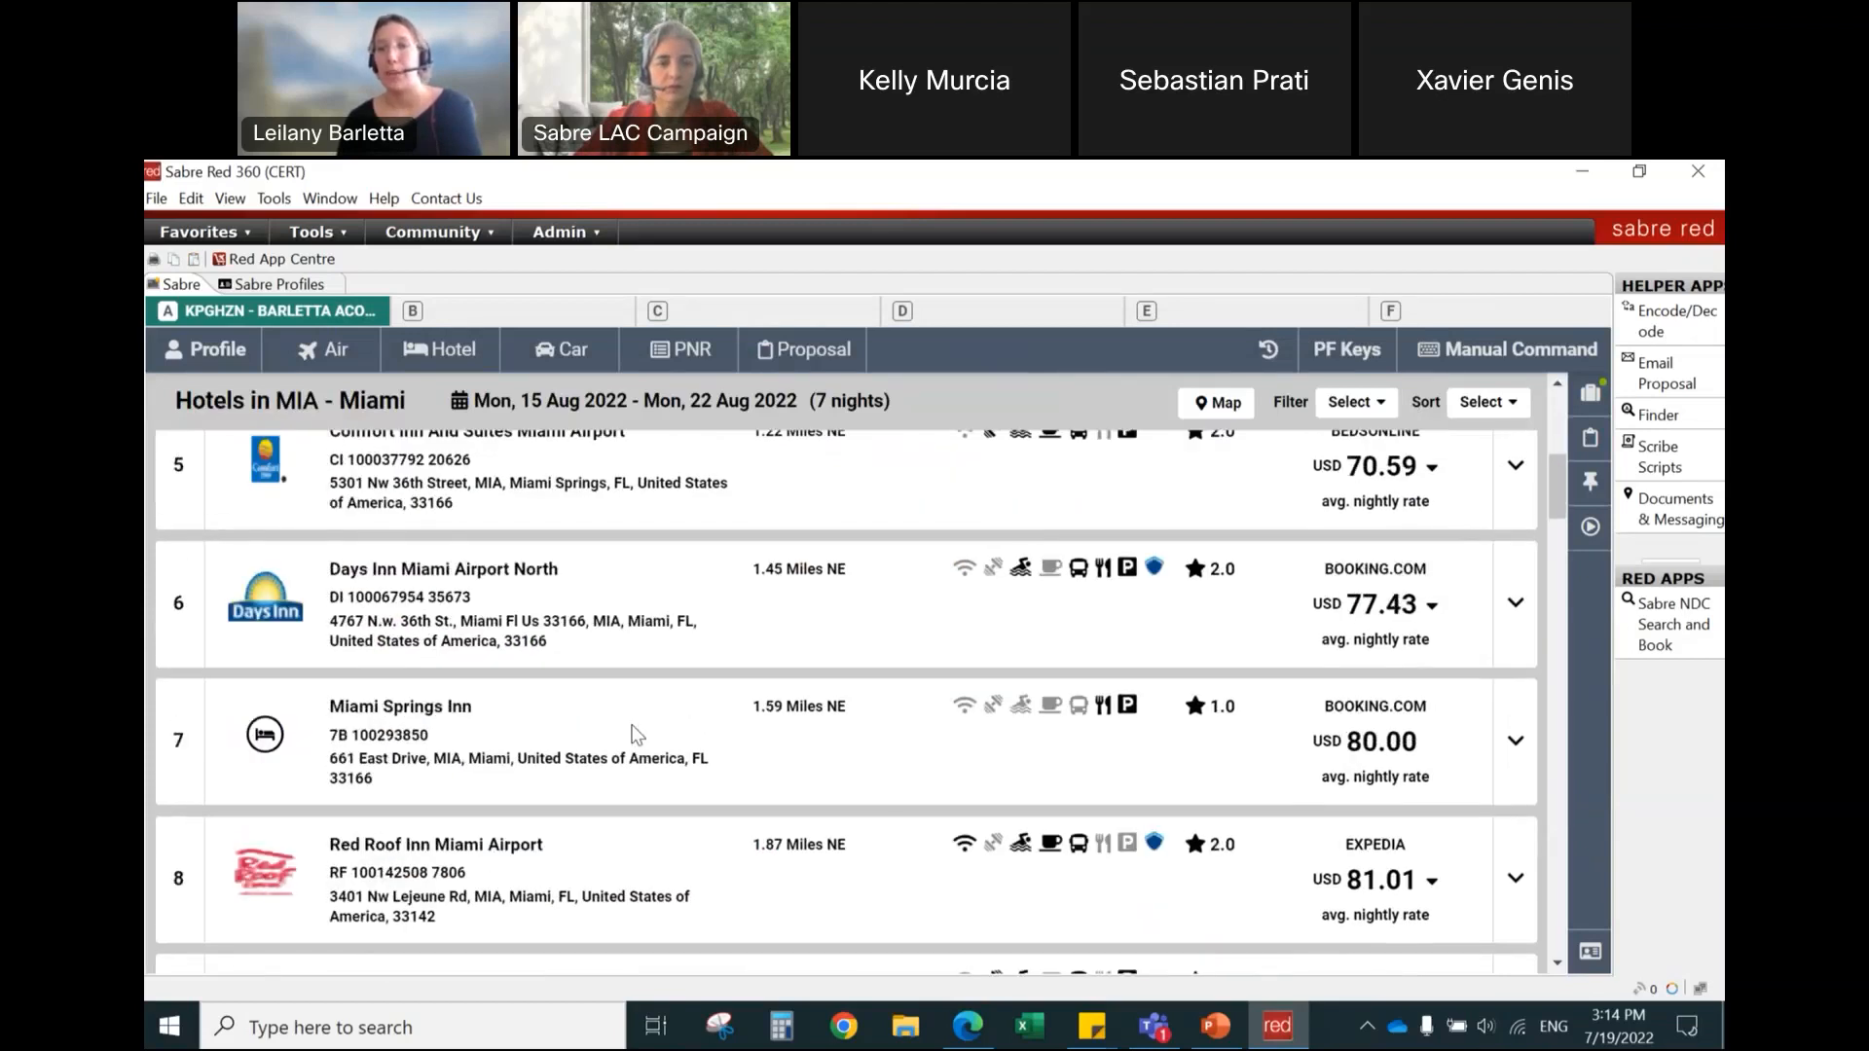
scroll(634, 735, down, 6)
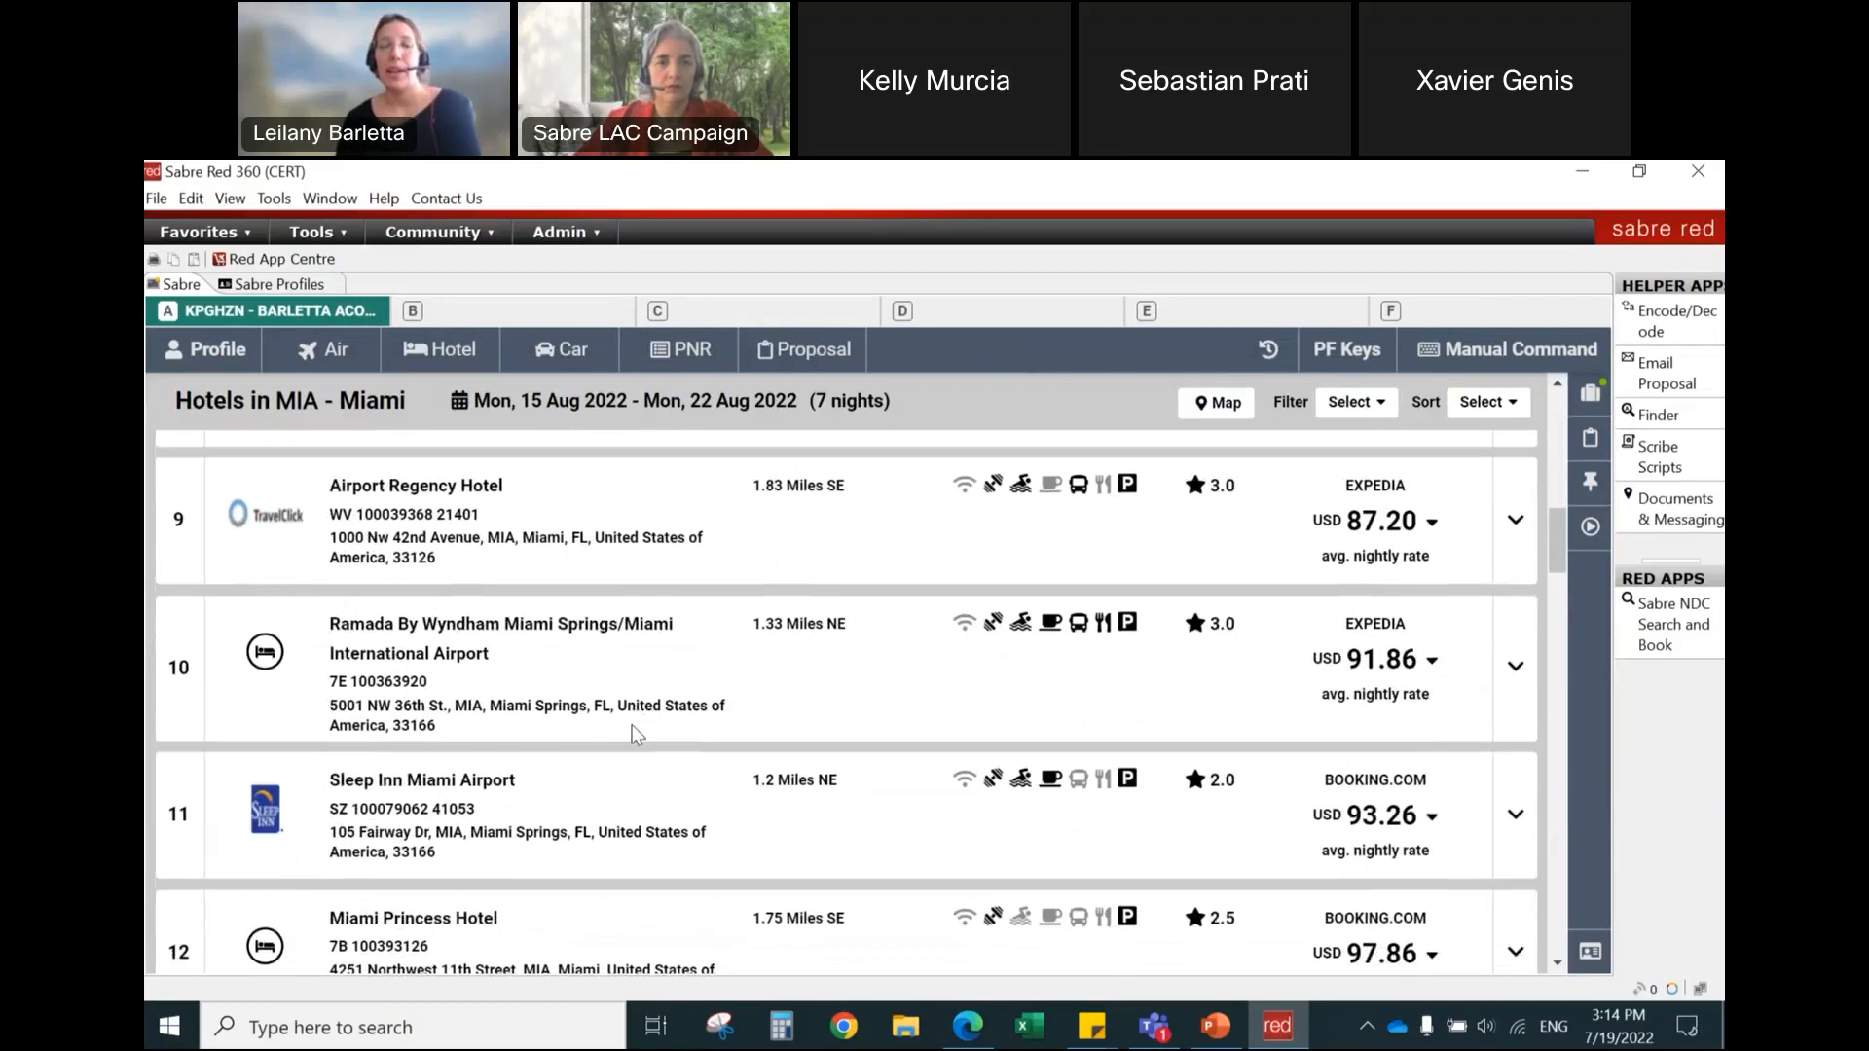
scroll(633, 730, down, 3)
scroll(635, 735, down, 8)
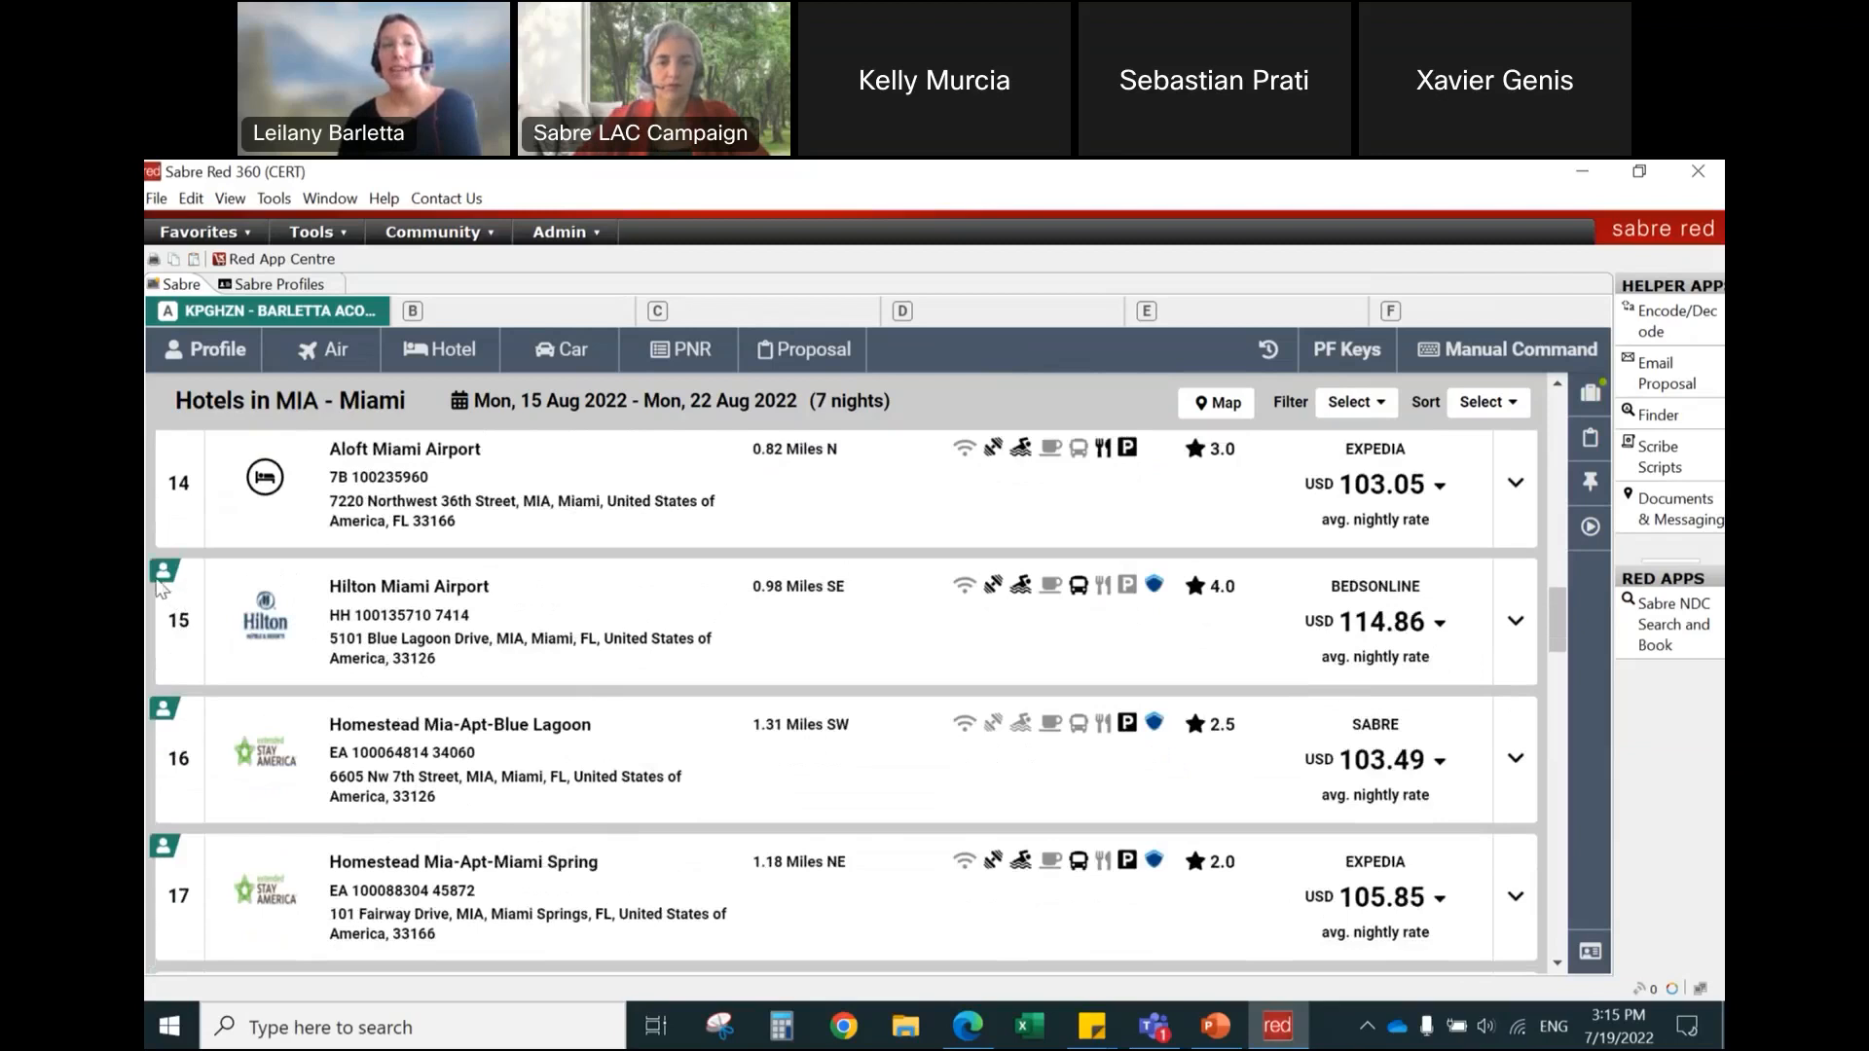
mouse_move(170, 584)
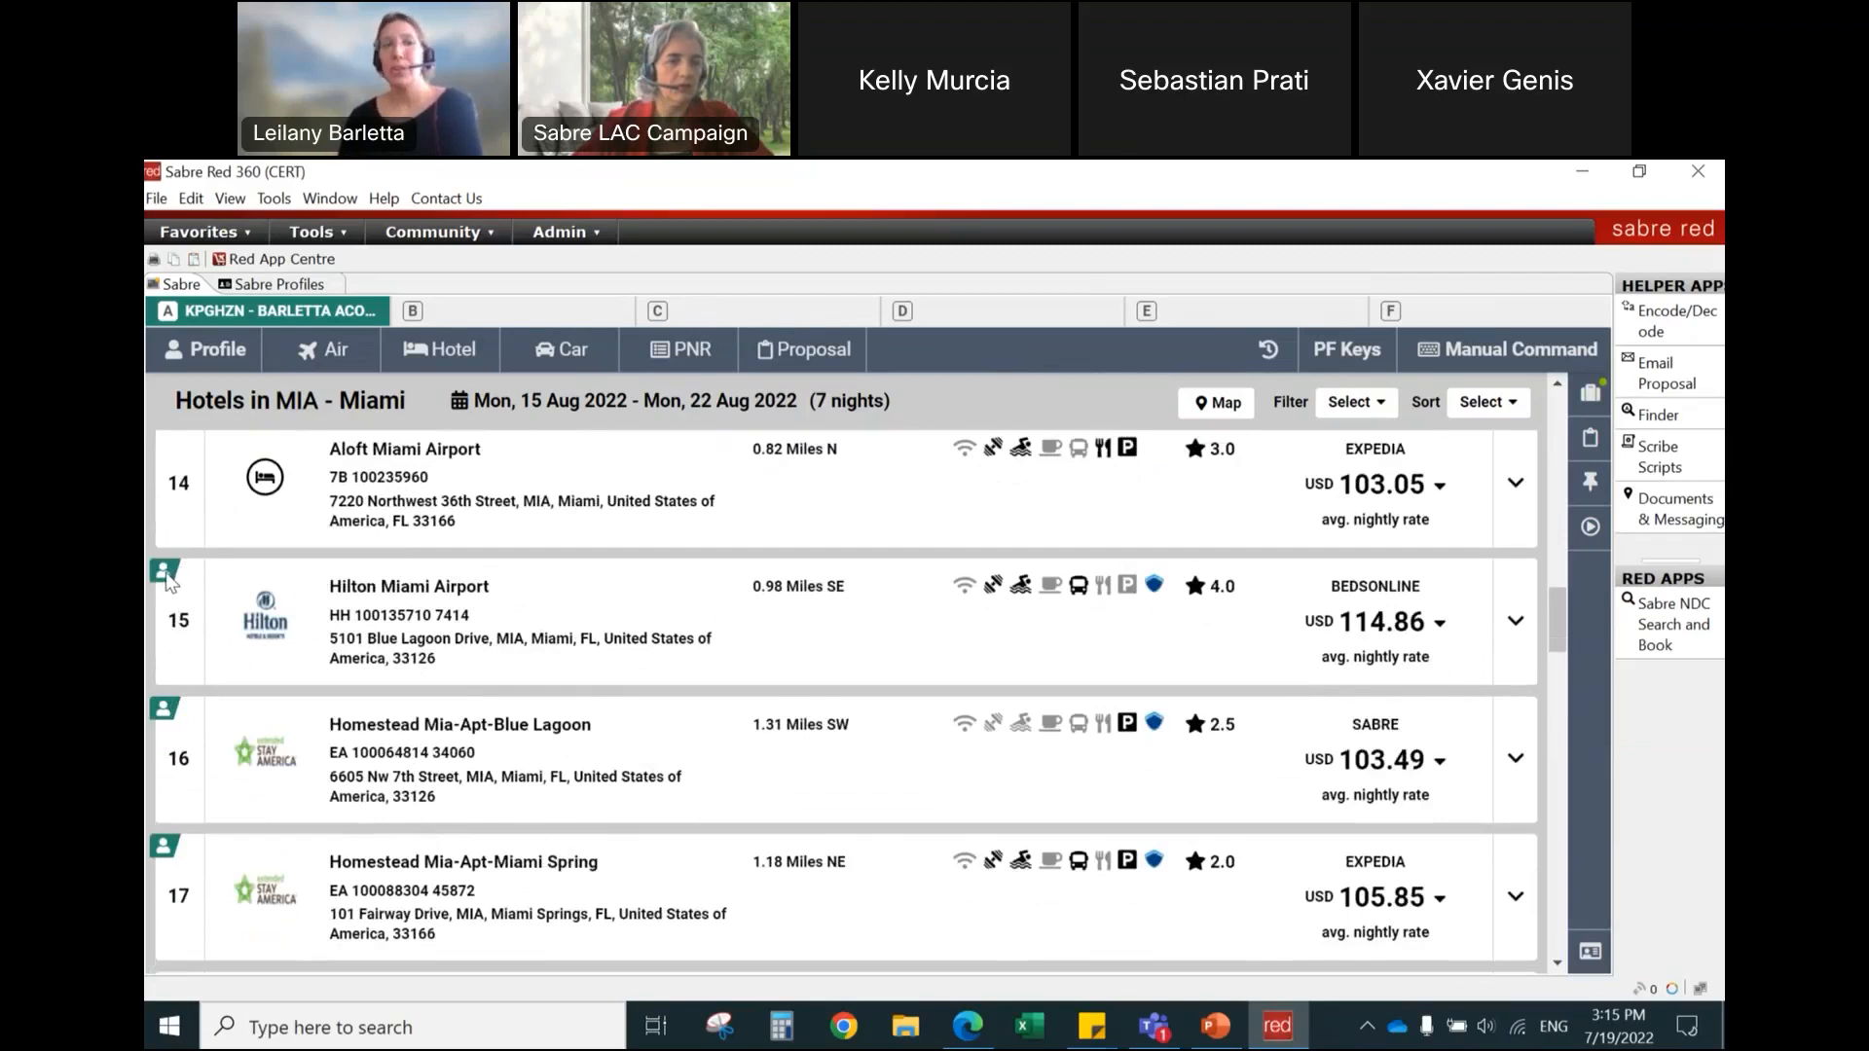
mouse_move(167, 718)
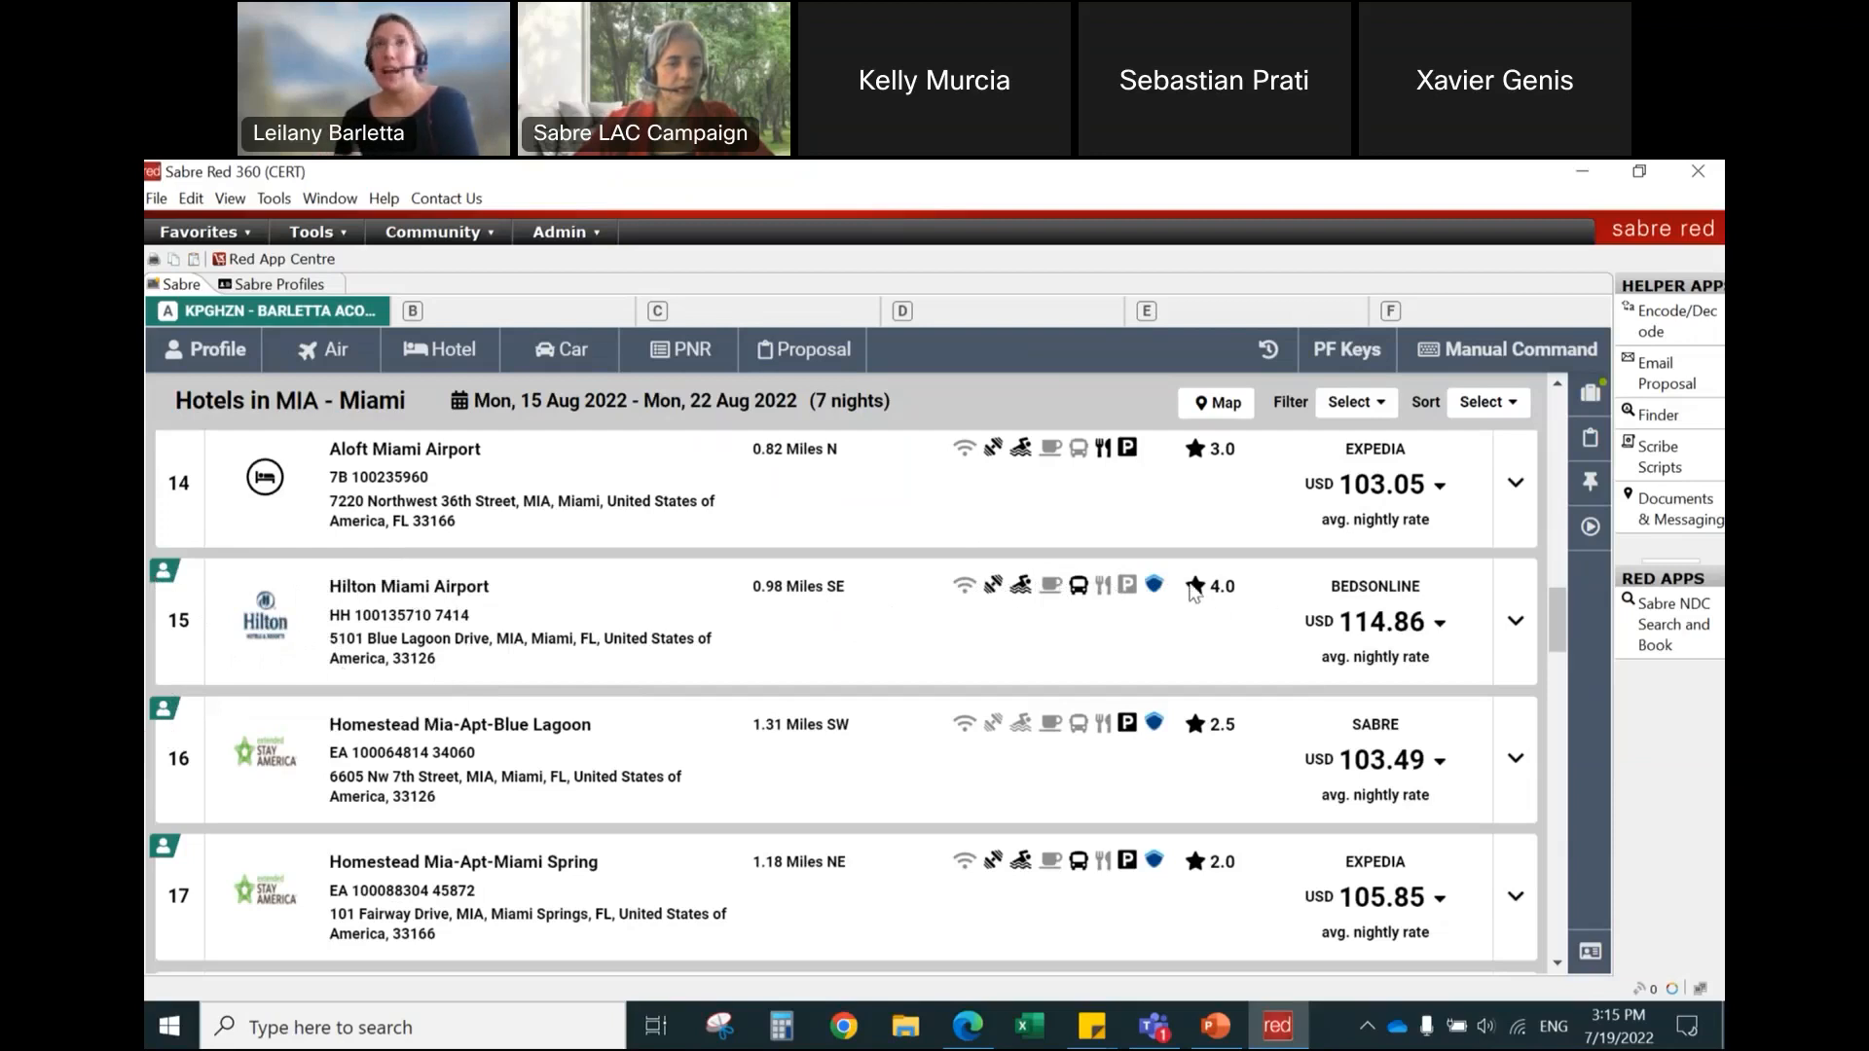
click(1440, 624)
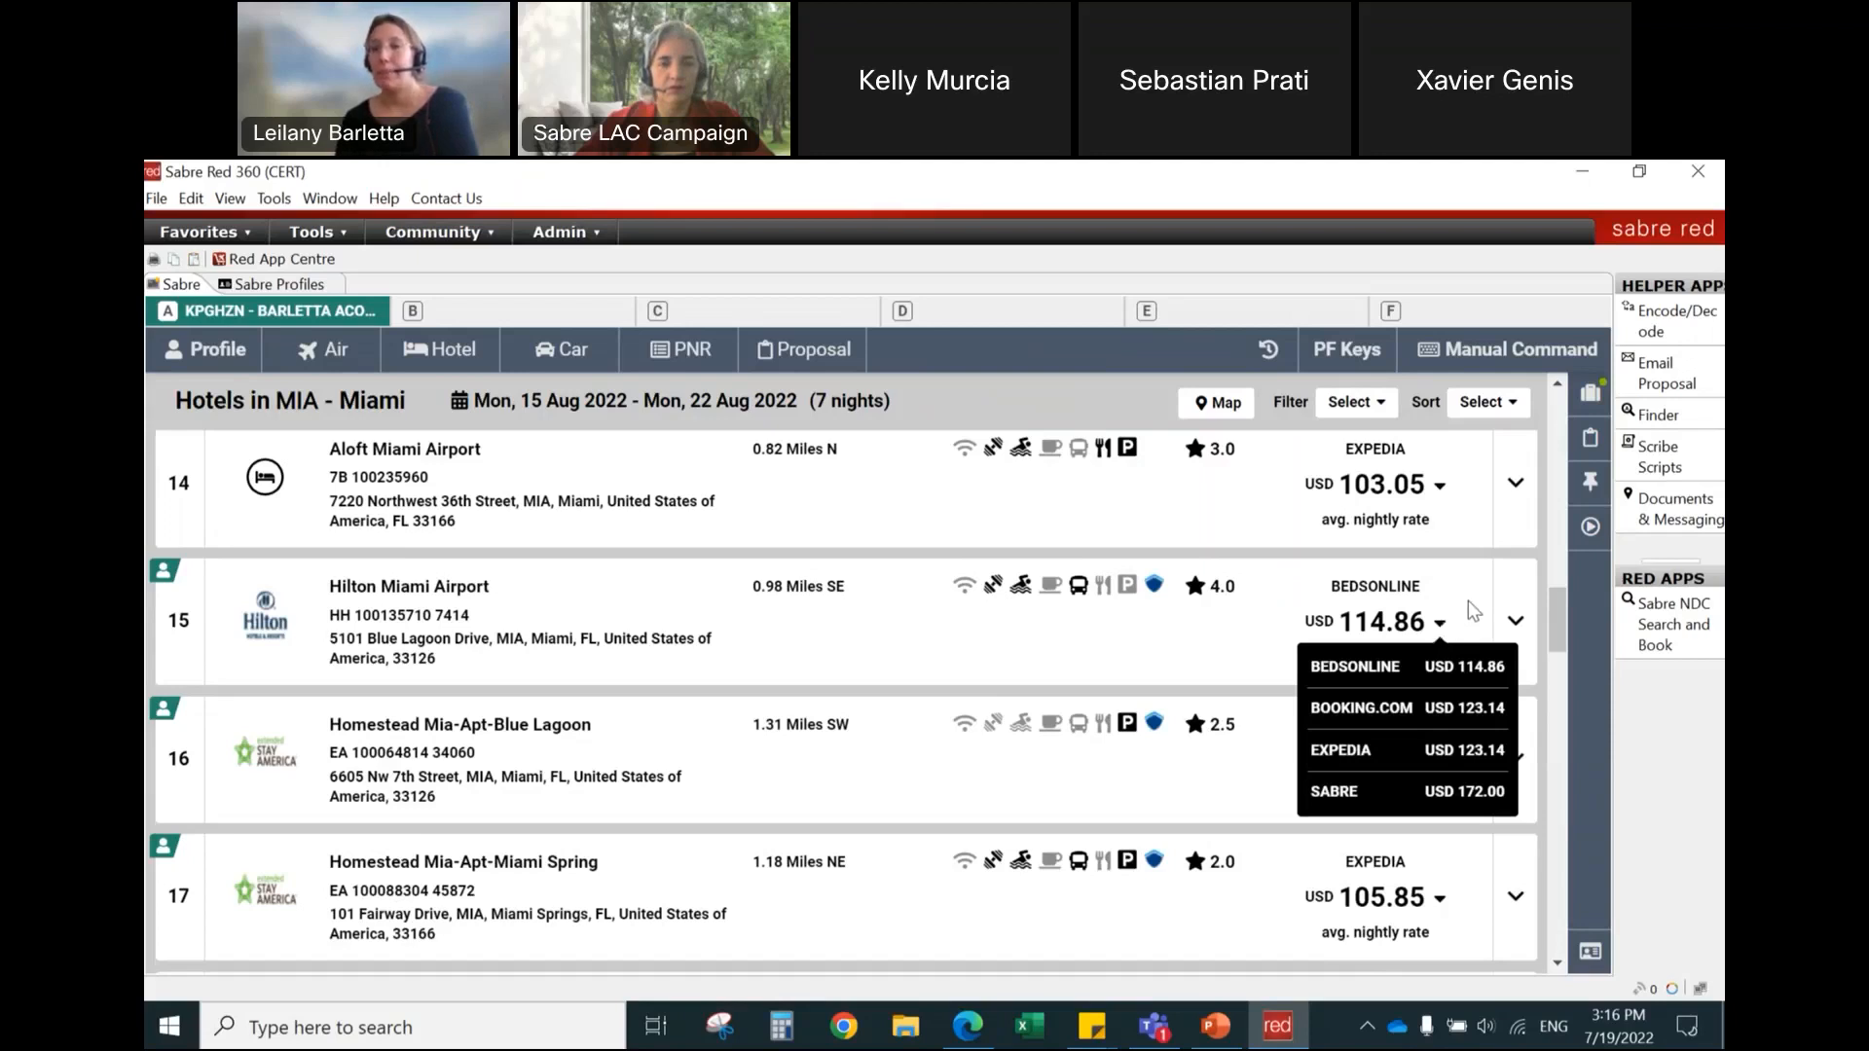
Step: Expand Hilton Miami Airport, open its room rates and look through the first rate offers
click(1468, 600)
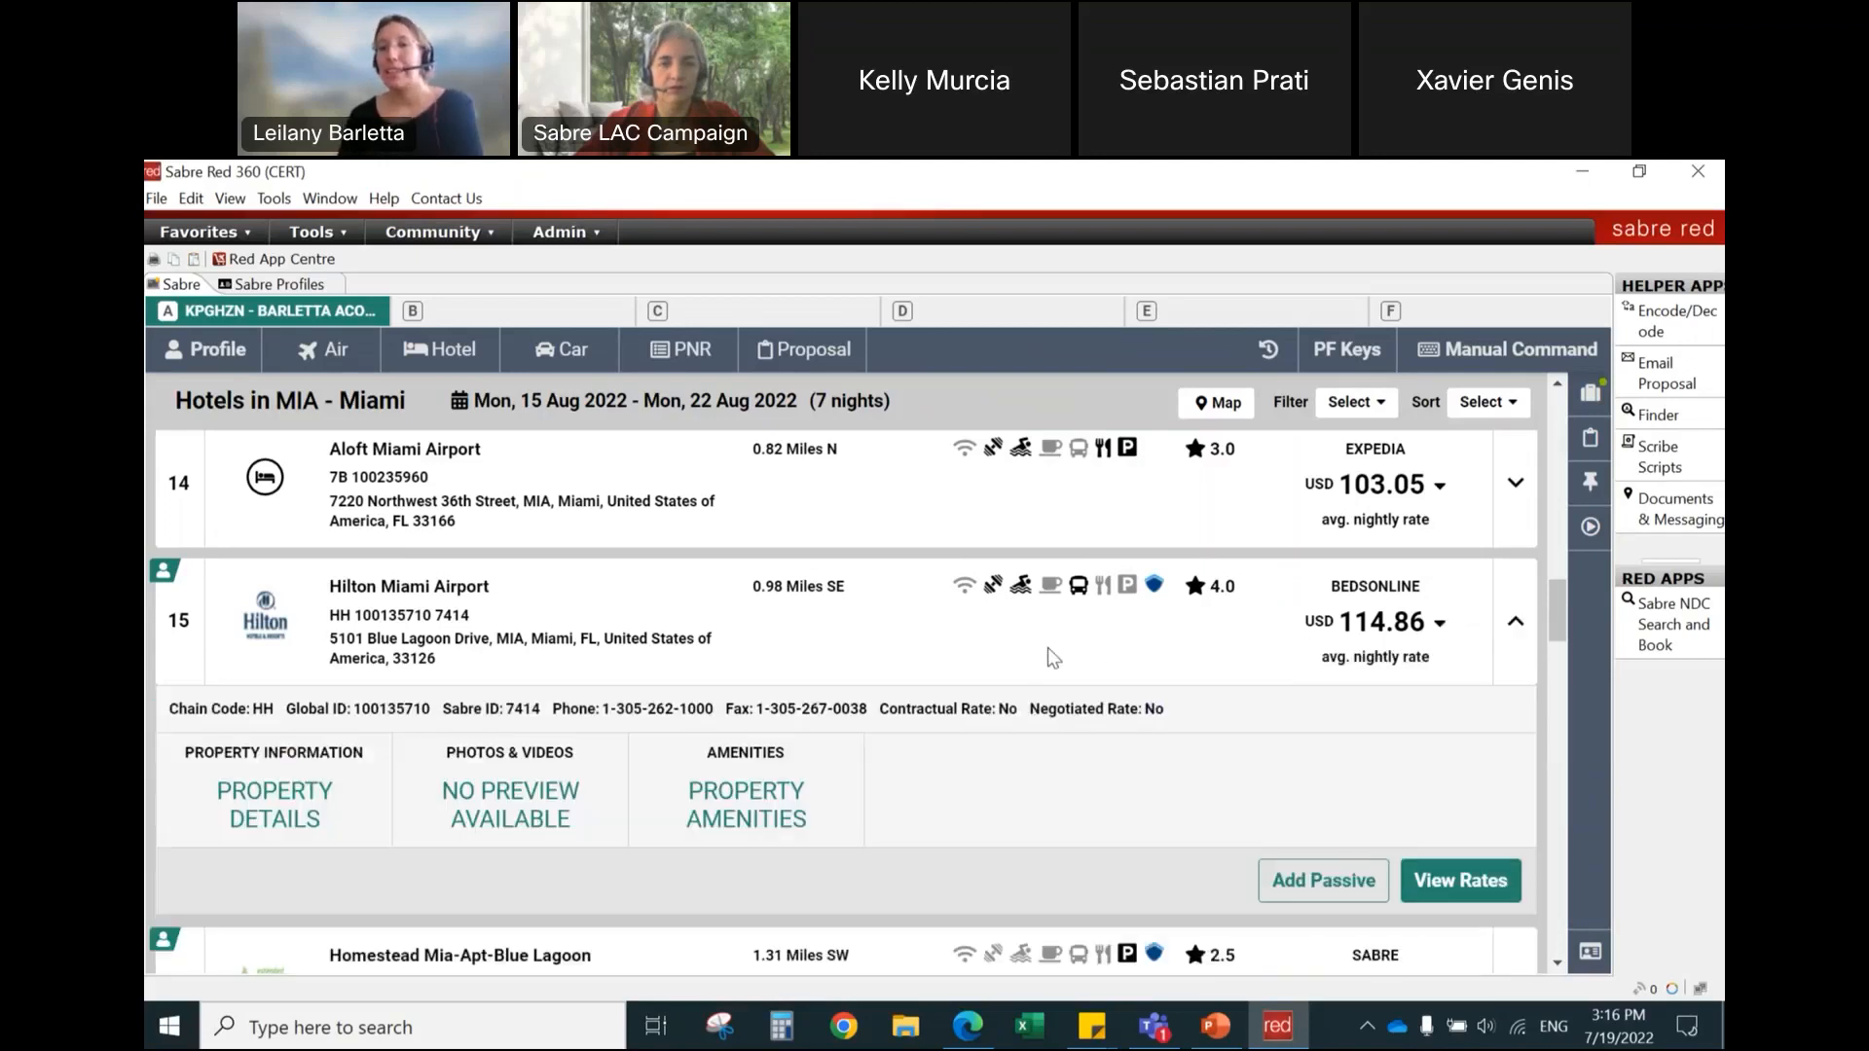
scroll(1054, 653, down, 1)
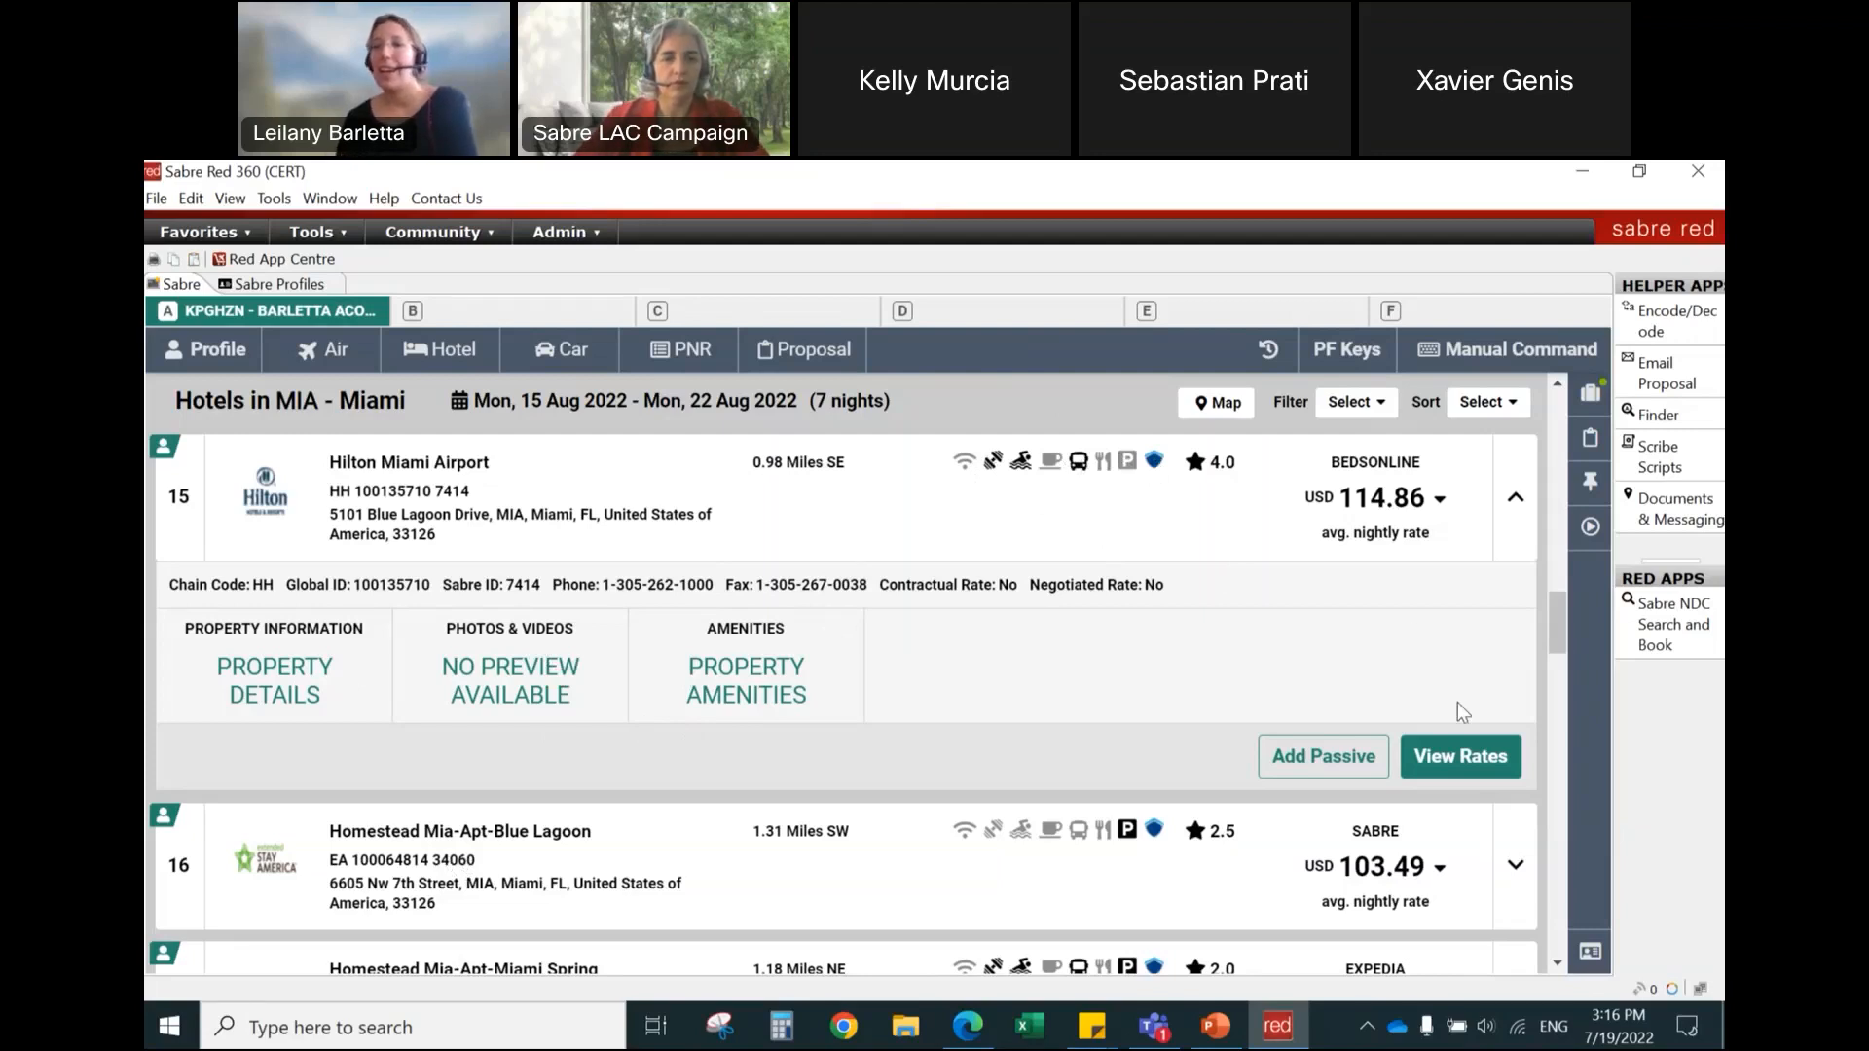
click(1457, 758)
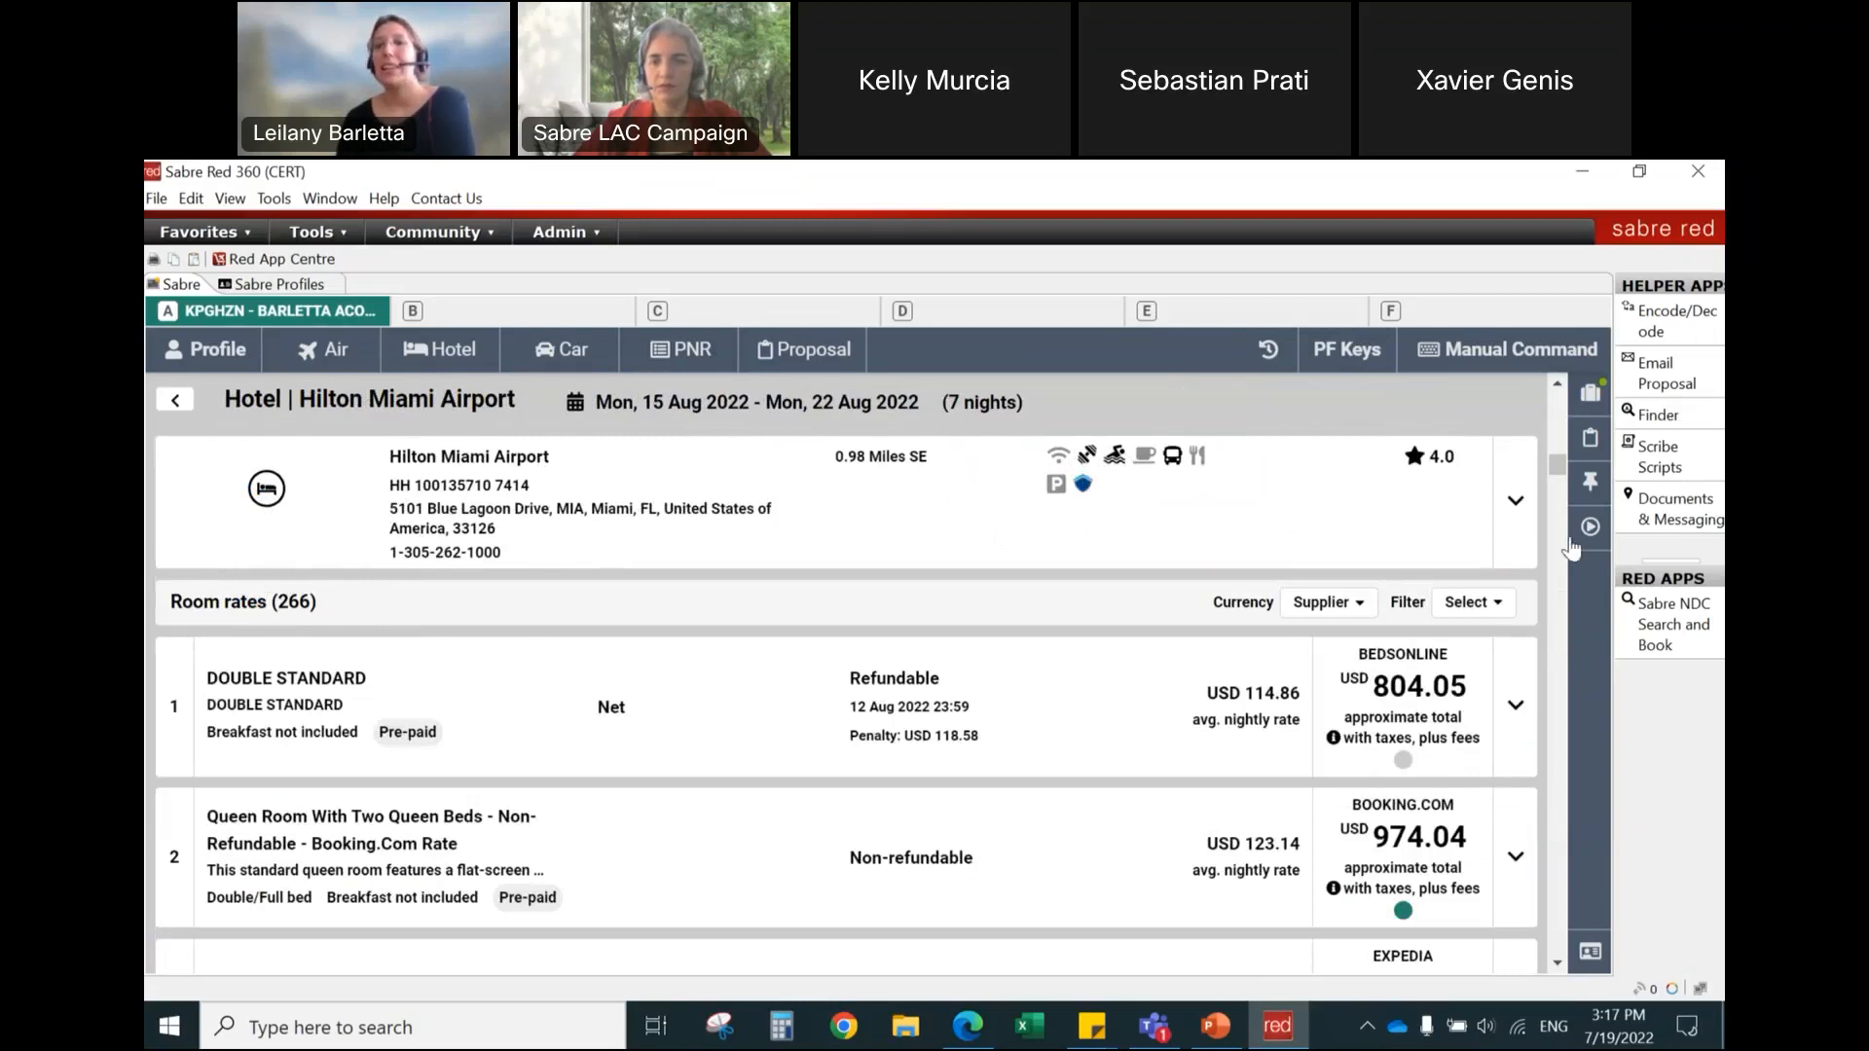
scroll(860, 704, down, 1)
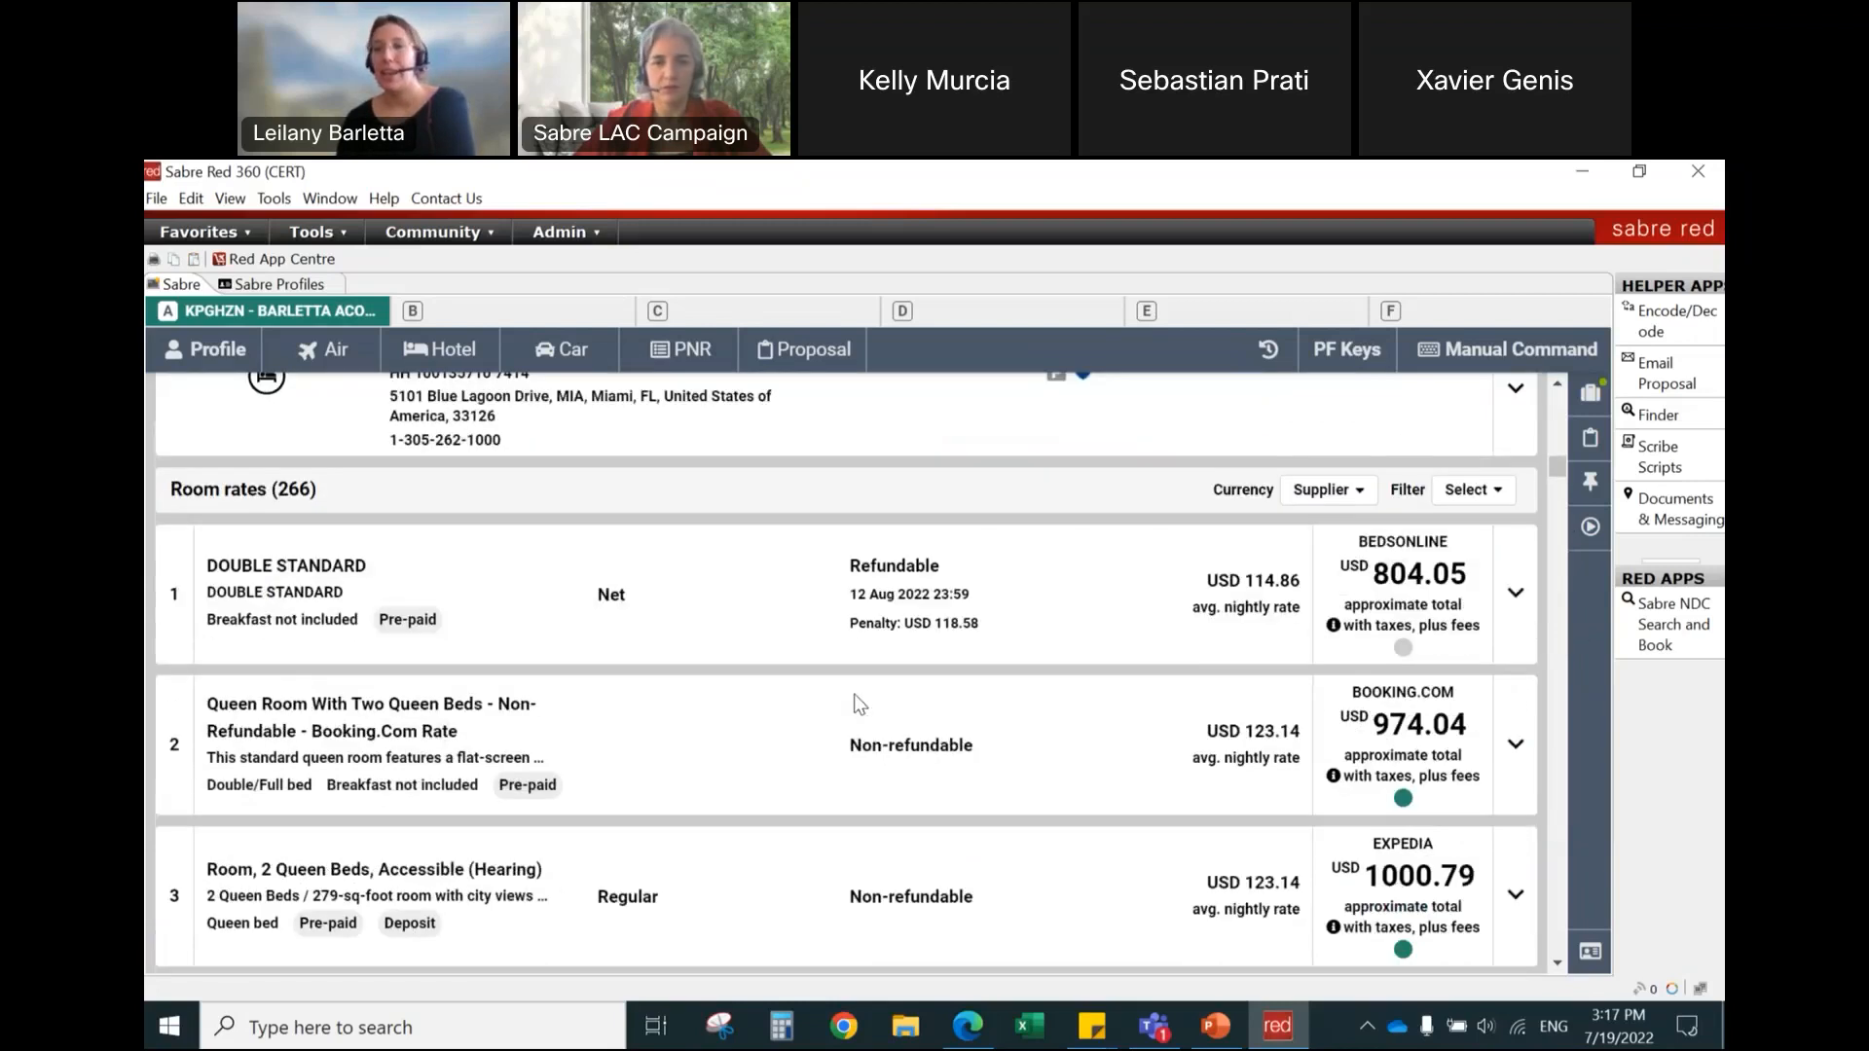
scroll(861, 703, down, 2)
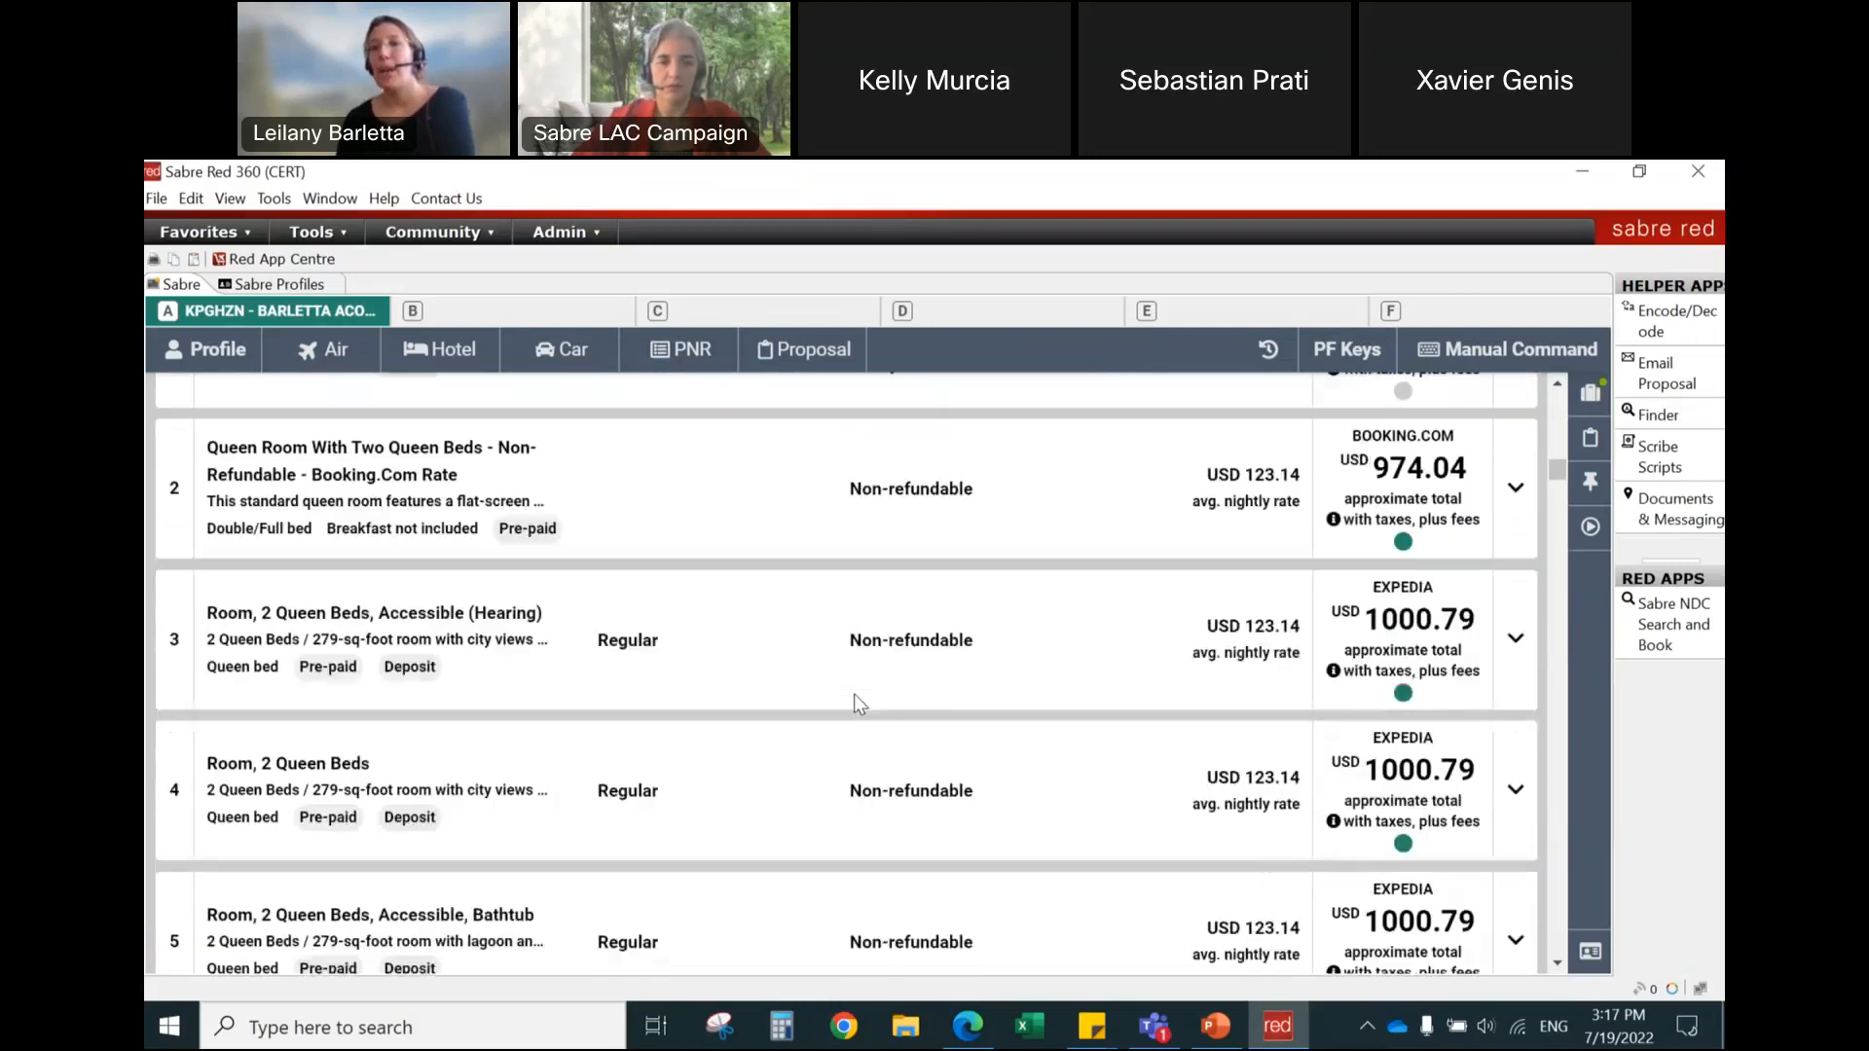
scroll(855, 697, down, 1)
scroll(857, 701, down, 3)
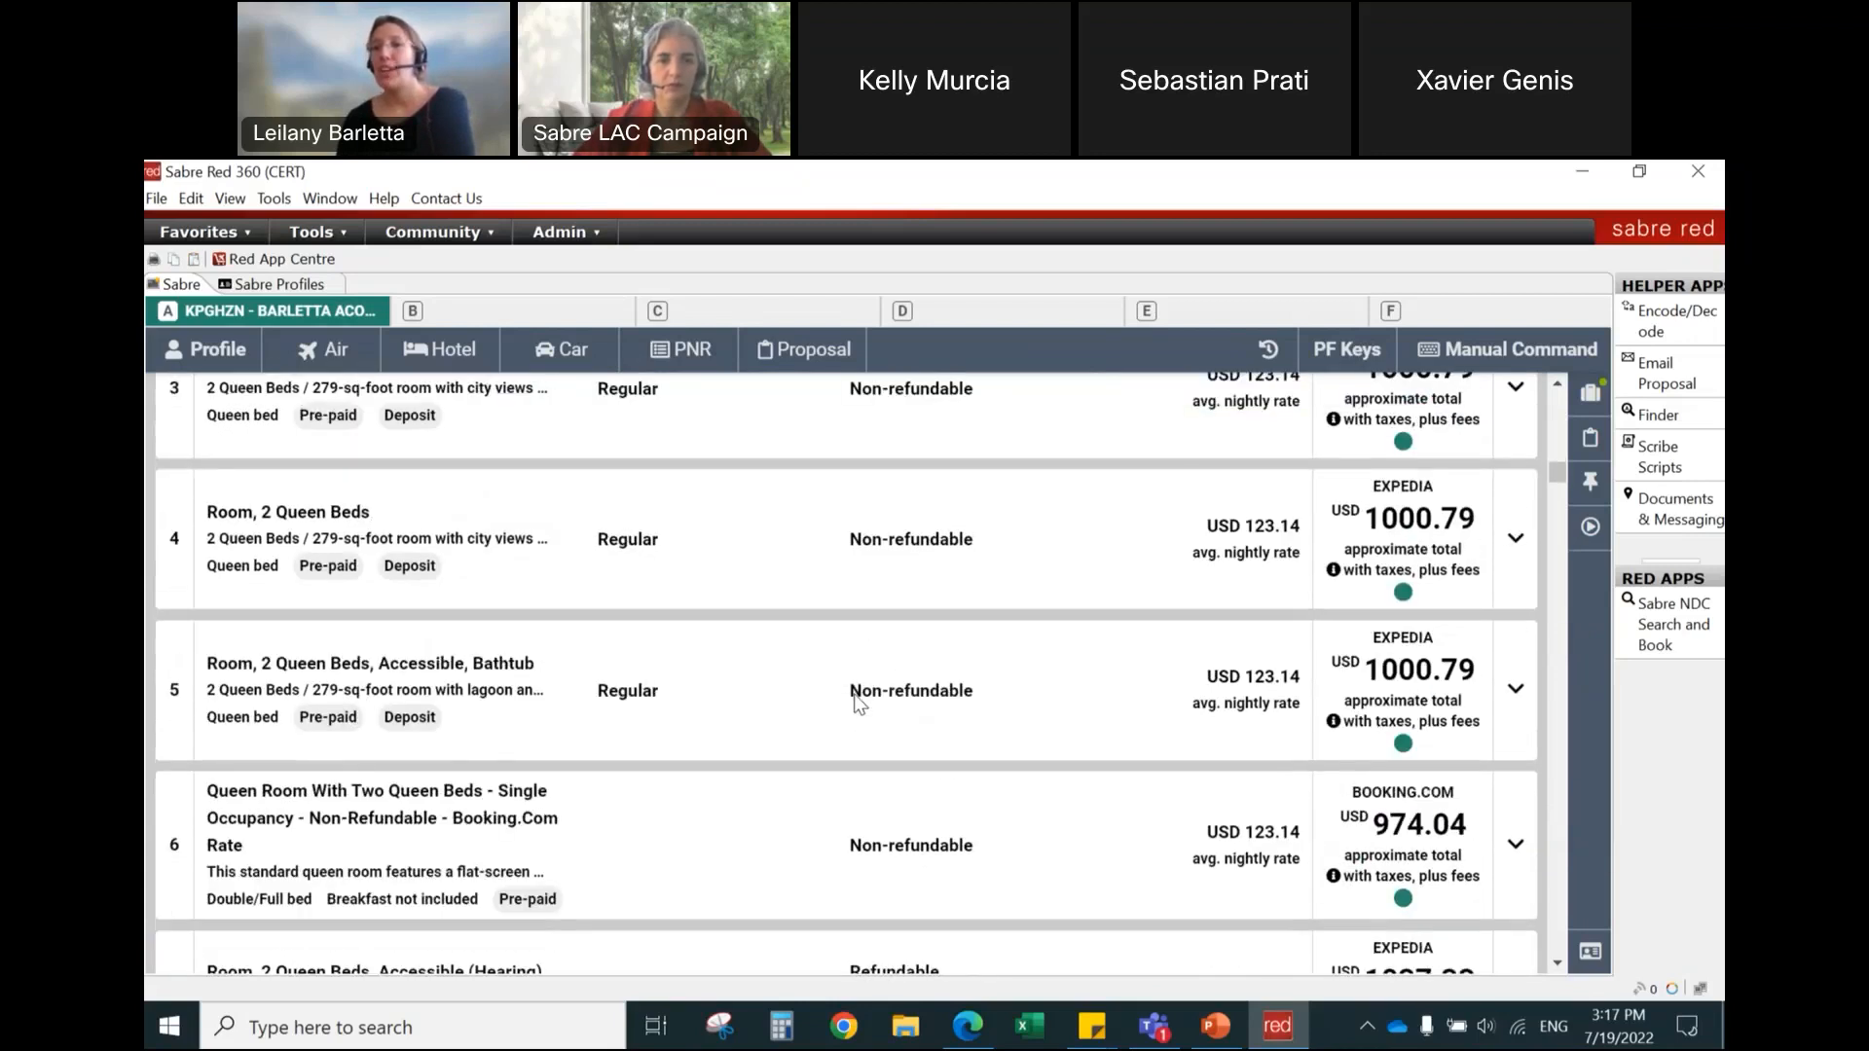
scroll(857, 700, up, 2)
scroll(854, 700, up, 4)
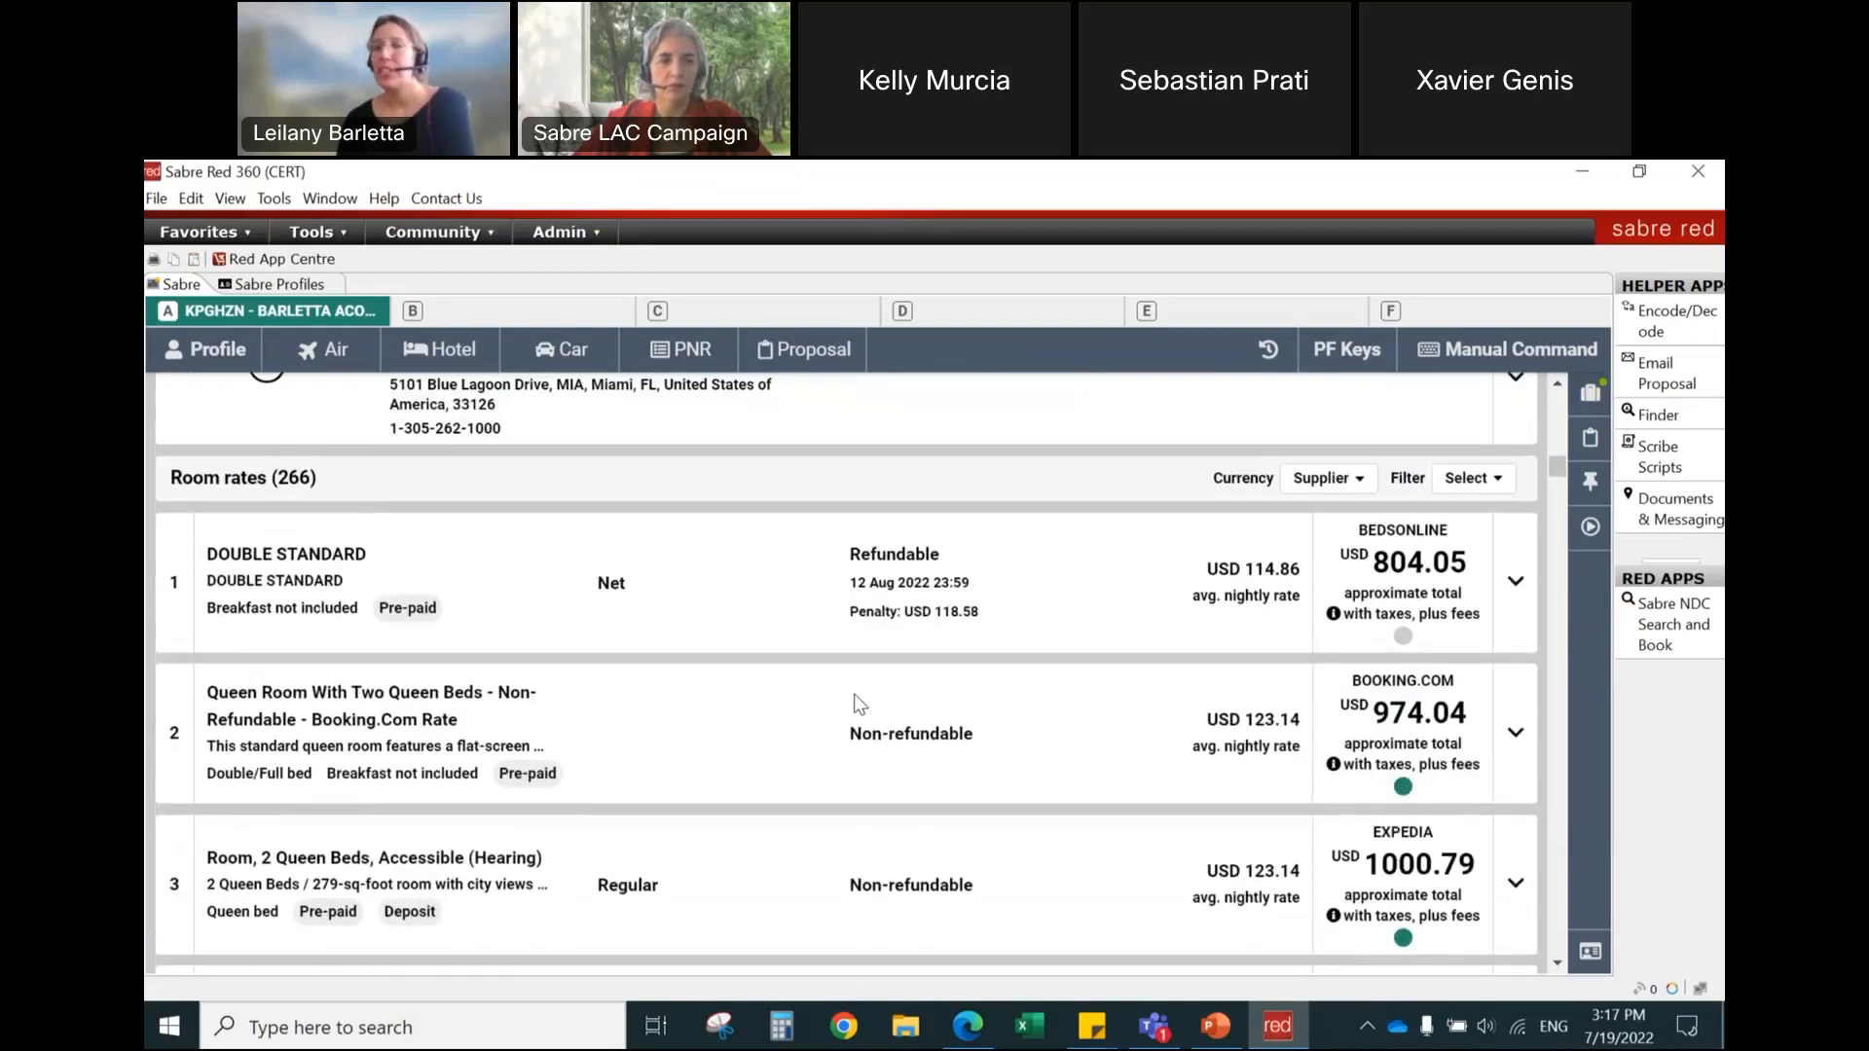
scroll(859, 703, up, 1)
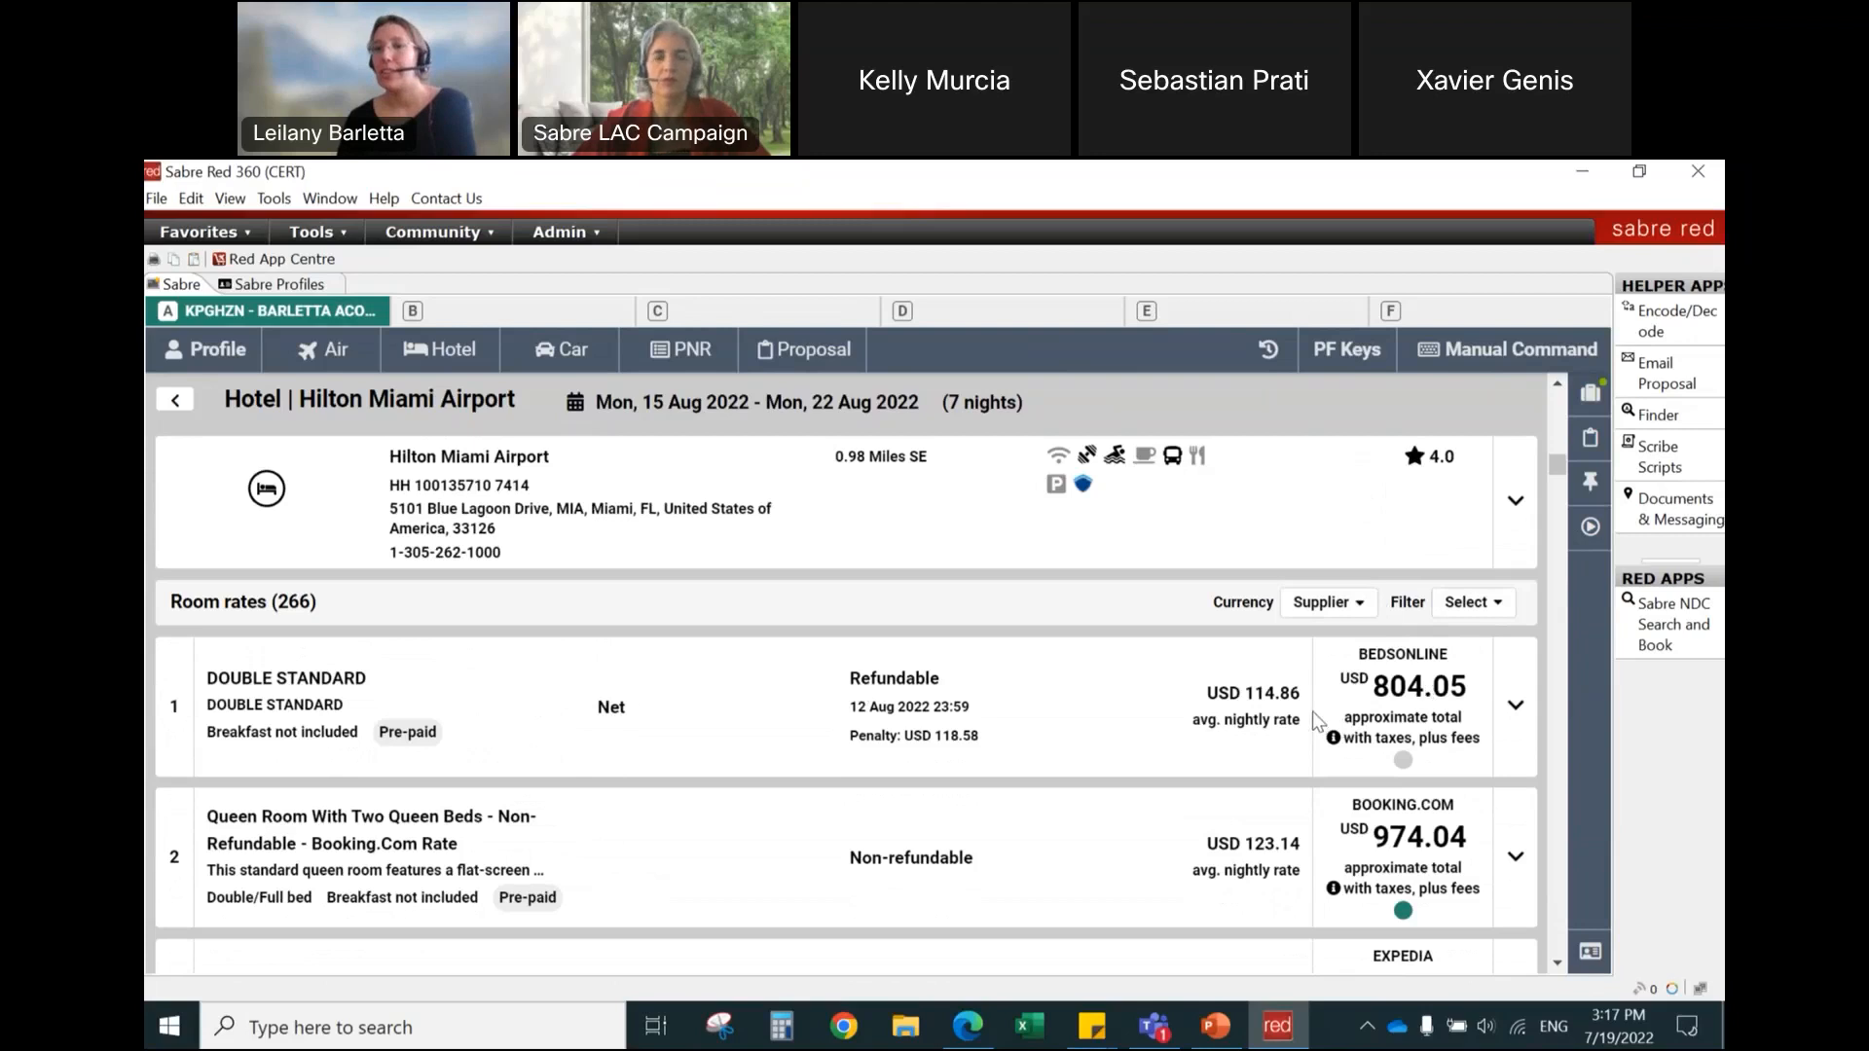
Step: Filter Hilton Miami Airport's room rates to exclude non-refundable and non-commissionable offers
click(1464, 614)
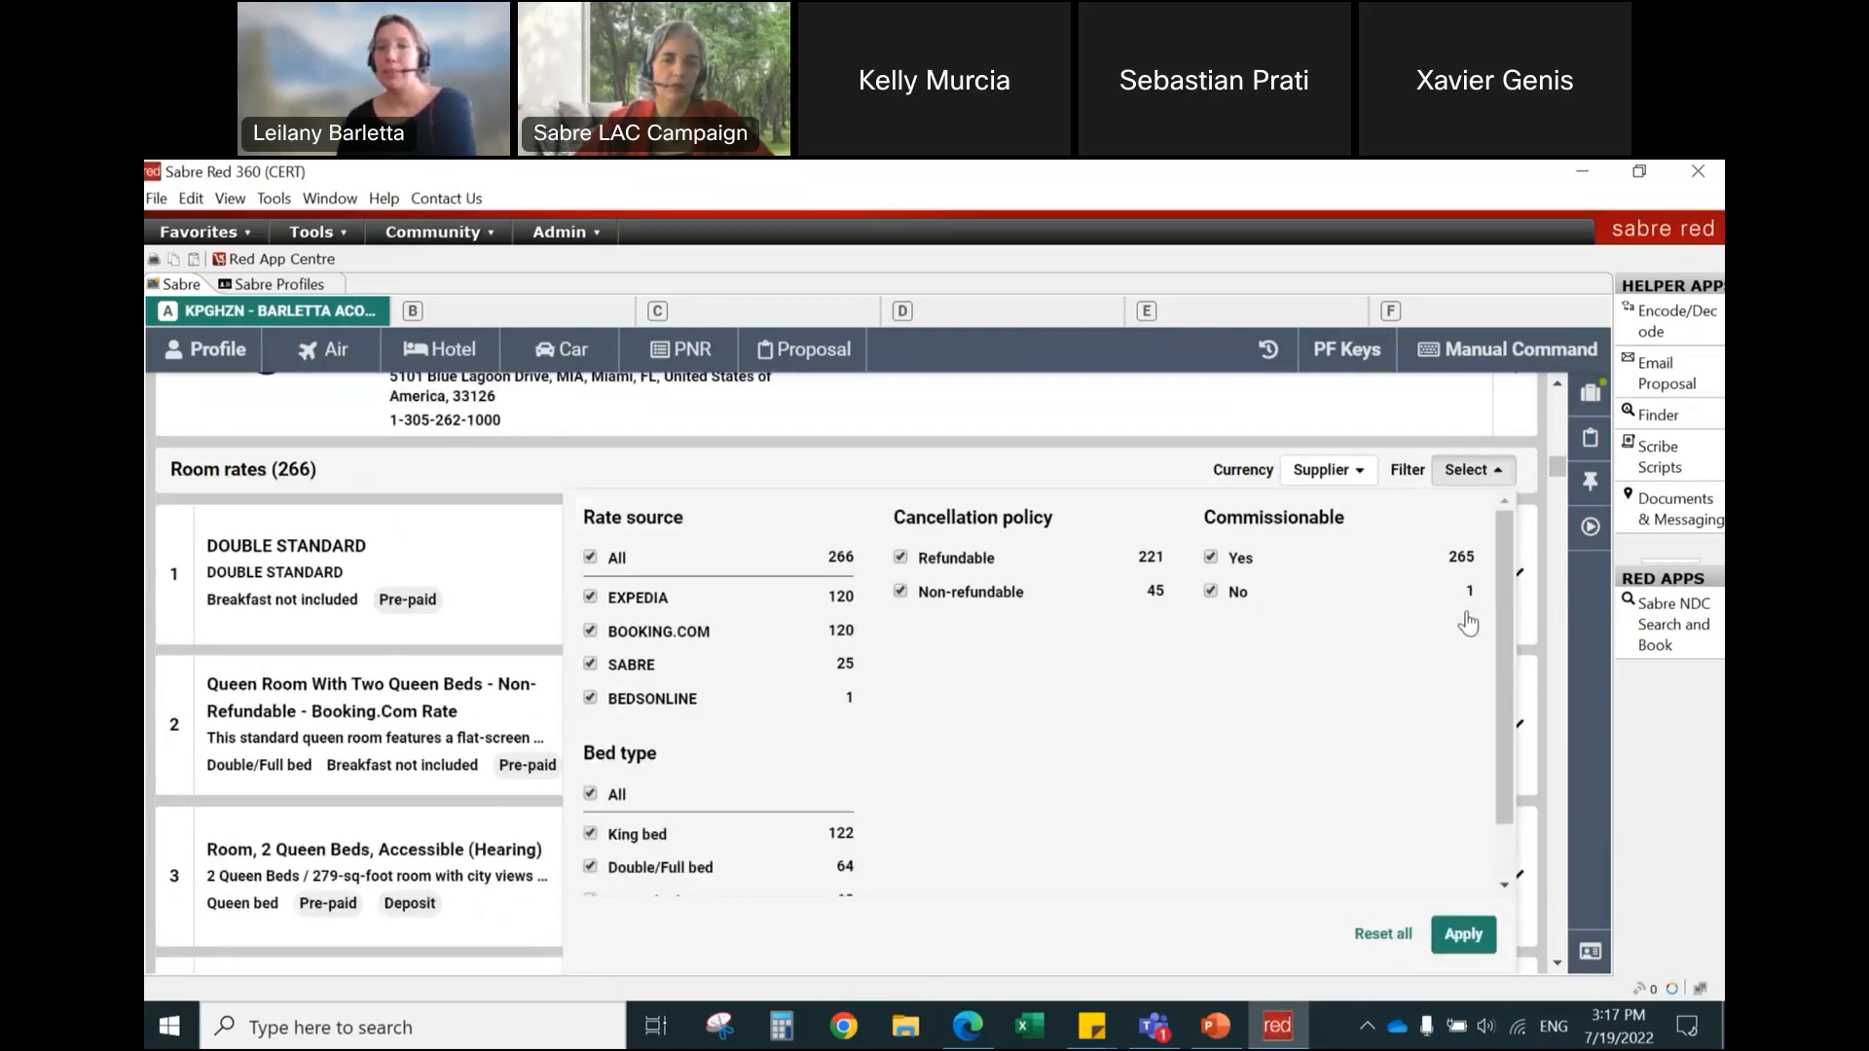
scroll(1465, 621, down, 1)
scroll(1294, 617, up, 1)
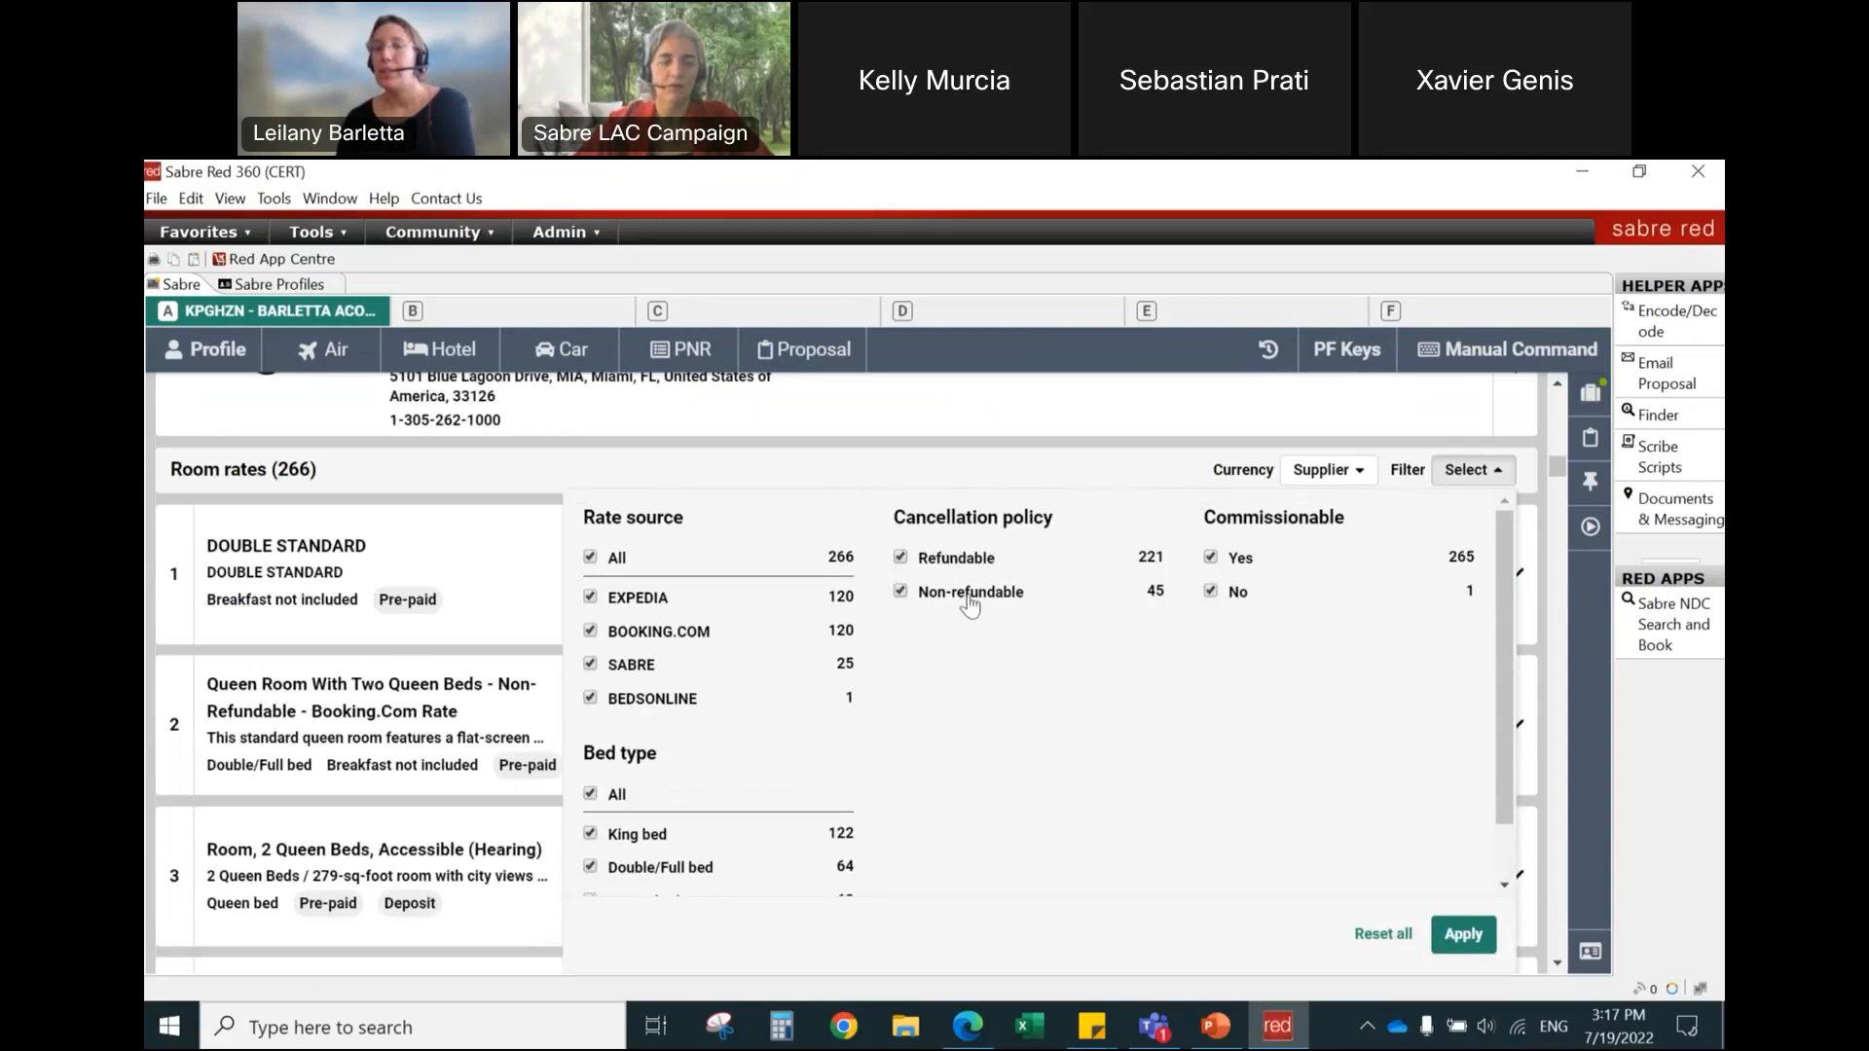
click(901, 593)
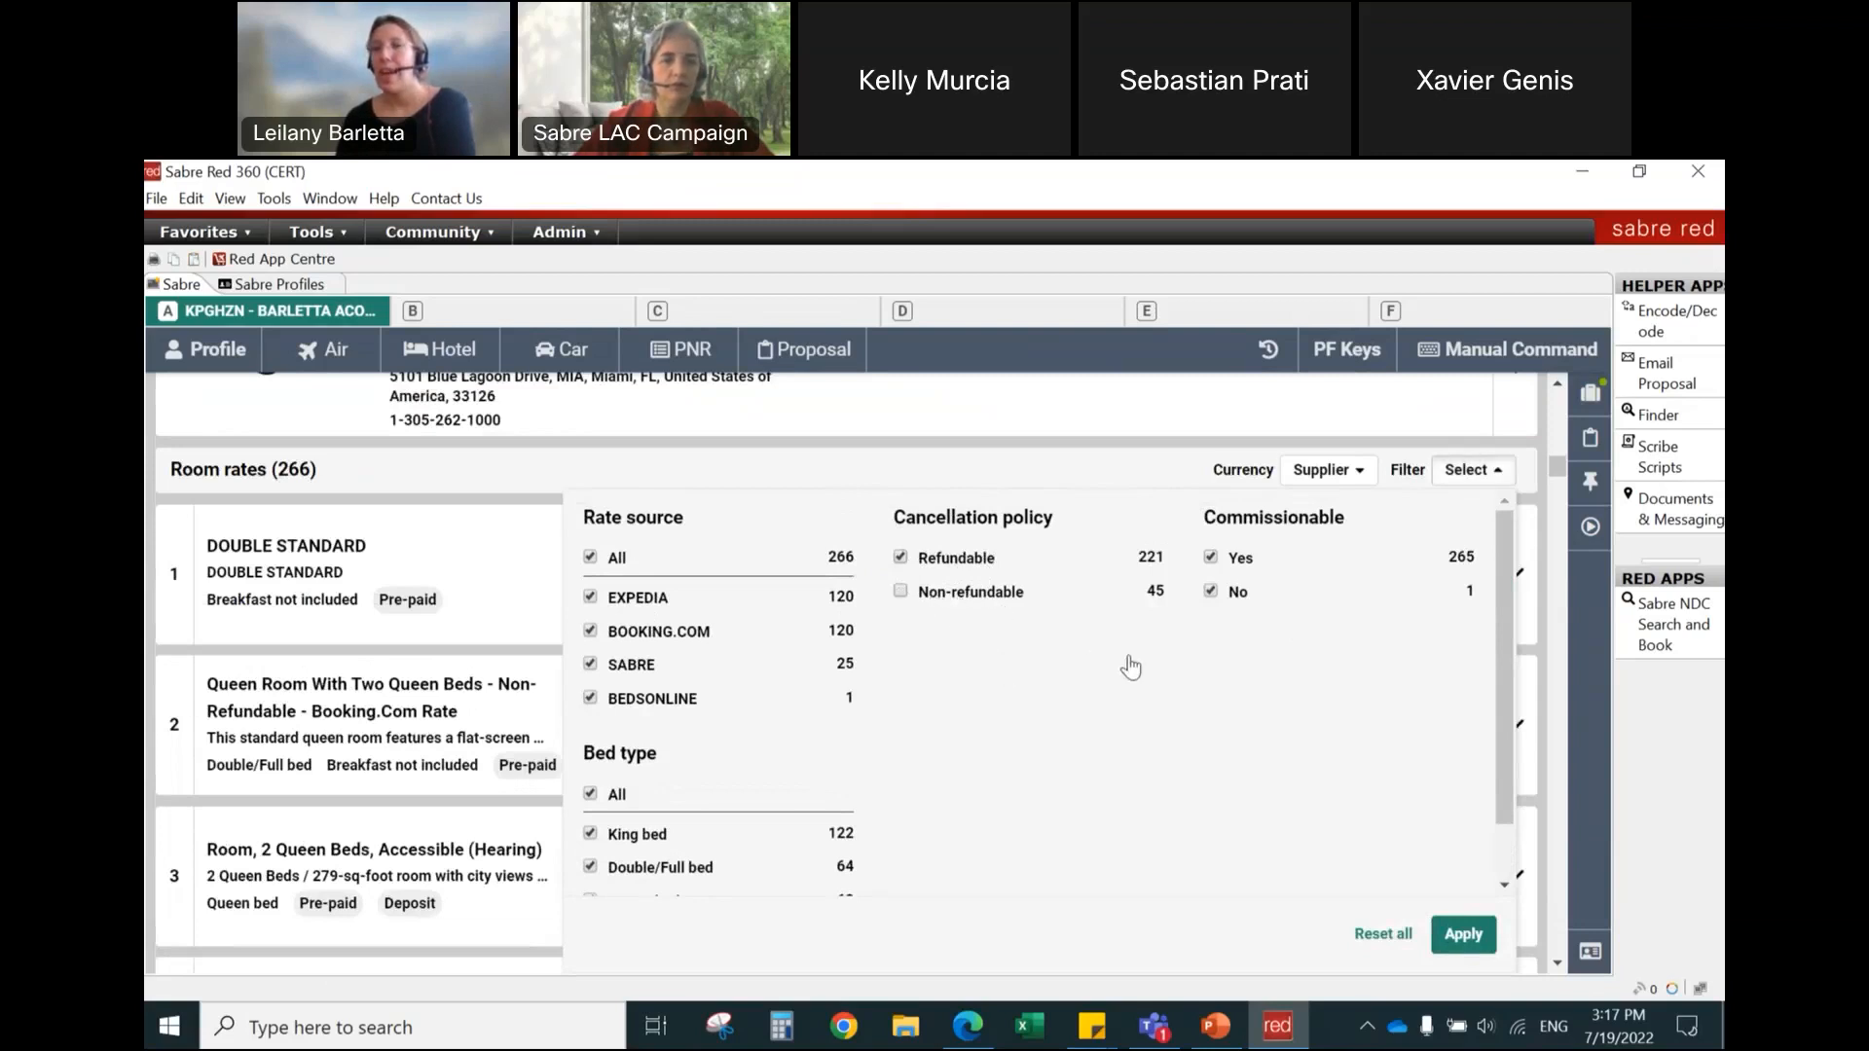
click(1210, 591)
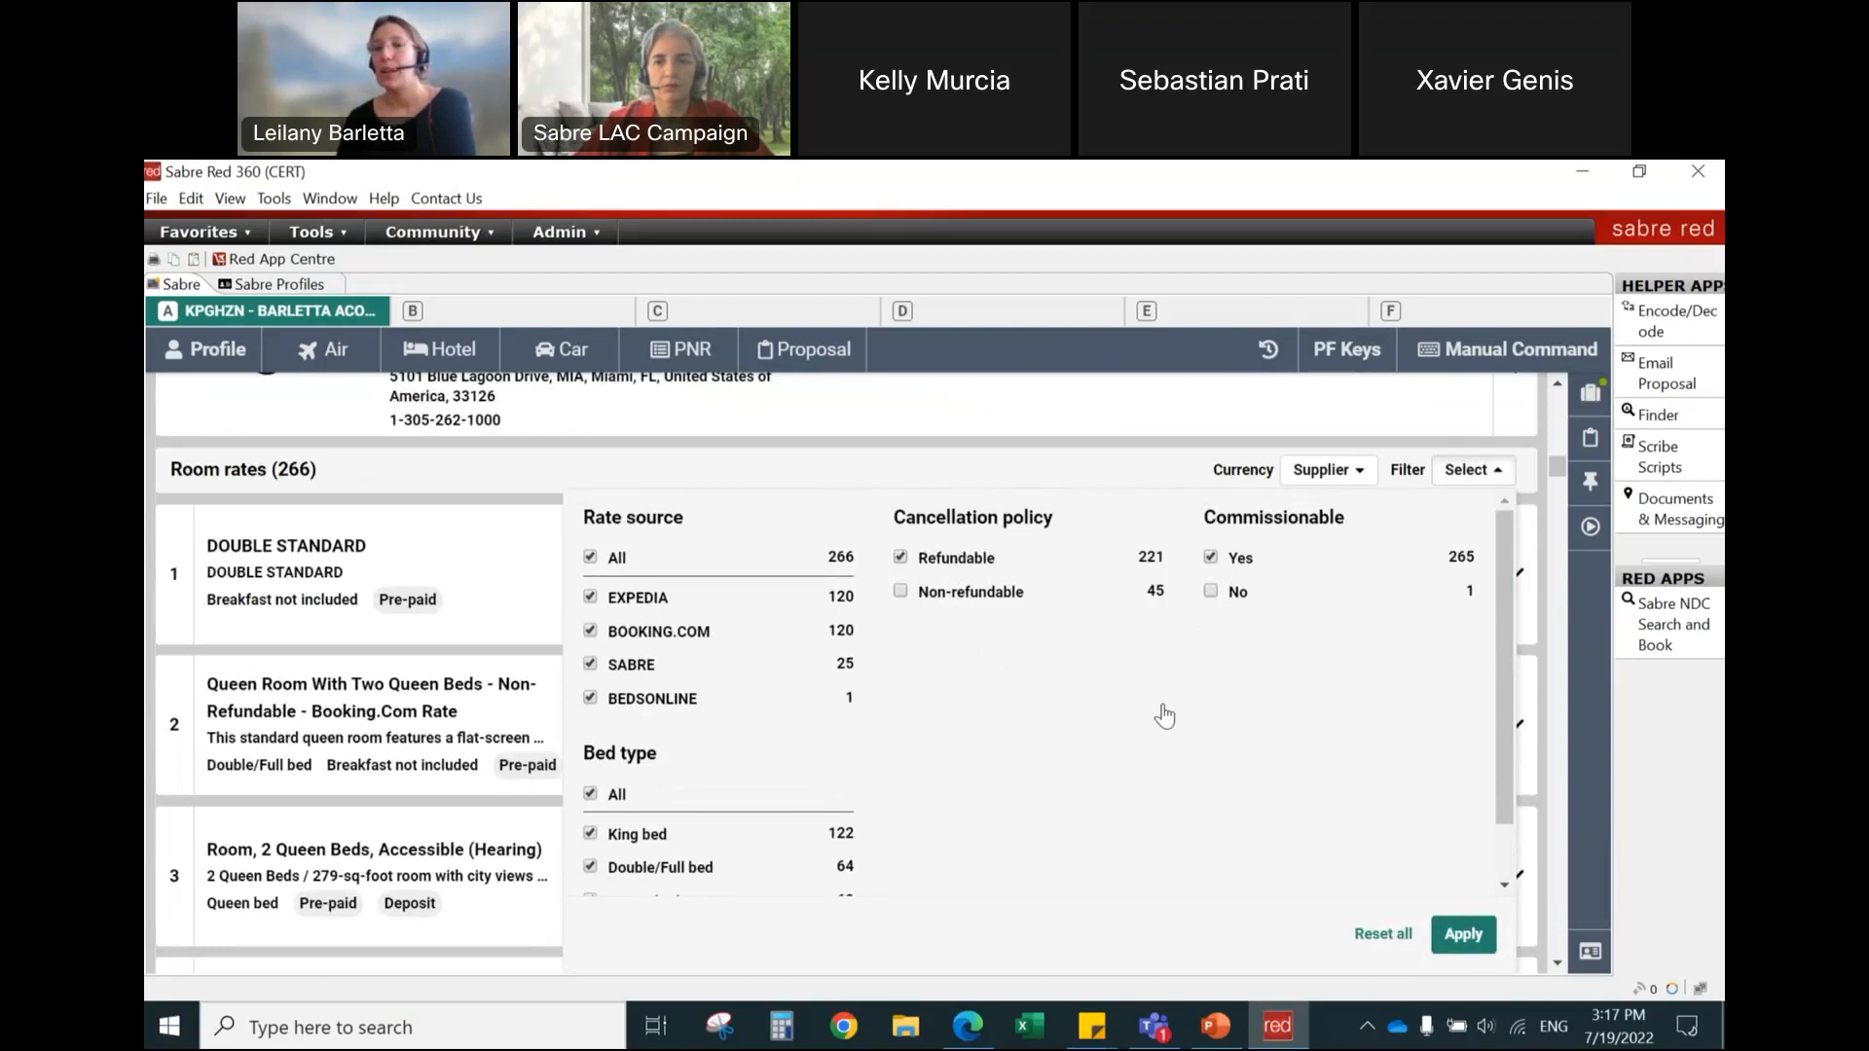
scroll(1054, 686, down, 1)
scroll(1054, 686, down, 1)
click(1465, 937)
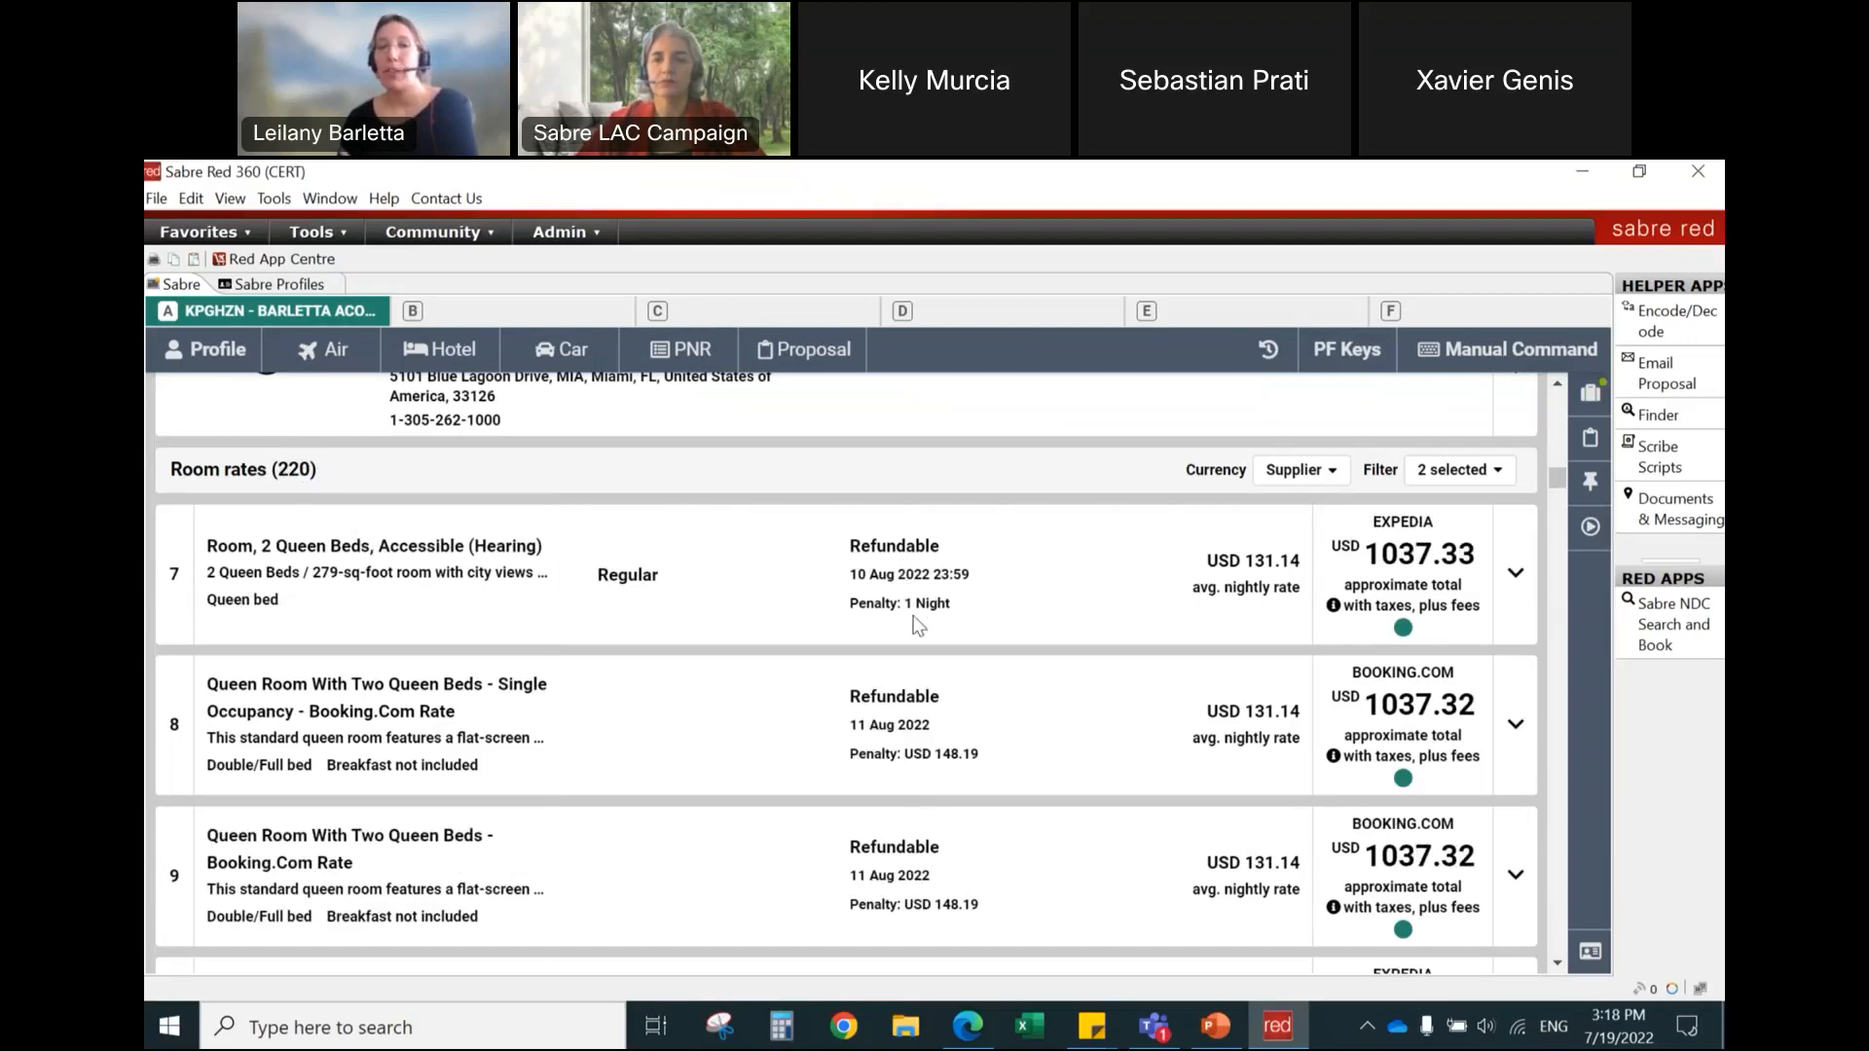
Step: Look through the filtered room rates and check the commission amounts on the Expedia two-queen-bed offers
scroll(917, 624, down, 2)
scroll(918, 623, down, 2)
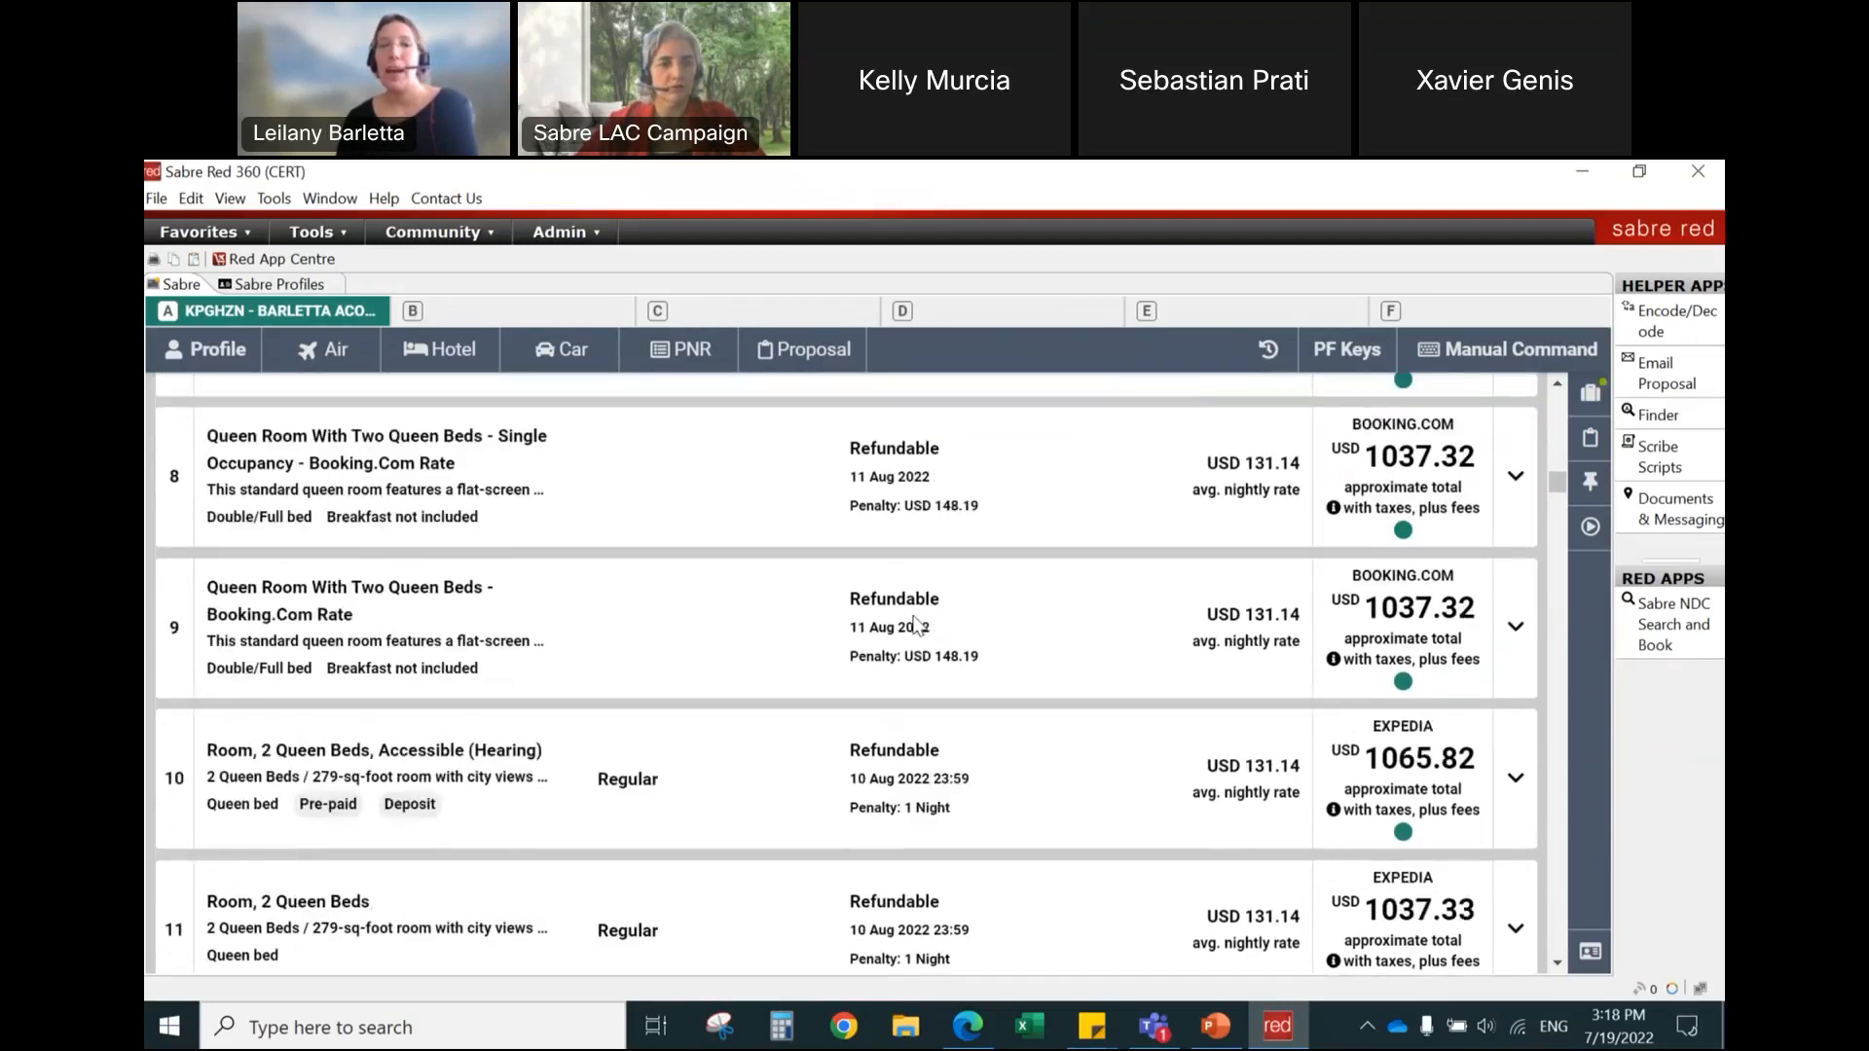
scroll(918, 624, down, 1)
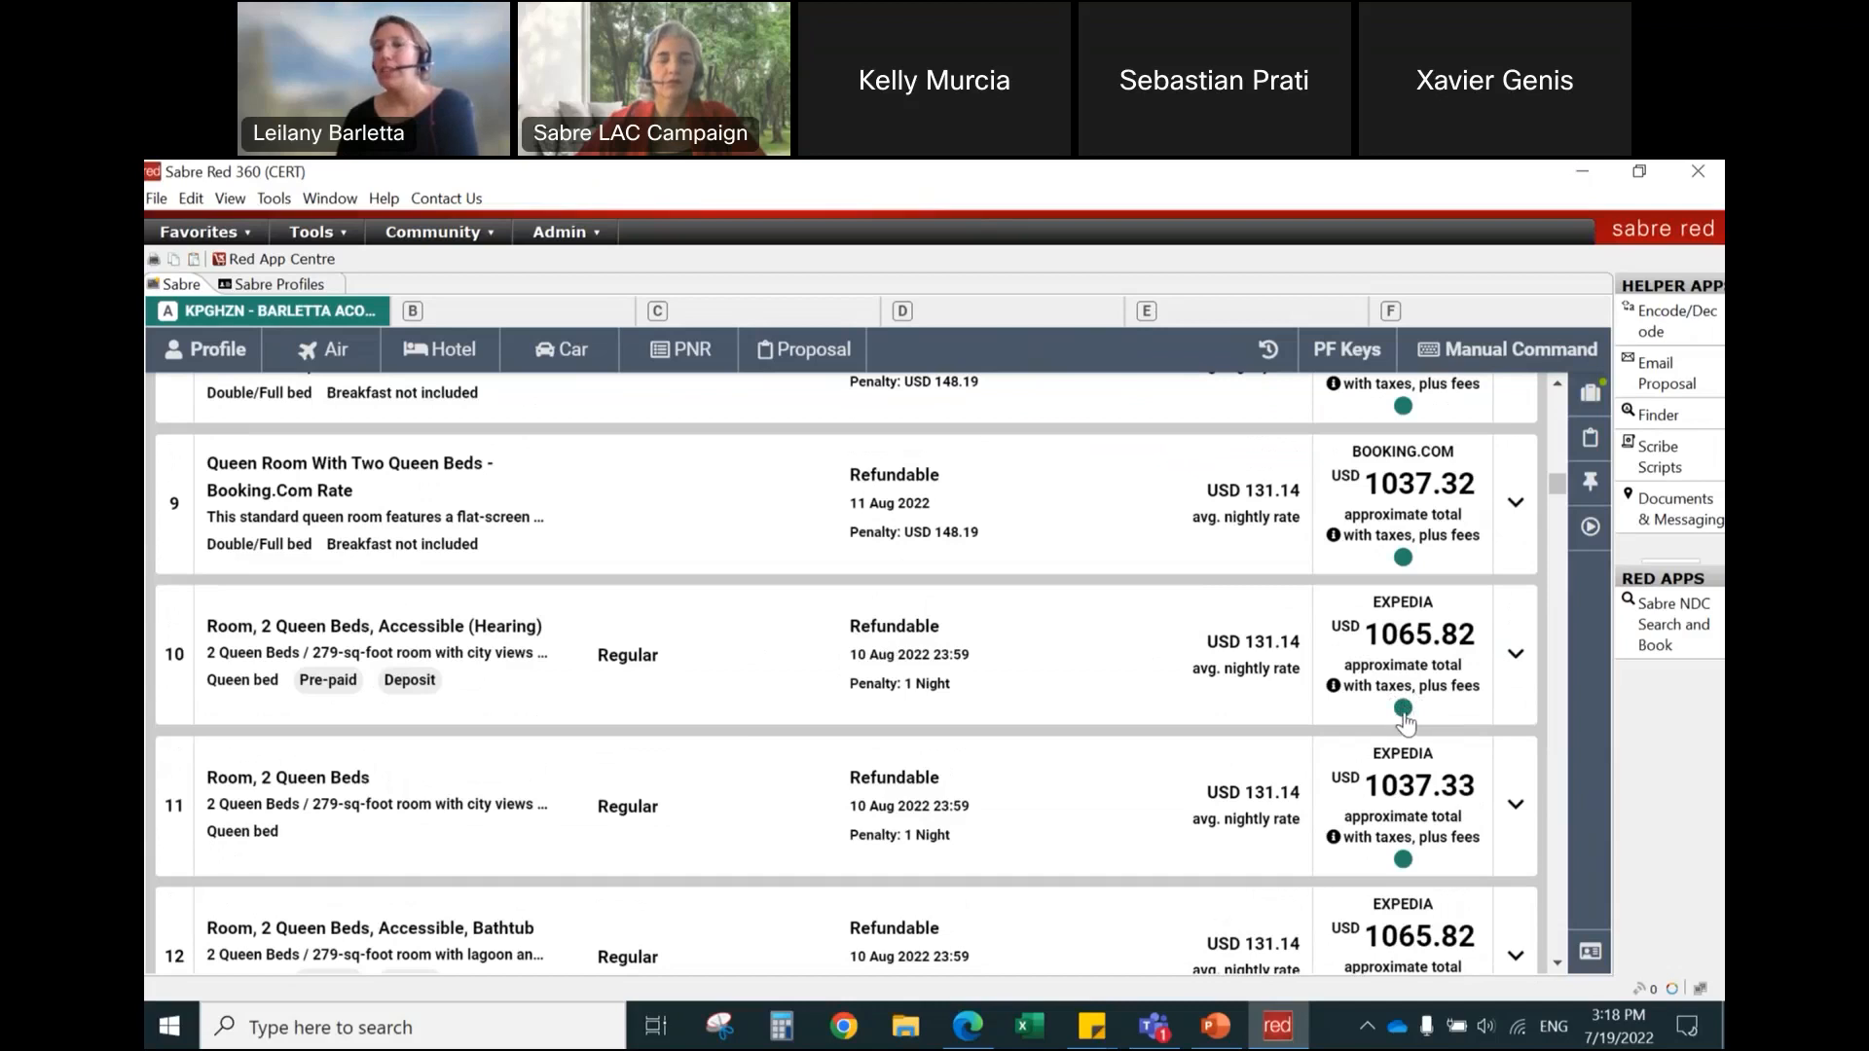
mouse_move(1403, 720)
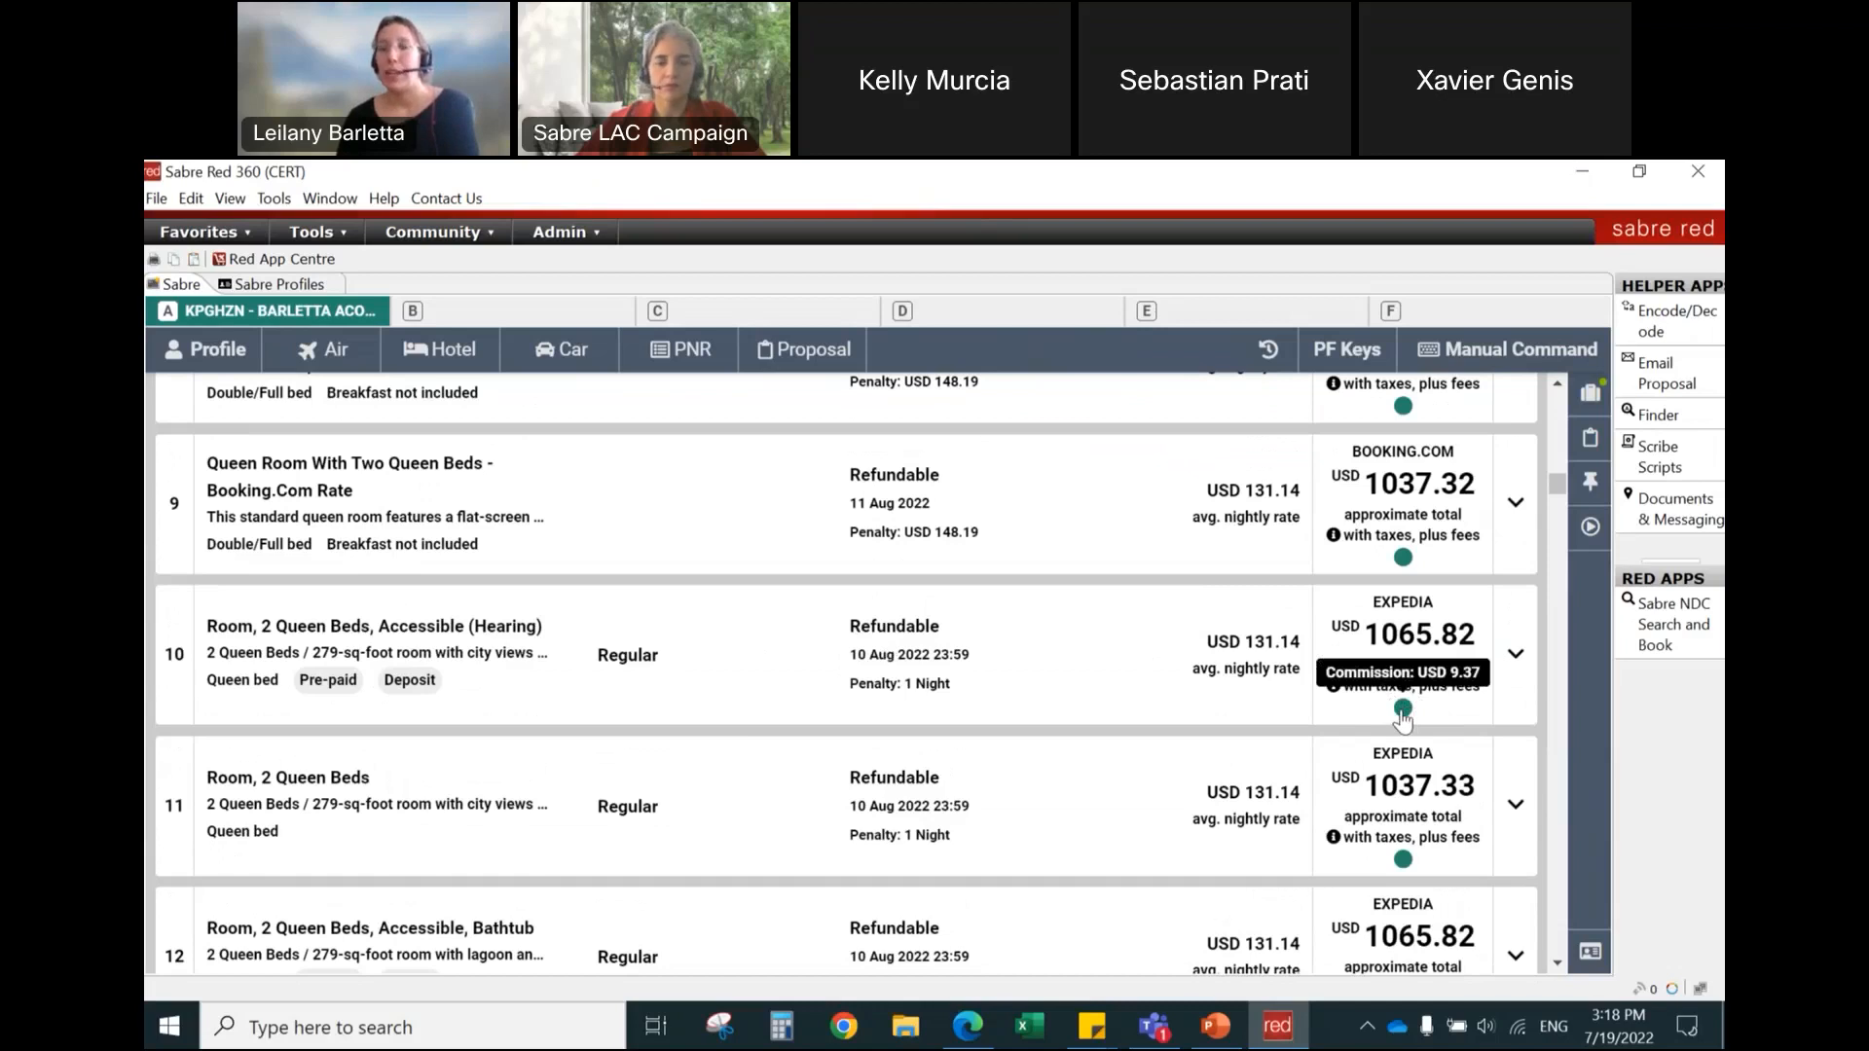
scroll(1402, 726, down, 1)
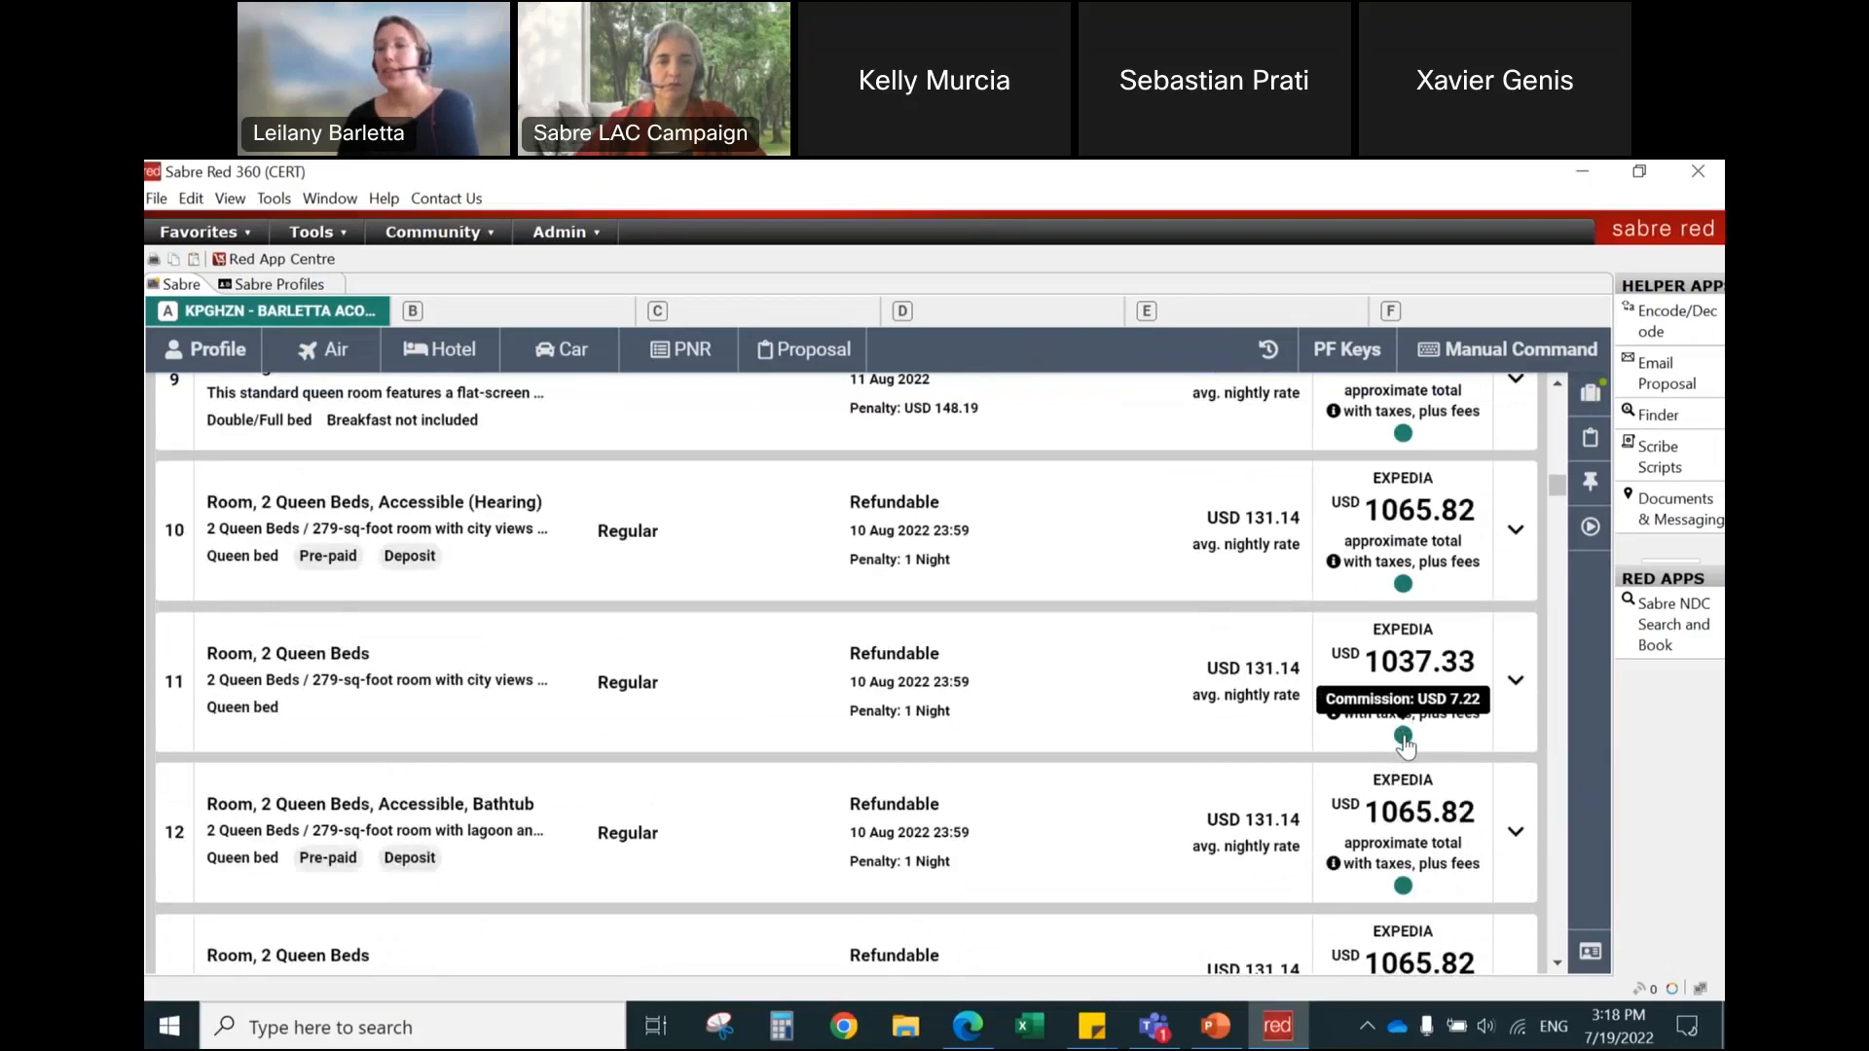
scroll(1405, 744, down, 2)
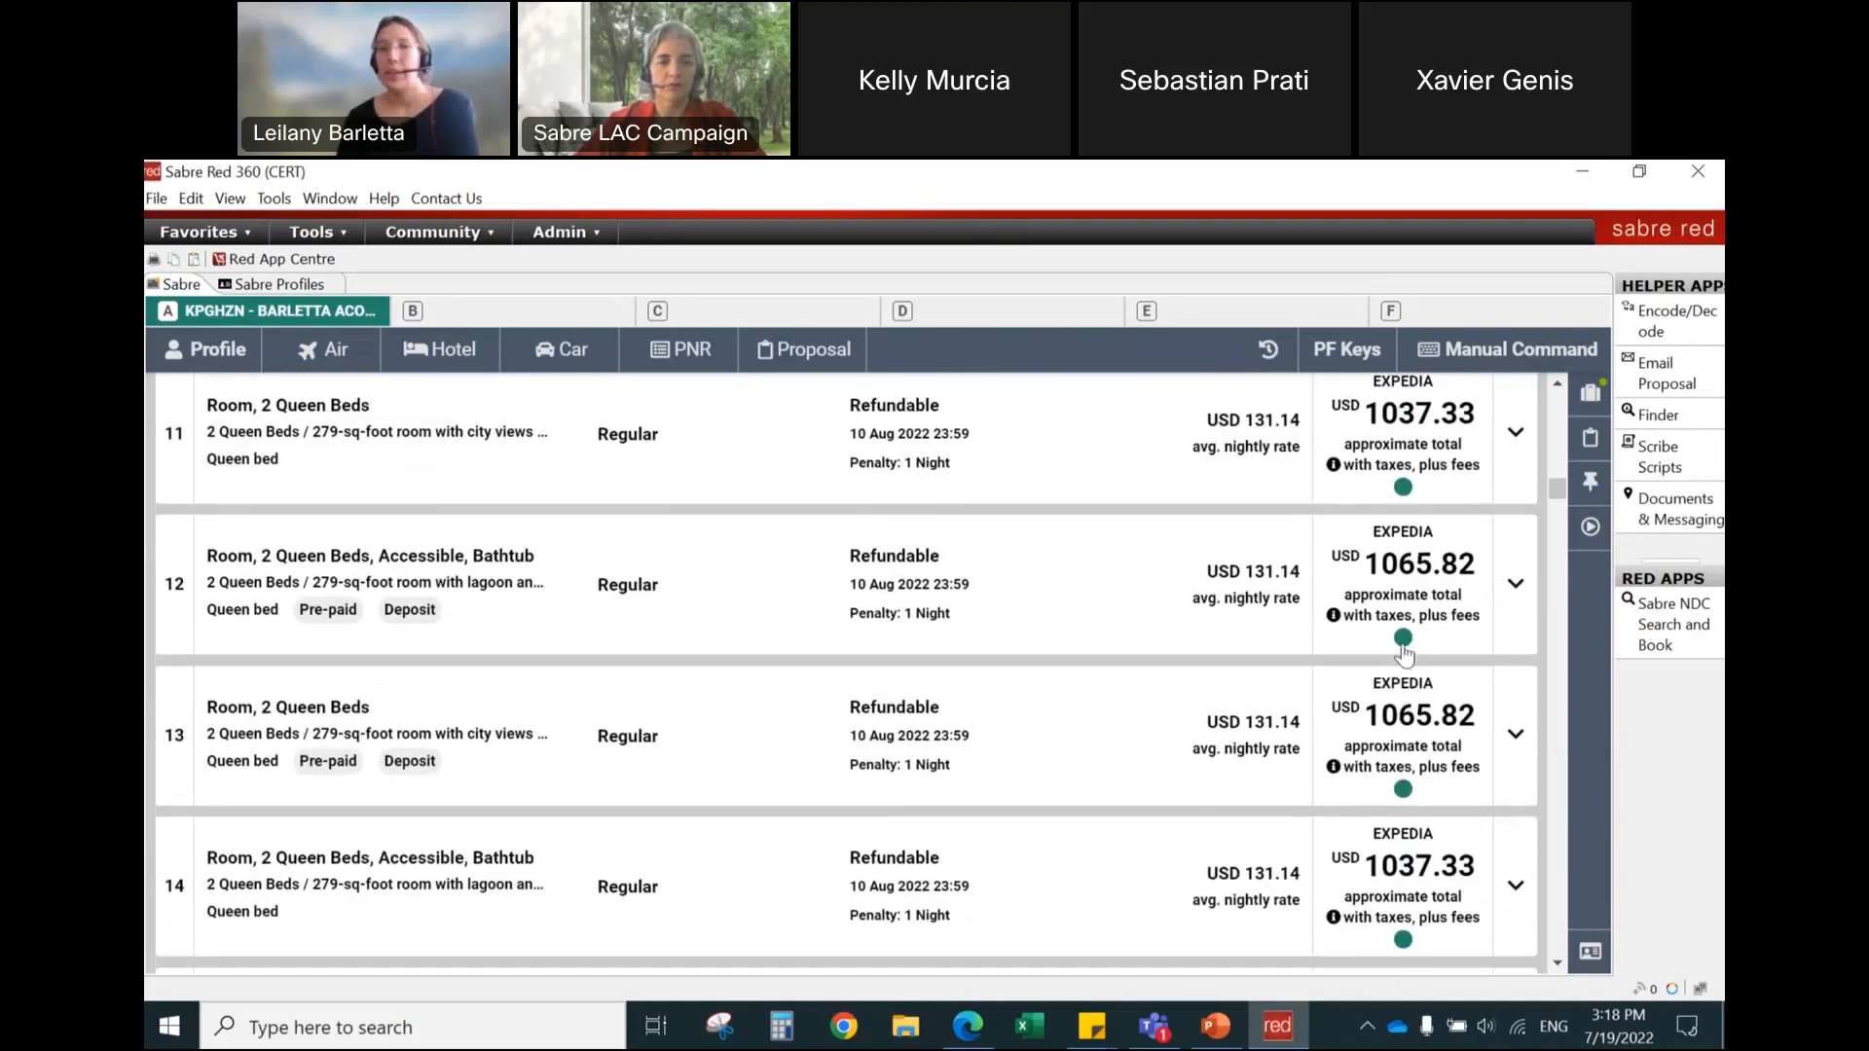
mouse_move(1405, 654)
scroll(1404, 654, down, 1)
scroll(1408, 654, up, 6)
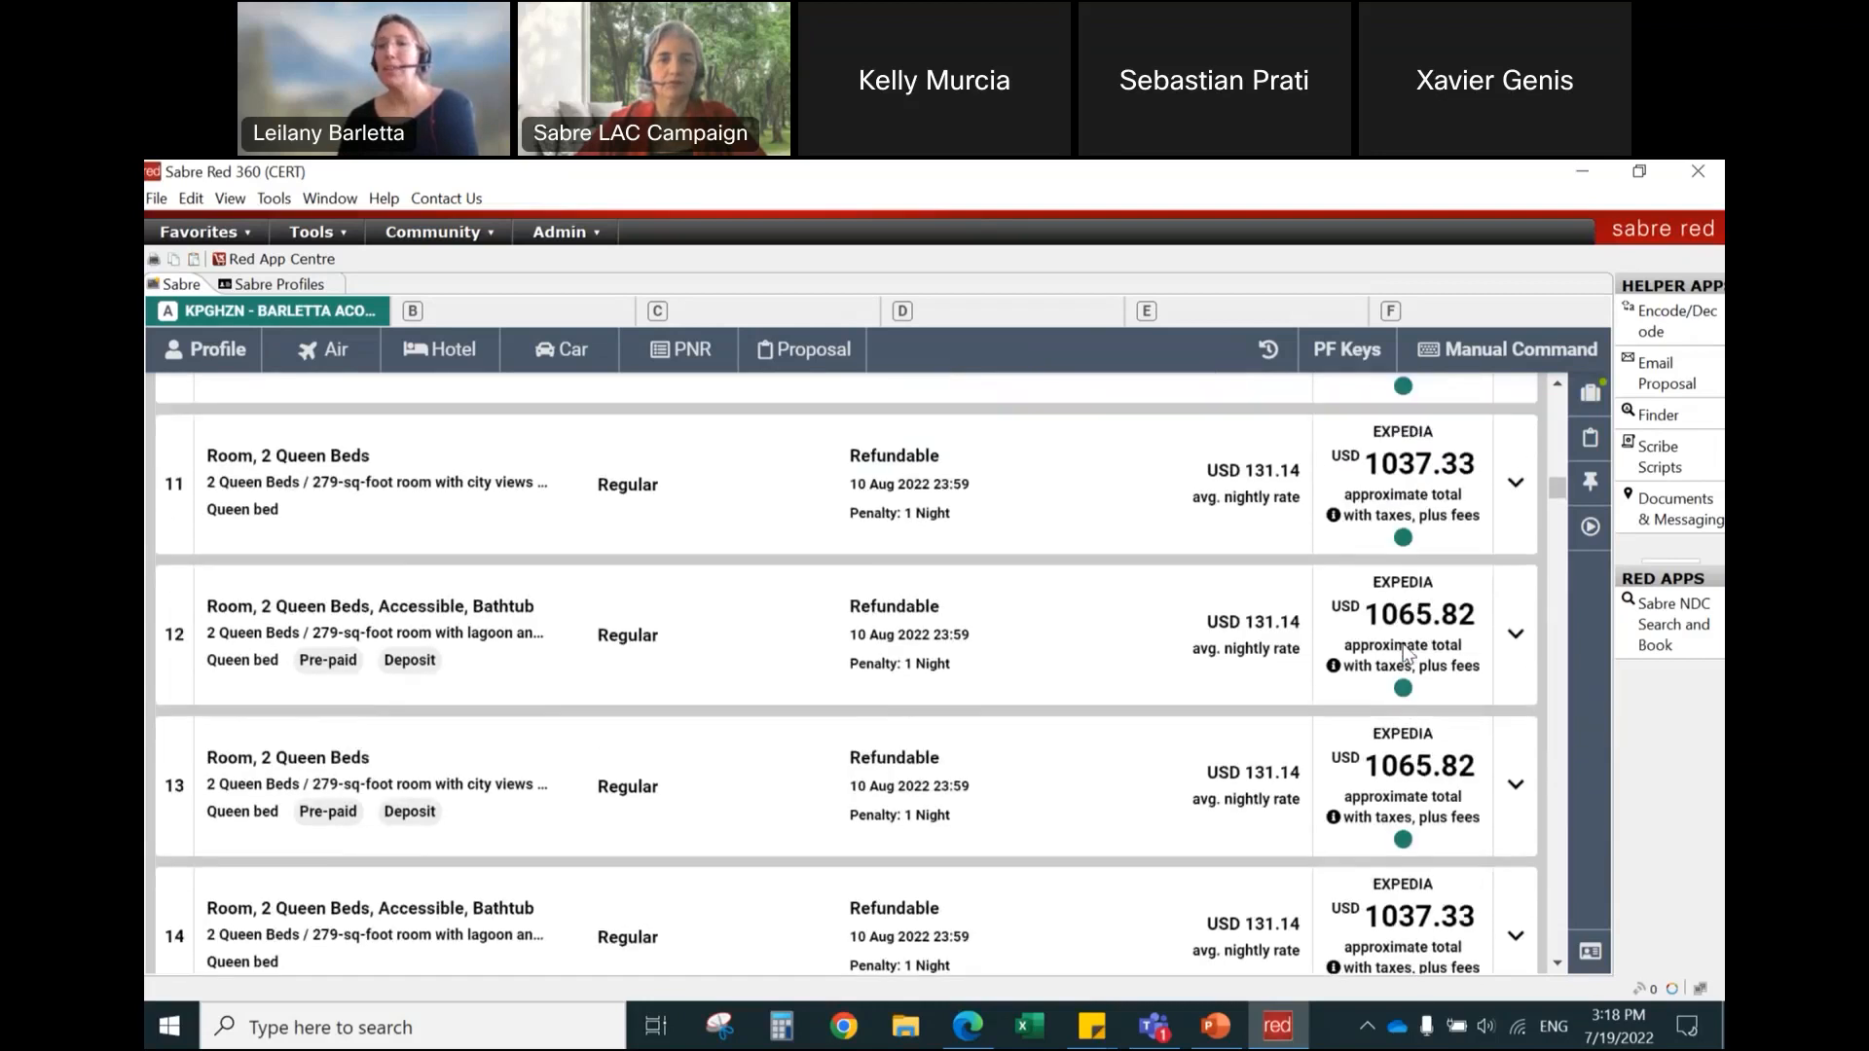
scroll(1388, 610, up, 3)
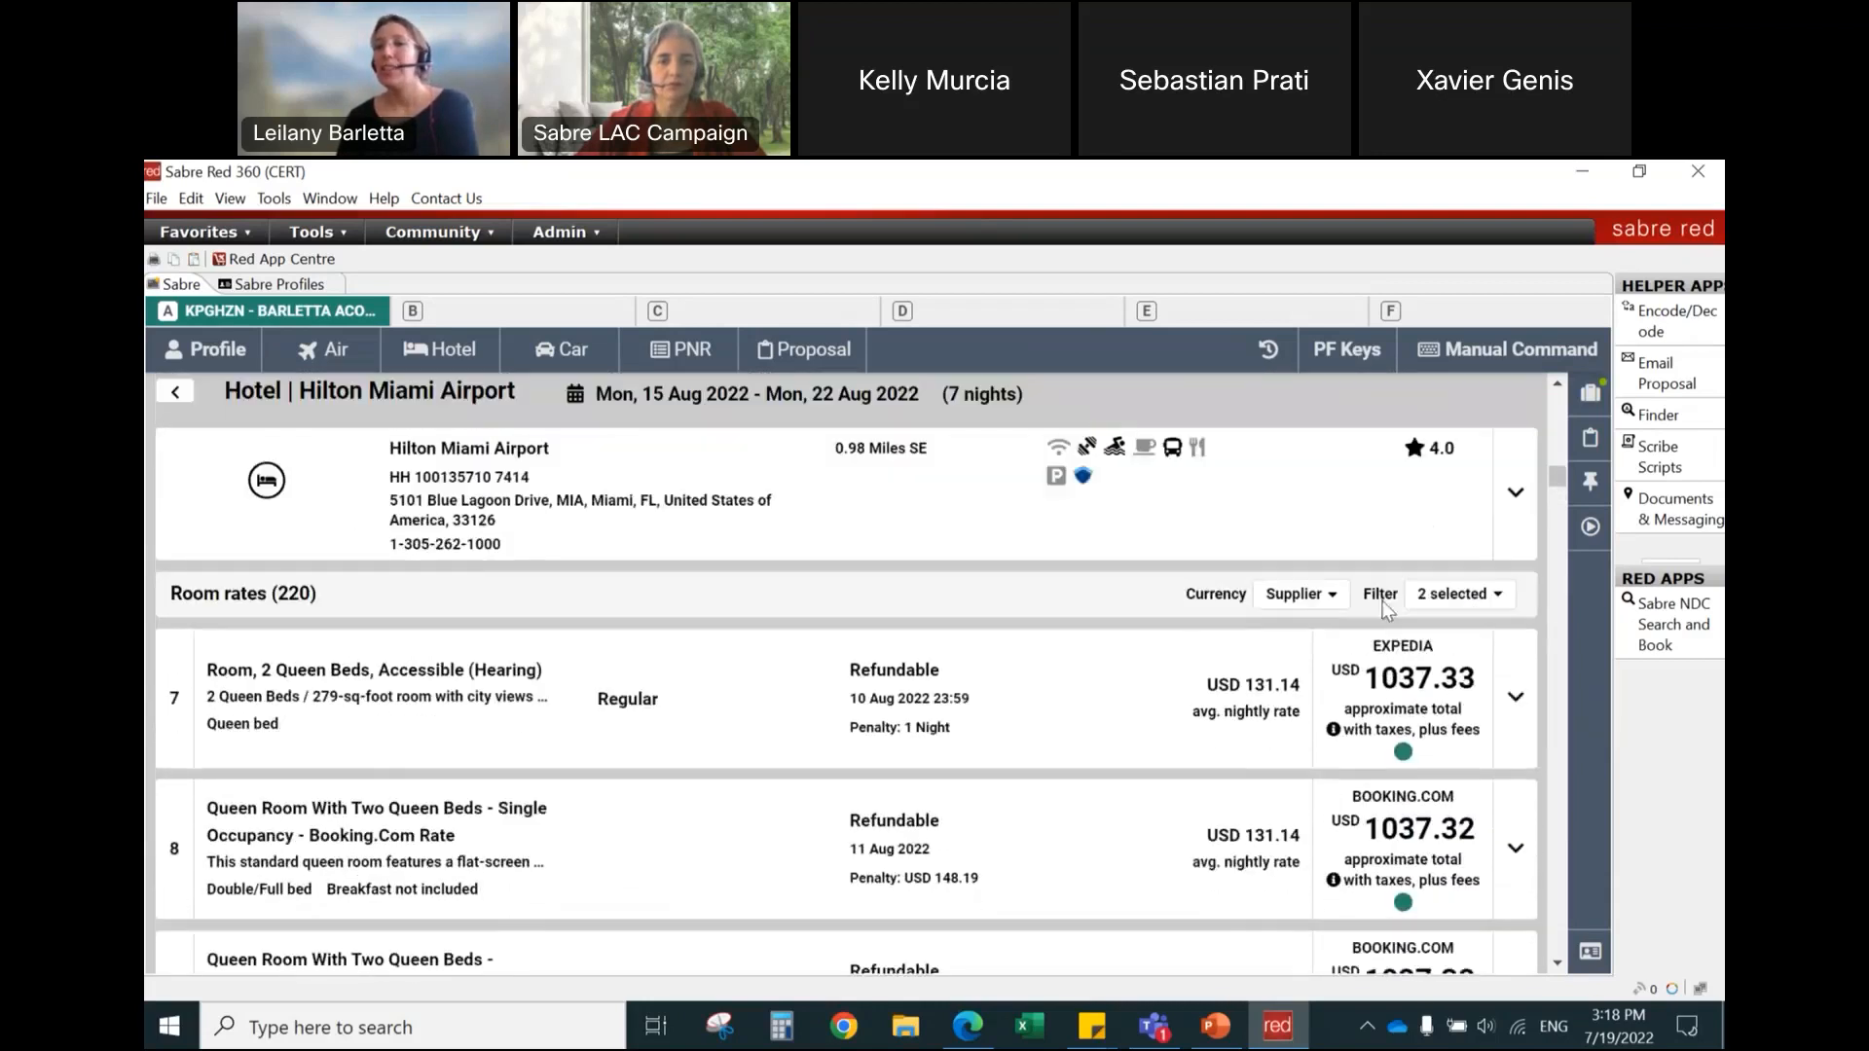
scroll(1397, 705, down, 1)
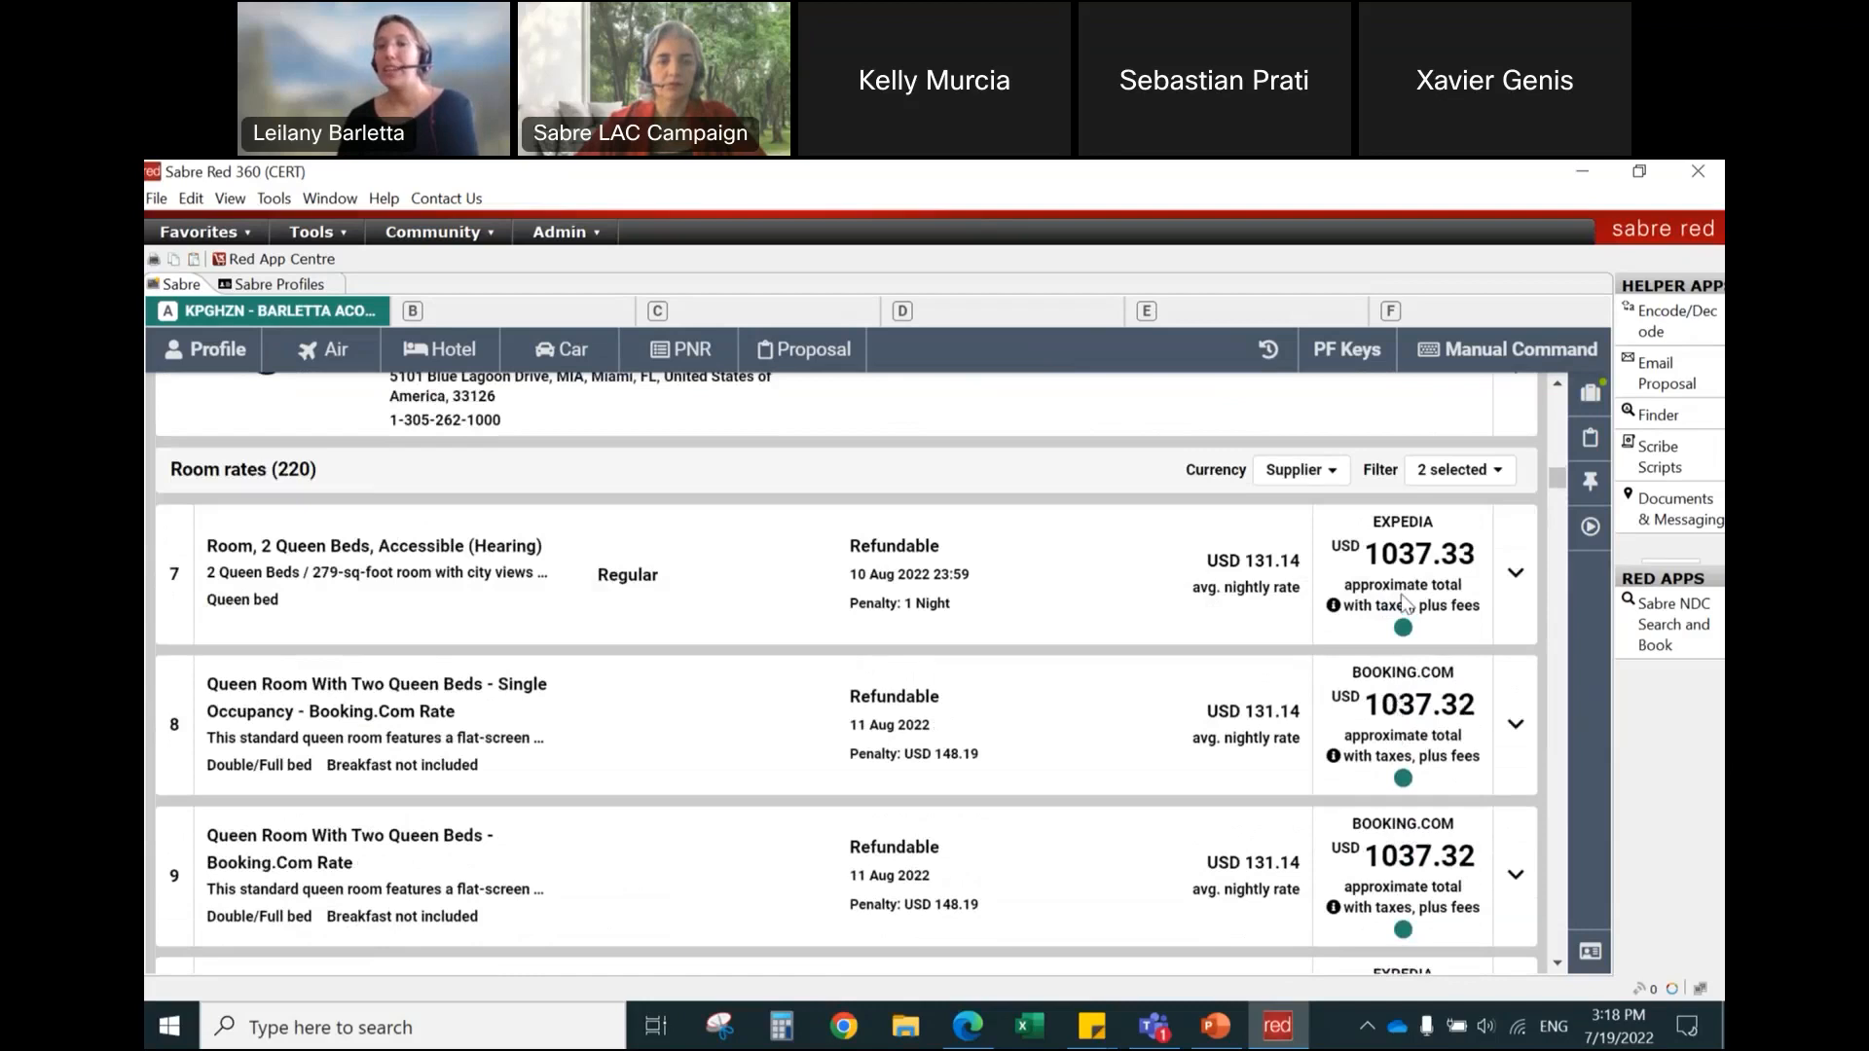
Step: Limit the room rates to BOOKING.COM as the only rate source and look through the resulting offers
click(1447, 481)
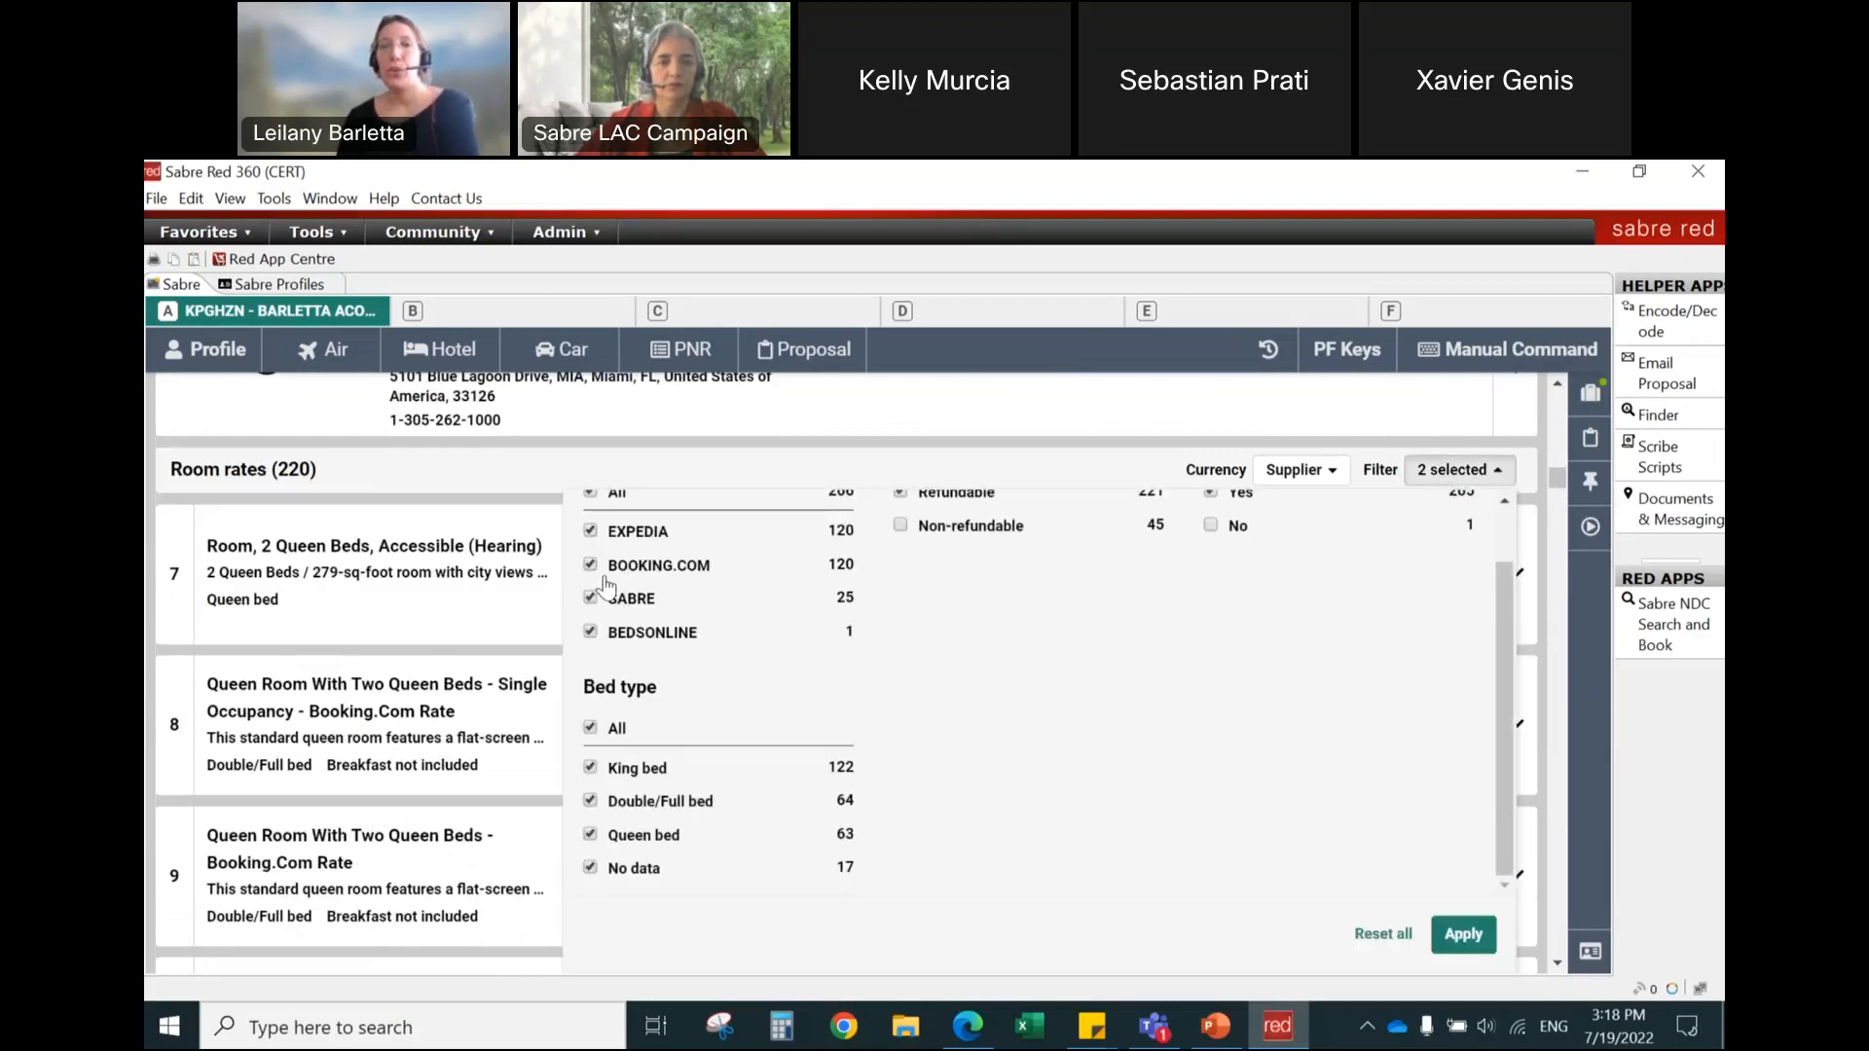
scroll(606, 589, up, 1)
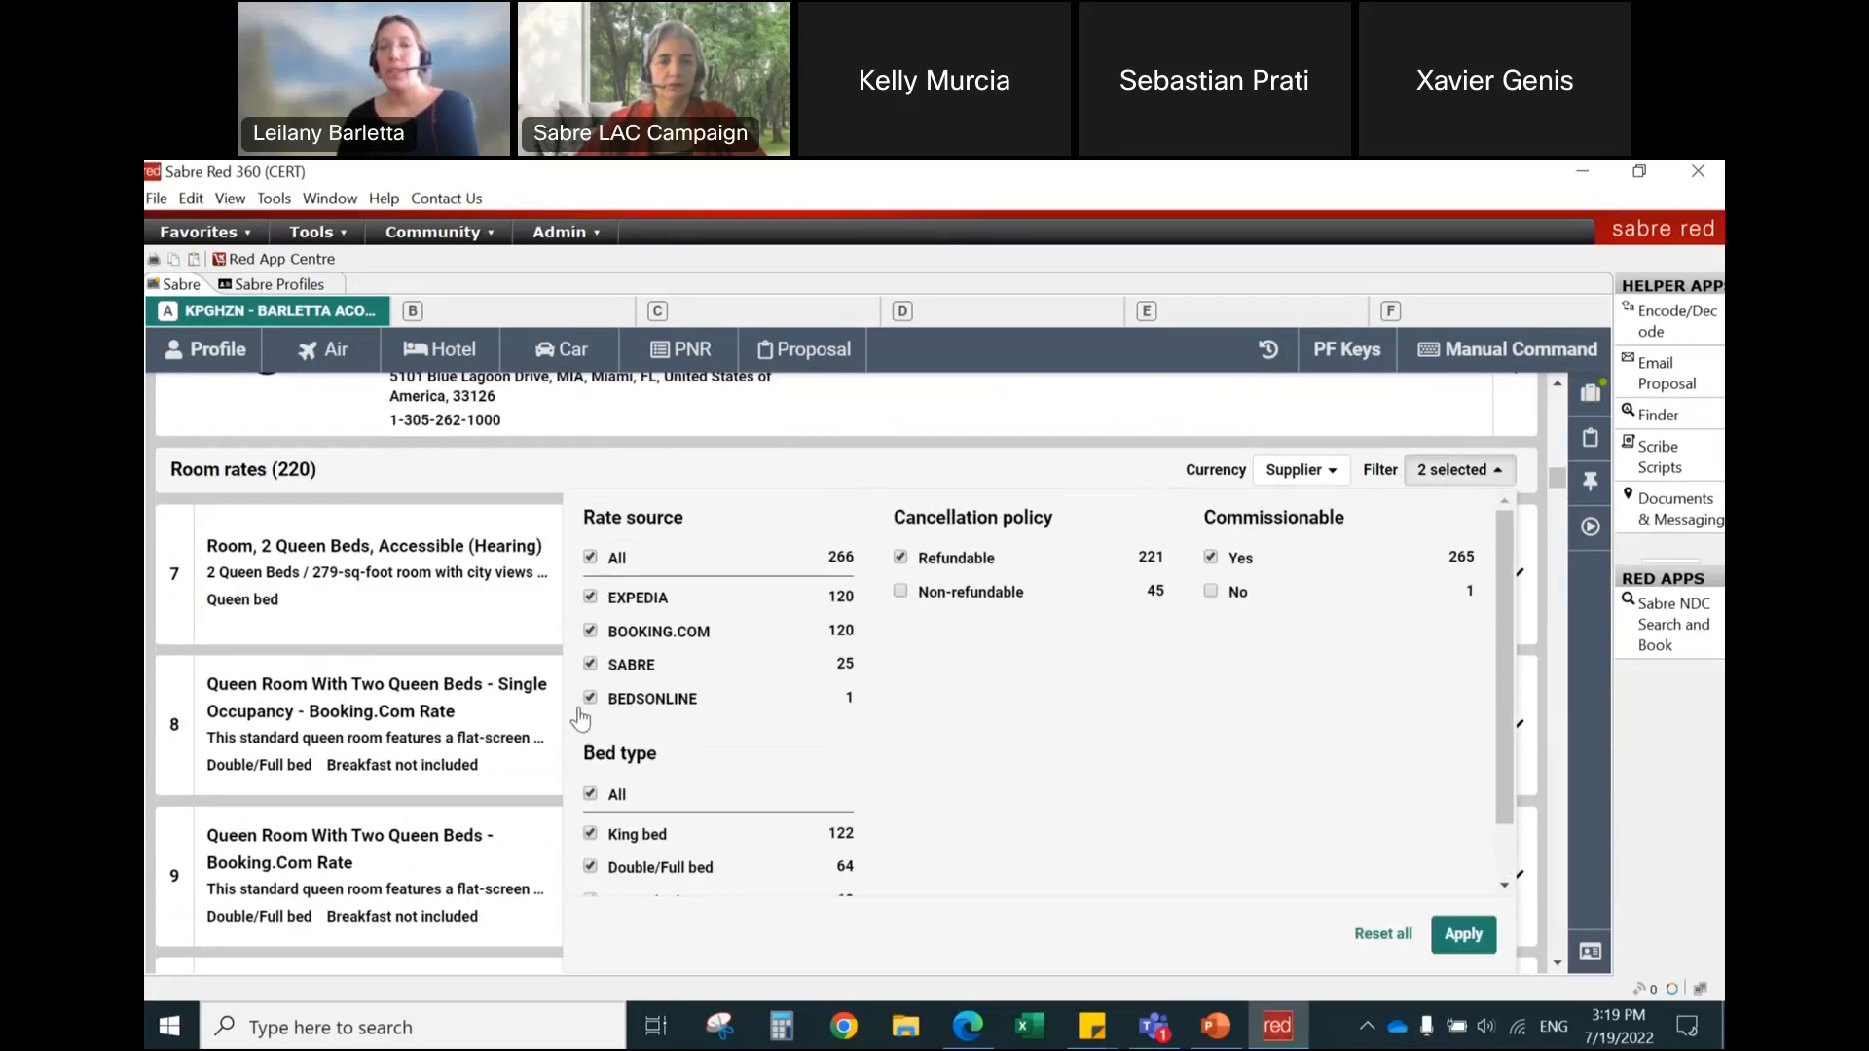
click(590, 558)
click(590, 633)
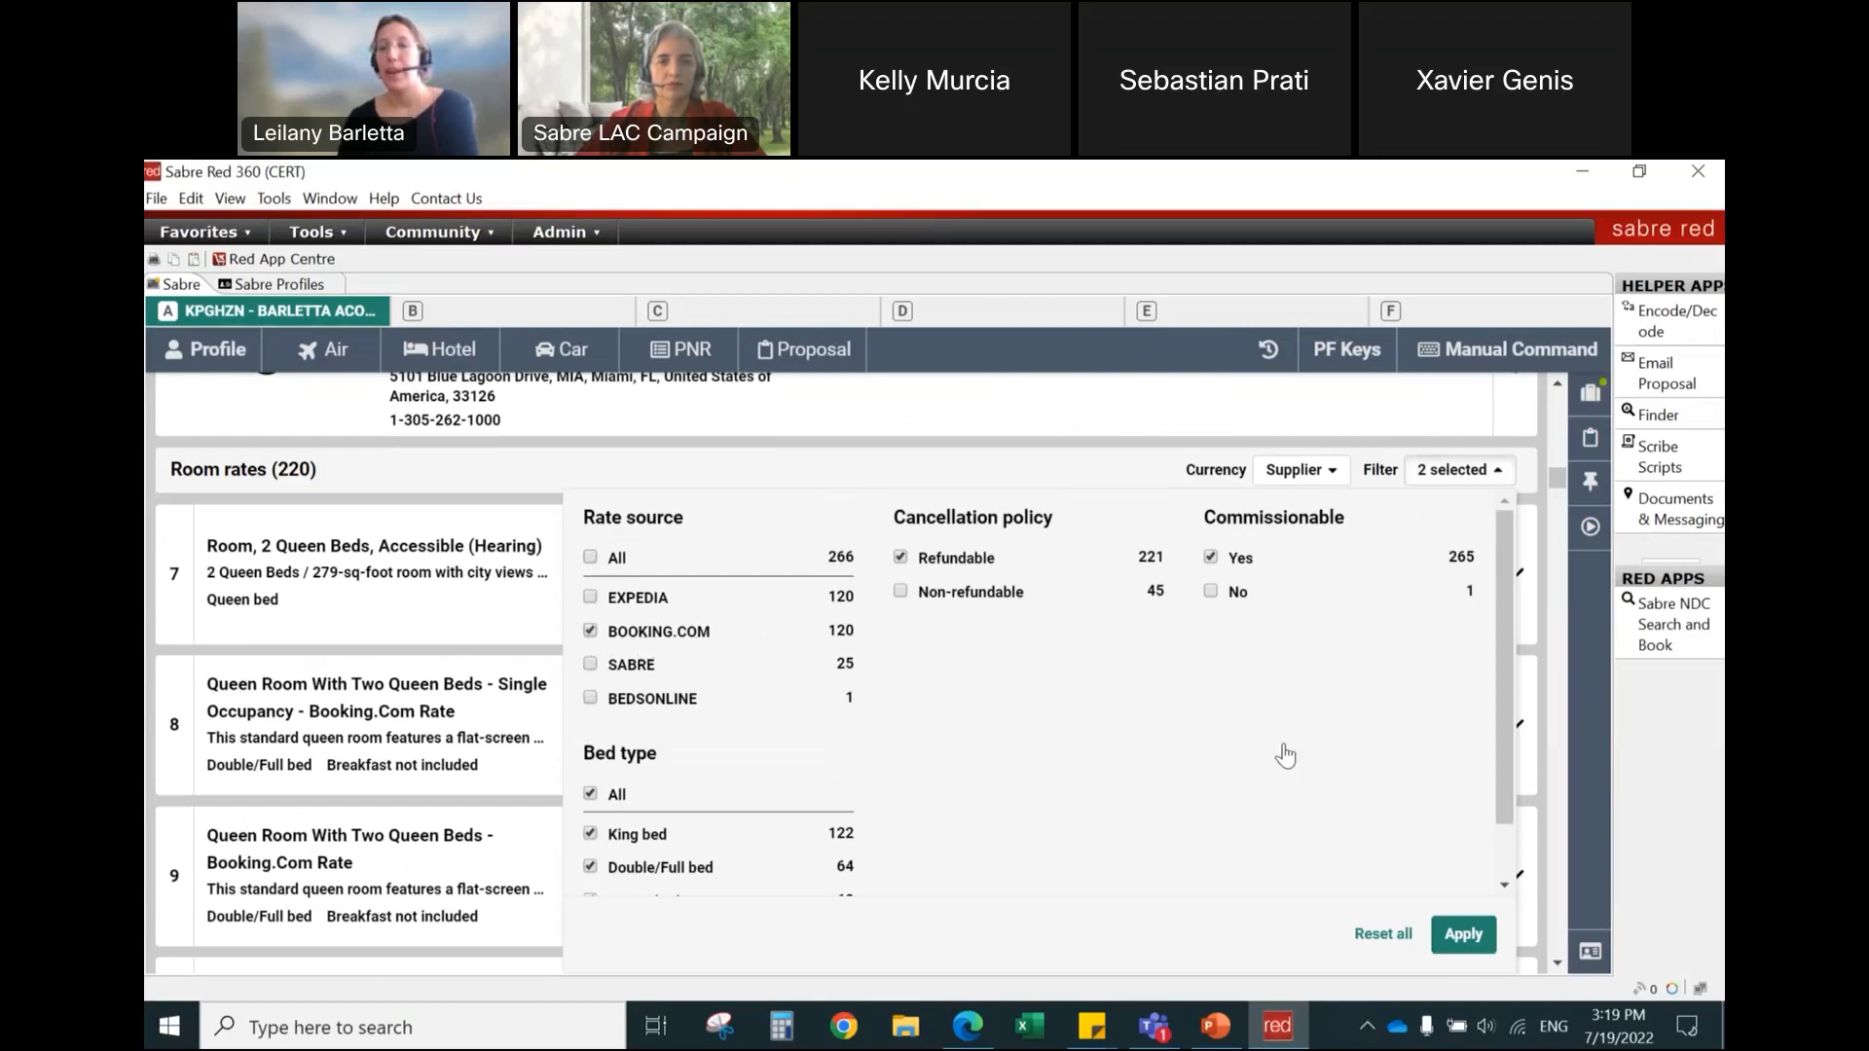
click(1463, 938)
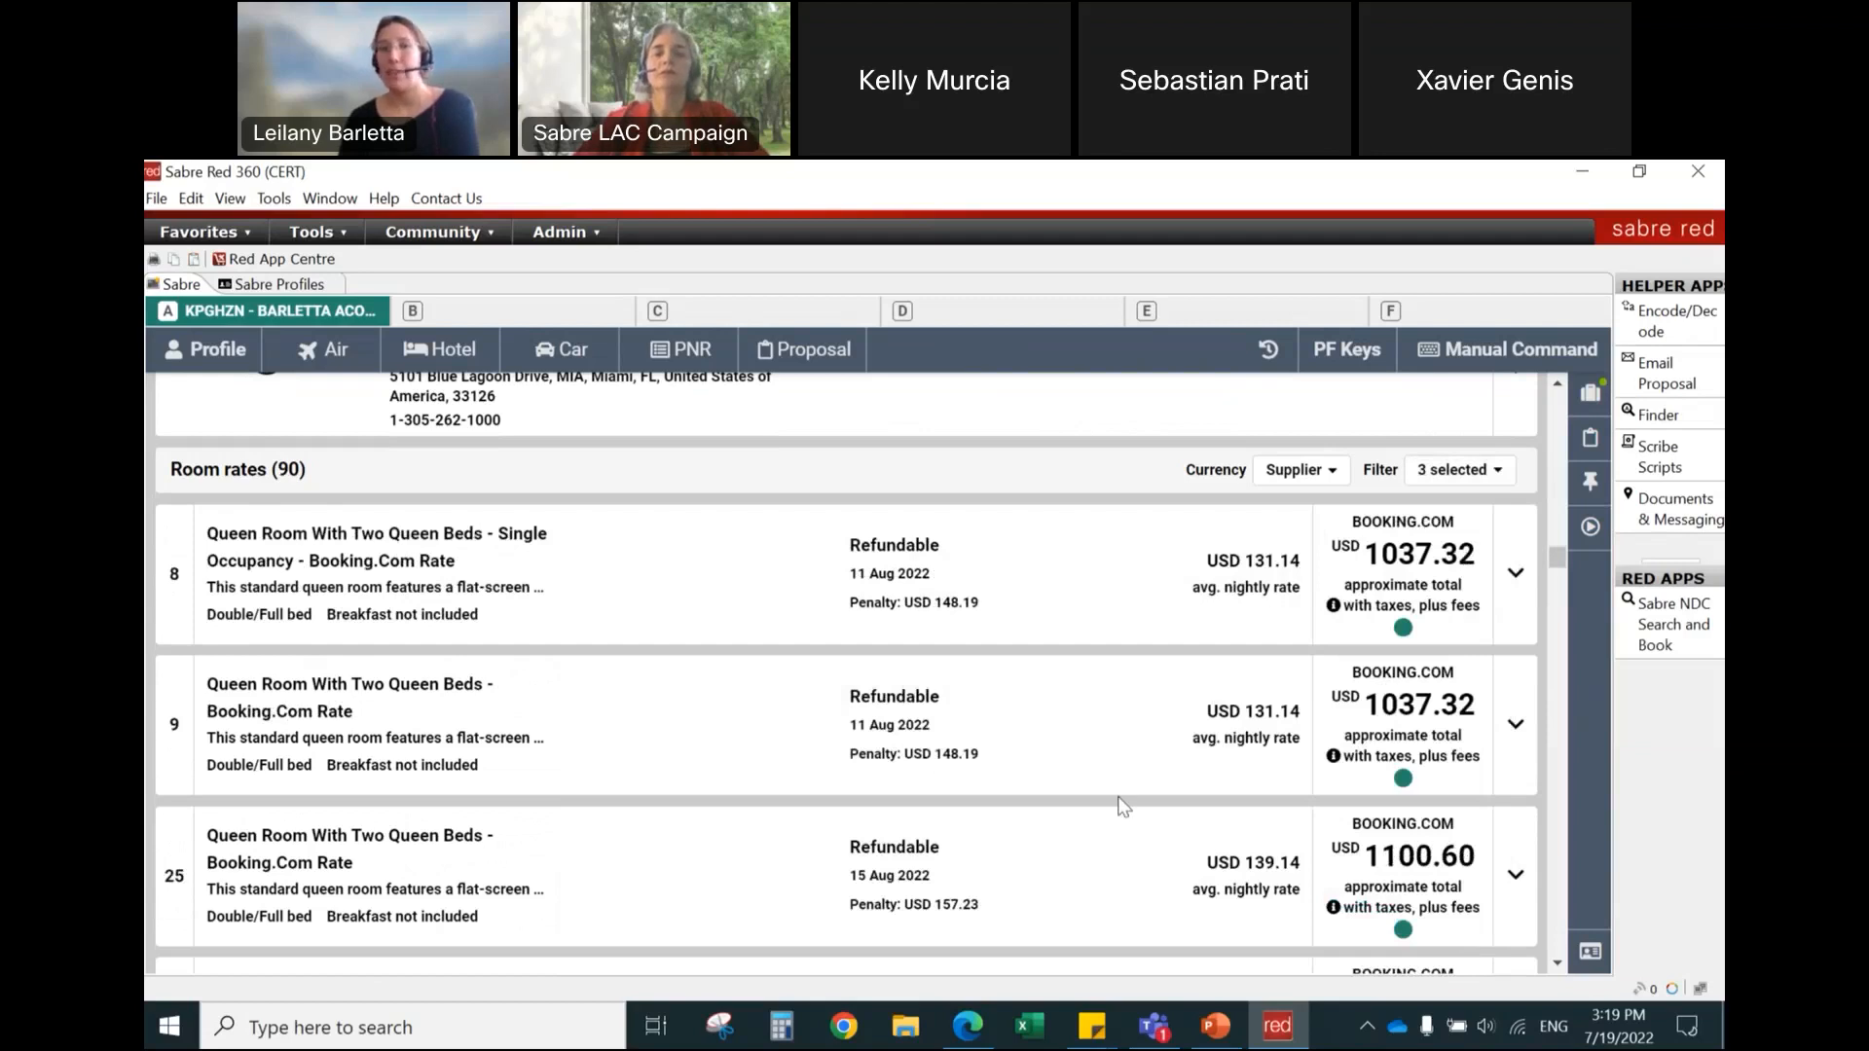
scroll(982, 787, down, 4)
scroll(979, 786, down, 5)
scroll(979, 786, up, 8)
scroll(978, 786, up, 2)
Step: Restore all rate sources in the room rate filter, keeping the refundable and commissionable selections
click(1454, 471)
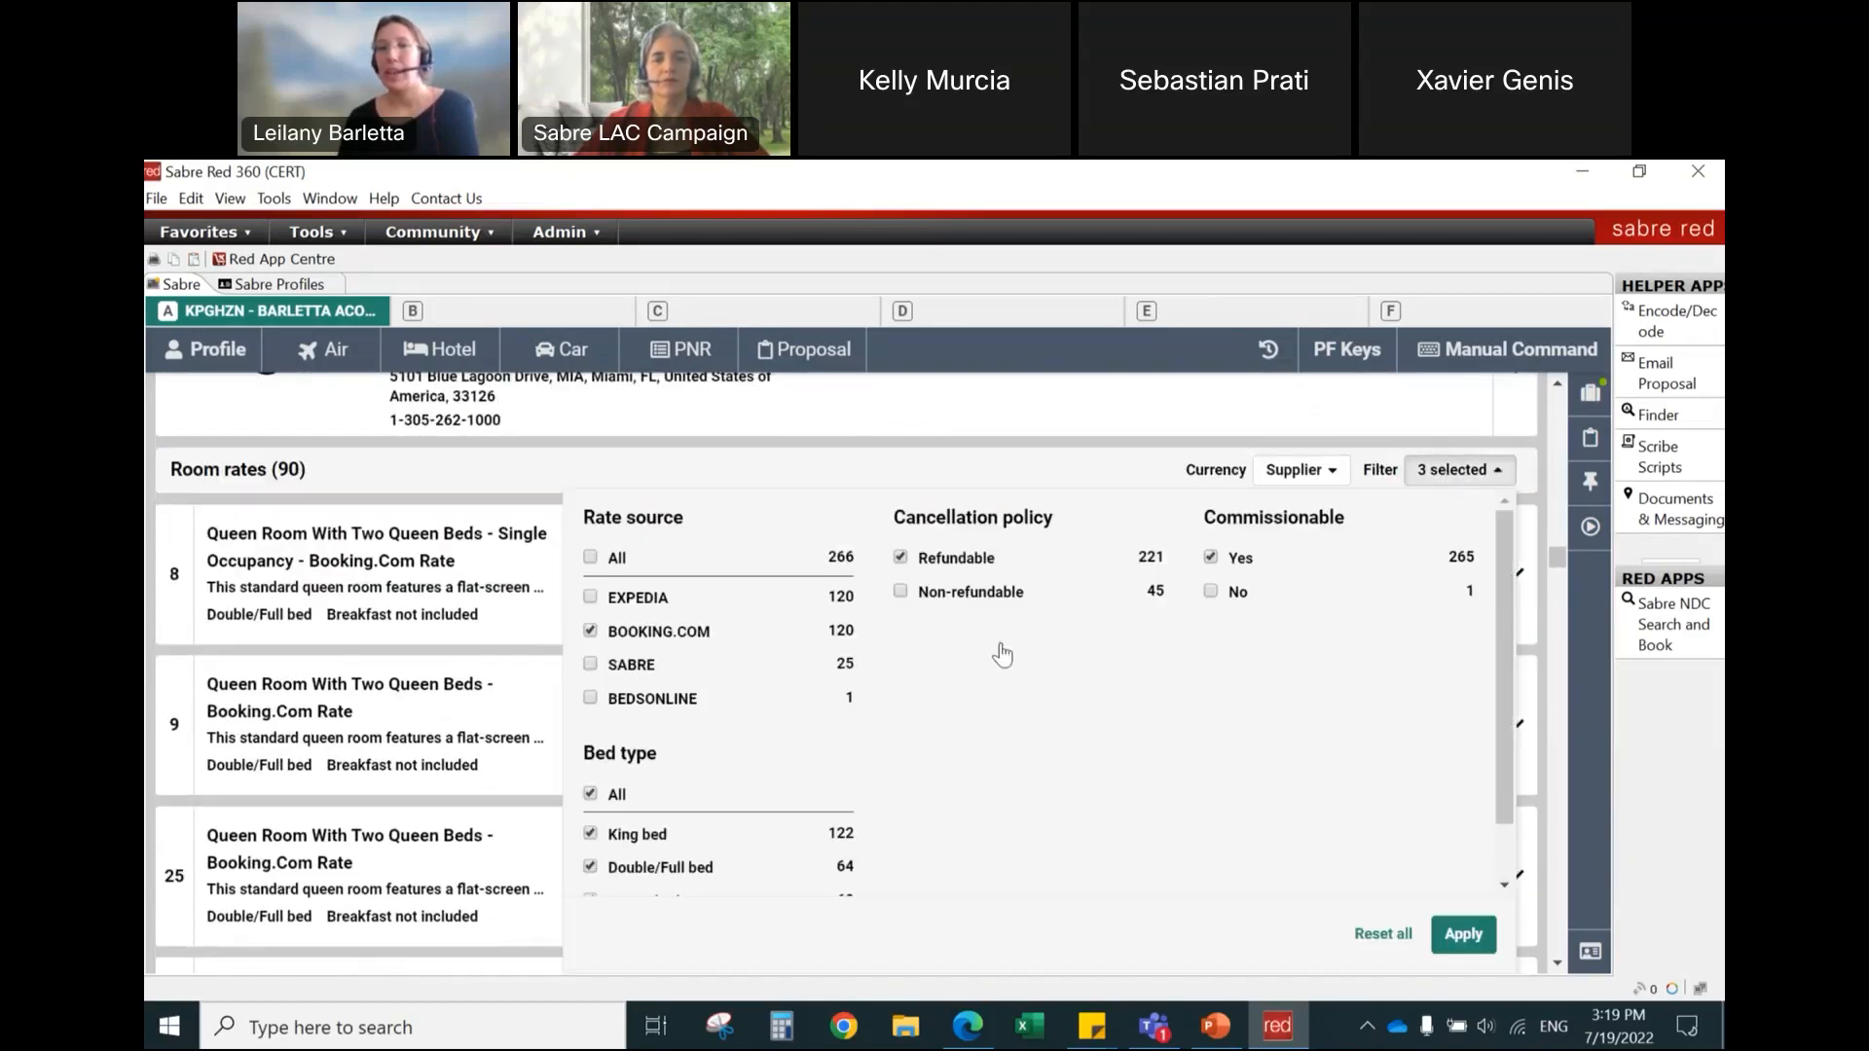
click(590, 558)
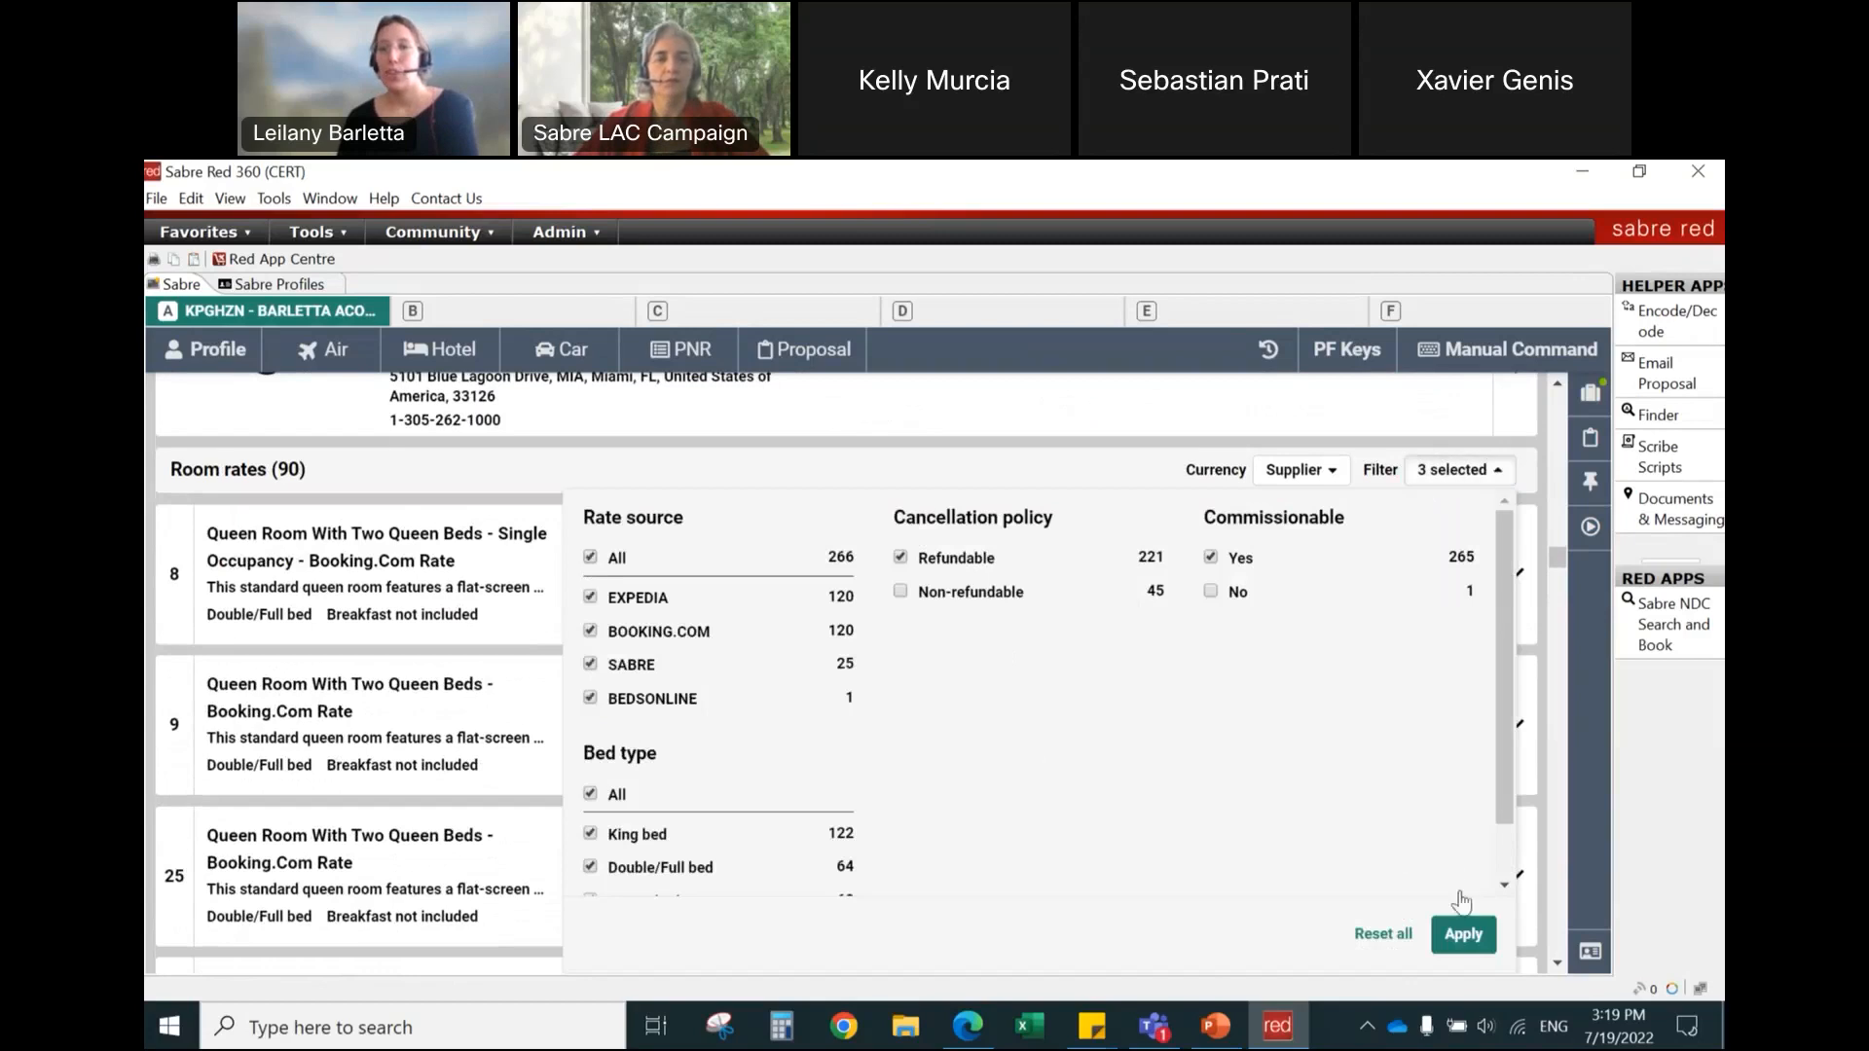
click(1462, 940)
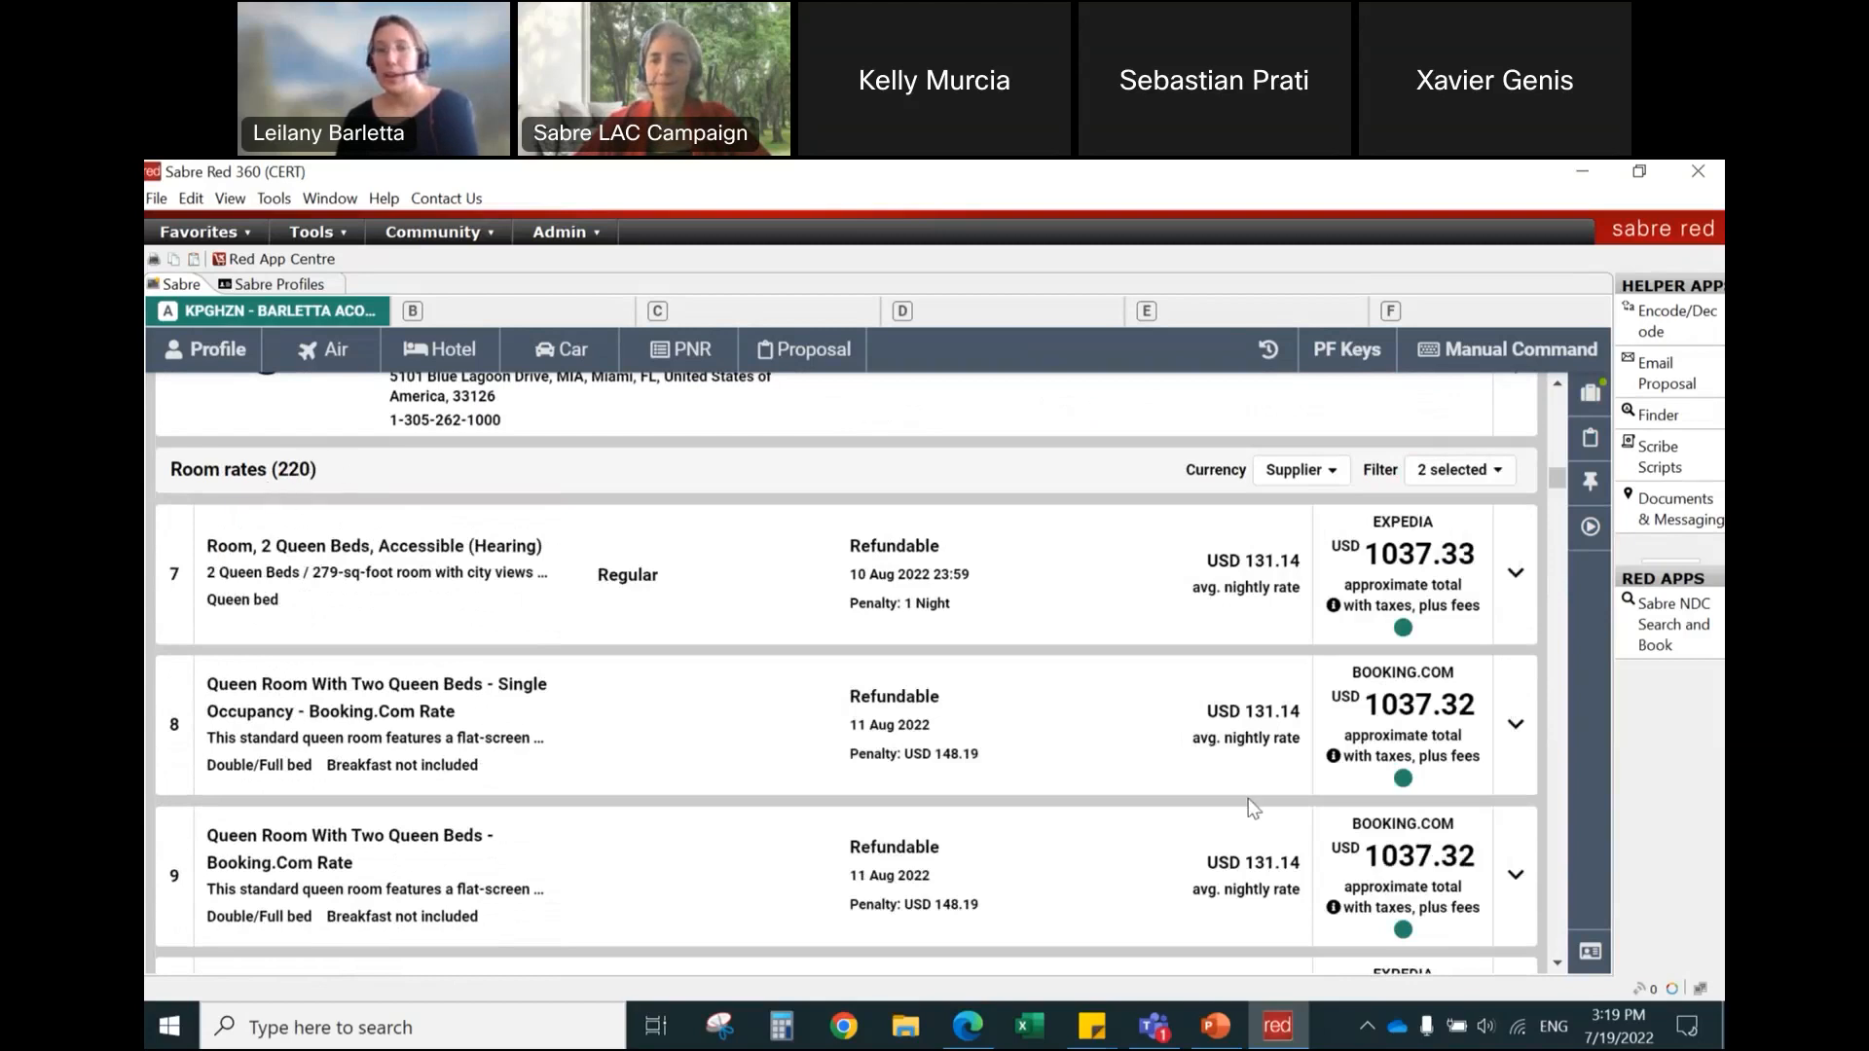
Step: Expand Expedia's pre-paid rate 10, Room, 2 Queen Beds, Accessible (Hearing), and review its taxes, room description and guarantee terms
scroll(1128, 795, down, 1)
scroll(1125, 789, down, 3)
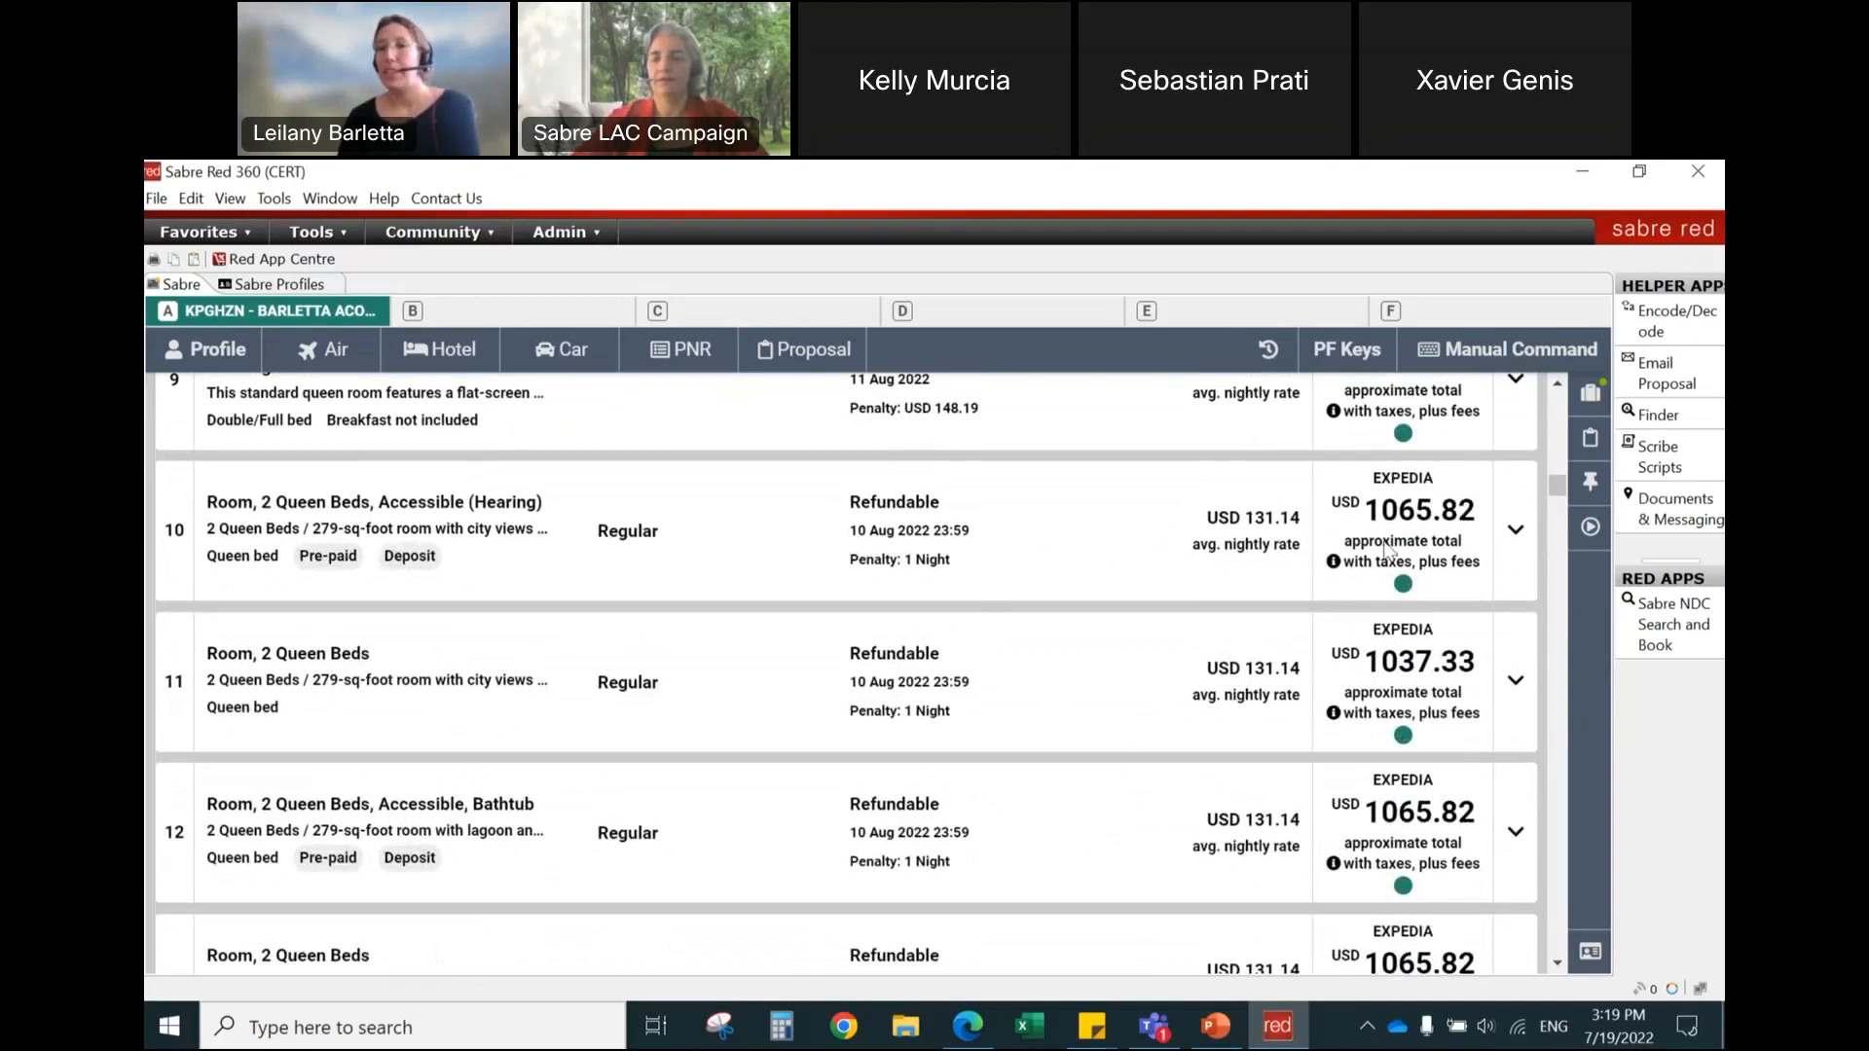
click(1510, 536)
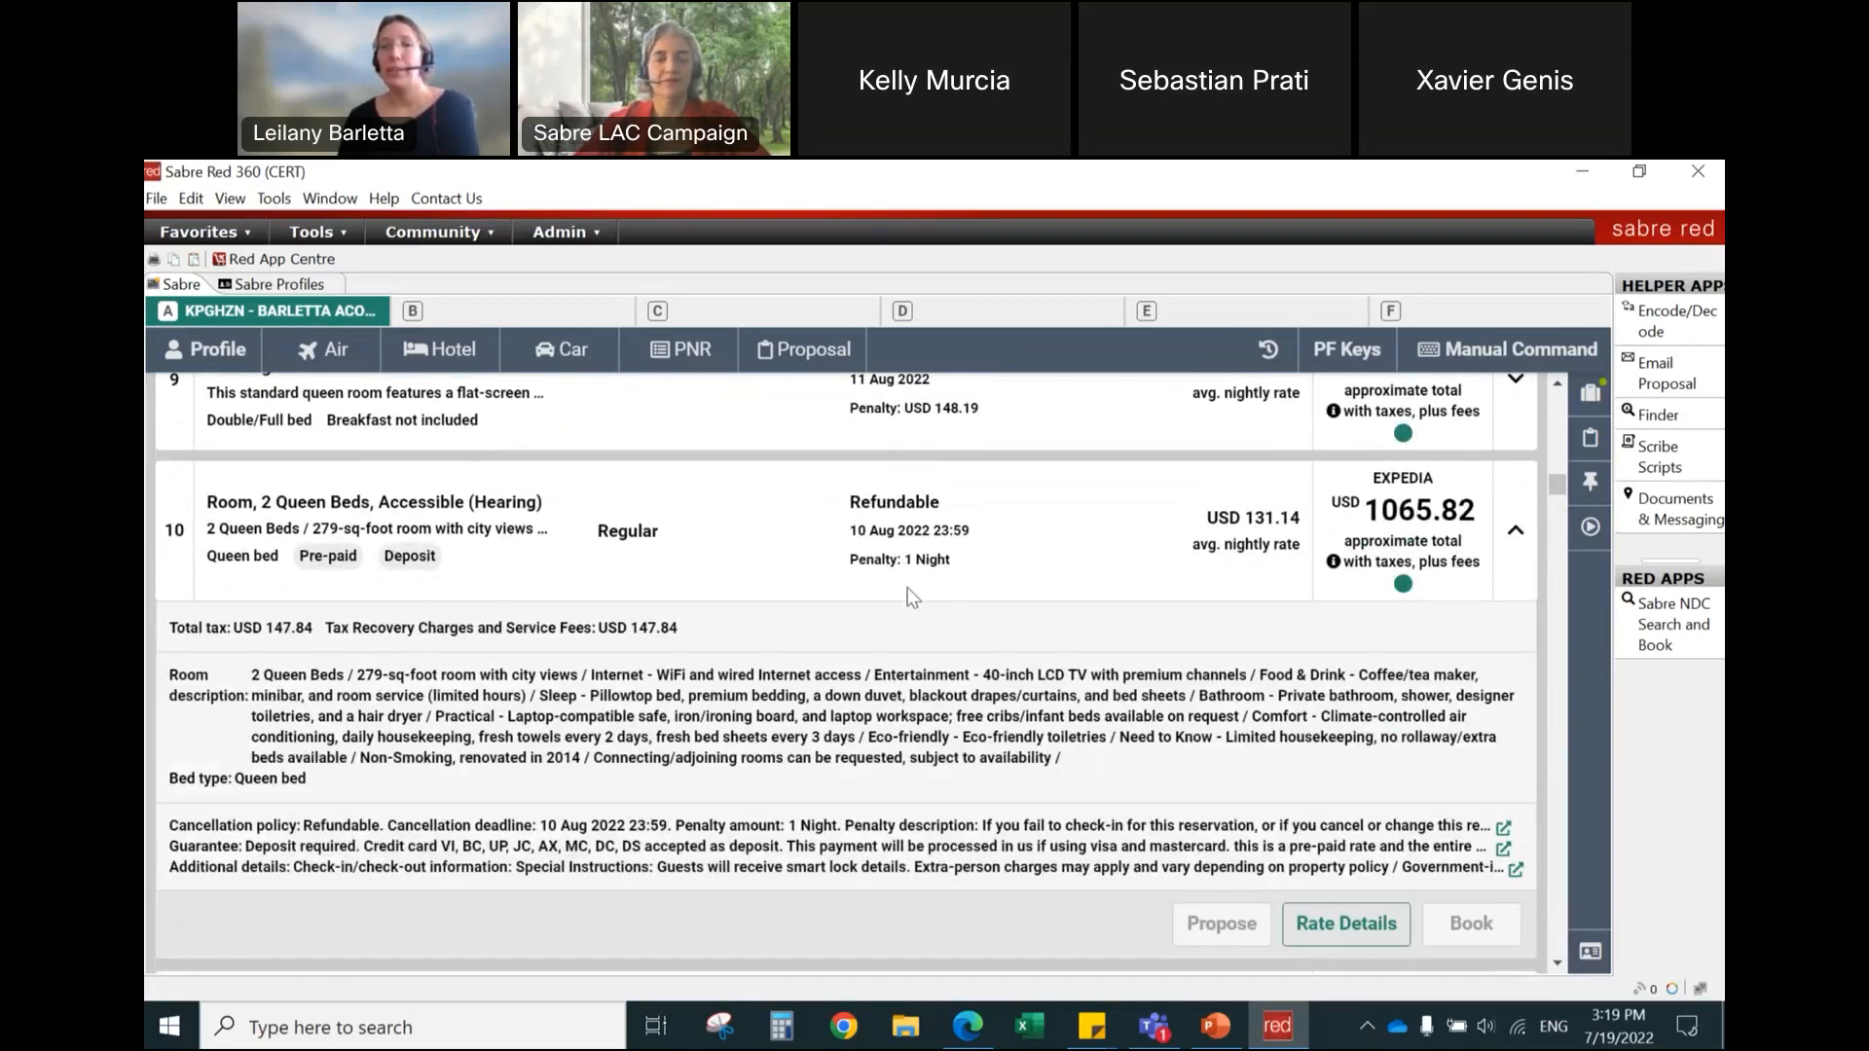
scroll(911, 595, down, 1)
drag(168, 503, 697, 503)
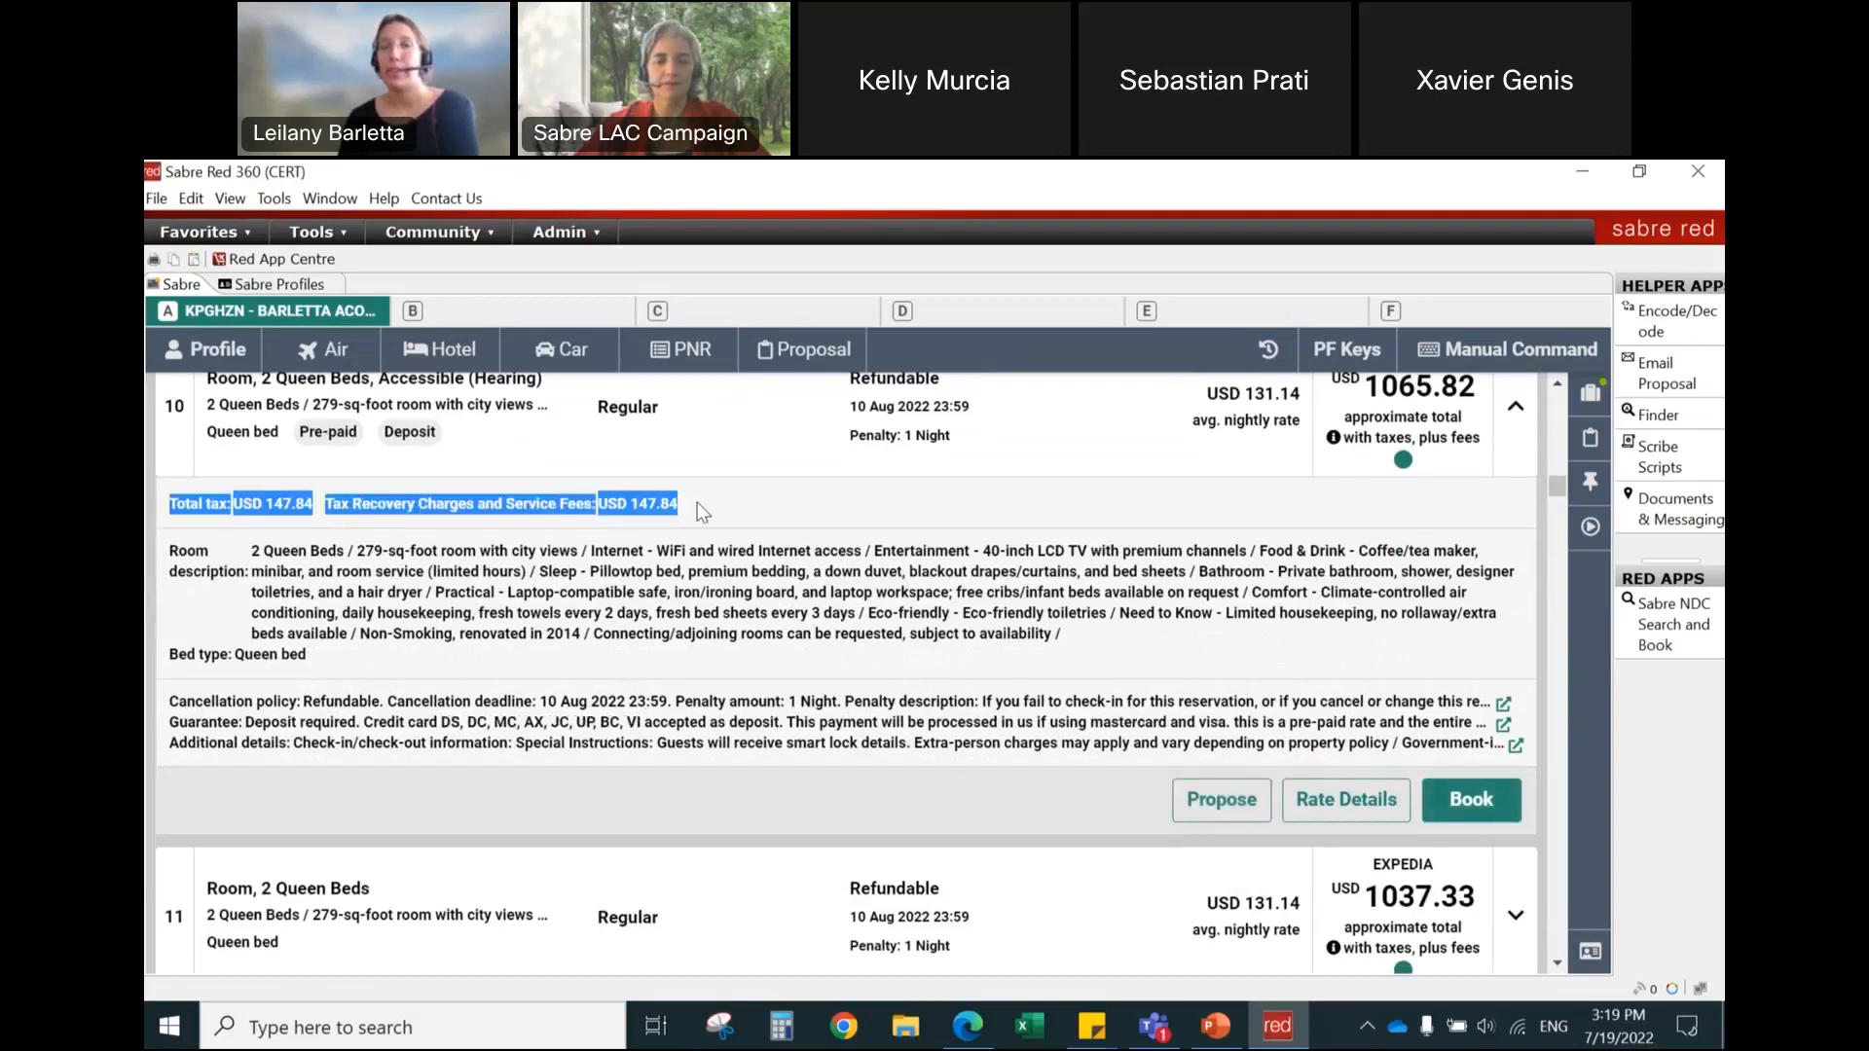
click(697, 503)
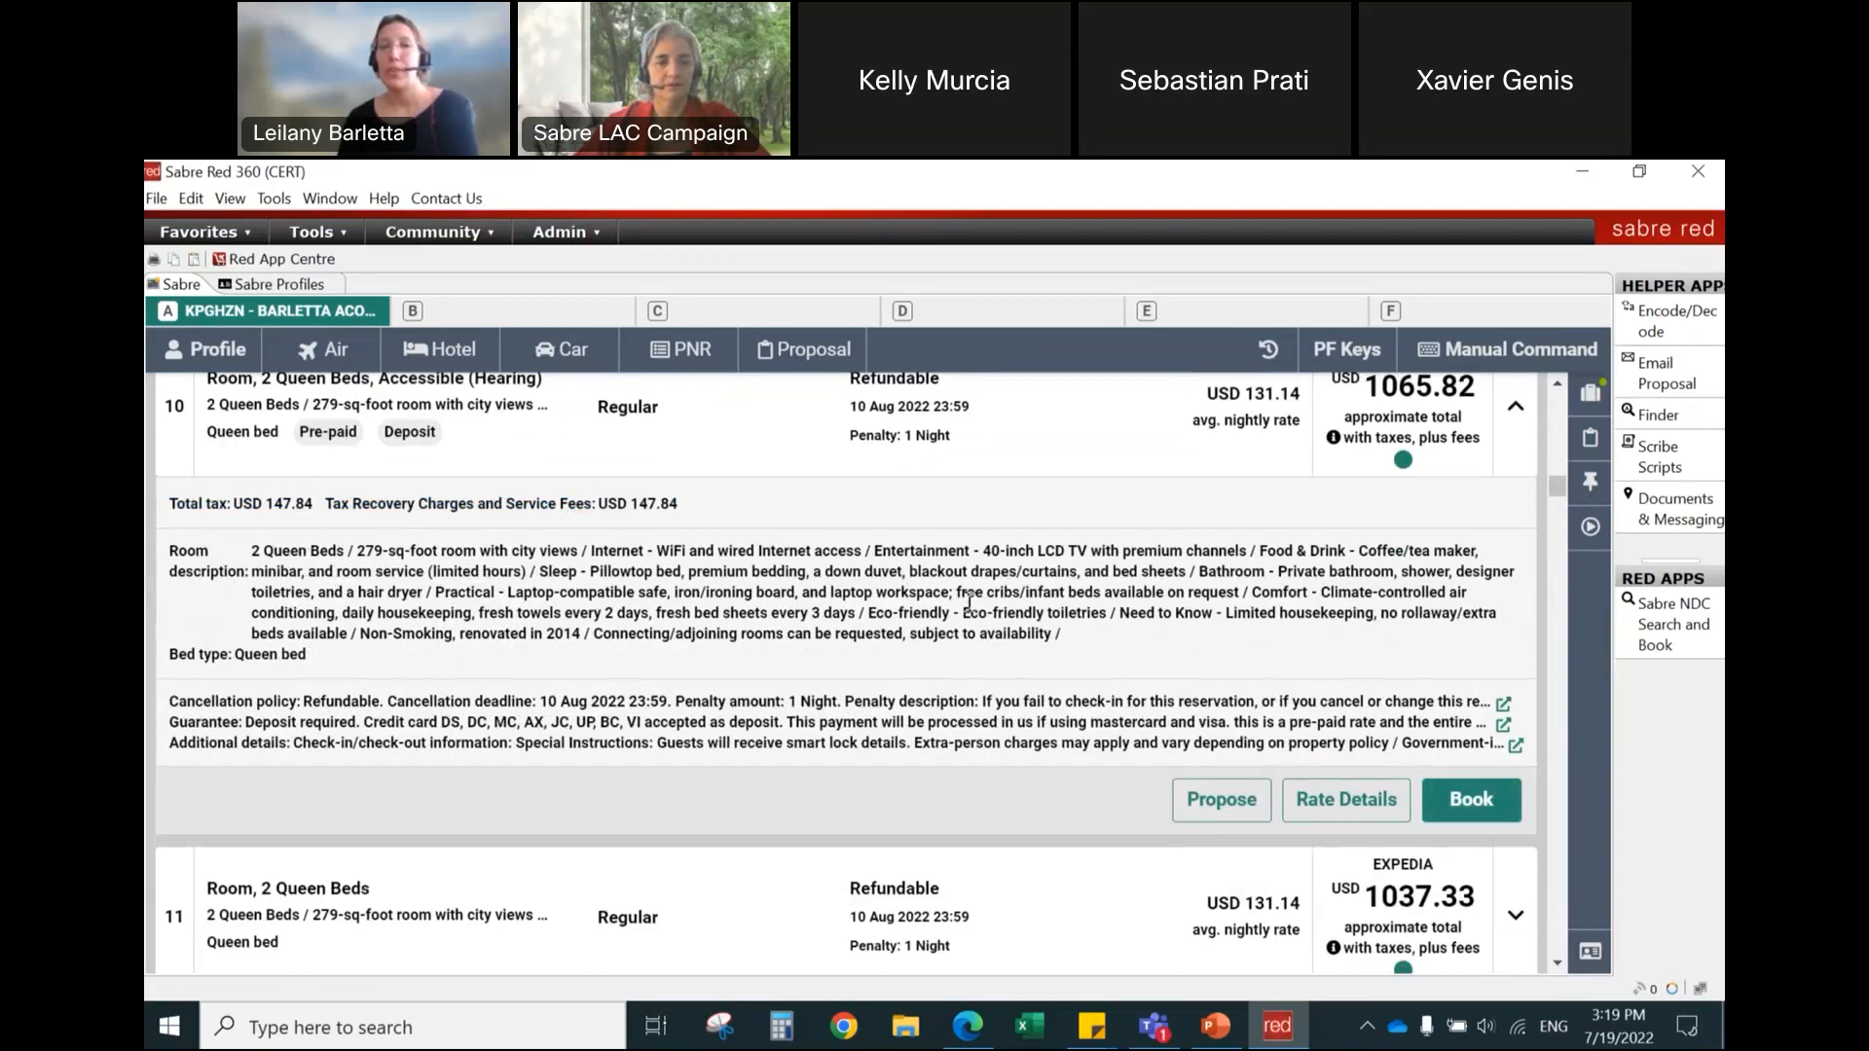
scroll(969, 601, down, 1)
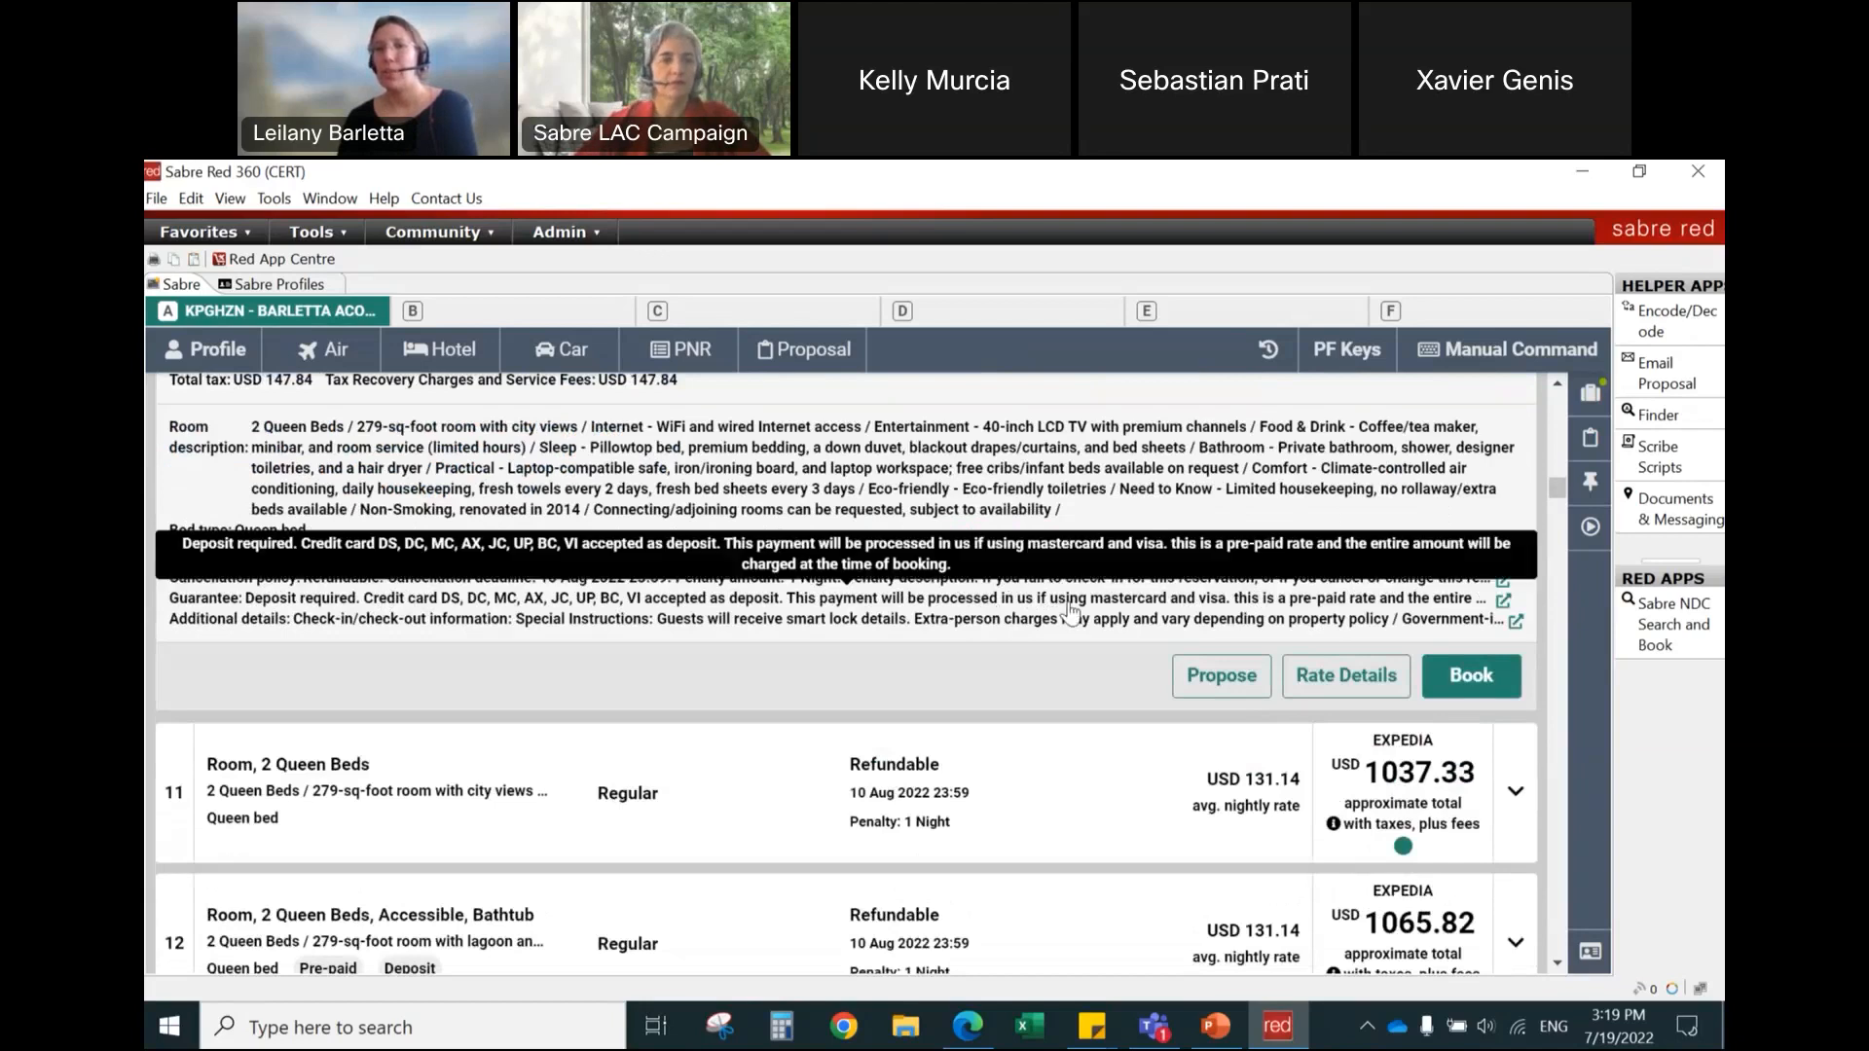
Step: Open the full rate details for rate 10 and read its price breakdown, guarantee, cancellation policy and miscellaneous information
click(1346, 674)
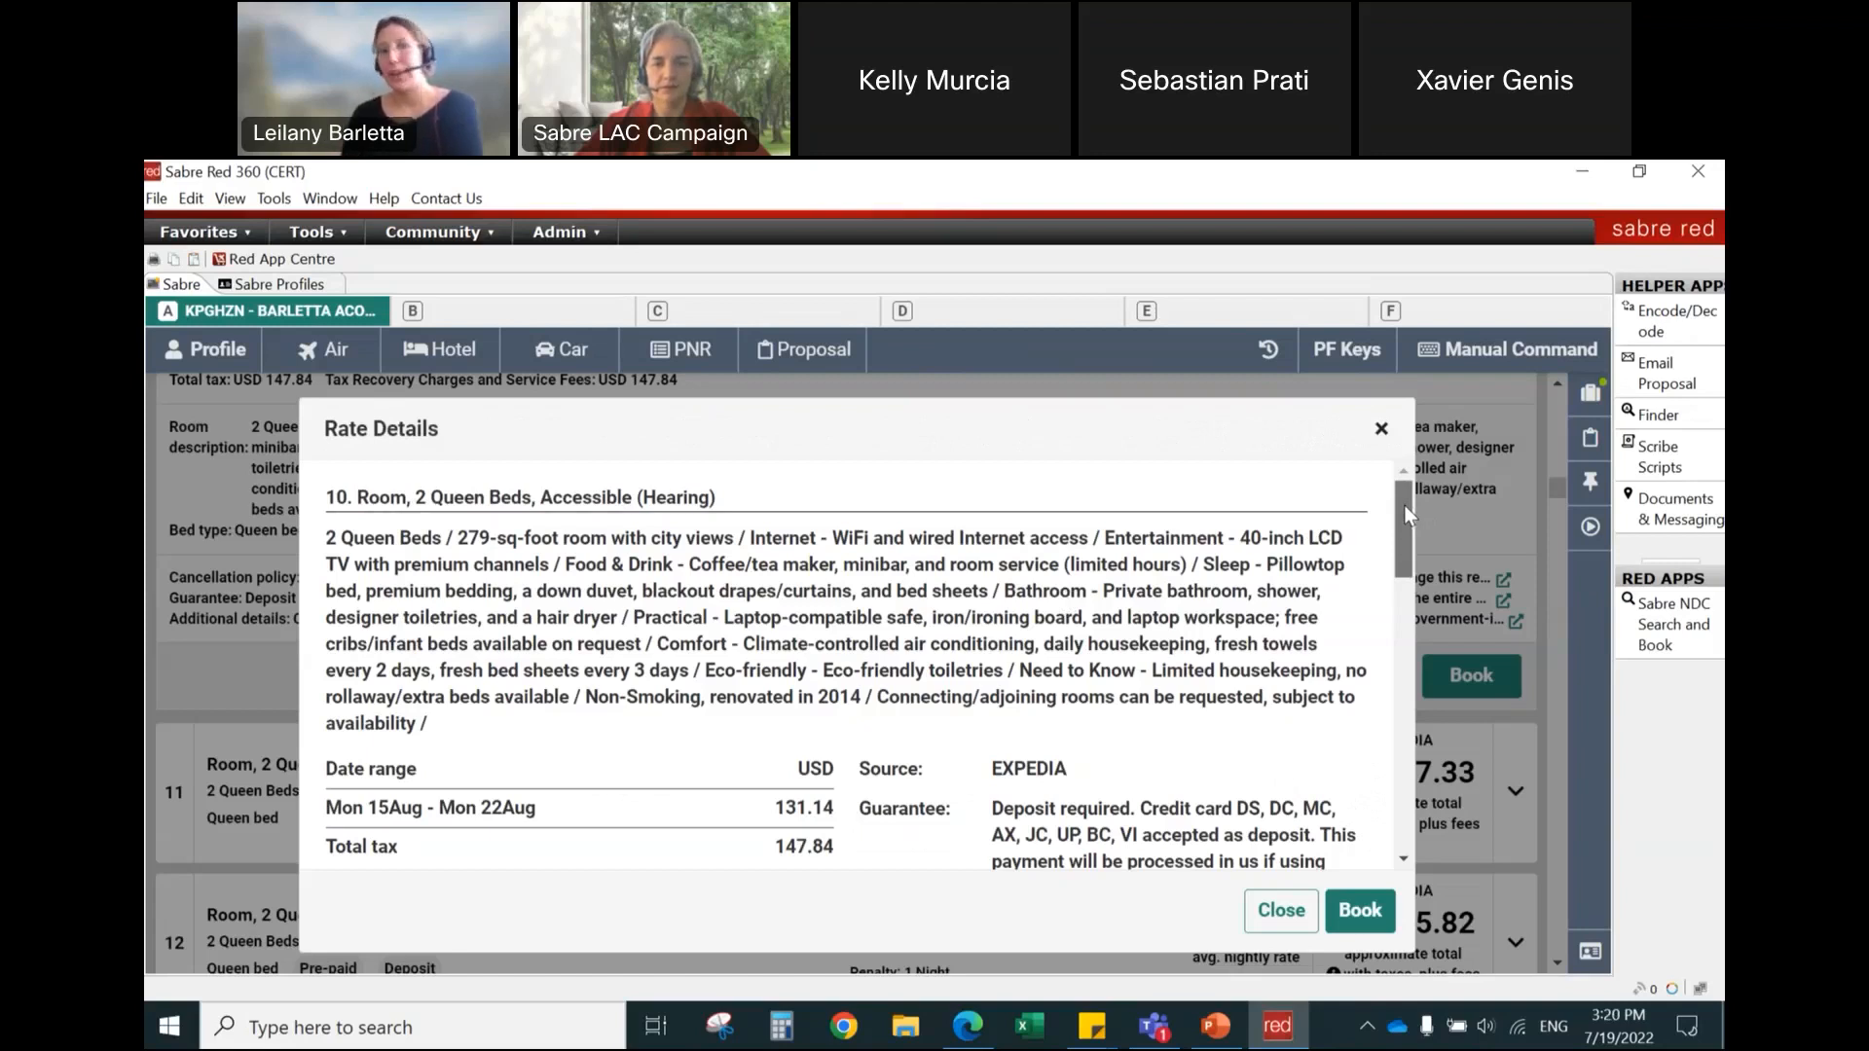
drag(1403, 505, 1405, 557)
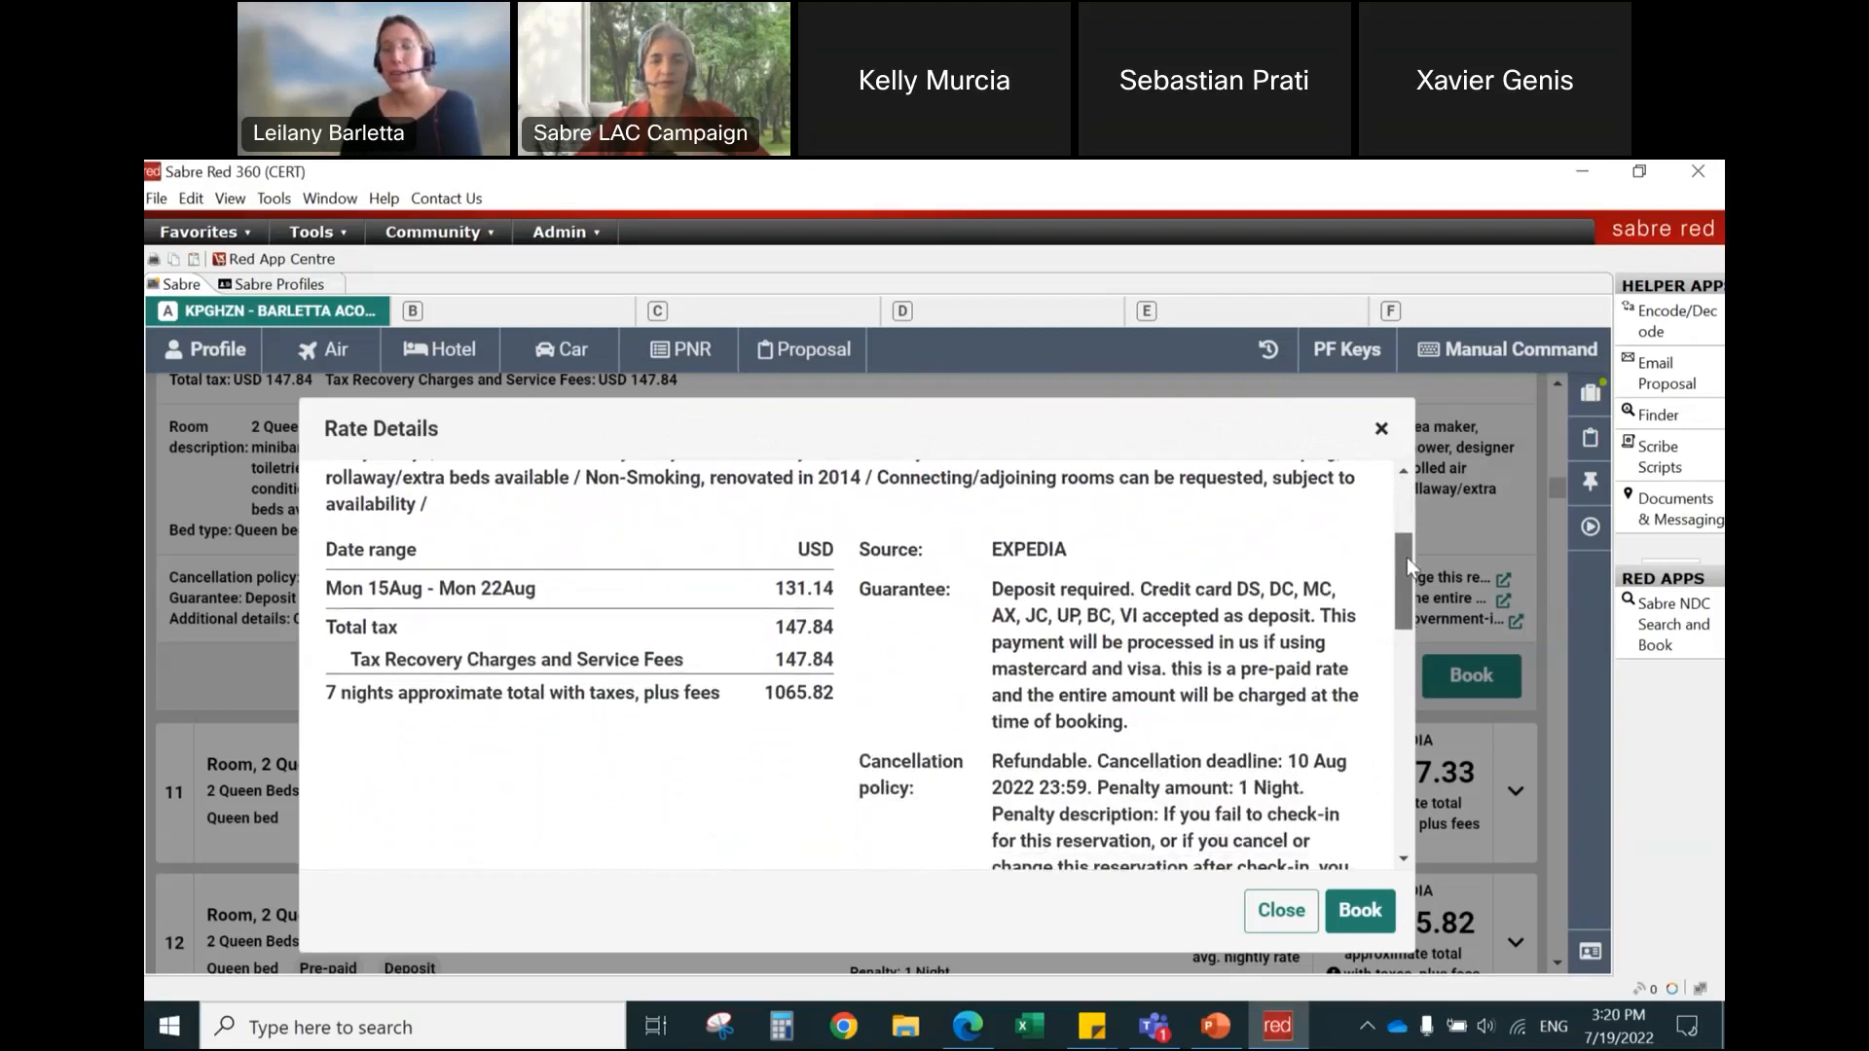
drag(1406, 557, 1405, 566)
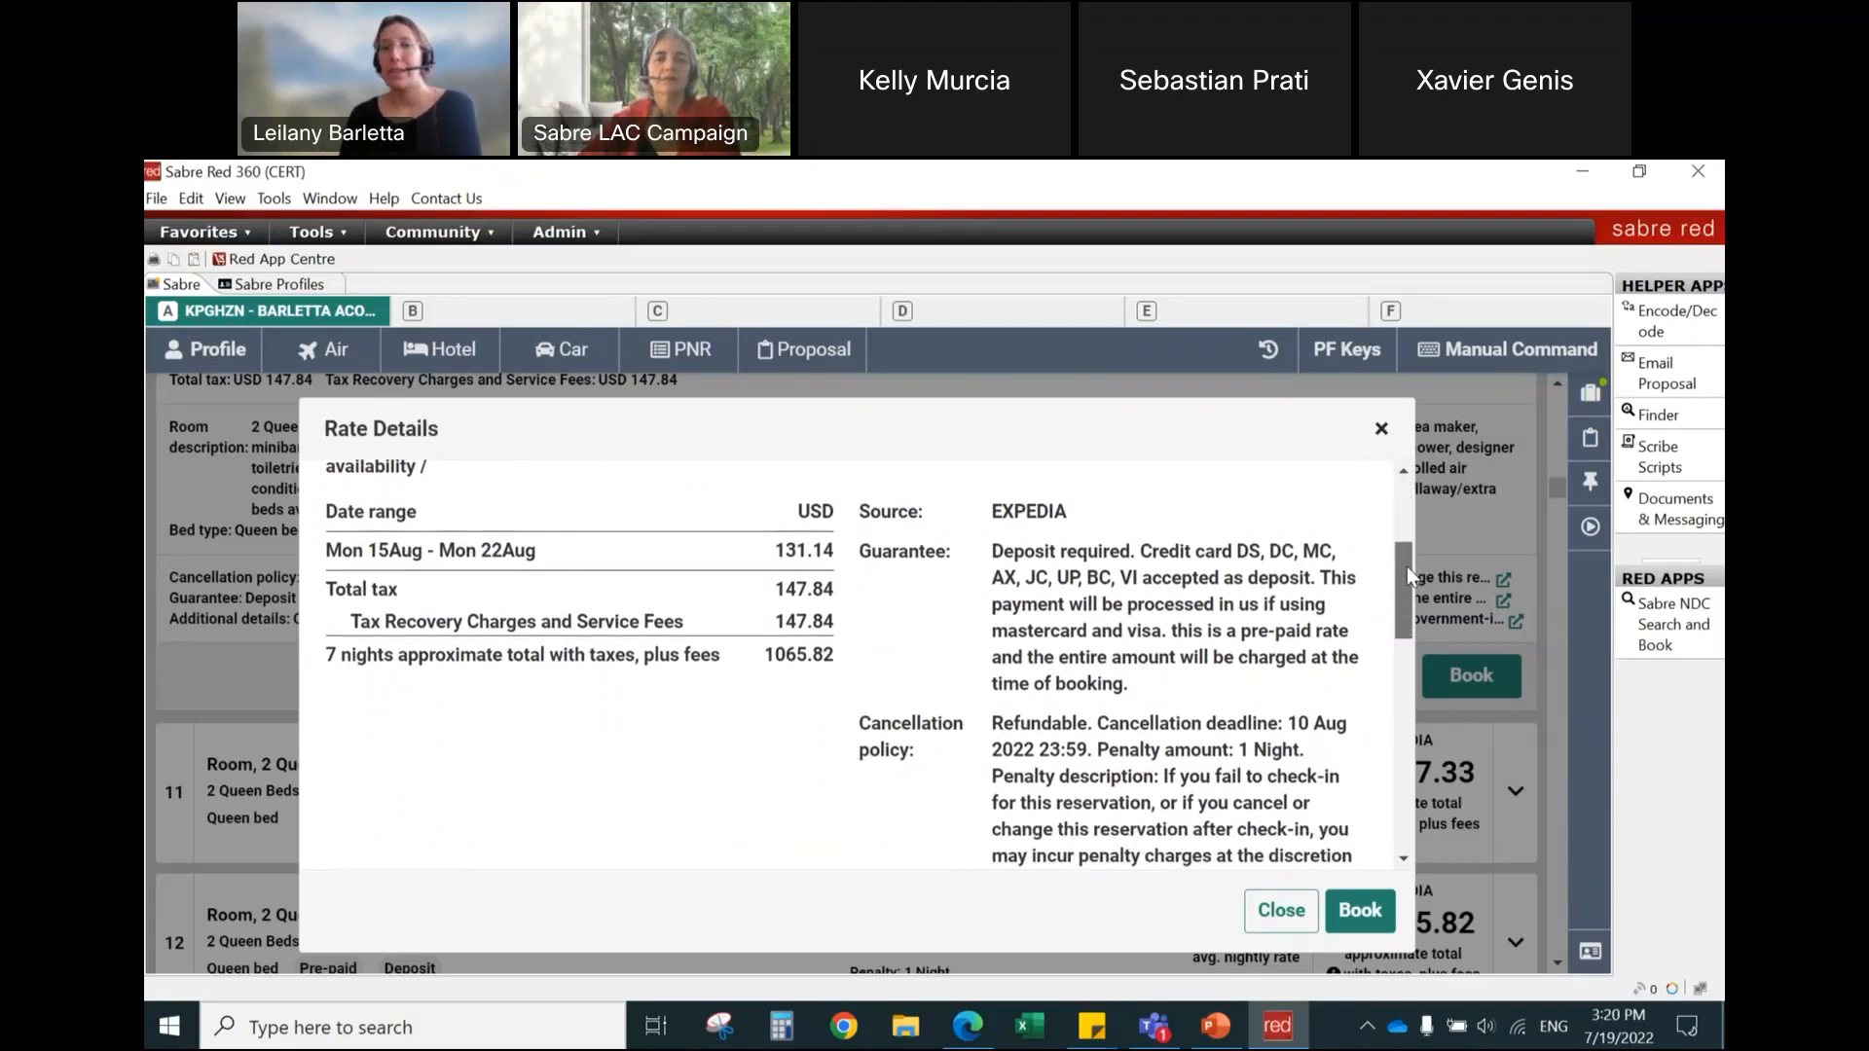
drag(328, 550, 835, 547)
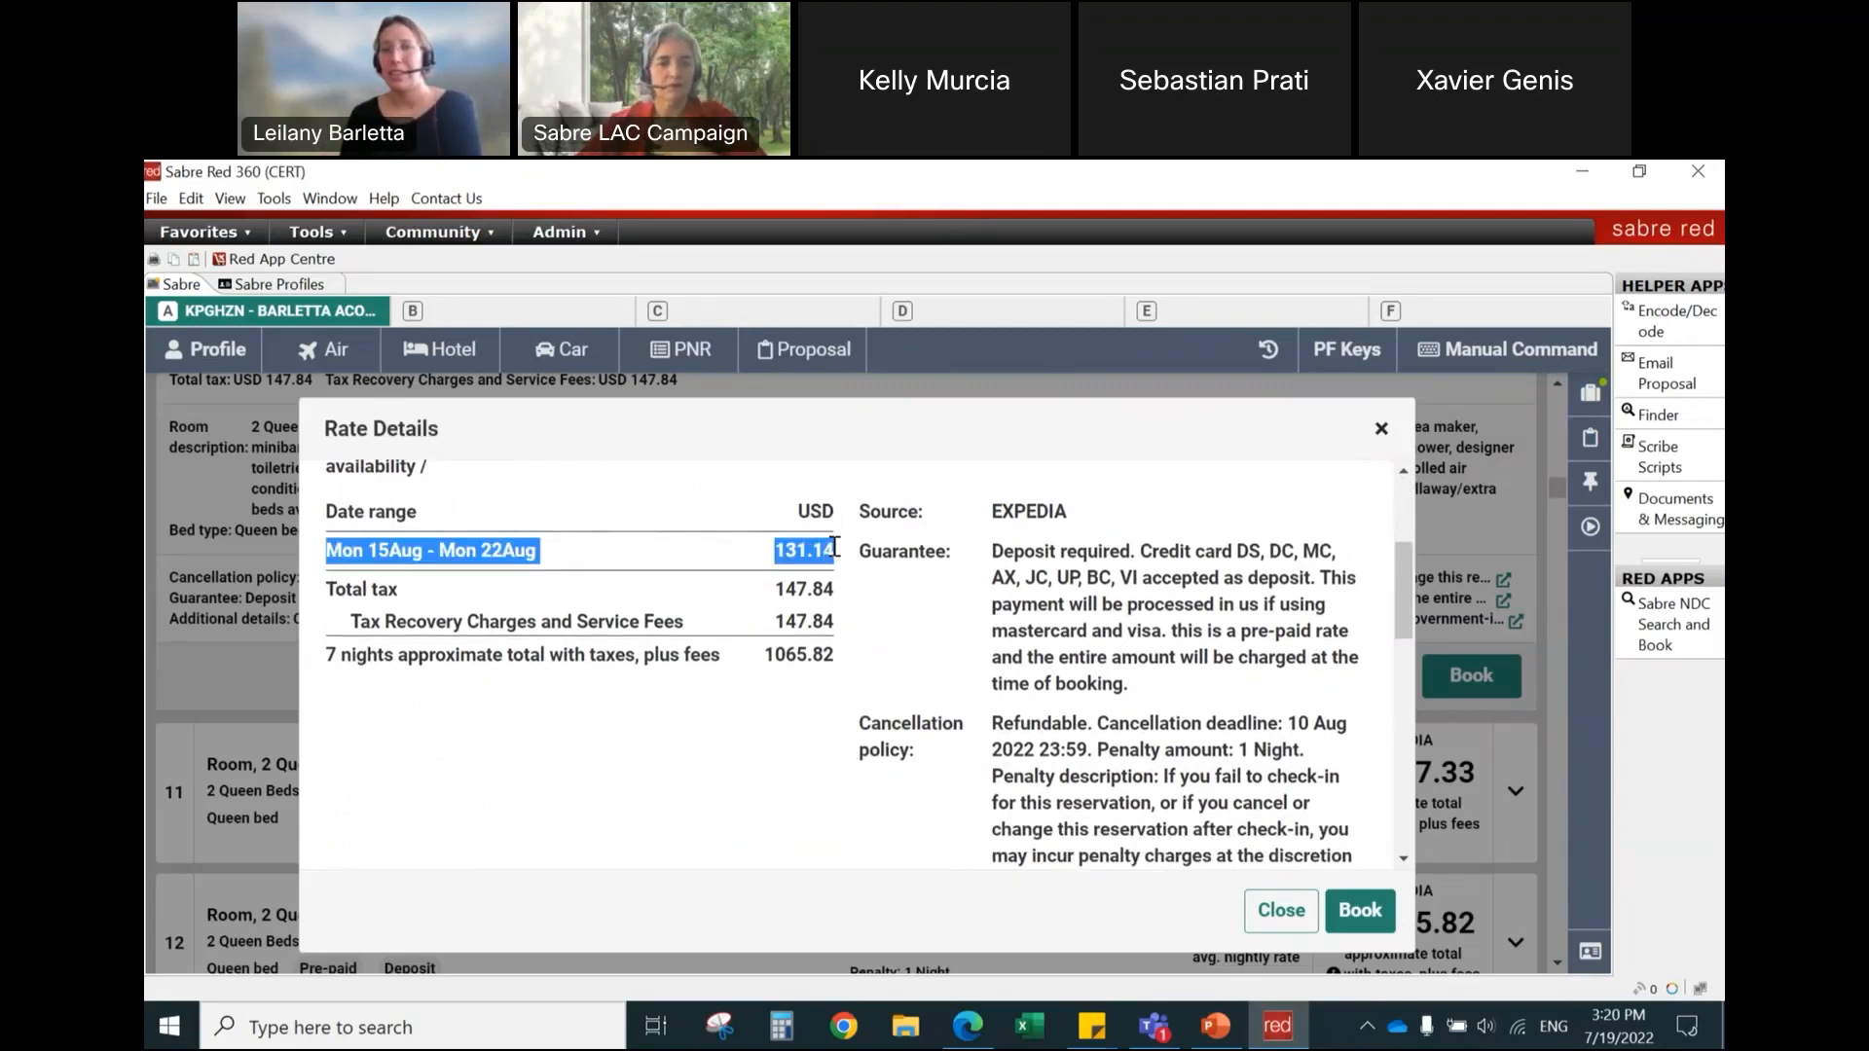
click(901, 634)
drag(1399, 584, 1412, 822)
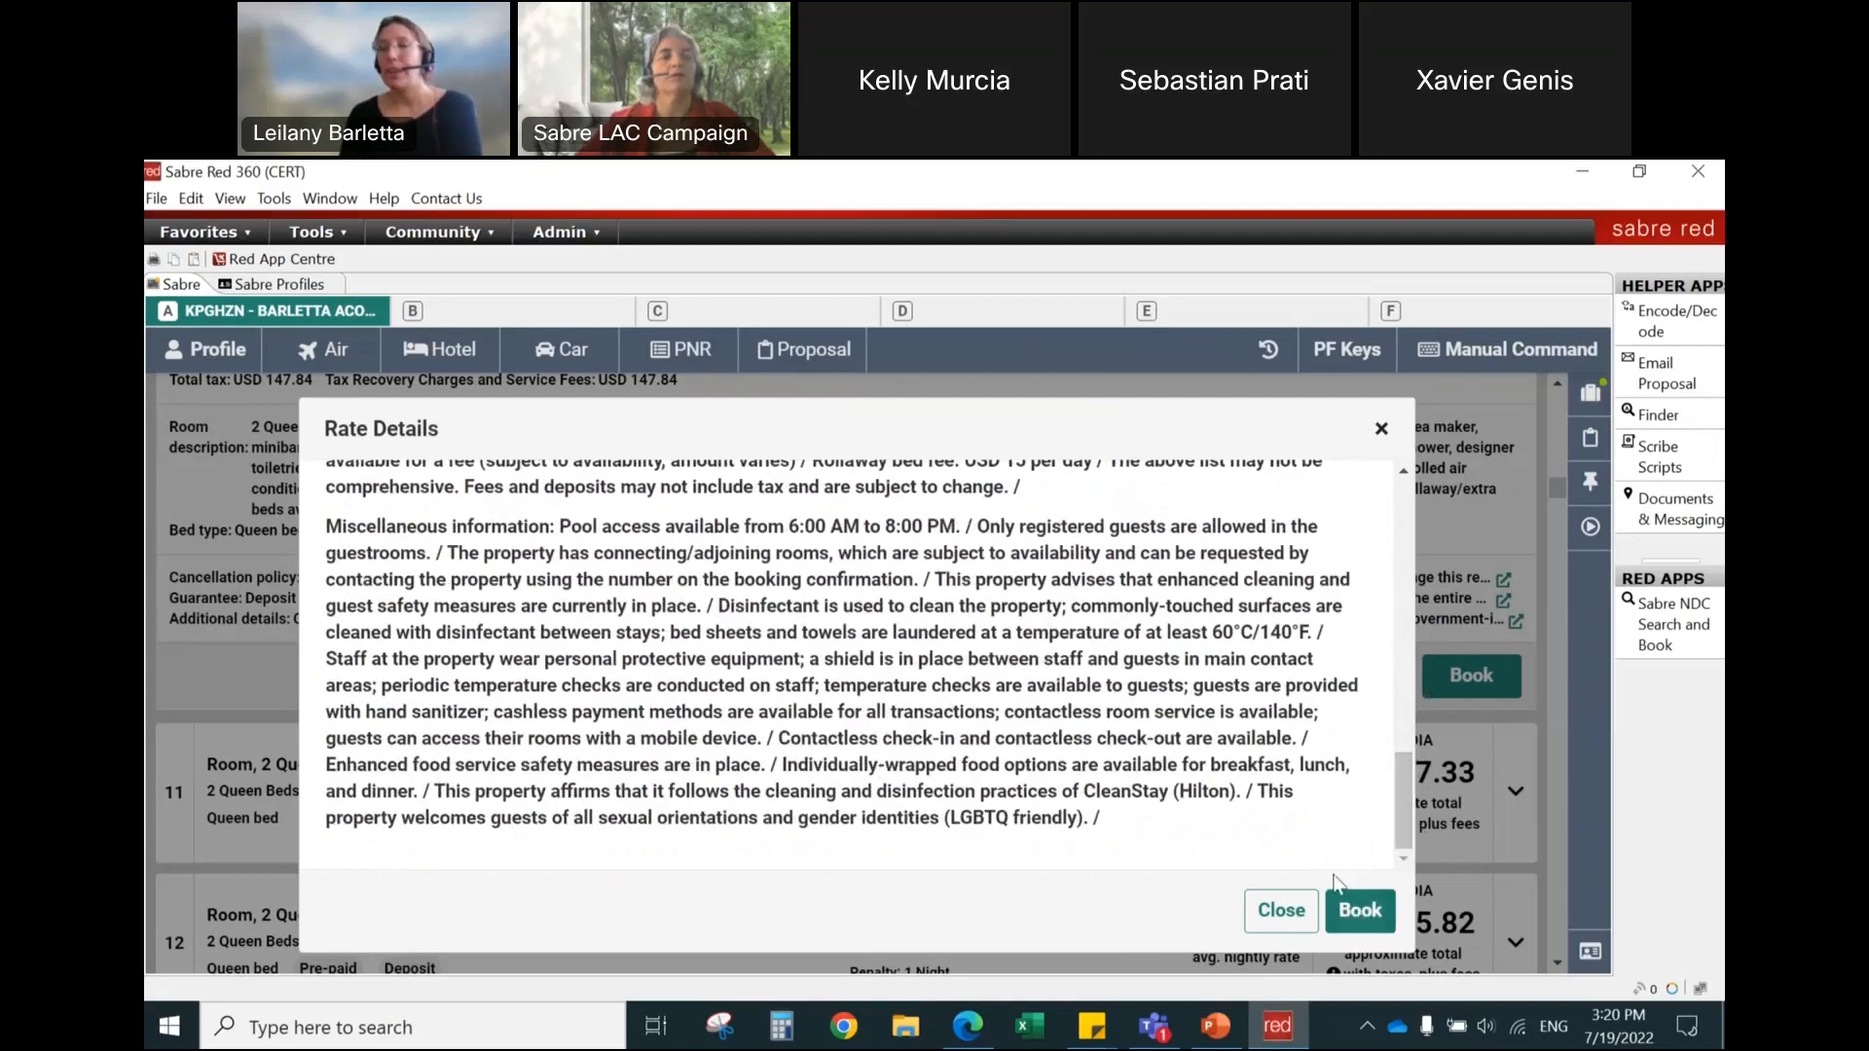
Step: Start booking rate 10 from its rate details and enter the guest's email address and phone number in the hotel reservation
click(1362, 918)
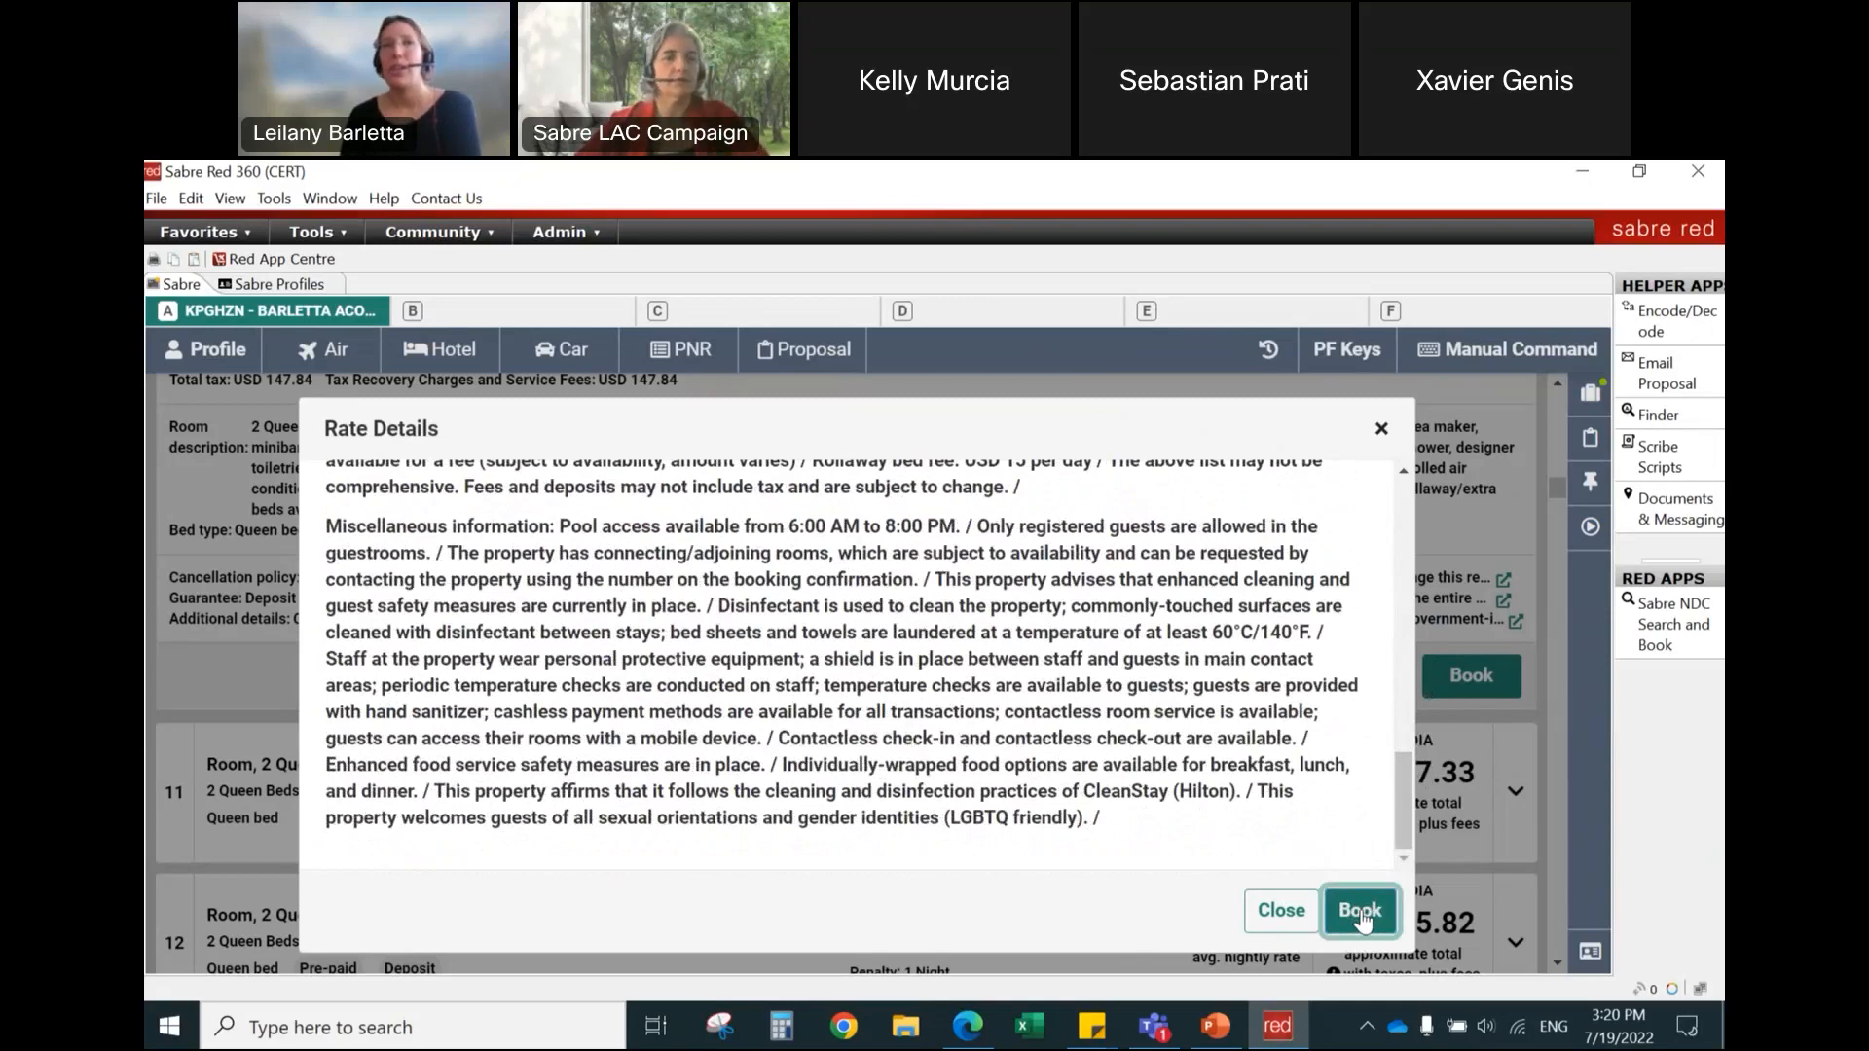
click(1361, 918)
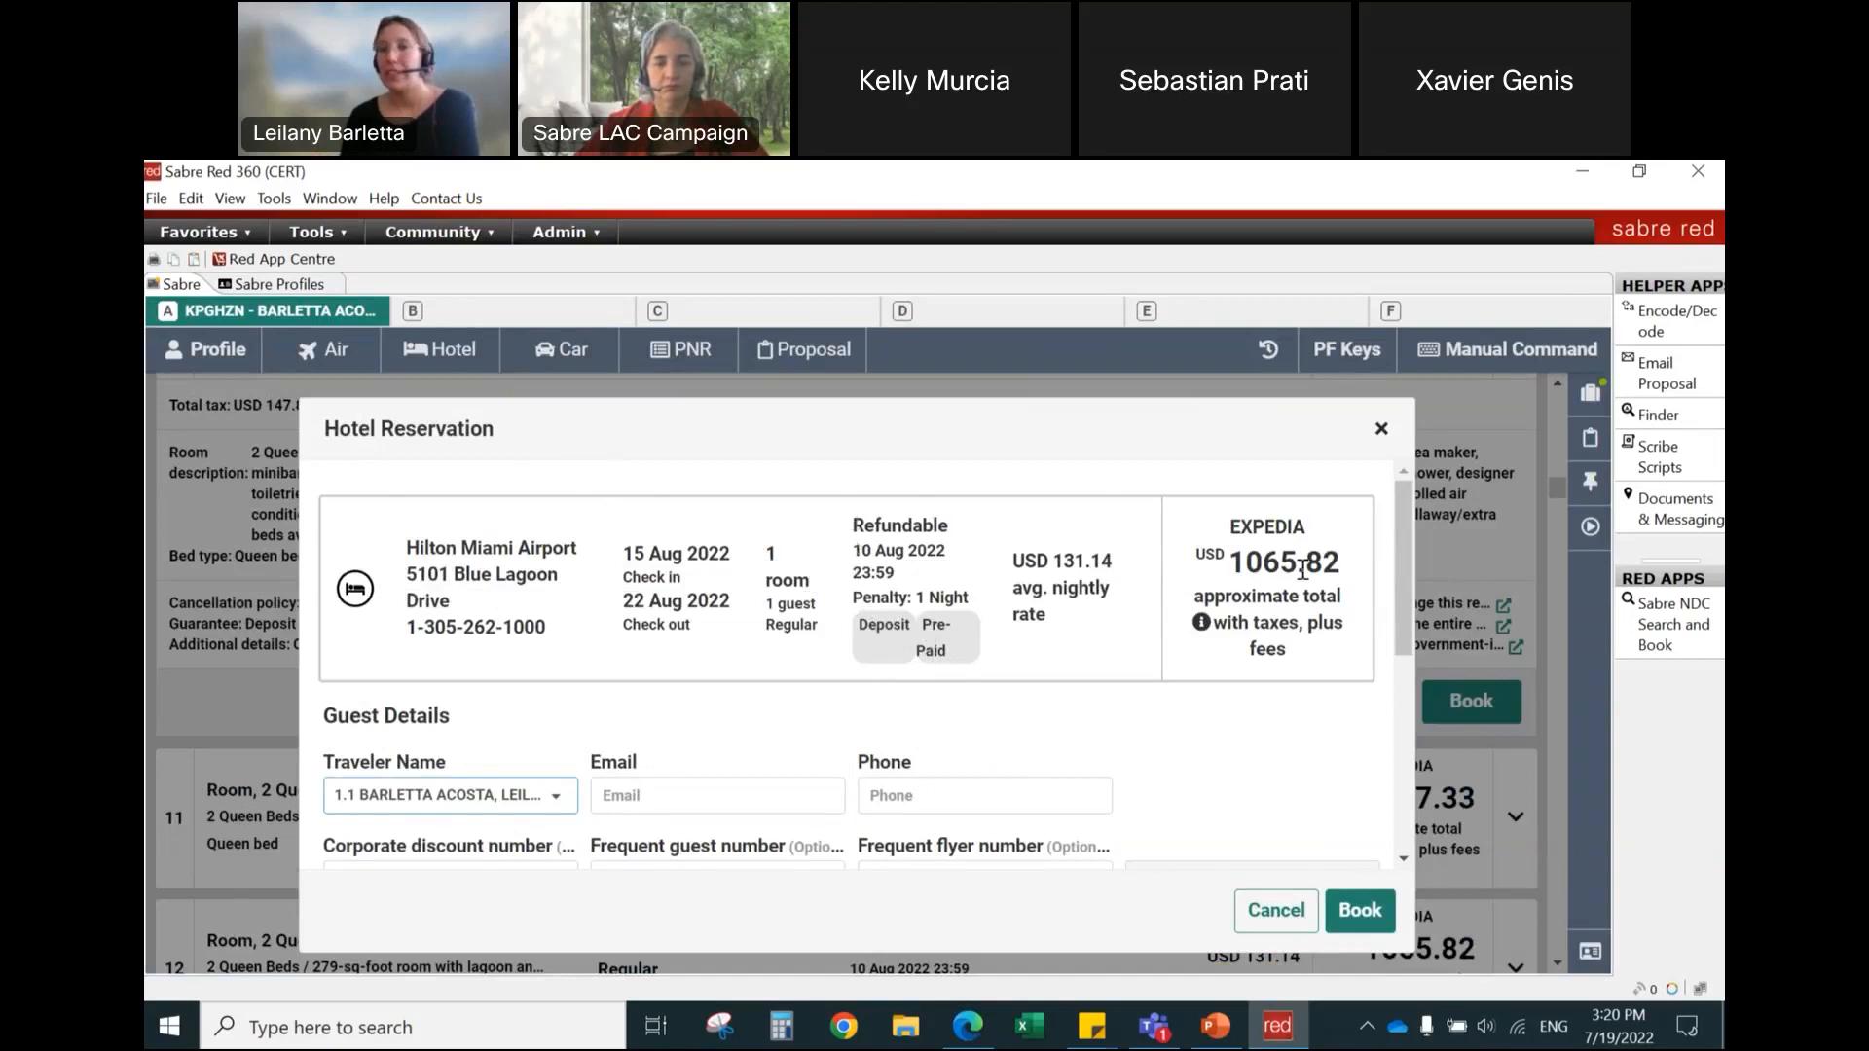
drag(1403, 522, 1408, 606)
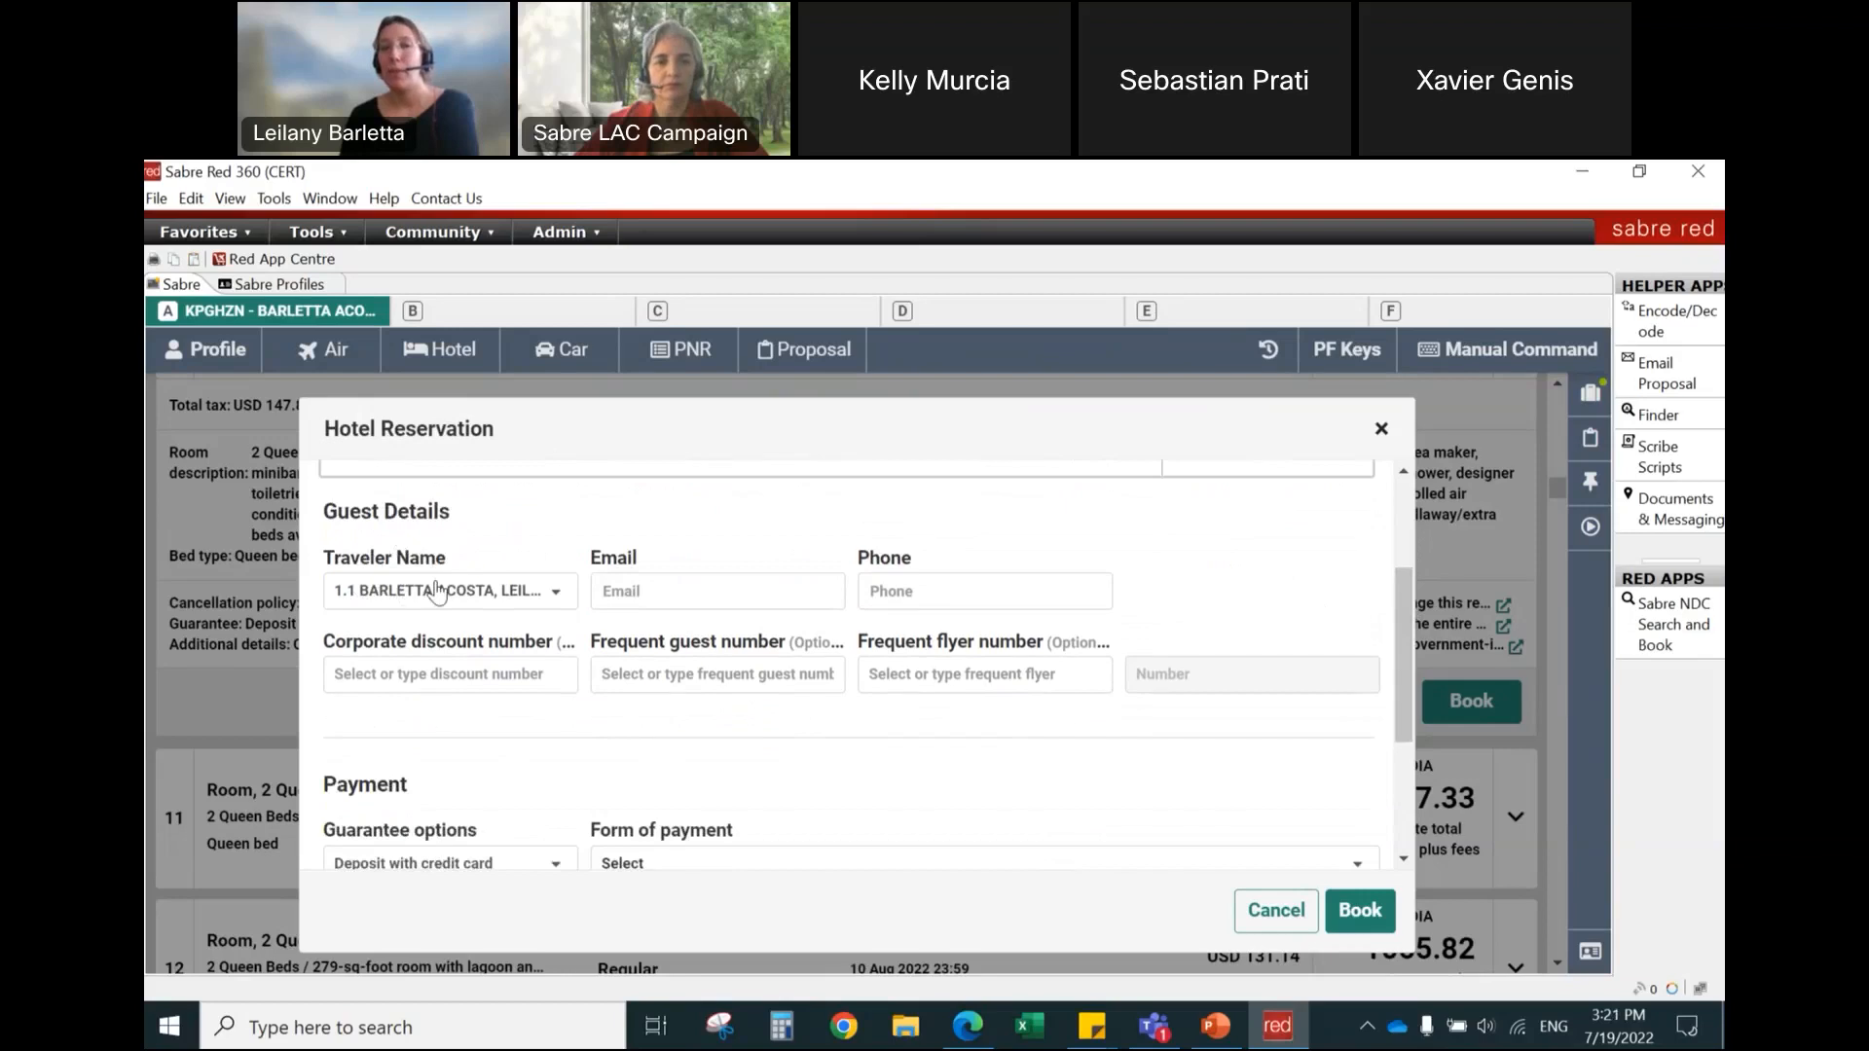
click(662, 594)
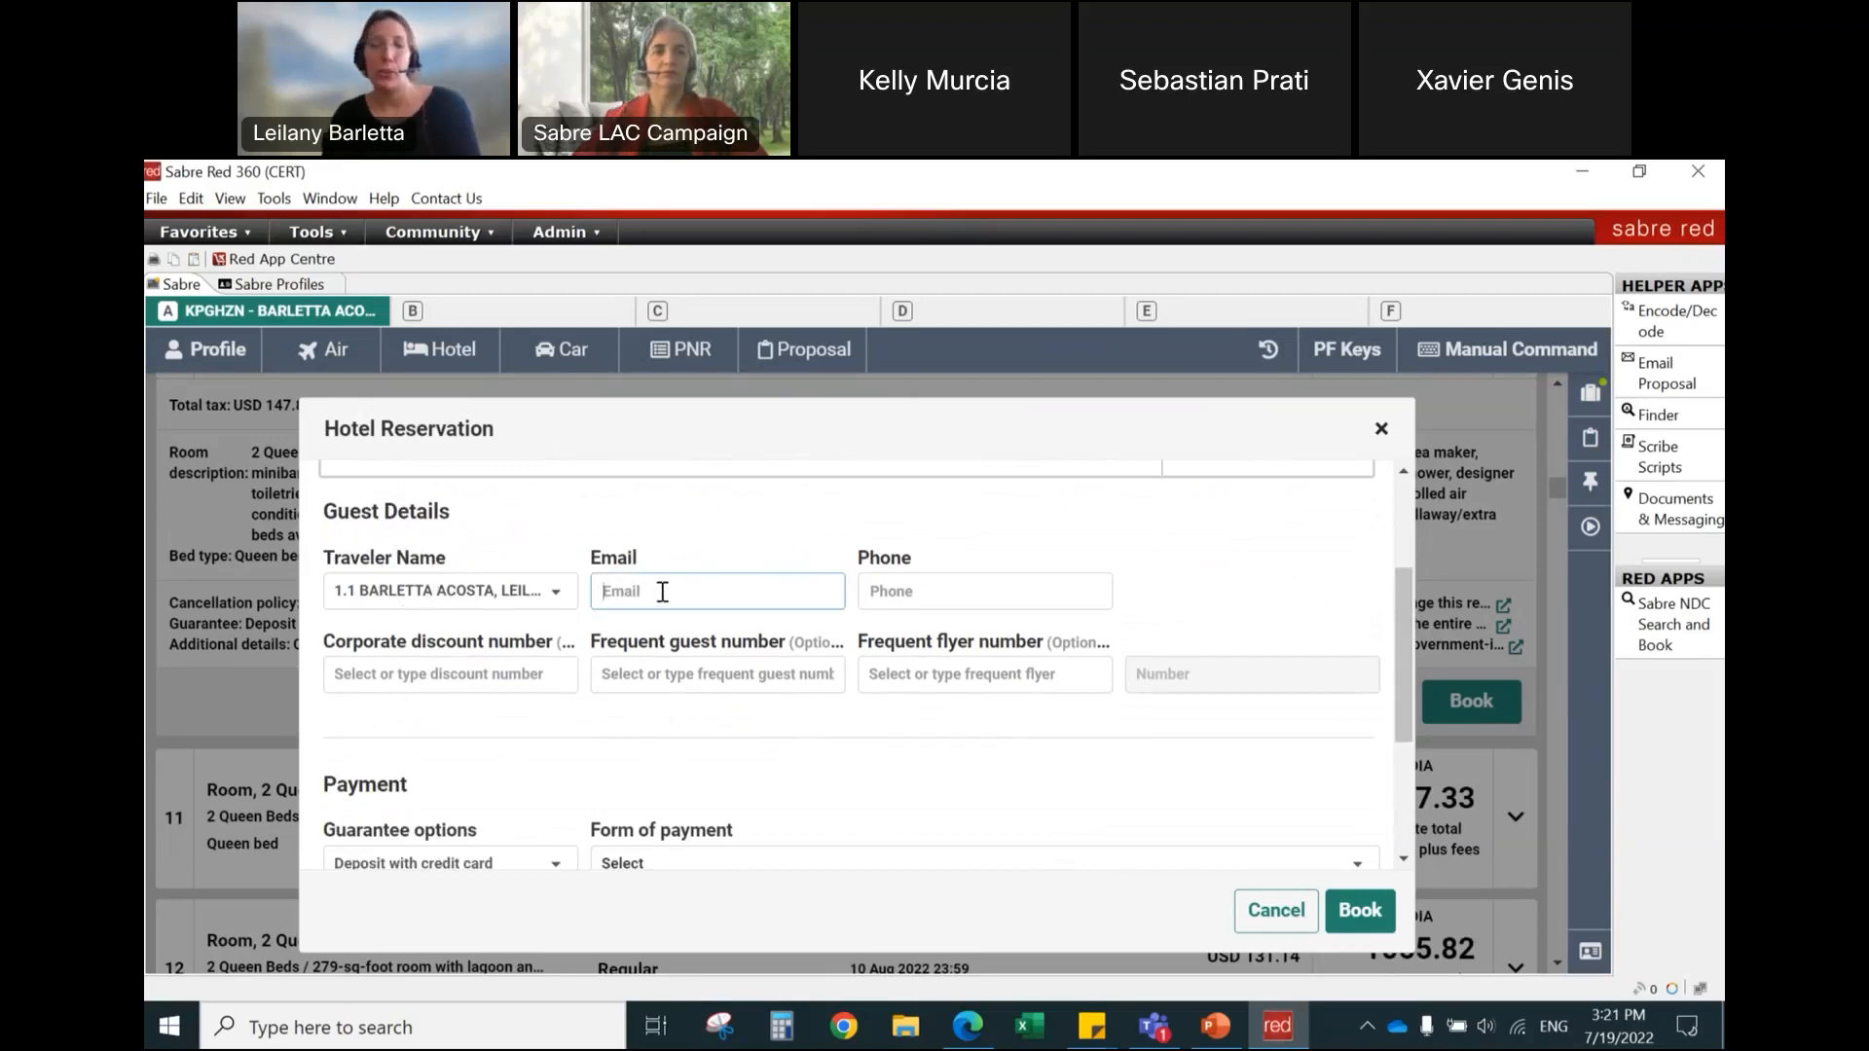
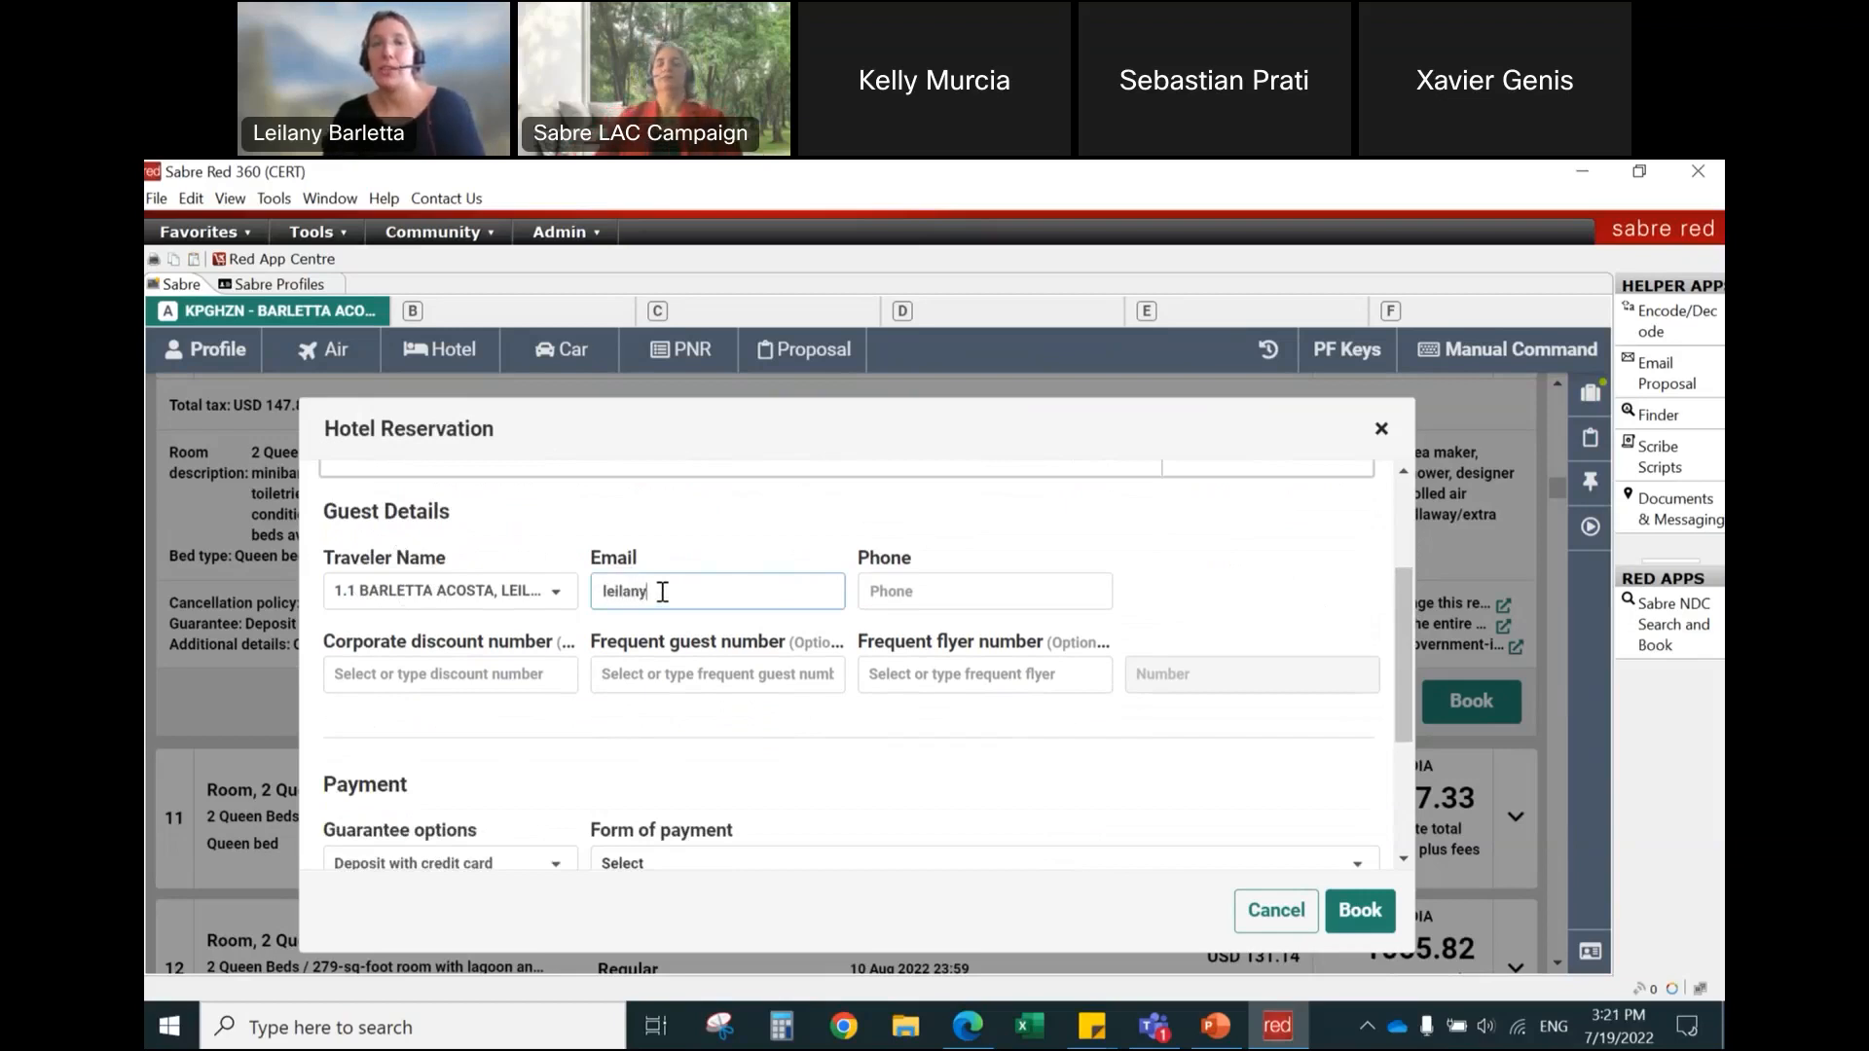
key(Tab)
text(001)
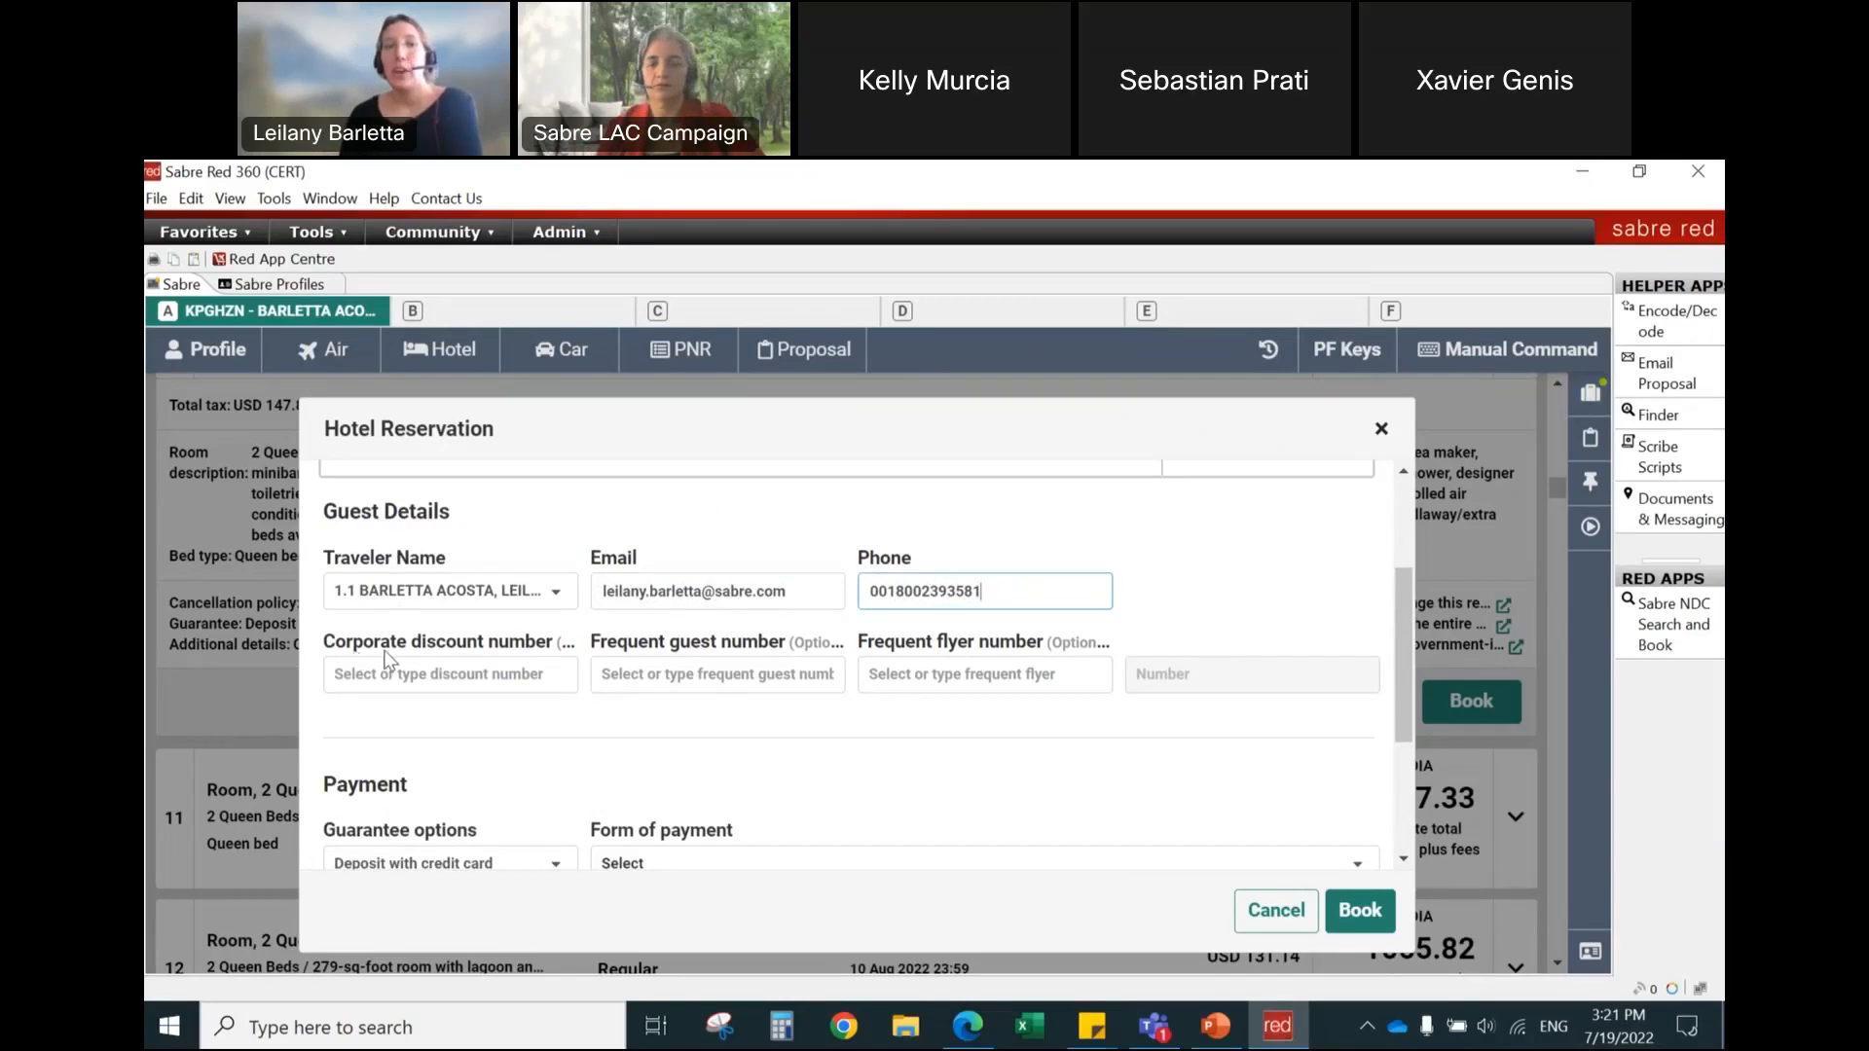
Step: Assign the traveler's stored EM corporate discount number, HI frequent guest number and UA frequent flyer number to the reservation
click(421, 673)
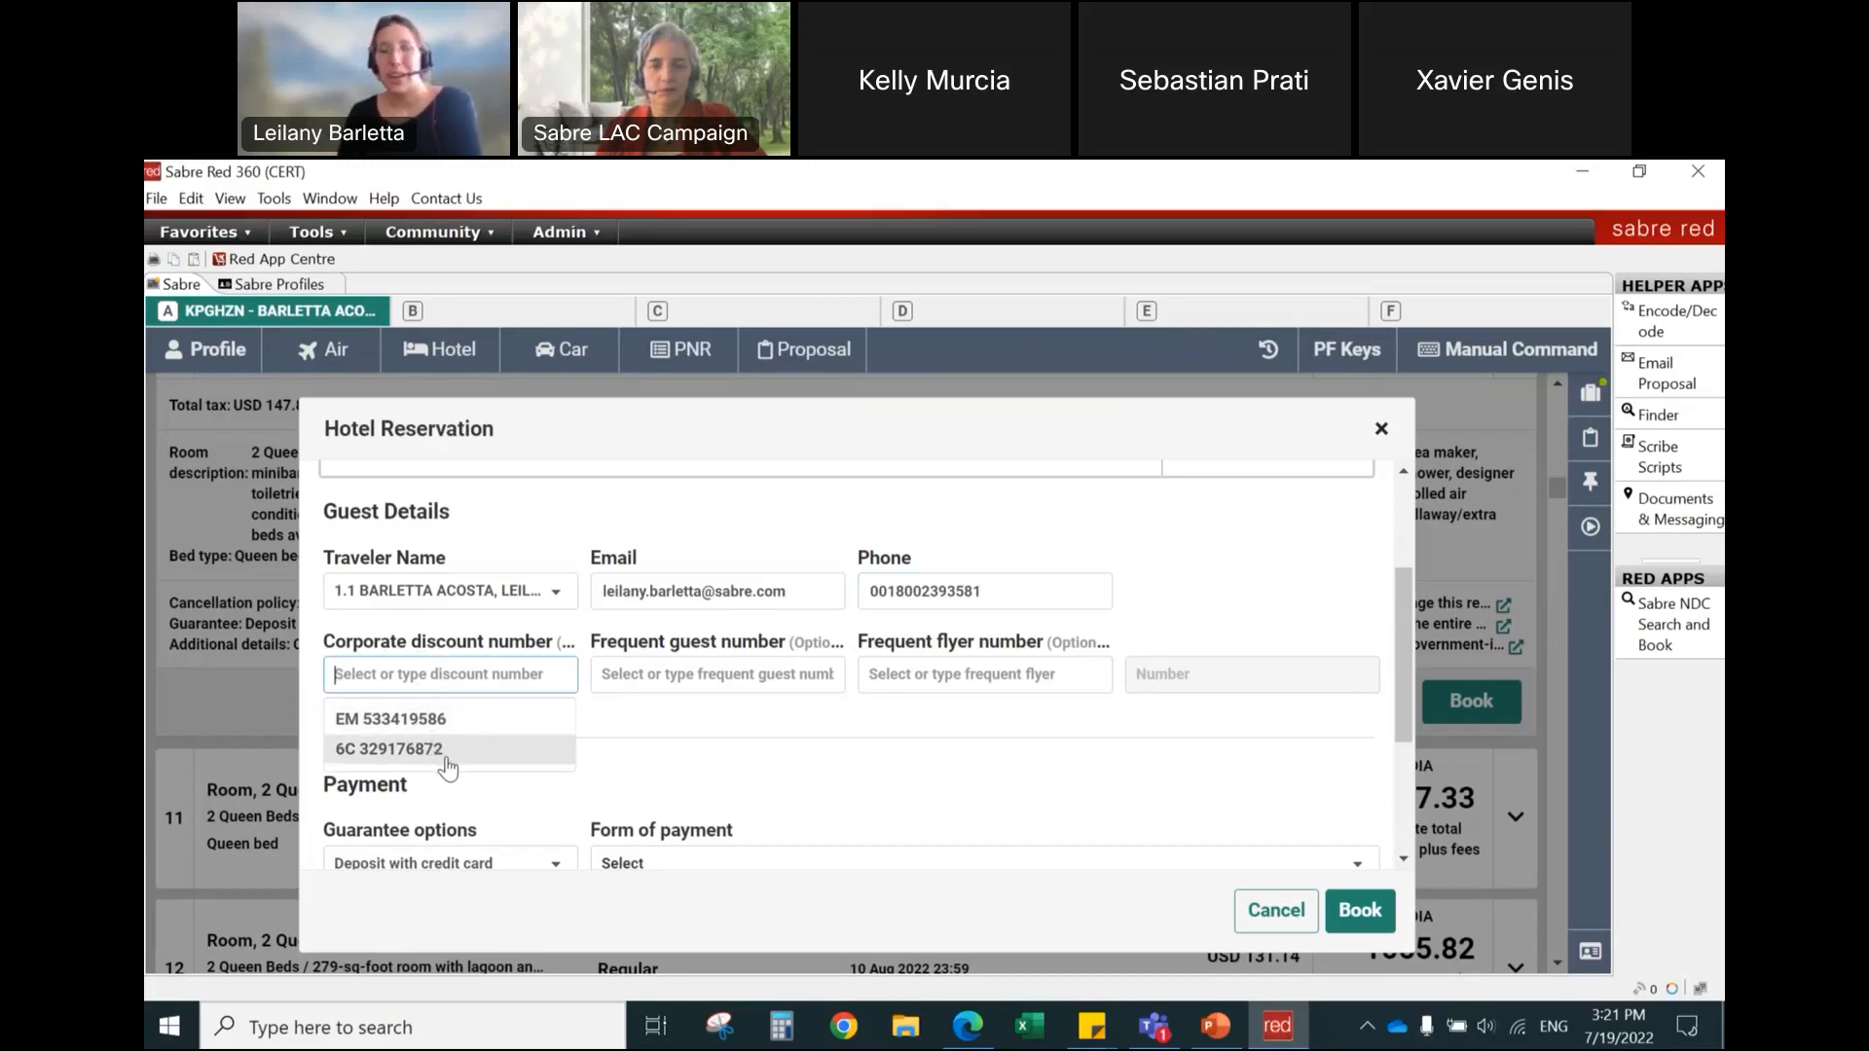
click(438, 722)
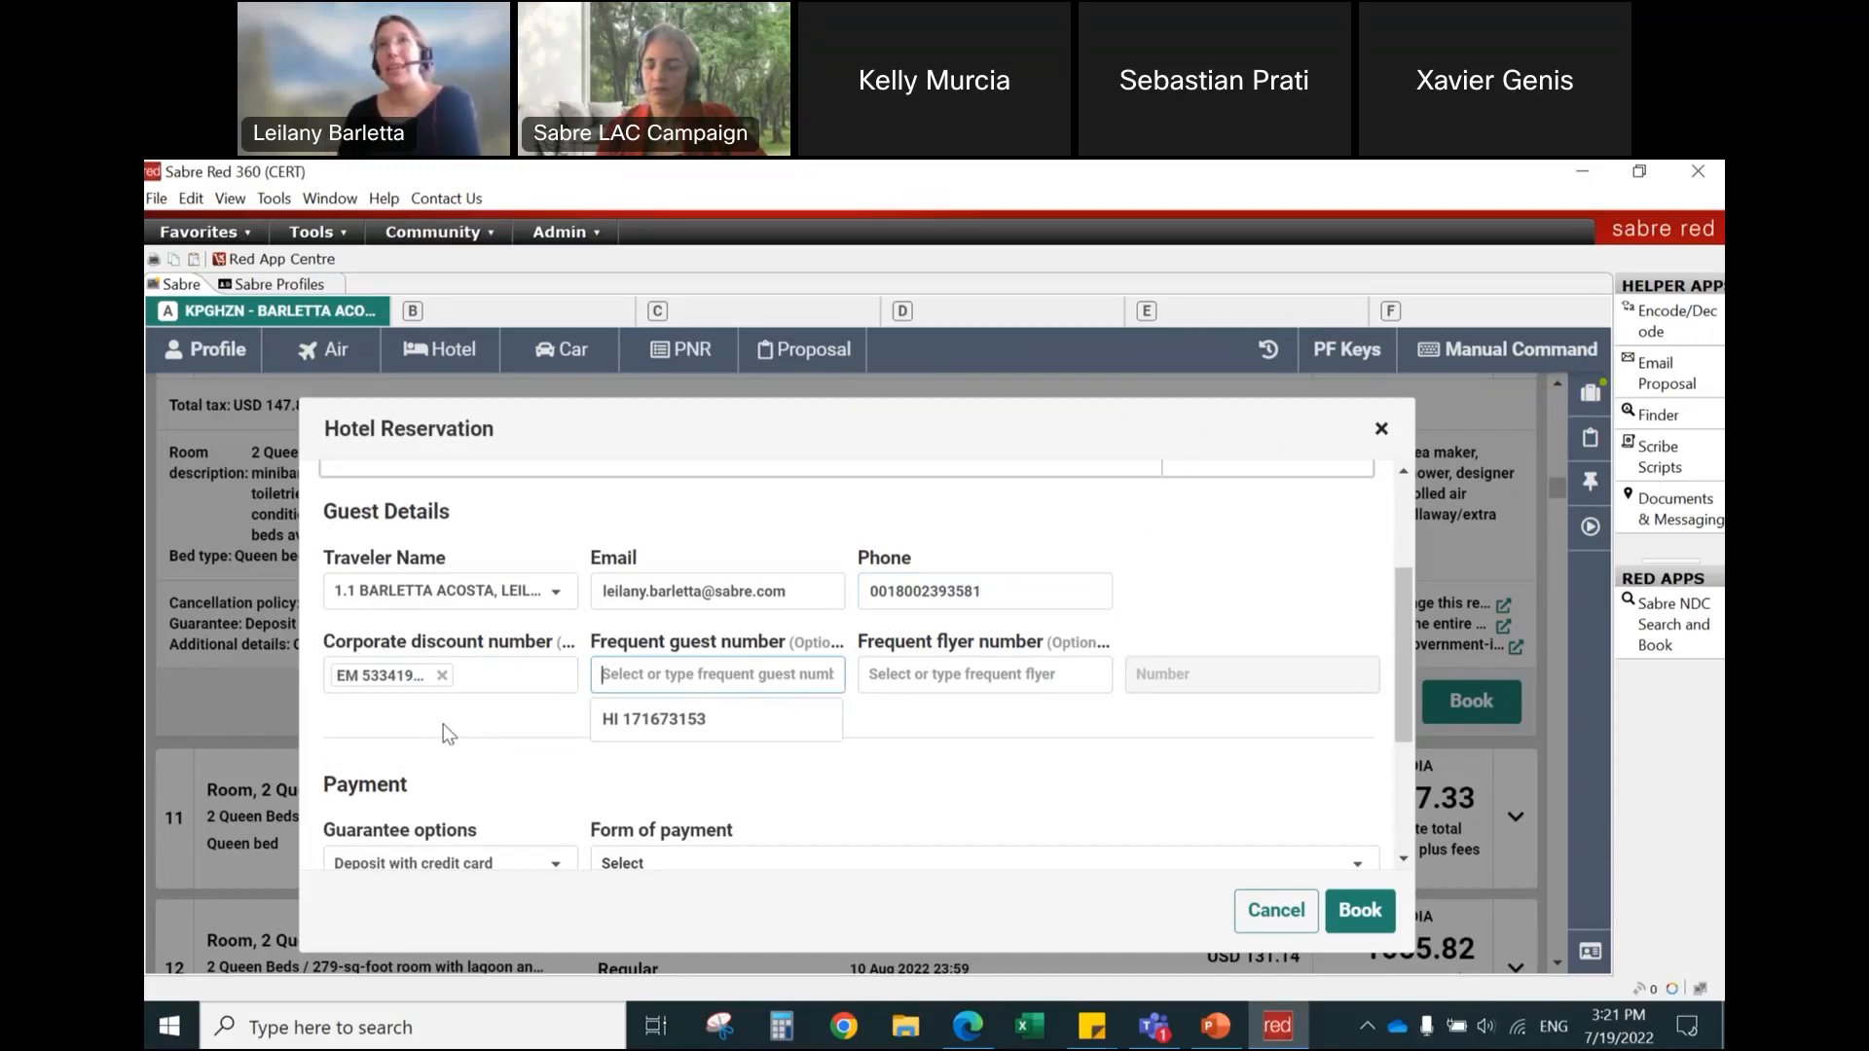
click(679, 736)
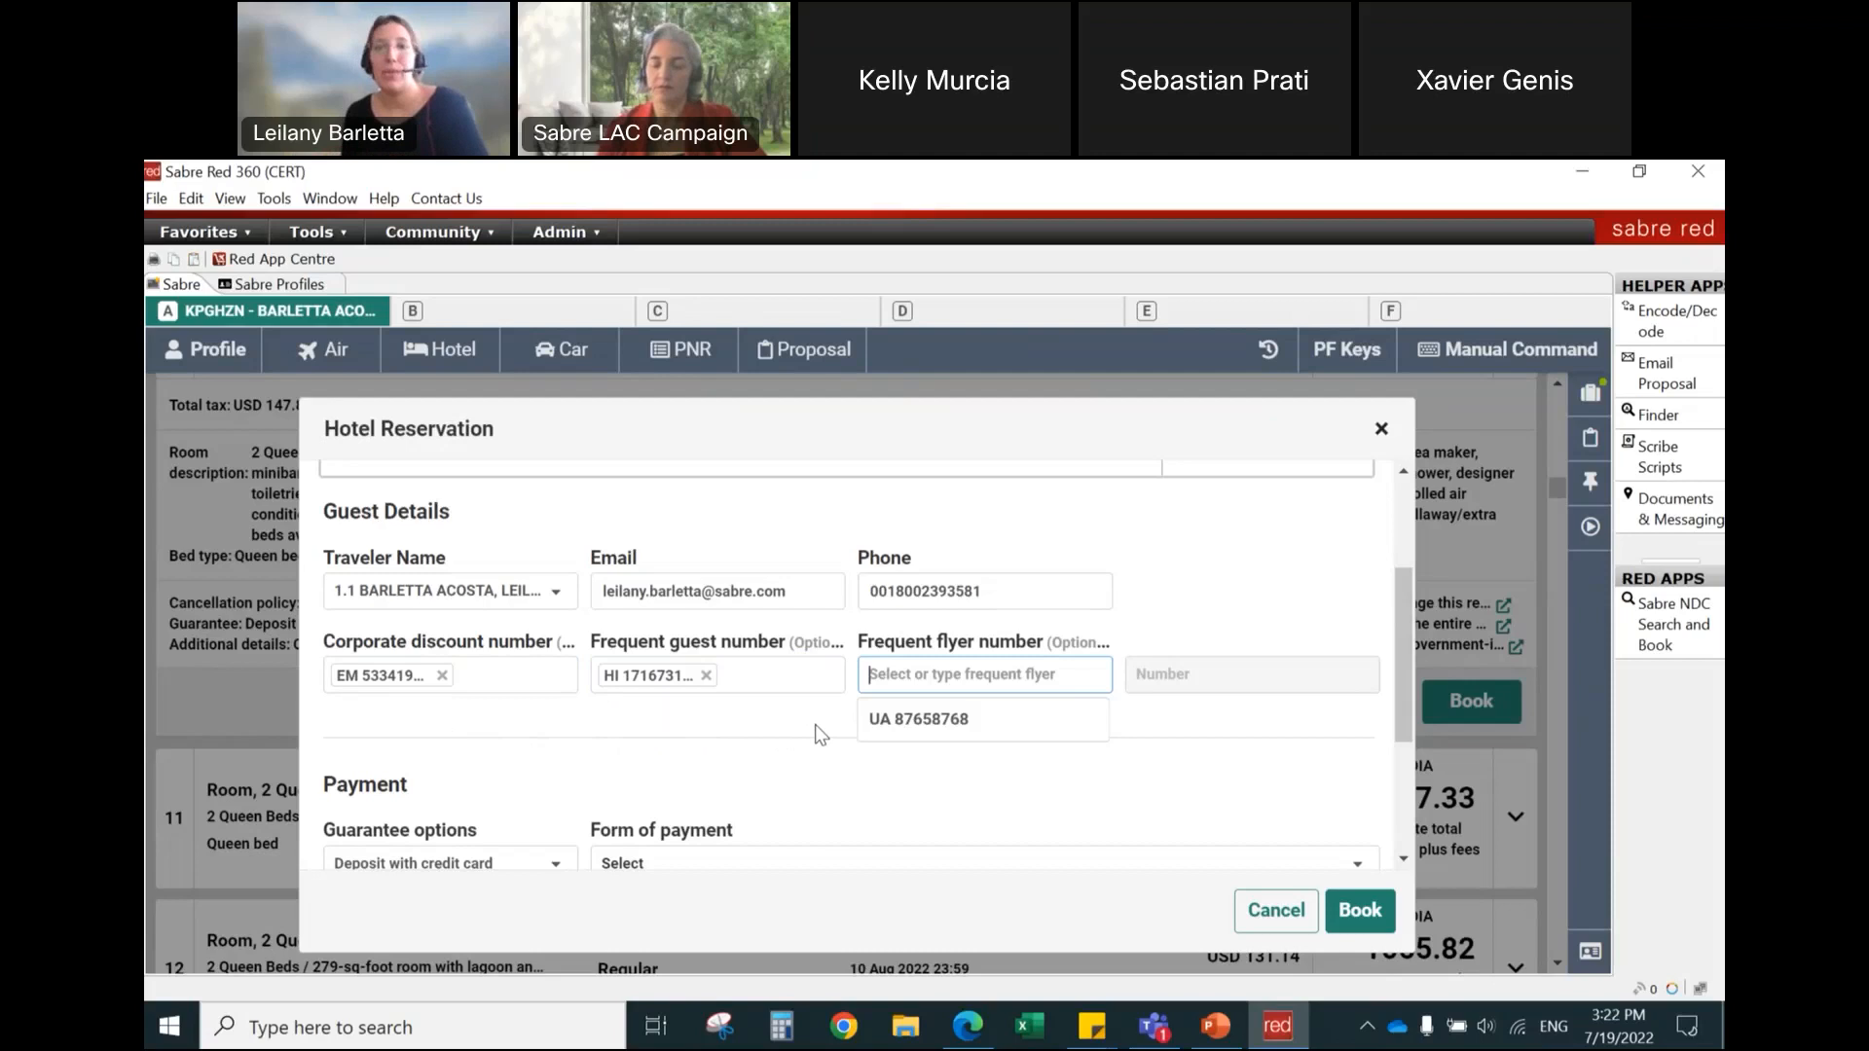
click(917, 722)
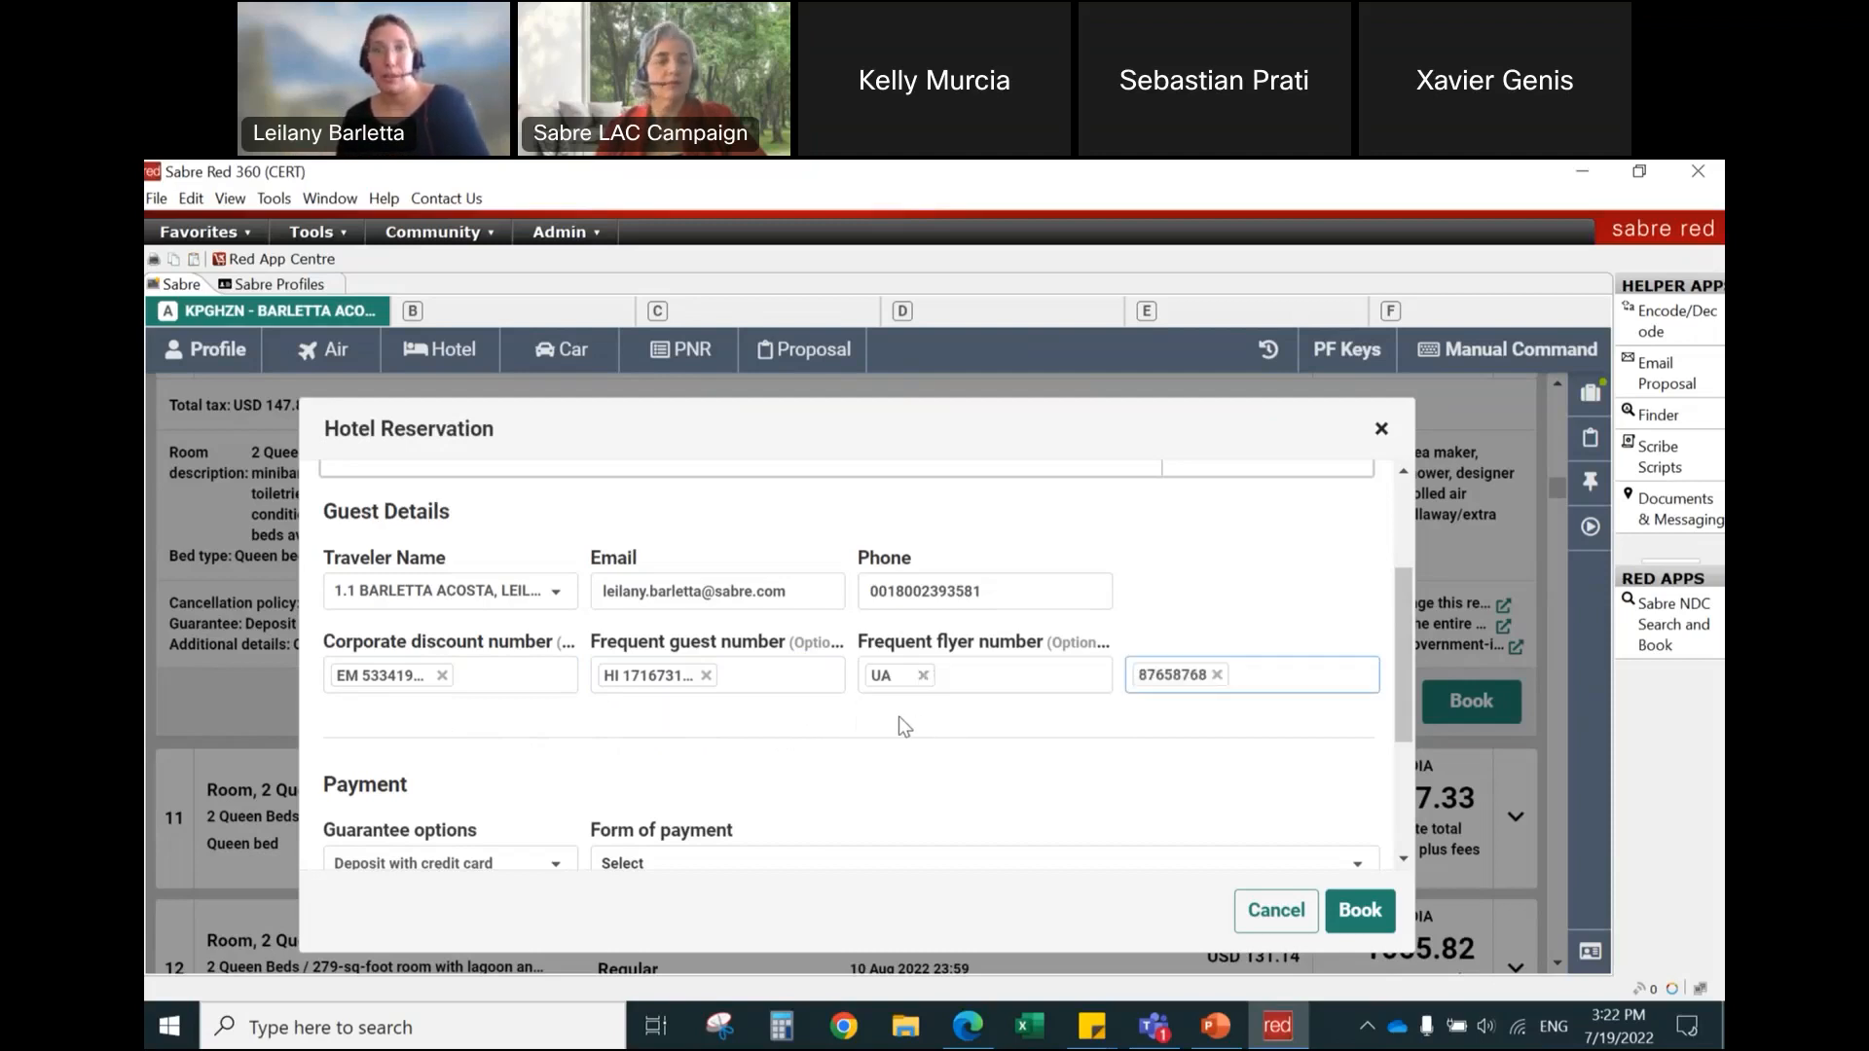
Step: Choose the stored Corporate / Business Hotel Visa card expiring 12/23 as form of payment and enter the card's security number
drag(1403, 587, 1400, 655)
scroll(1402, 689, down, 1)
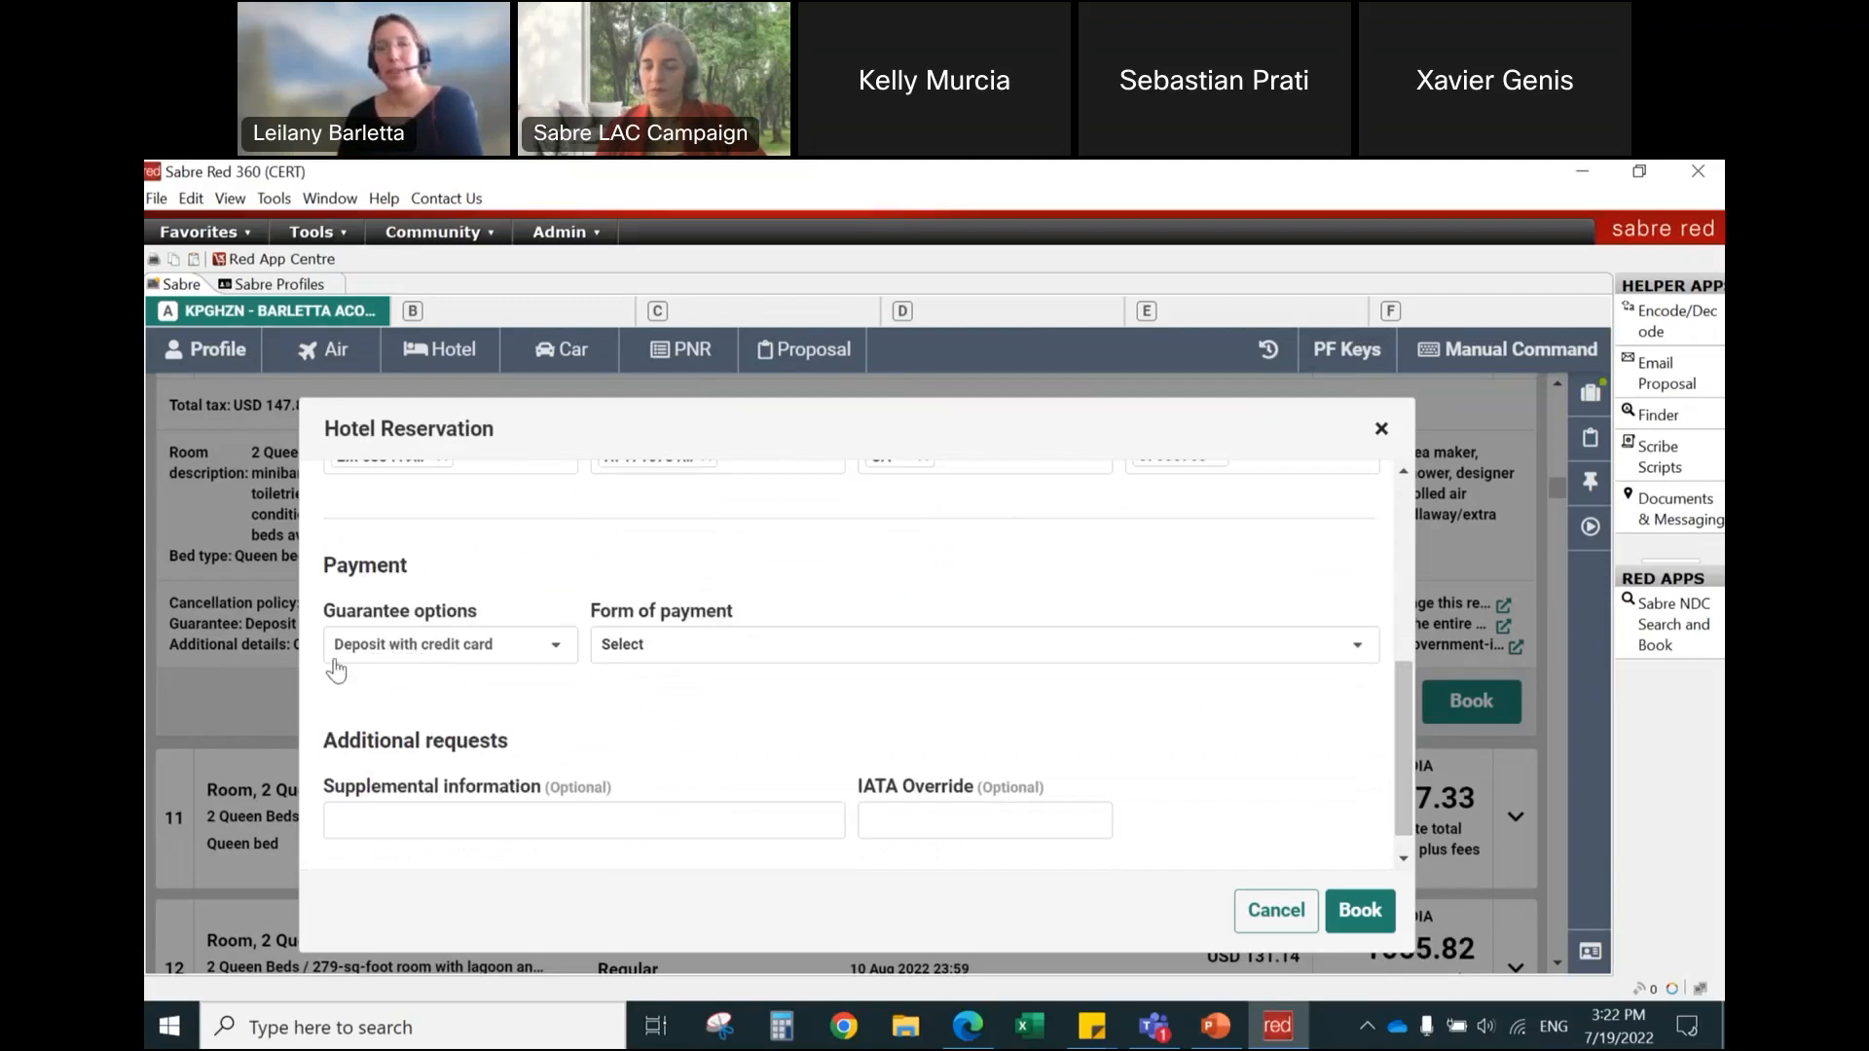
click(743, 650)
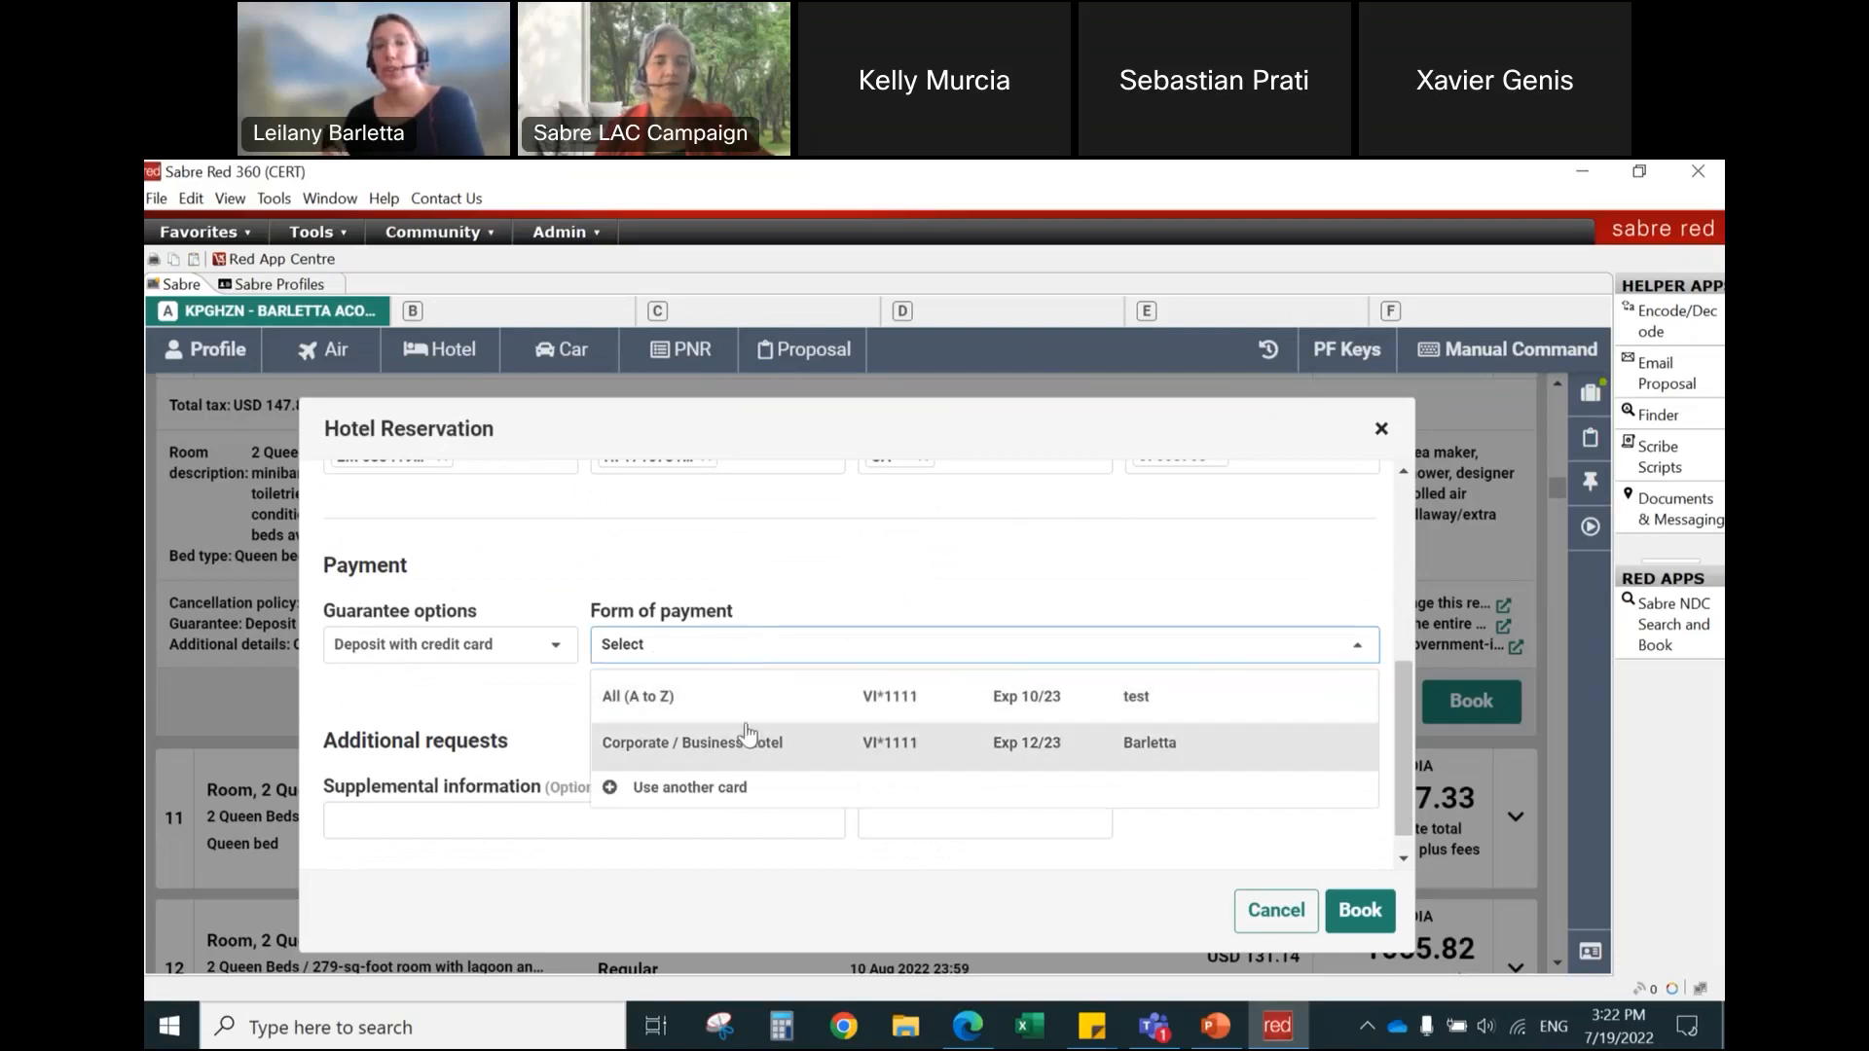
click(1137, 750)
click(443, 717)
text(123)
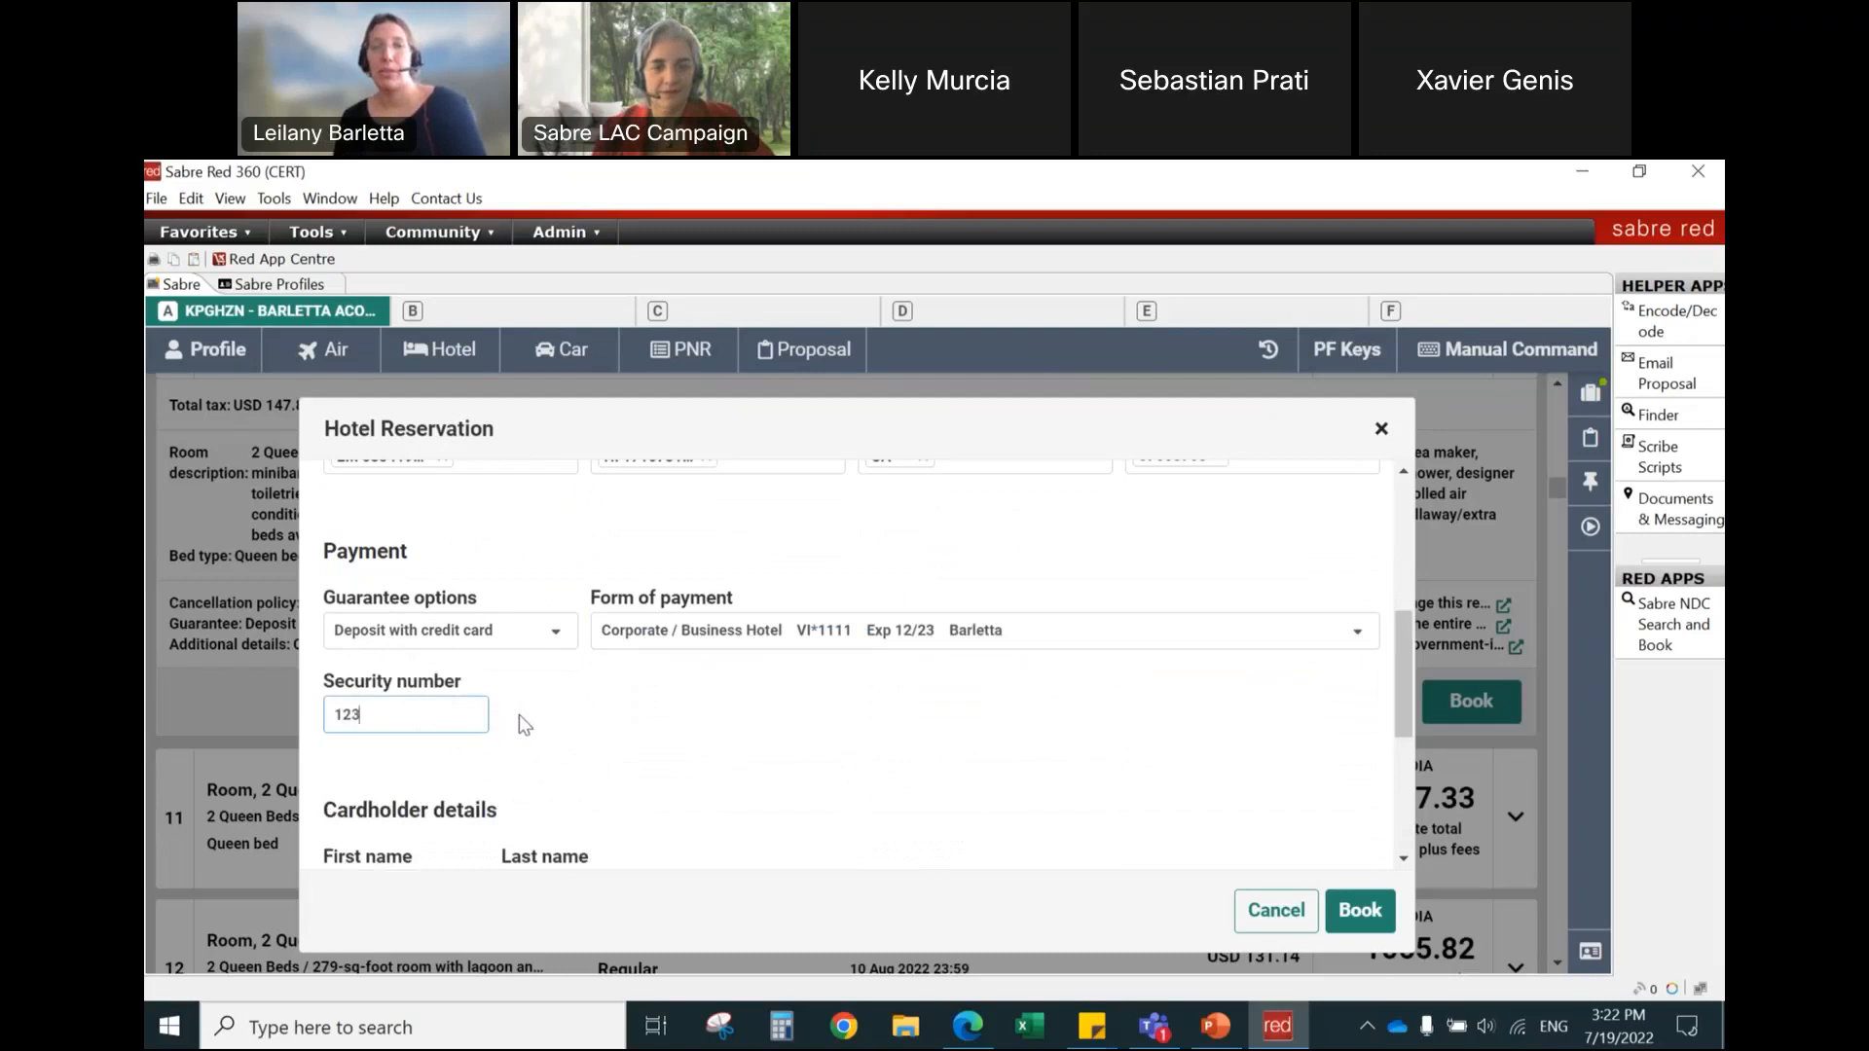
Step: Complete the cardholder details with the first name, street address, city and country
drag(1404, 656, 1411, 751)
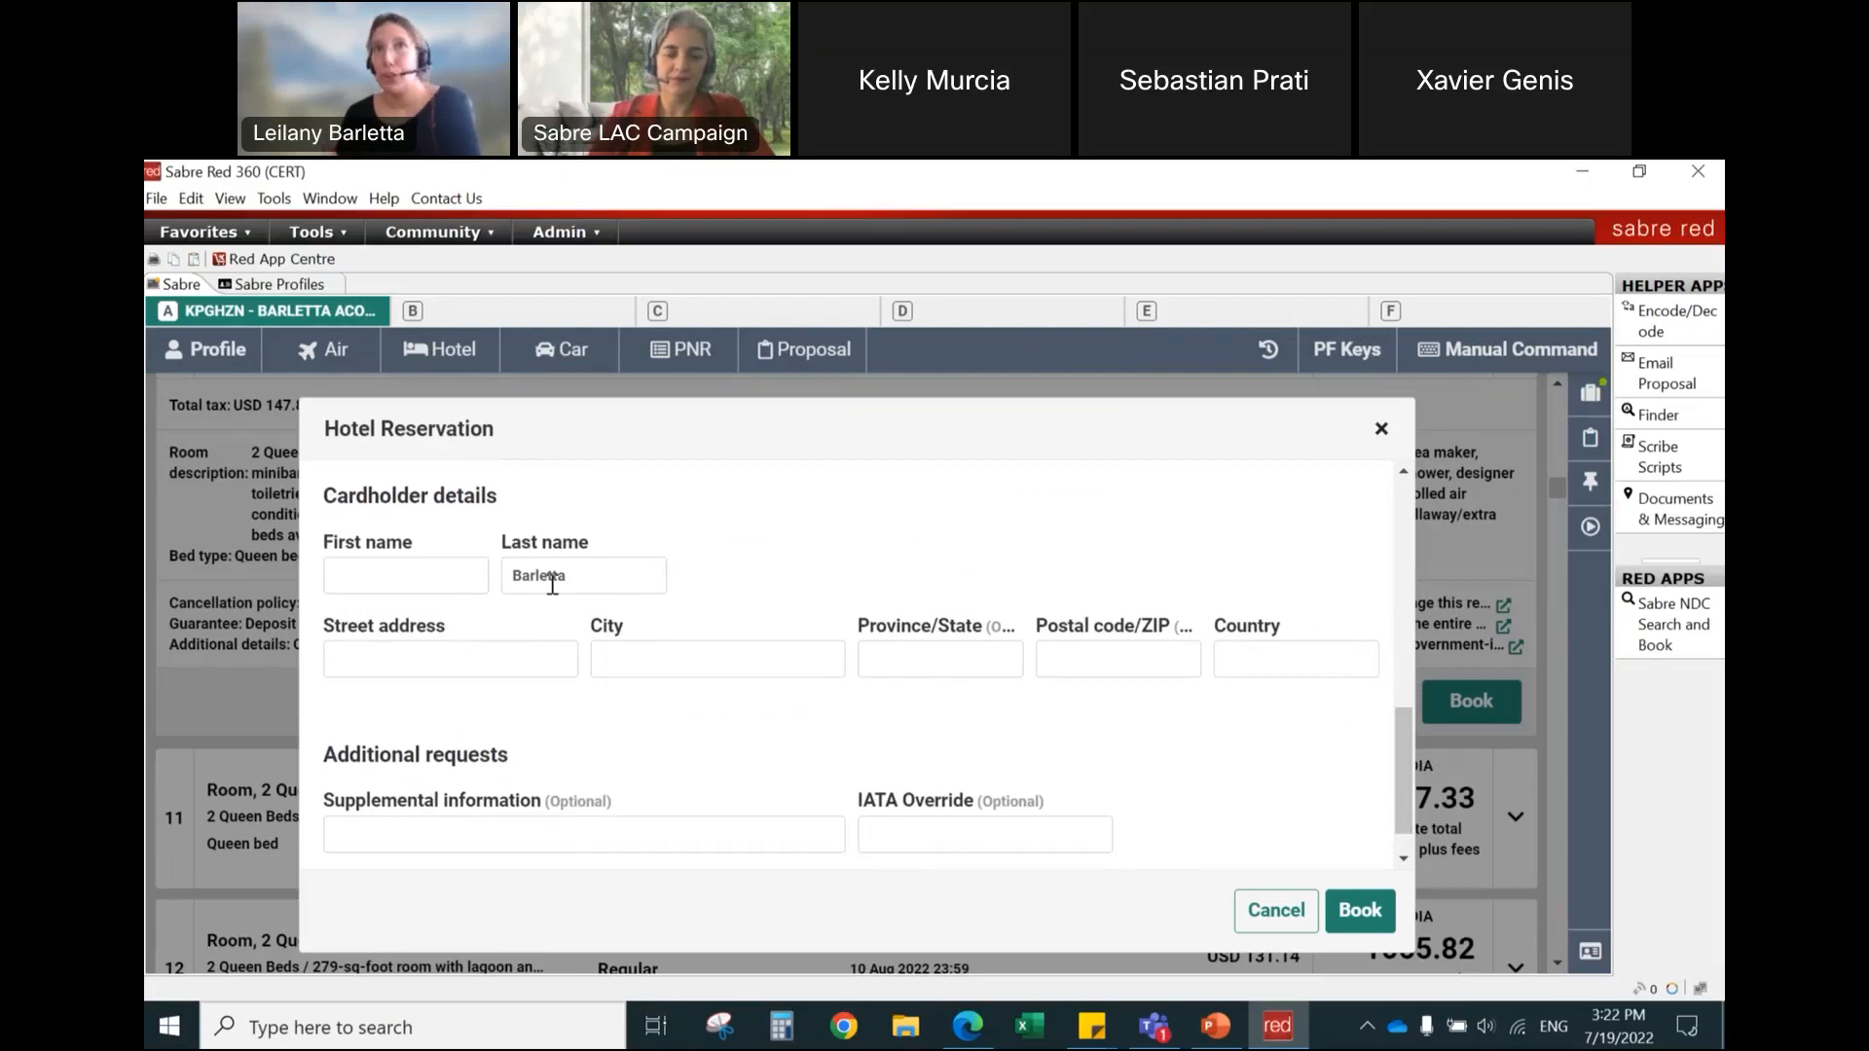
click(419, 575)
text(Leilany)
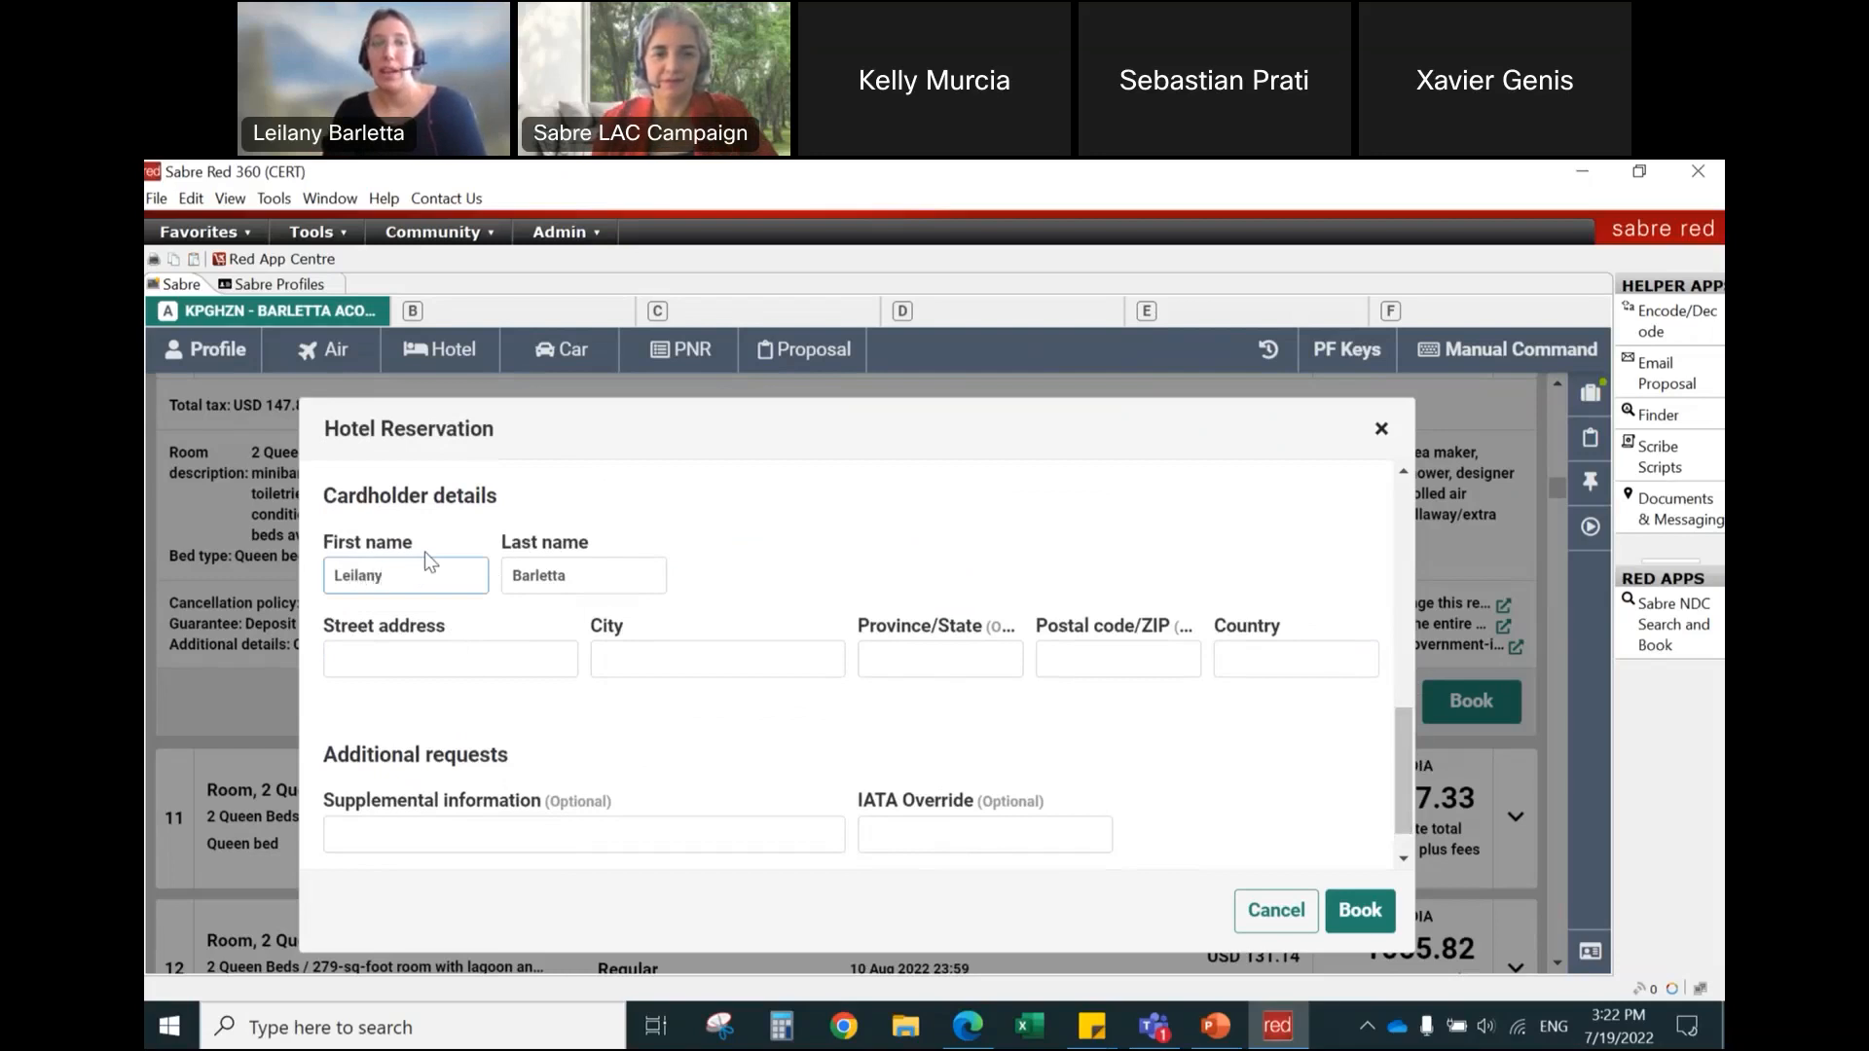
key(Tab)
key(Tab)
text(Henry Ford)
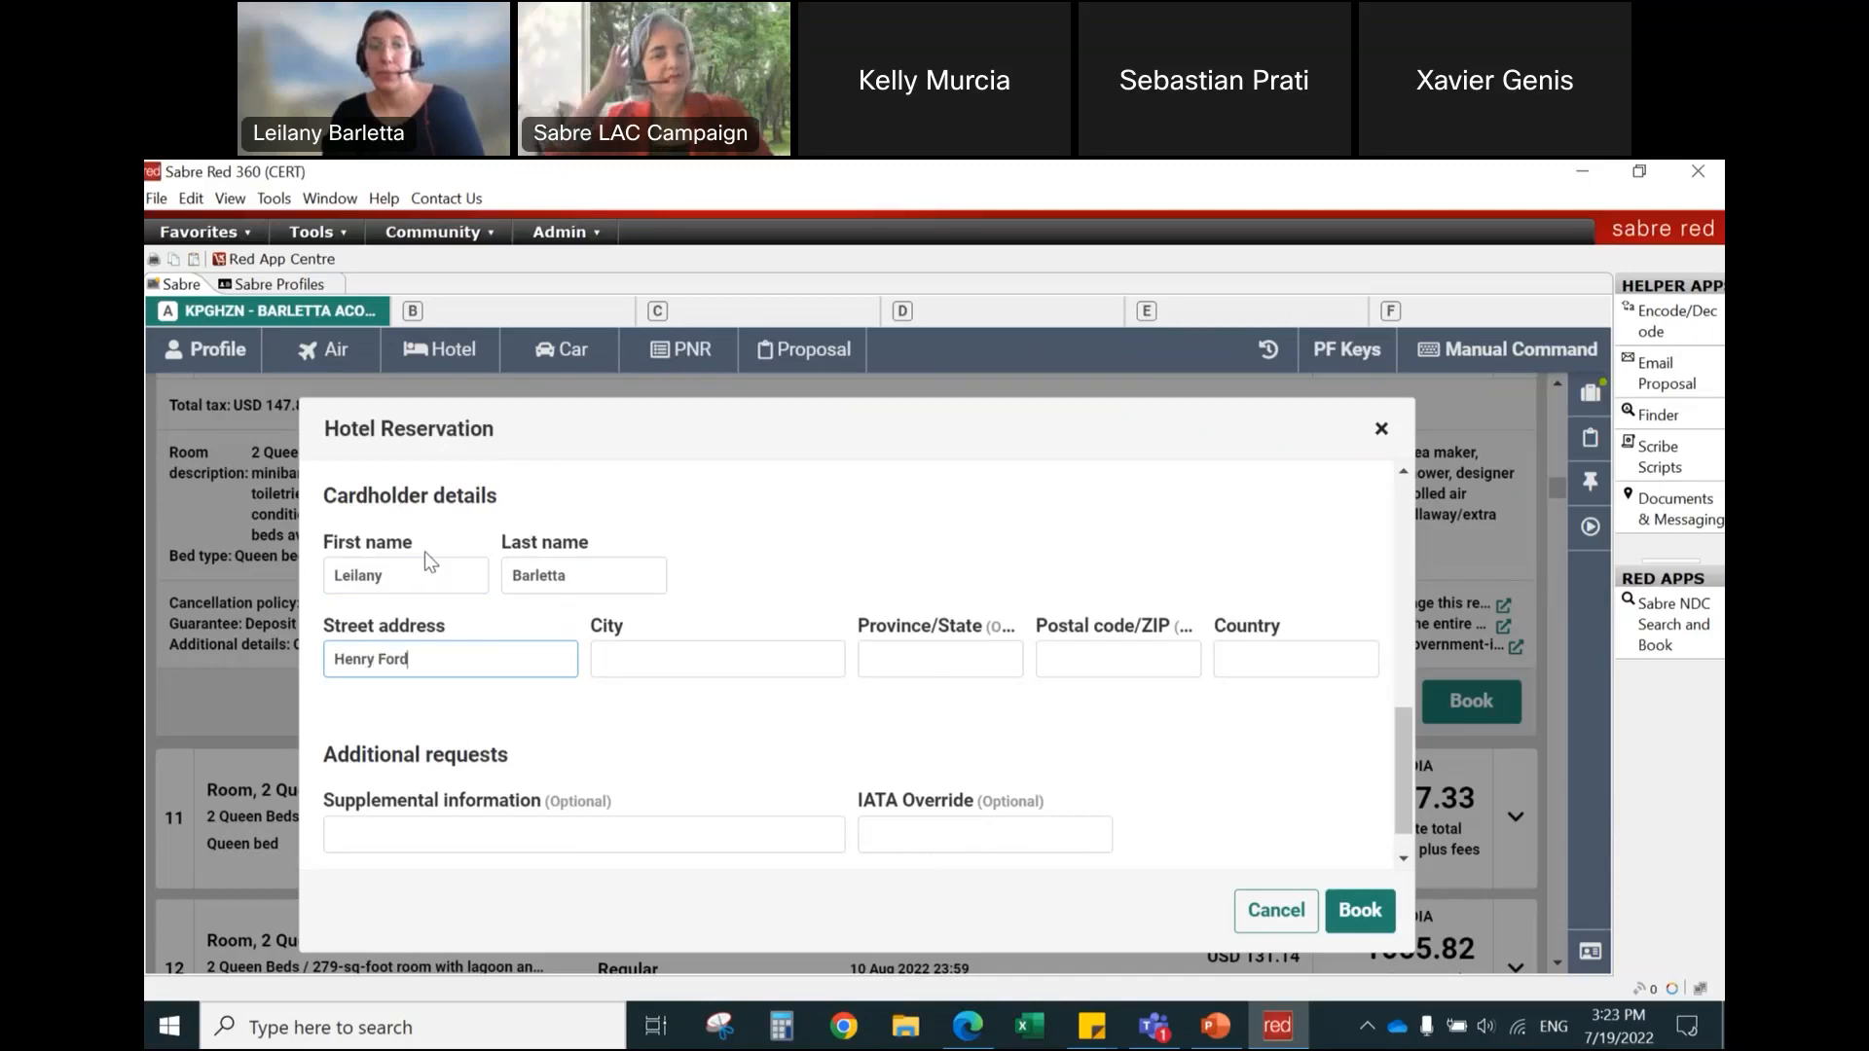
key(Tab)
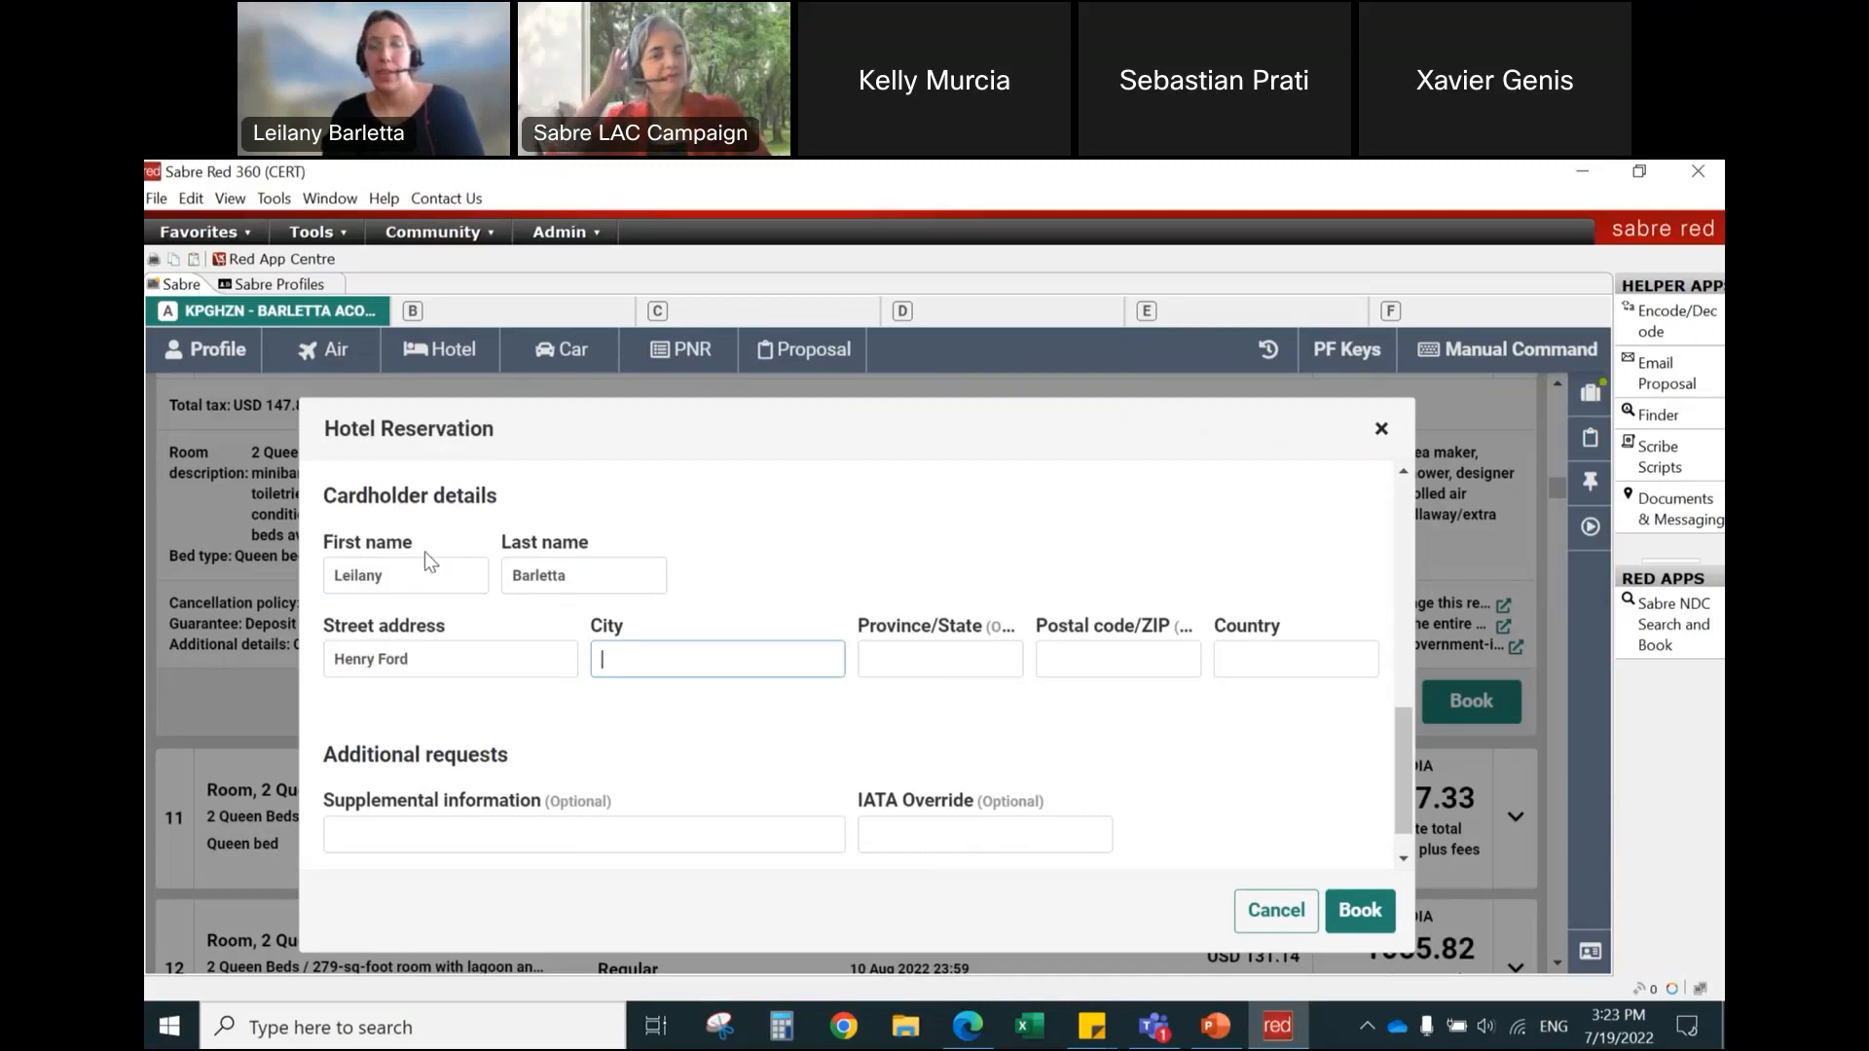
text(Montevideo)
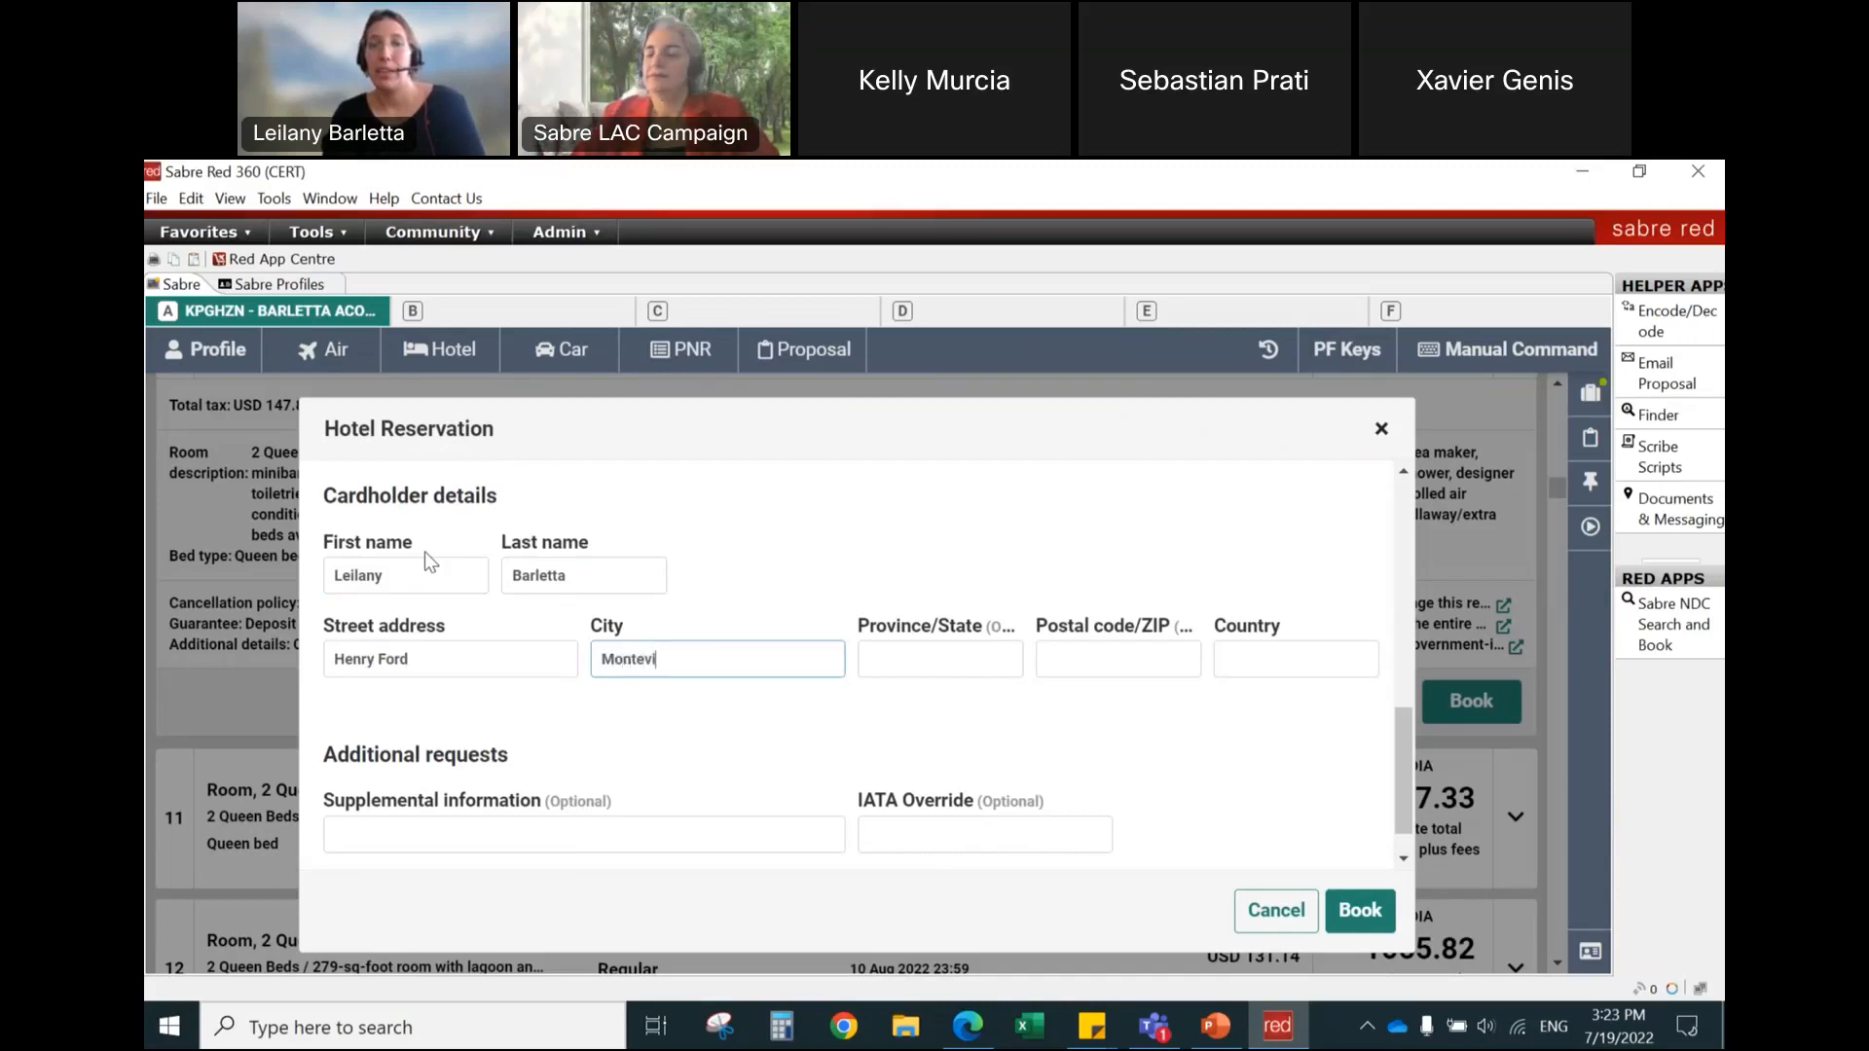
key(Tab)
key(Tab)
key(Tab)
text(uy)
click(1262, 705)
Step: Add the supplemental information "No feather please" and book the room
scroll(1411, 732, down, 1)
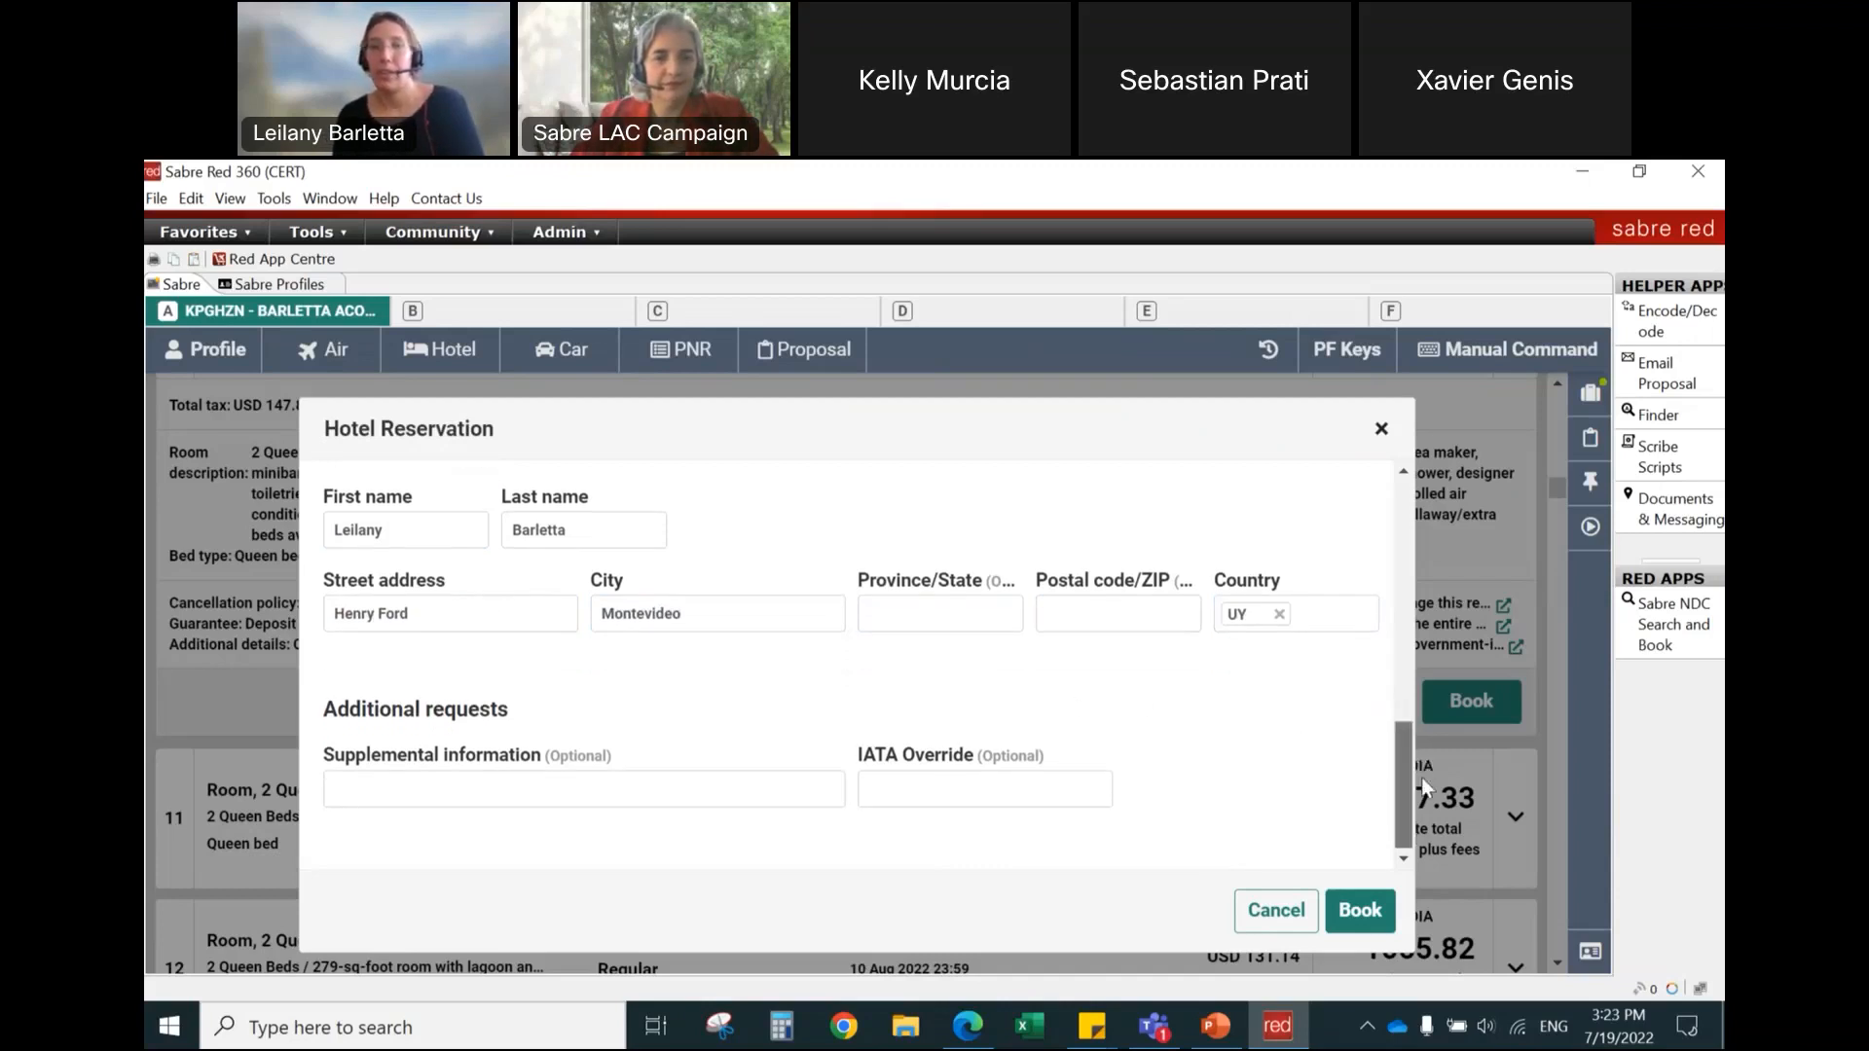
click(373, 796)
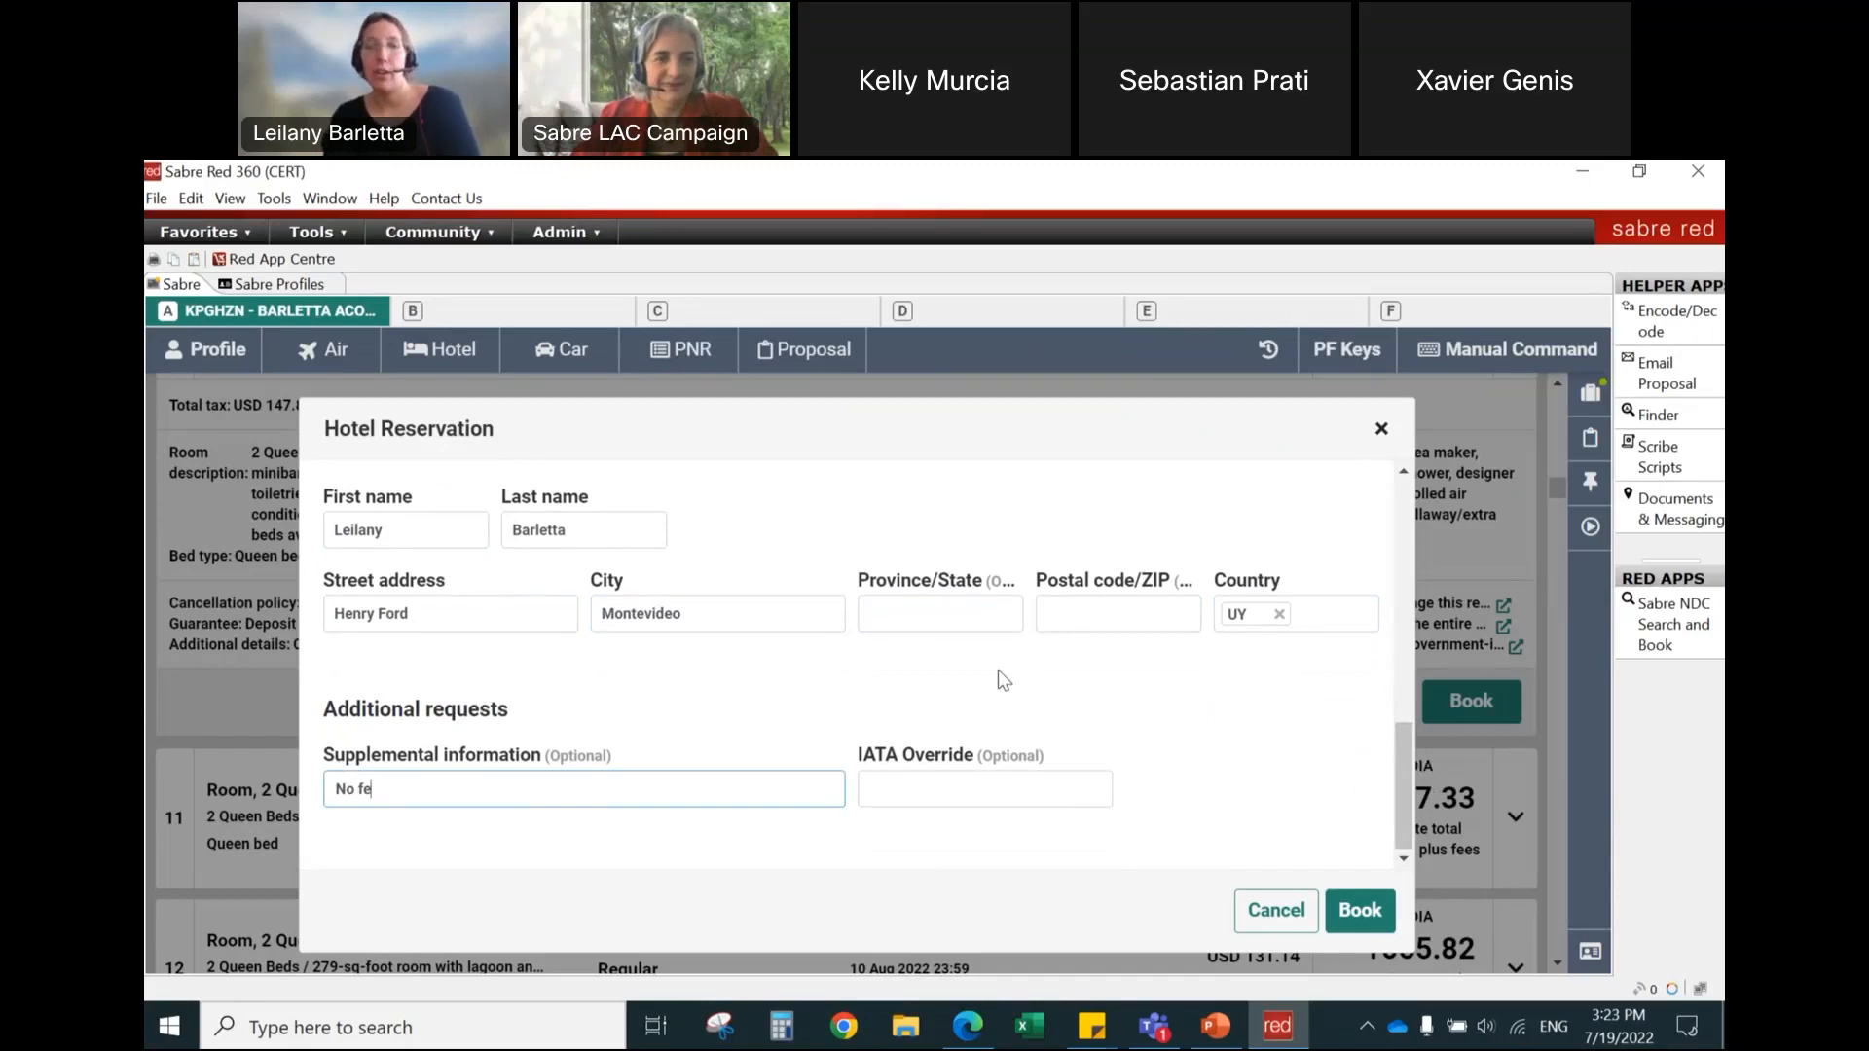
text(No feather please)
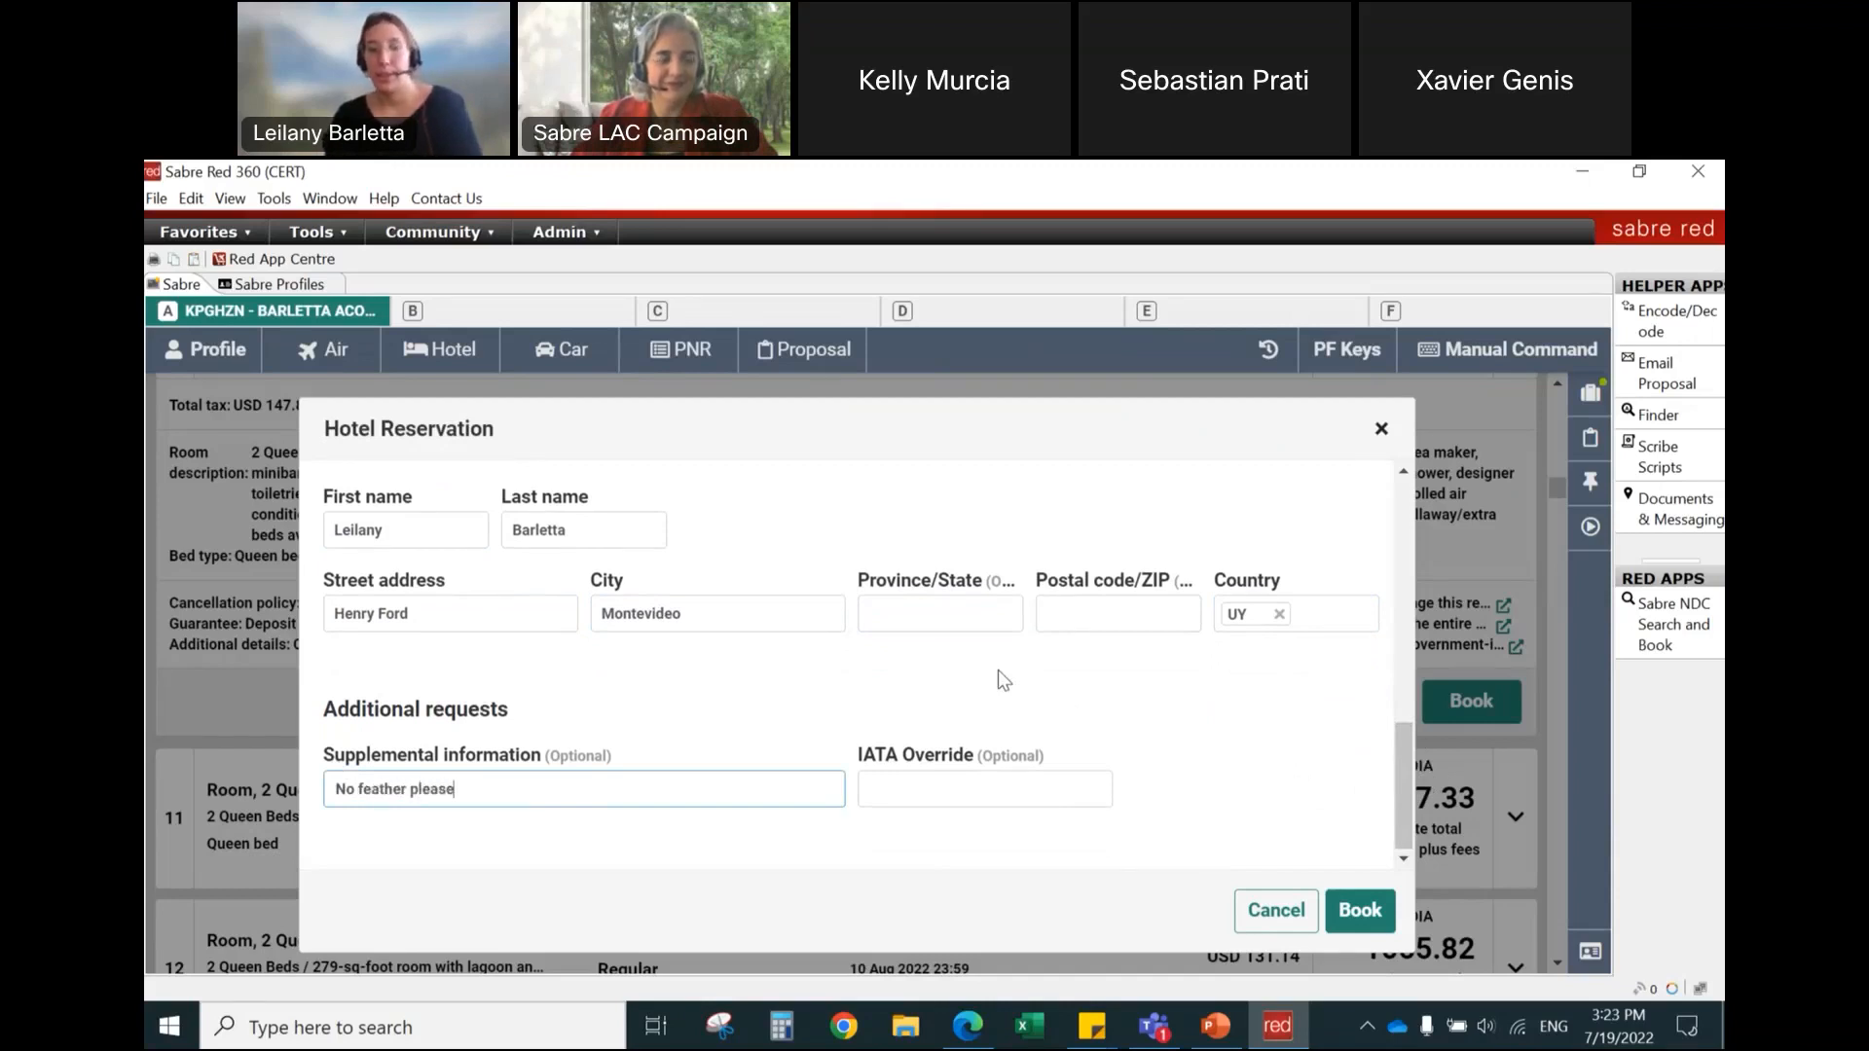
click(1366, 914)
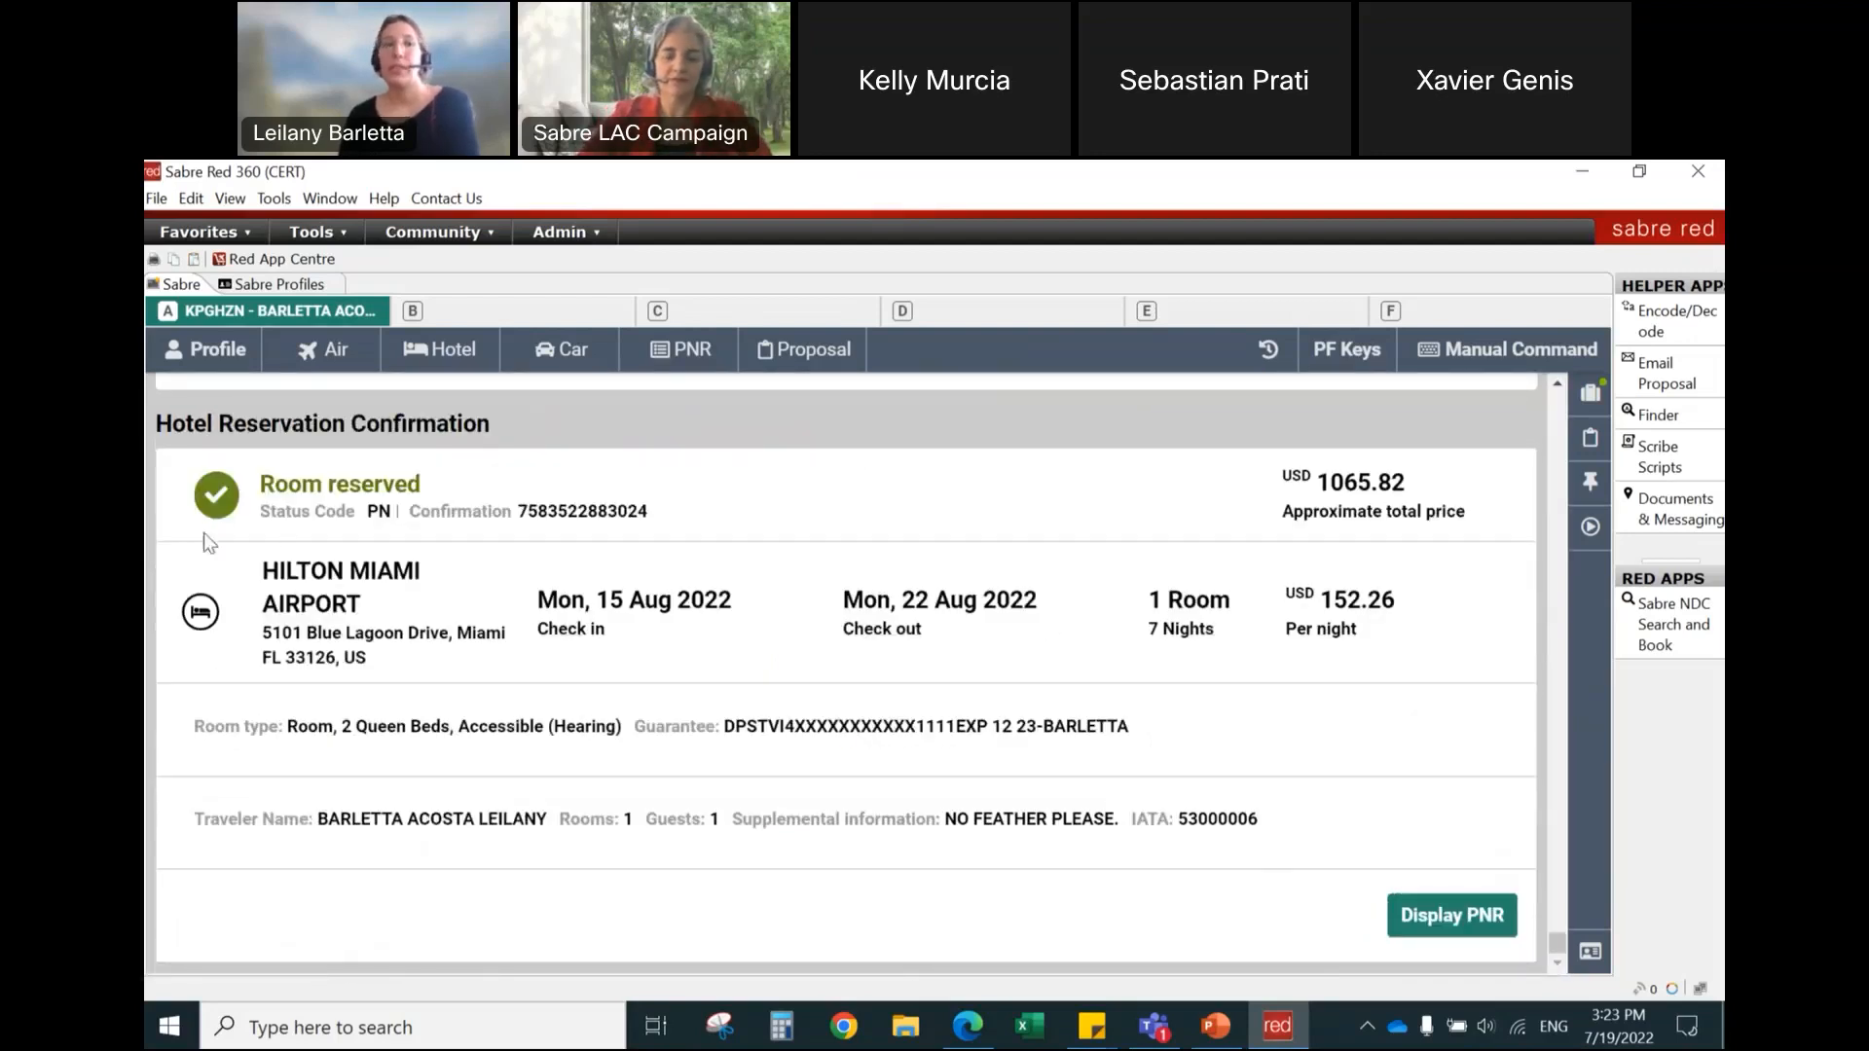
Step: Examine the status code and confirmation number in the hotel reservation confirmation
double_click(375, 508)
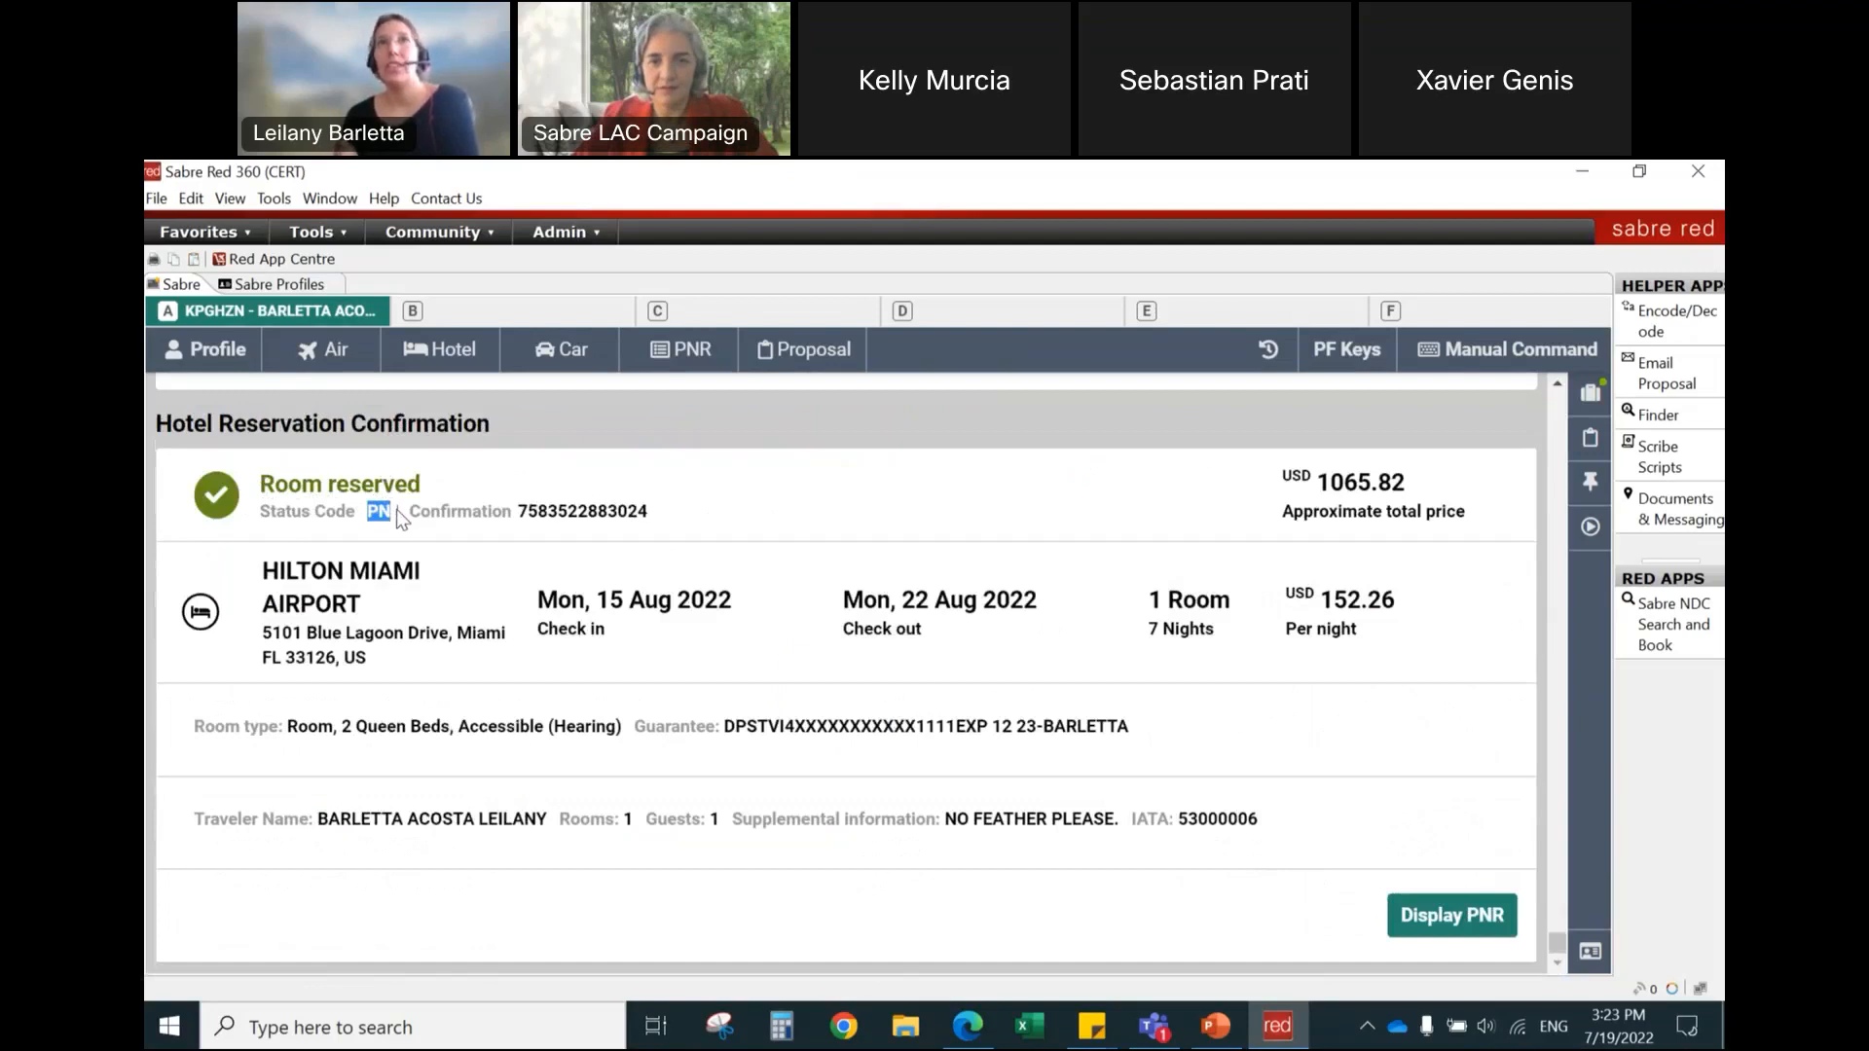
drag(518, 512, 675, 512)
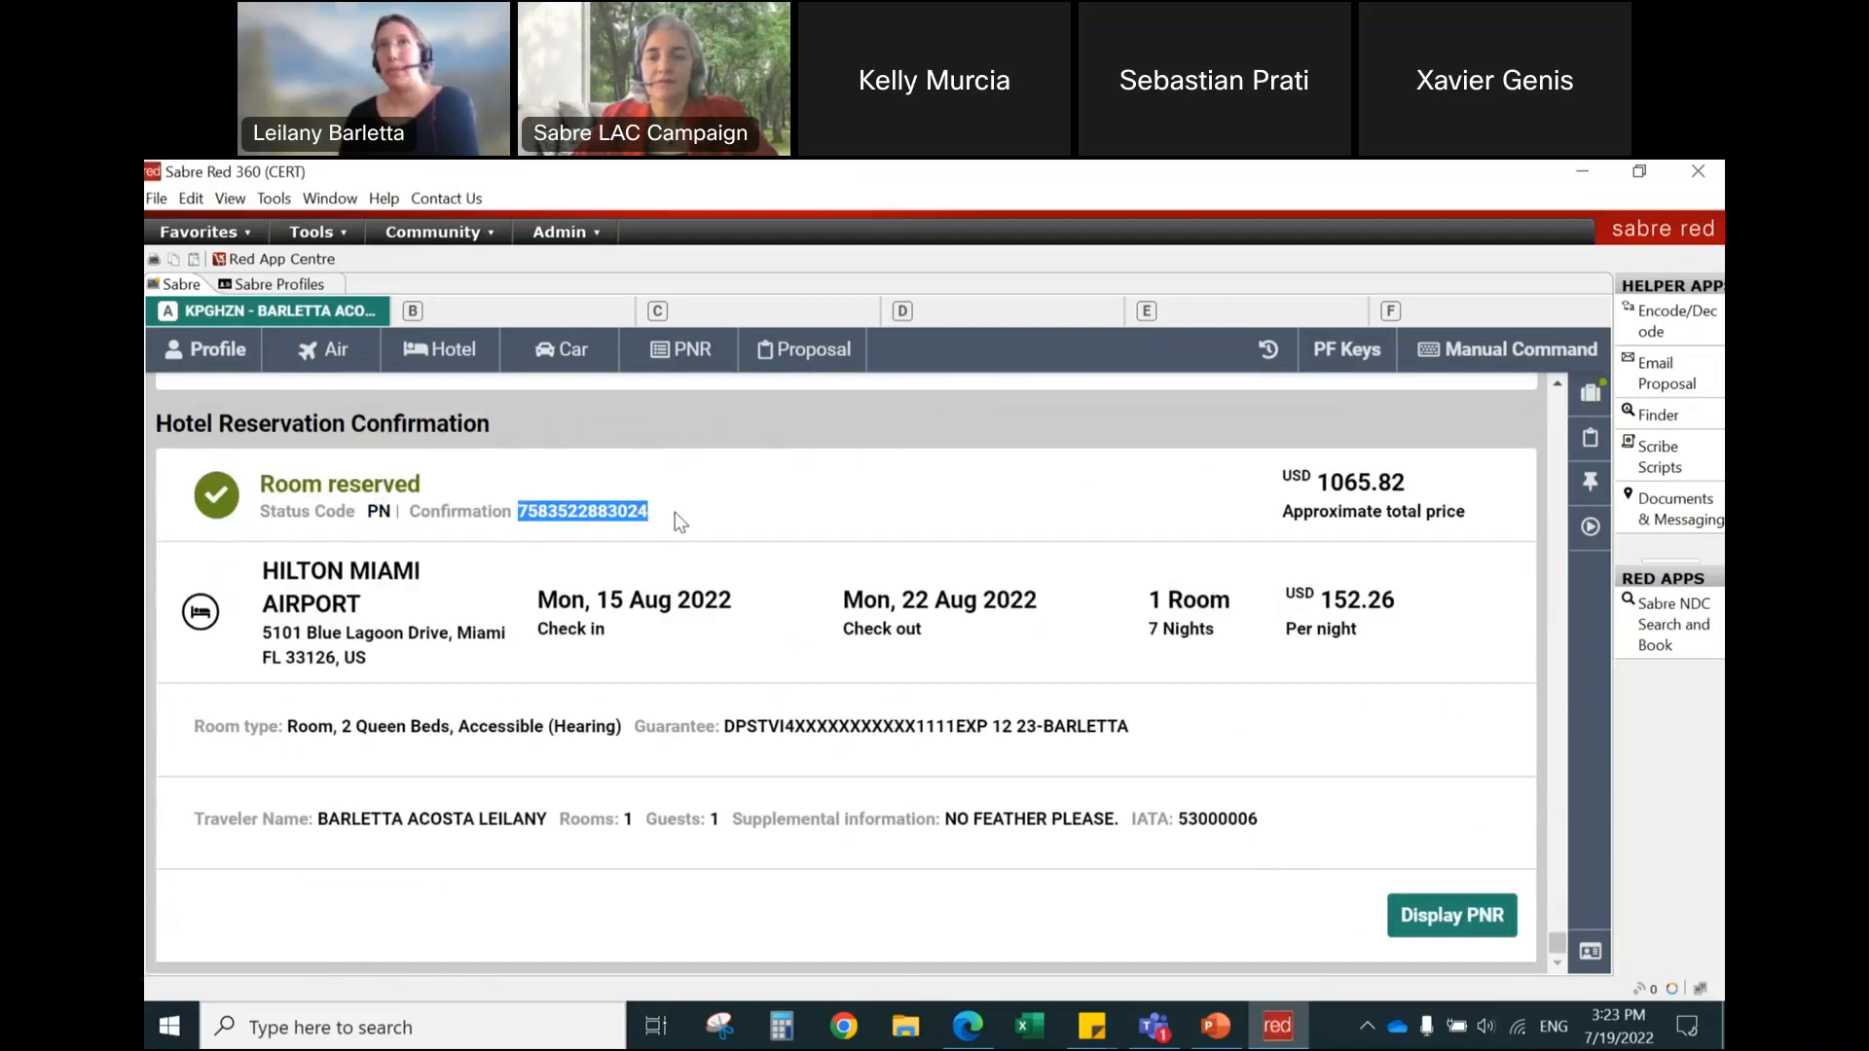
click(675, 512)
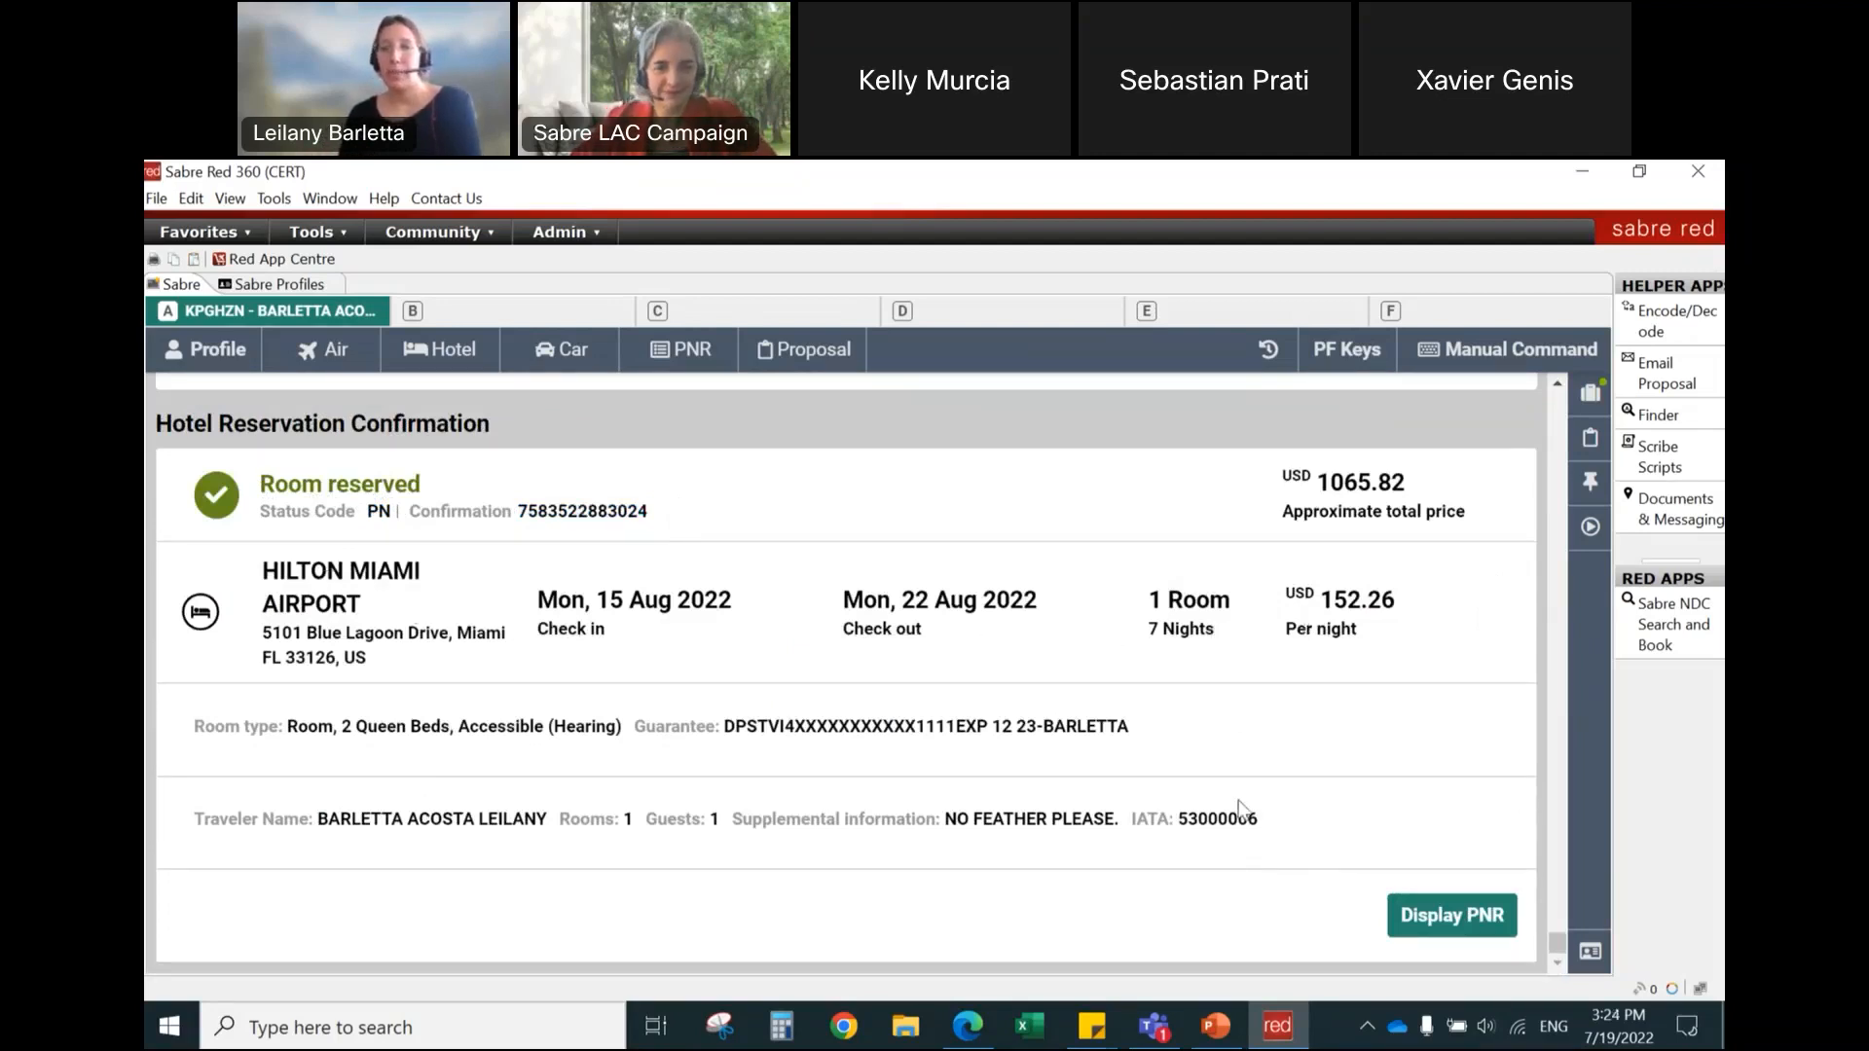
Step: Display the PNR, review the Hilton Miami Airport segment's details and cancellation policy, and collapse the segment
click(1456, 926)
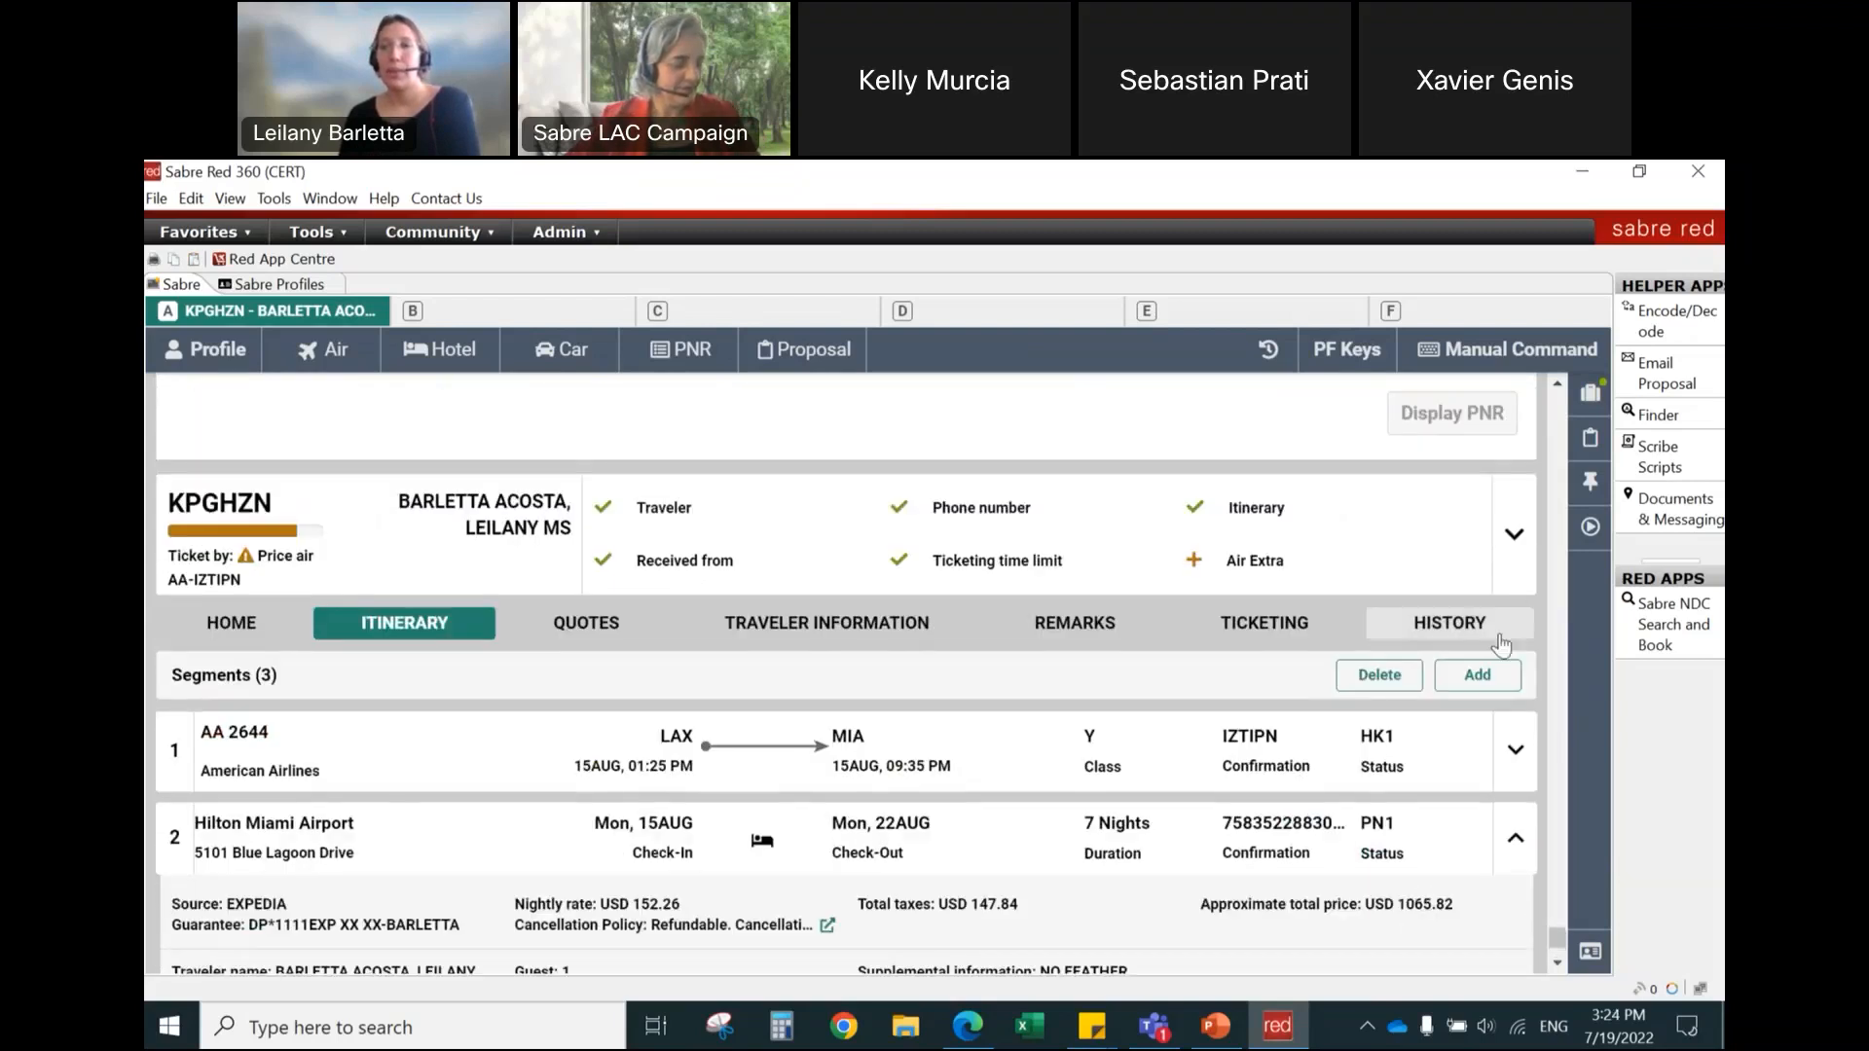
scroll(1465, 638, down, 3)
scroll(1463, 632, down, 1)
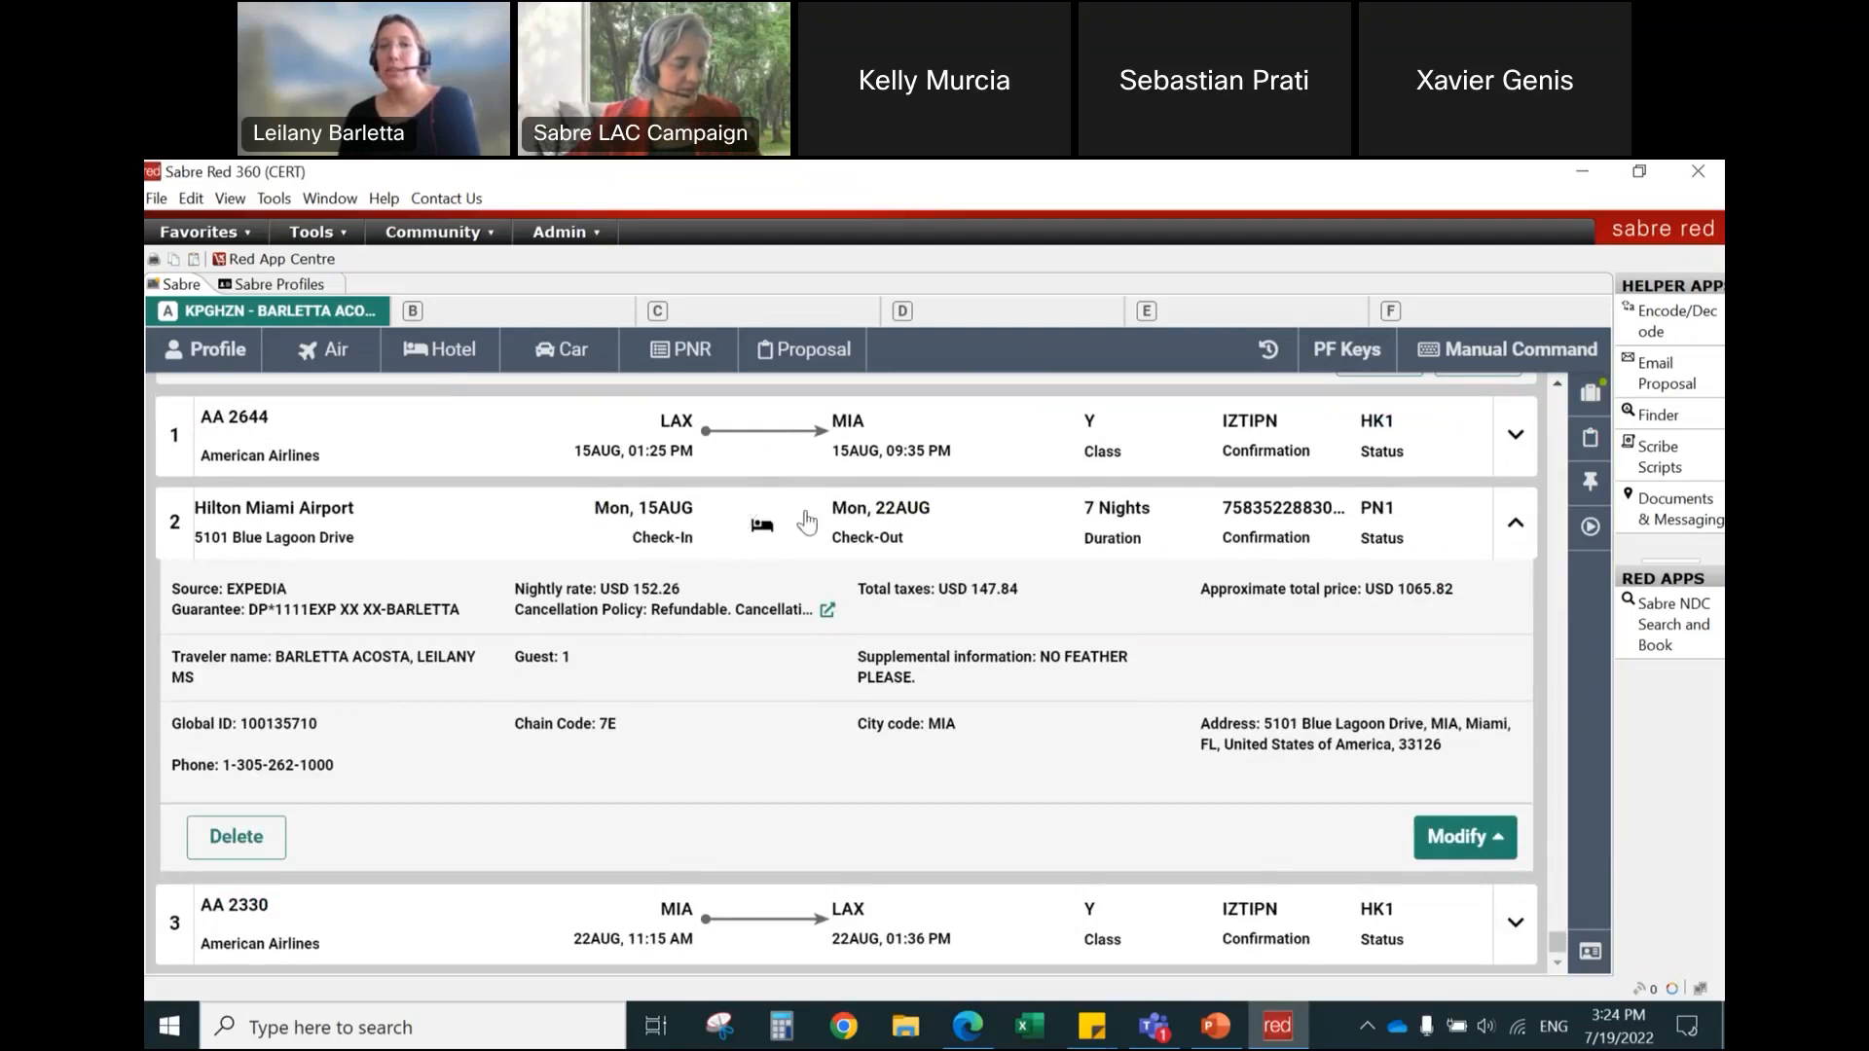
click(828, 611)
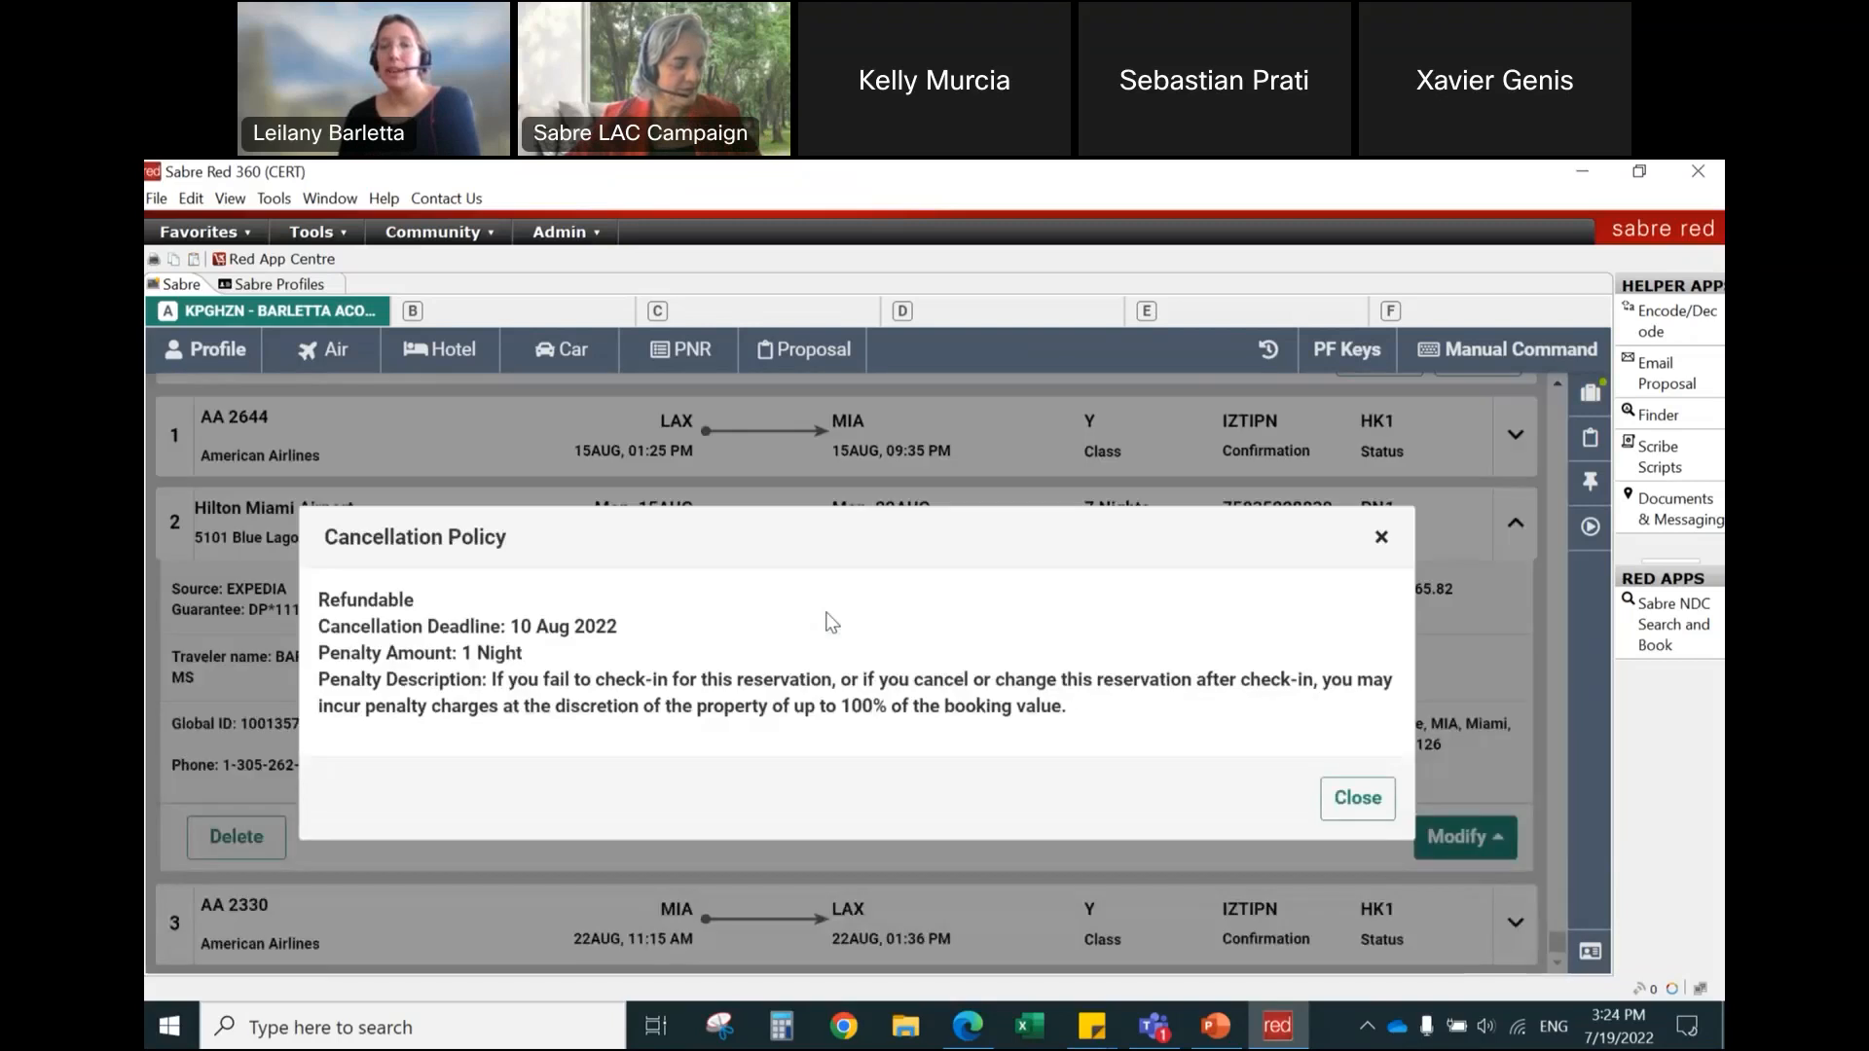
click(1343, 813)
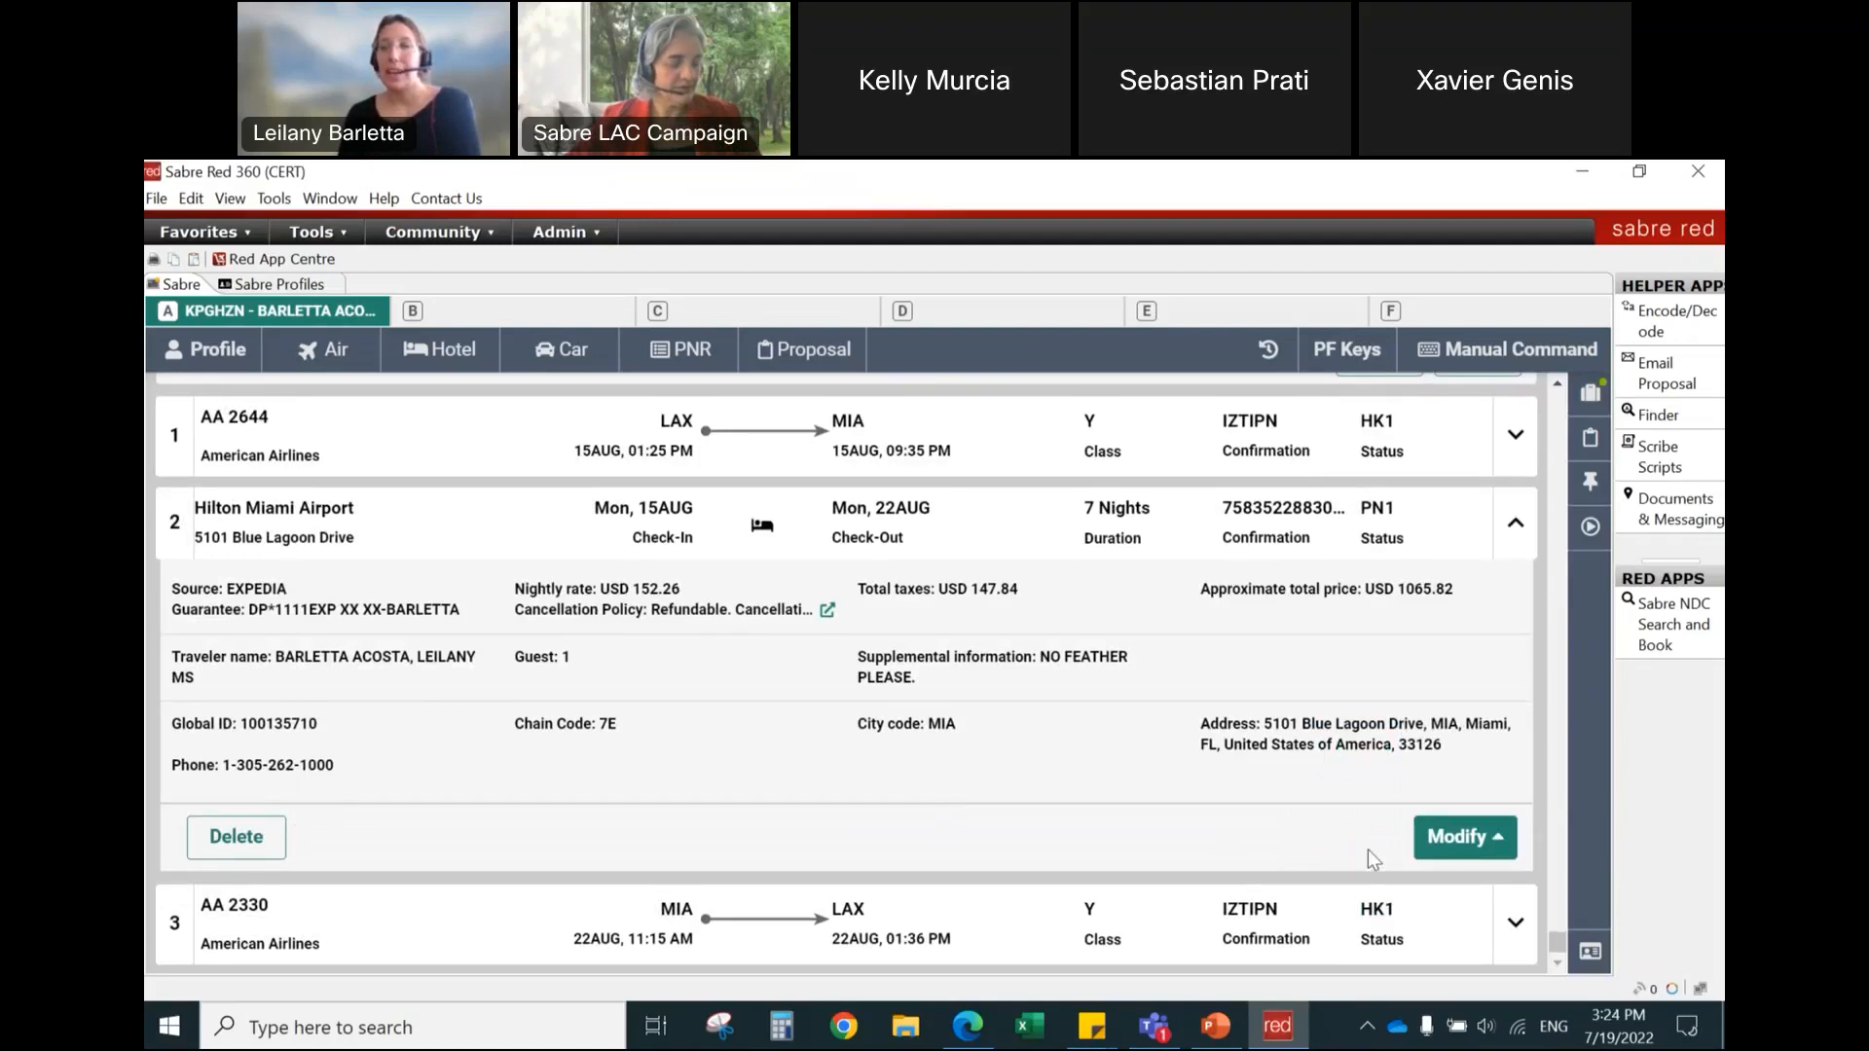
click(1516, 531)
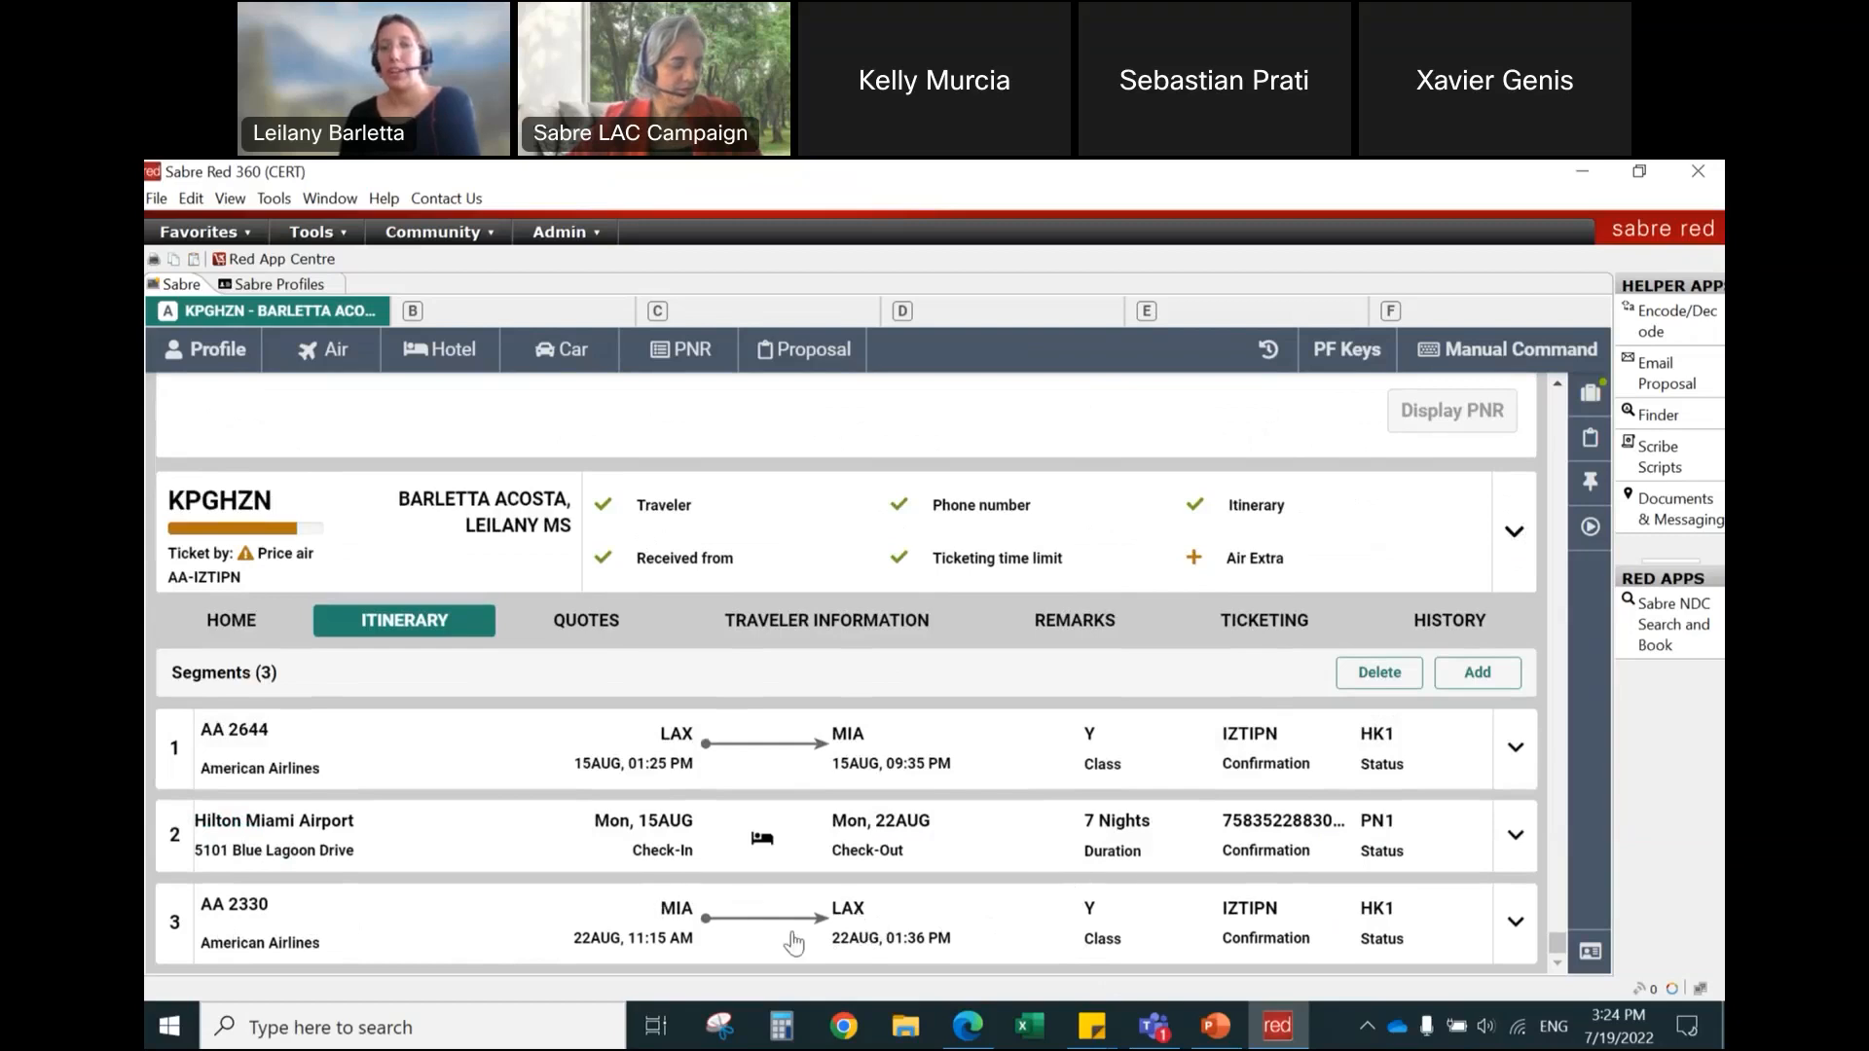
Step: Check the expanded Trip Summary for the booked air and hotel segments, and close it
click(1589, 395)
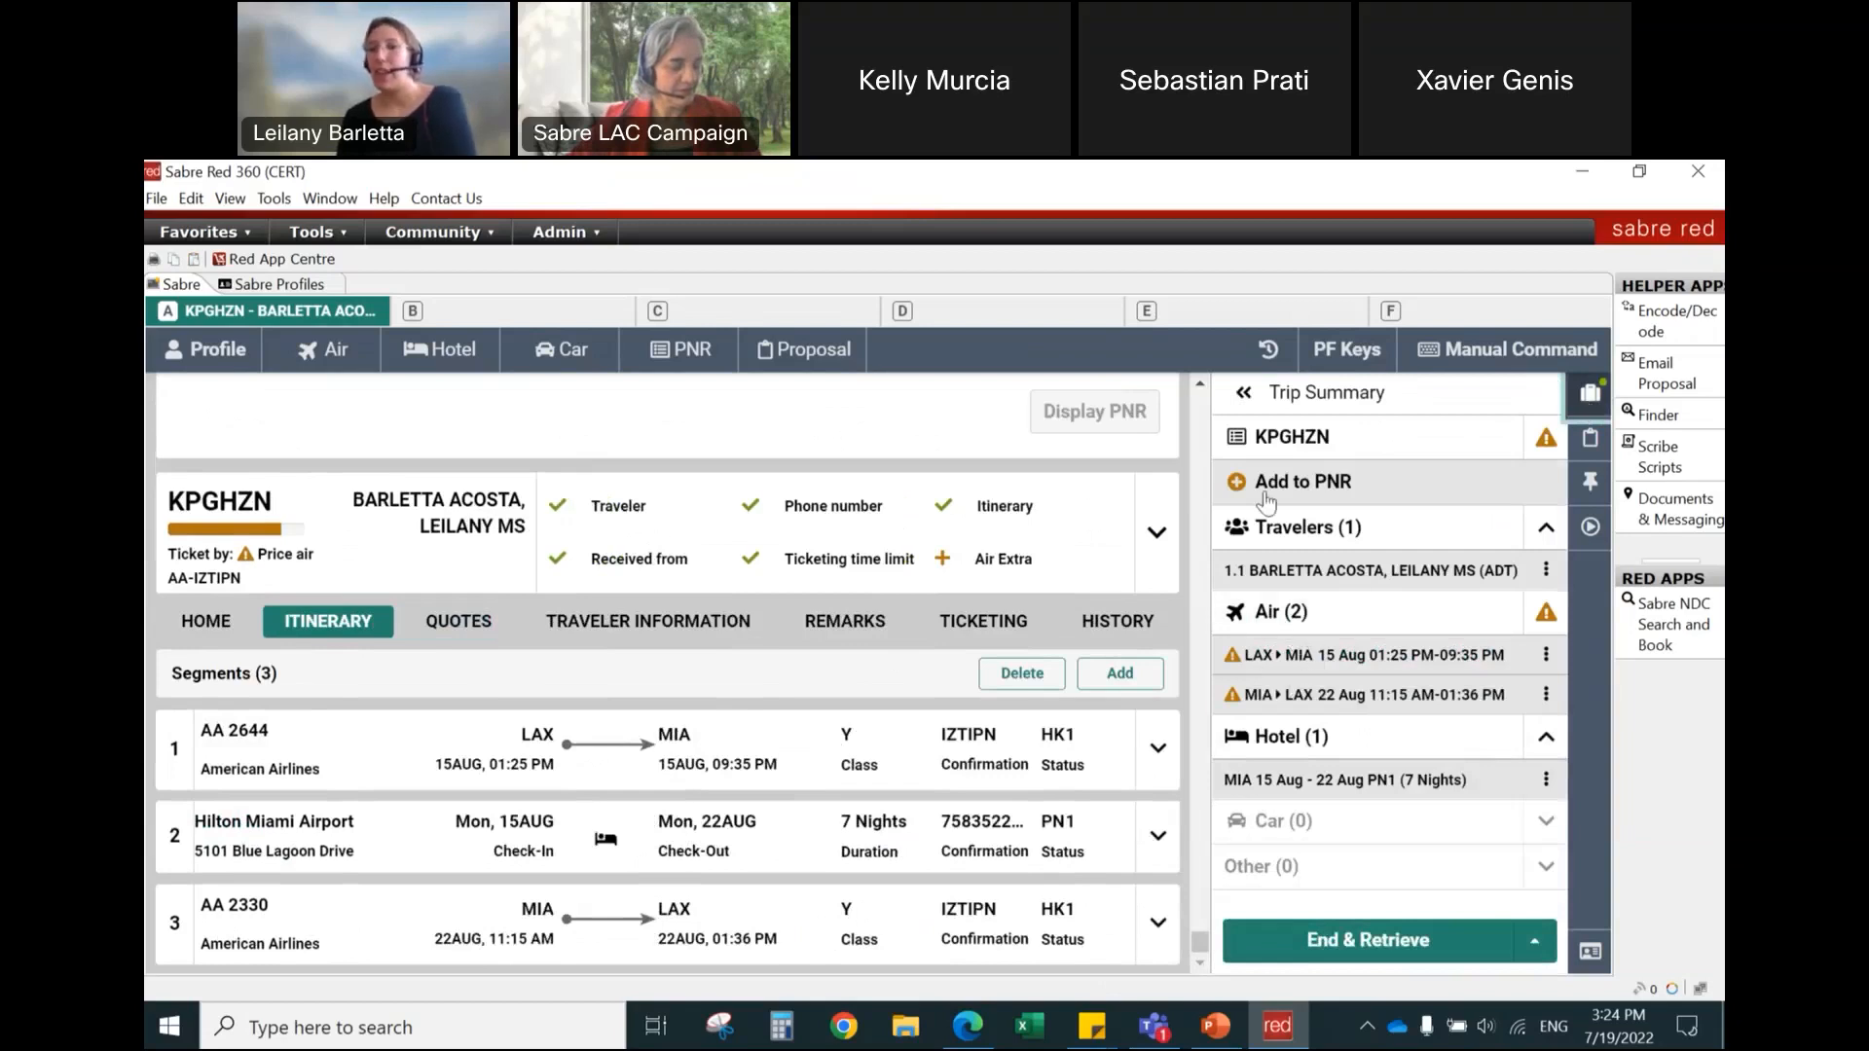
click(1243, 394)
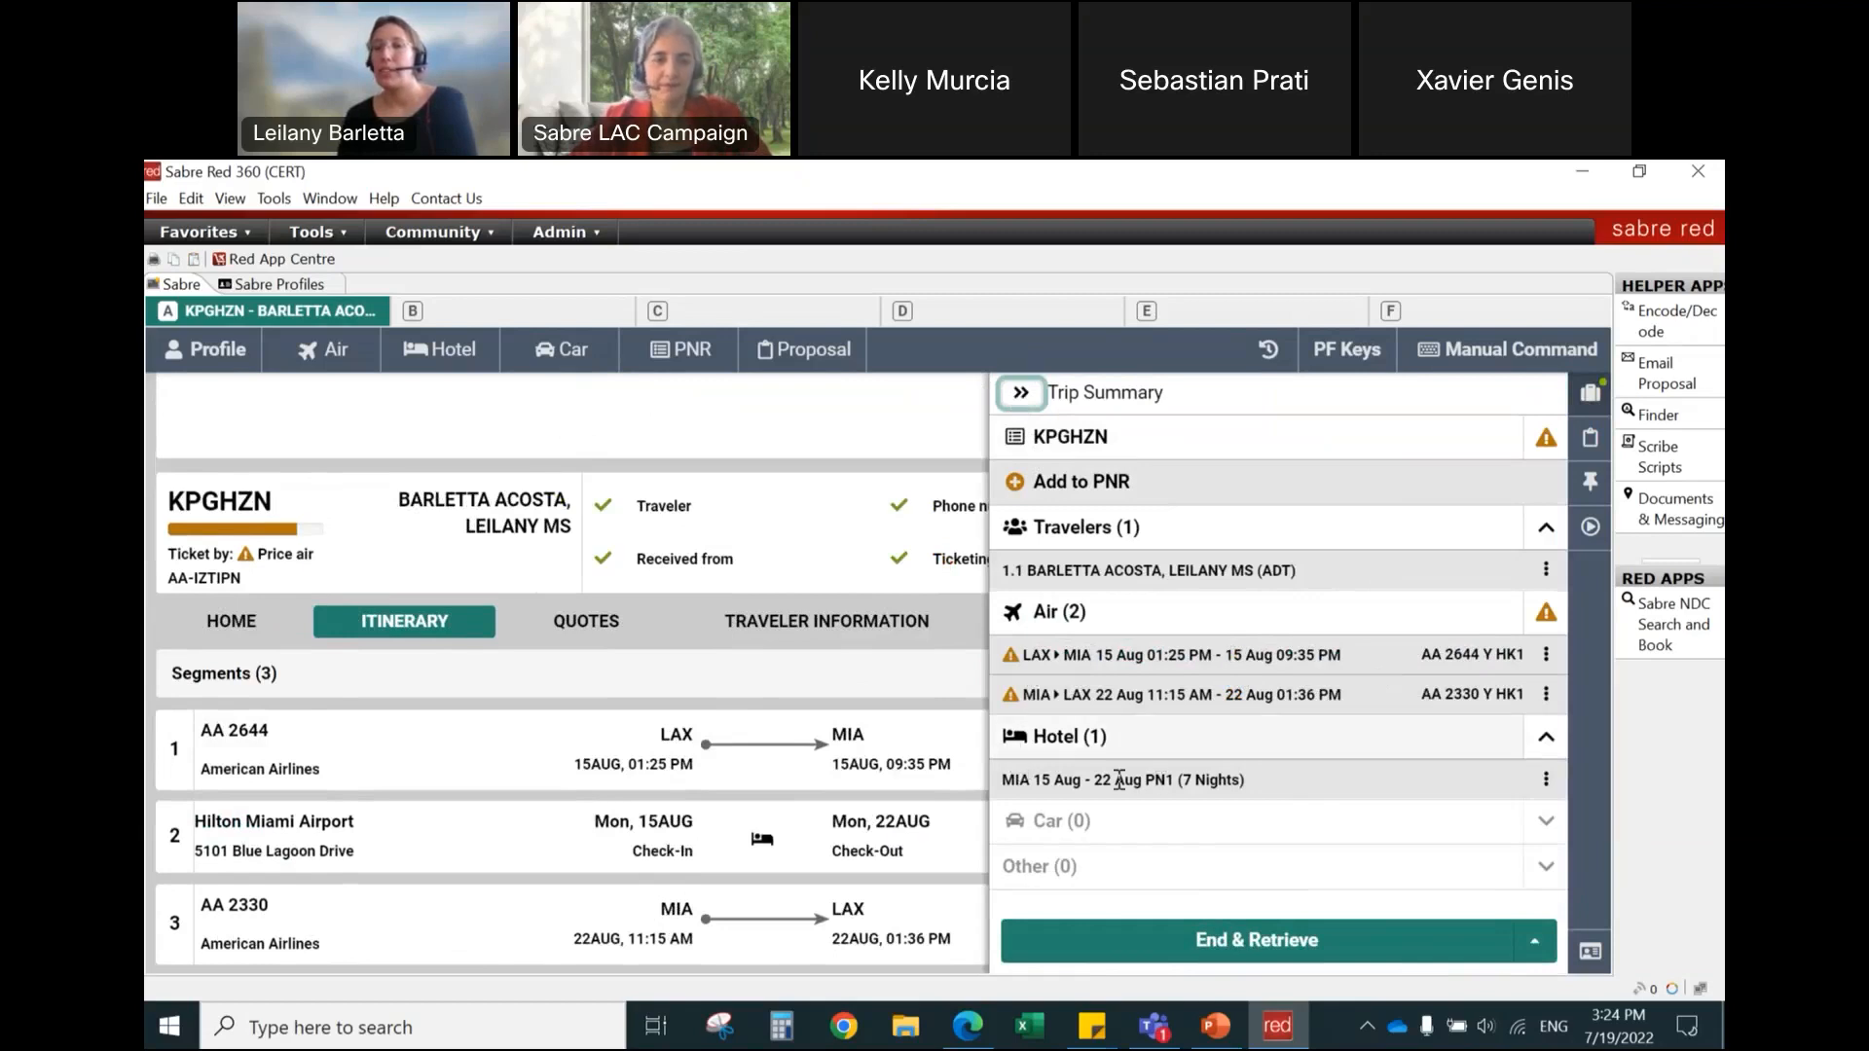
click(1020, 392)
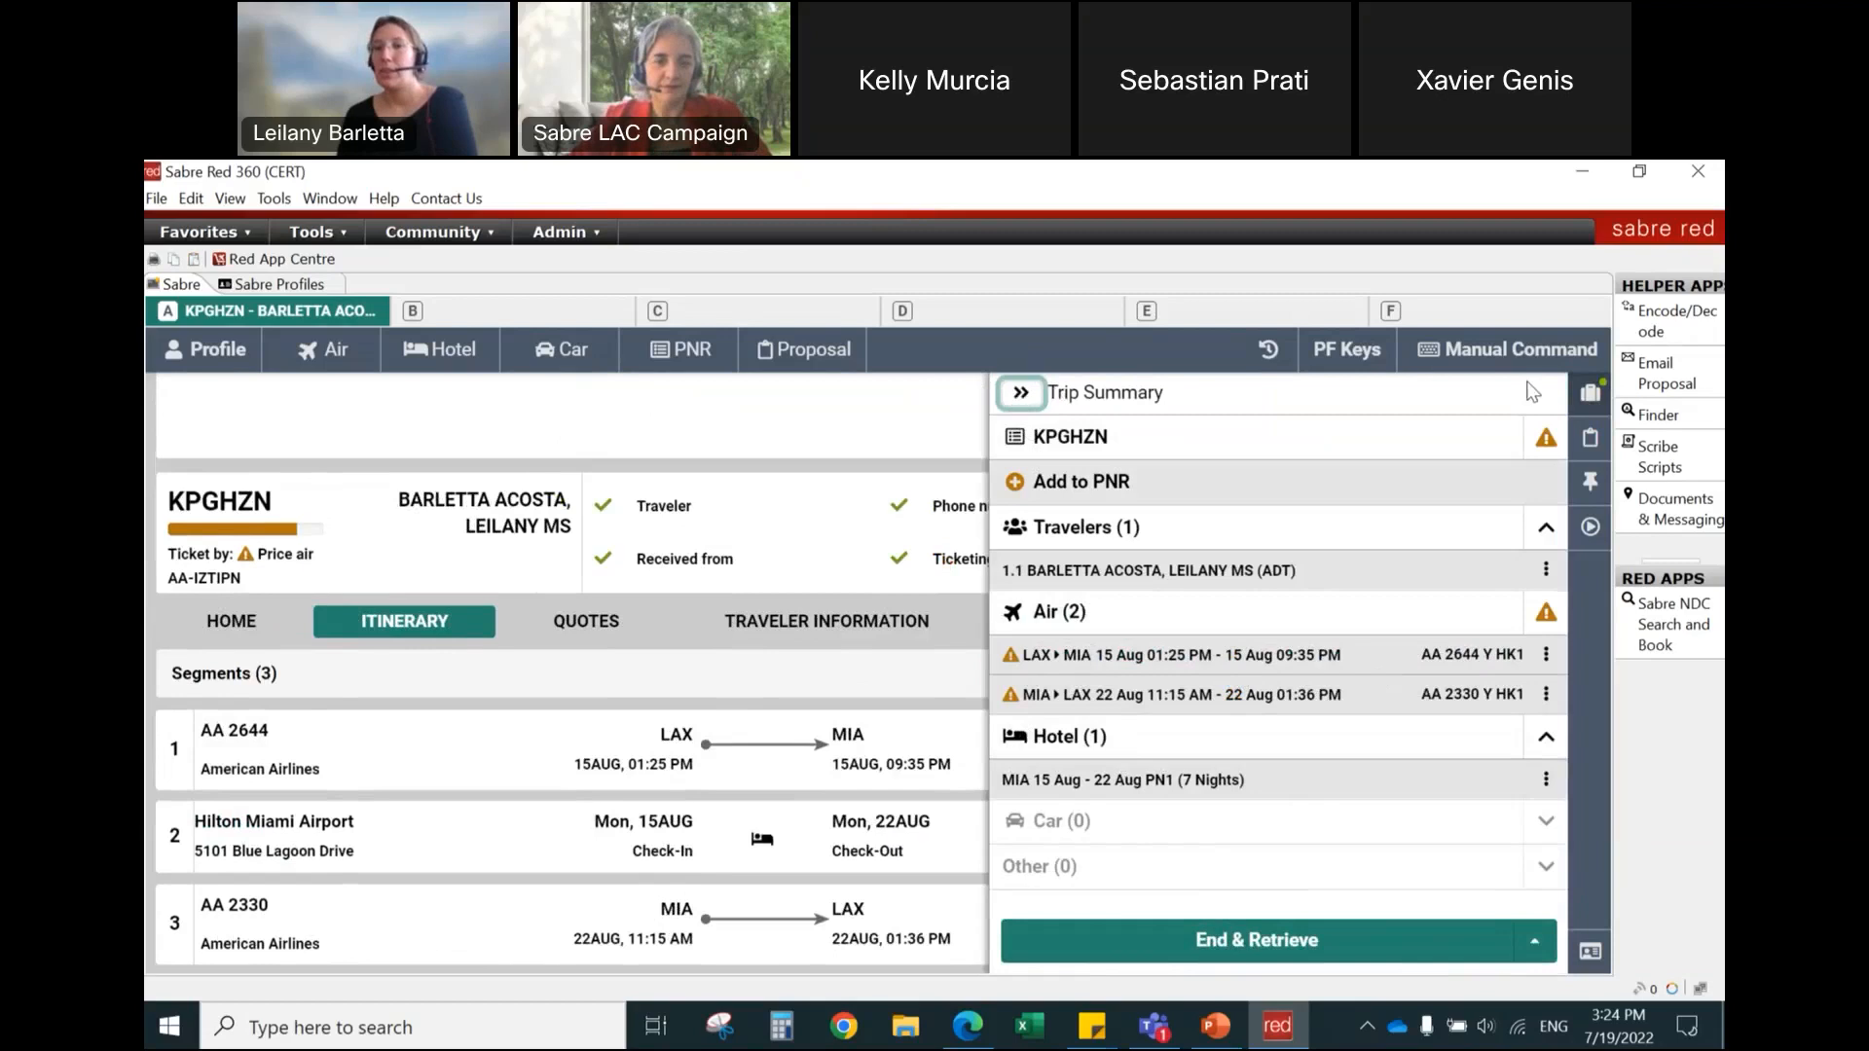
click(1593, 407)
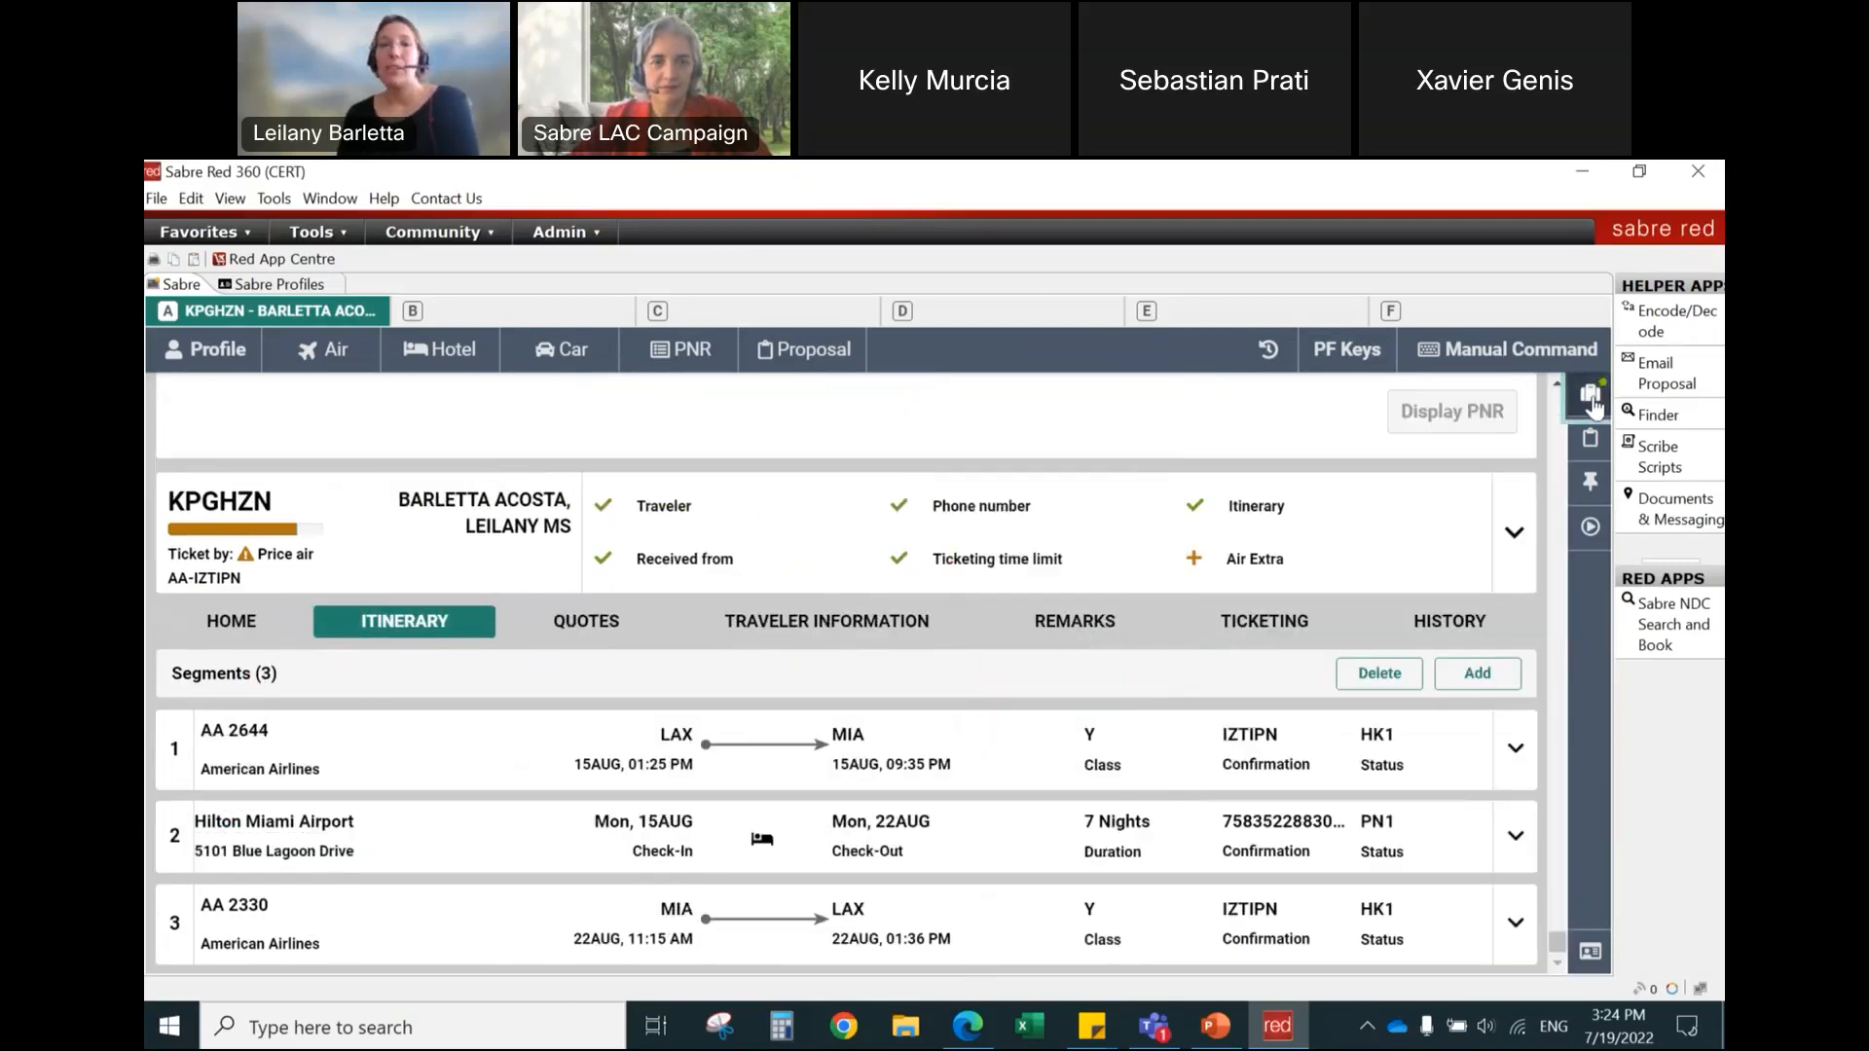
Step: Switch to manual command entry and end and retrieve the PNR with the command 6P§ER
click(1533, 355)
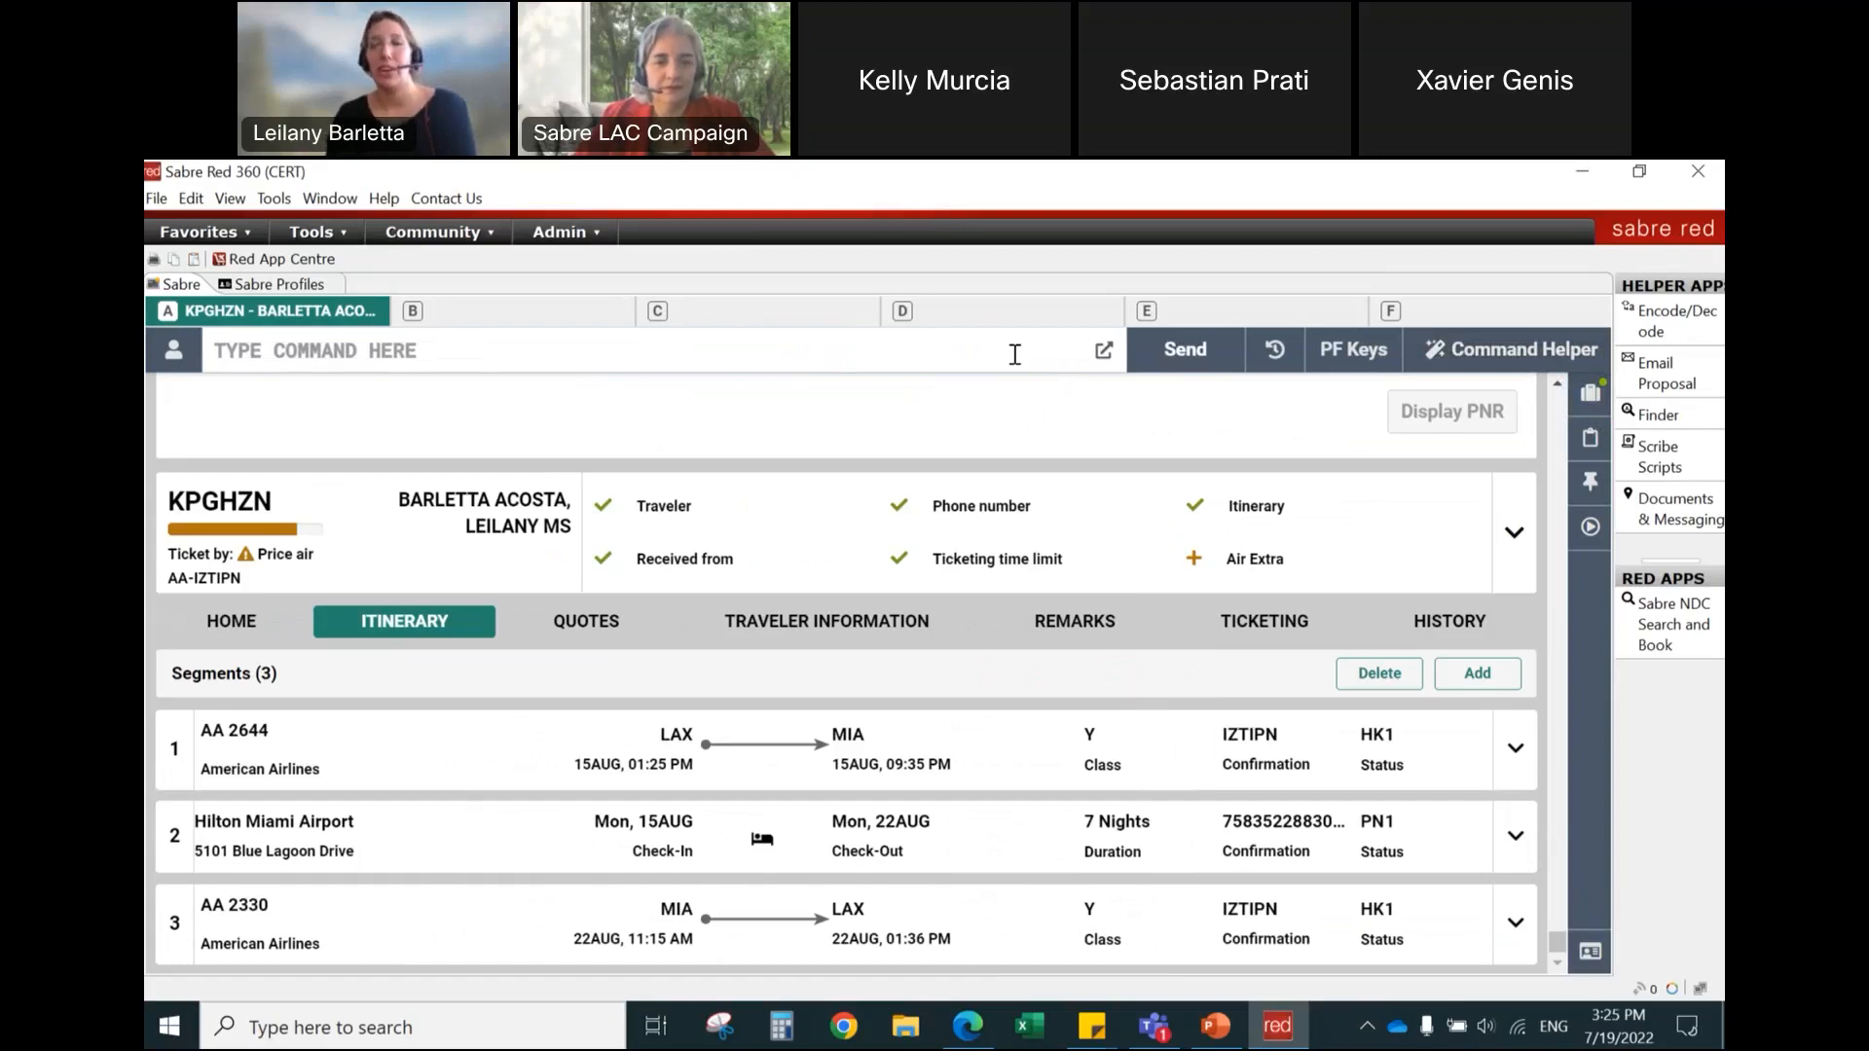
text(6P§ER)
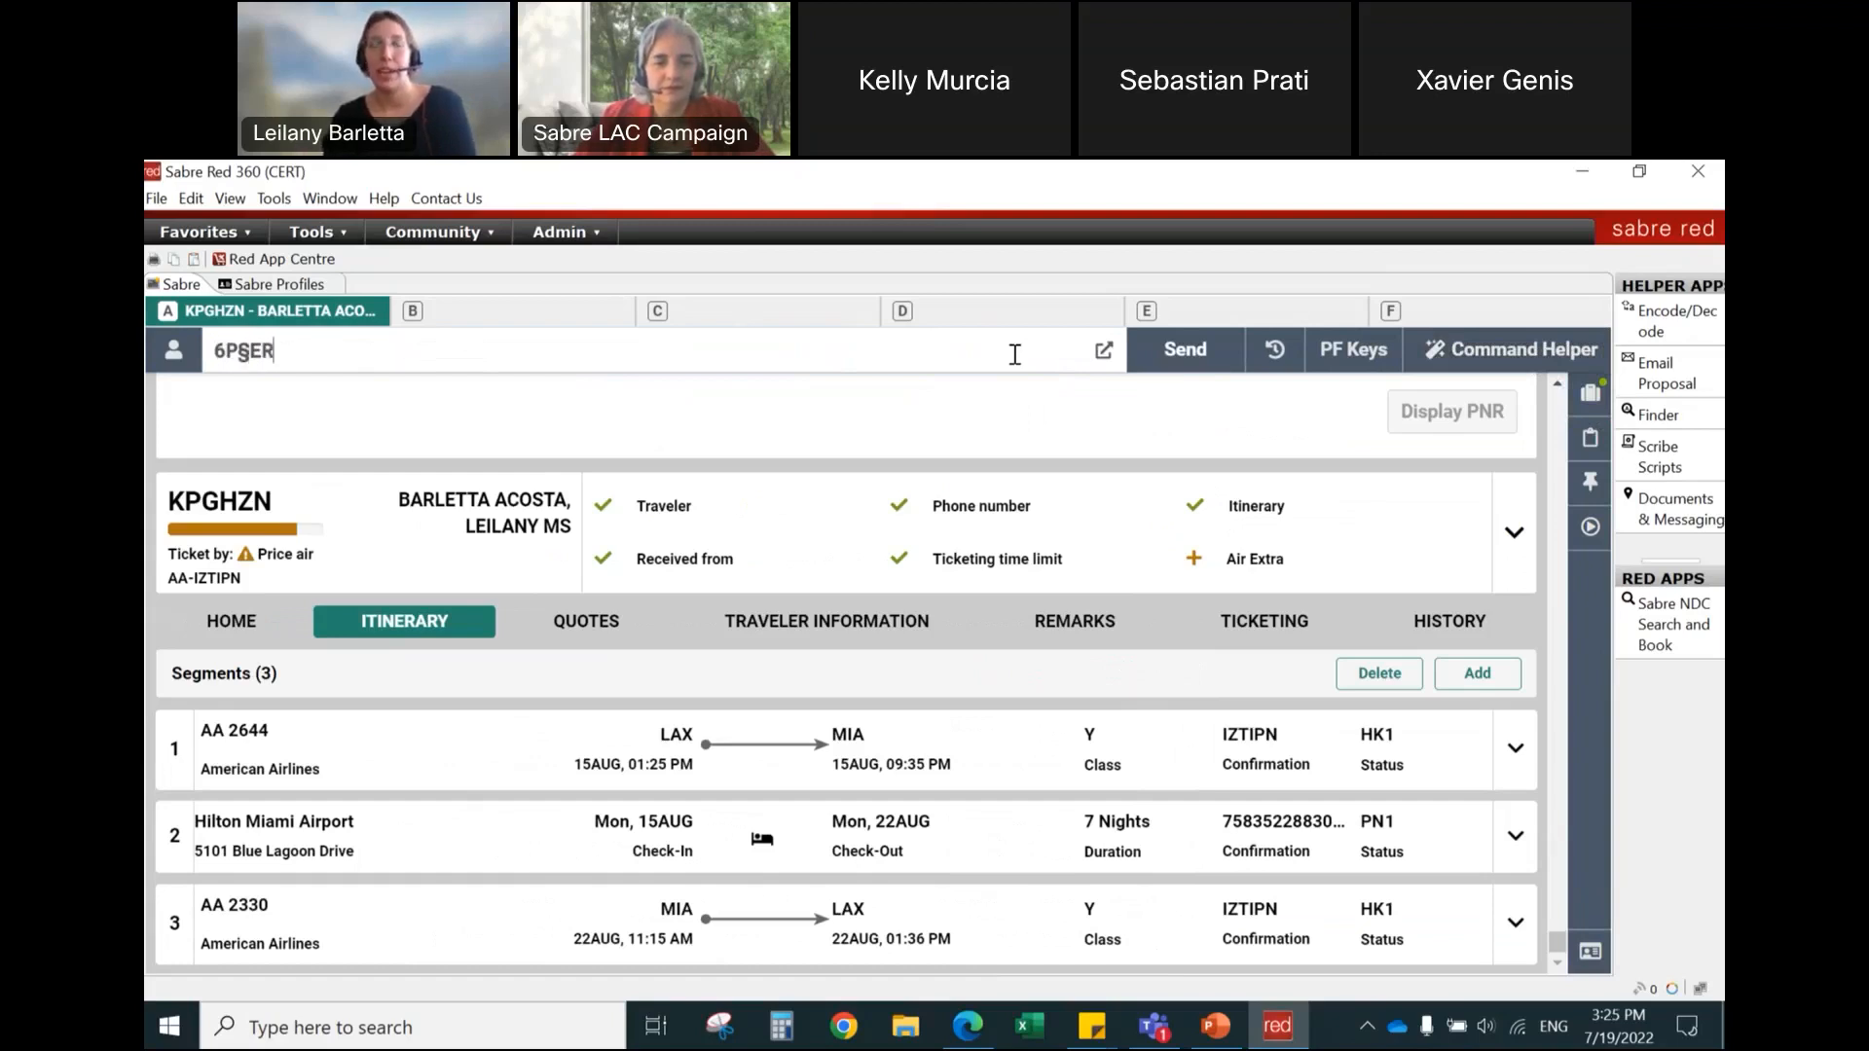
key(Return)
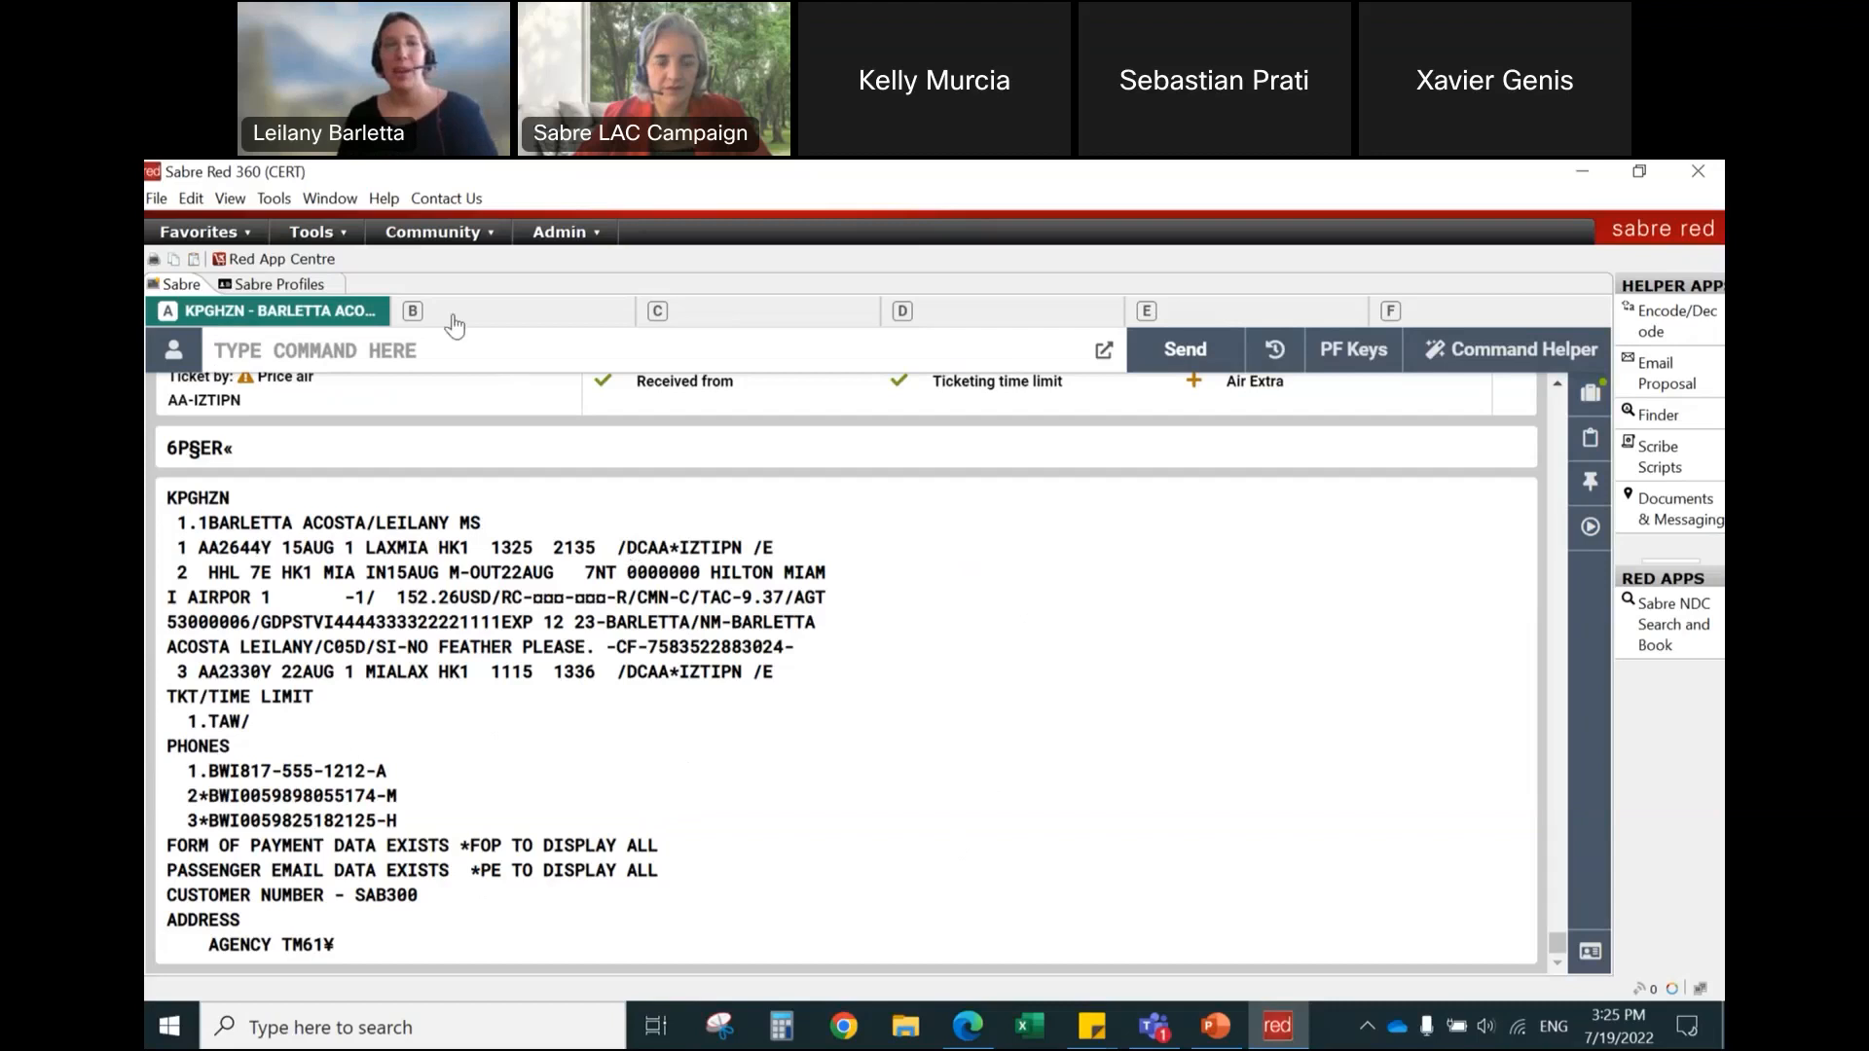
Step: Set the Sabre System response styling to Classic Style and apply the option
click(273, 200)
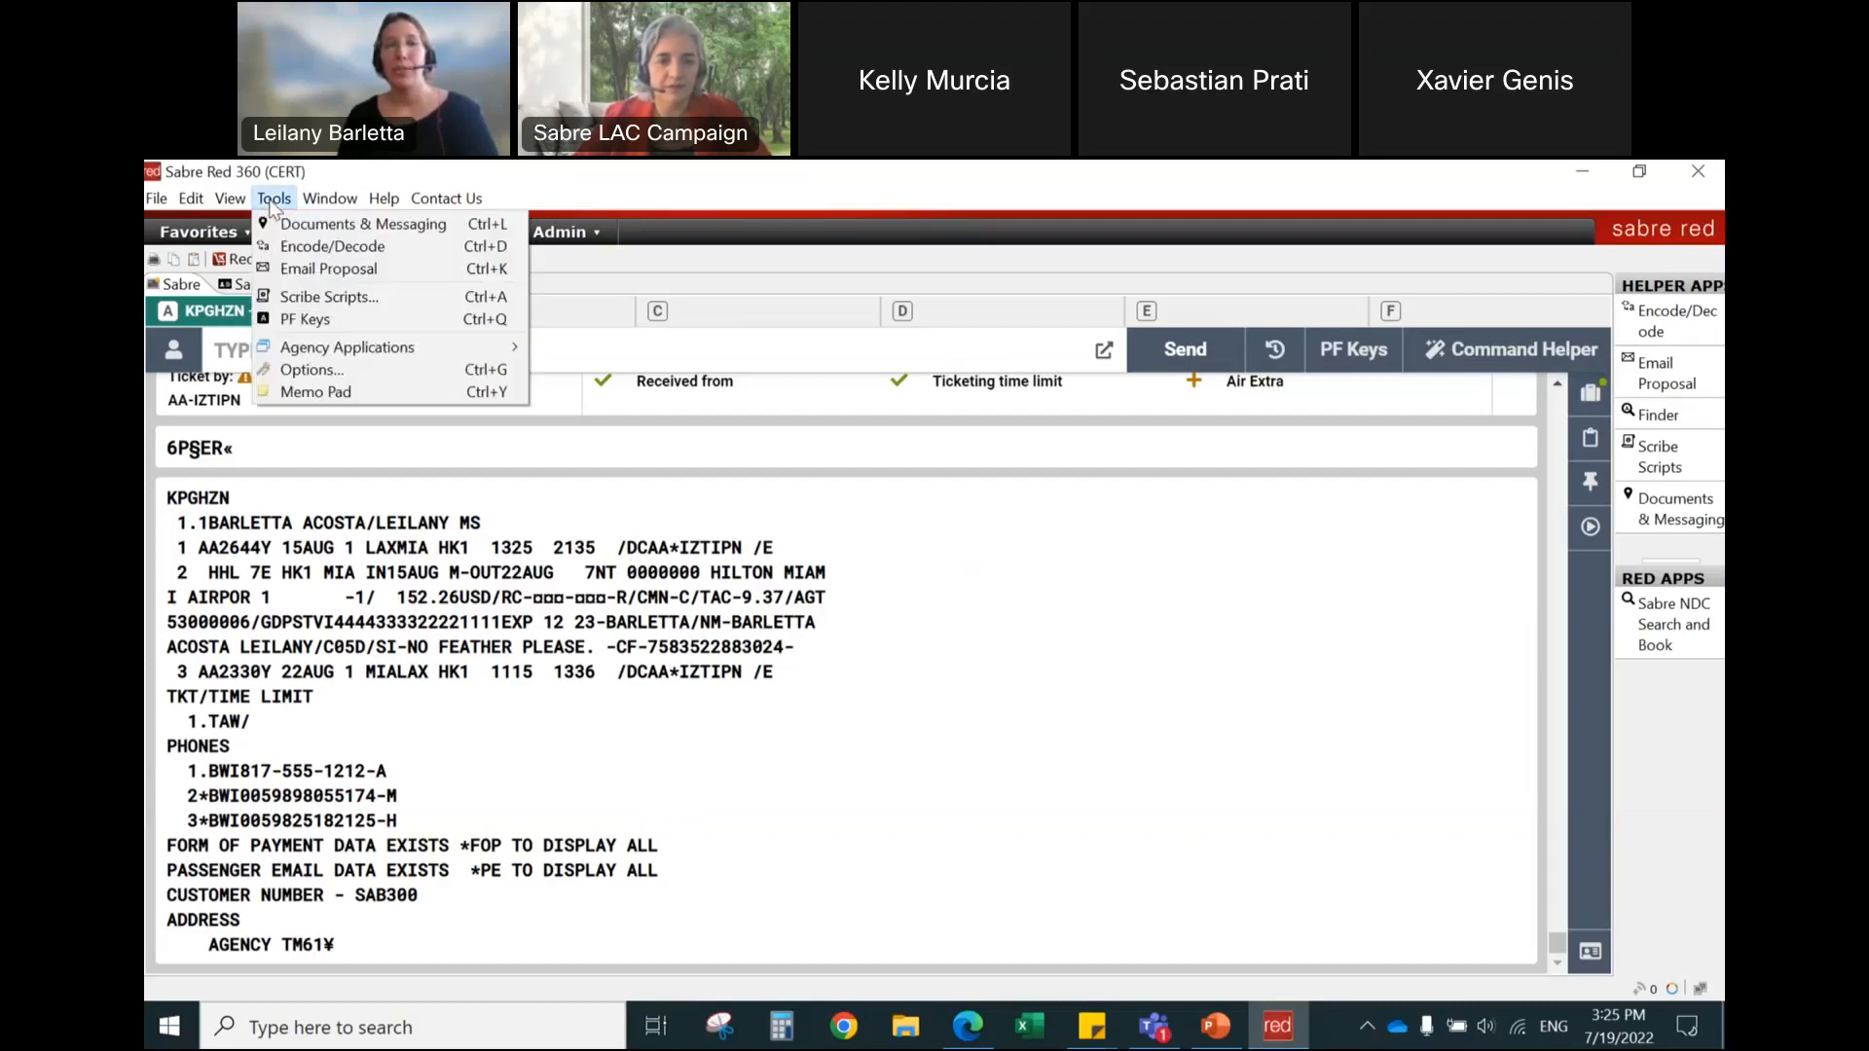
click(298, 370)
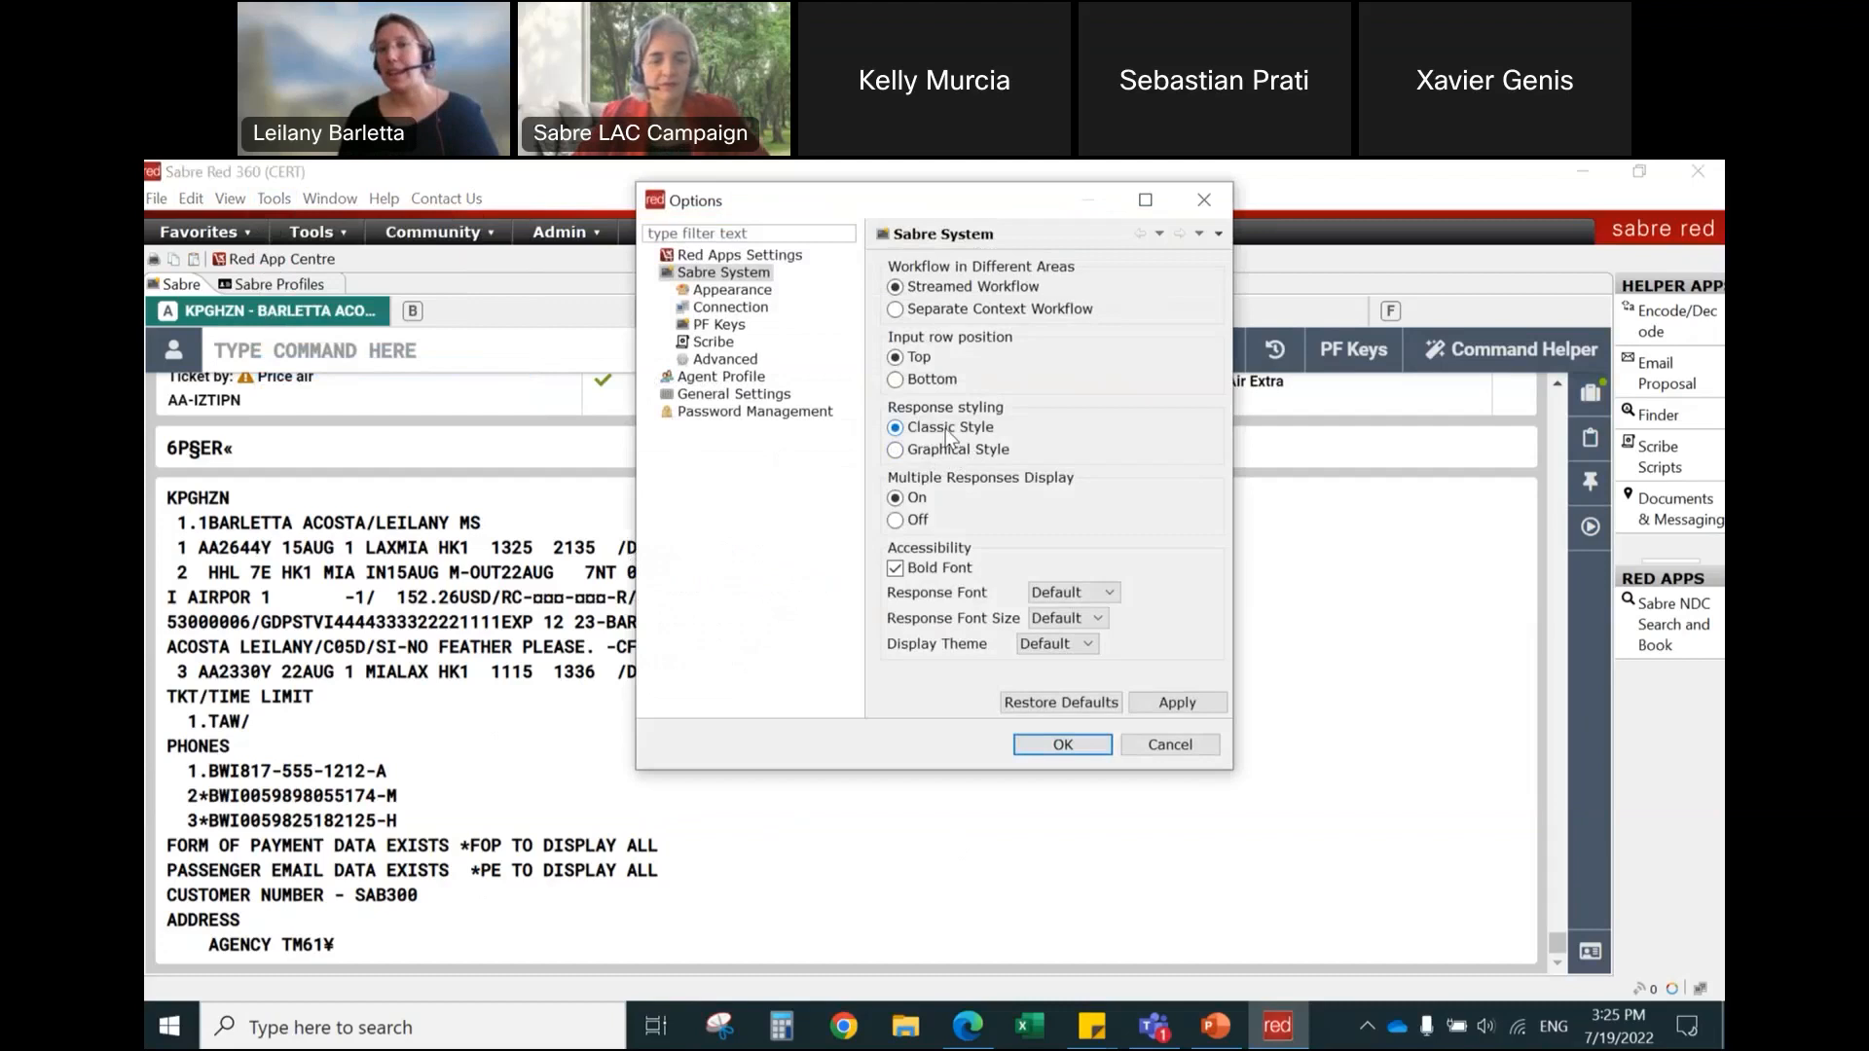
click(1178, 703)
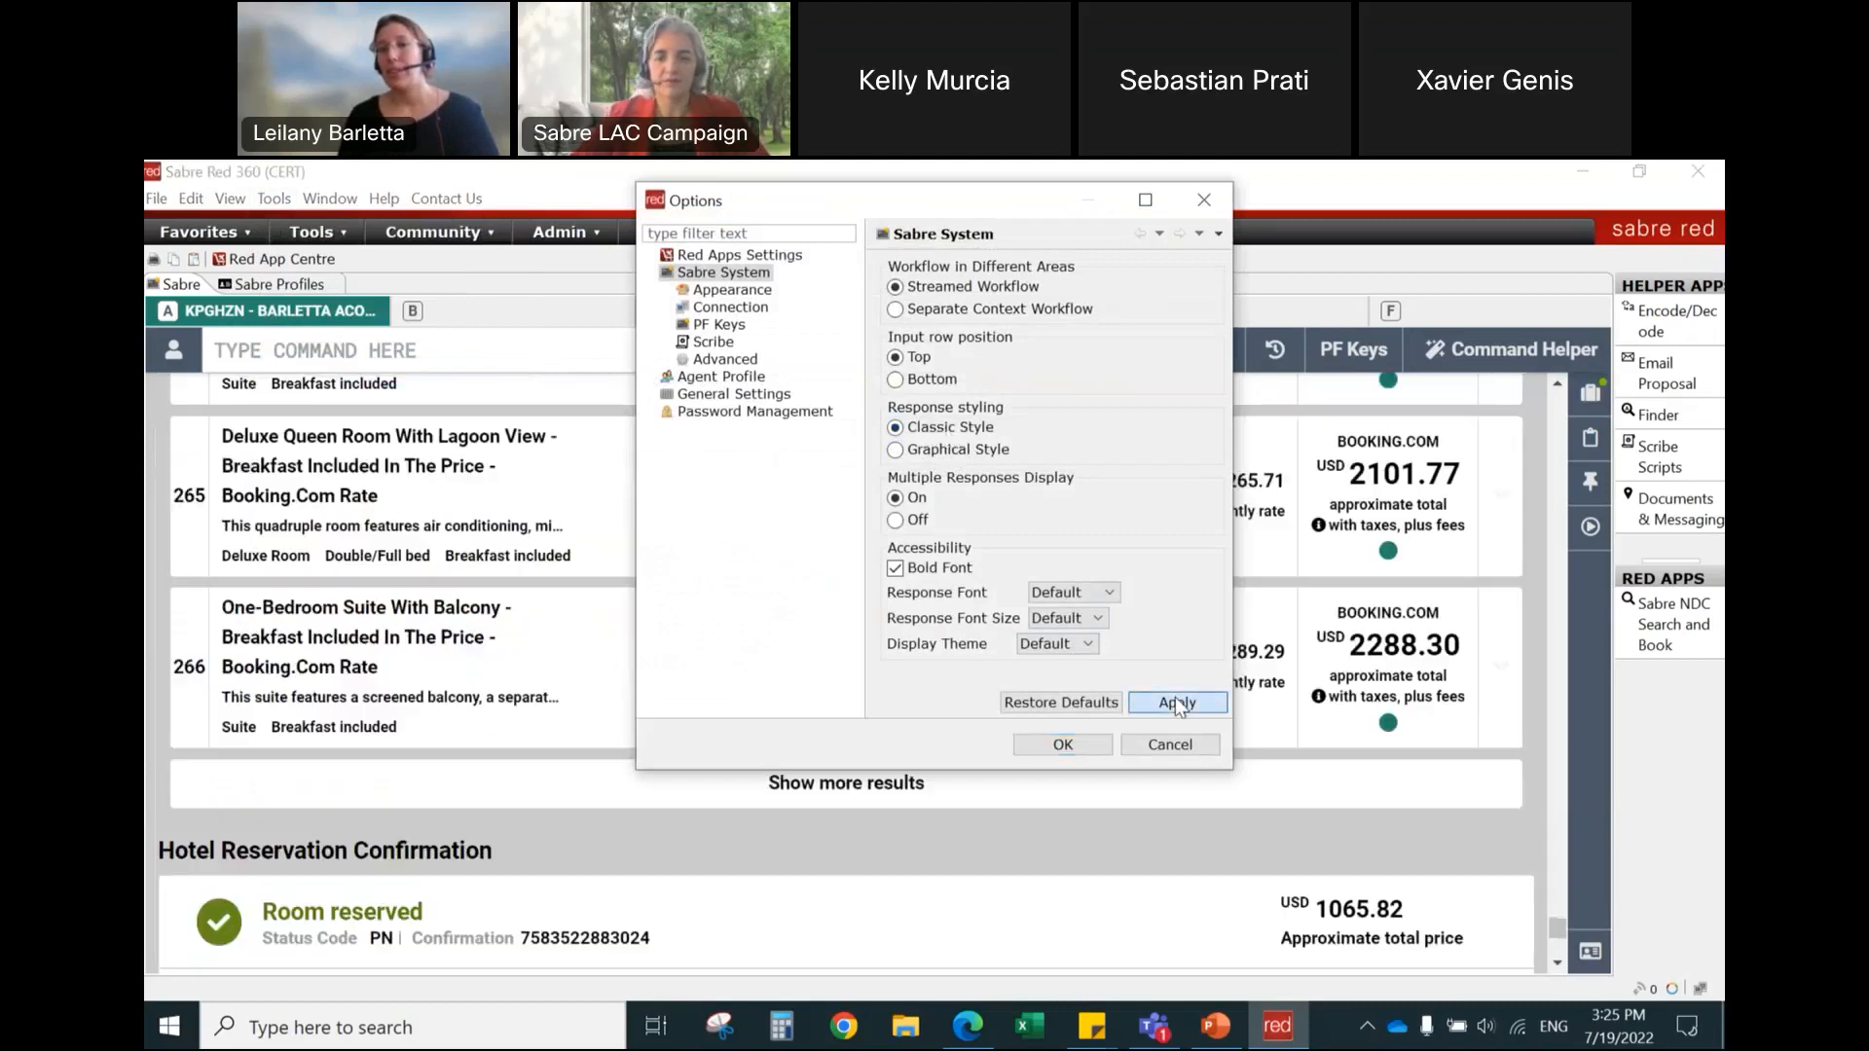
click(1060, 748)
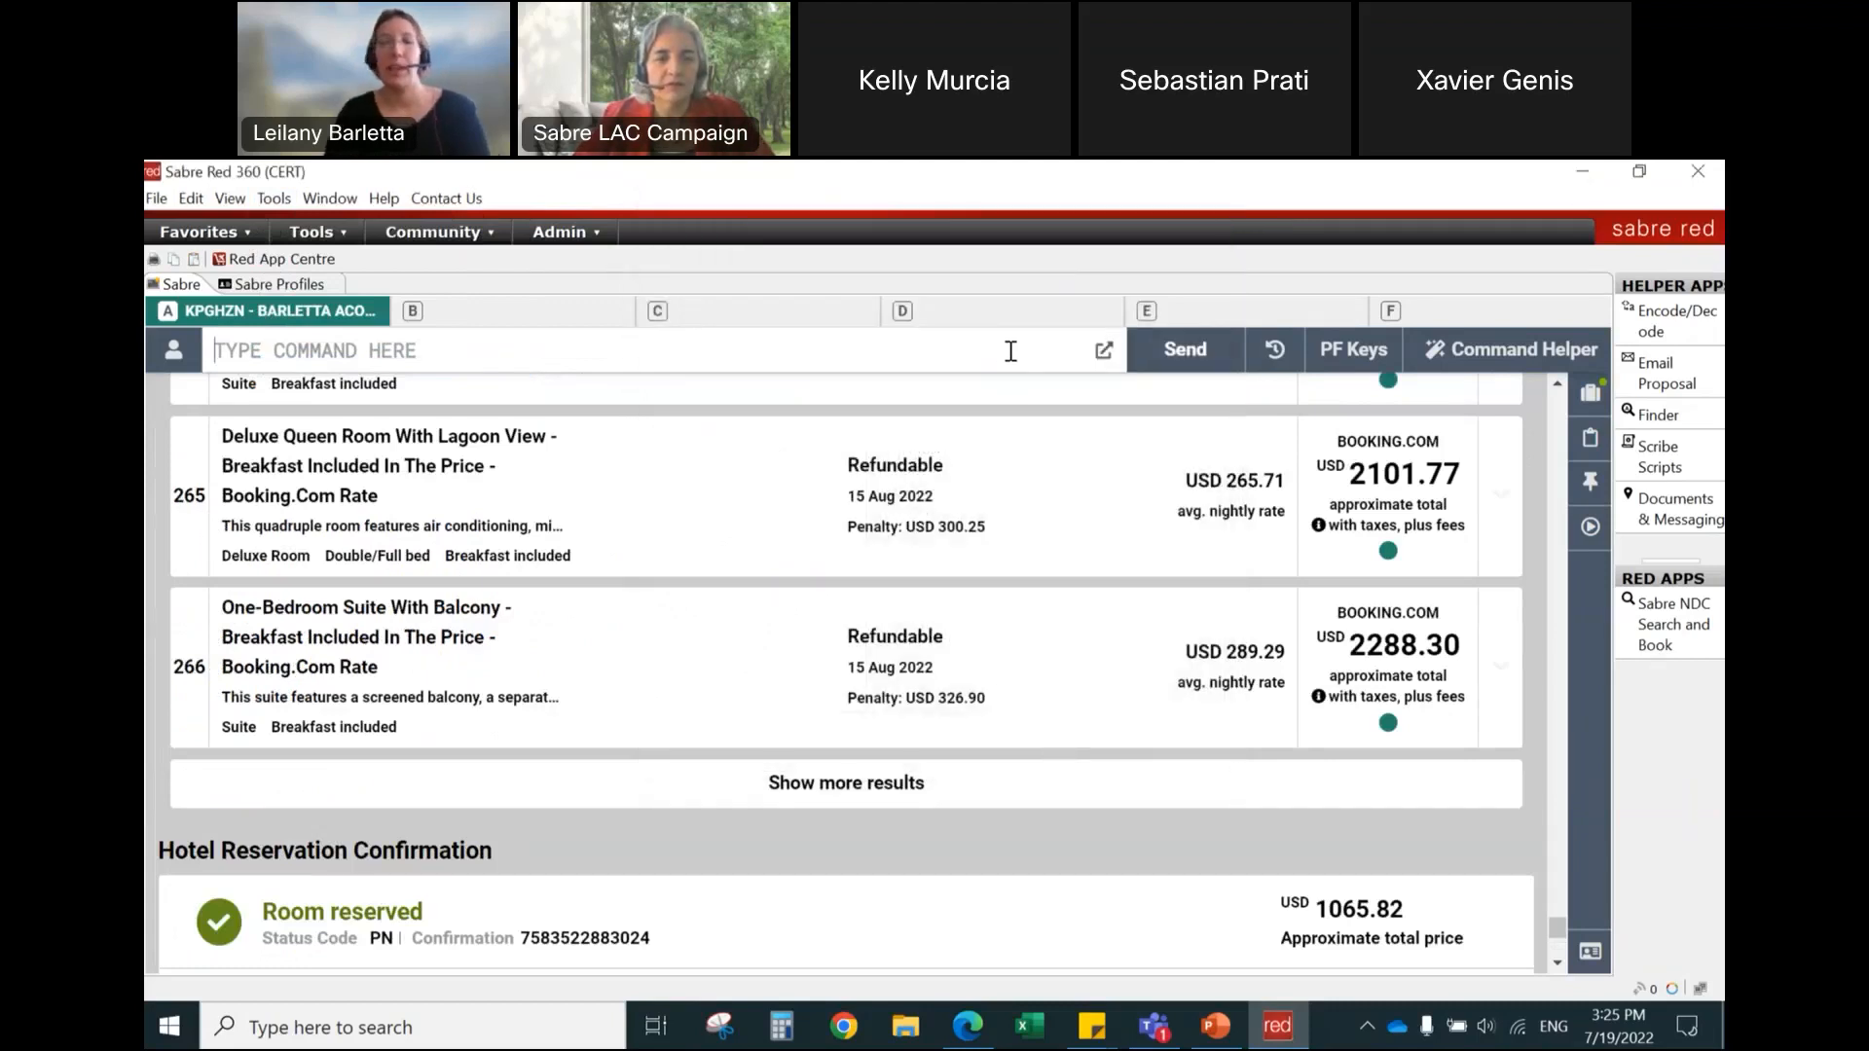
Step: Display the PNR with the *A command and examine the traveler name and the outbound LAX–MIA flight segment
text(*A)
key(Return)
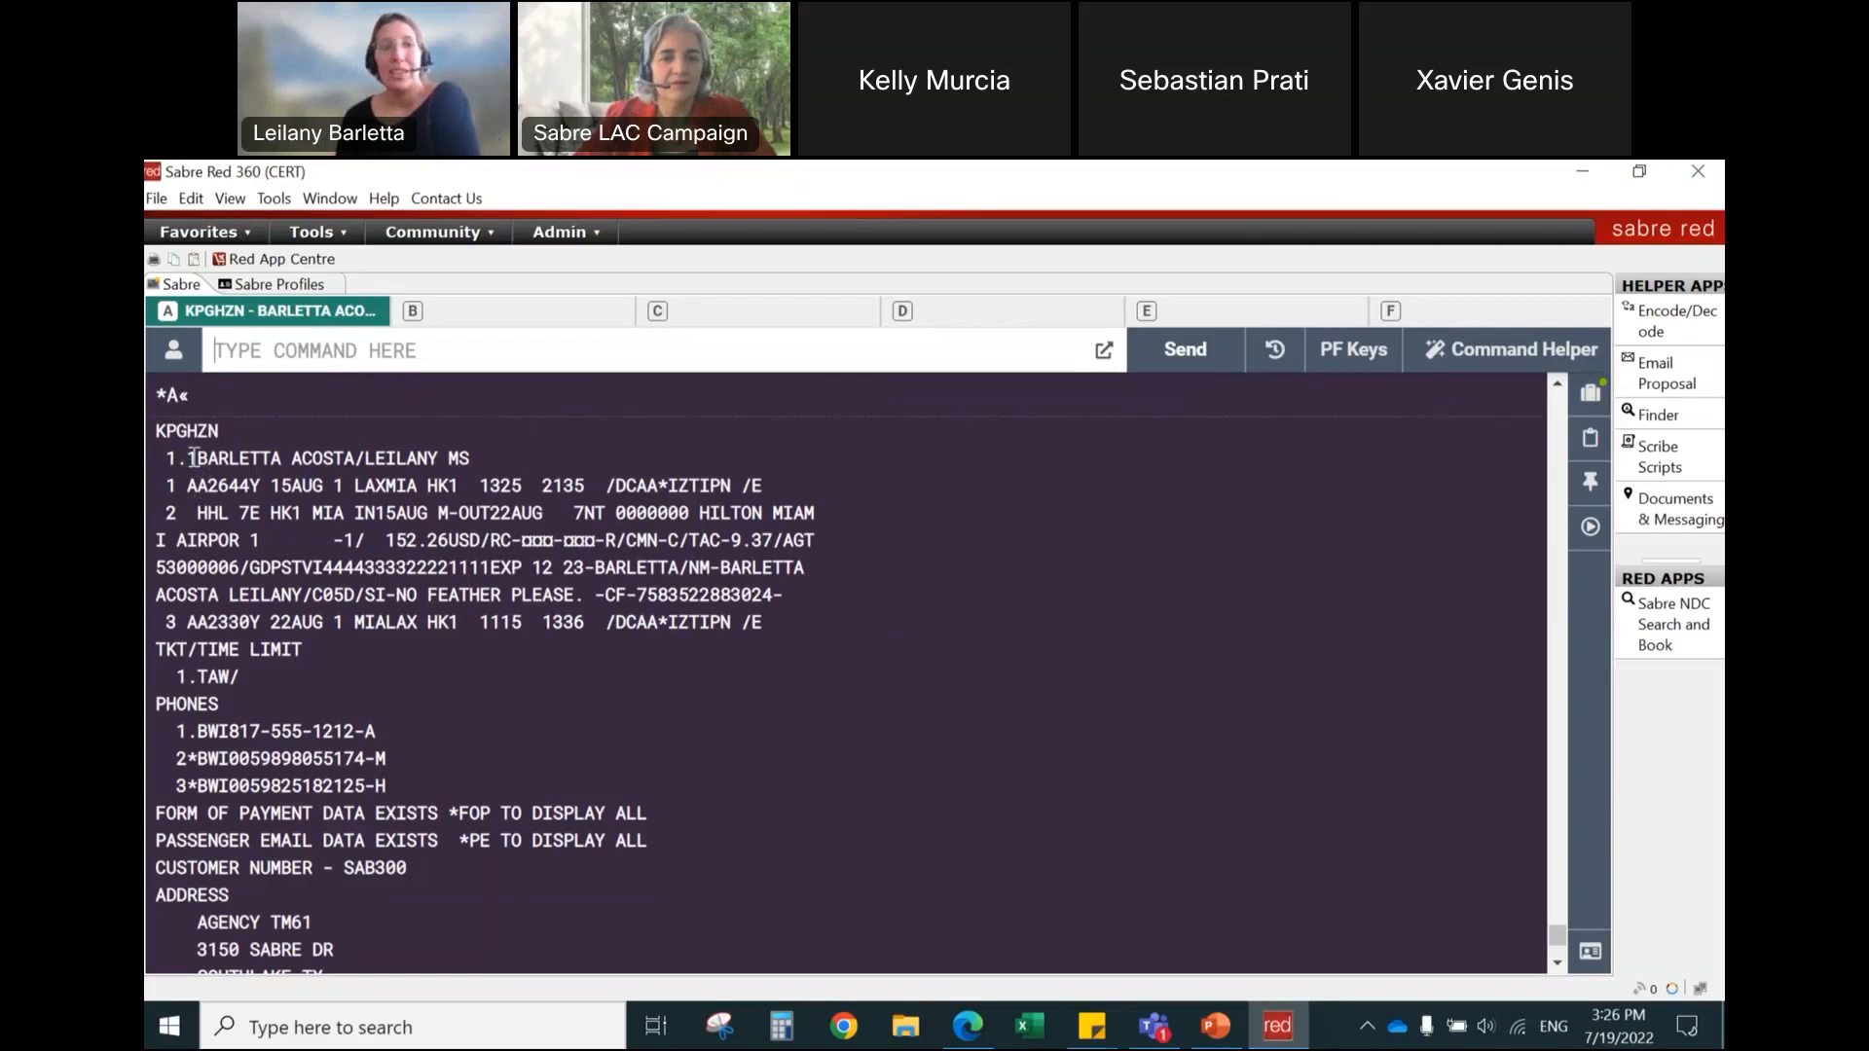
drag(171, 463, 494, 457)
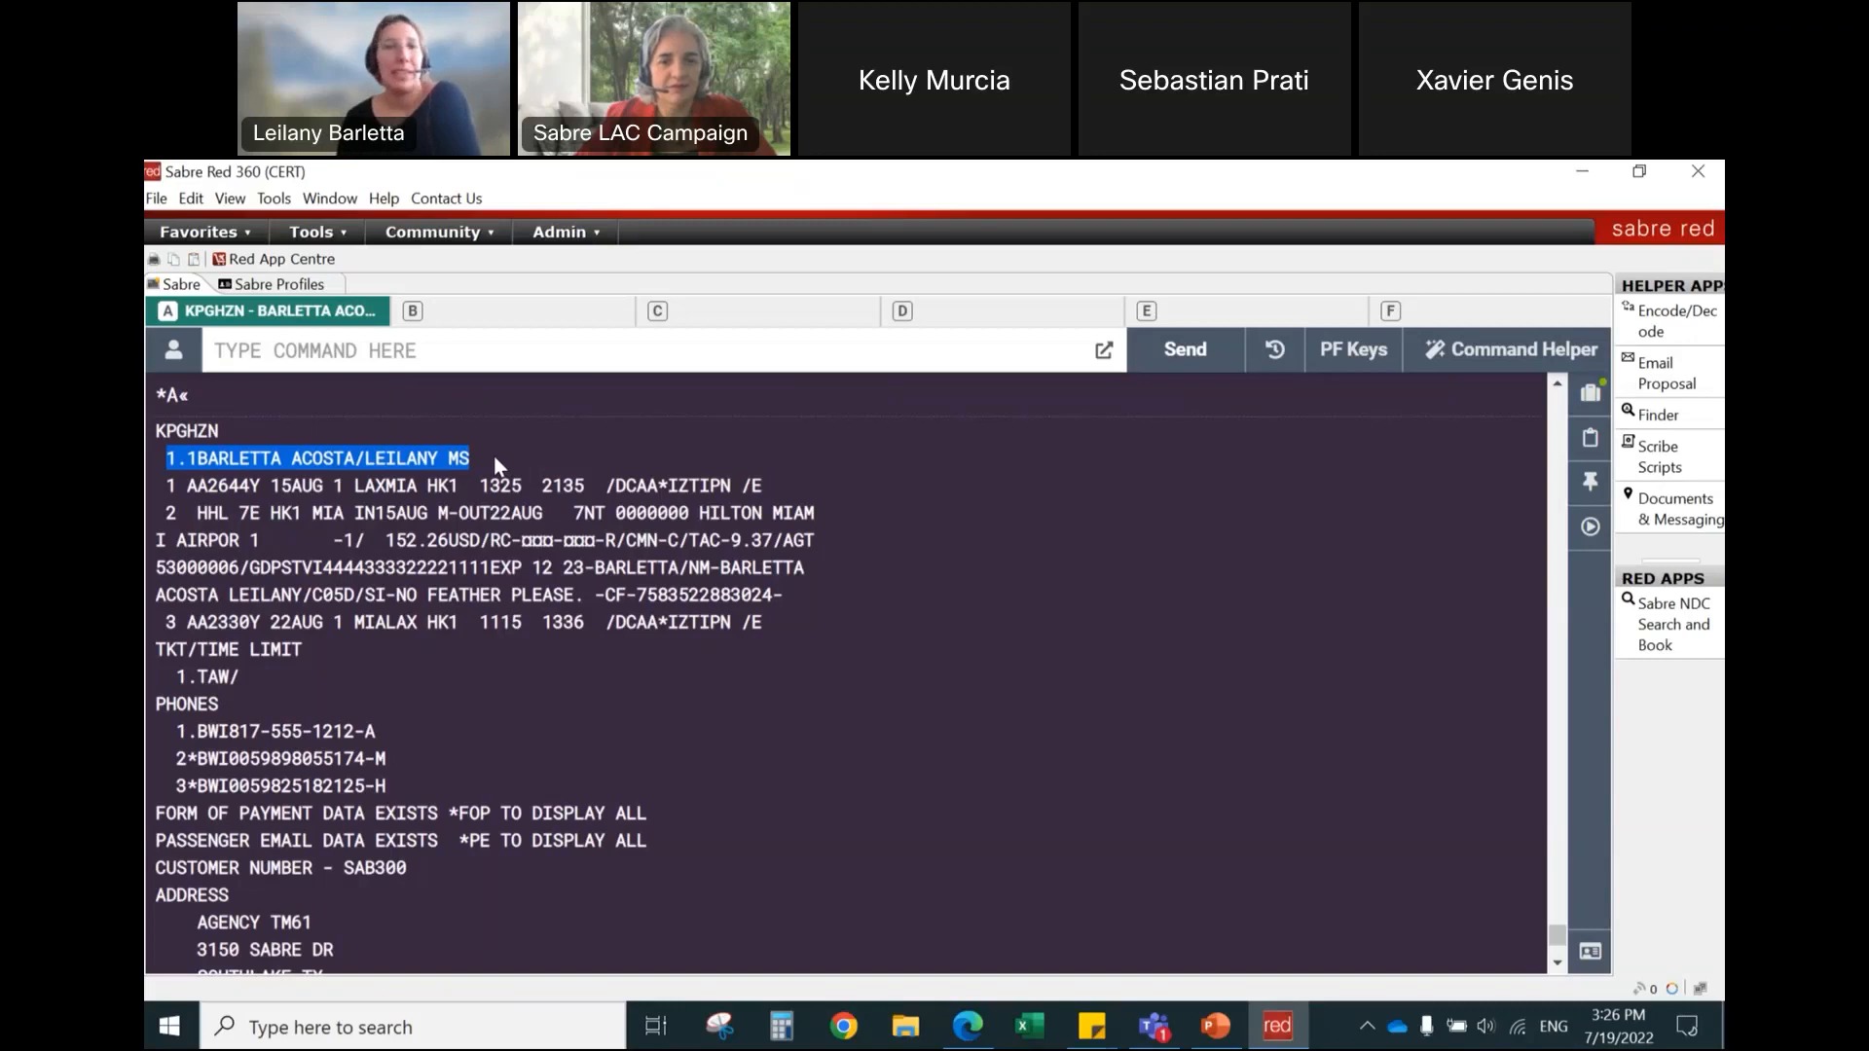
drag(167, 487, 463, 489)
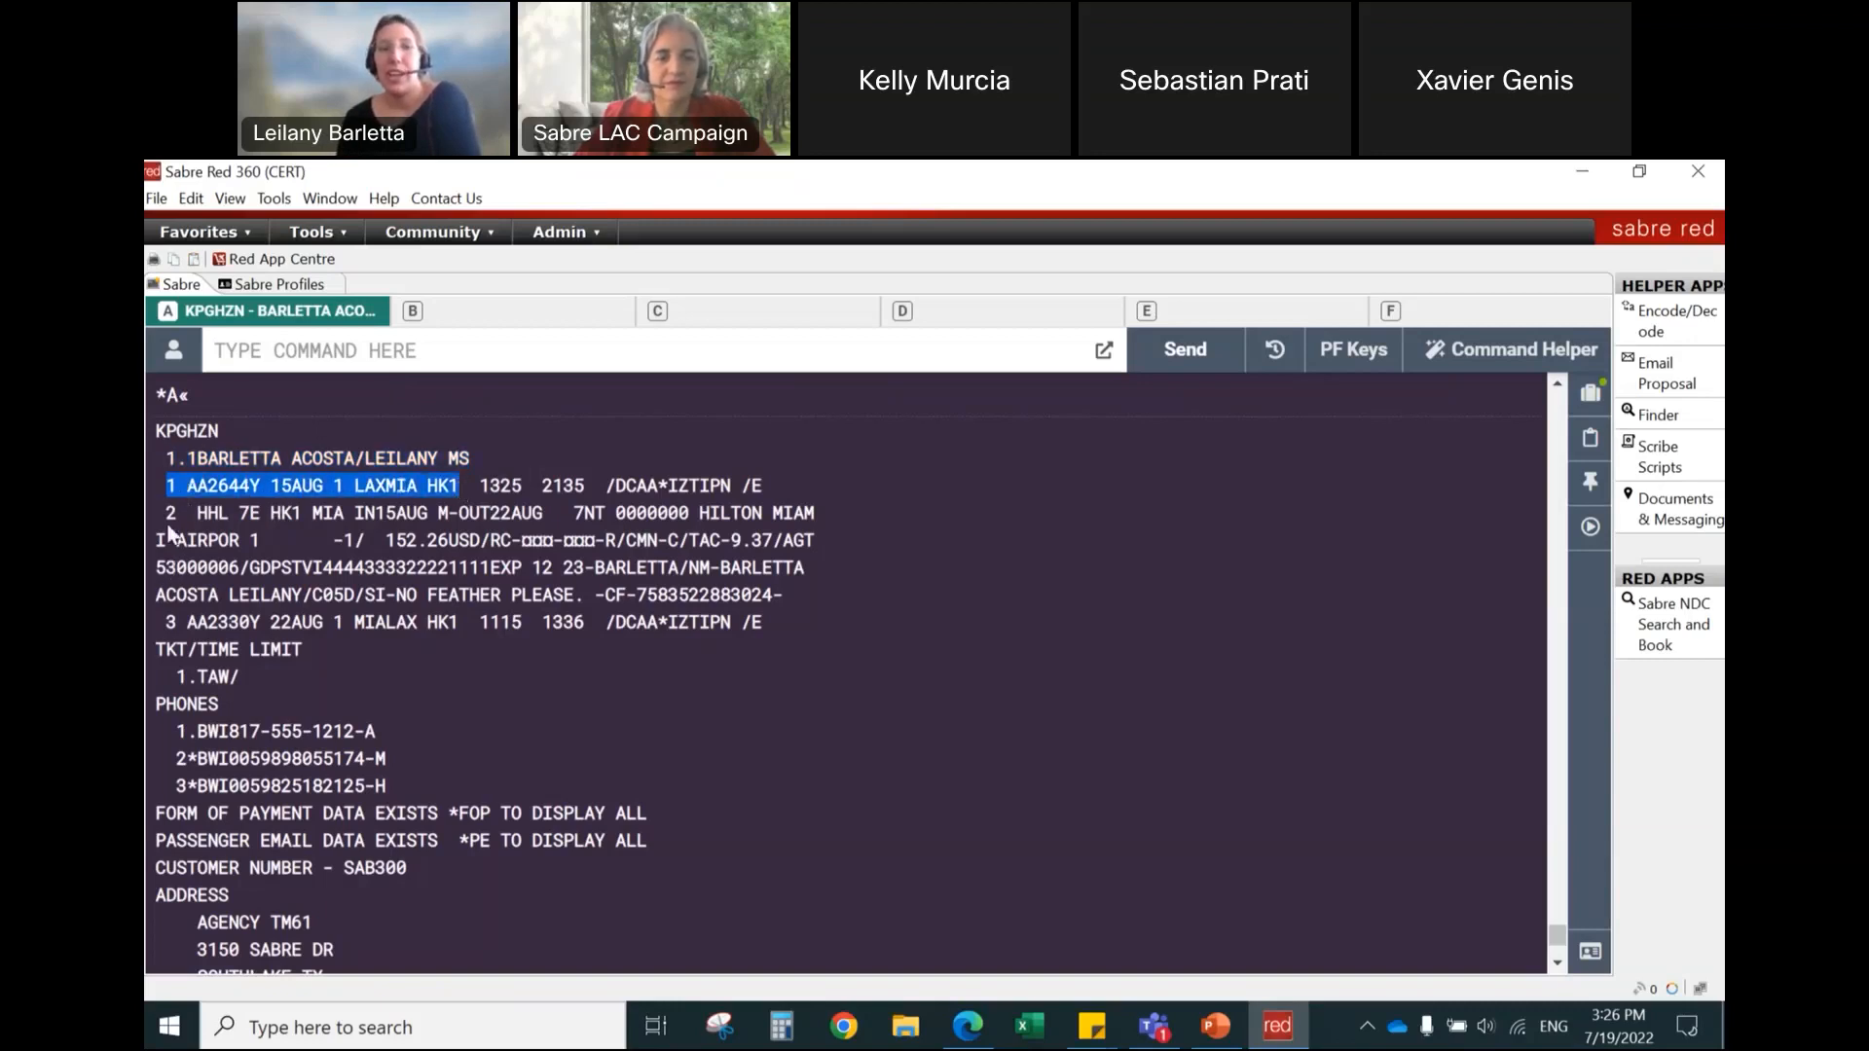
Step: Examine the hotel segment's type code, status, city, stay dates, number of nights, property code and hotel name
drag(167, 513, 233, 511)
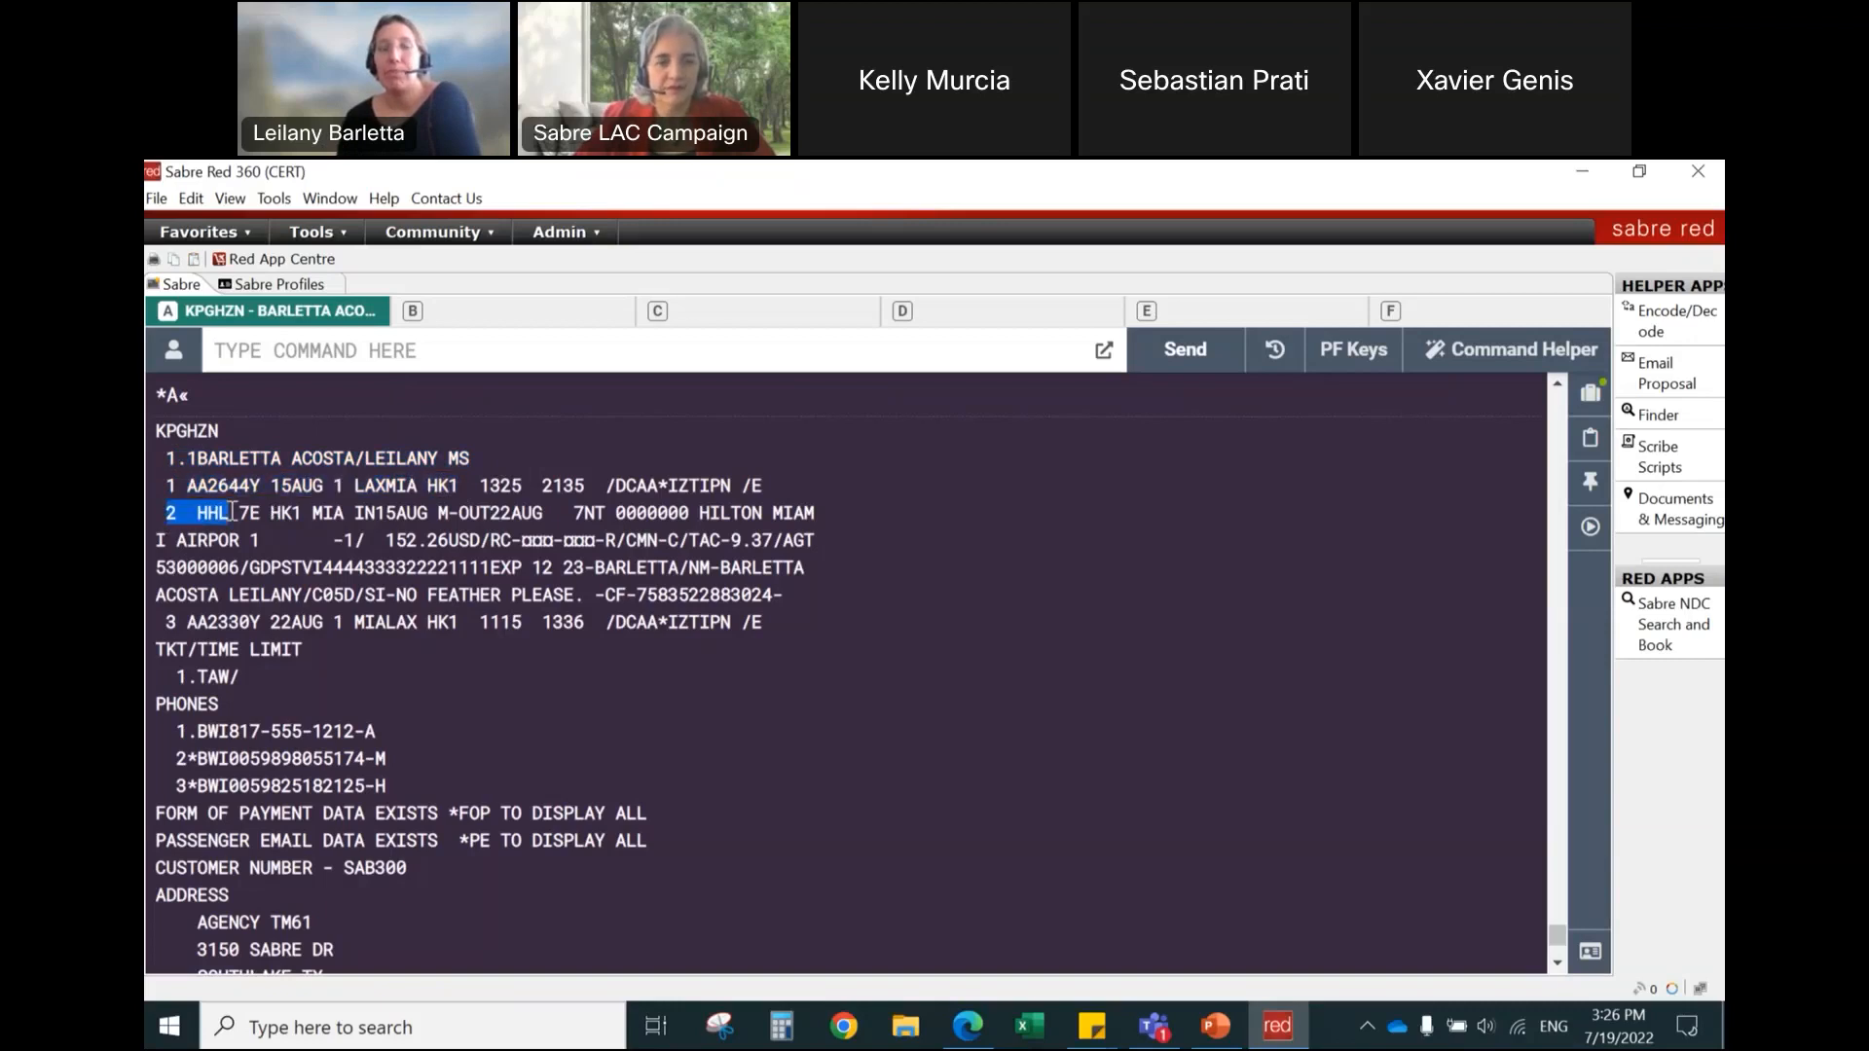
drag(261, 514, 308, 518)
click(332, 517)
drag(332, 517, 599, 515)
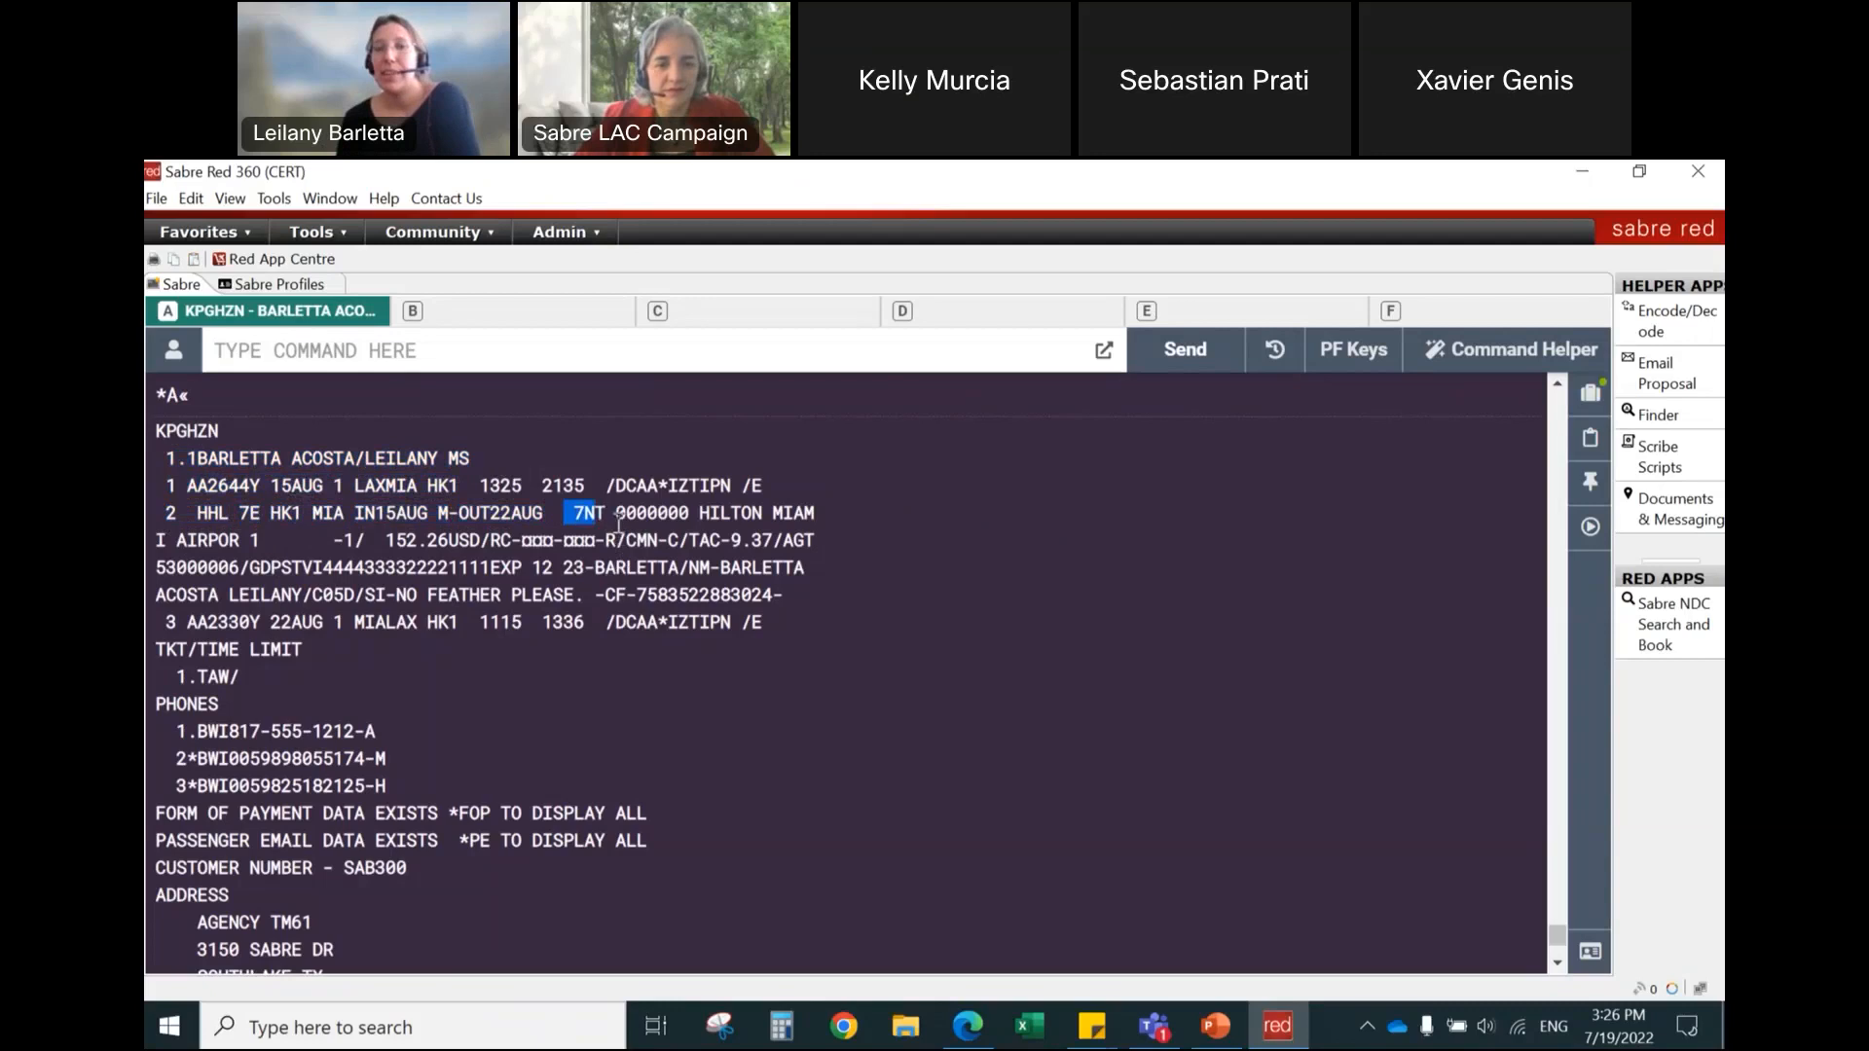
click(645, 513)
double_click(645, 513)
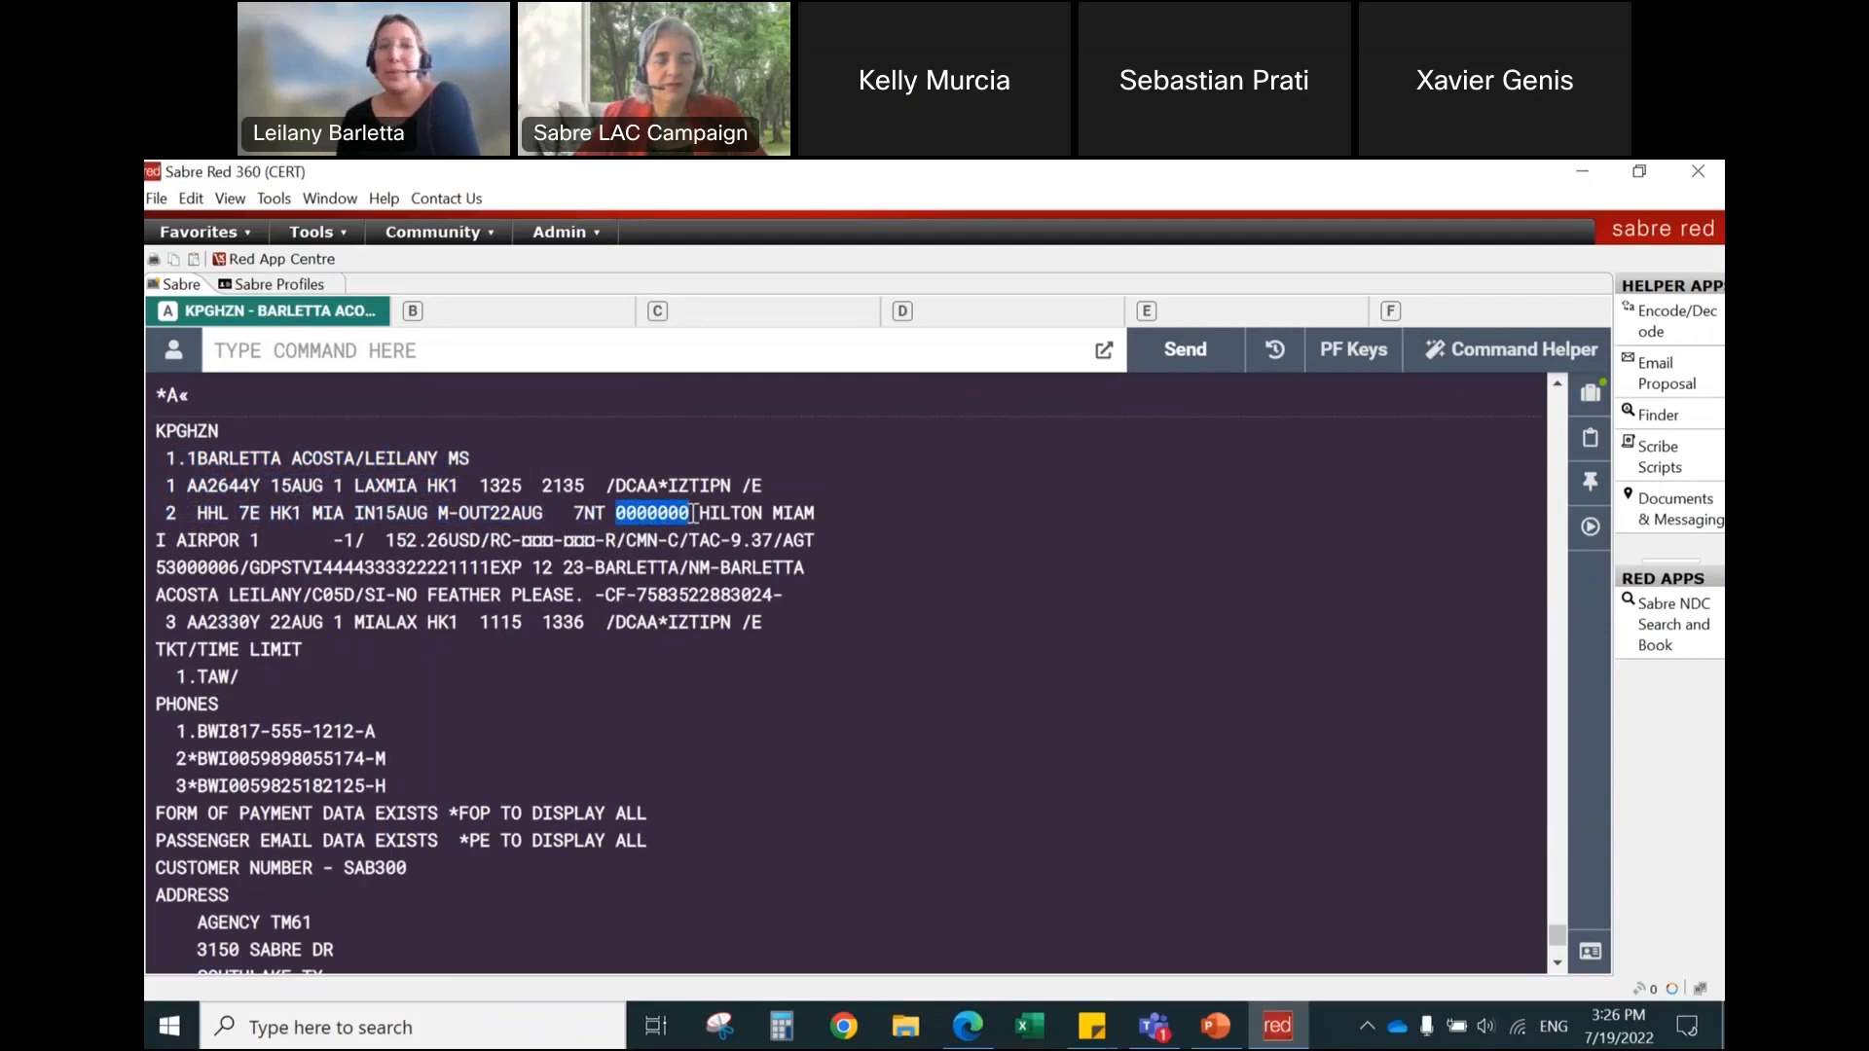
drag(699, 513, 825, 525)
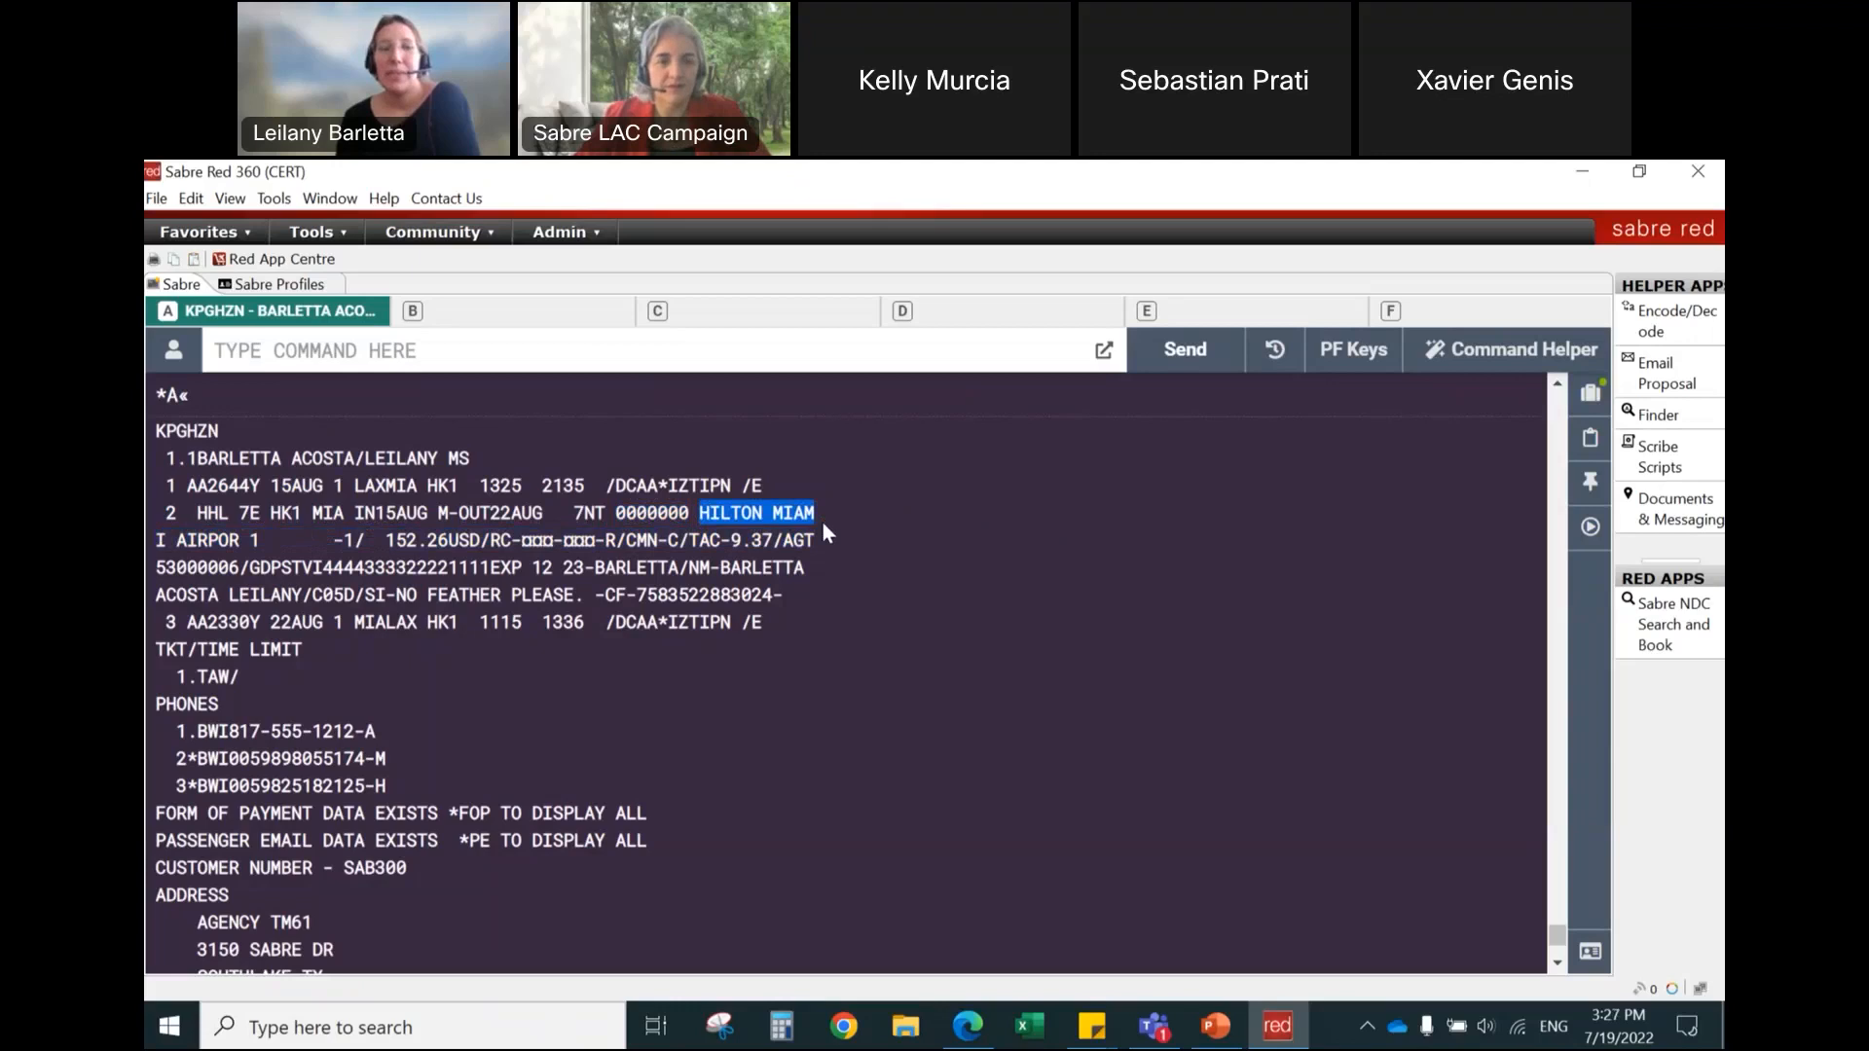
drag(157, 541, 258, 542)
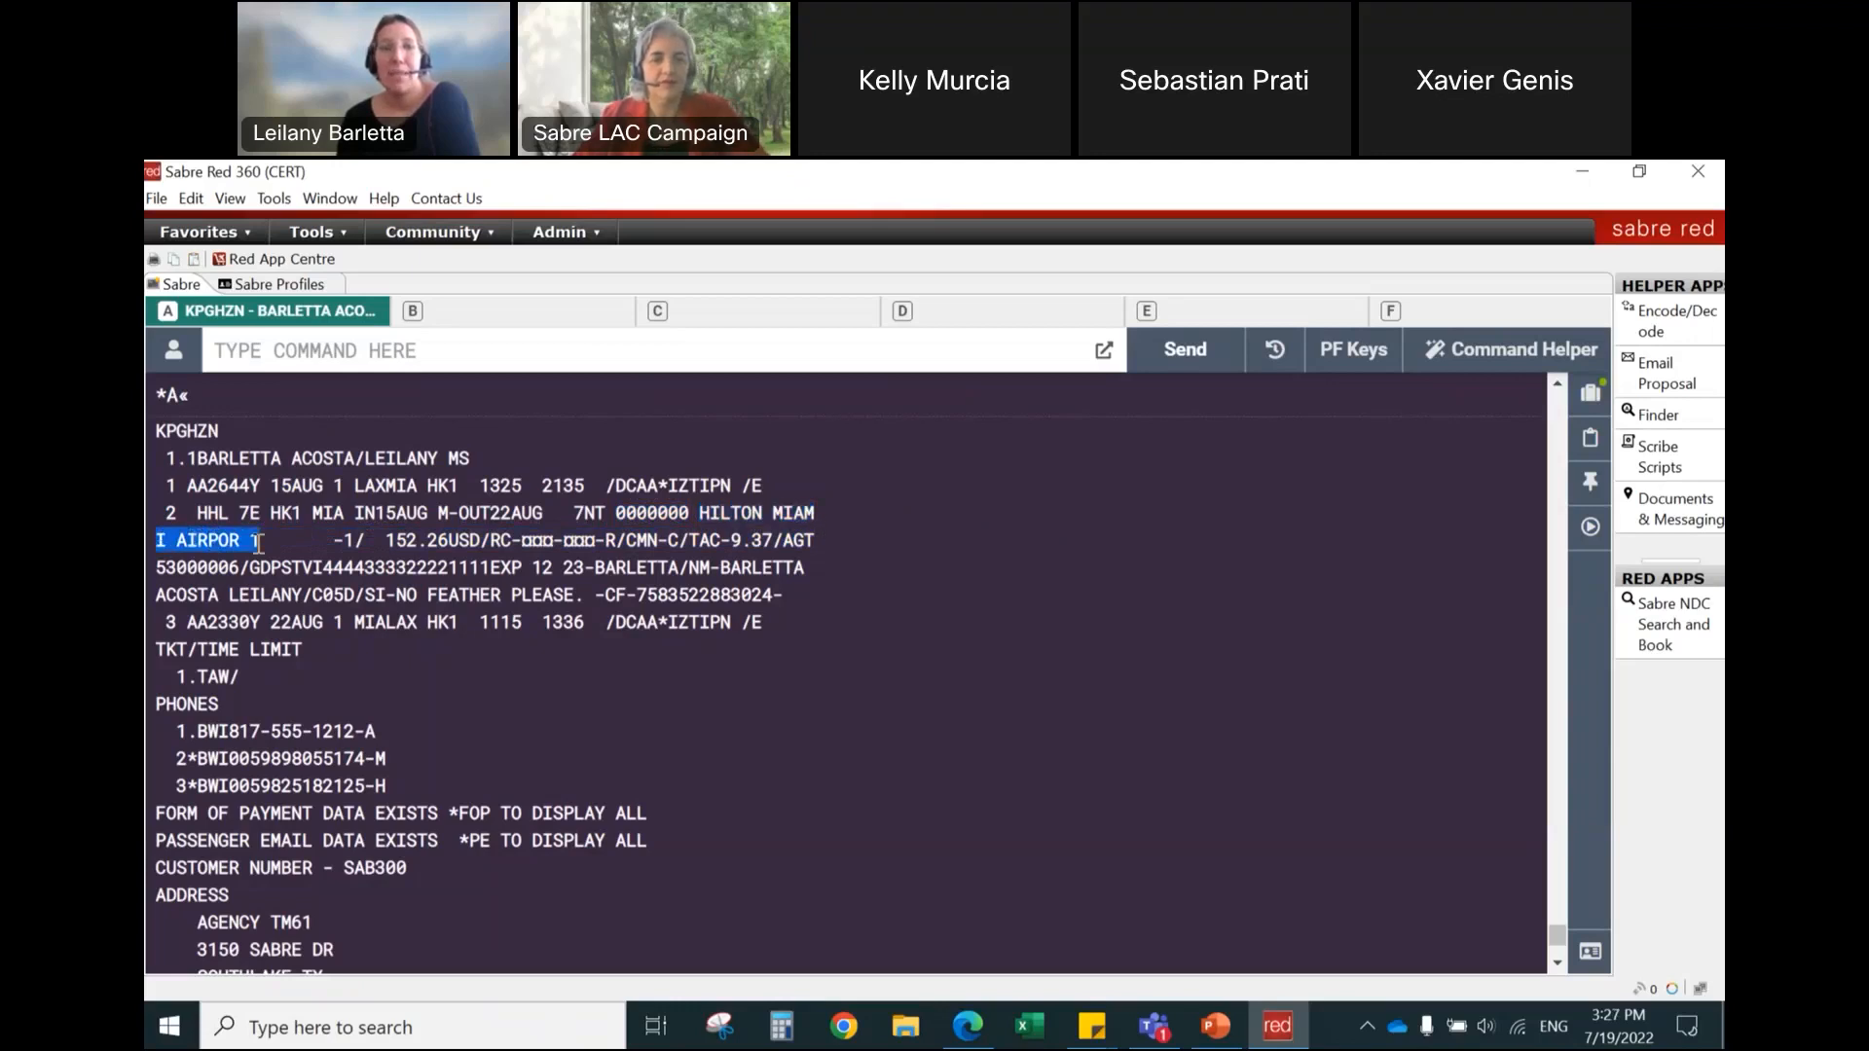
Step: Examine the hotel segment's room count, rate, commission details, agency number, payment guarantee, guest name, special information and confirmation number
click(268, 542)
double_click(267, 541)
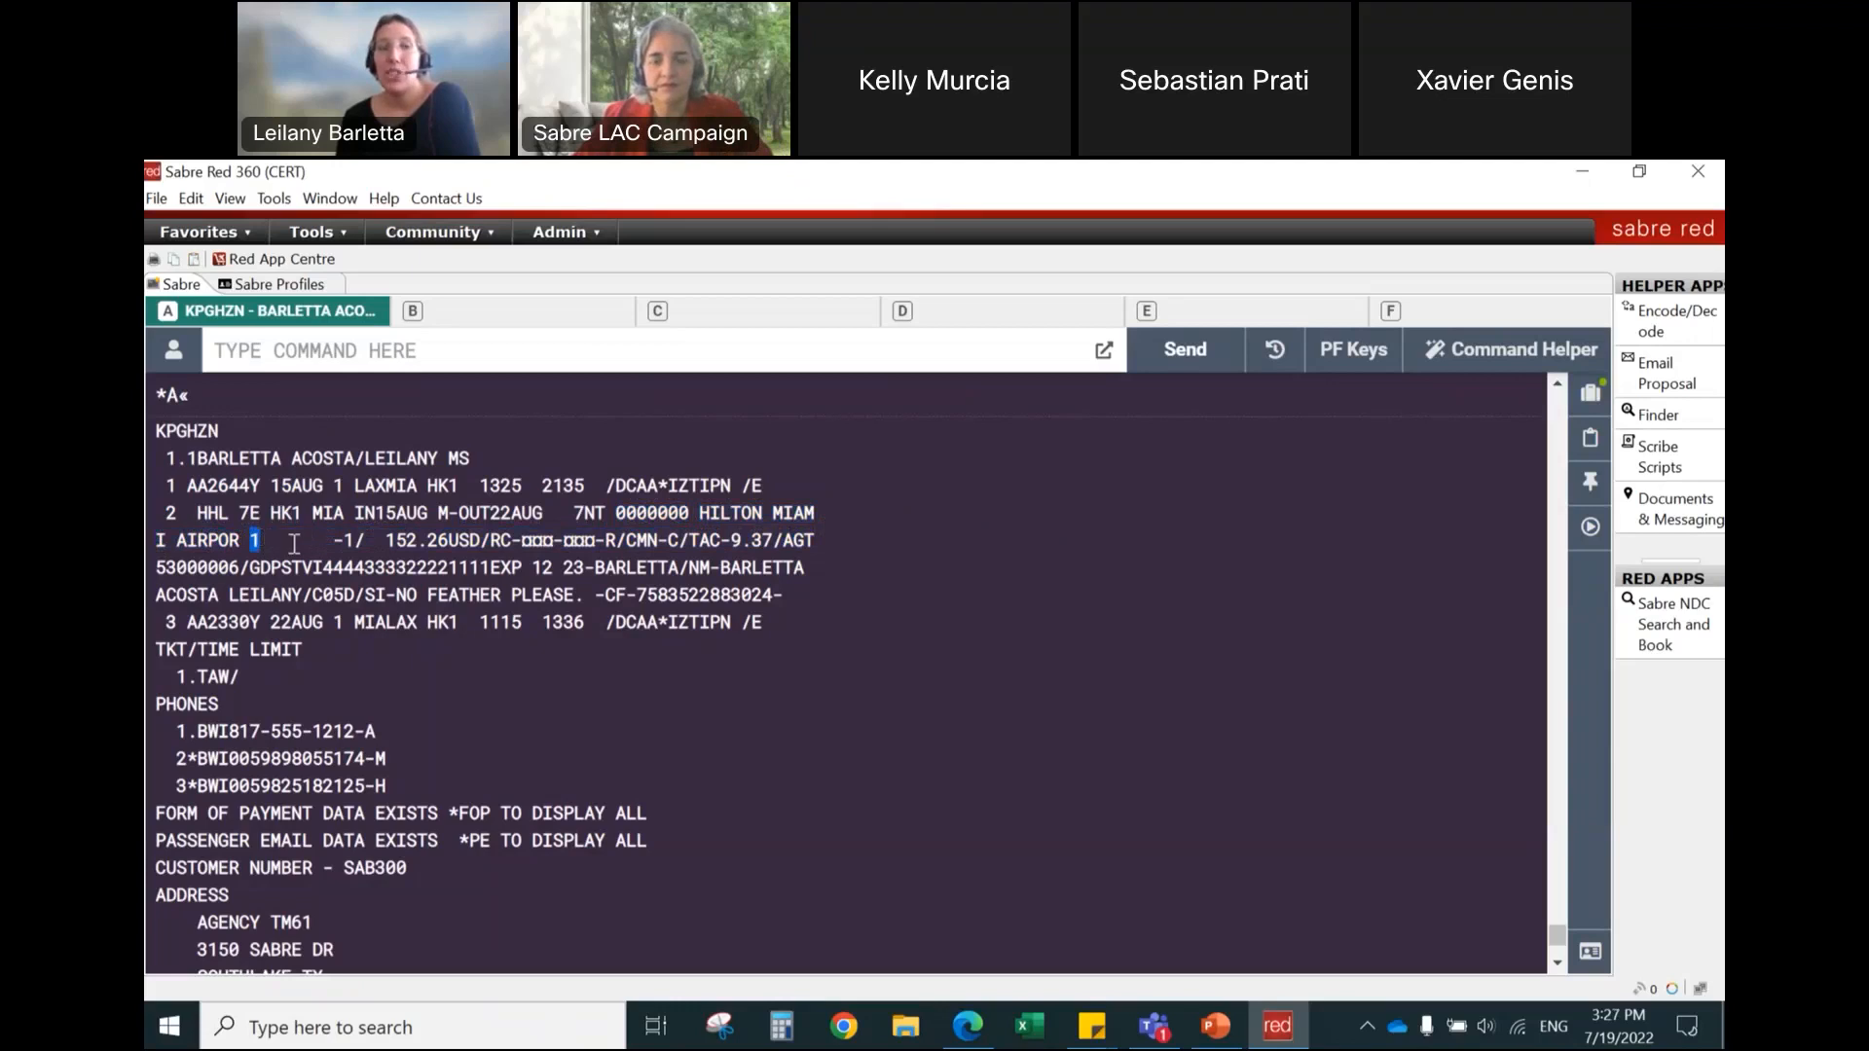
drag(325, 541, 352, 541)
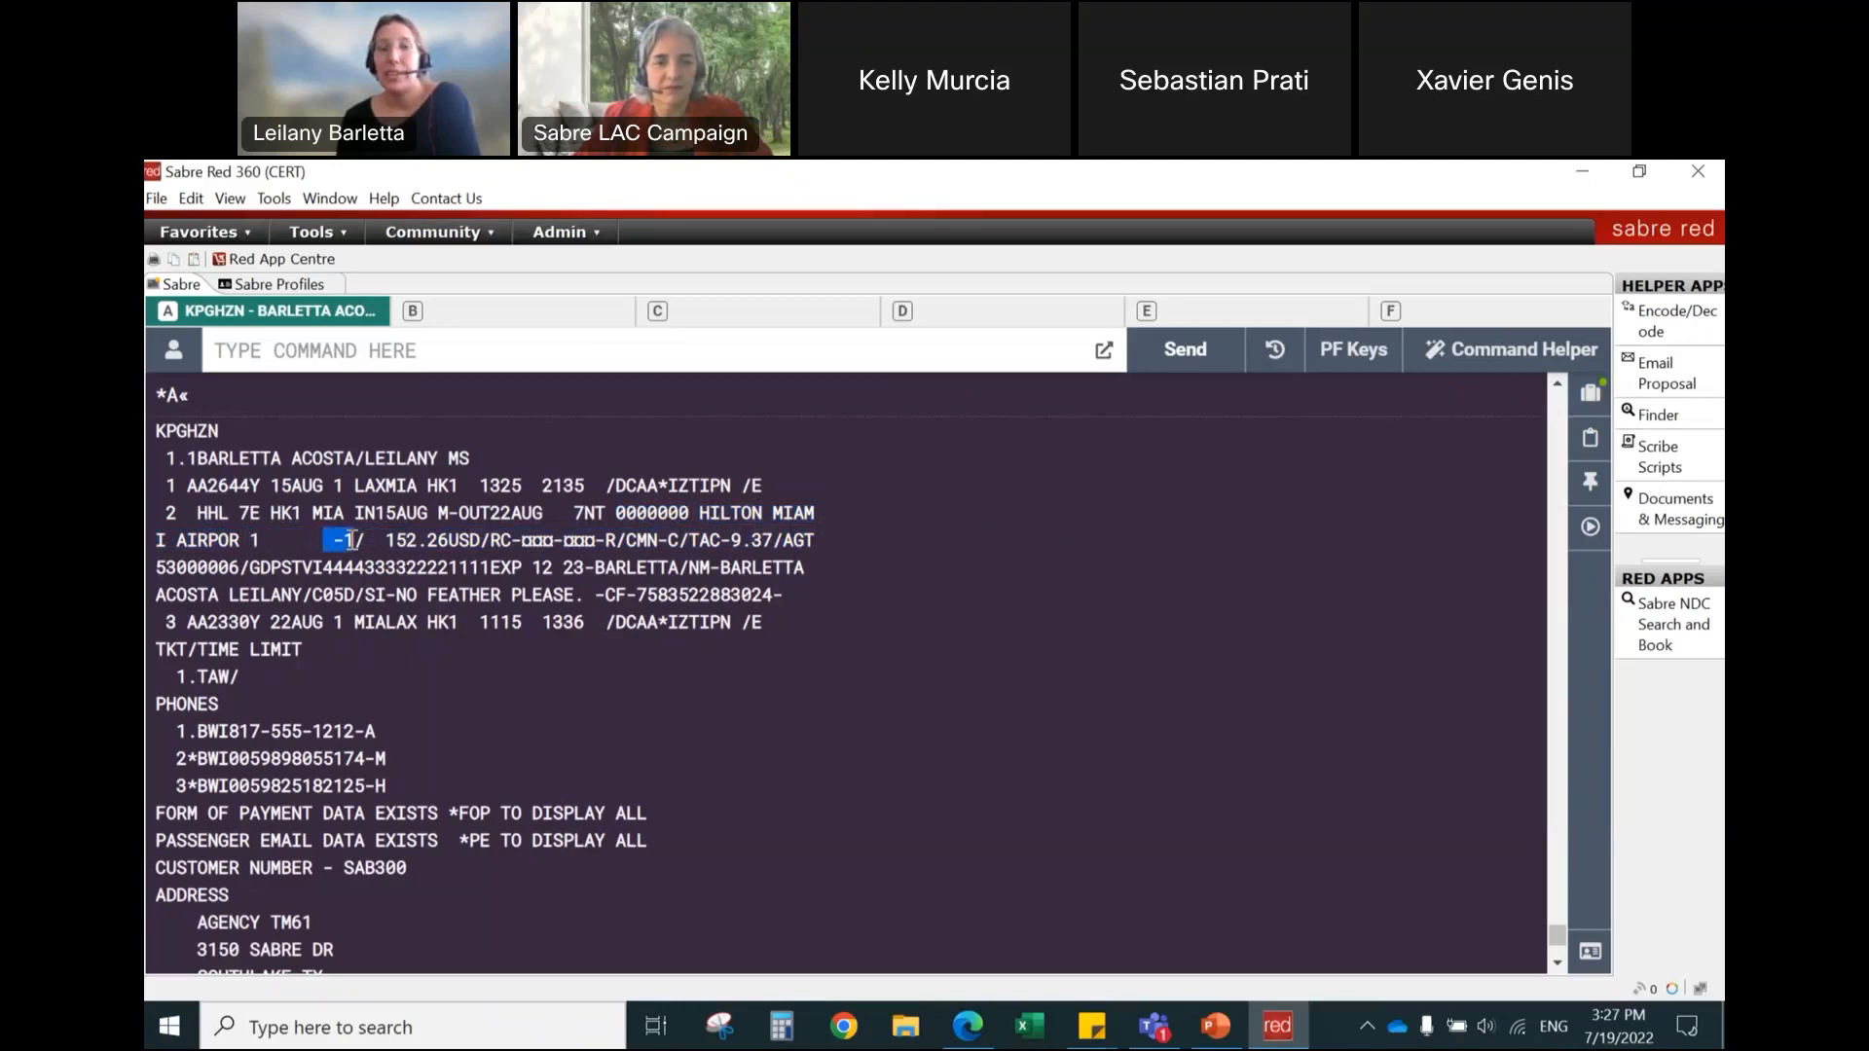
click(377, 545)
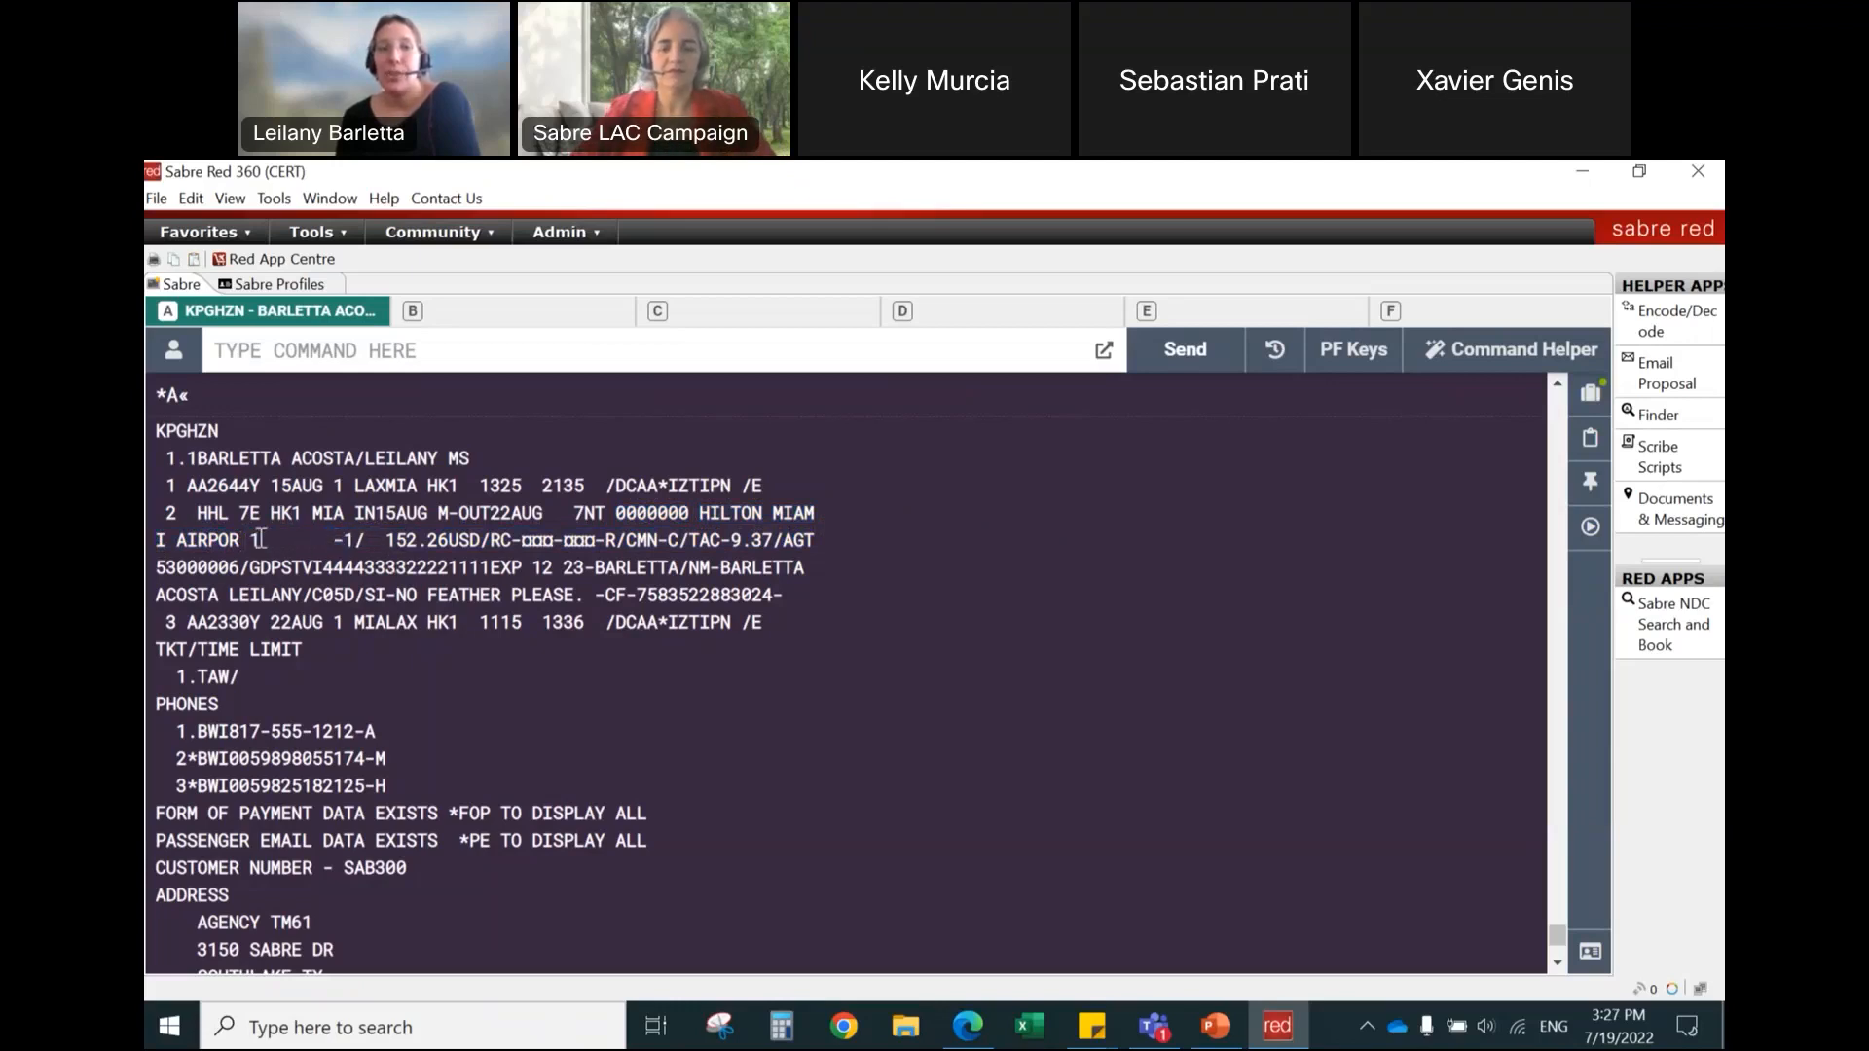
double_click(259, 542)
drag(333, 542, 475, 533)
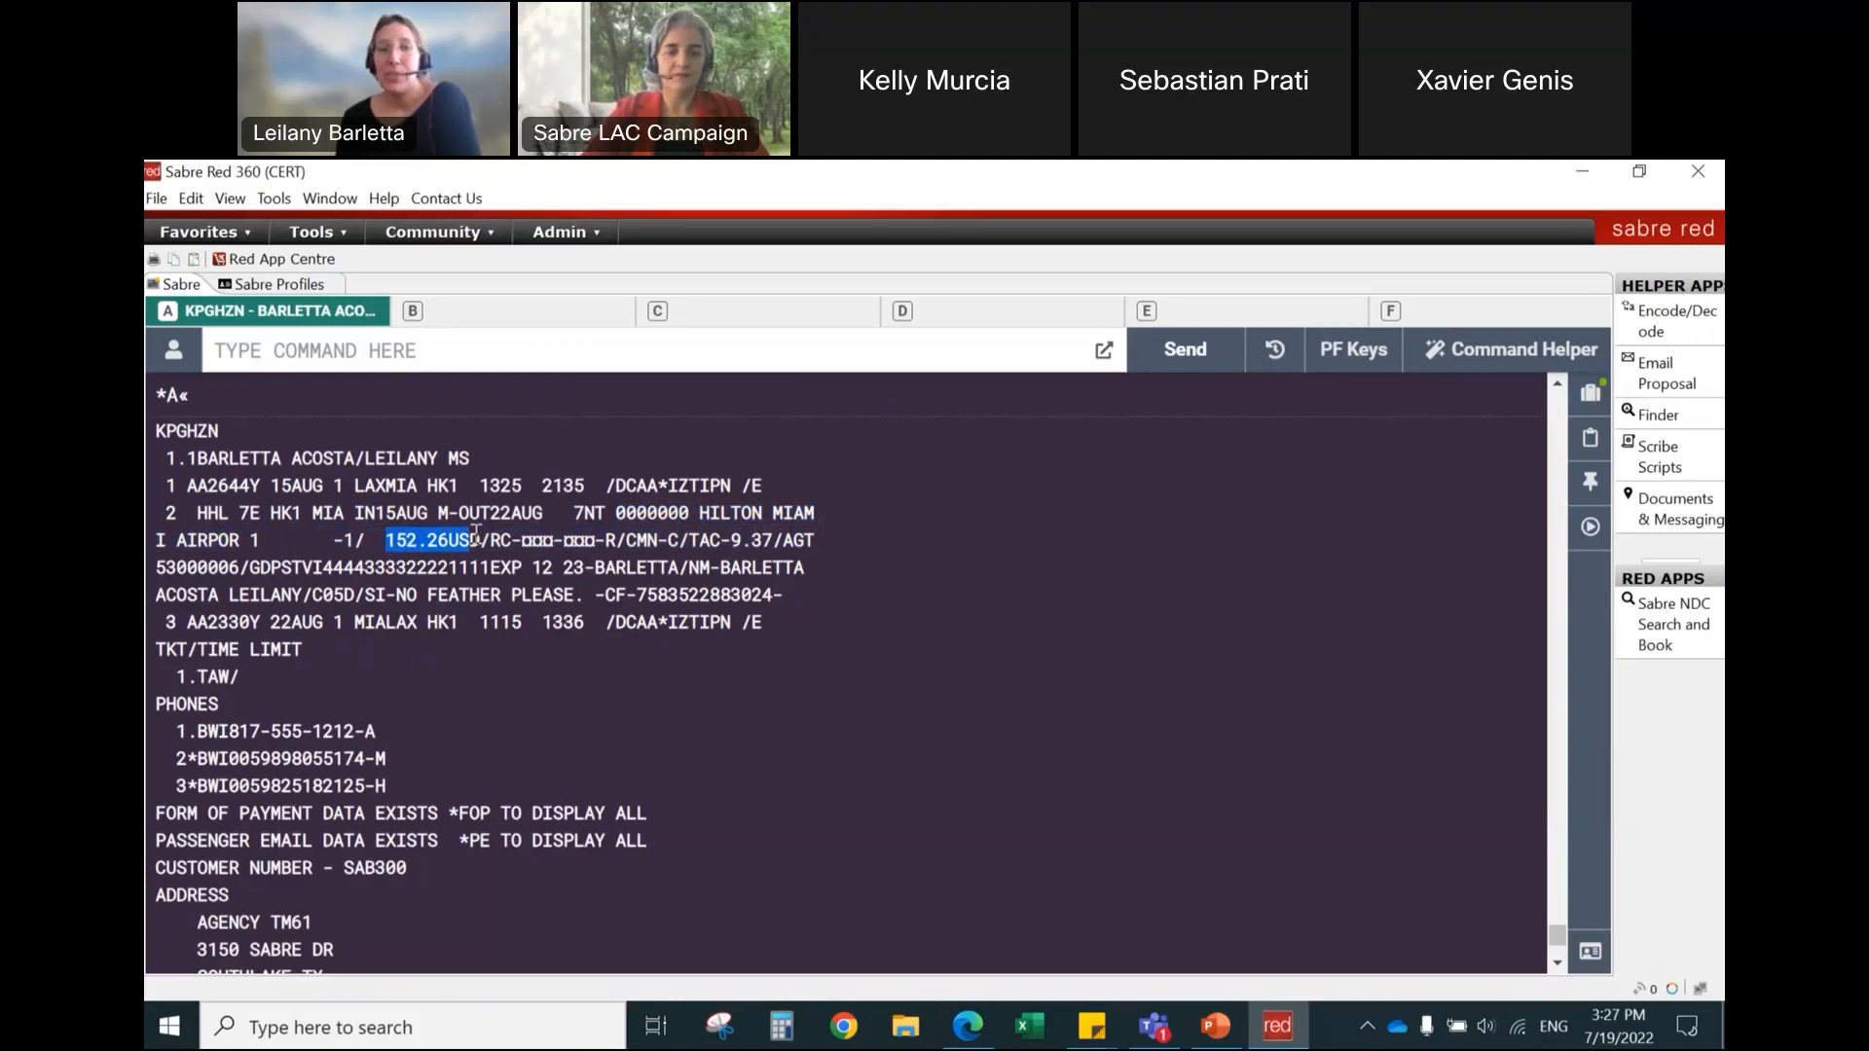
drag(481, 540, 825, 550)
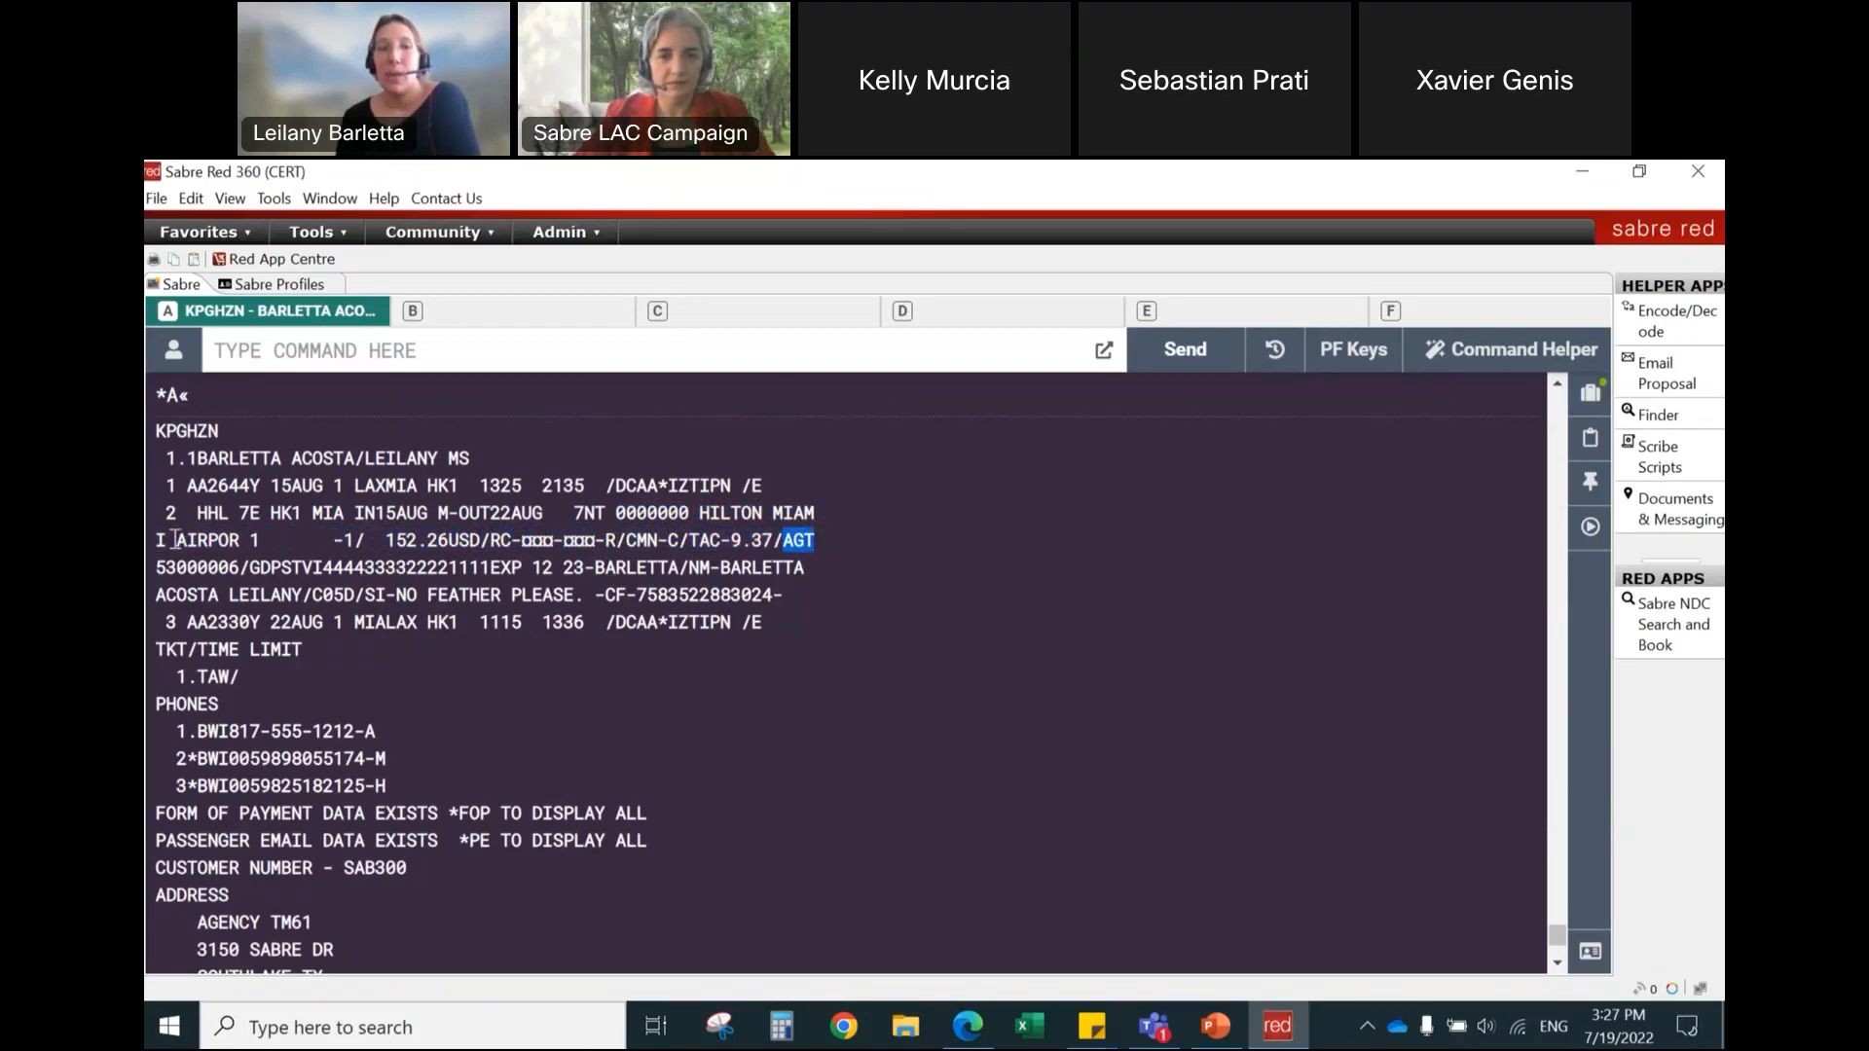
click(164, 569)
drag(164, 568, 243, 565)
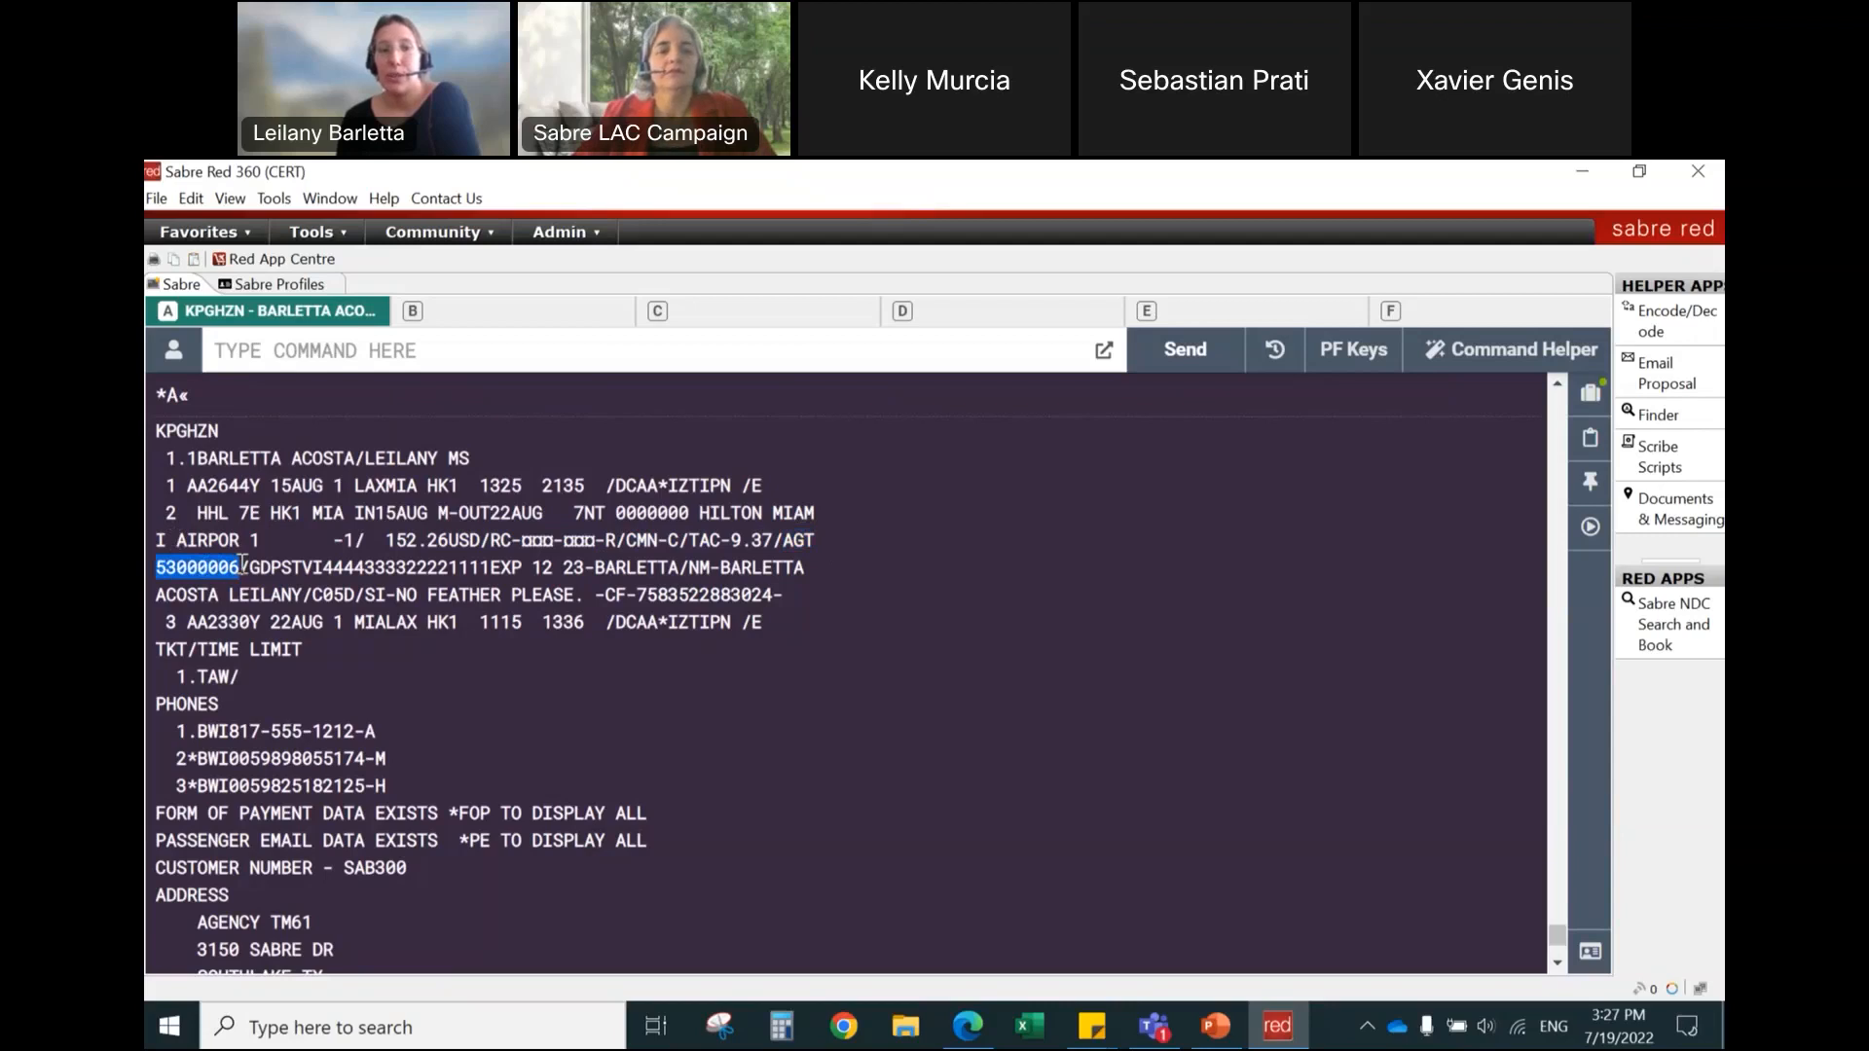
drag(251, 568, 814, 567)
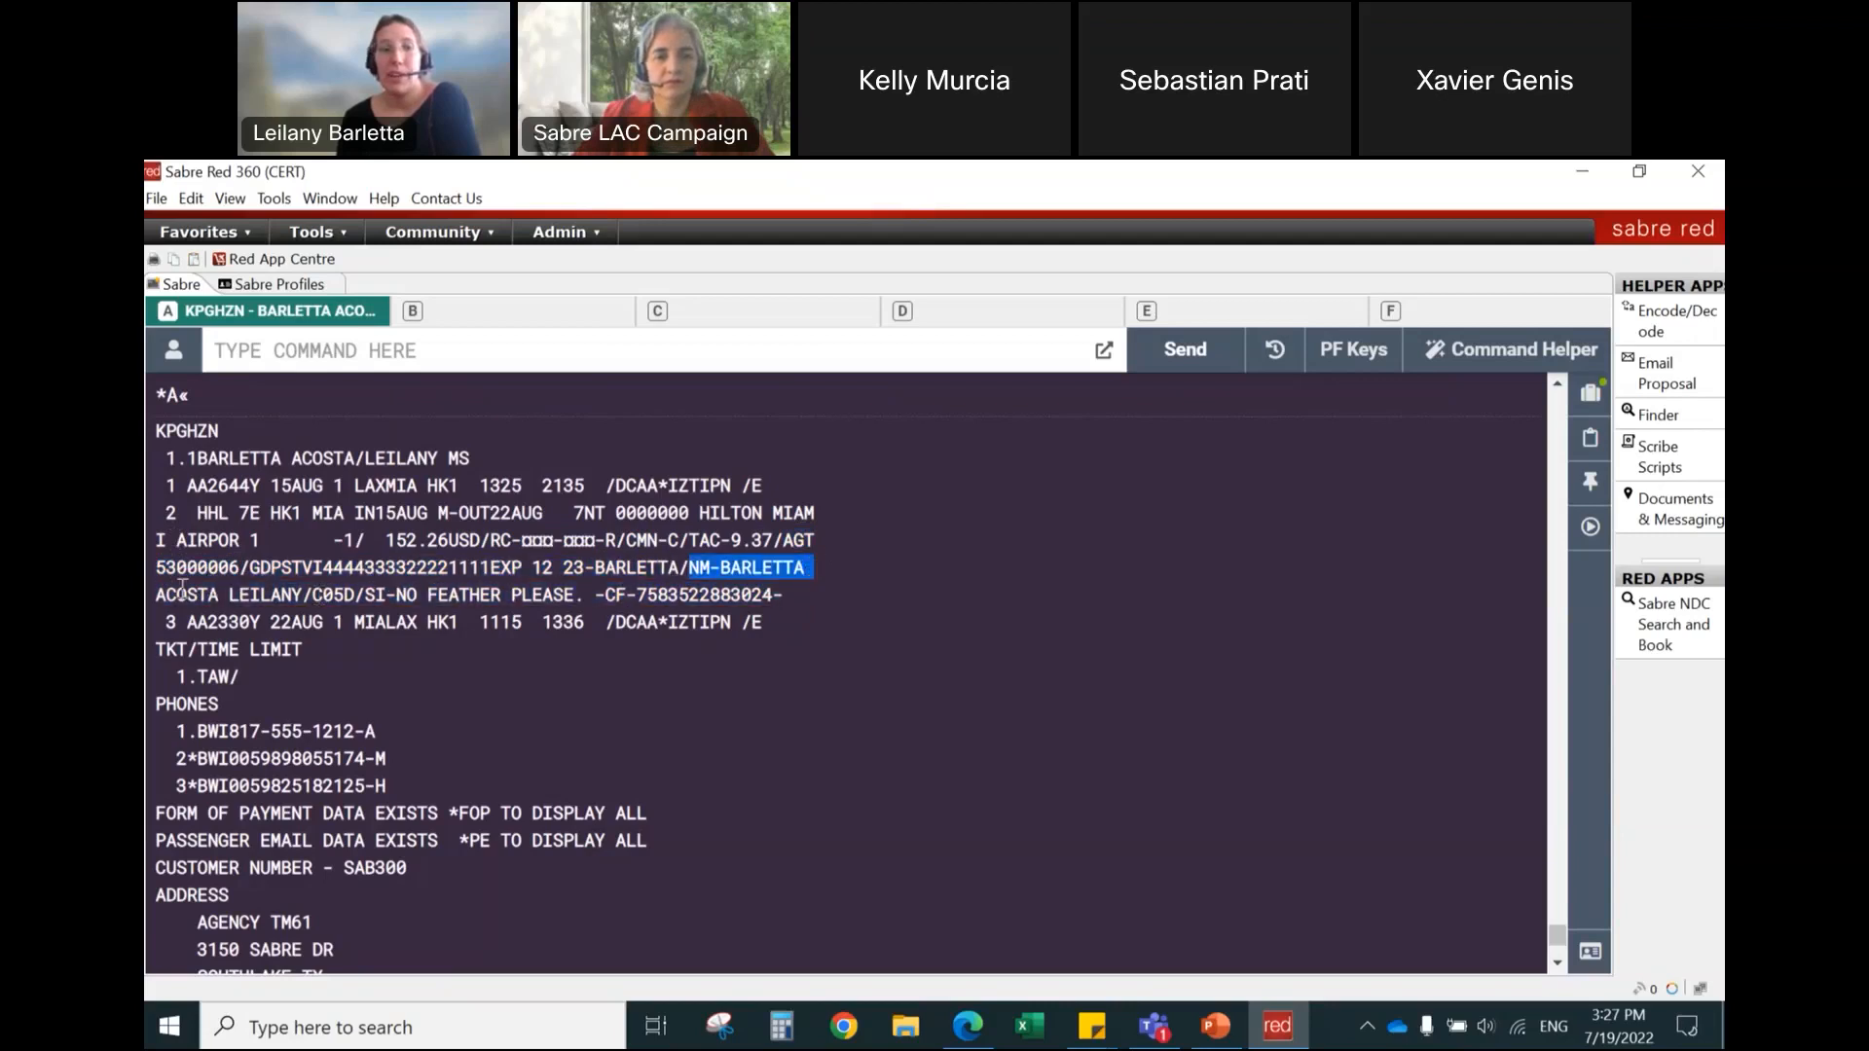
drag(166, 594, 786, 604)
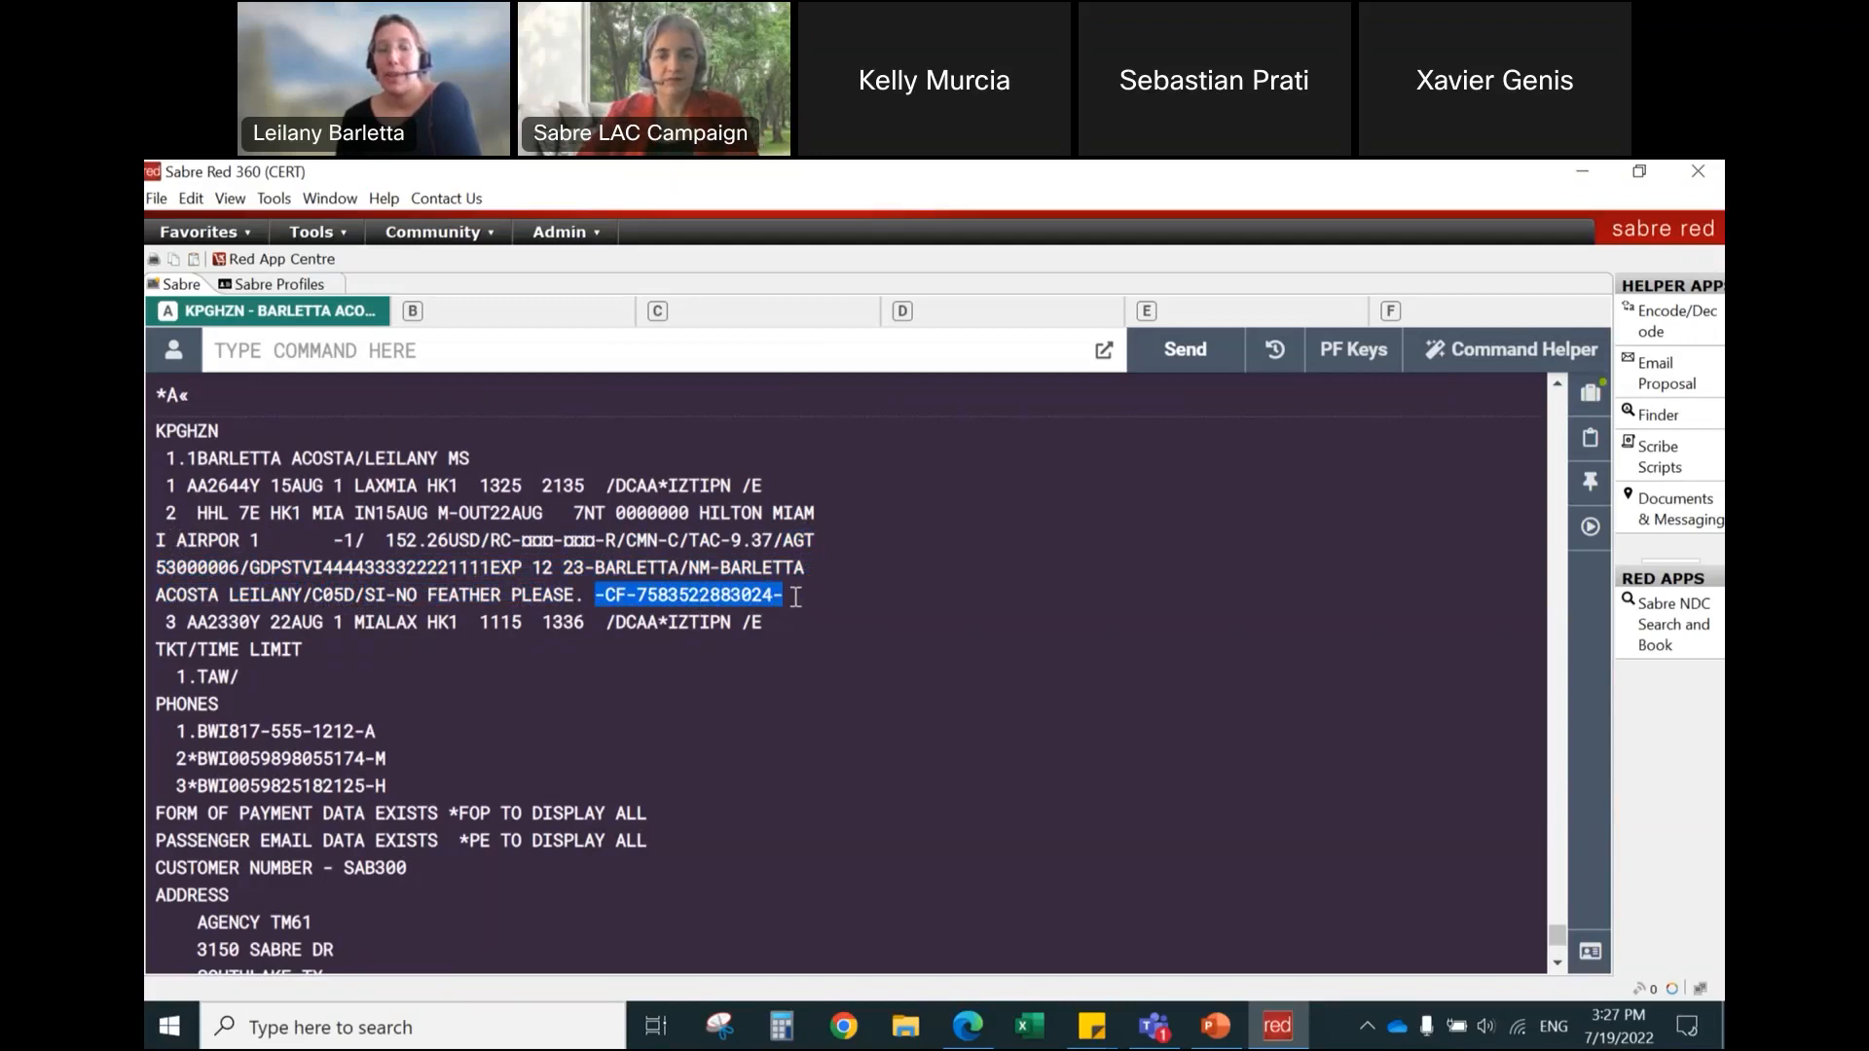
click(795, 596)
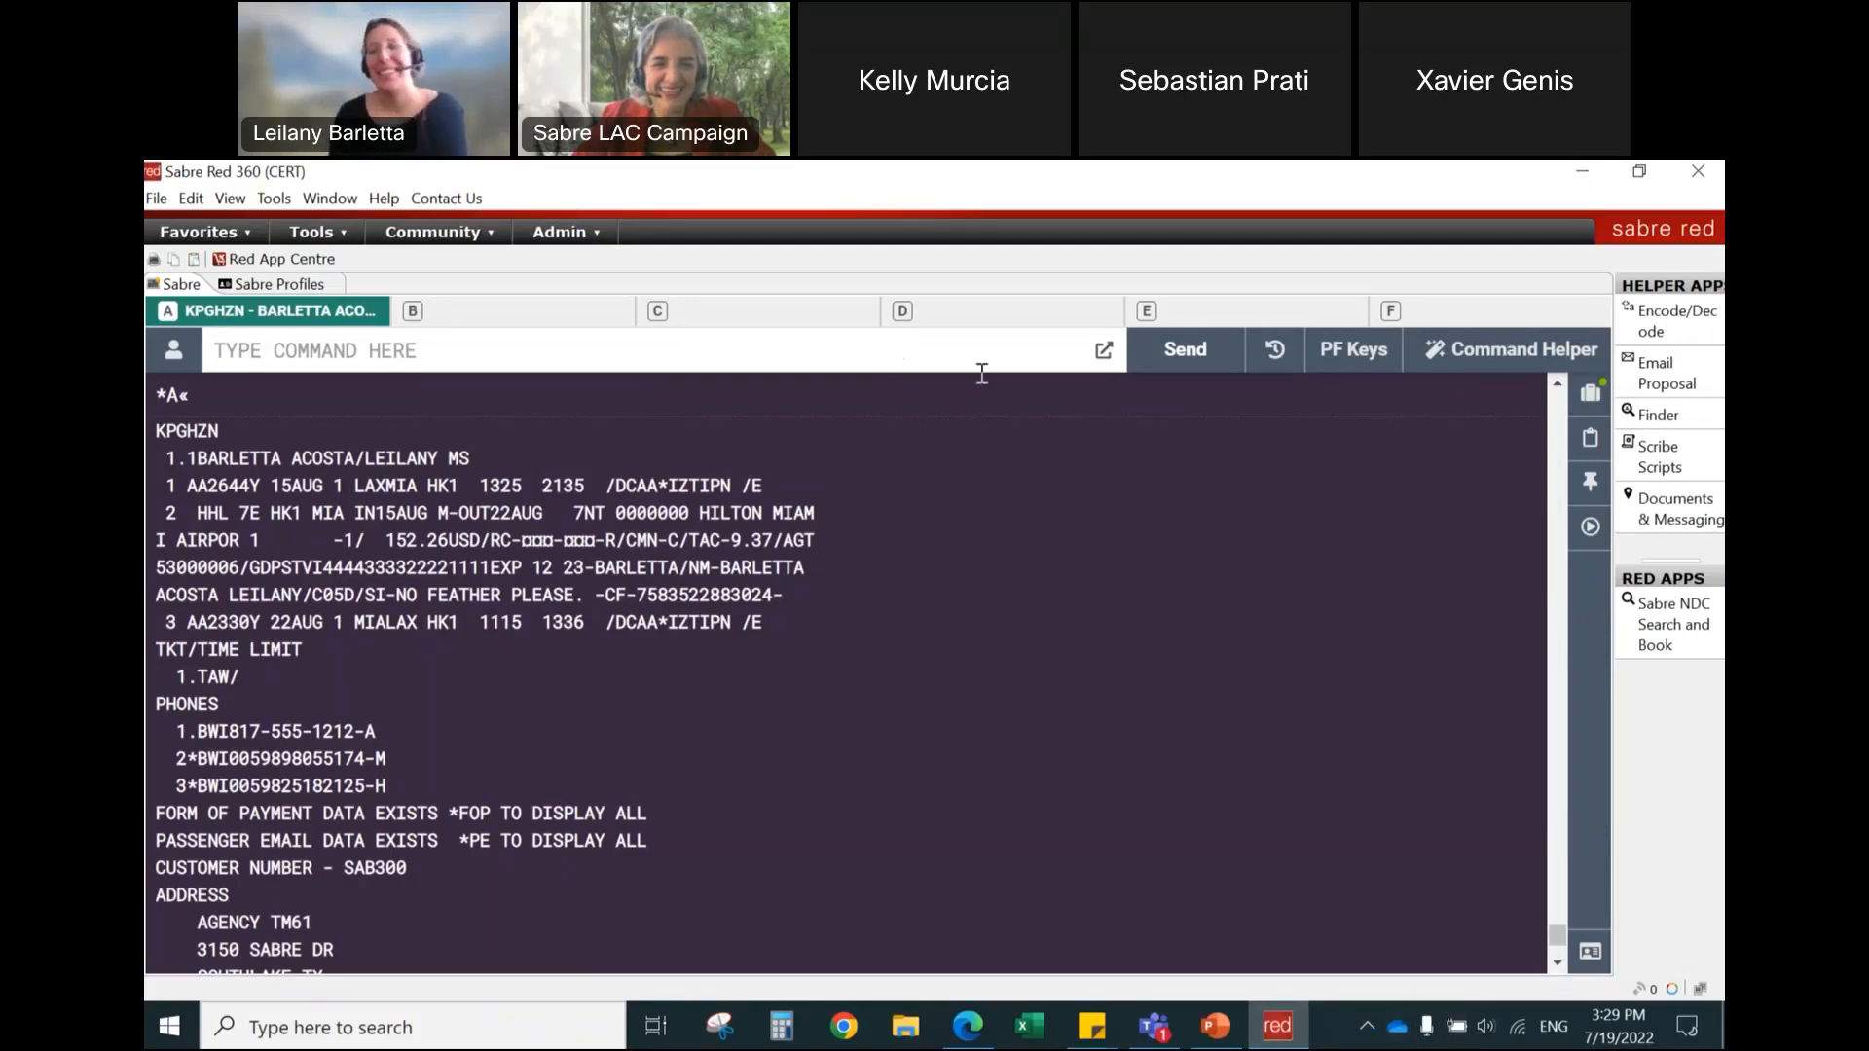
click(1476, 353)
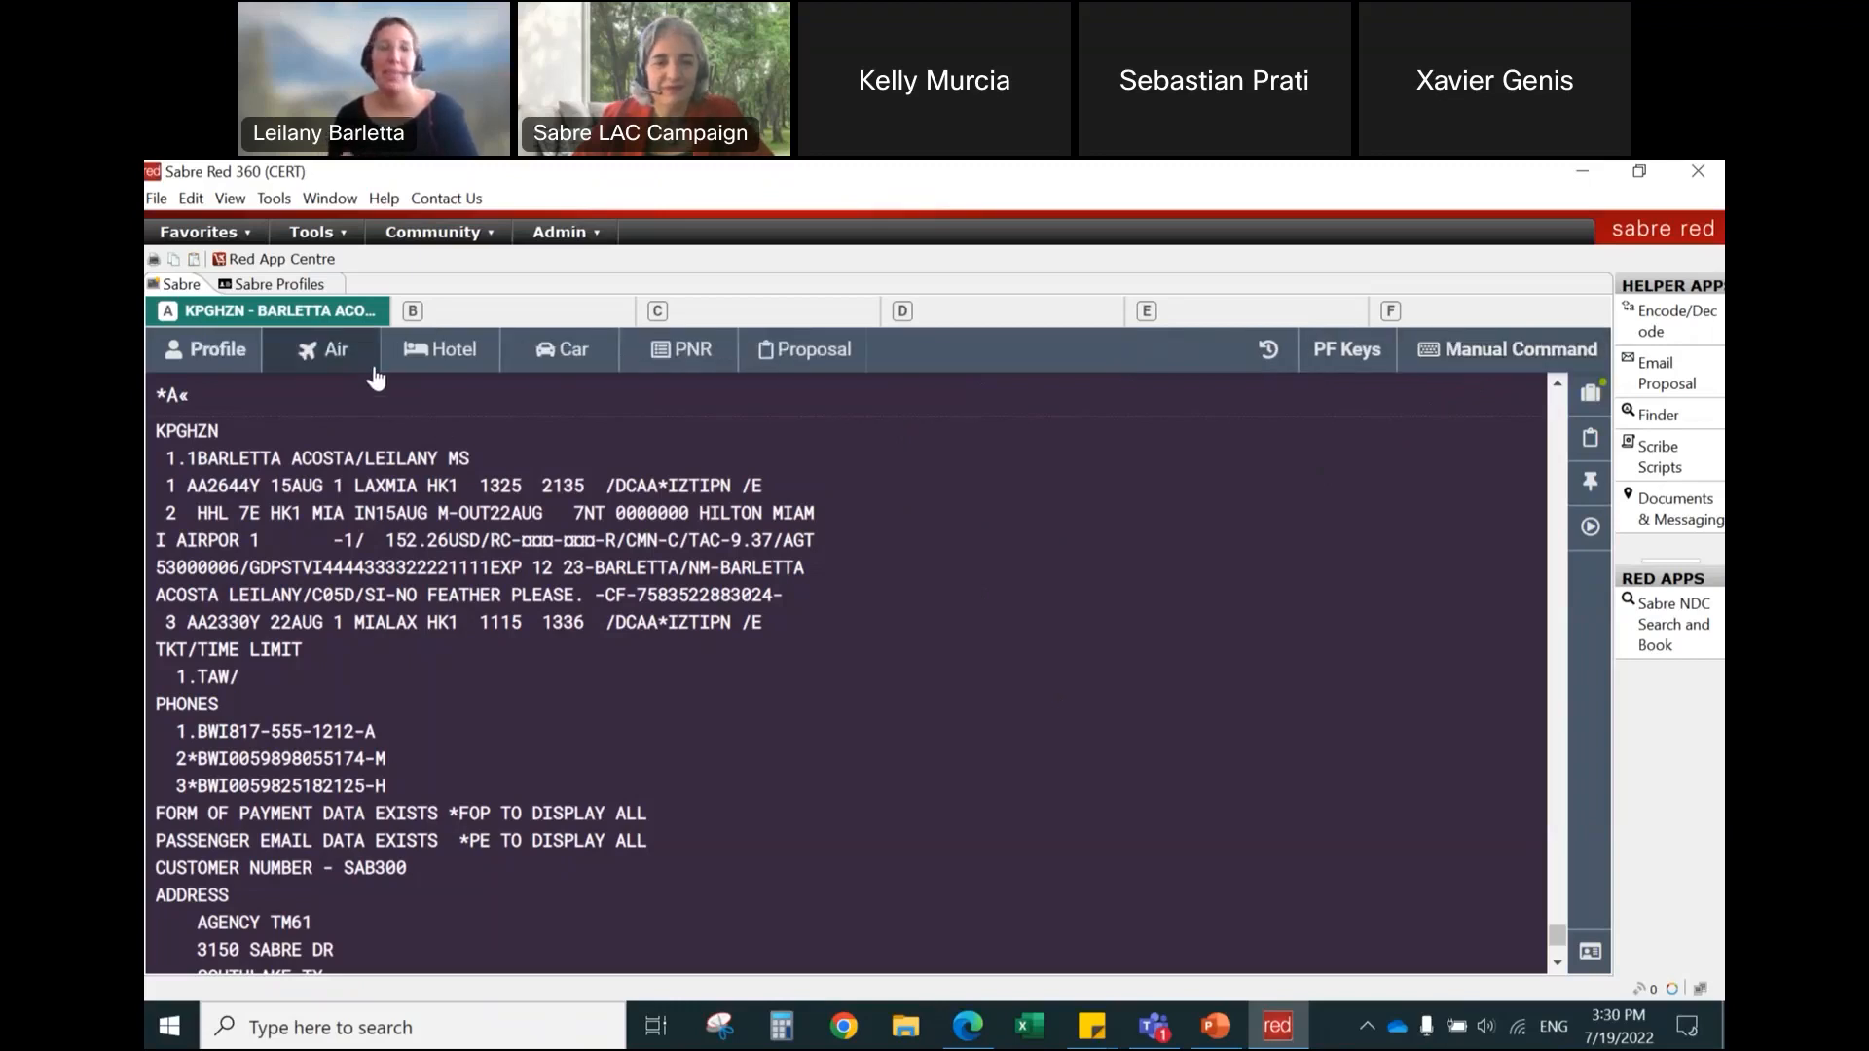
click(421, 366)
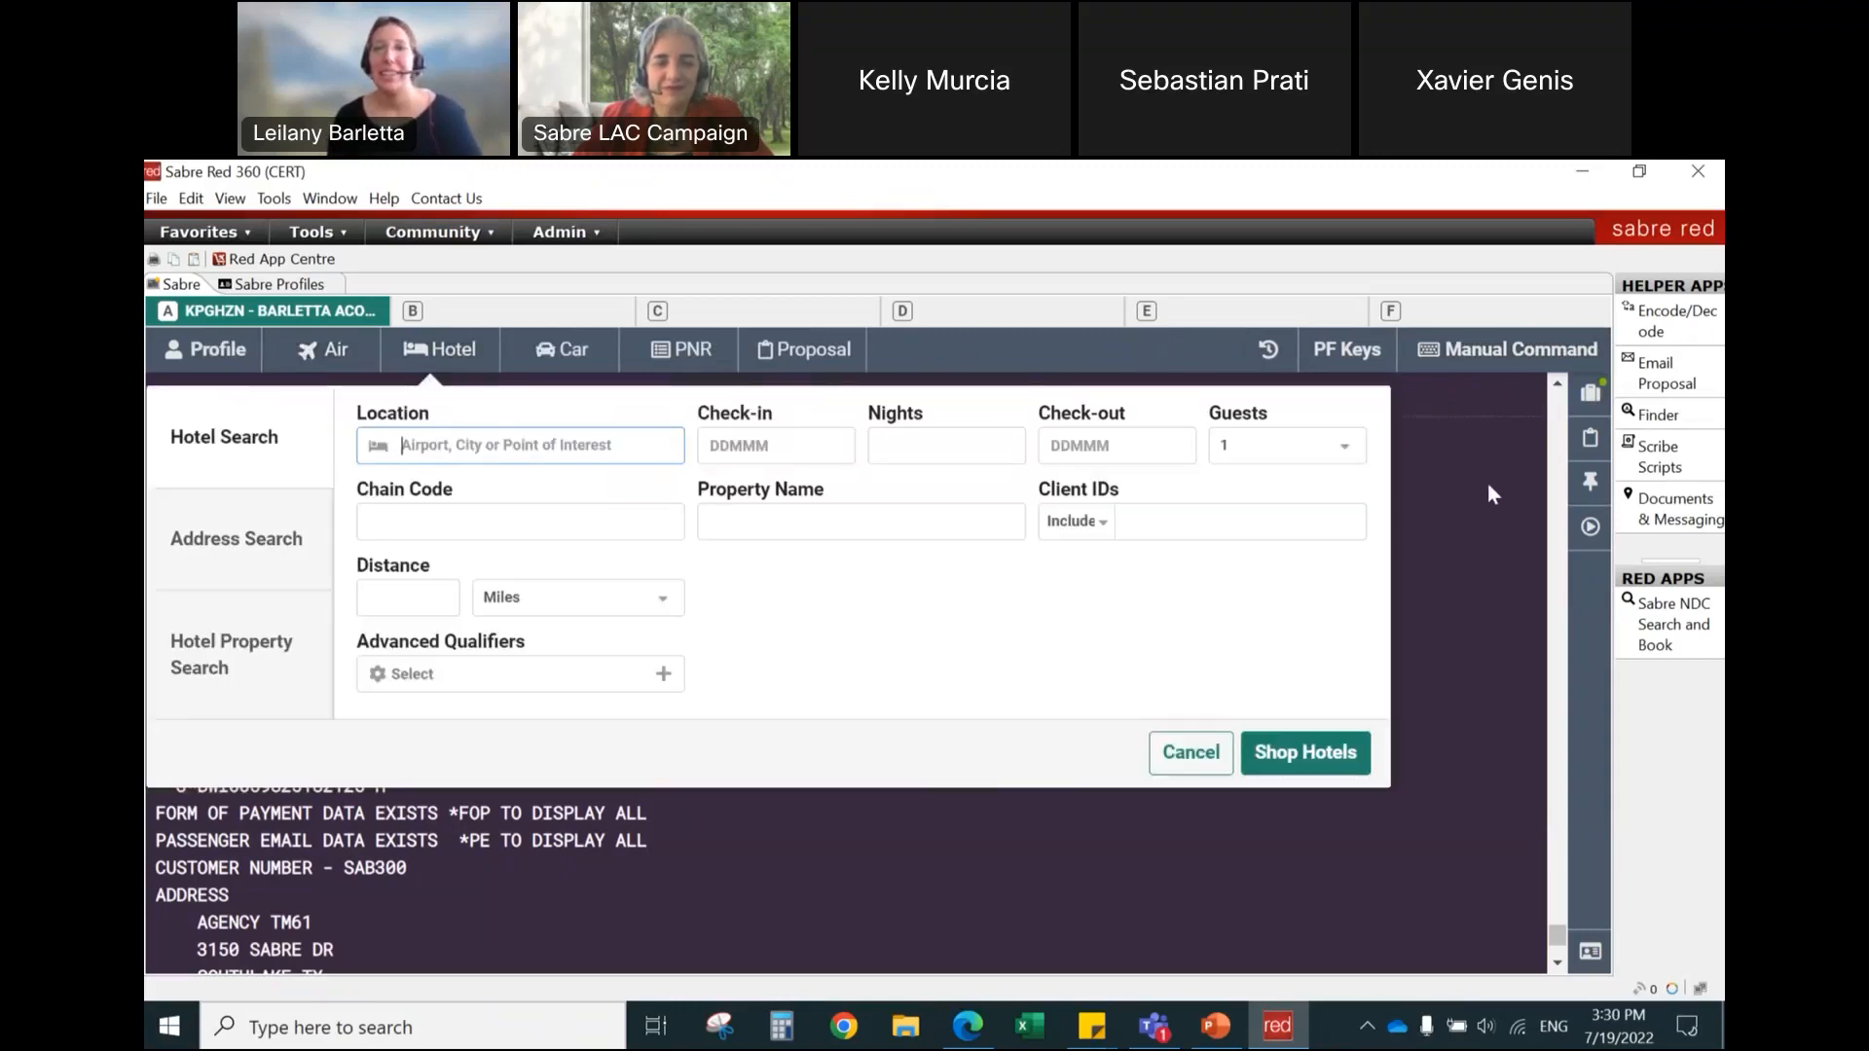
click(1200, 757)
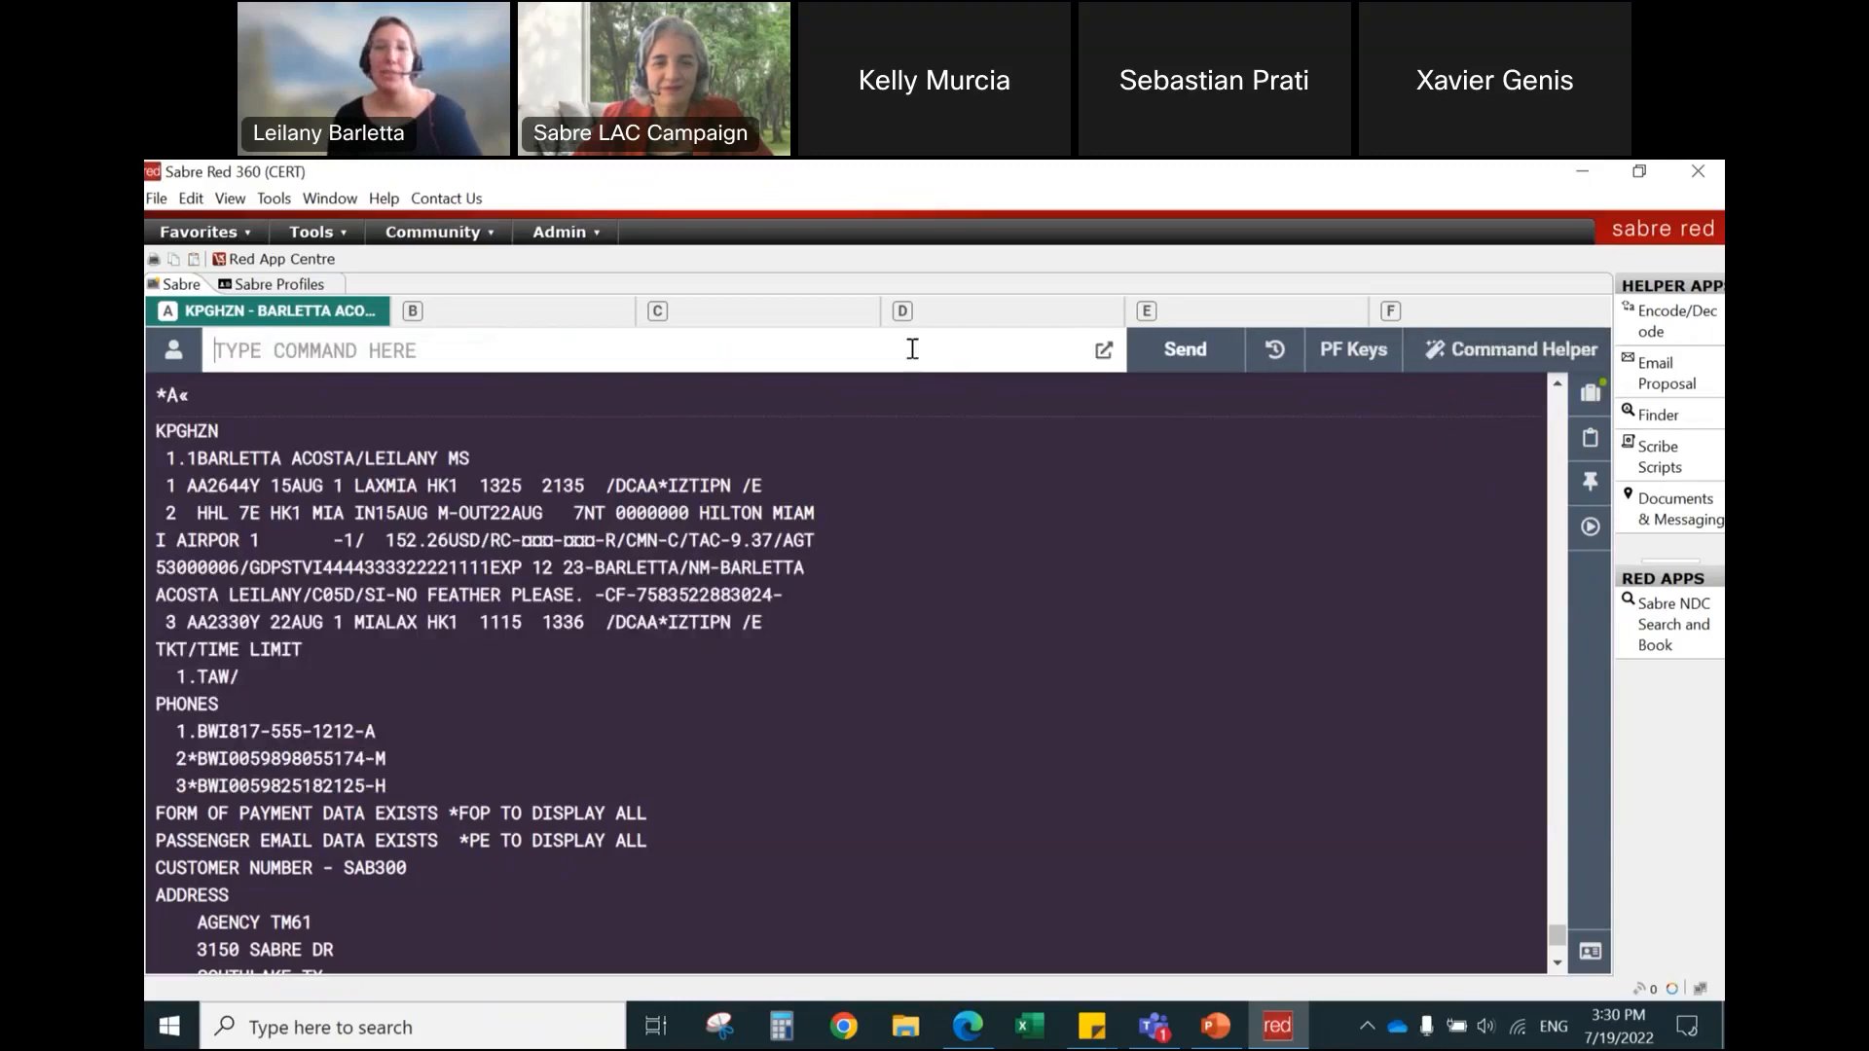
Step: Ignore the open PNR with the I command and start a new hotel search
text(I)
key(Return)
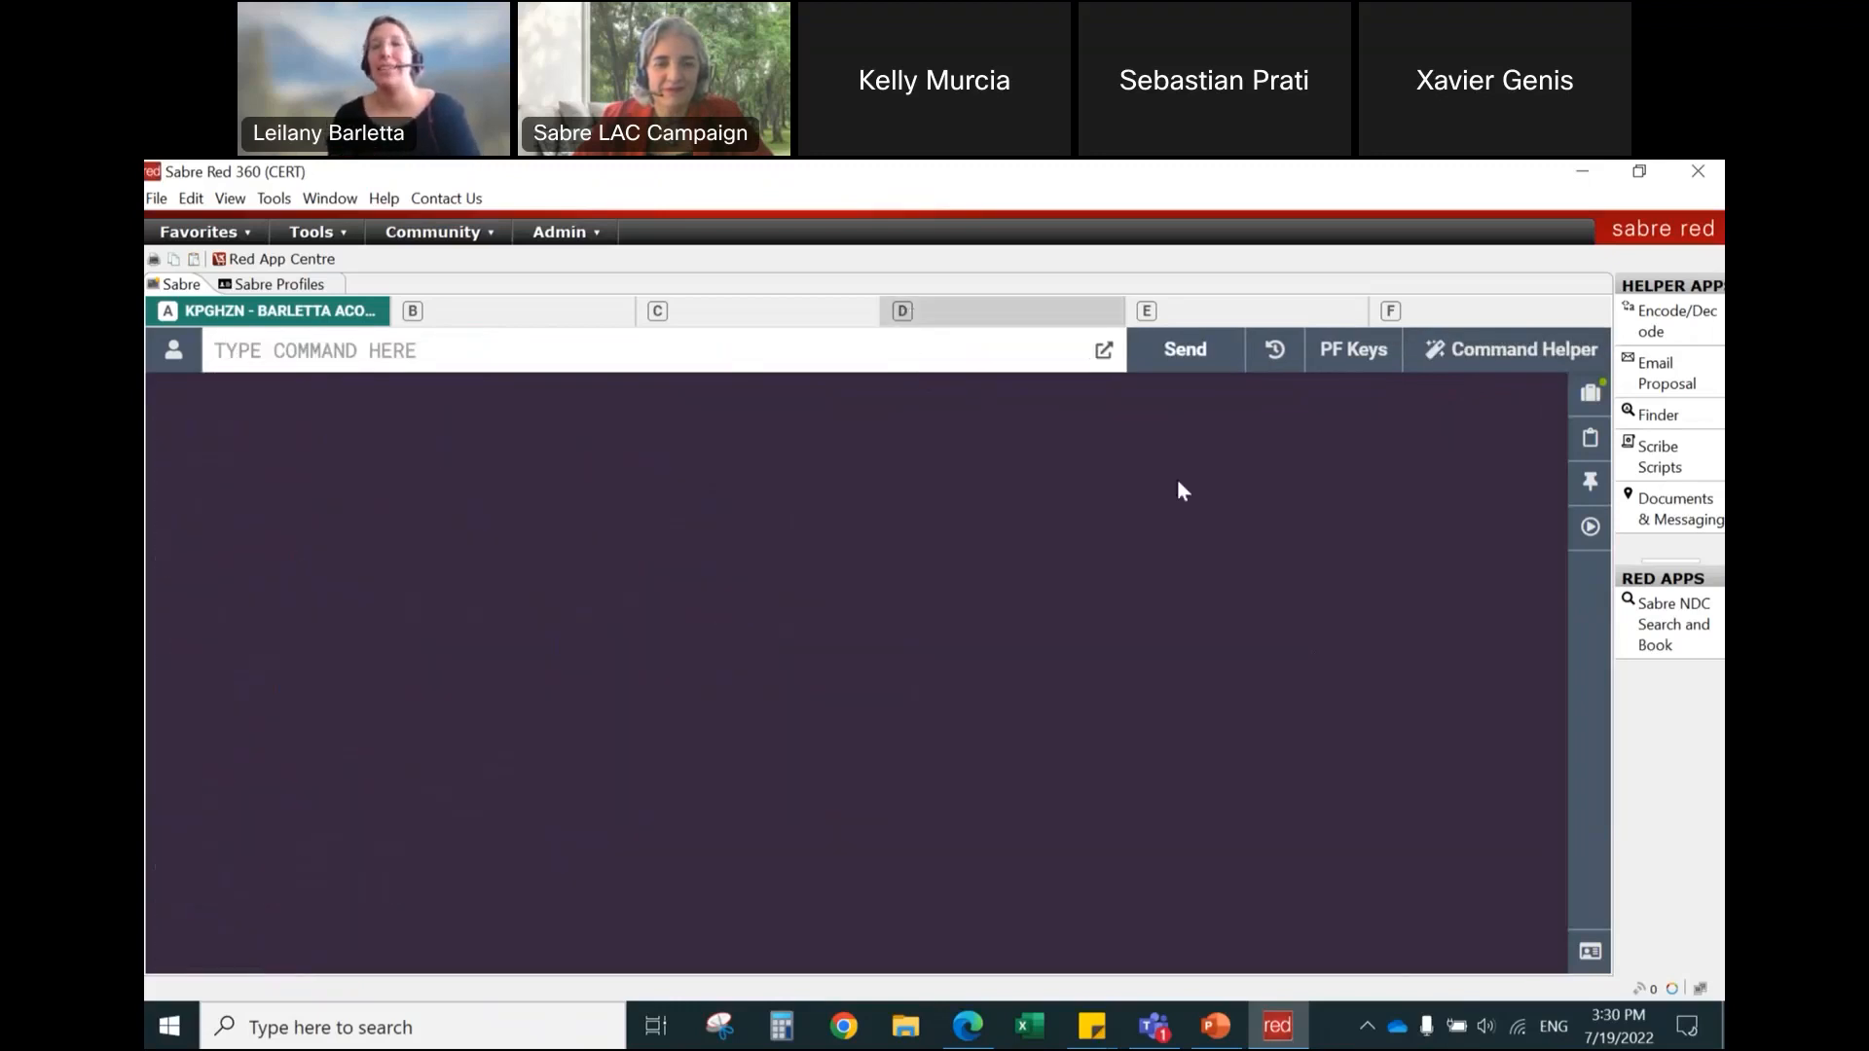
click(1506, 358)
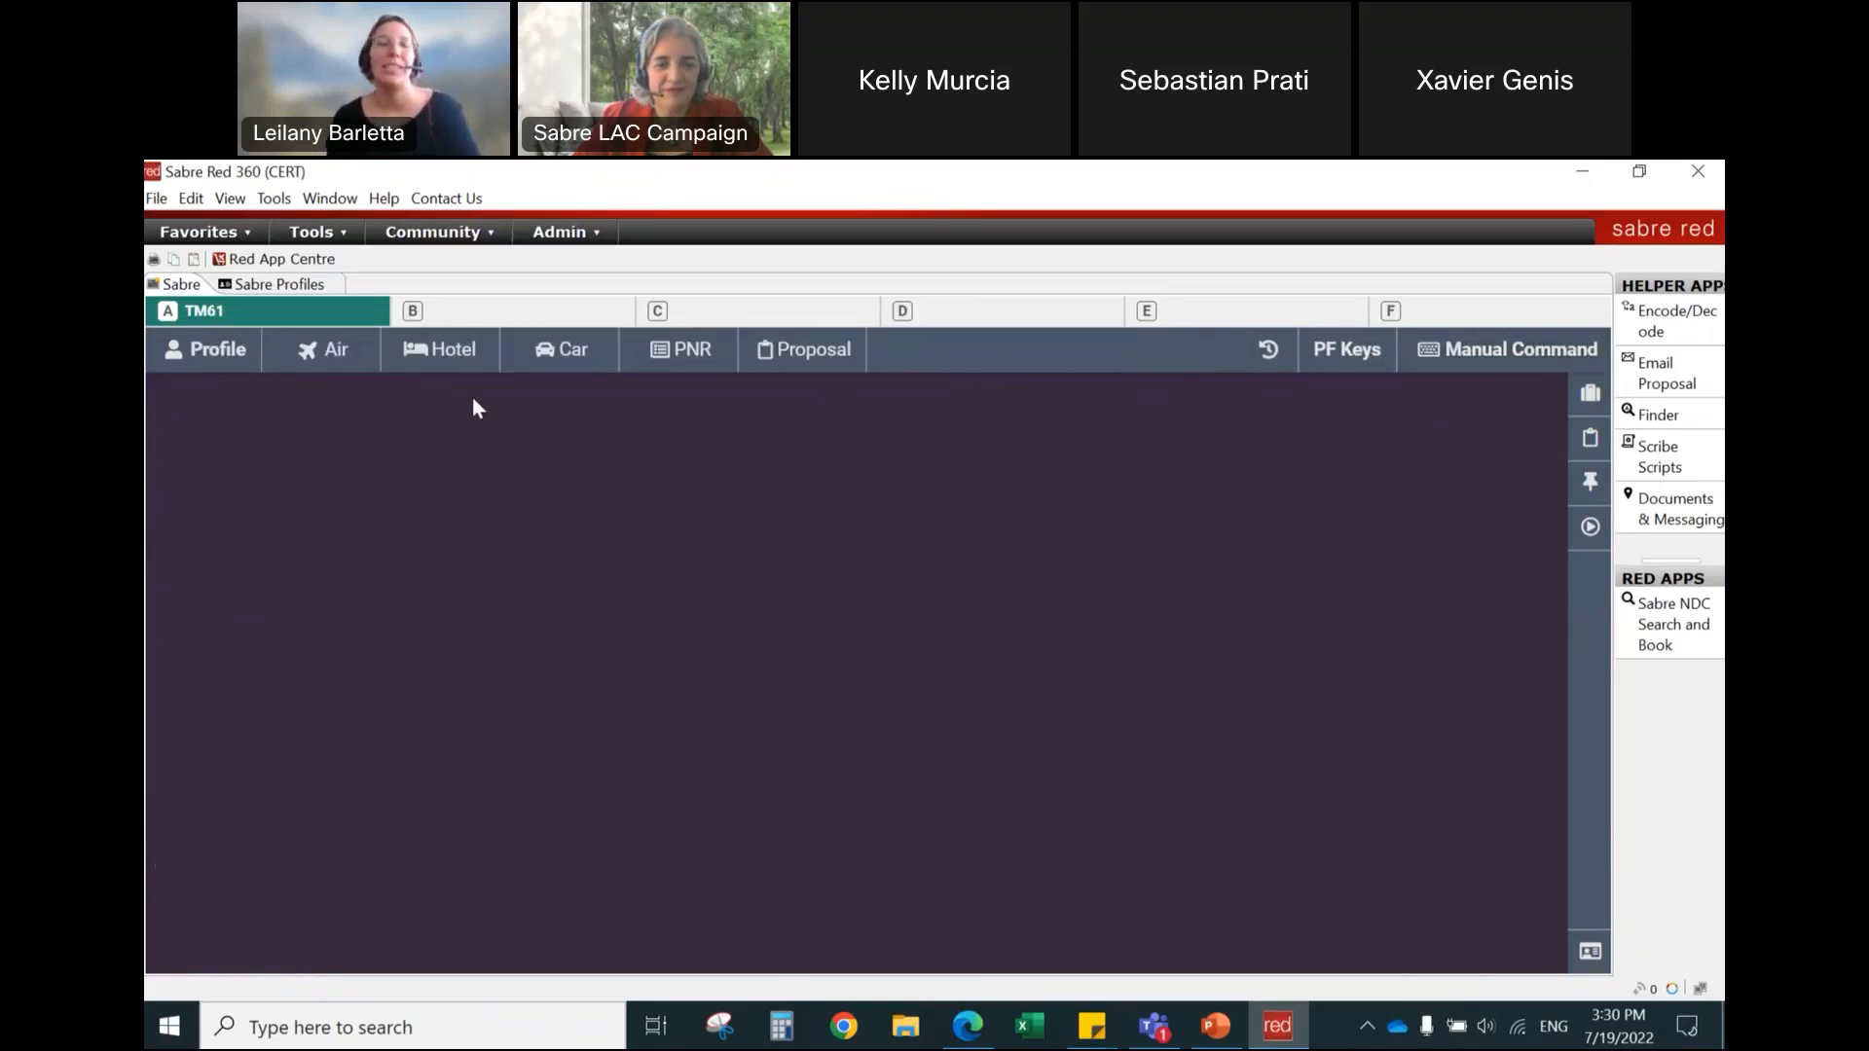
click(453, 366)
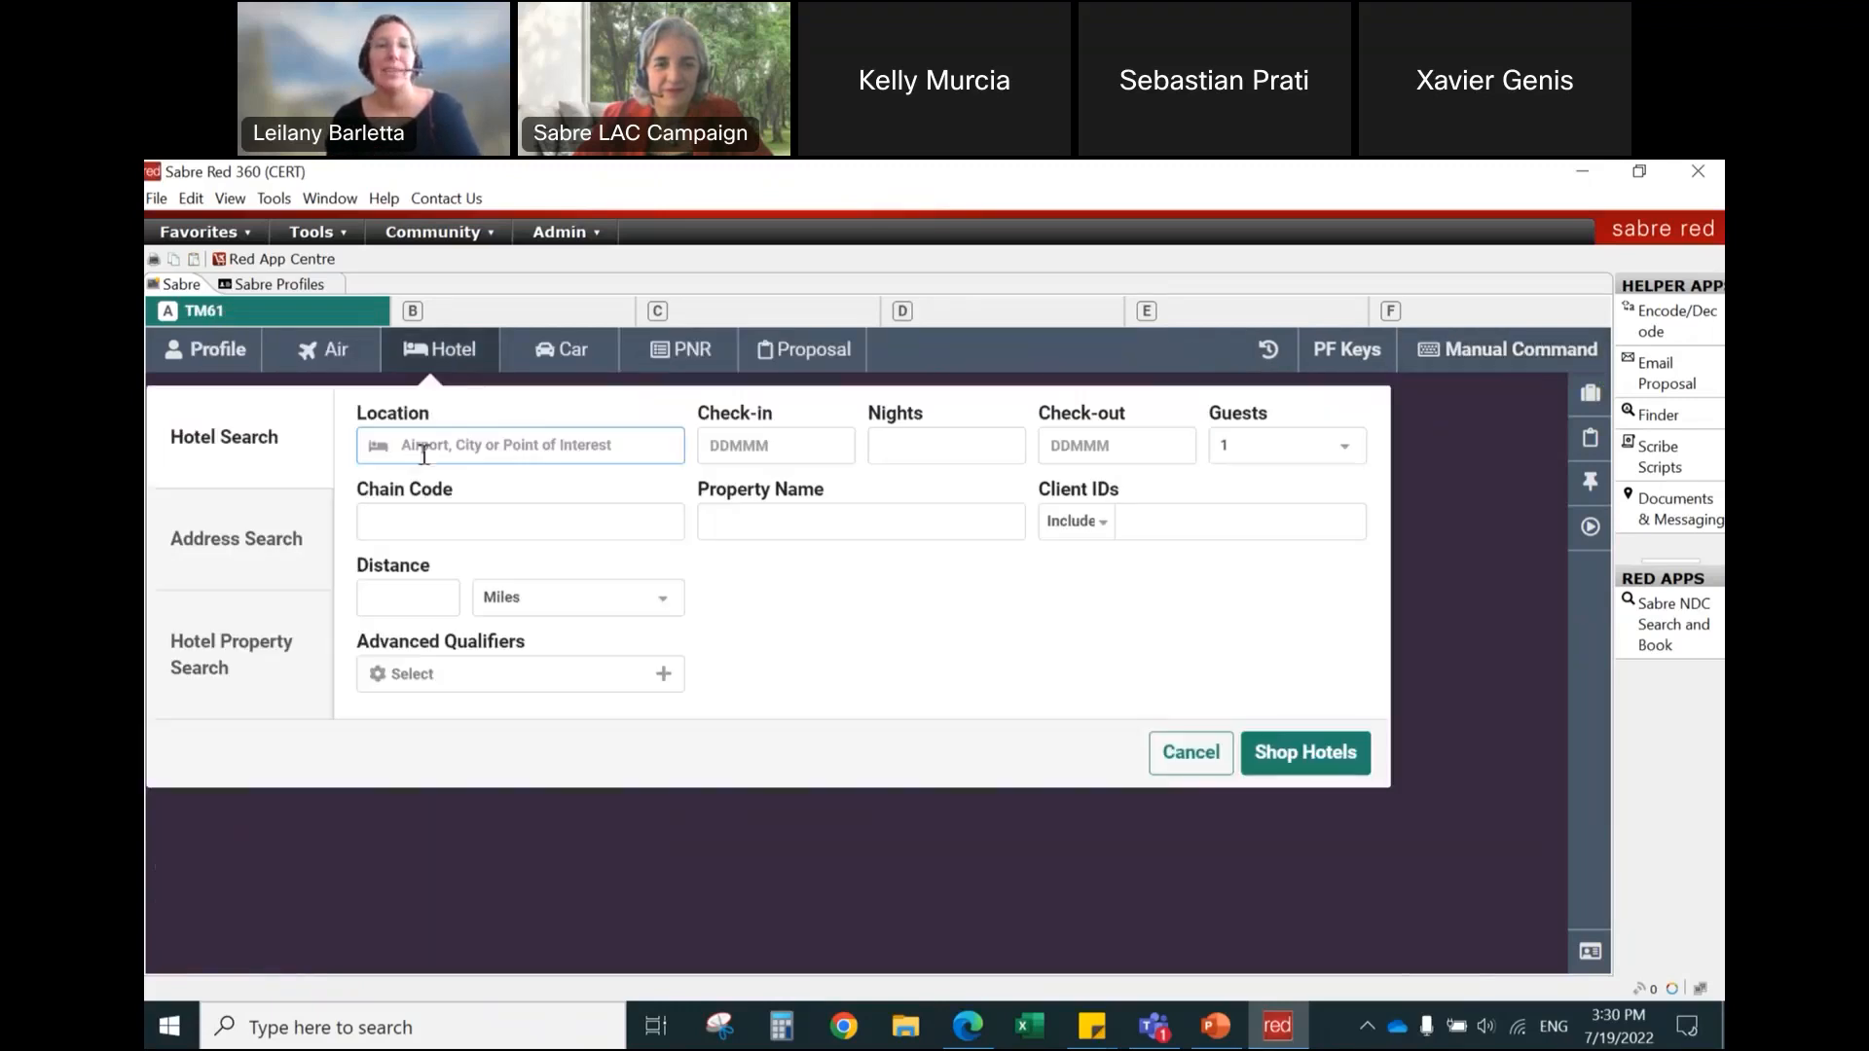
Step: Shop for hotels in SFO with check-in on 18AUG2022 for 2 nights
text(sfo)
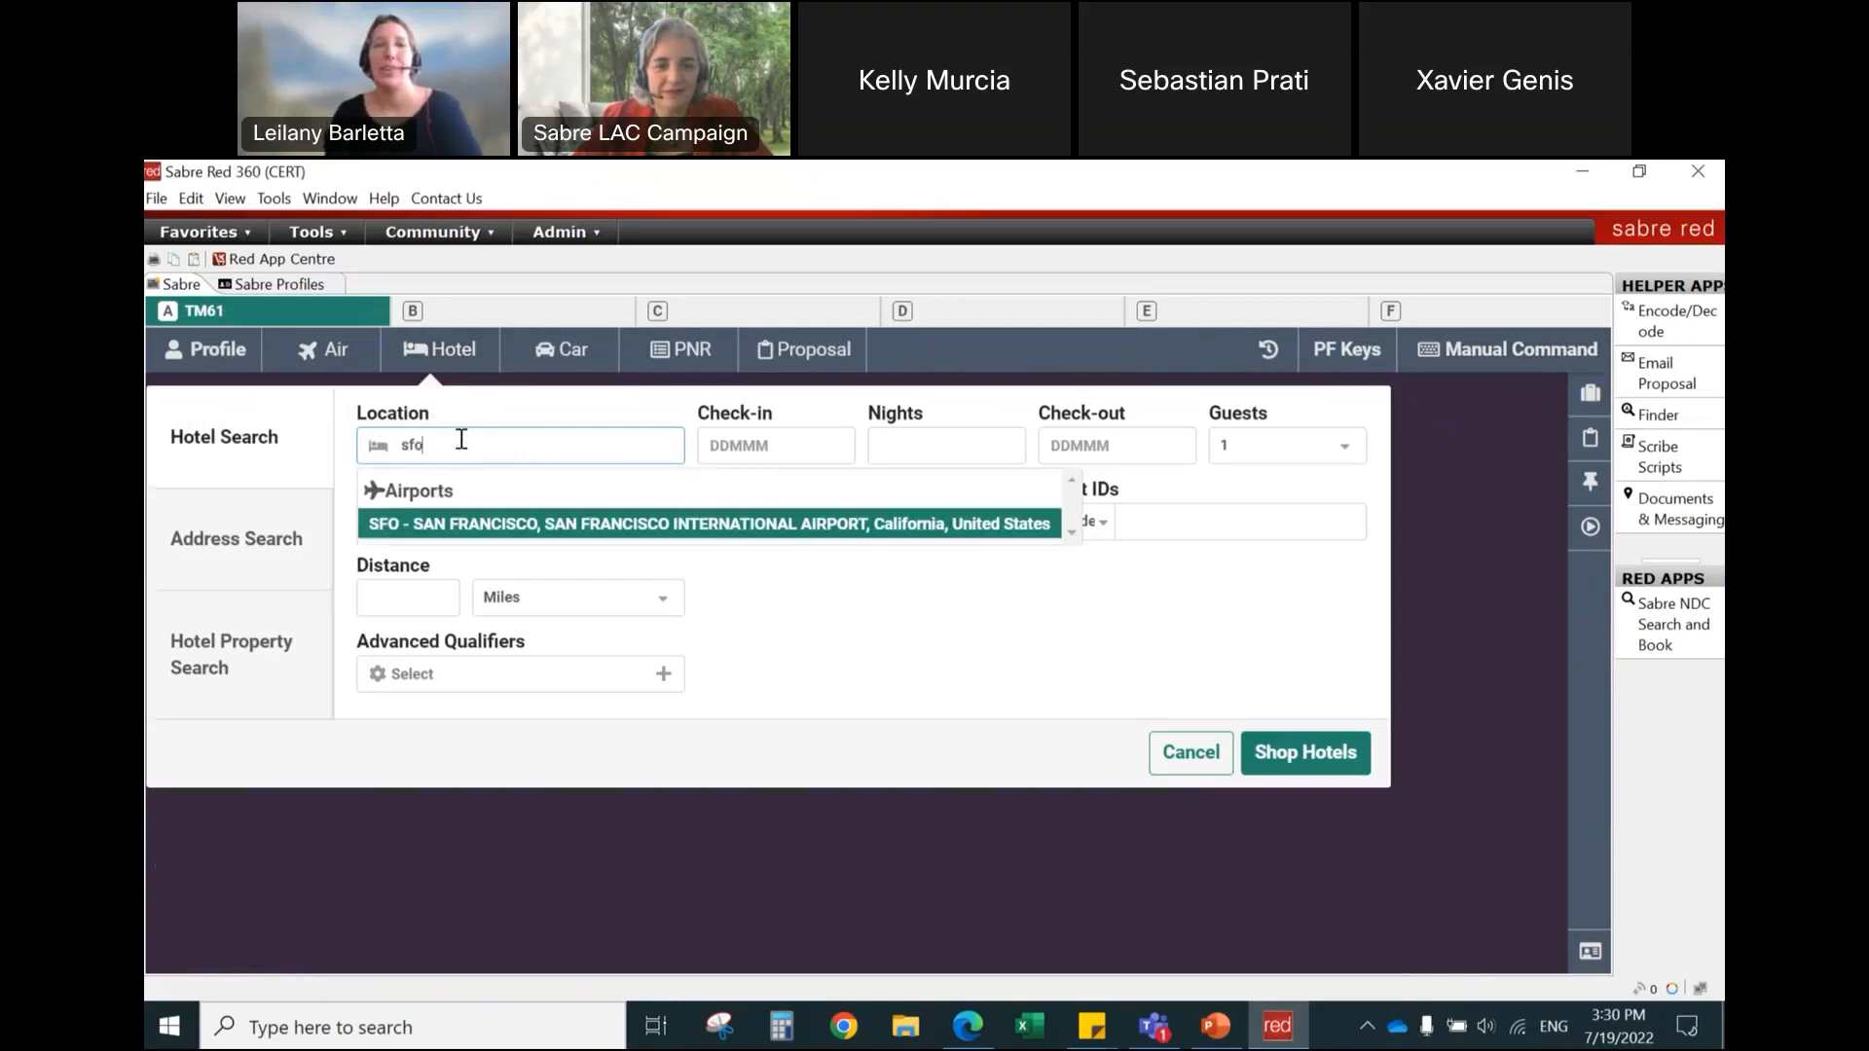
click(542, 523)
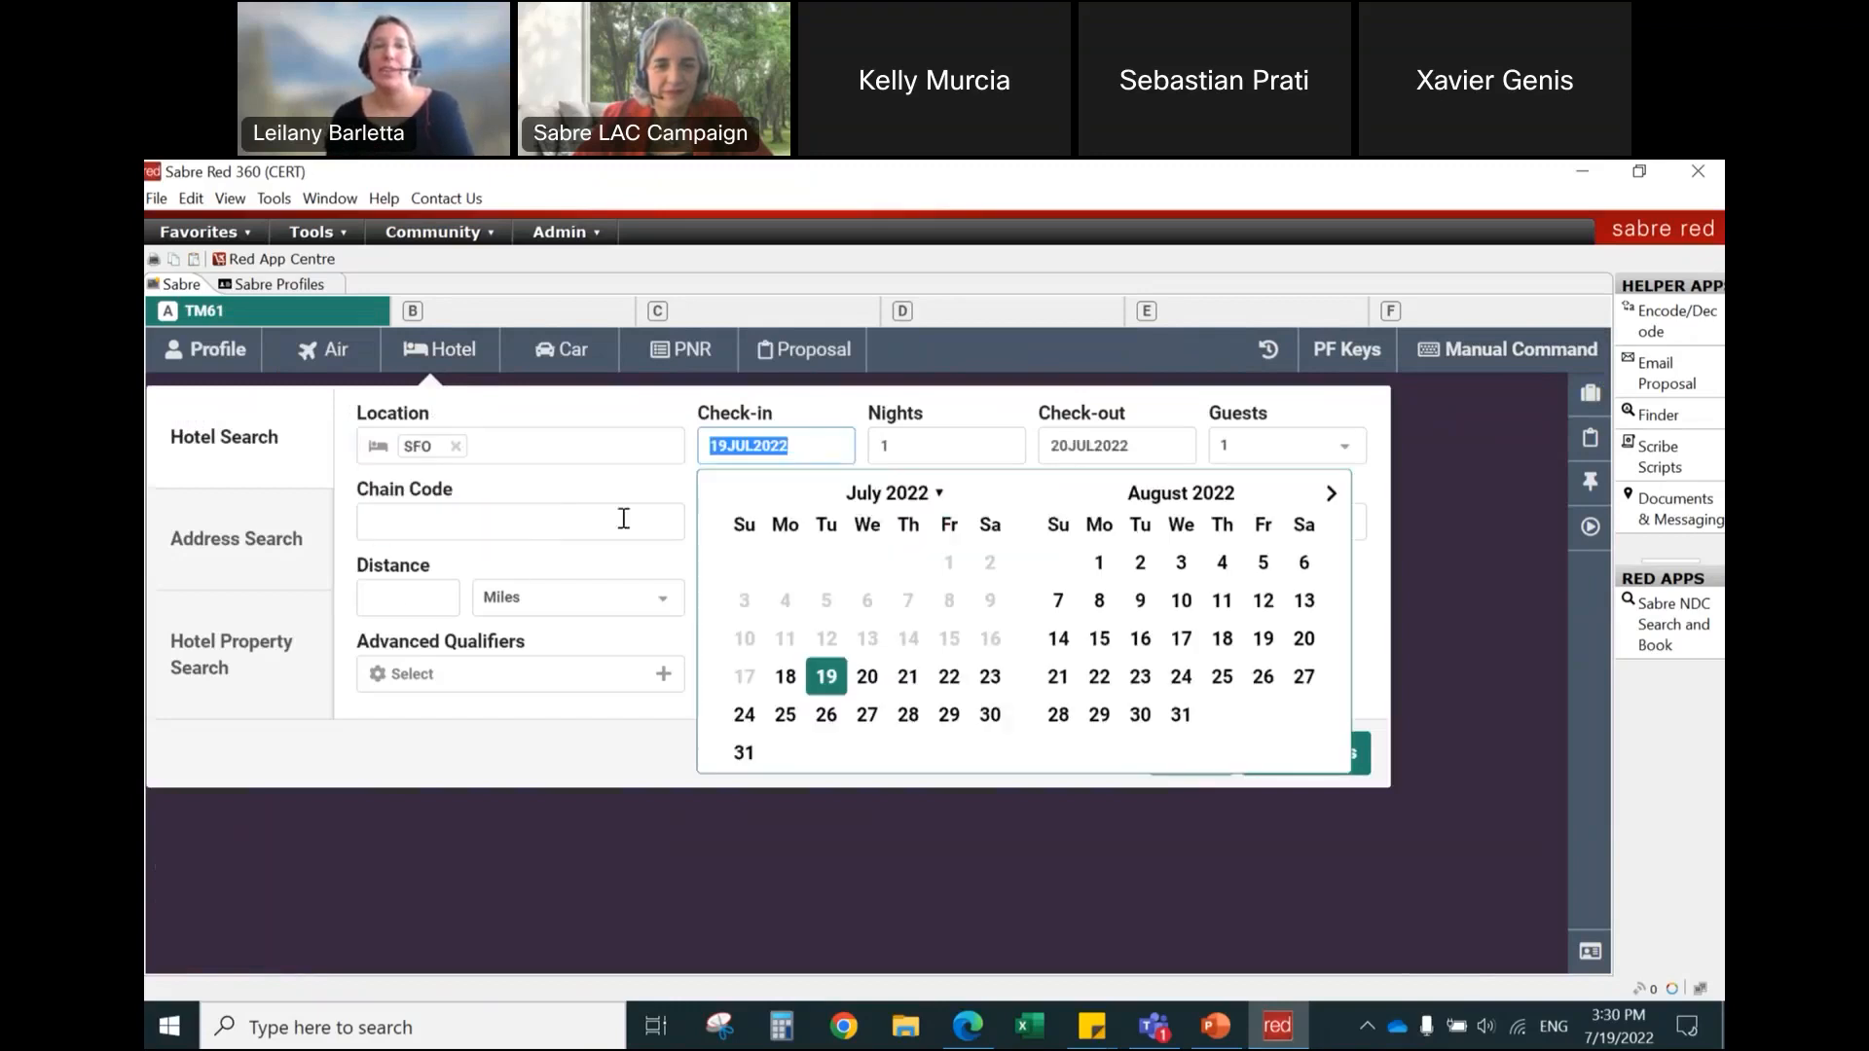
click(1223, 638)
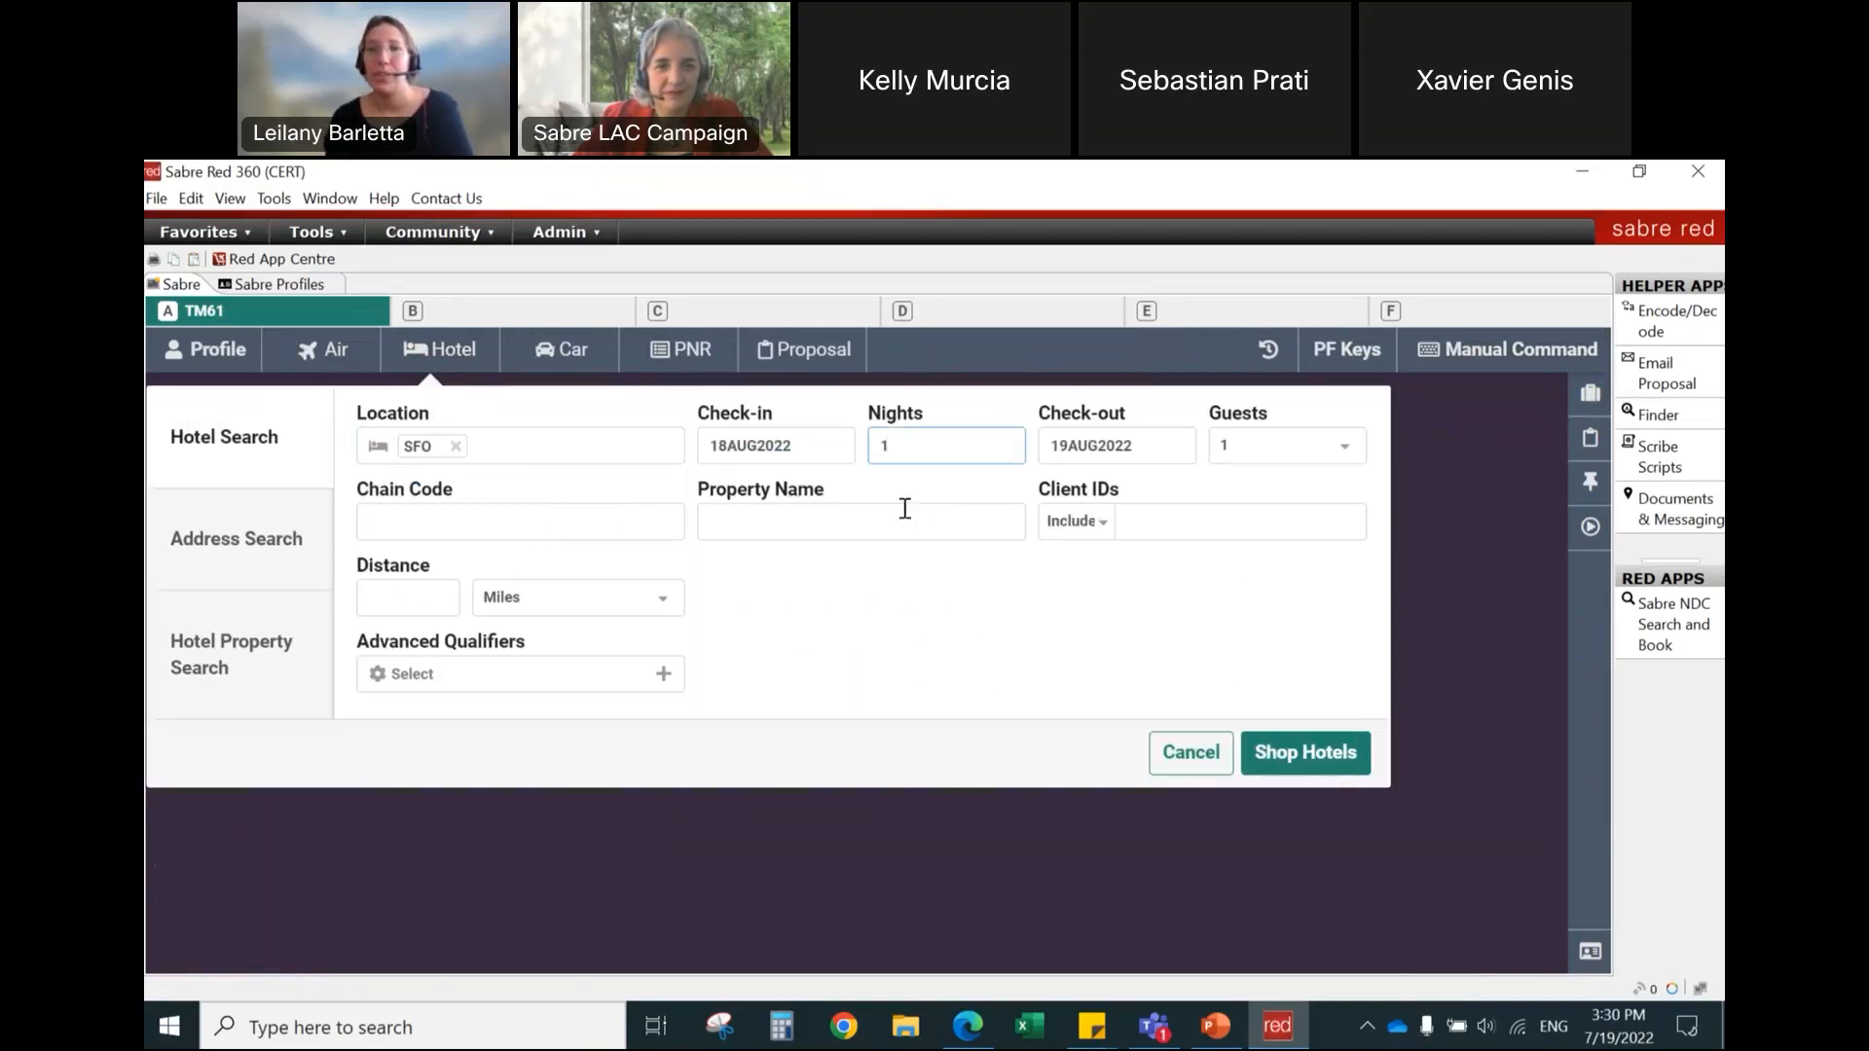
double_click(882, 446)
text(2)
click(987, 610)
click(1276, 755)
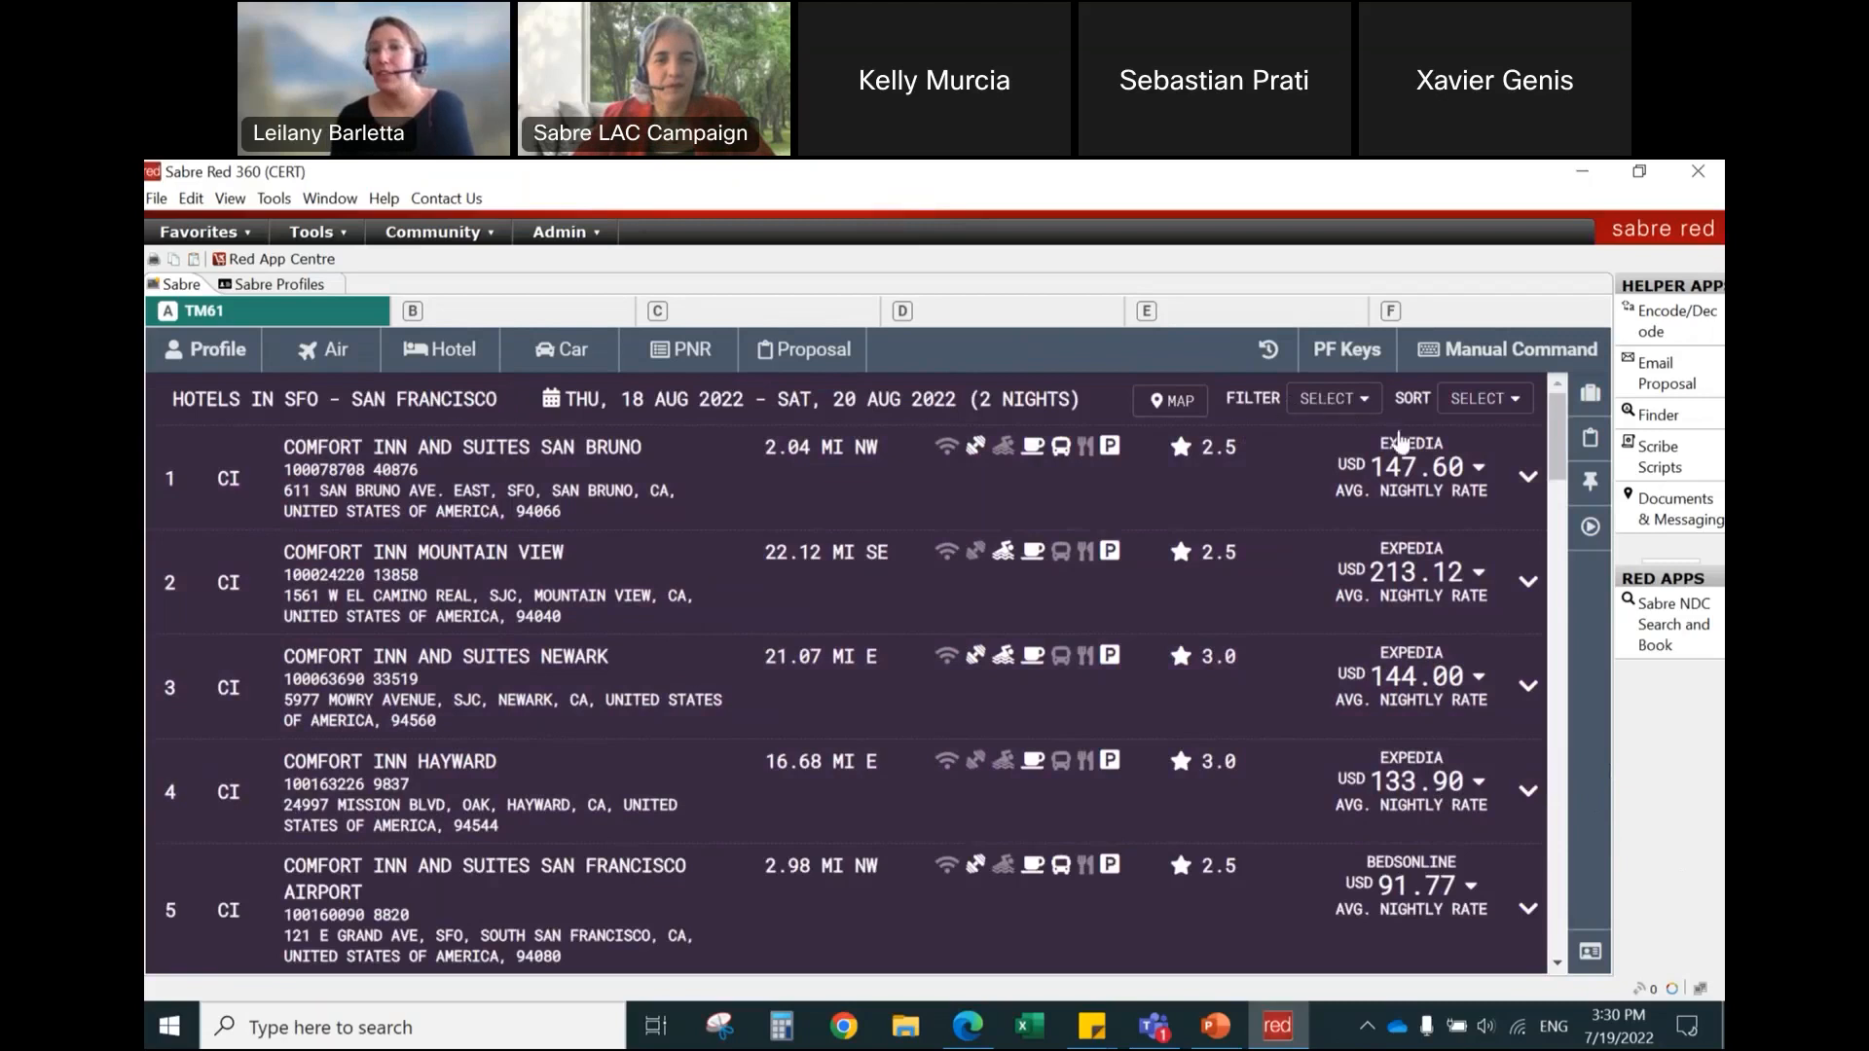
Step: Sort the San Francisco hotel results by Price, then by Distance
click(1479, 402)
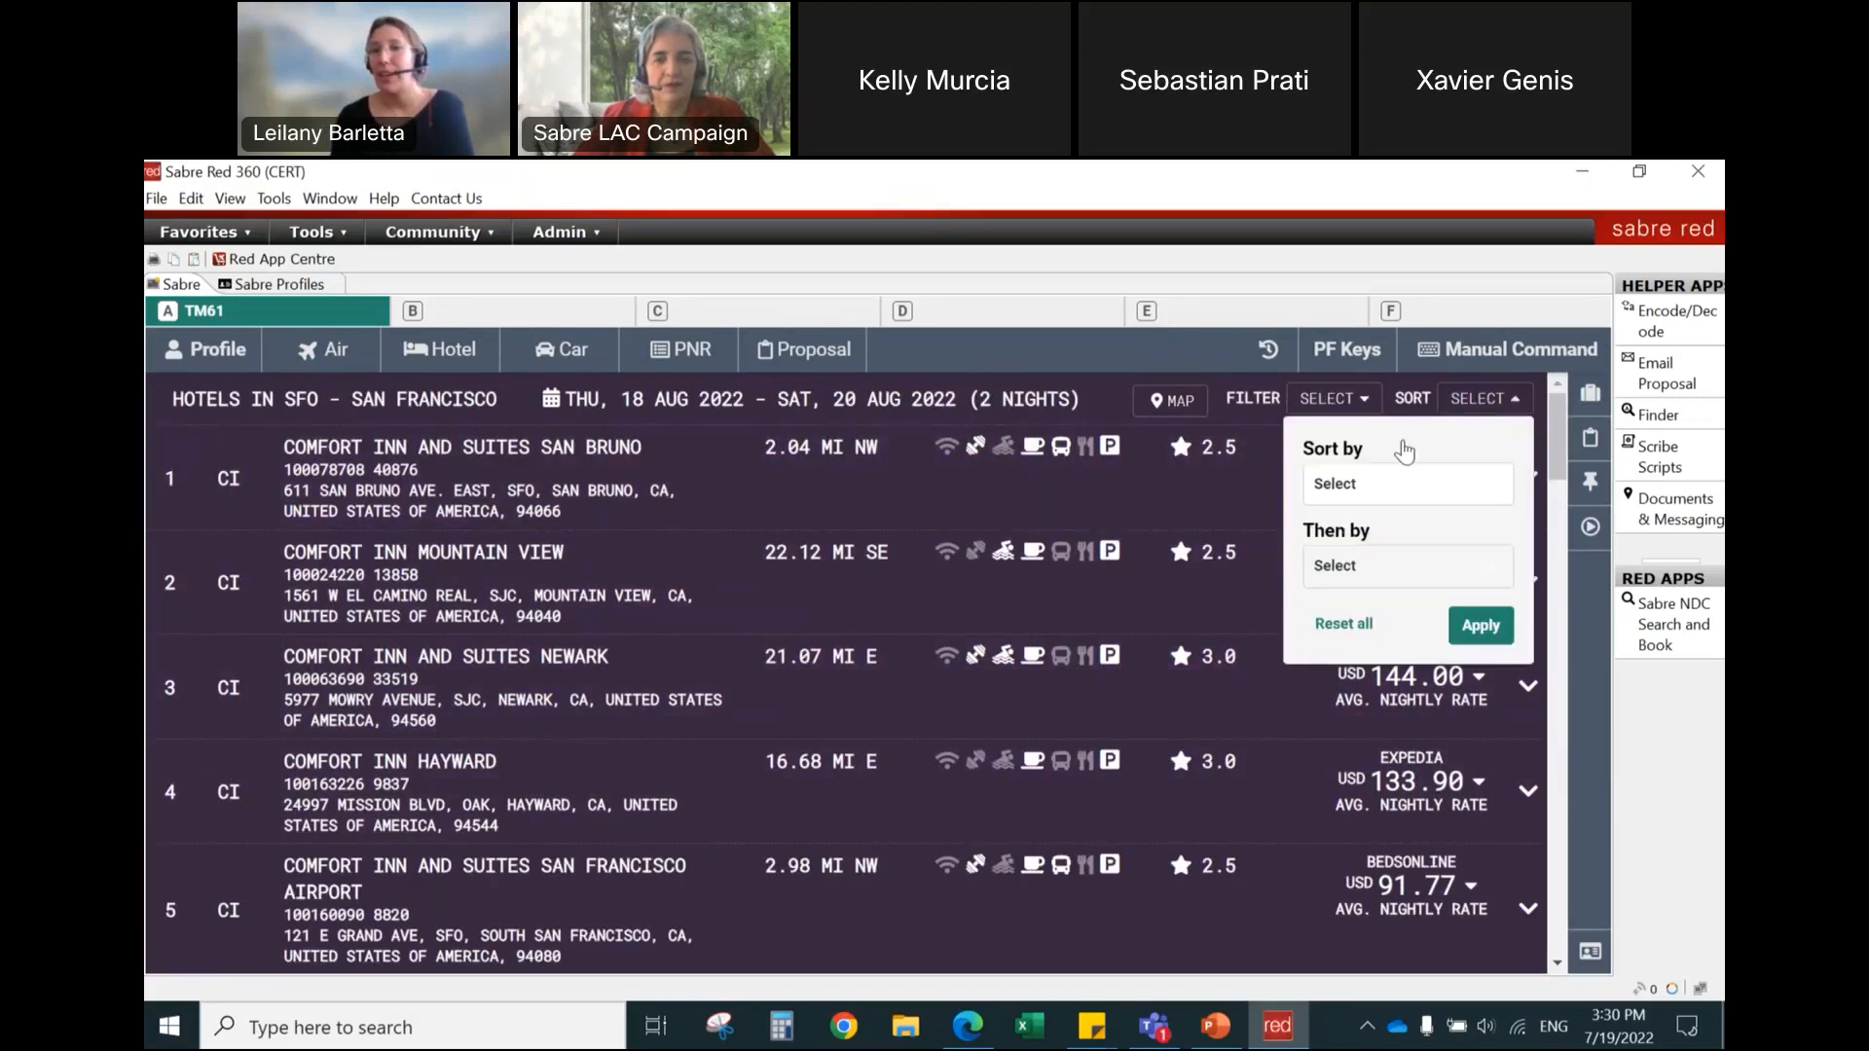
click(1368, 494)
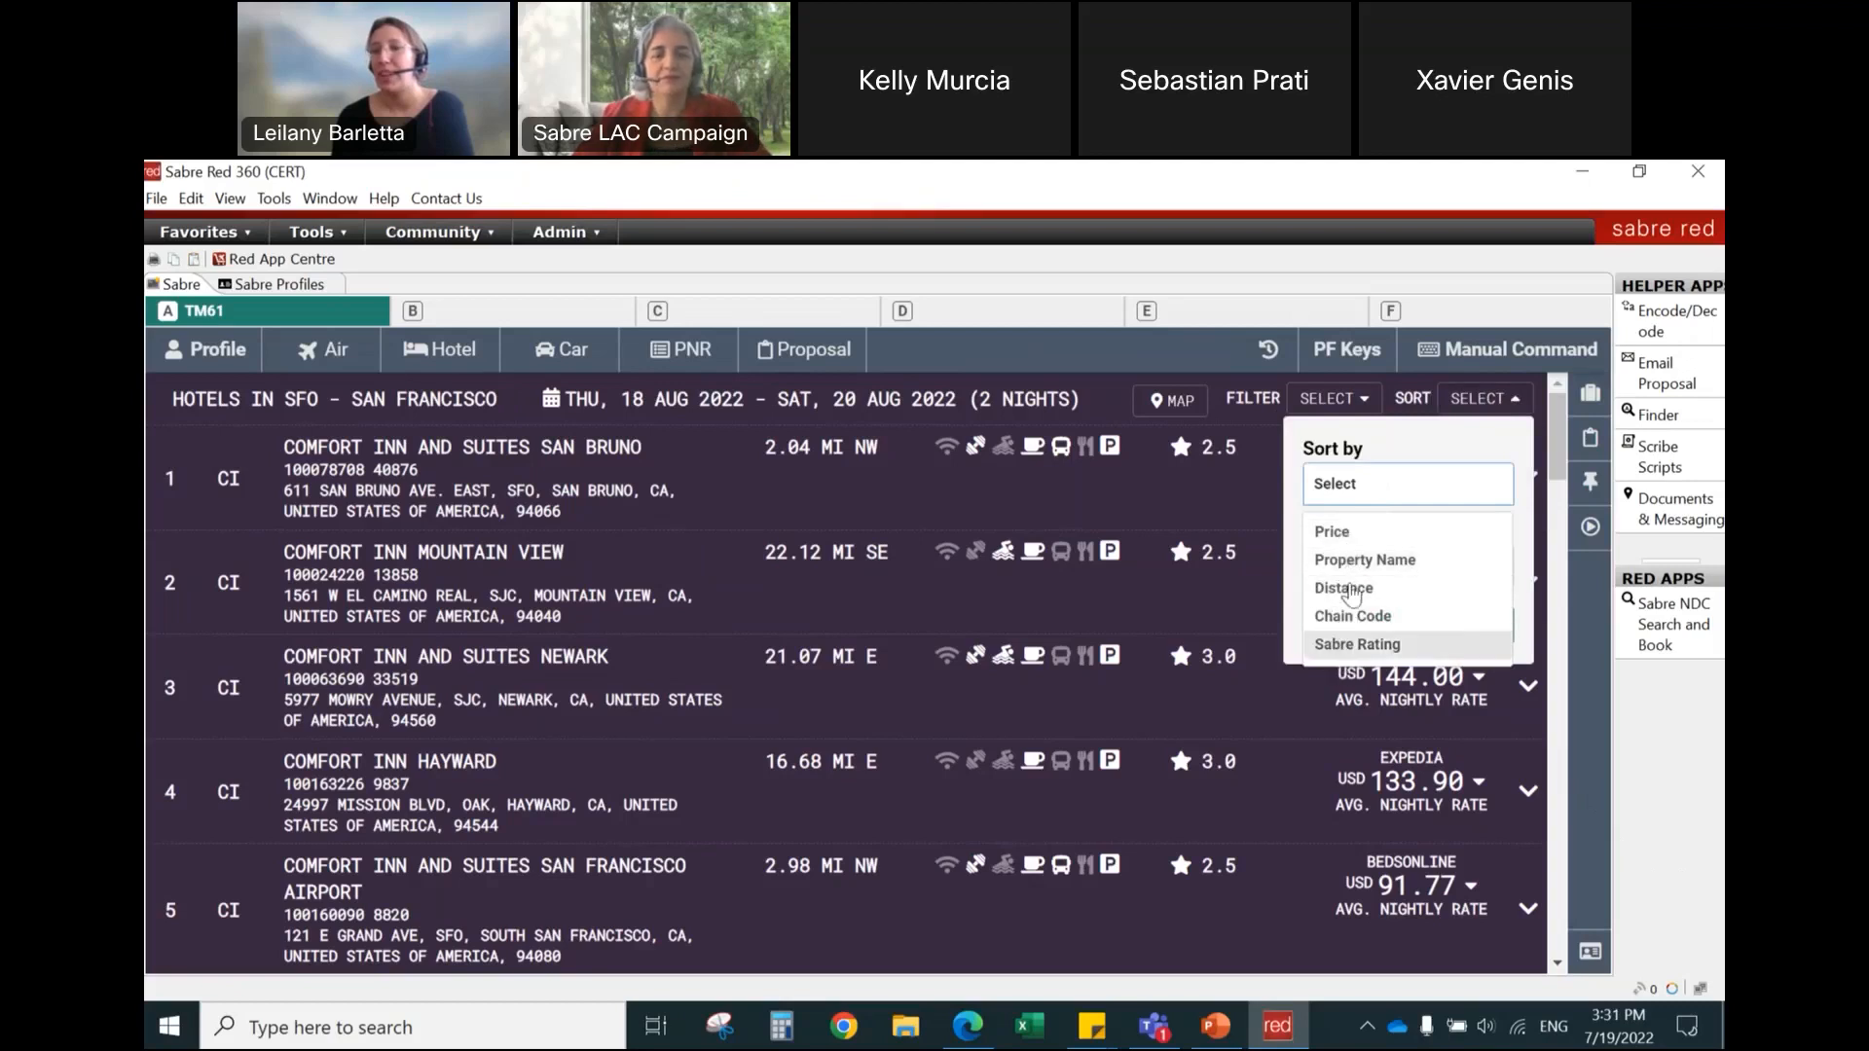
click(1358, 535)
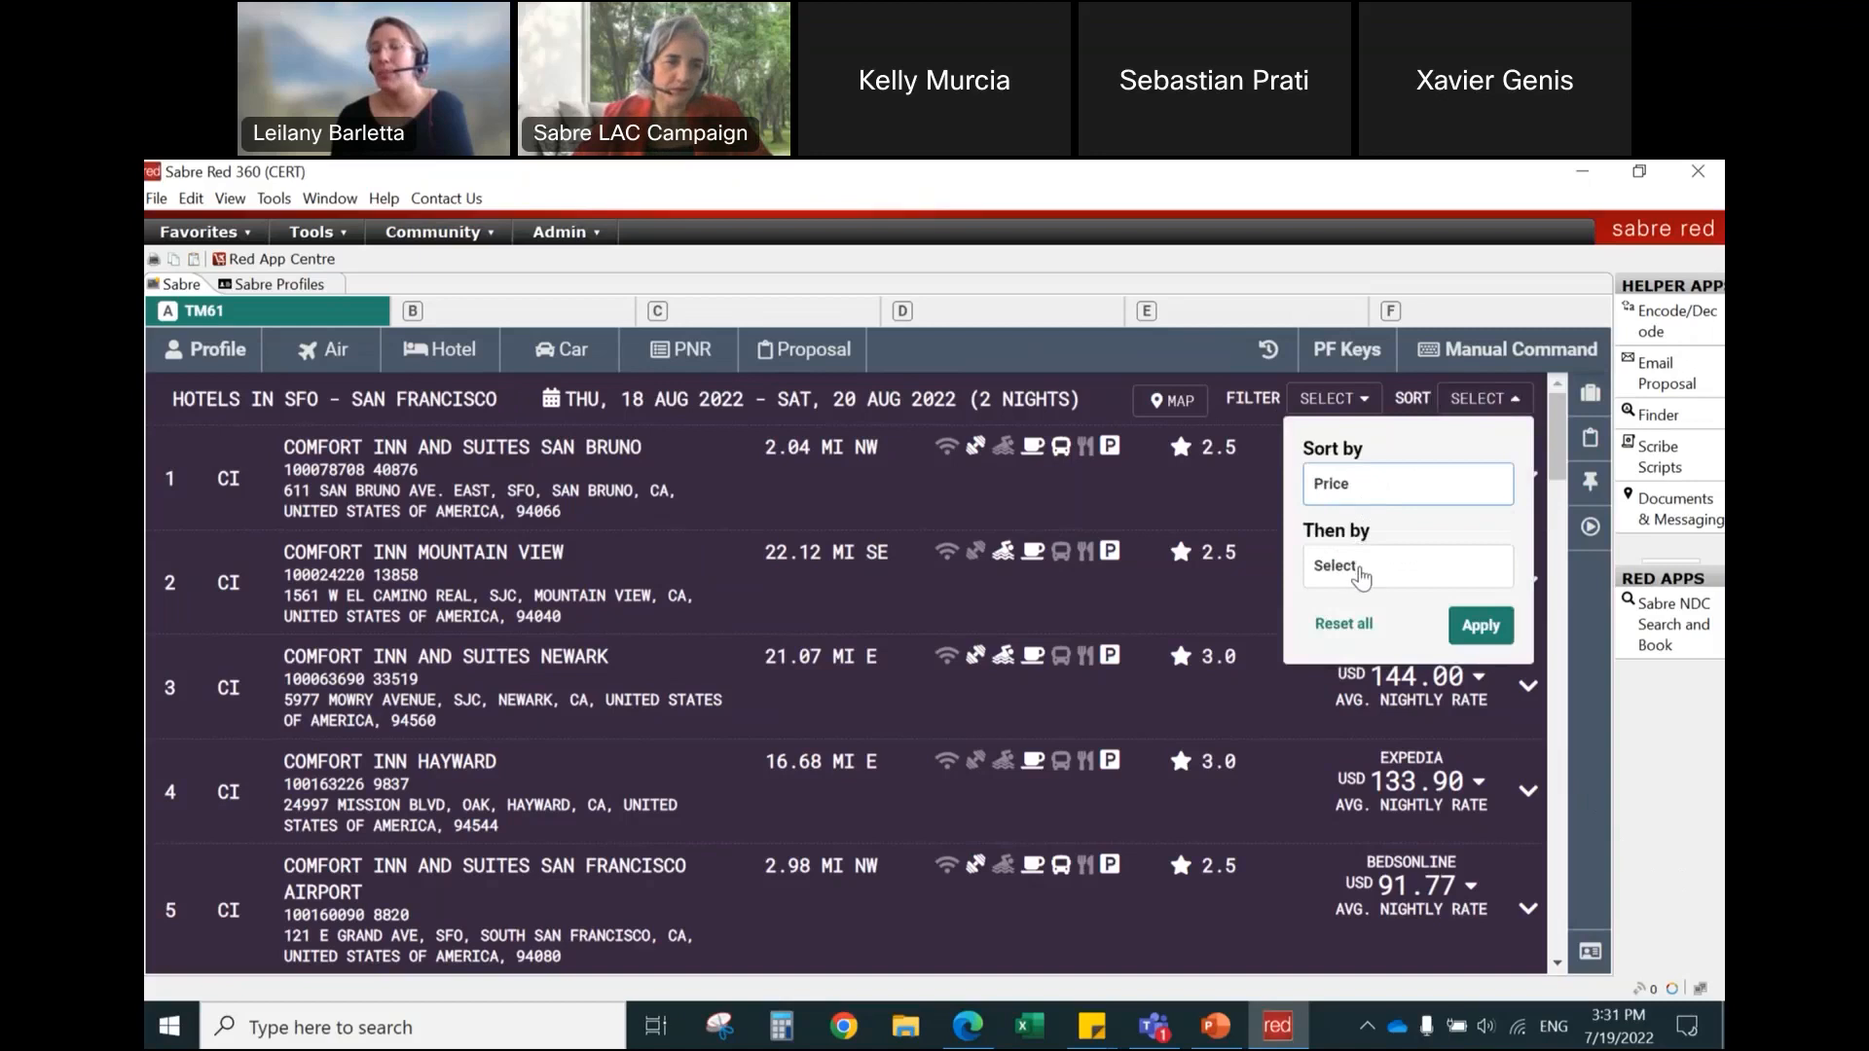
click(1358, 569)
click(1347, 645)
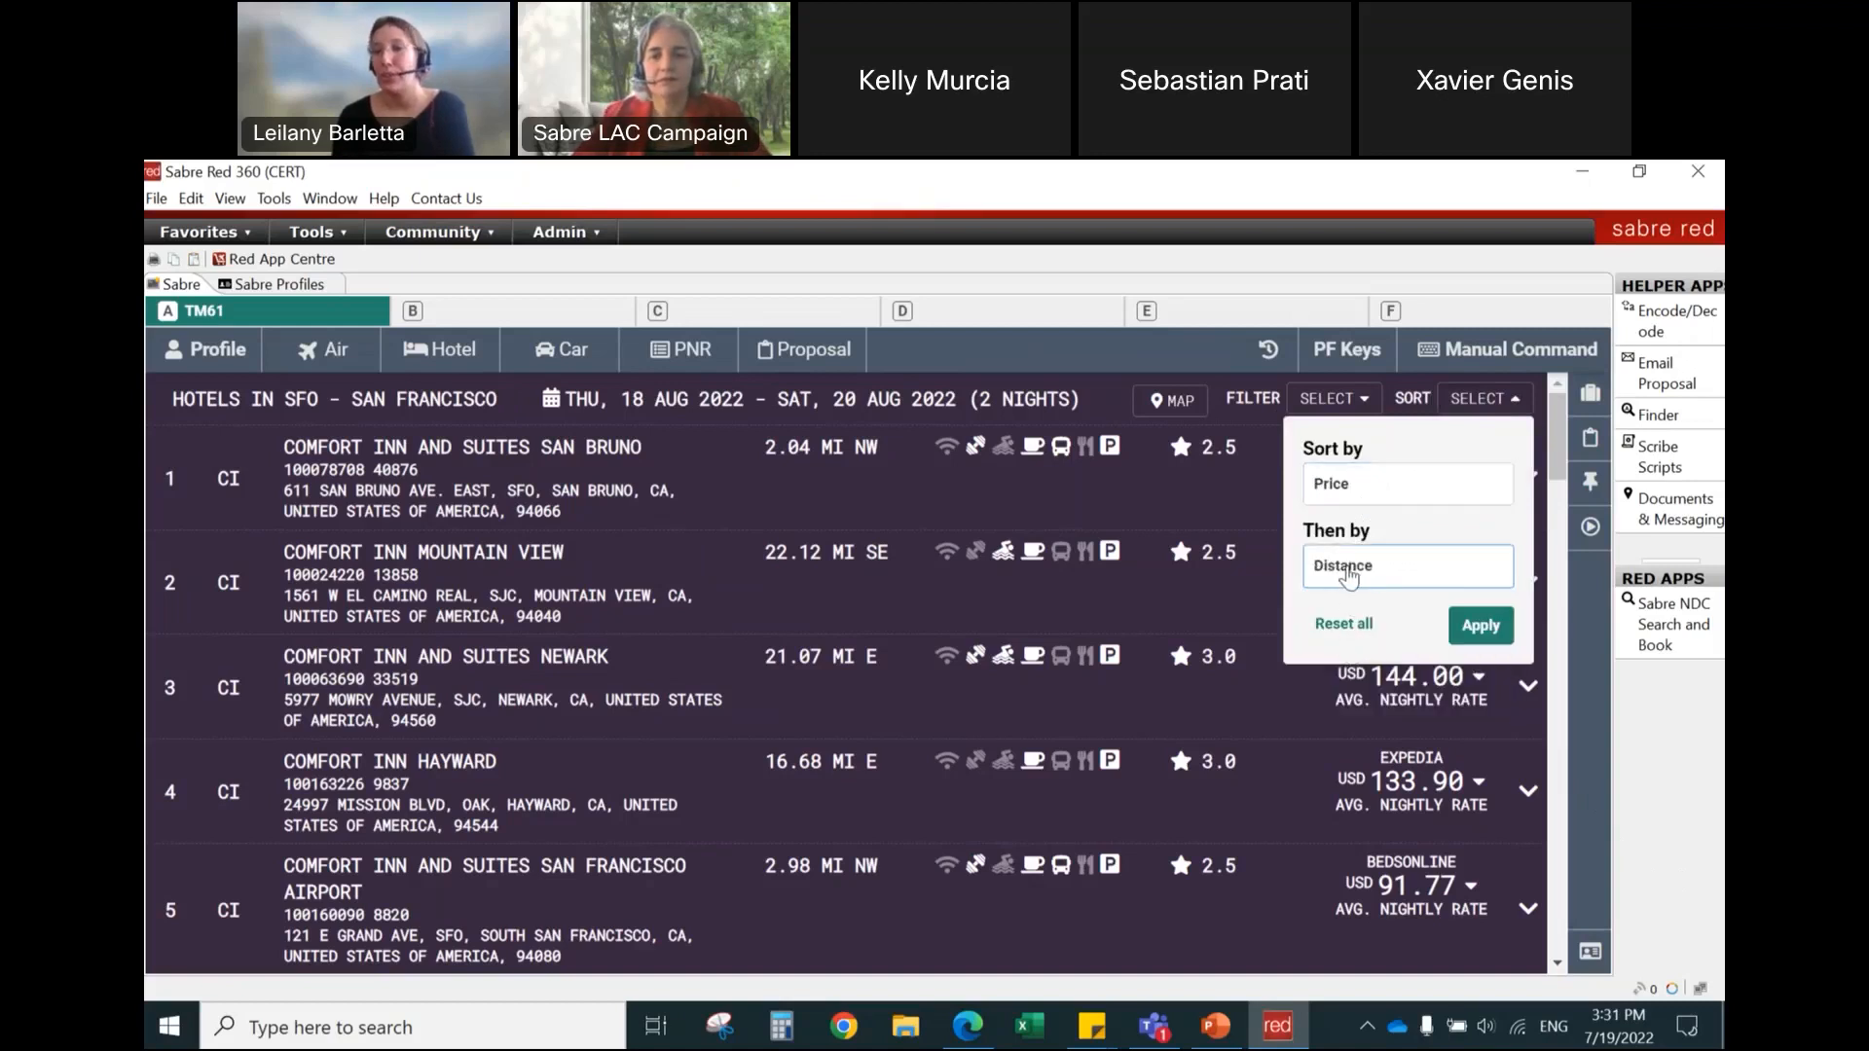
click(1495, 631)
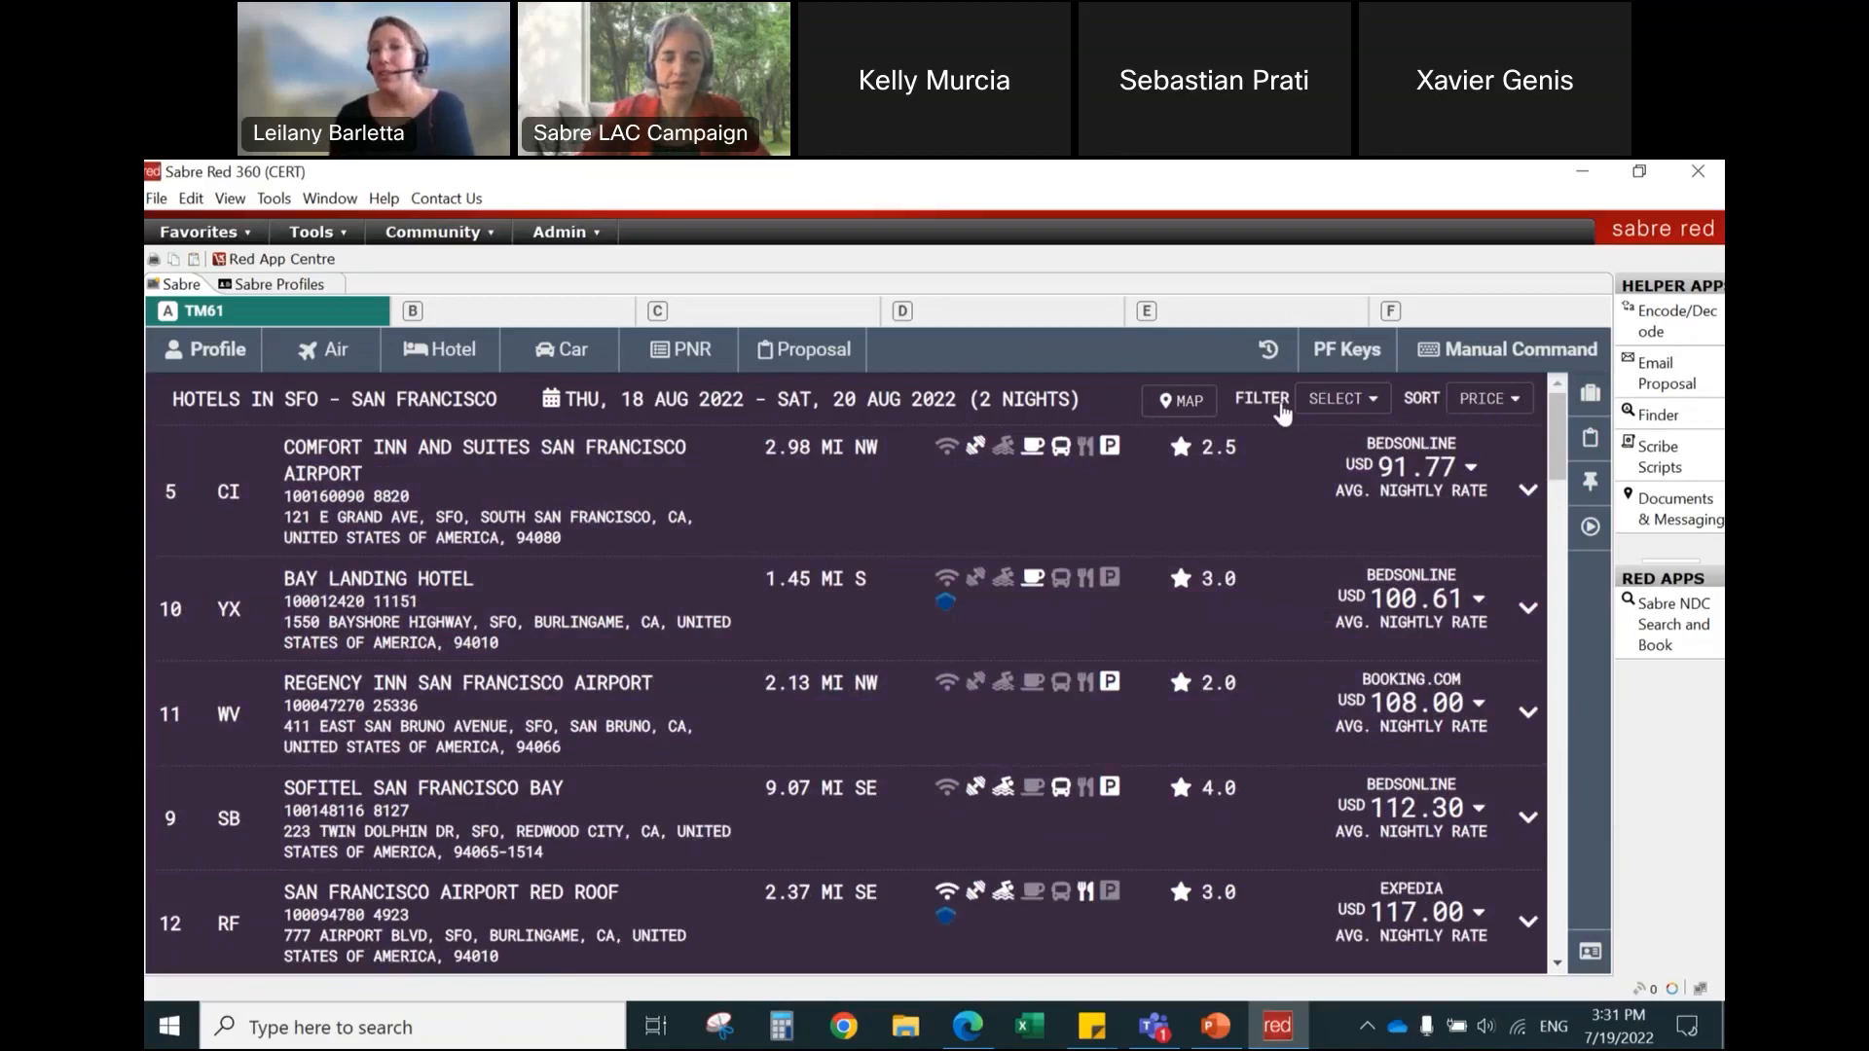
Step: Filter the hotel results by chain, excluding MC - Marriott Hotels
click(1344, 409)
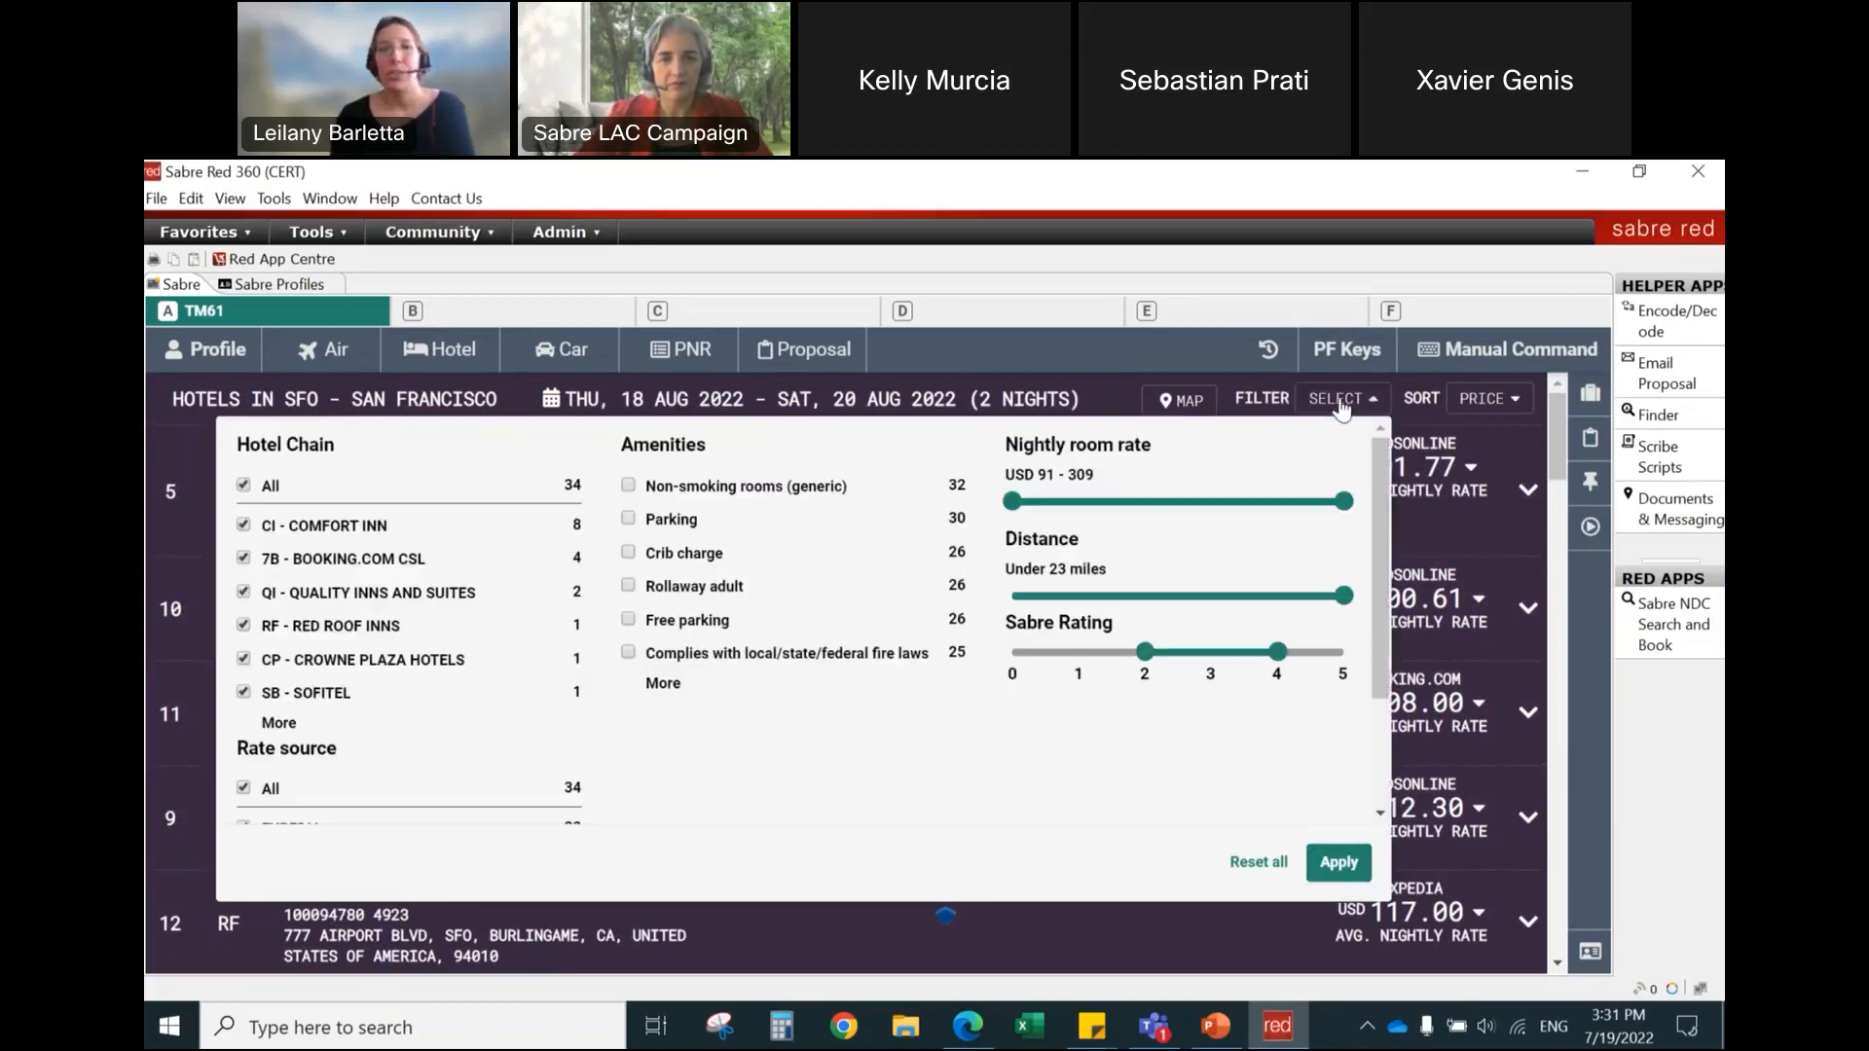
click(278, 722)
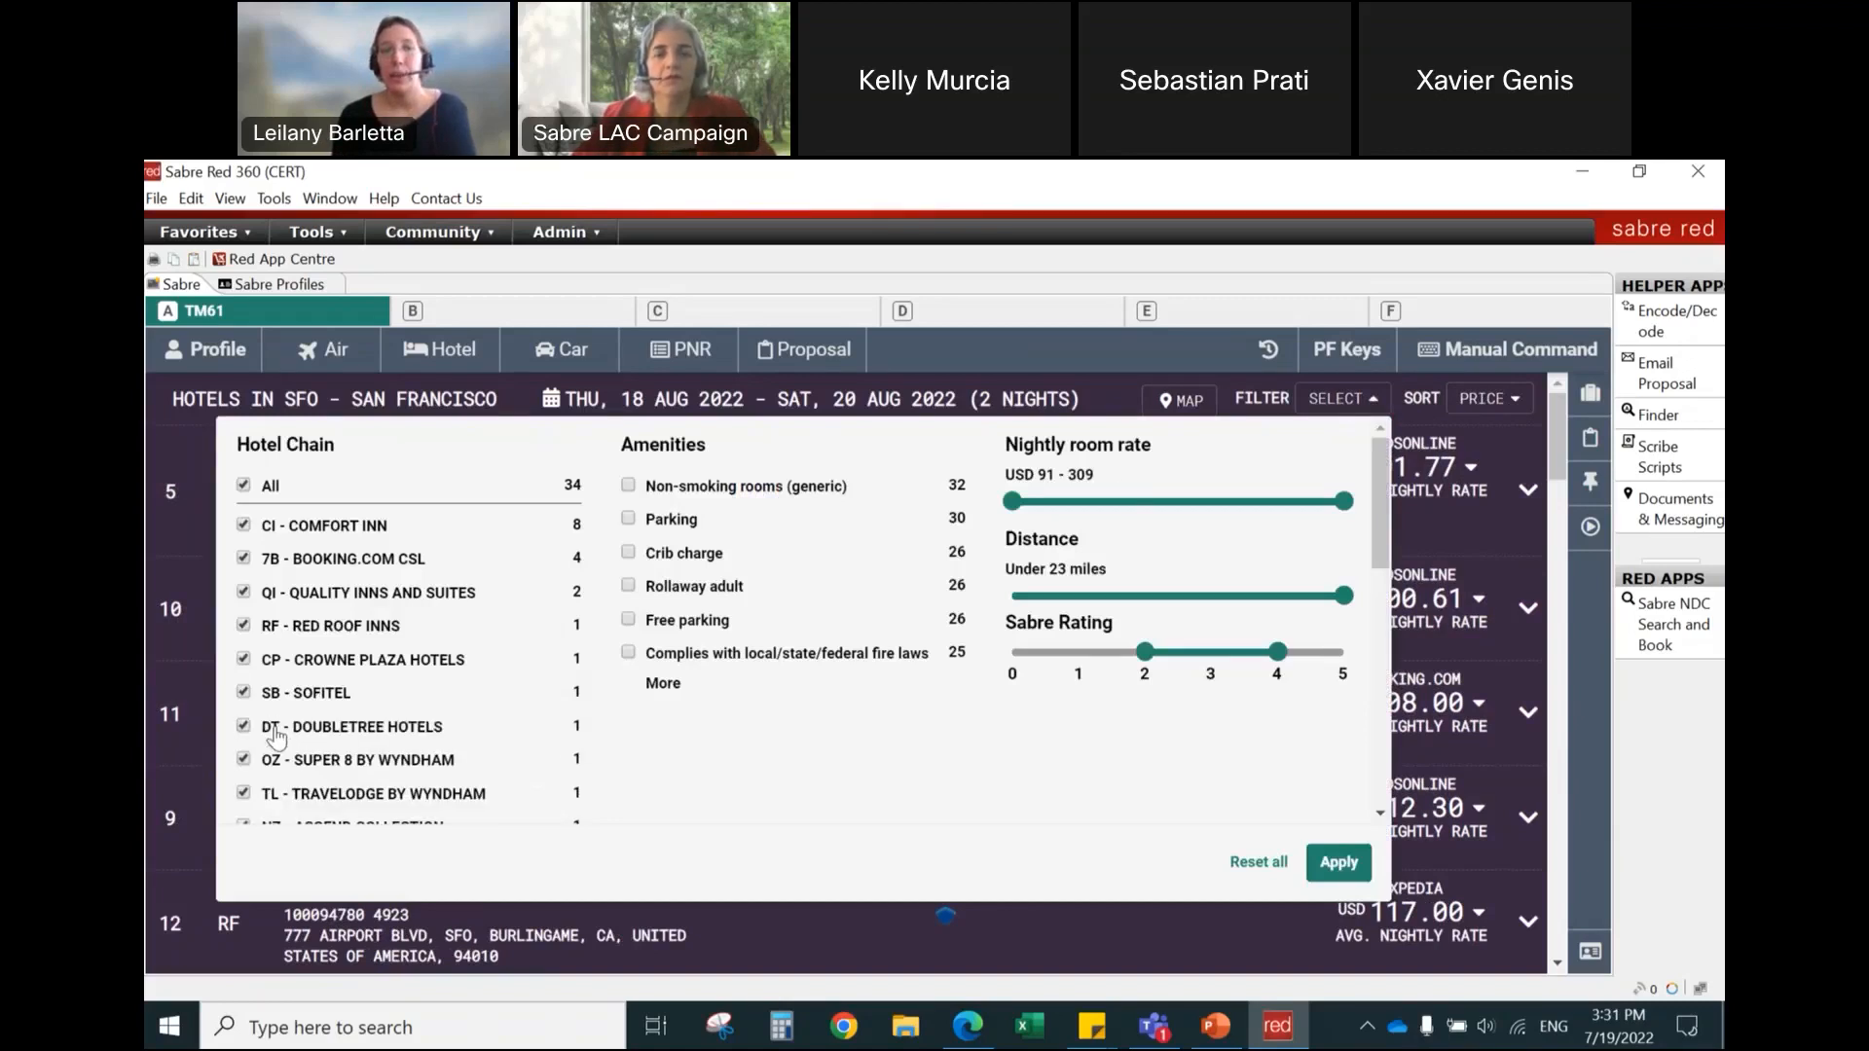
scroll(368, 749, down, 5)
scroll(367, 749, down, 2)
scroll(368, 750, up, 10)
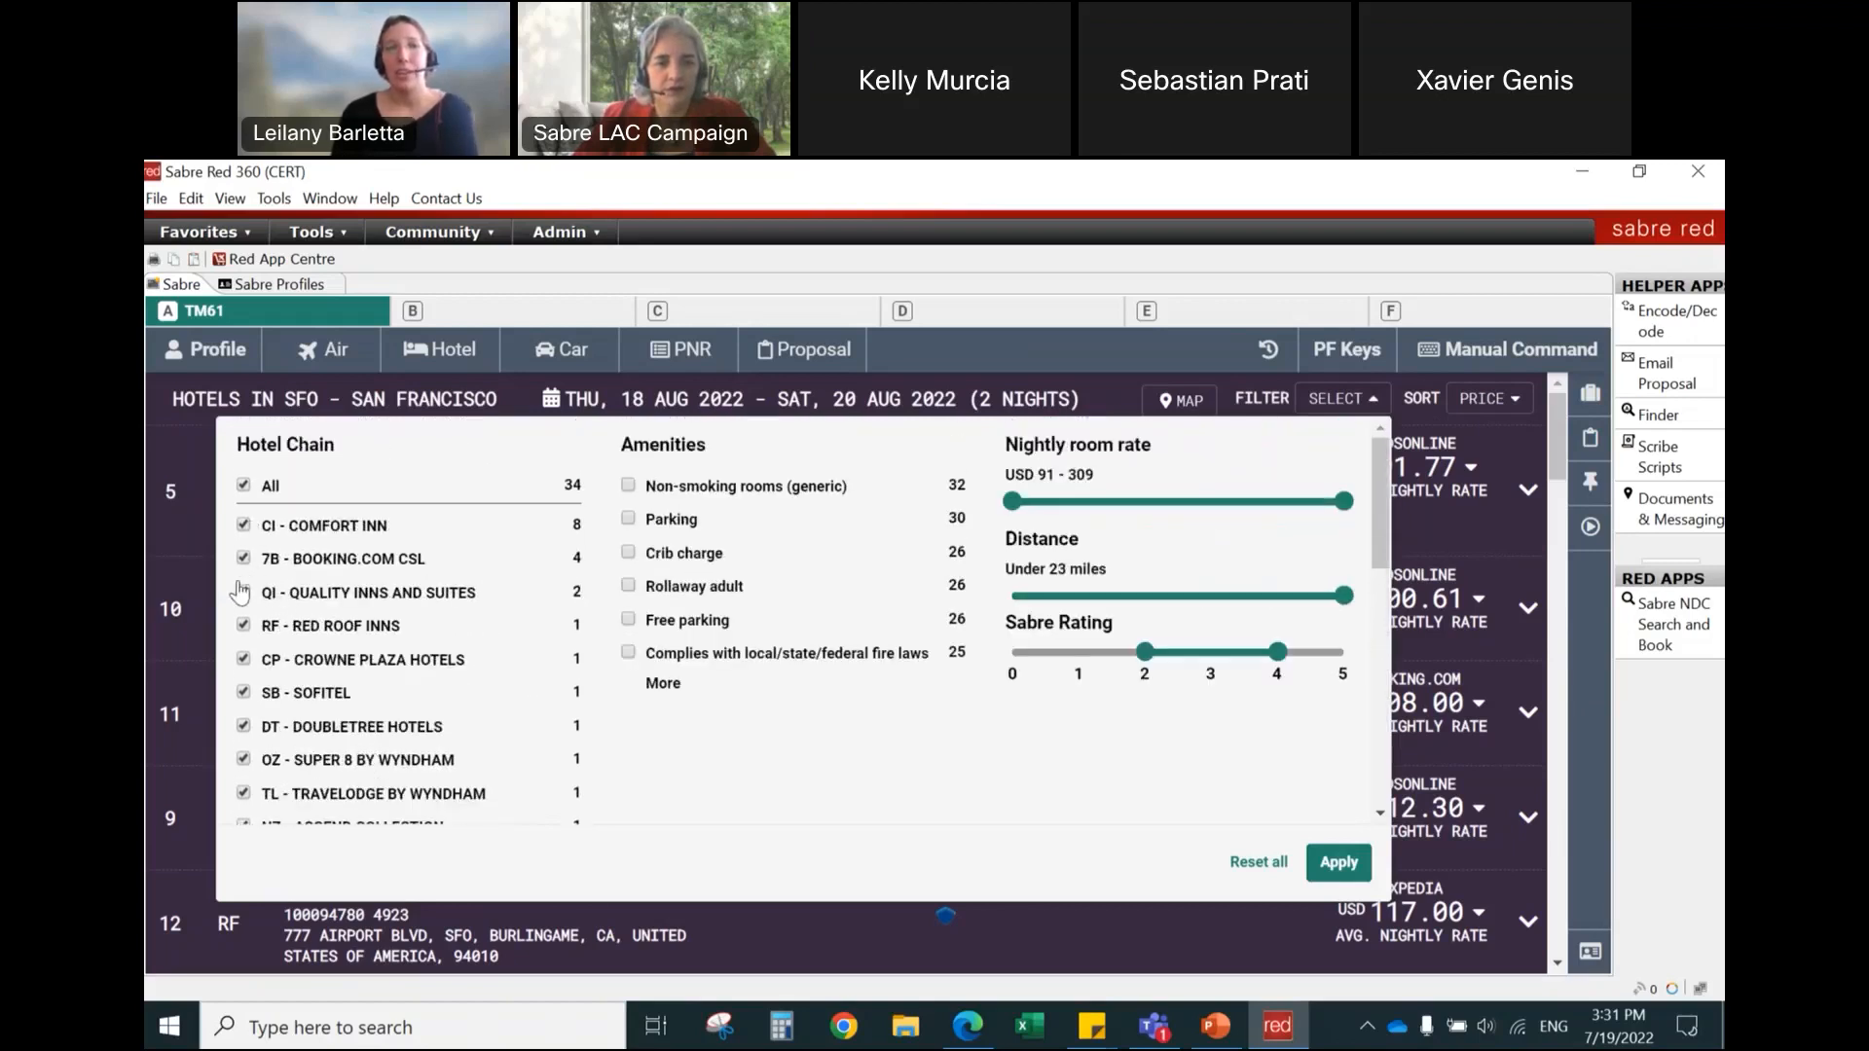
scroll(261, 596, down, 3)
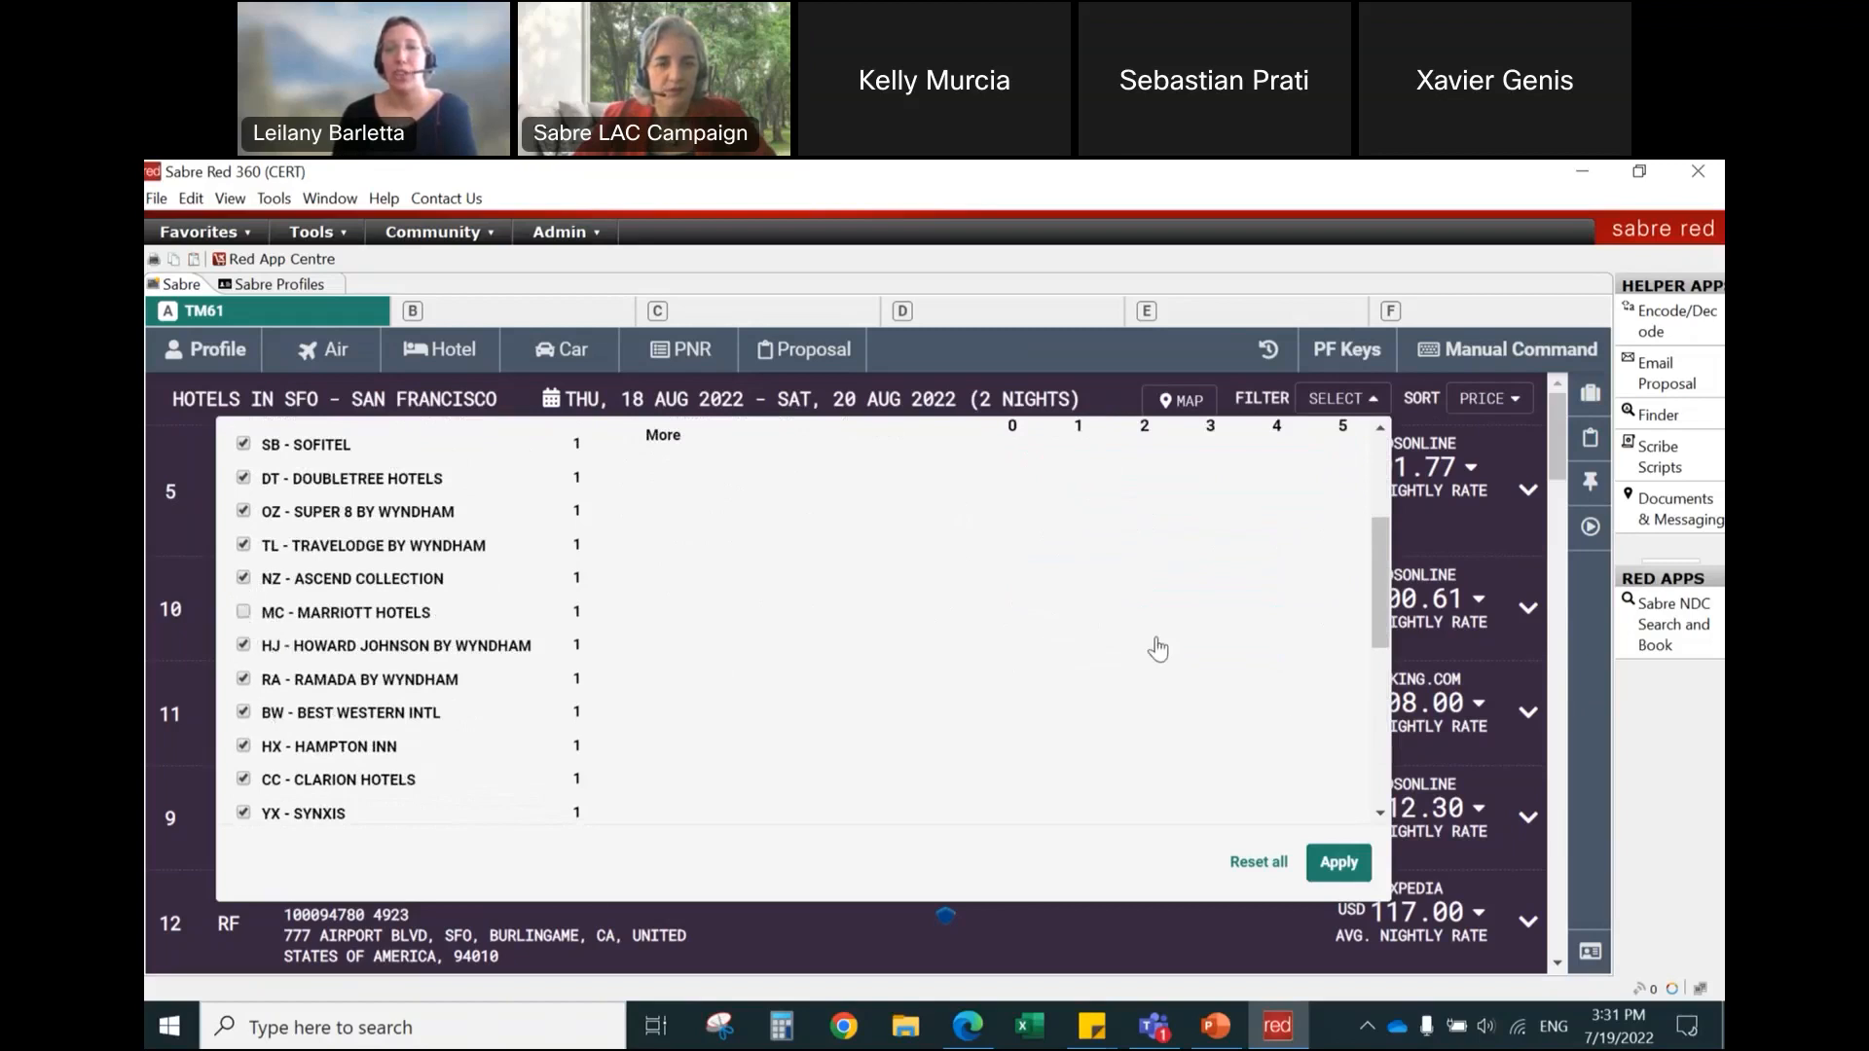
click(1341, 869)
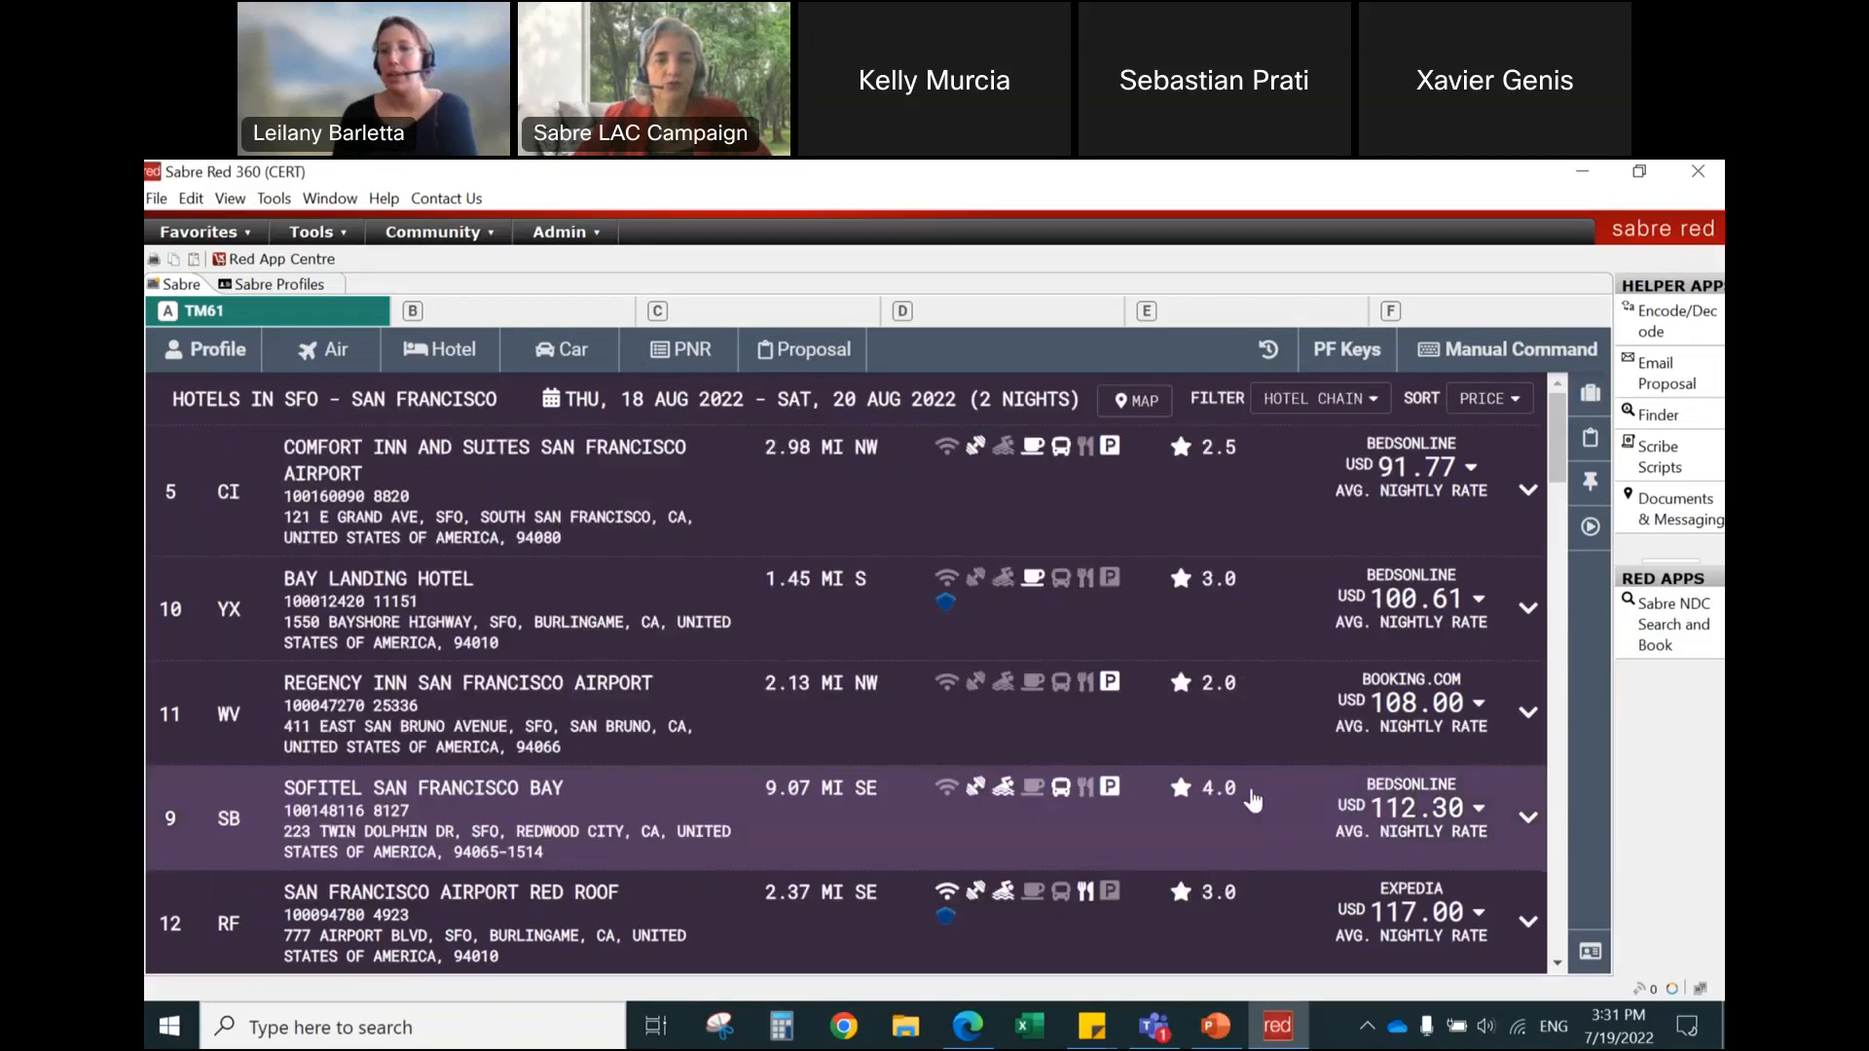
Step: Display the hotel results on a map and select the 224.10 USD hotel in the city of San Francisco
click(1141, 401)
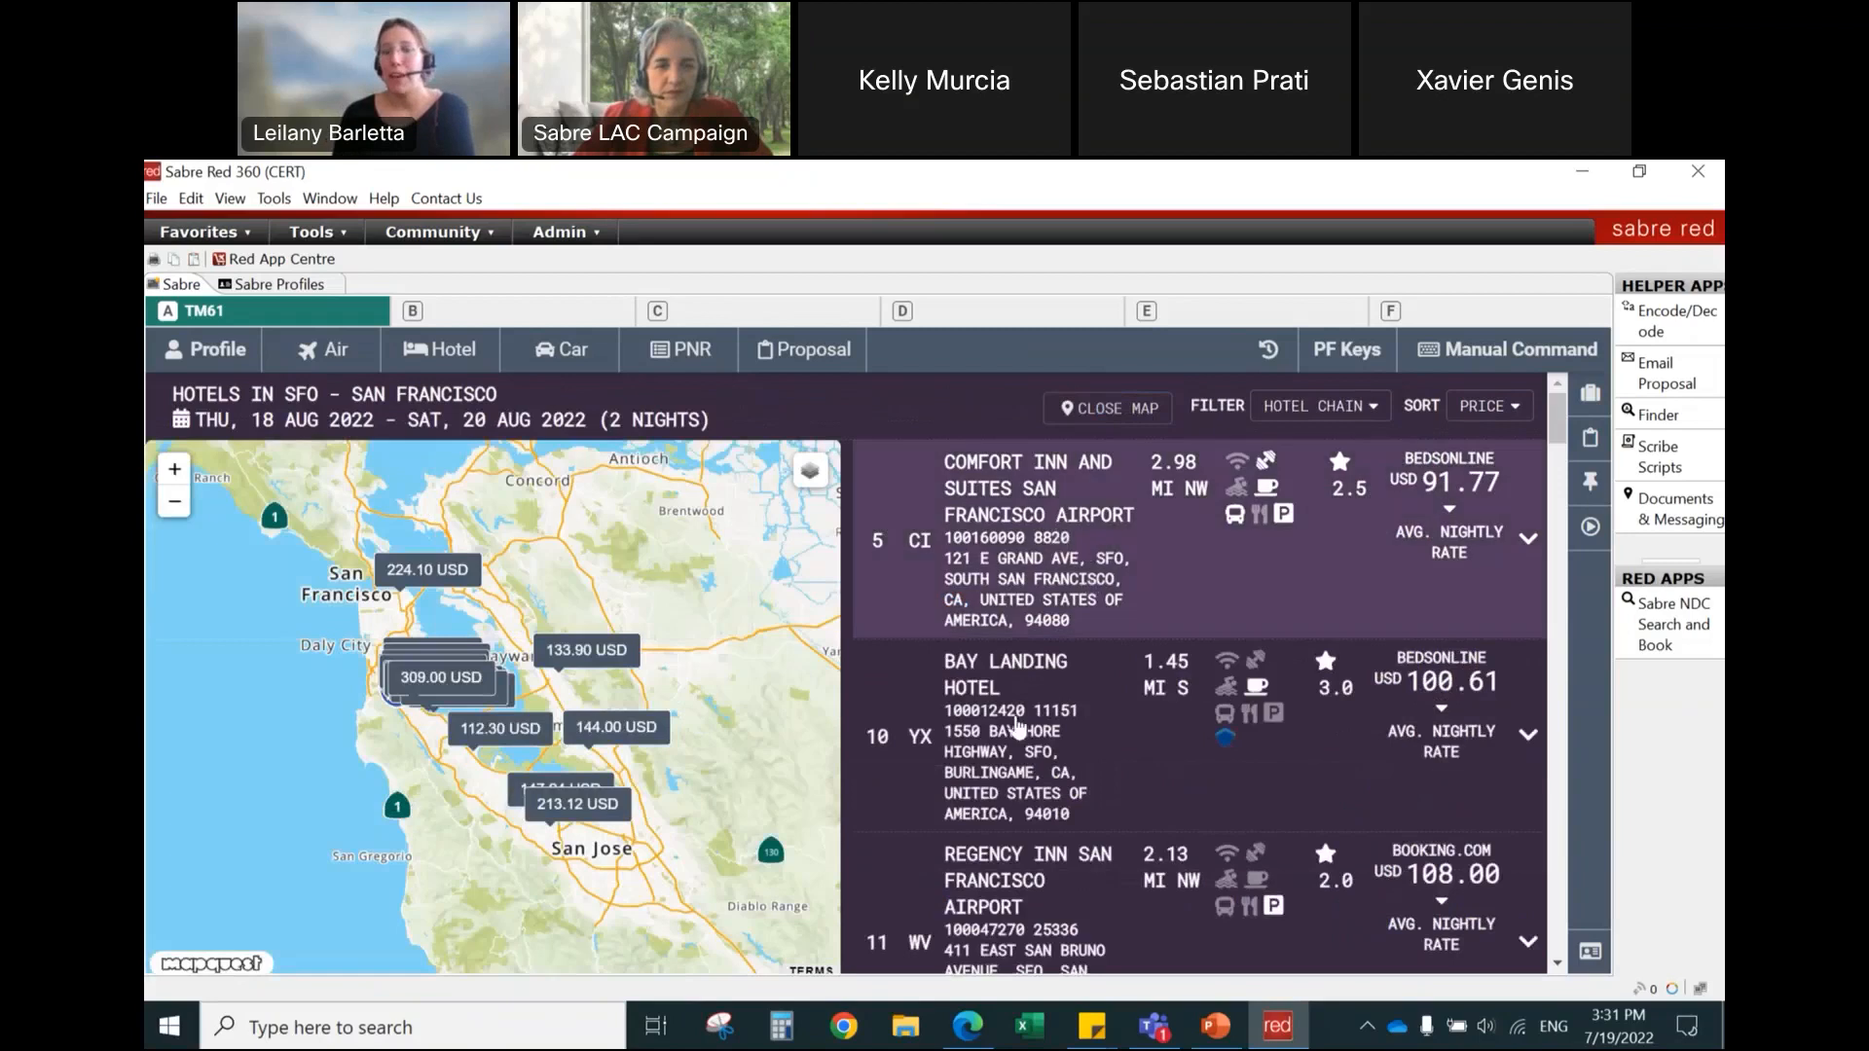
click(174, 468)
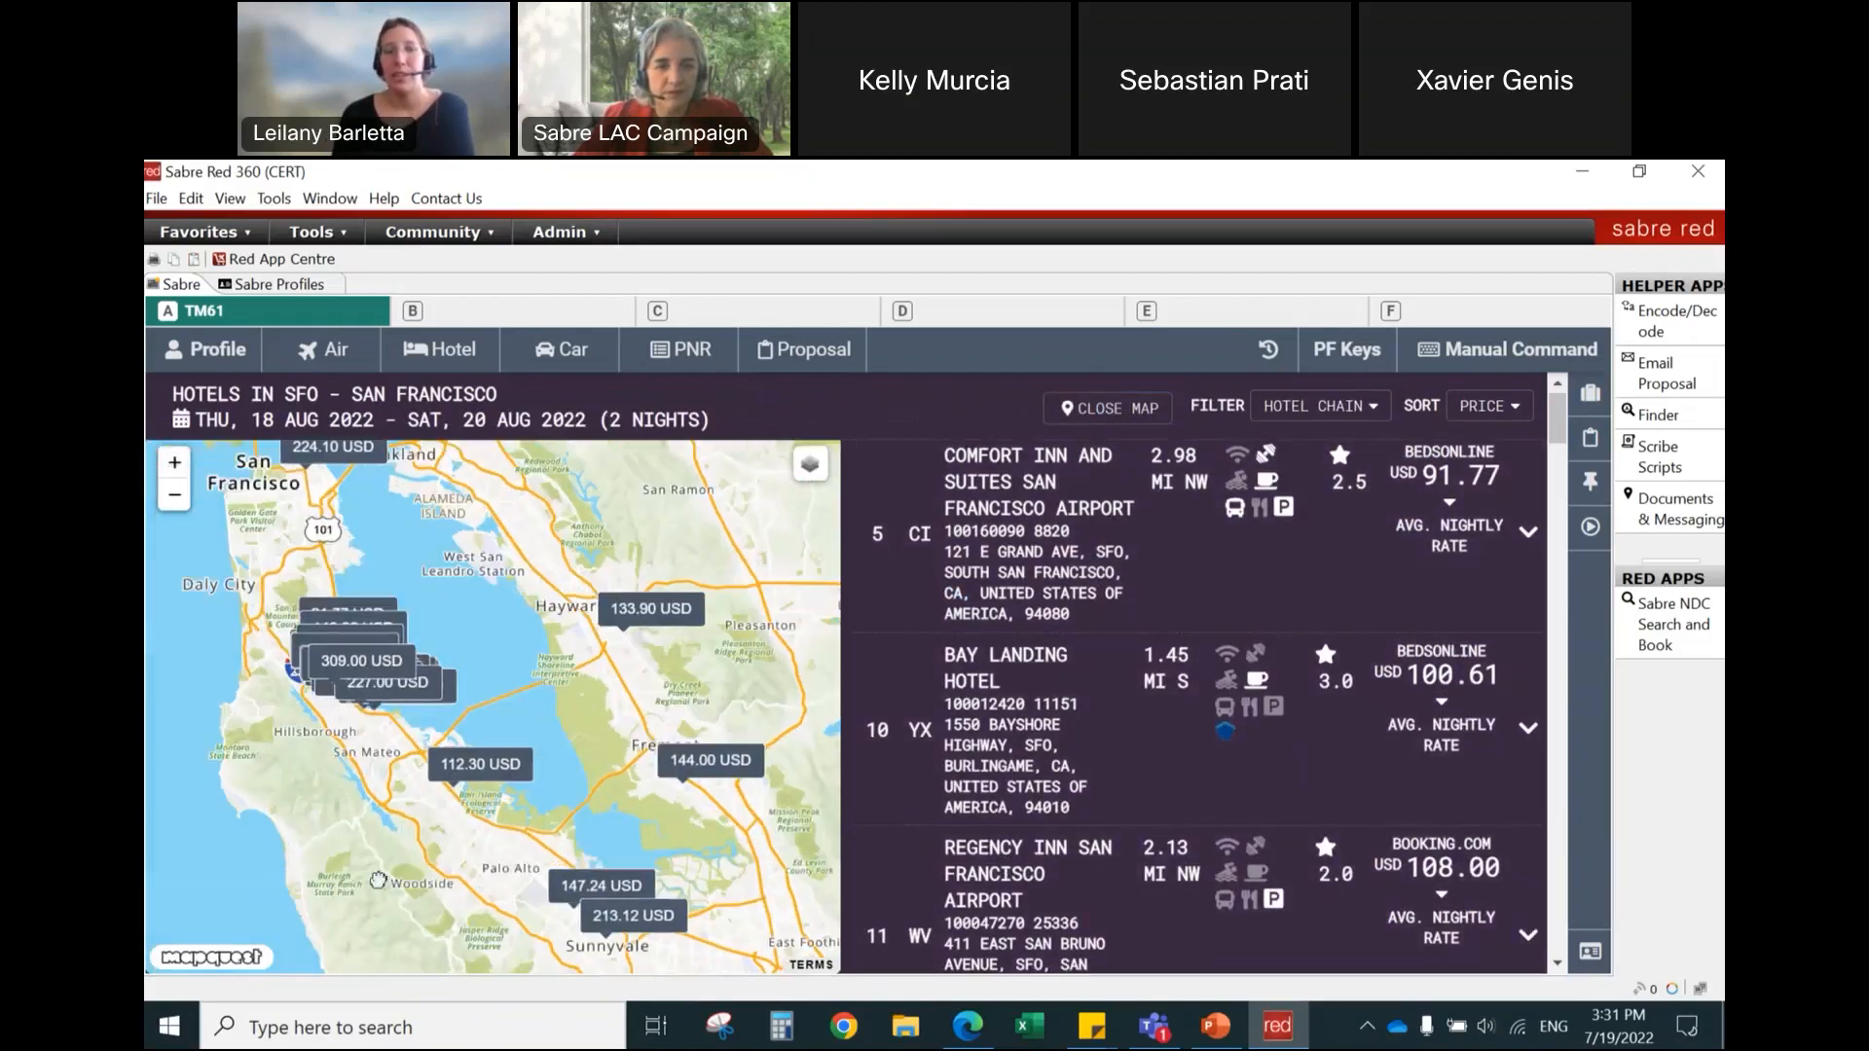
drag(241, 748, 413, 903)
click(176, 473)
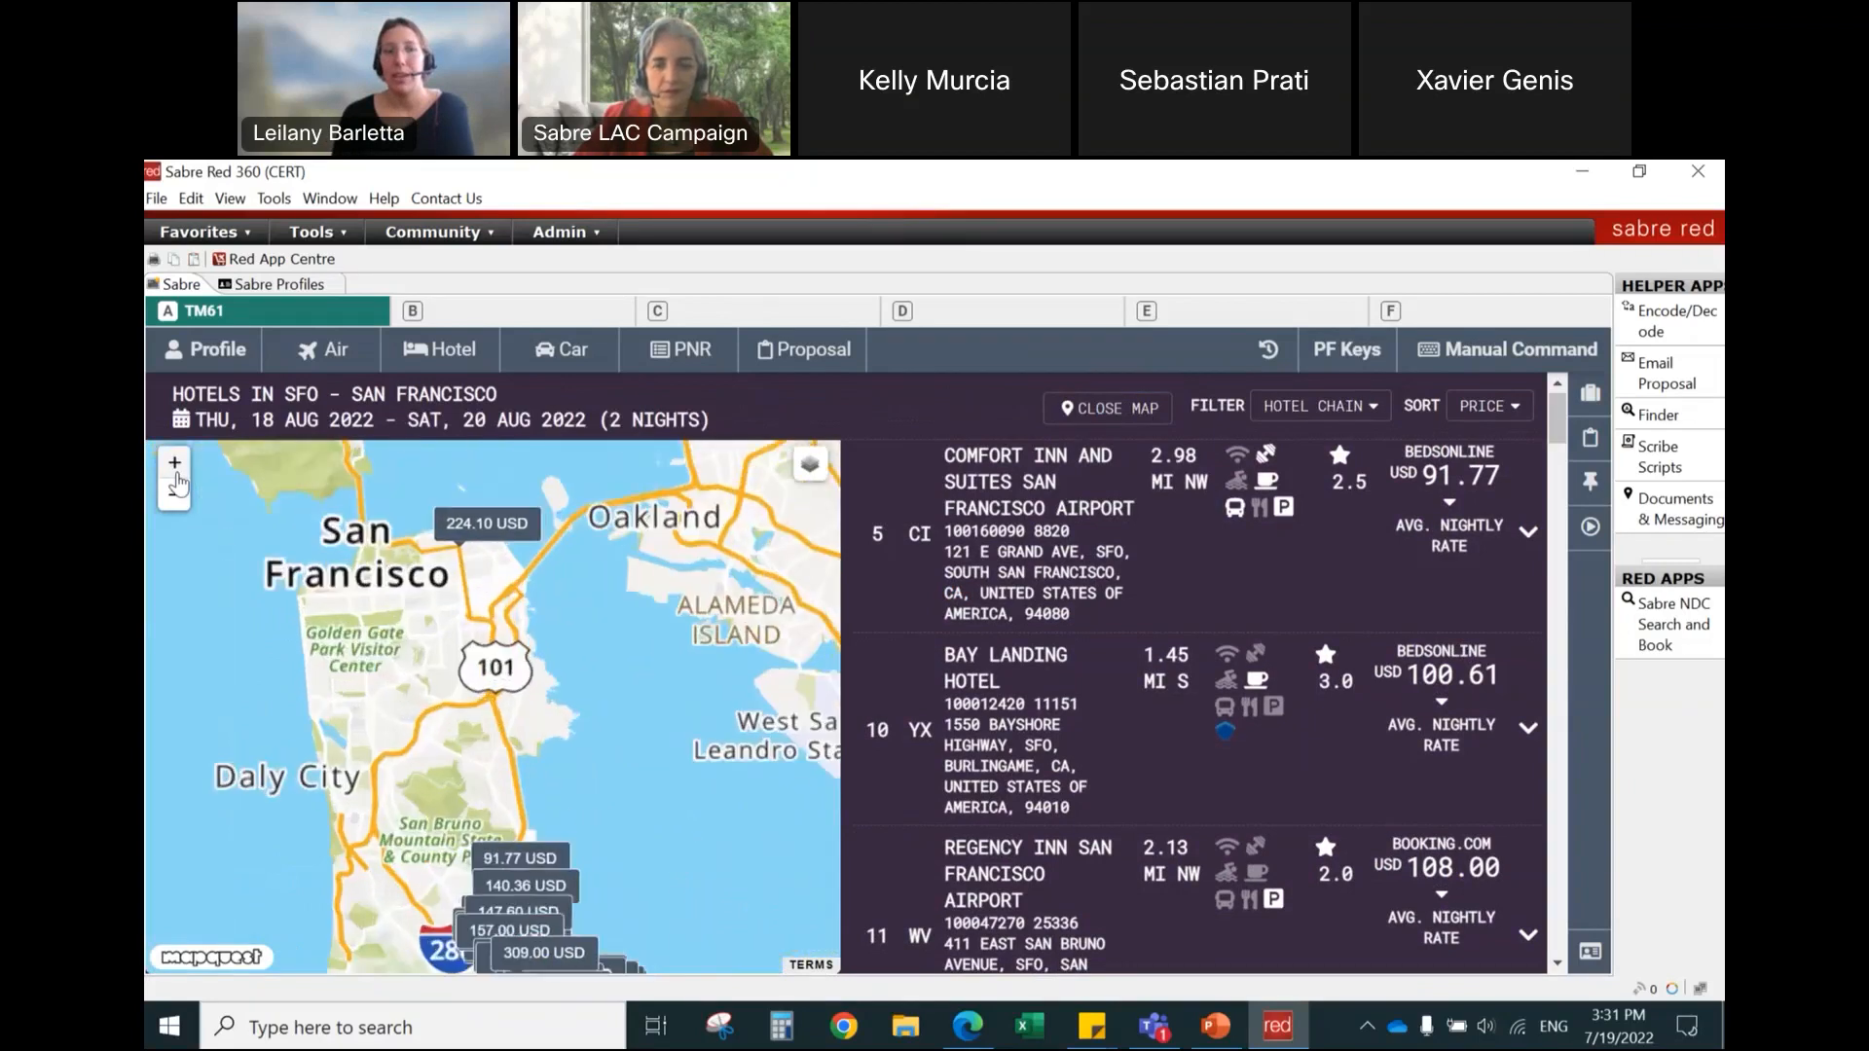
drag(398, 723, 378, 781)
drag(387, 701, 435, 729)
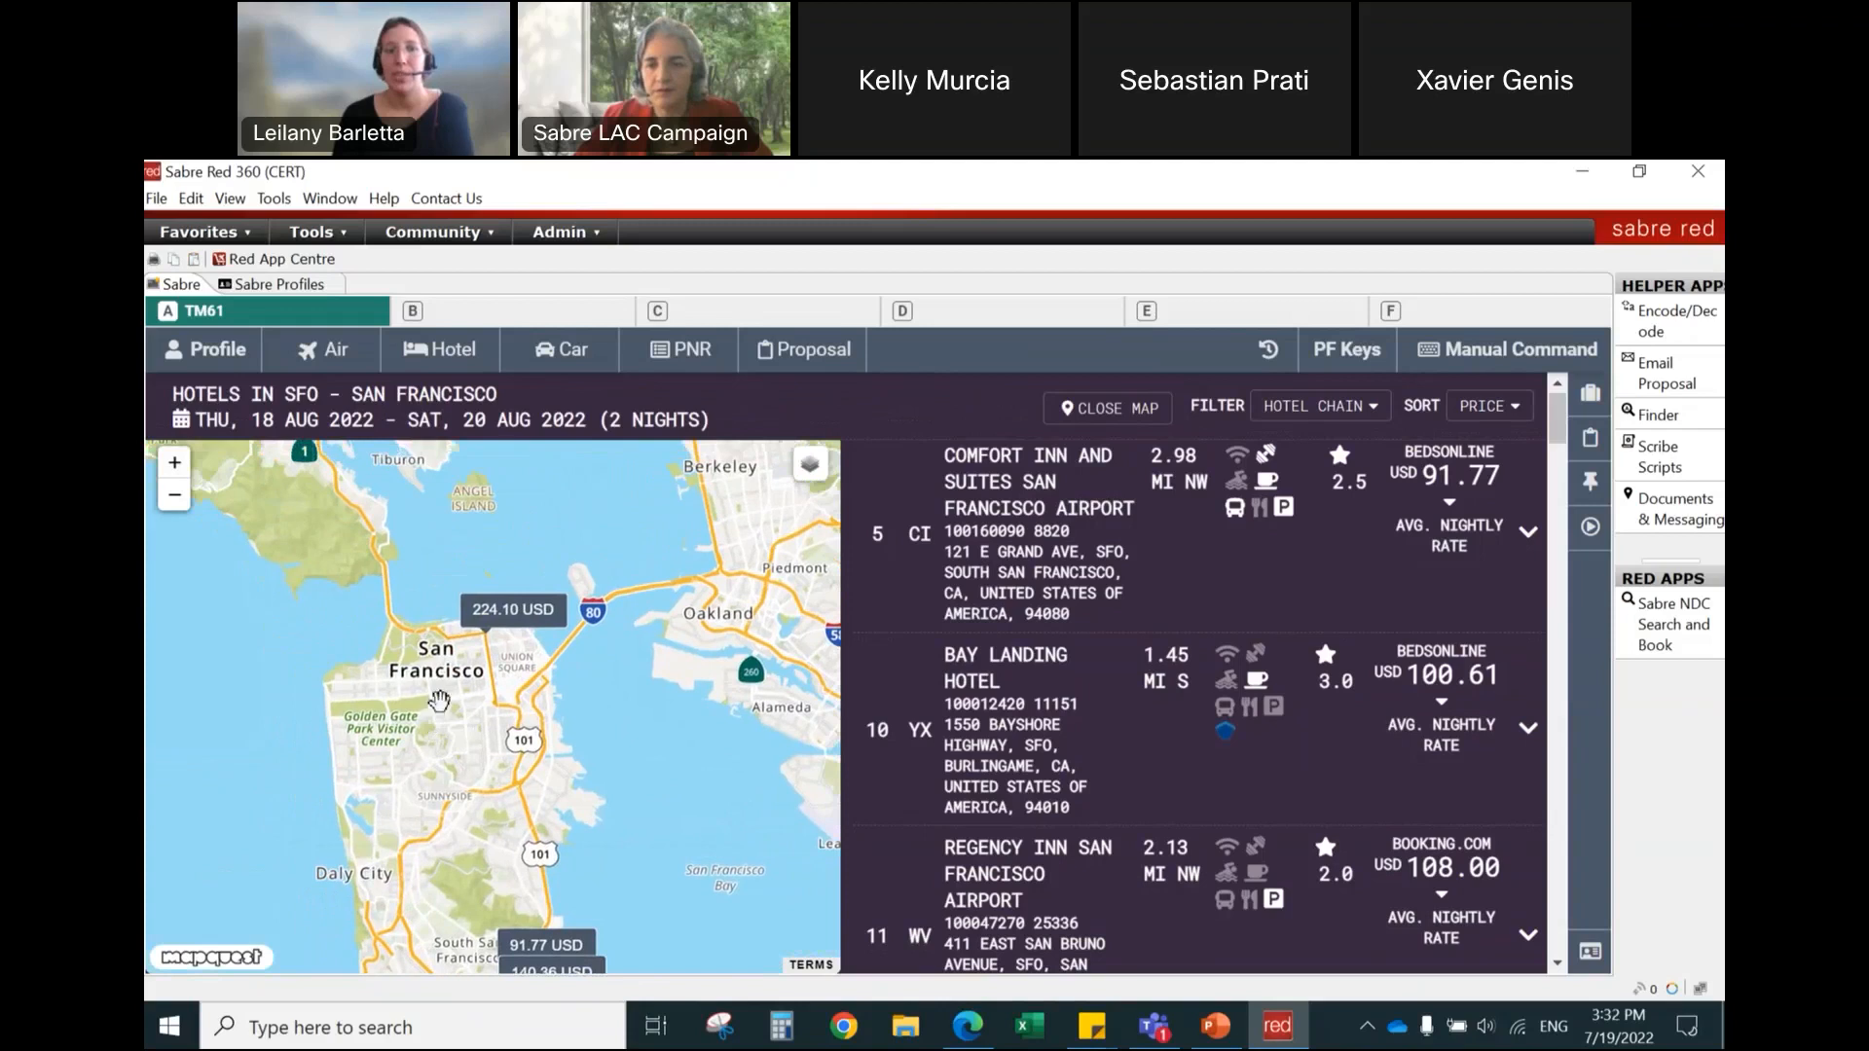
click(176, 473)
mouse_move(476, 556)
mouse_down()
mouse_move(580, 576)
mouse_move(587, 702)
mouse_up()
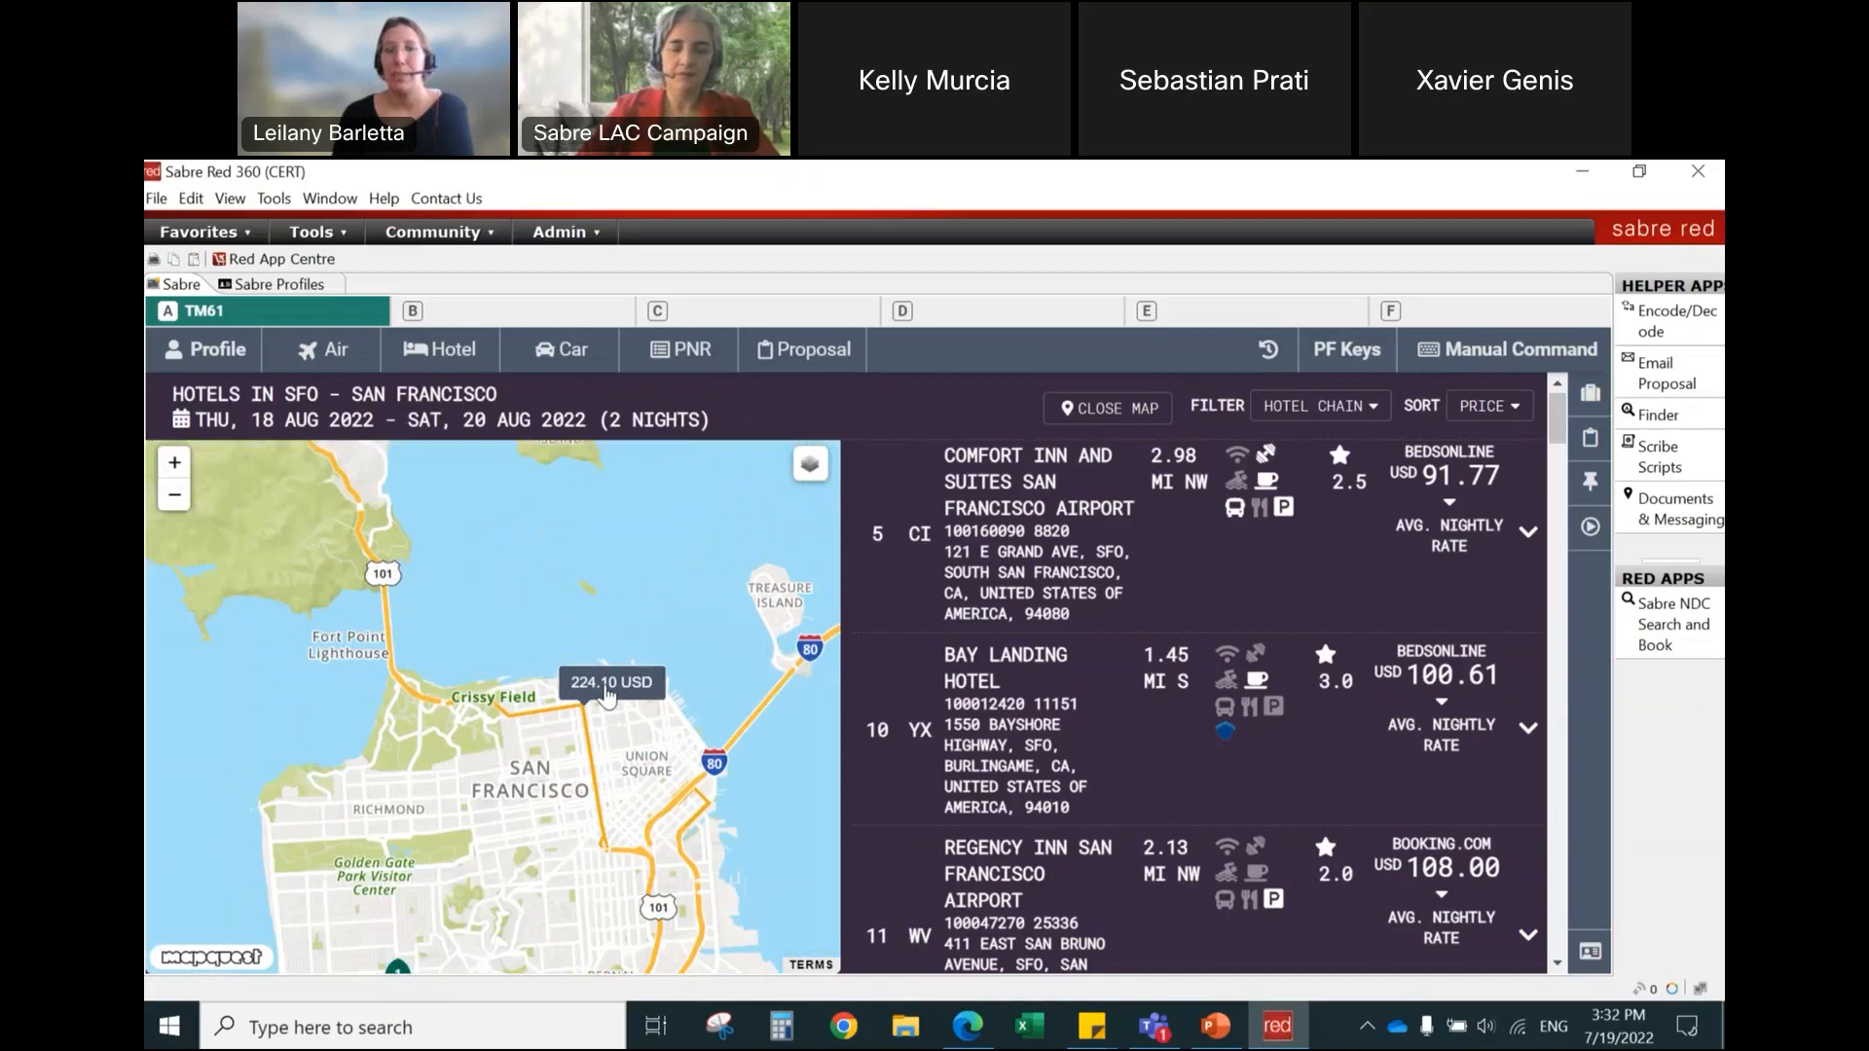
click(607, 695)
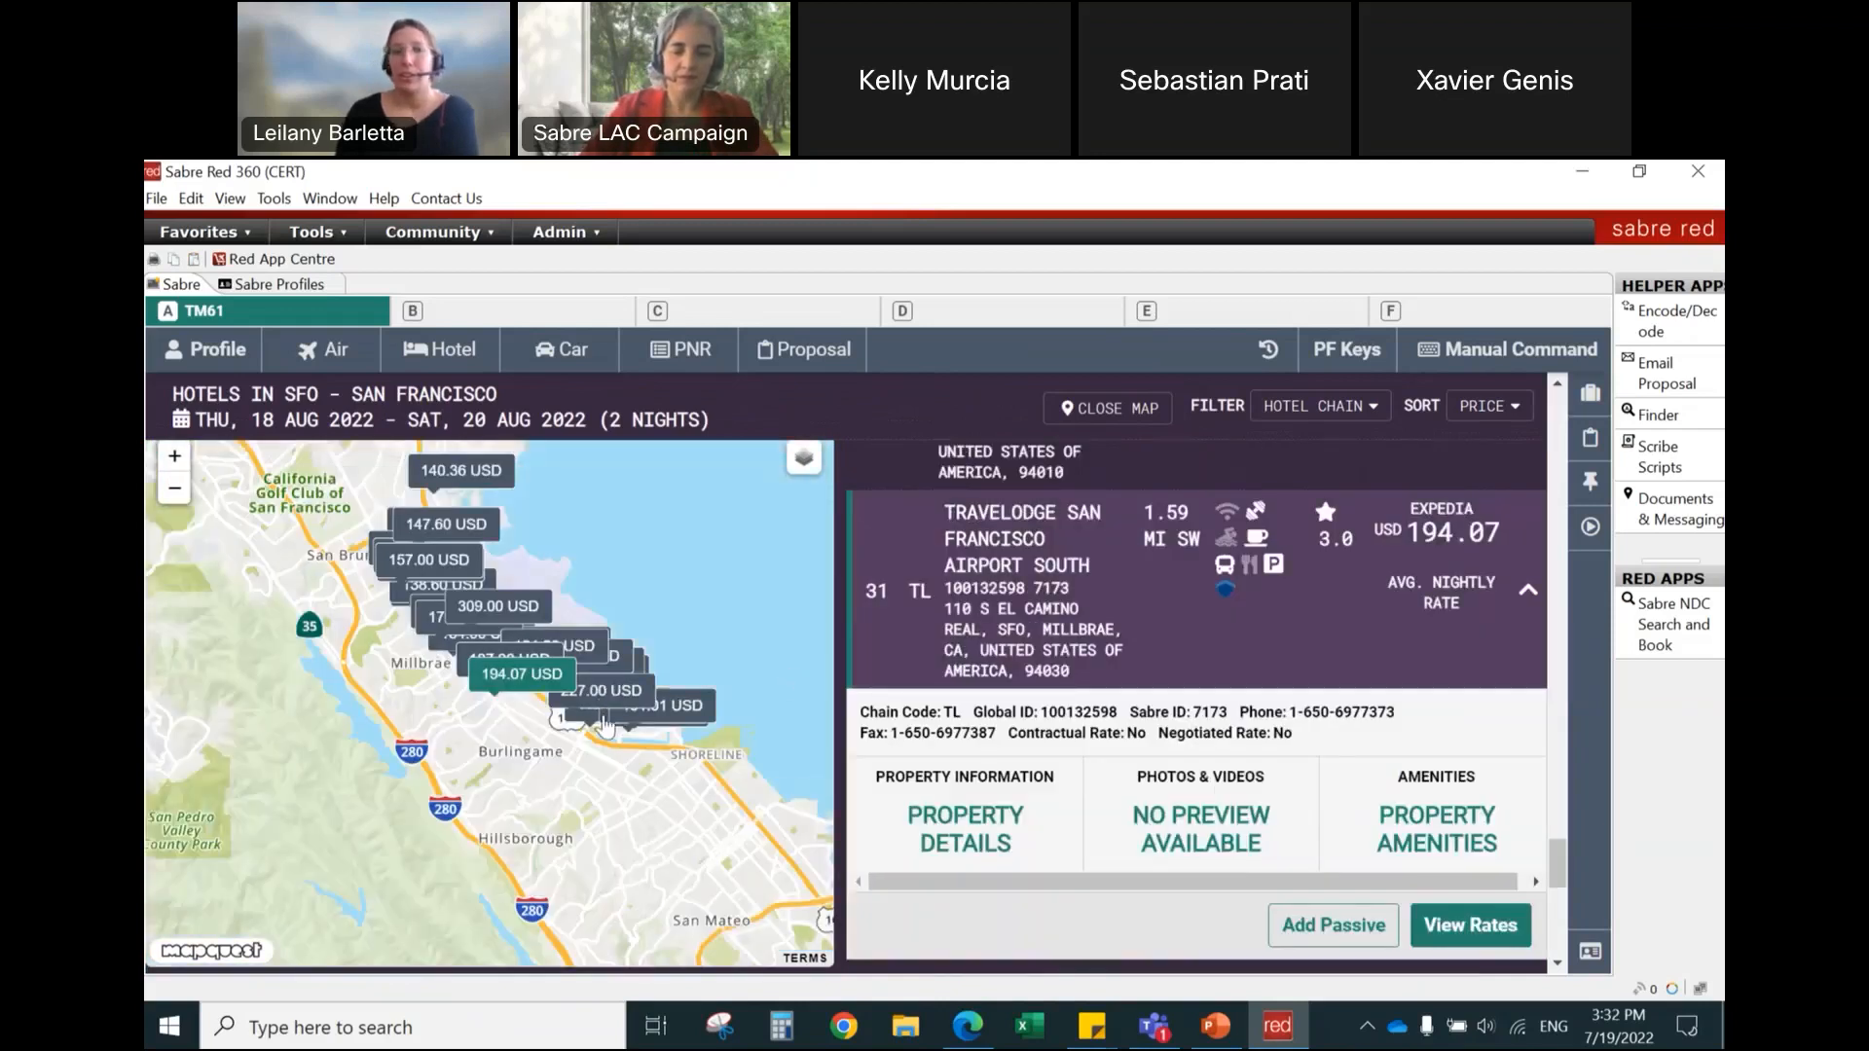
Step: Locate the 224.10 USD price marker near Fisherman's Wharf on the map again
scroll(444, 644, up, 1)
drag(234, 477, 459, 801)
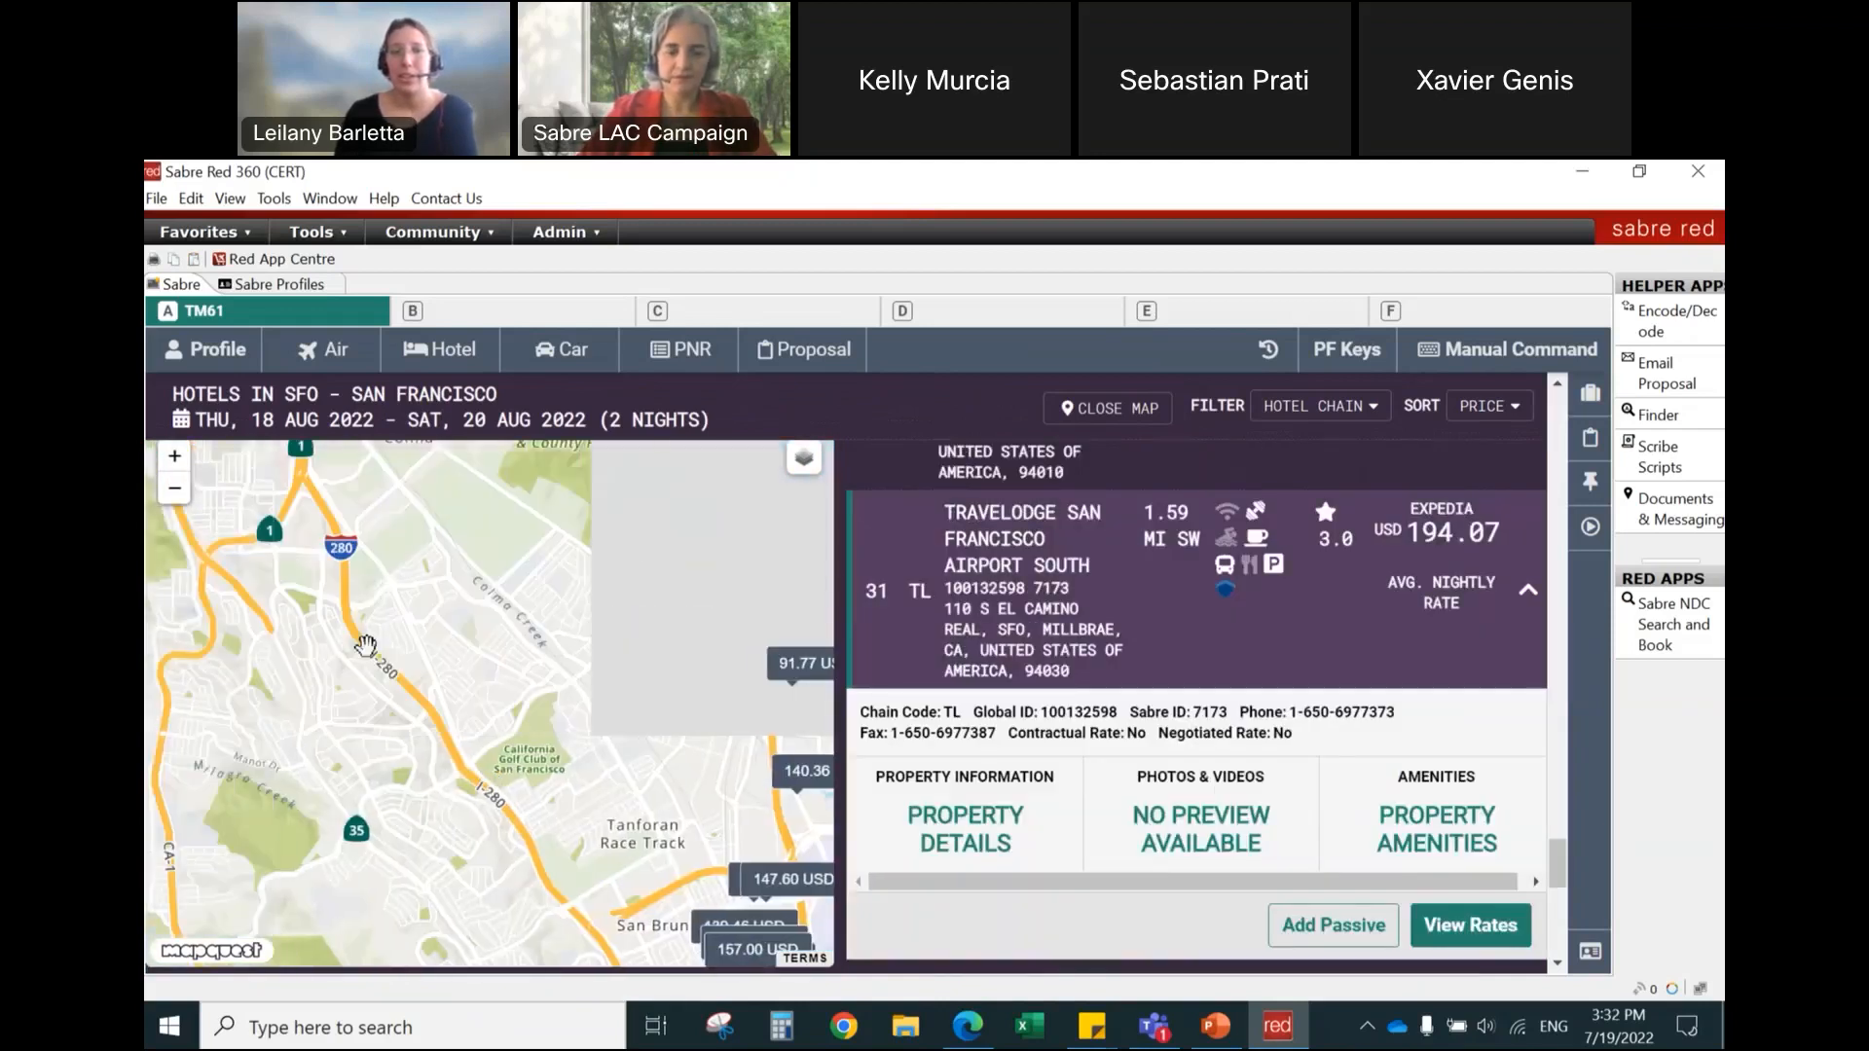
drag(378, 636, 500, 897)
click(181, 494)
drag(457, 466, 487, 847)
drag(519, 631, 508, 705)
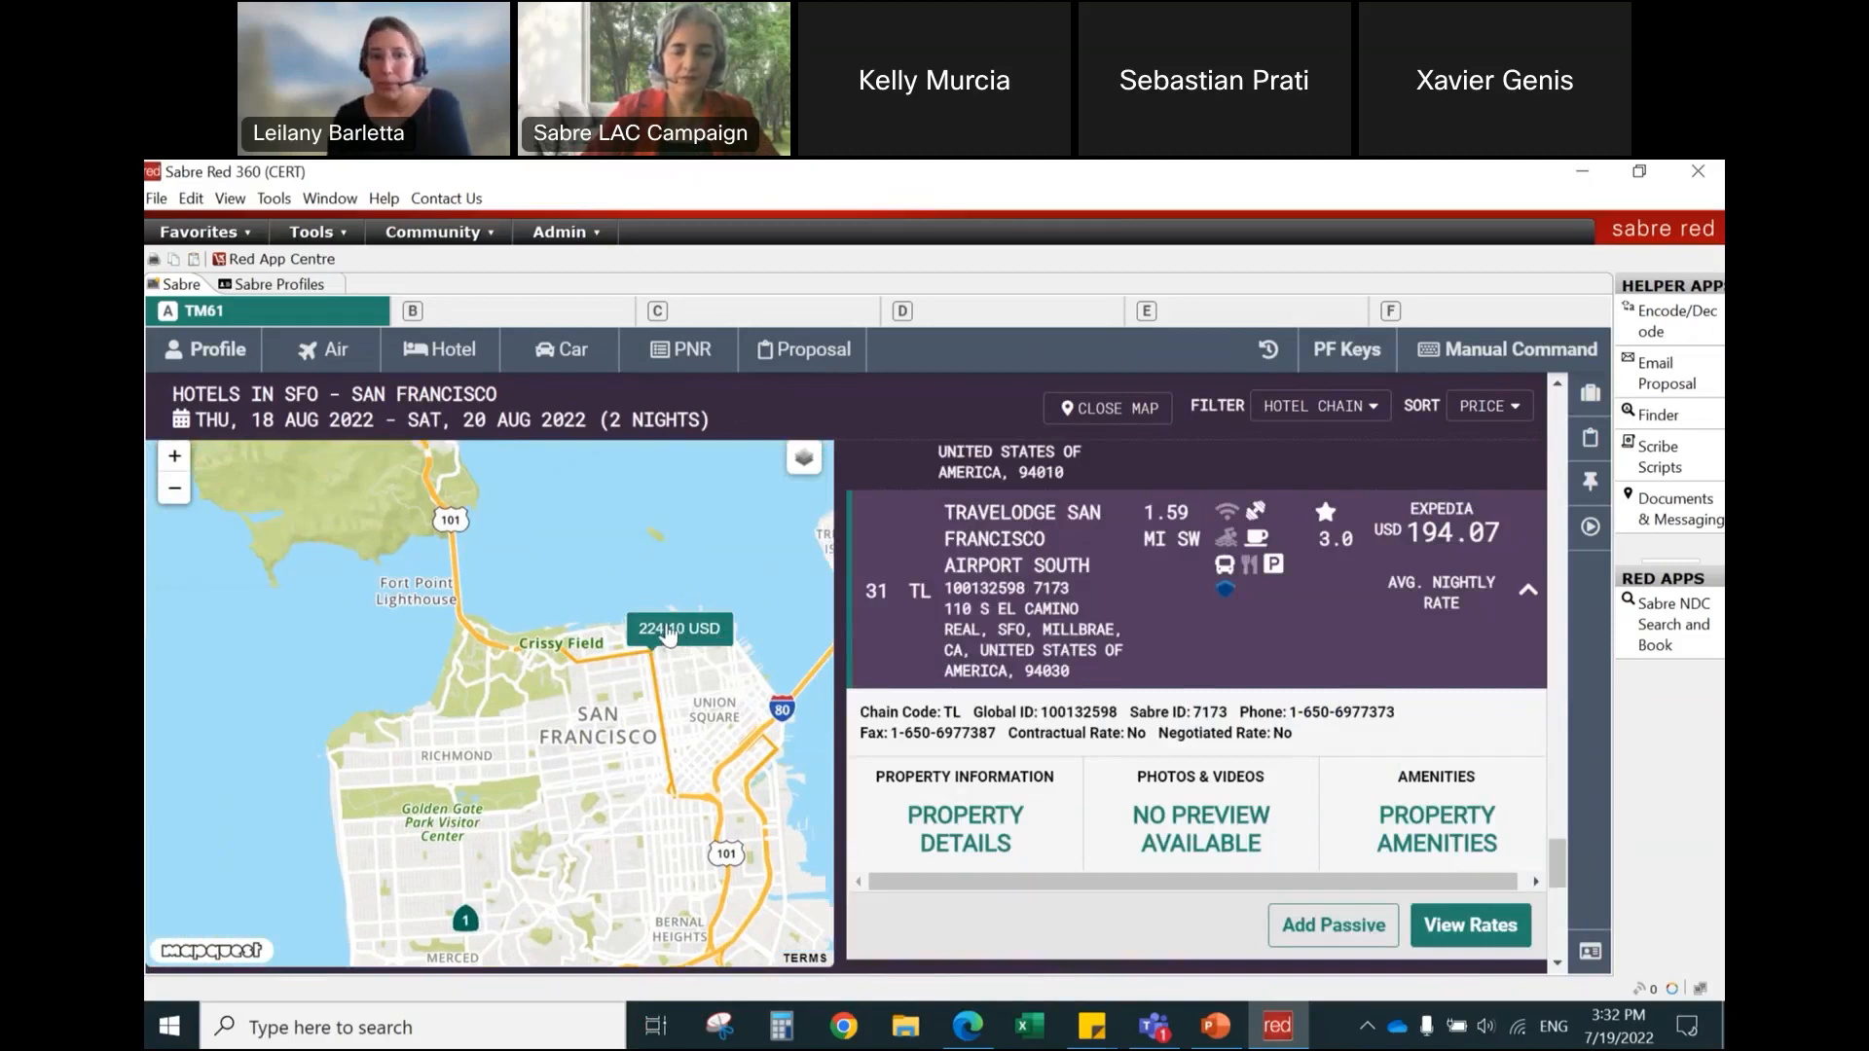
scroll(669, 635, up, 1)
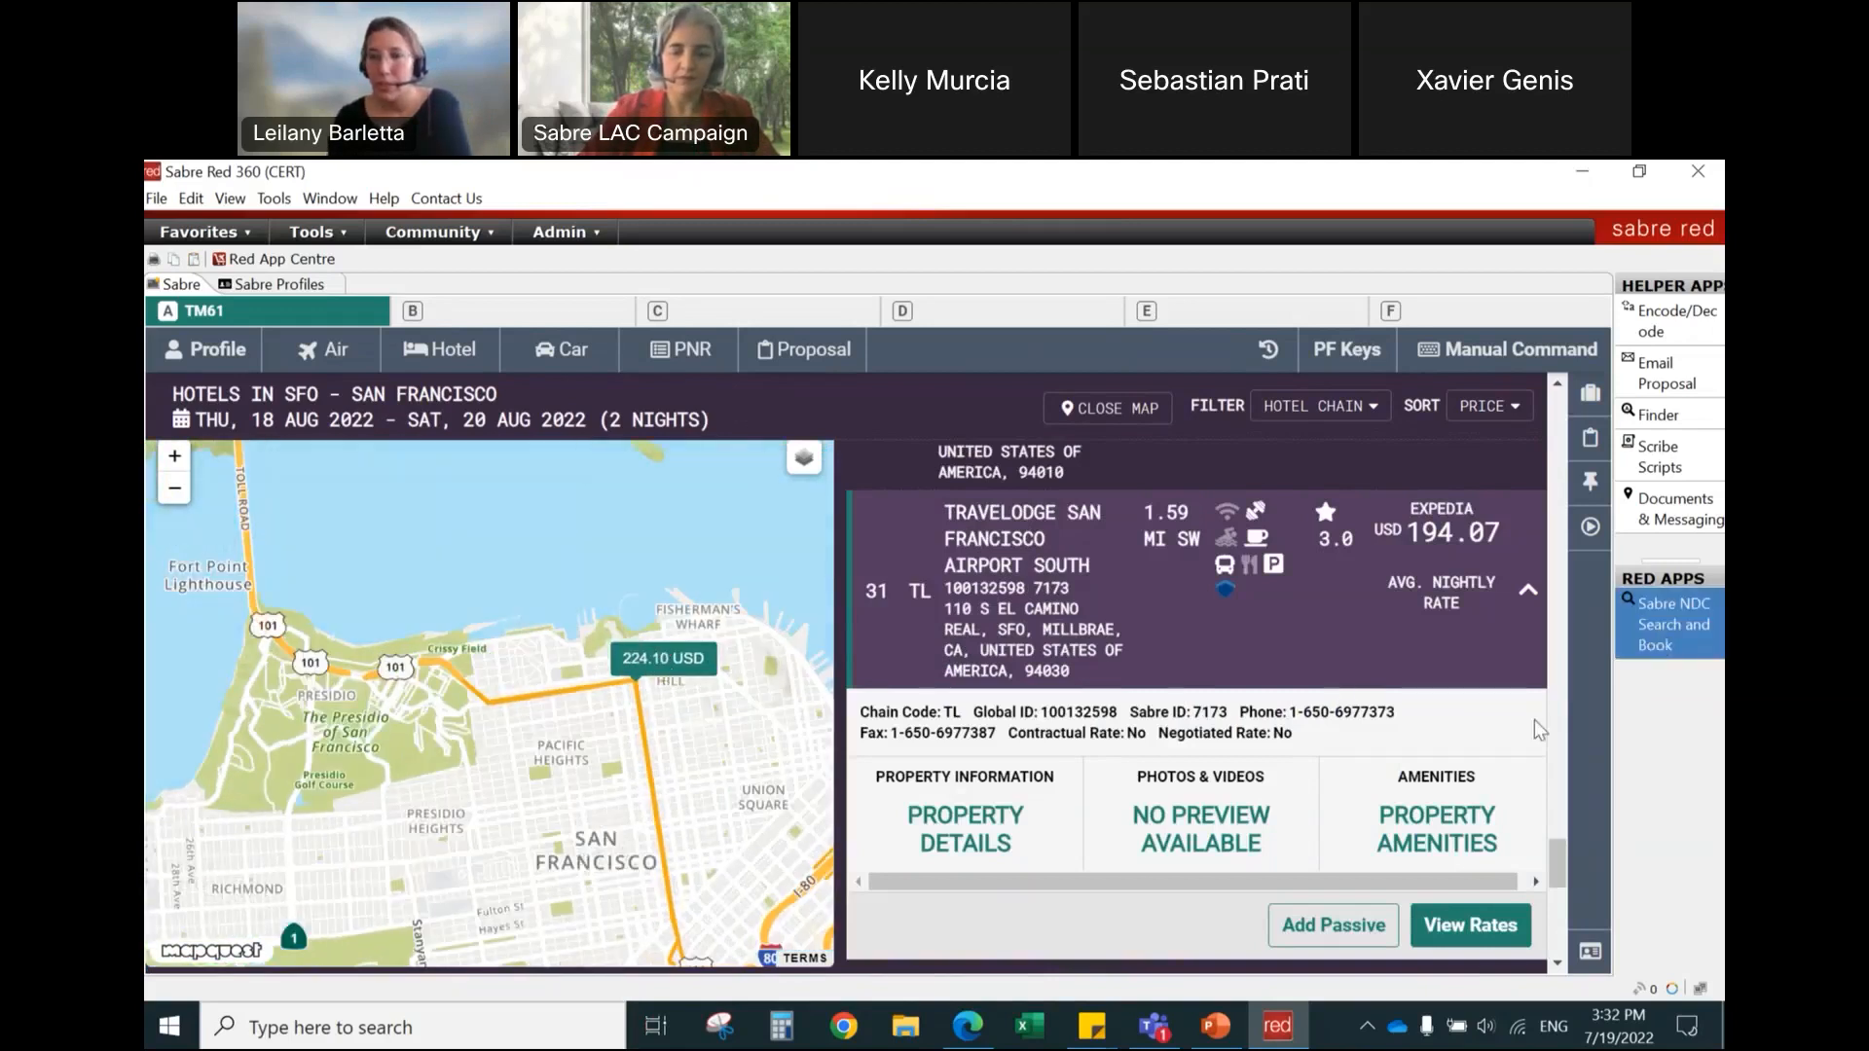
Step: Collapse the Travelodge San Francisco Airport South details in the hotel list
click(1447, 625)
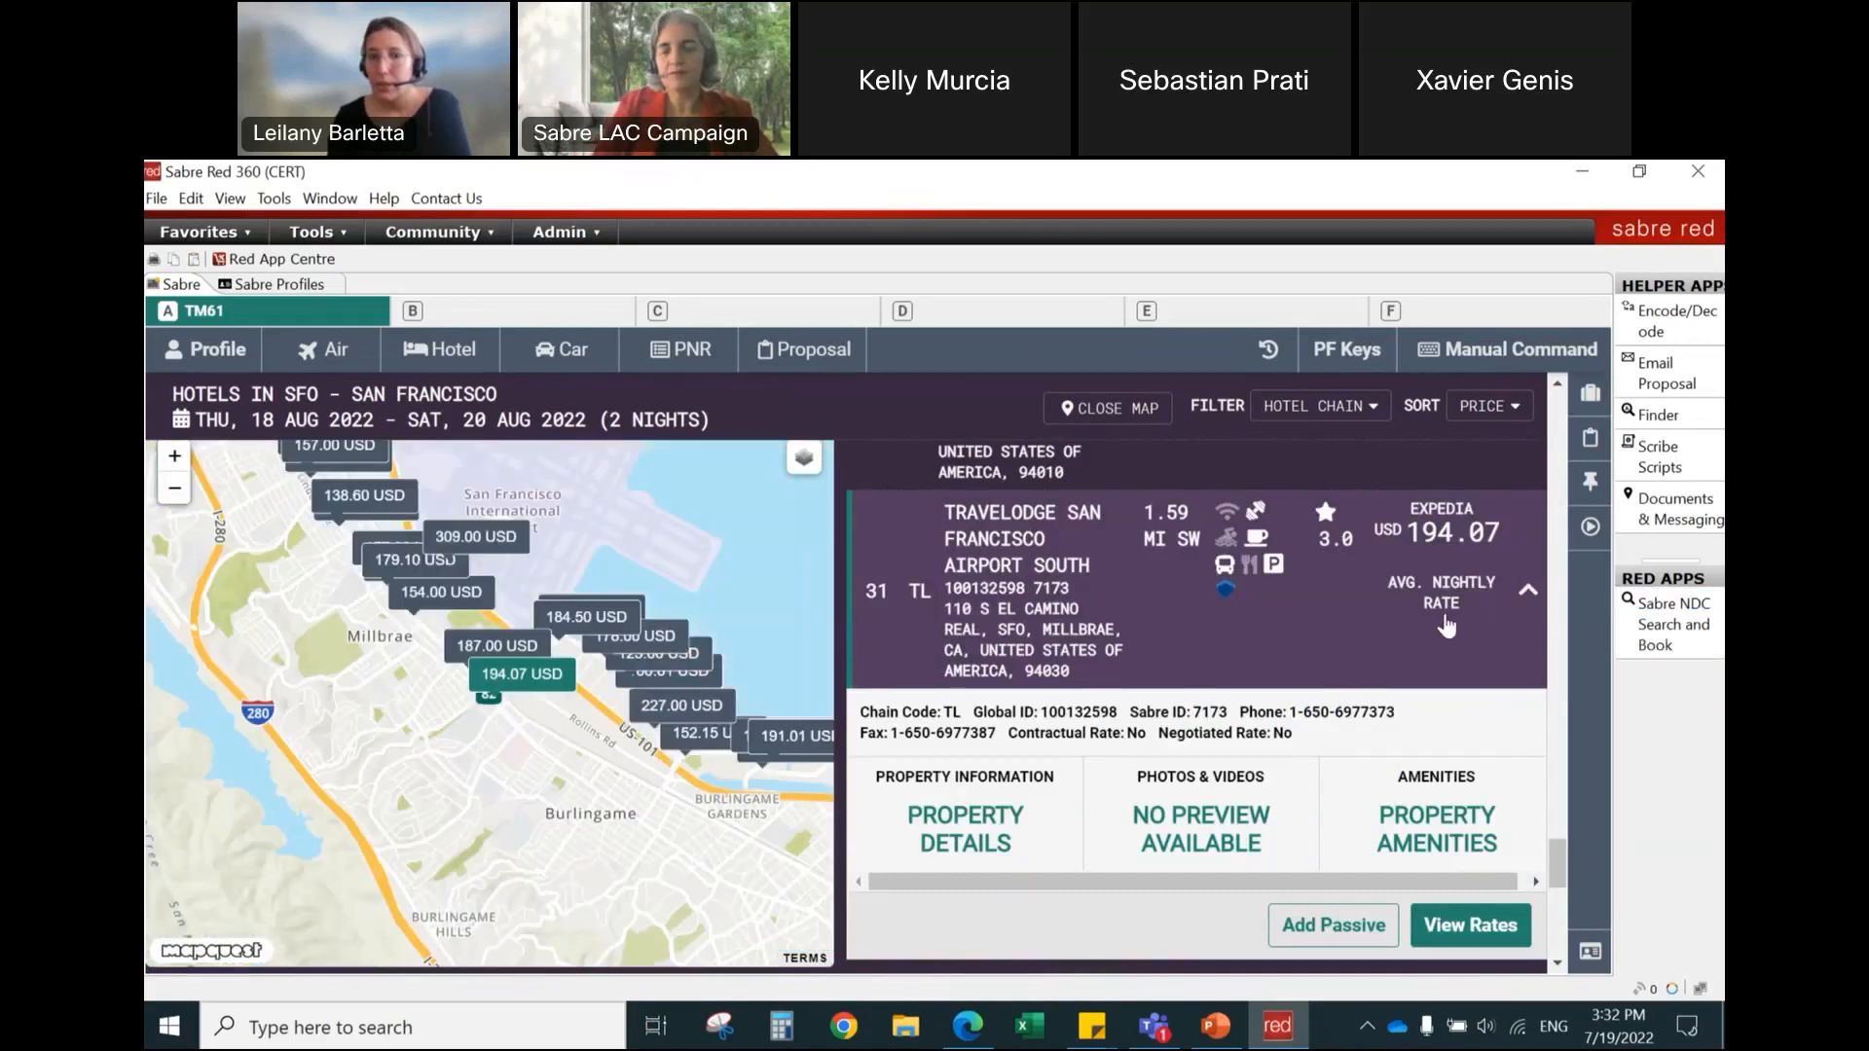
click(1444, 635)
scroll(983, 725, up, 12)
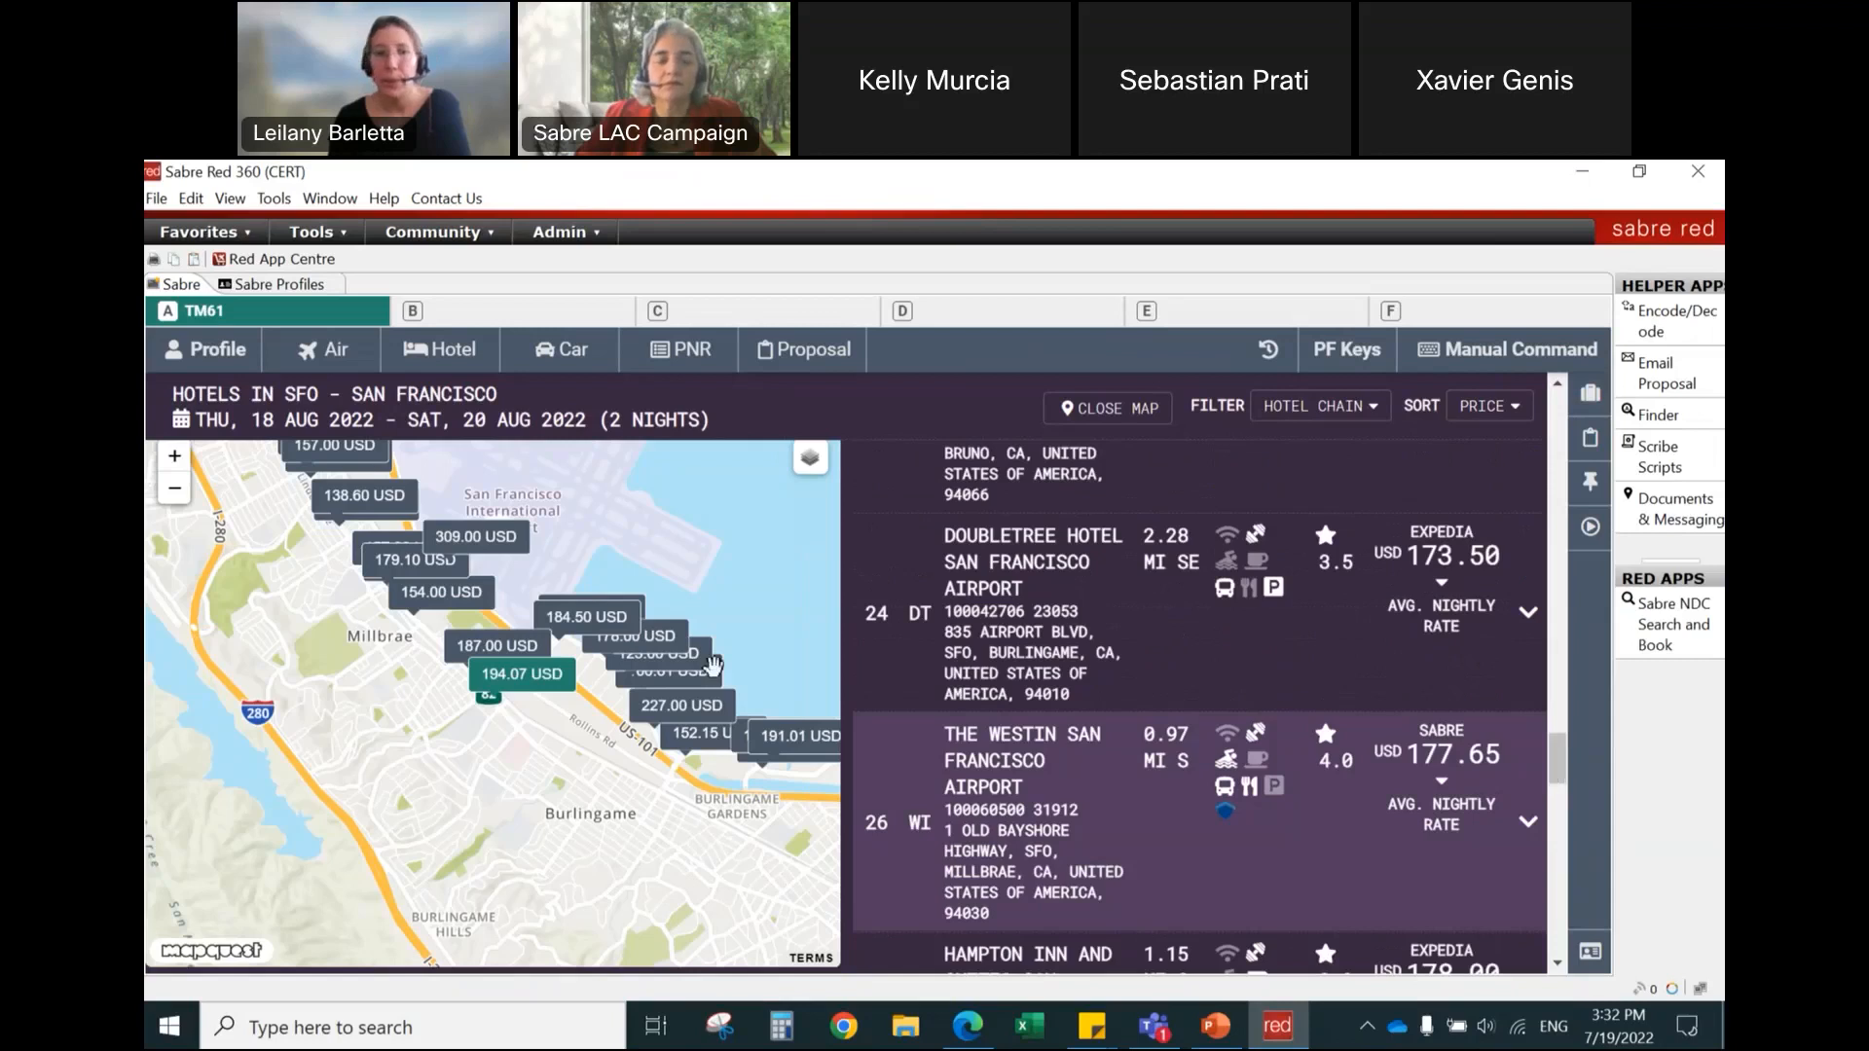
Step: Return the map to the city of San Francisco and try to open the 224.10 USD hotel's details
drag(369, 772, 520, 954)
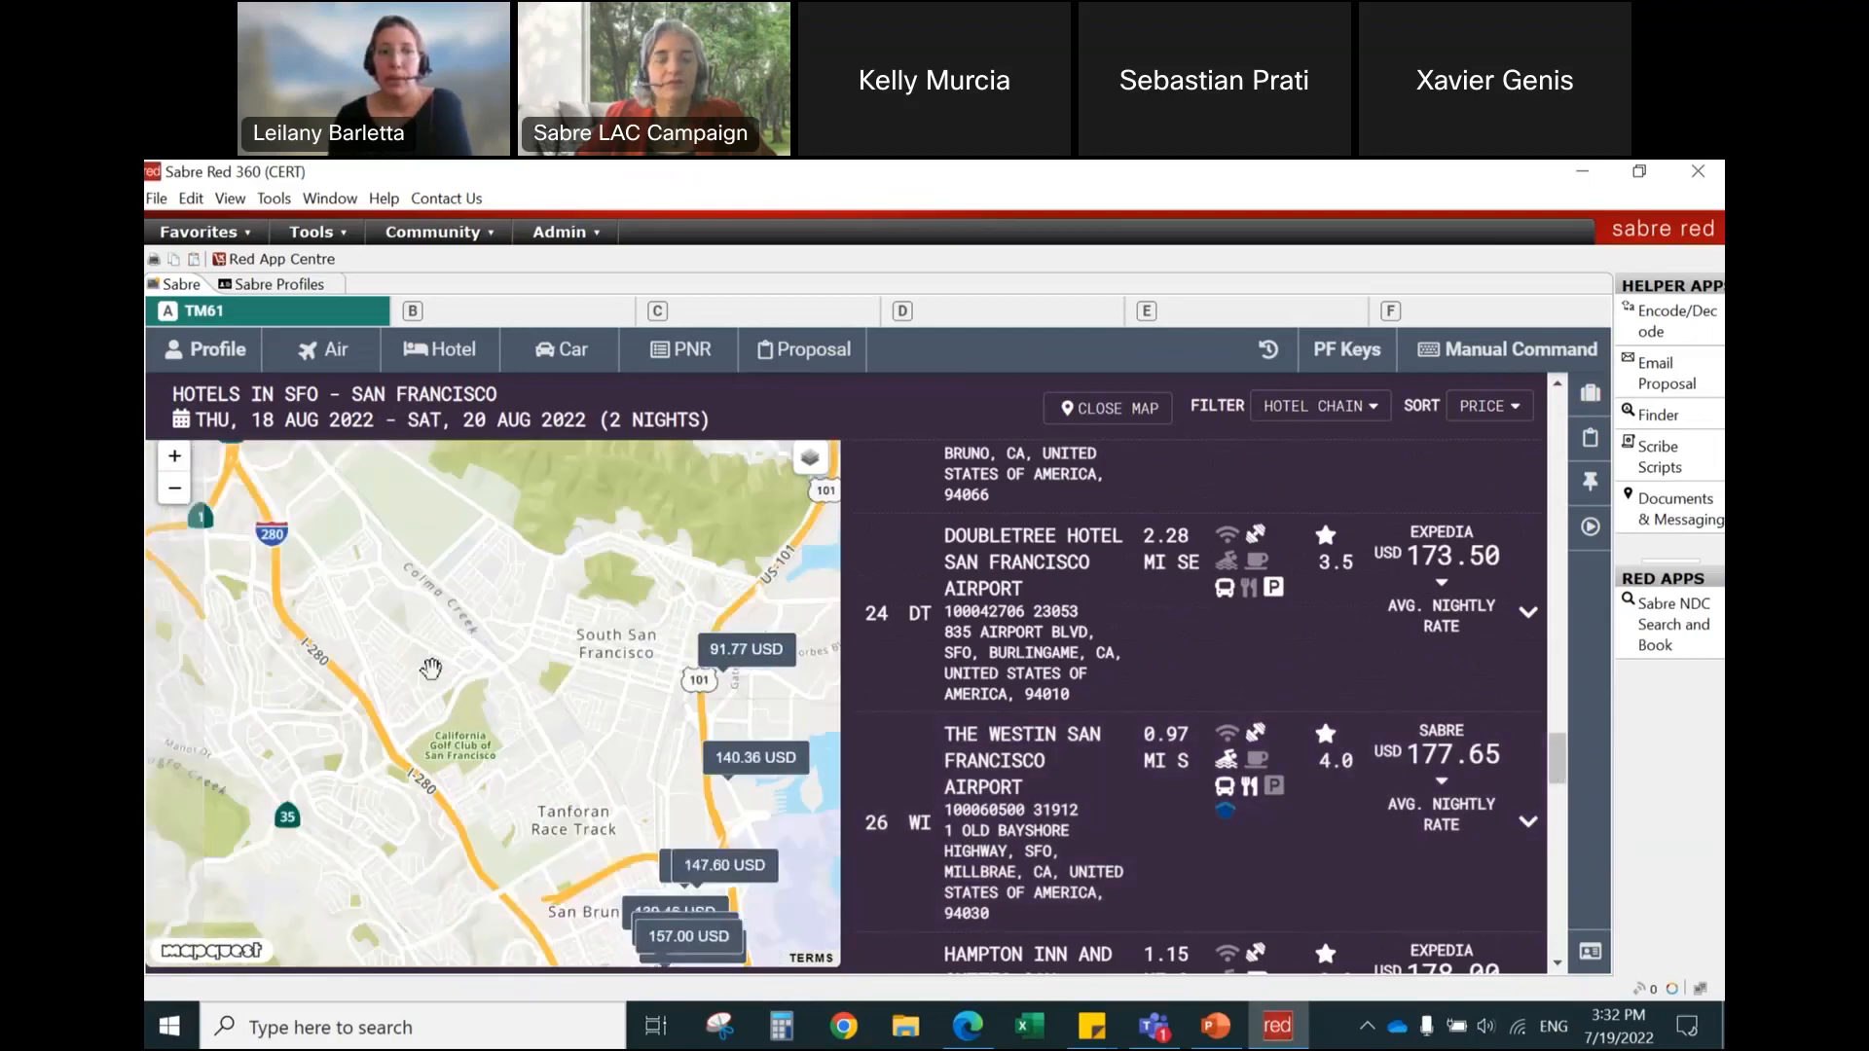
drag(418, 656, 545, 905)
drag(484, 599, 424, 925)
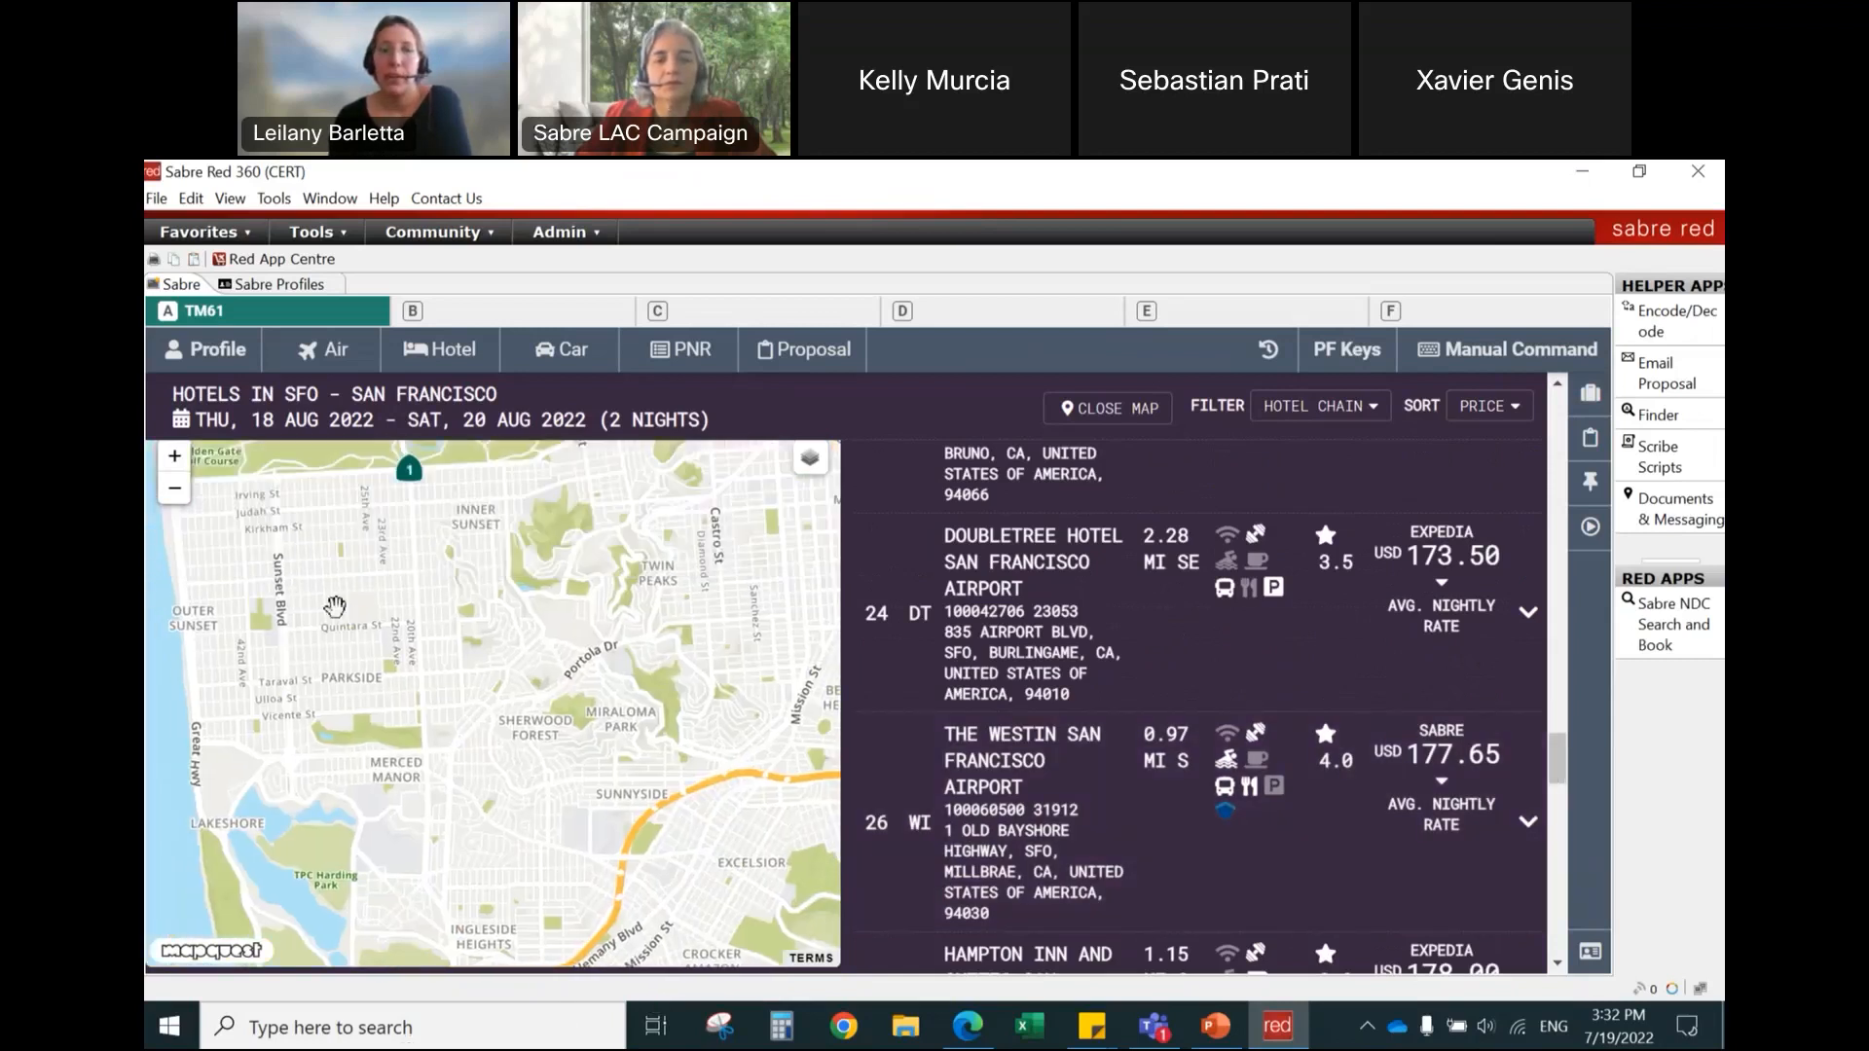
drag(336, 608, 392, 1030)
mouse_move(561, 643)
mouse_down()
mouse_move(544, 936)
mouse_move(368, 949)
mouse_up()
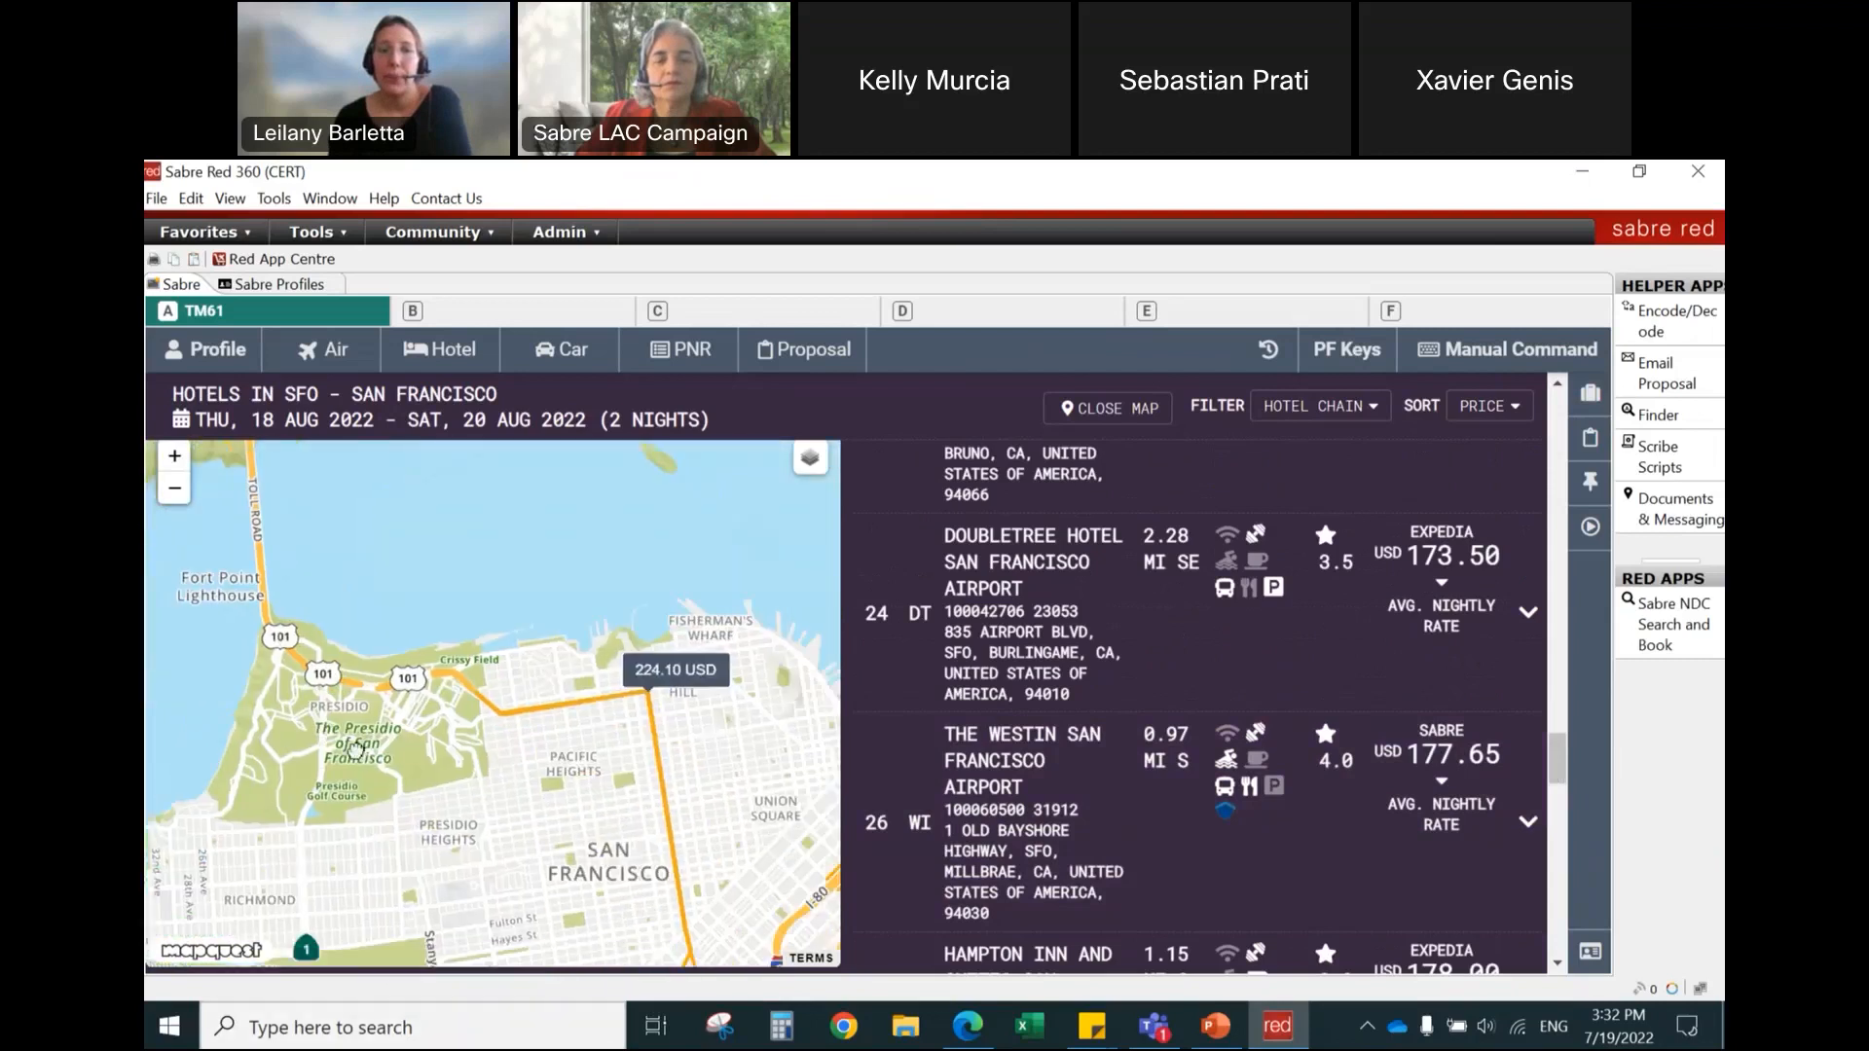
click(641, 687)
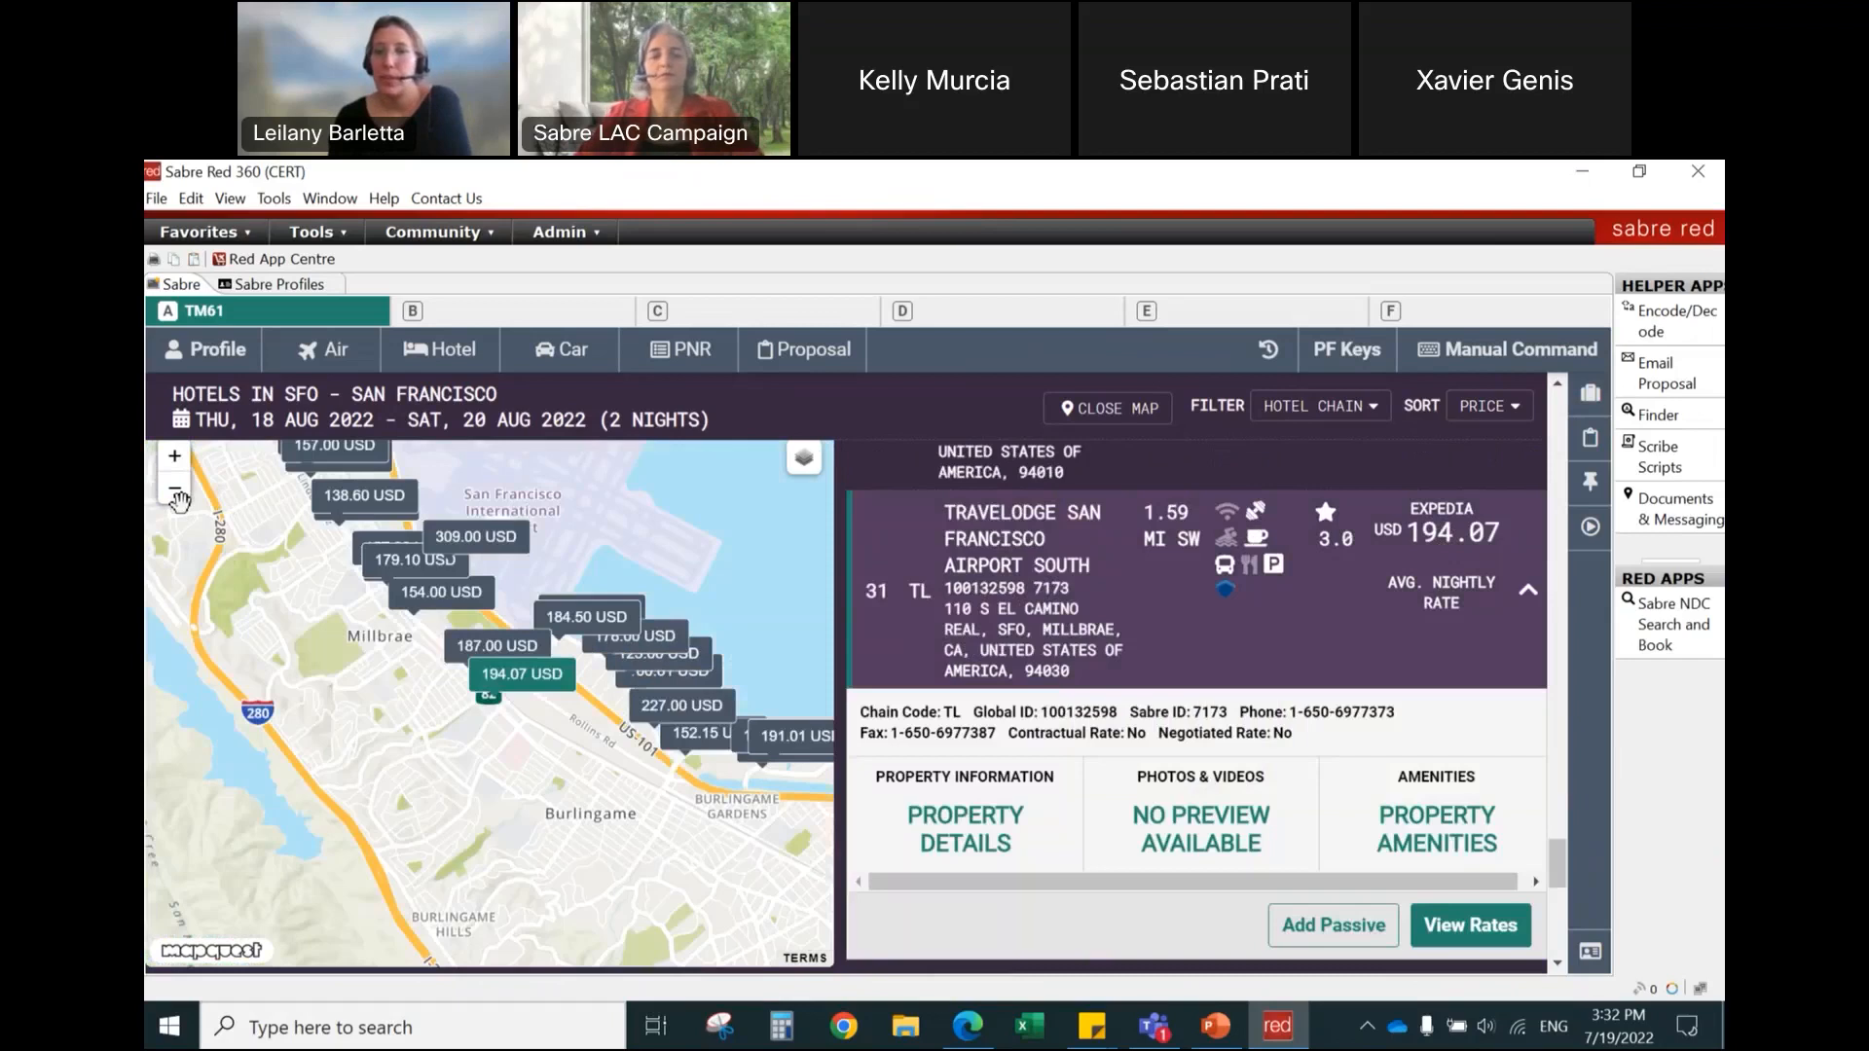
Step: Open details for Comfort Inn and Suites San Bruno and Regency Inn San Francisco Airport from the map's price markers
click(176, 489)
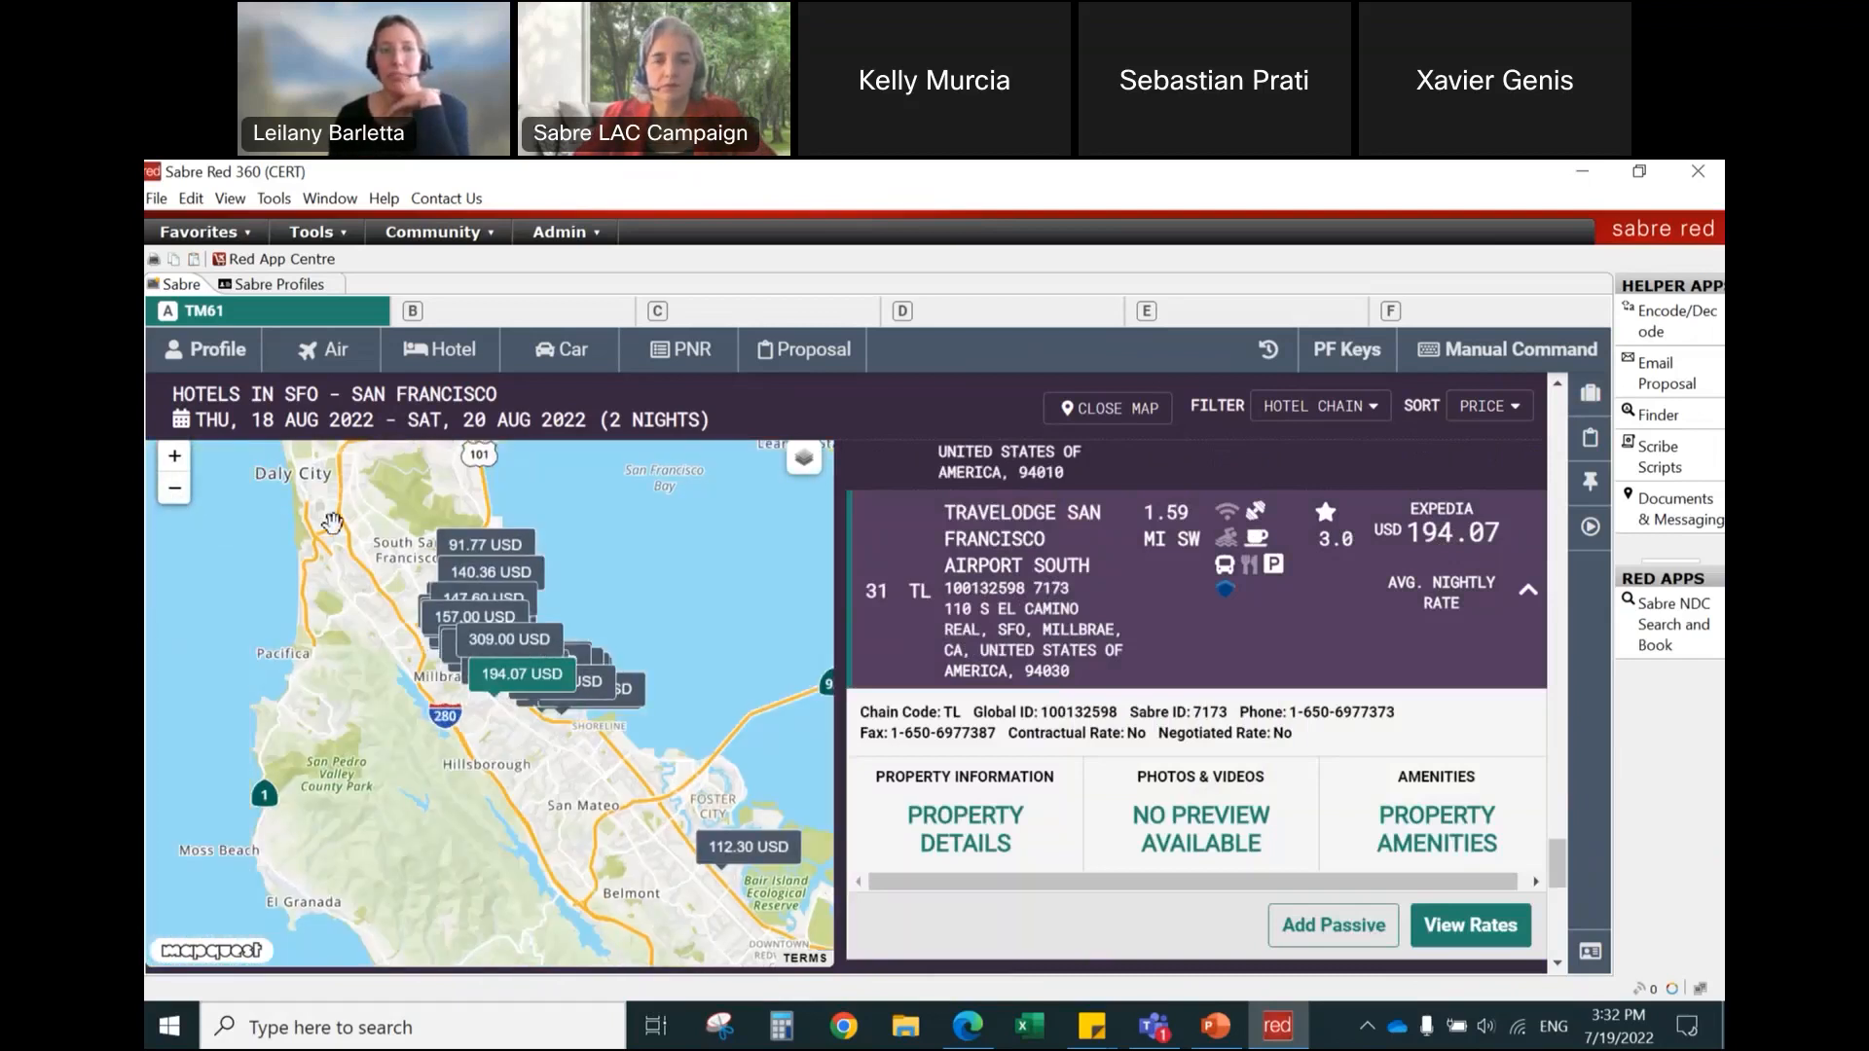
drag(453, 599, 464, 733)
click(464, 733)
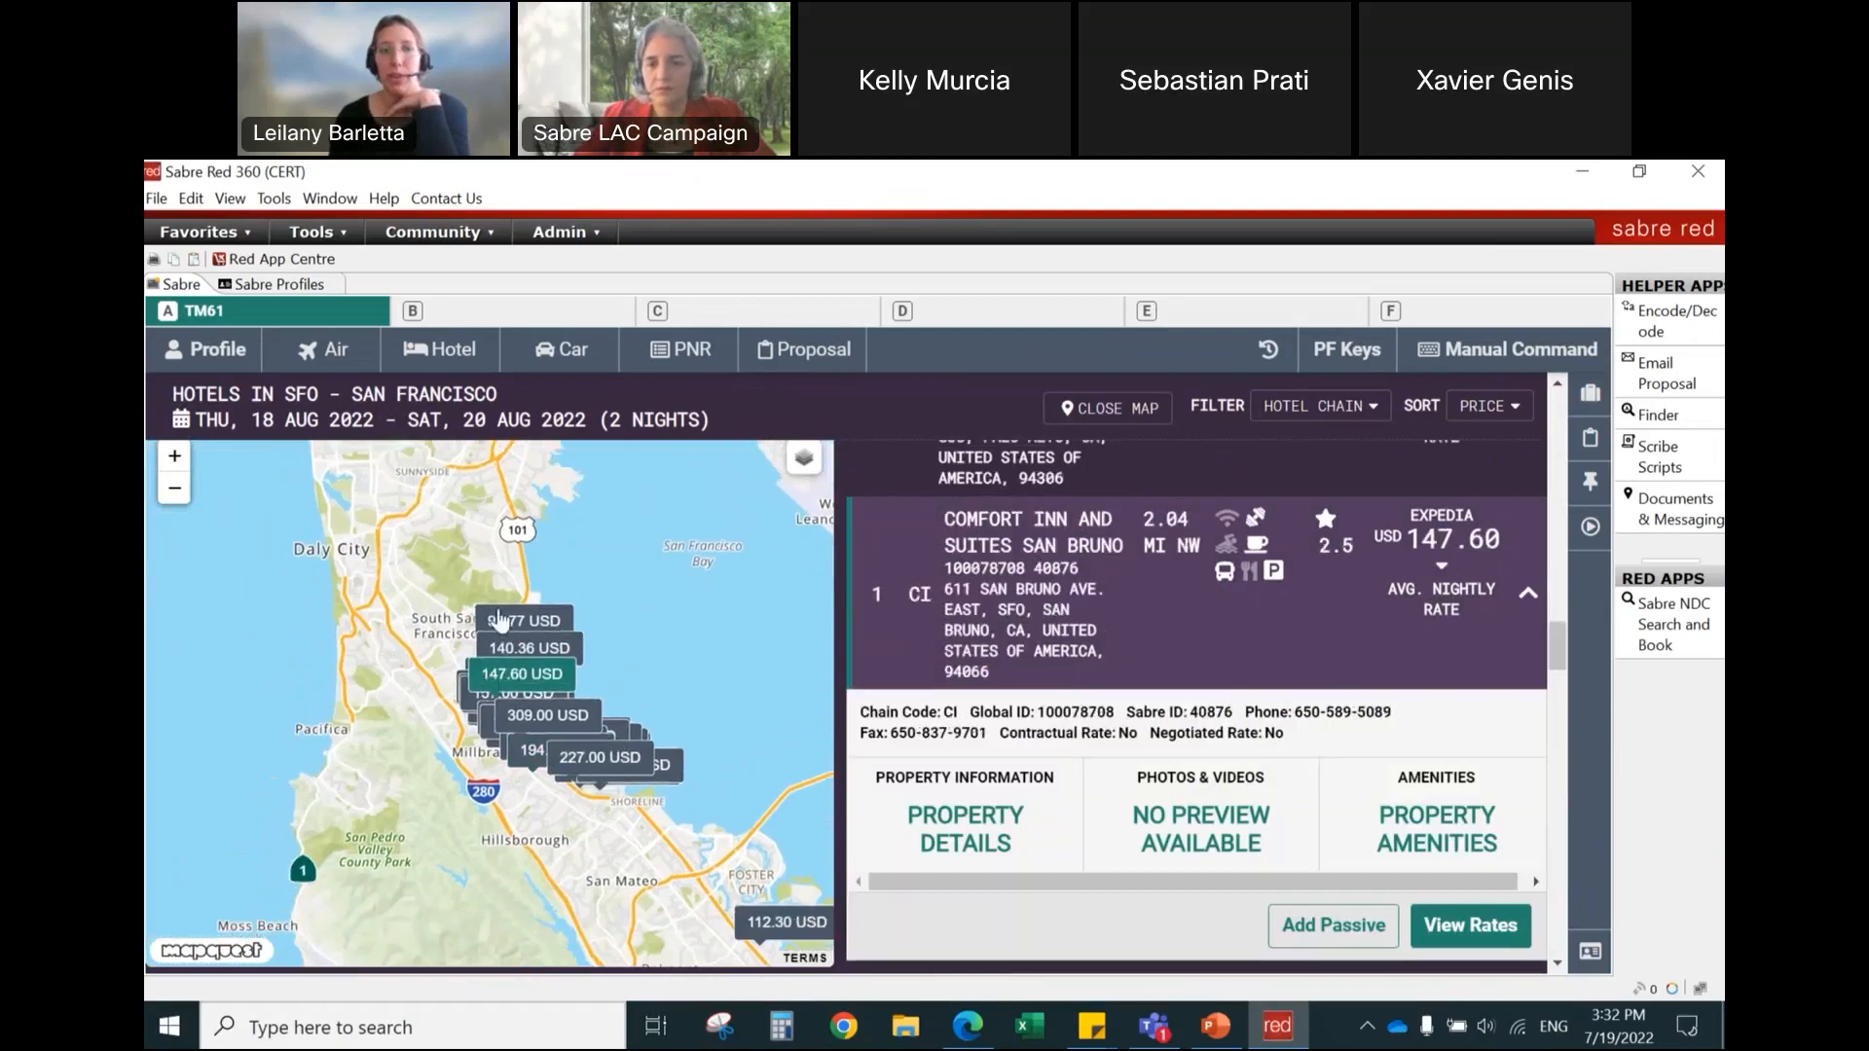
click(500, 621)
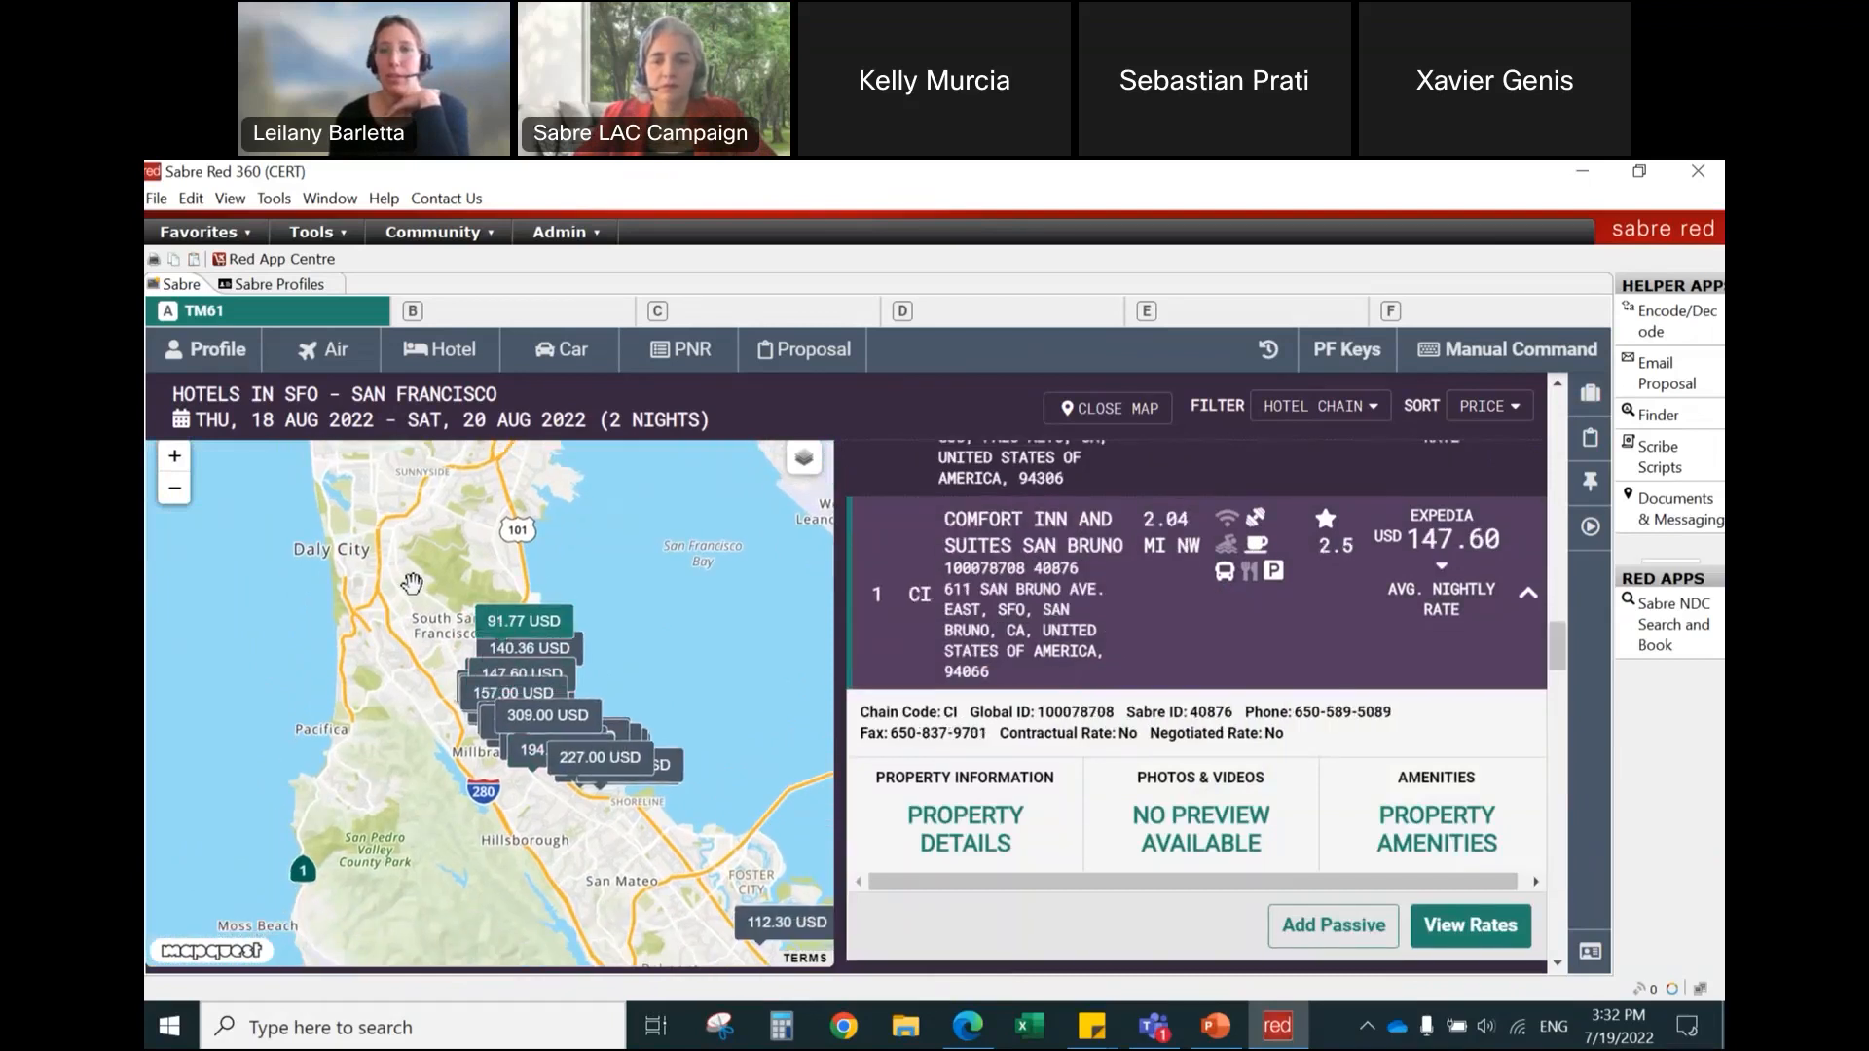
click(511, 649)
Step: Try once more to select the 224.10 USD hotel near Union Square on the map
drag(510, 658, 421, 973)
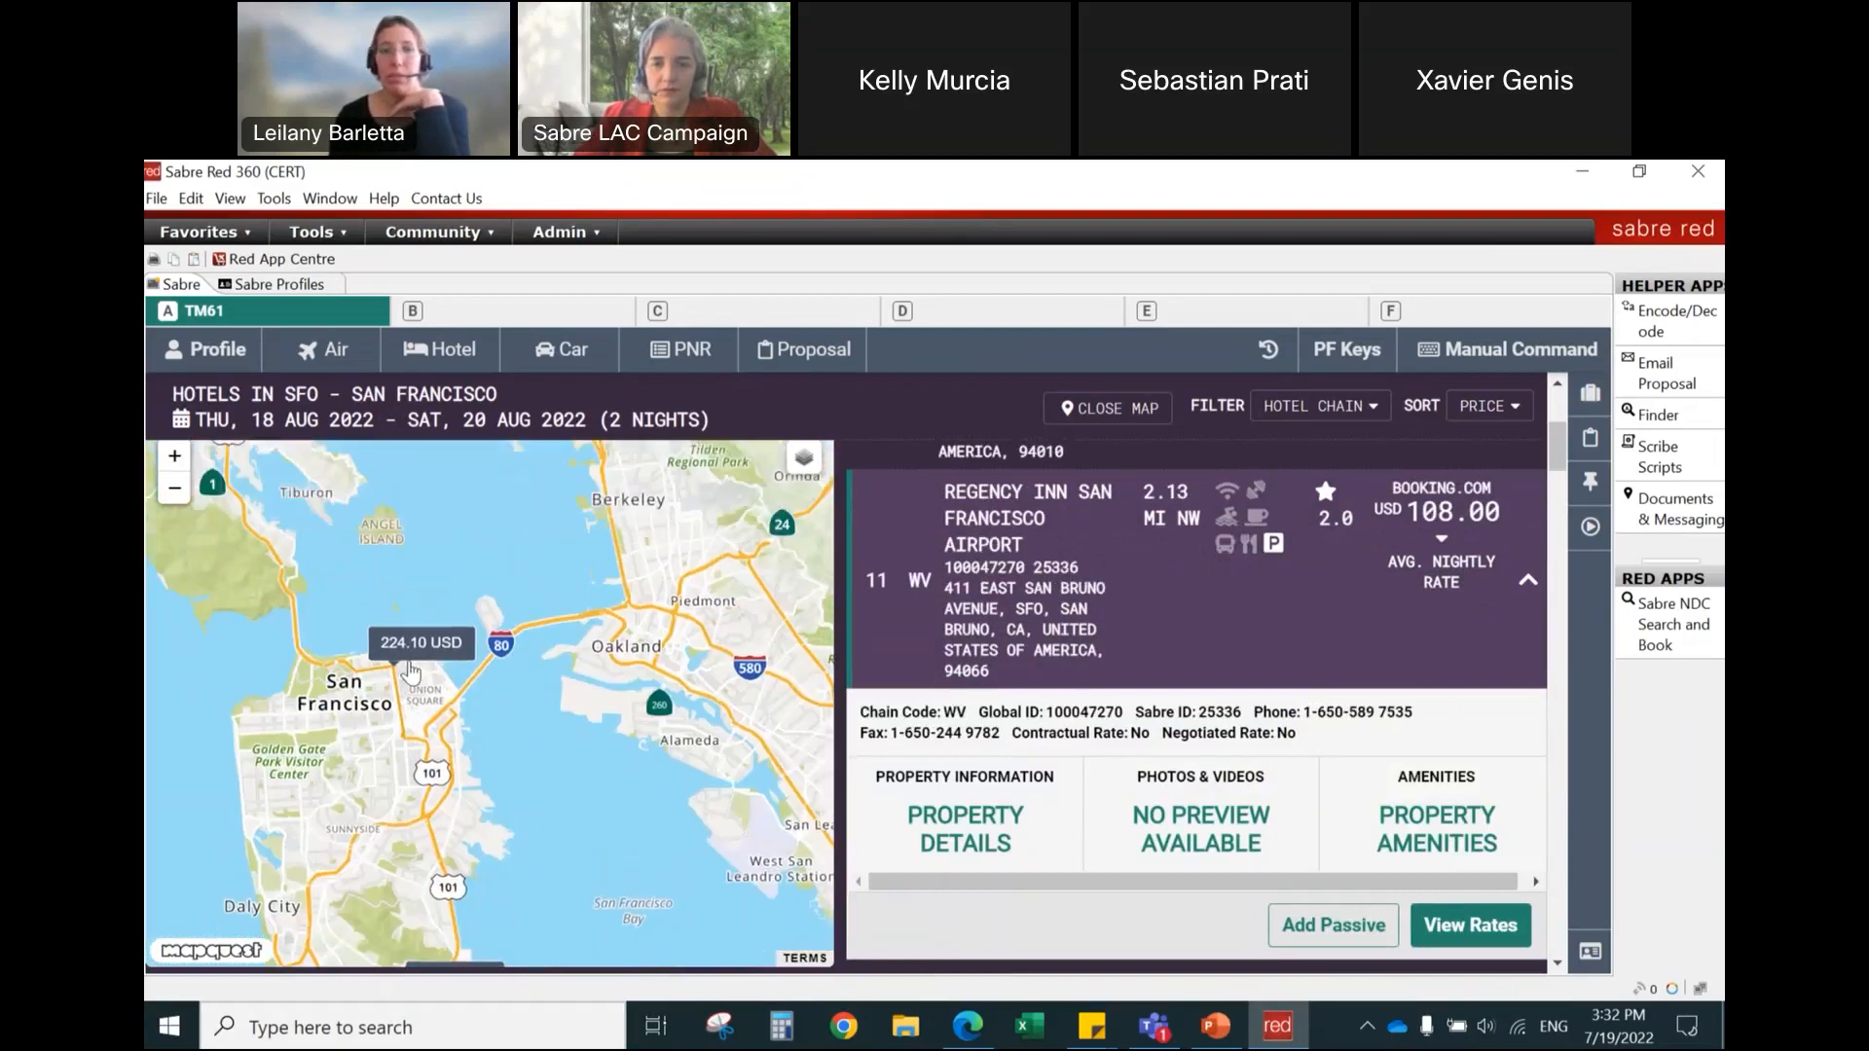
click(440, 660)
scroll(436, 658, up, 1)
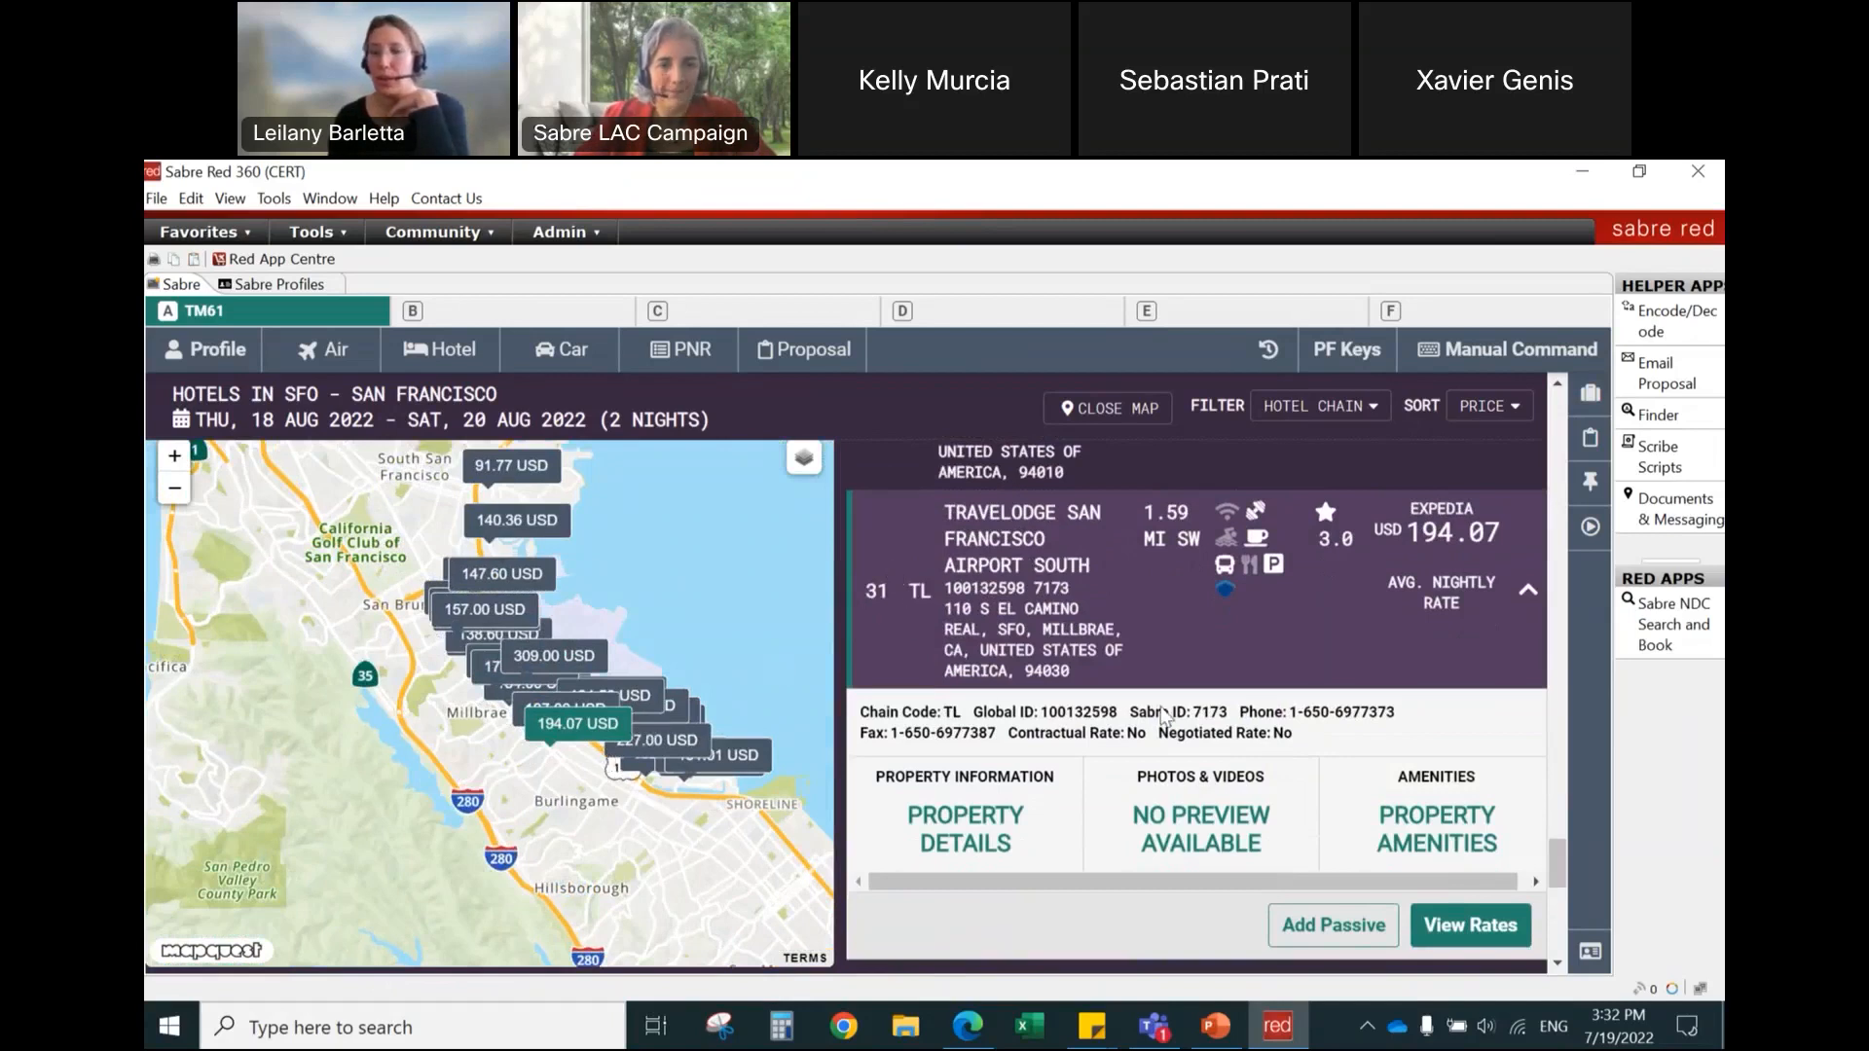
Step: Collapse the Travelodge details and browse the hotel list and the map around San Francisco airport
click(1529, 598)
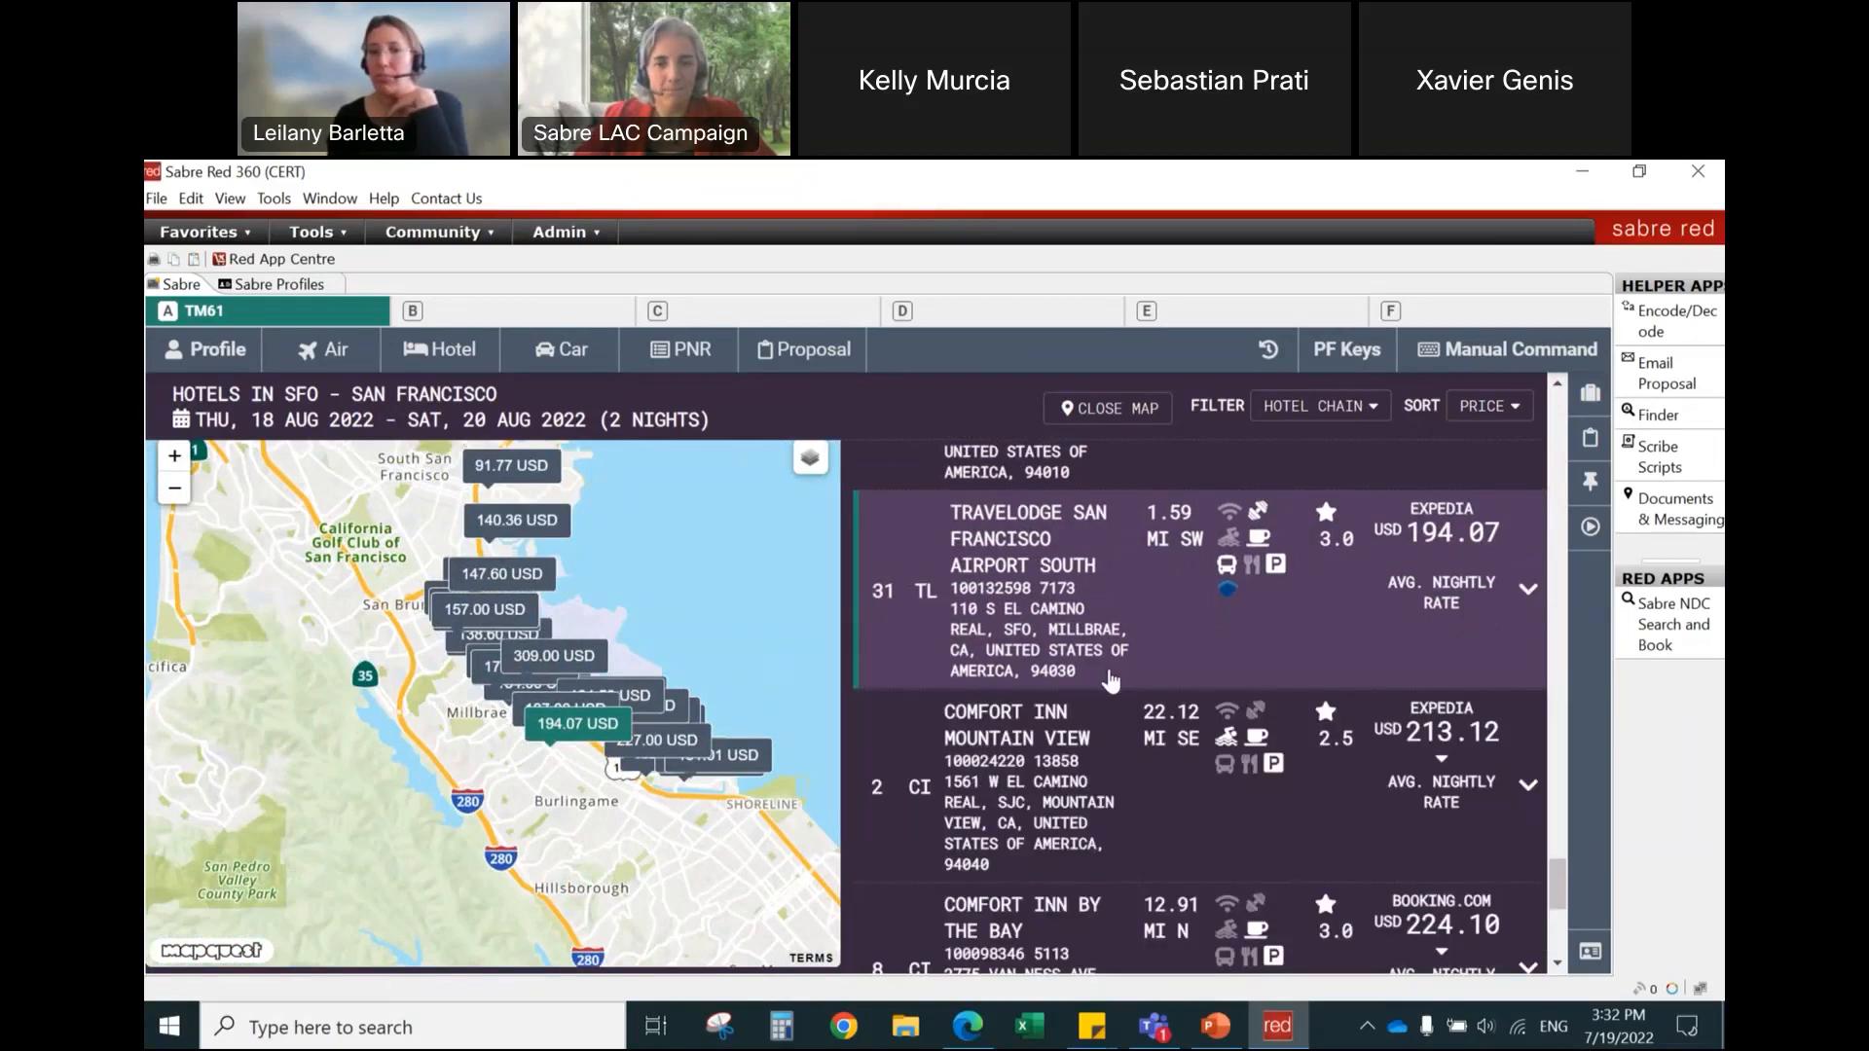
scroll(1111, 681, up, 5)
scroll(1110, 681, up, 6)
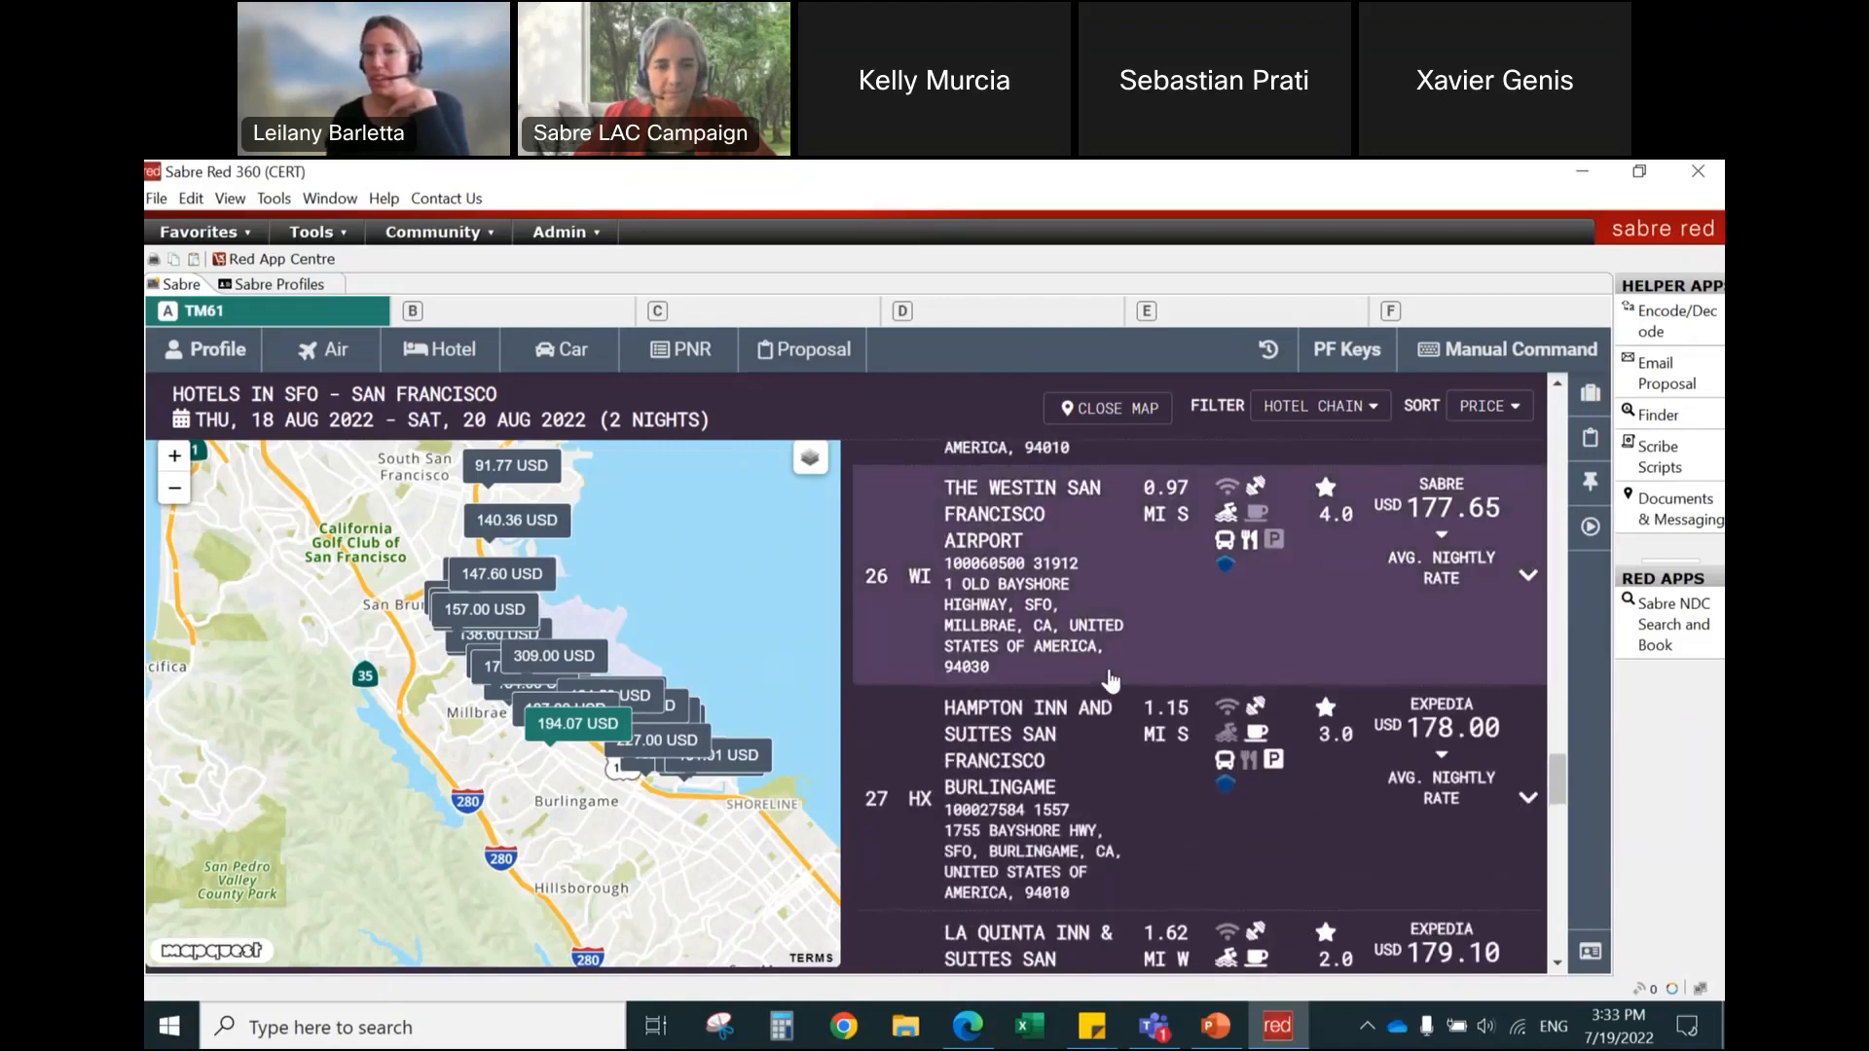
scroll(1102, 703, up, 6)
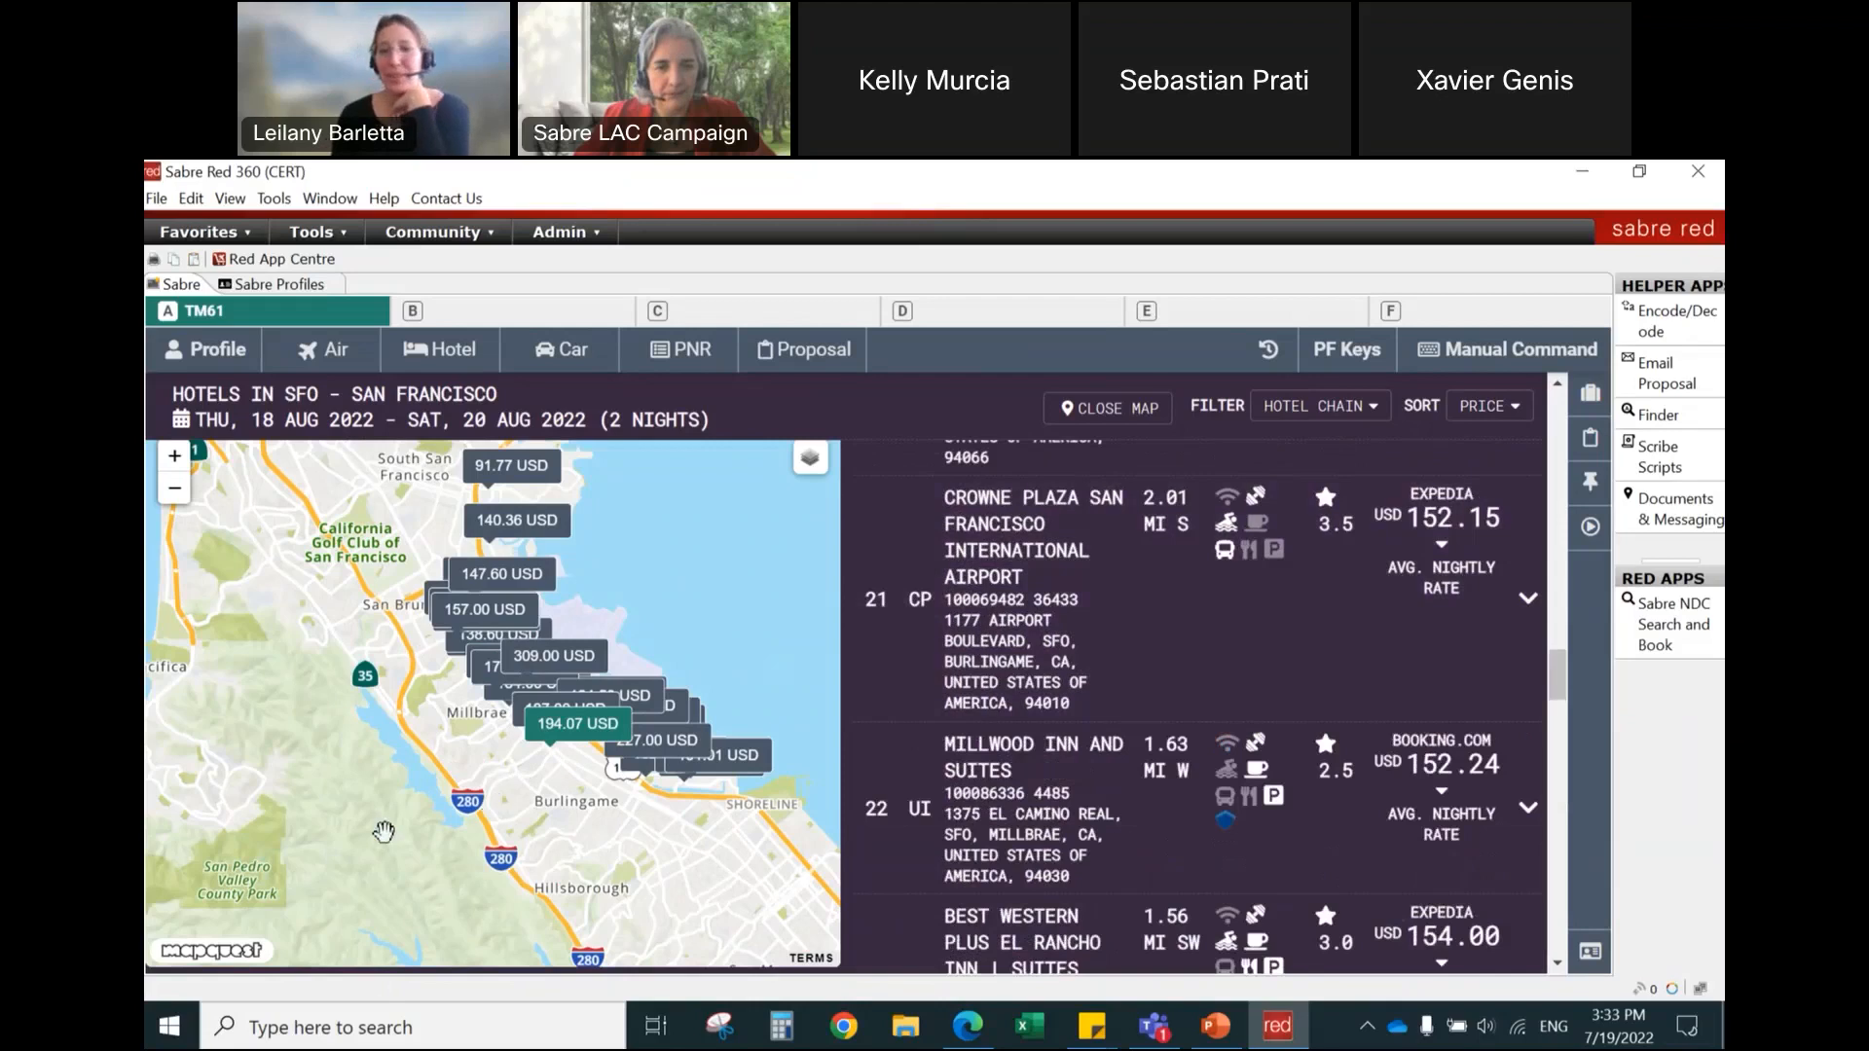
scroll(331, 682, up, 1)
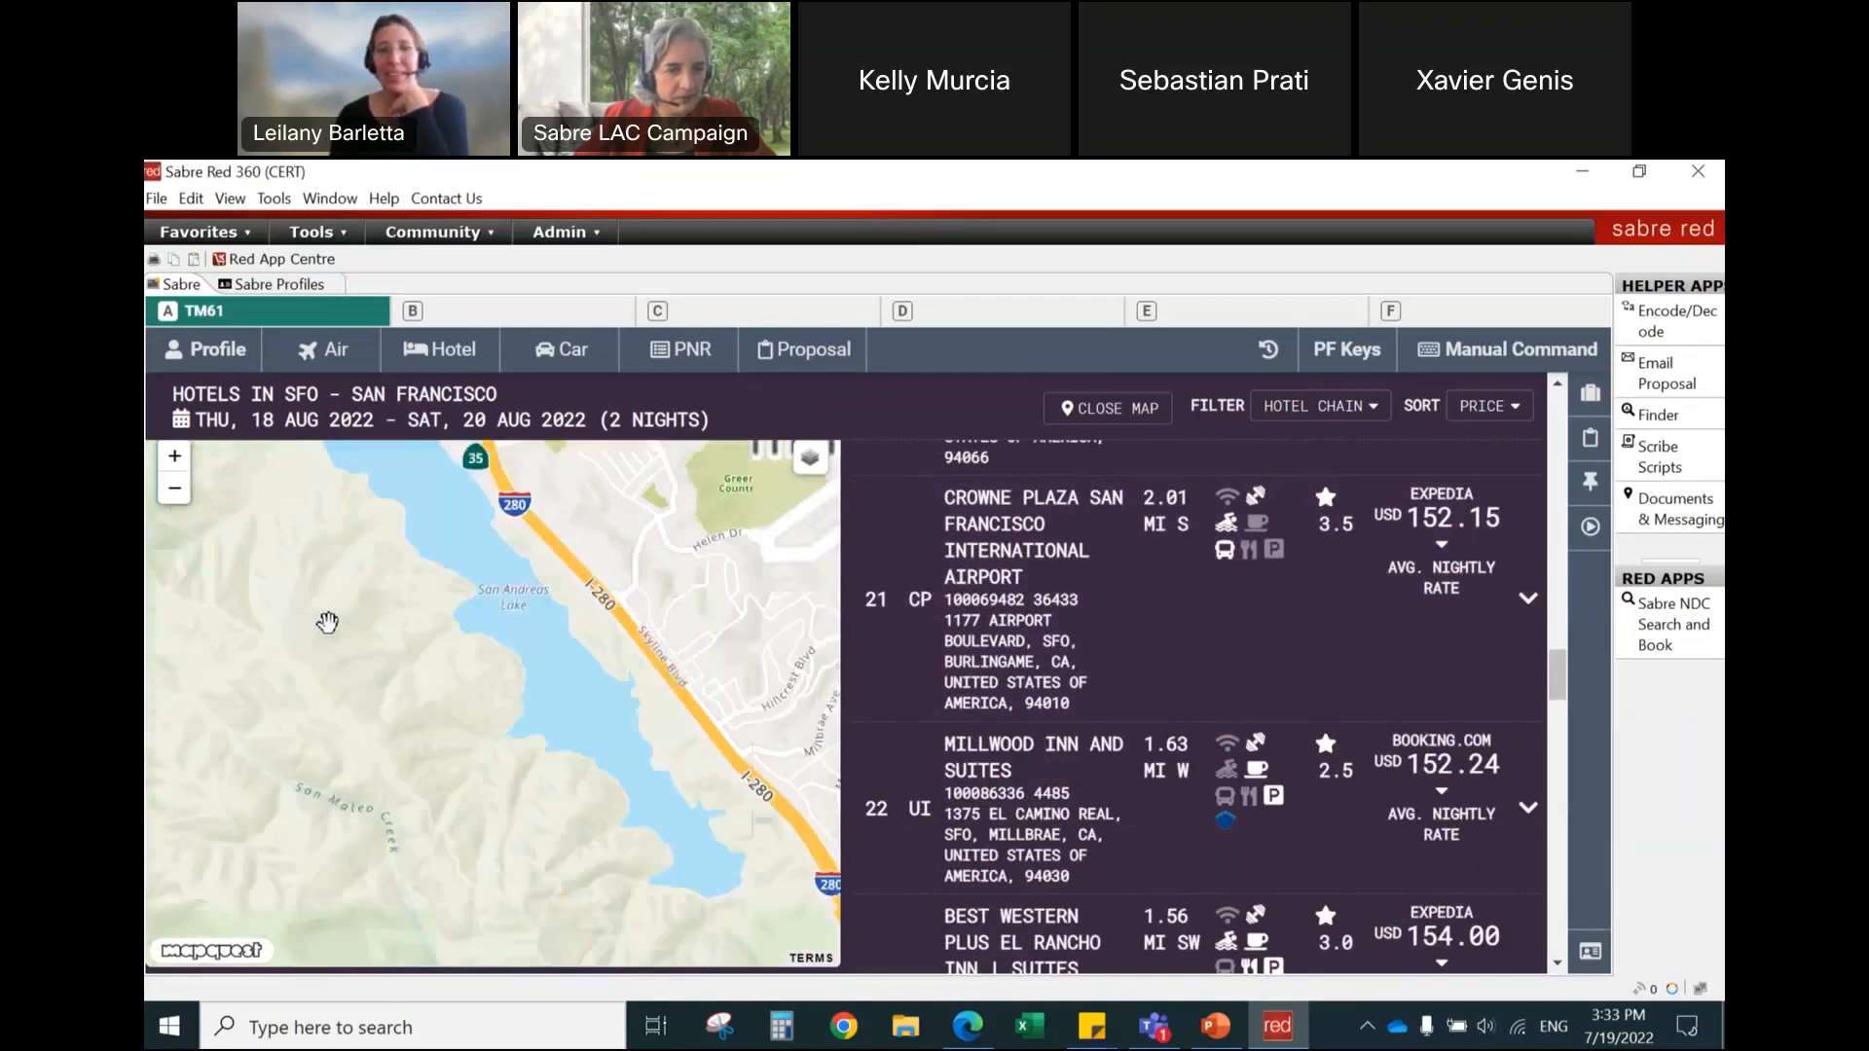
drag(341, 733, 368, 943)
scroll(425, 702, down, 1)
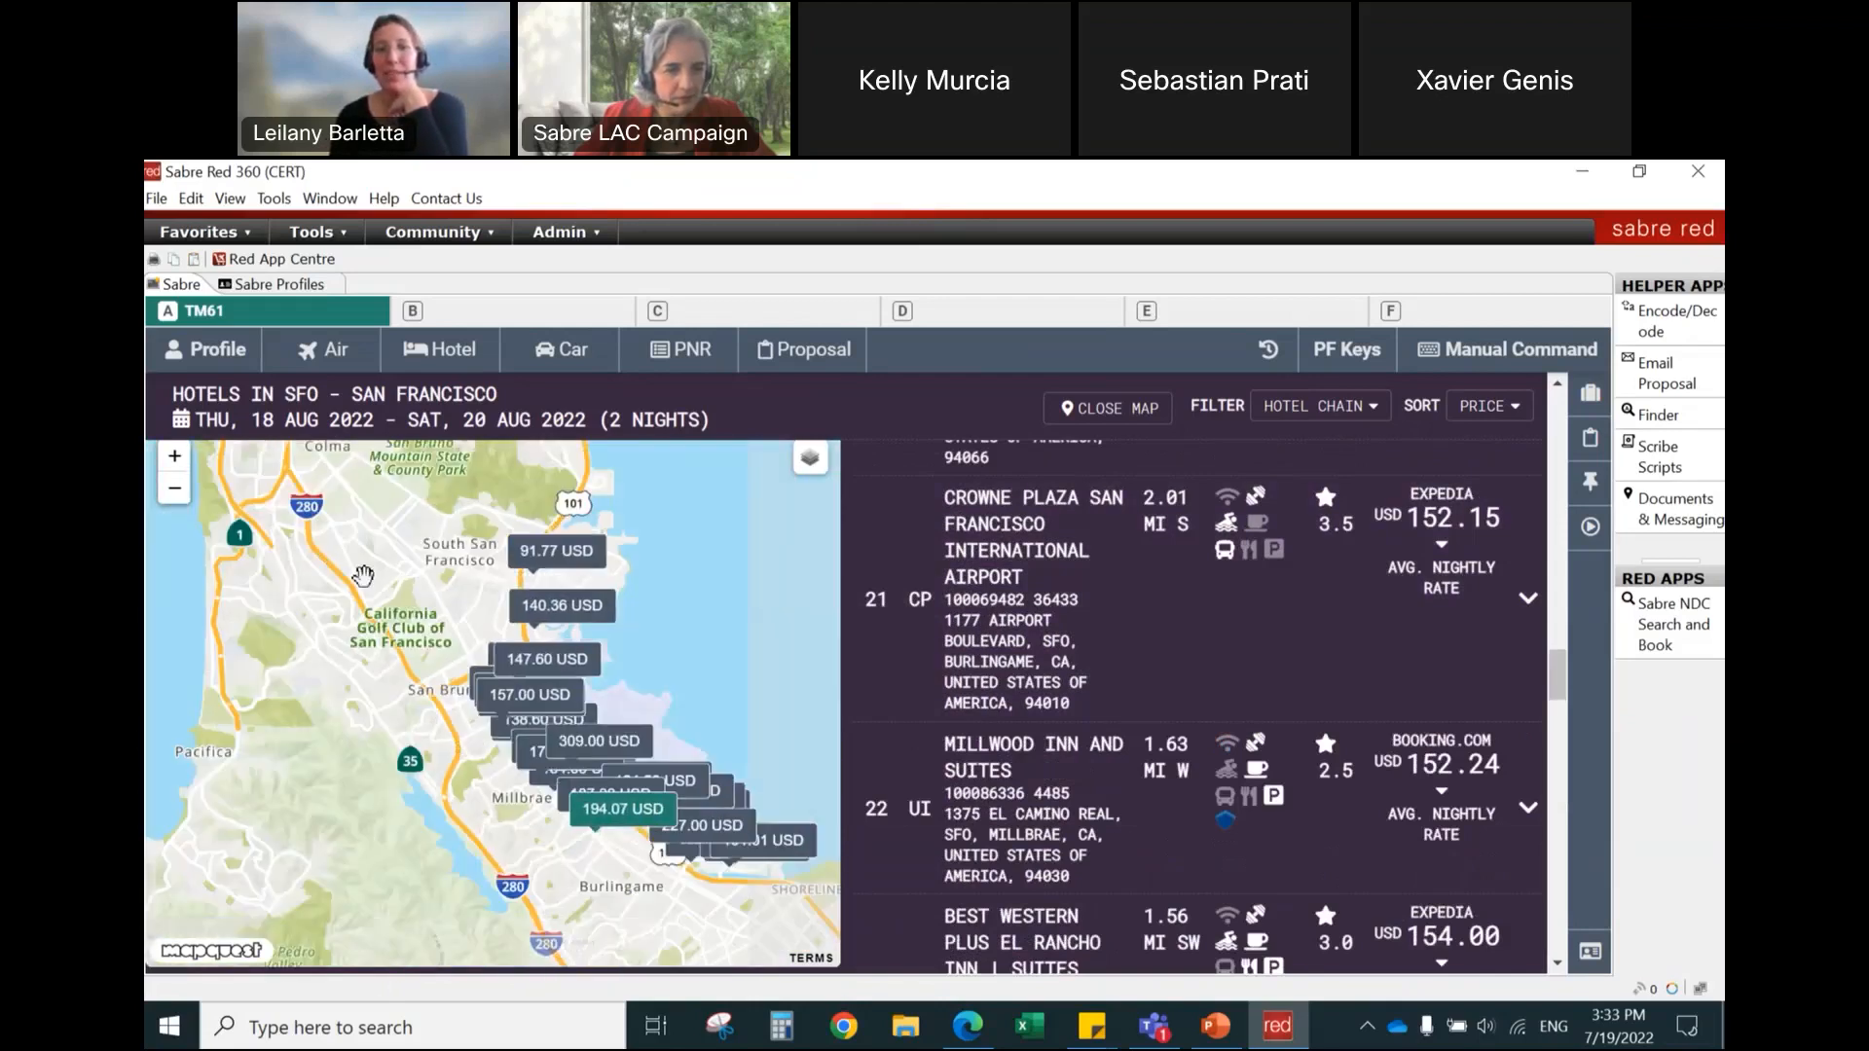
Step: Bring the map back to the city of San Francisco and try again to open the 224.10 USD hotel's details
drag(362, 620, 344, 998)
mouse_move(345, 623)
mouse_down()
mouse_move(477, 885)
mouse_move(573, 974)
mouse_up()
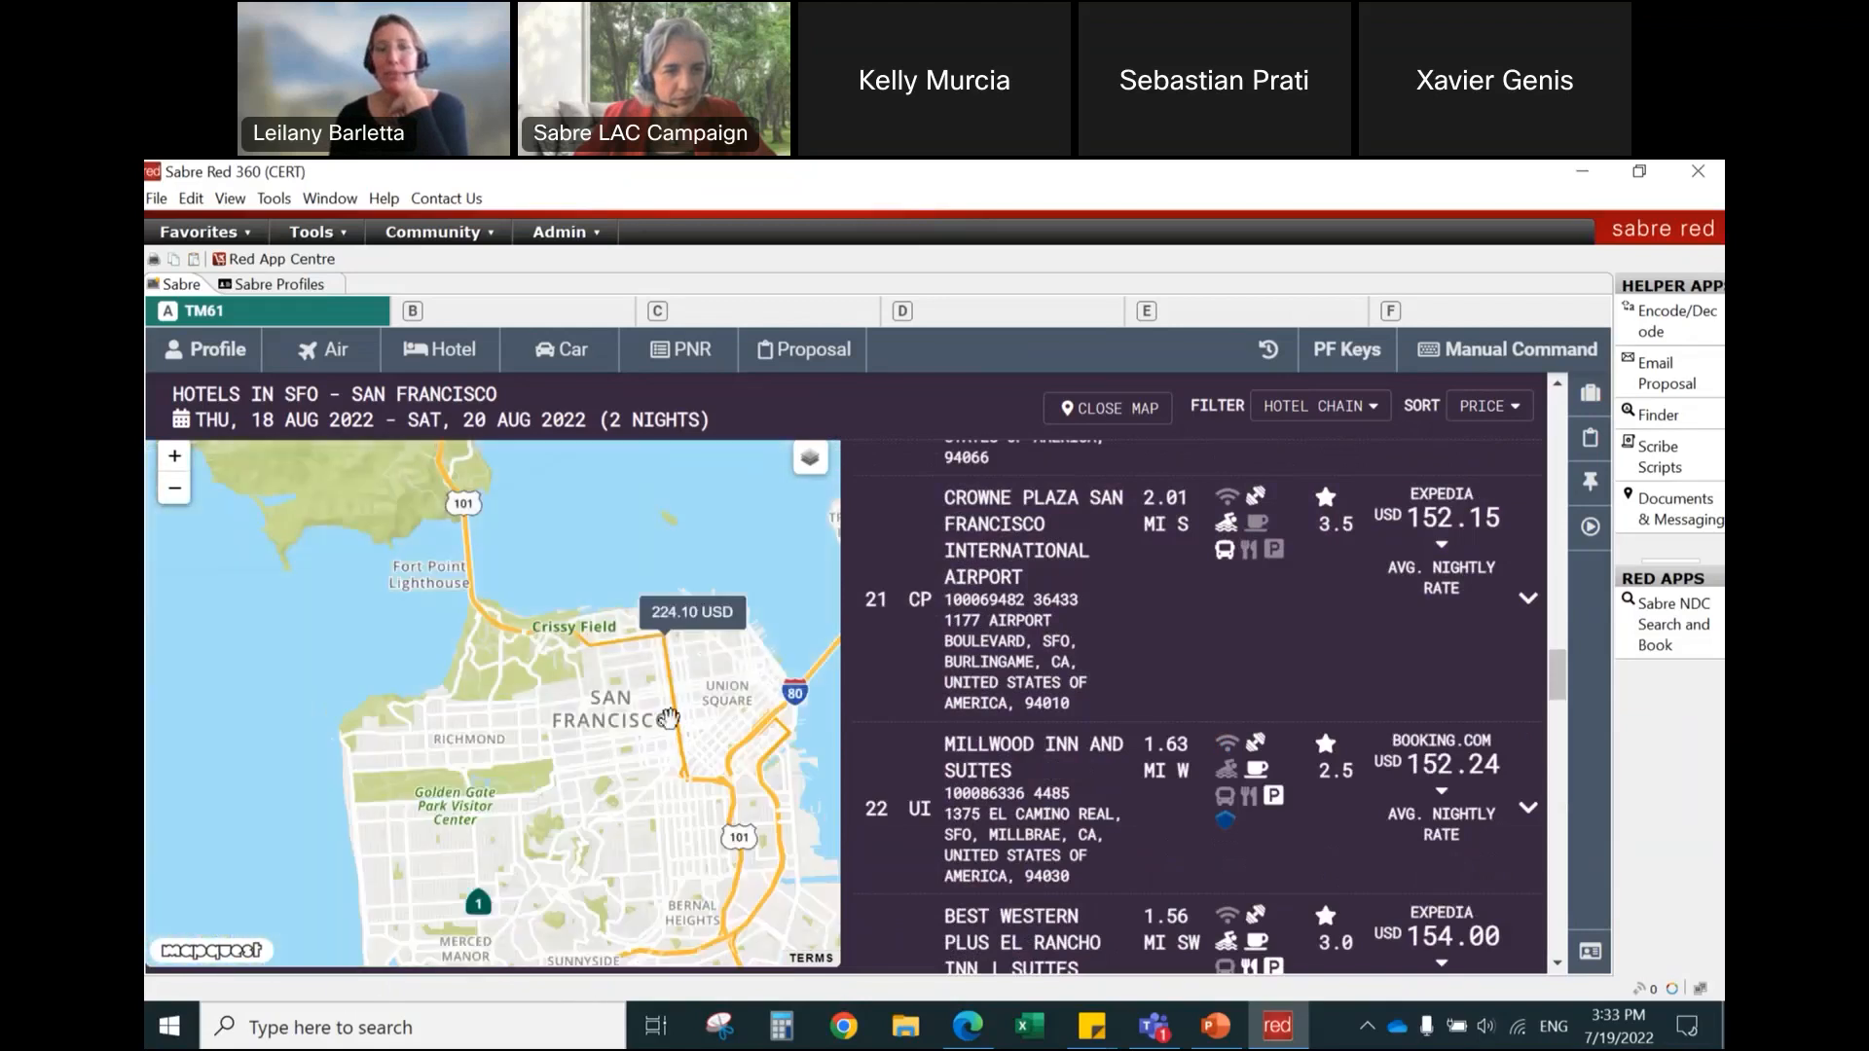
click(686, 620)
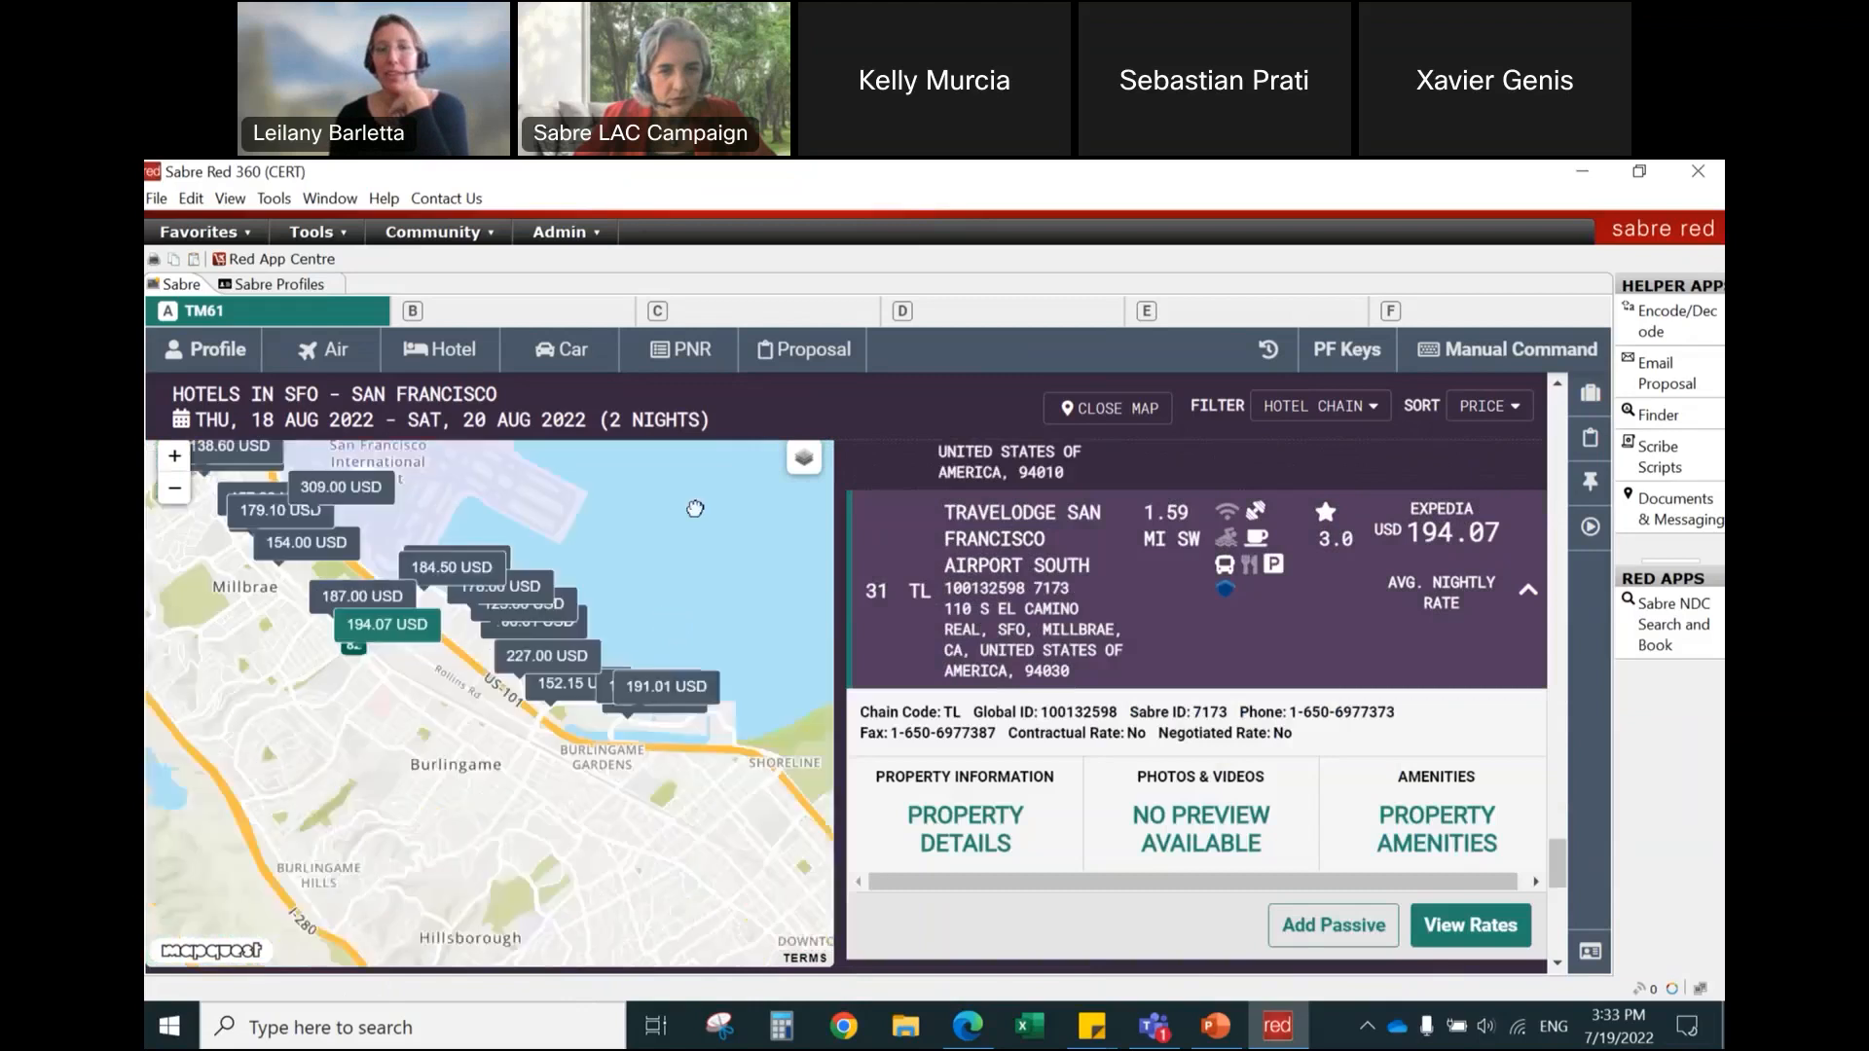
click(680, 645)
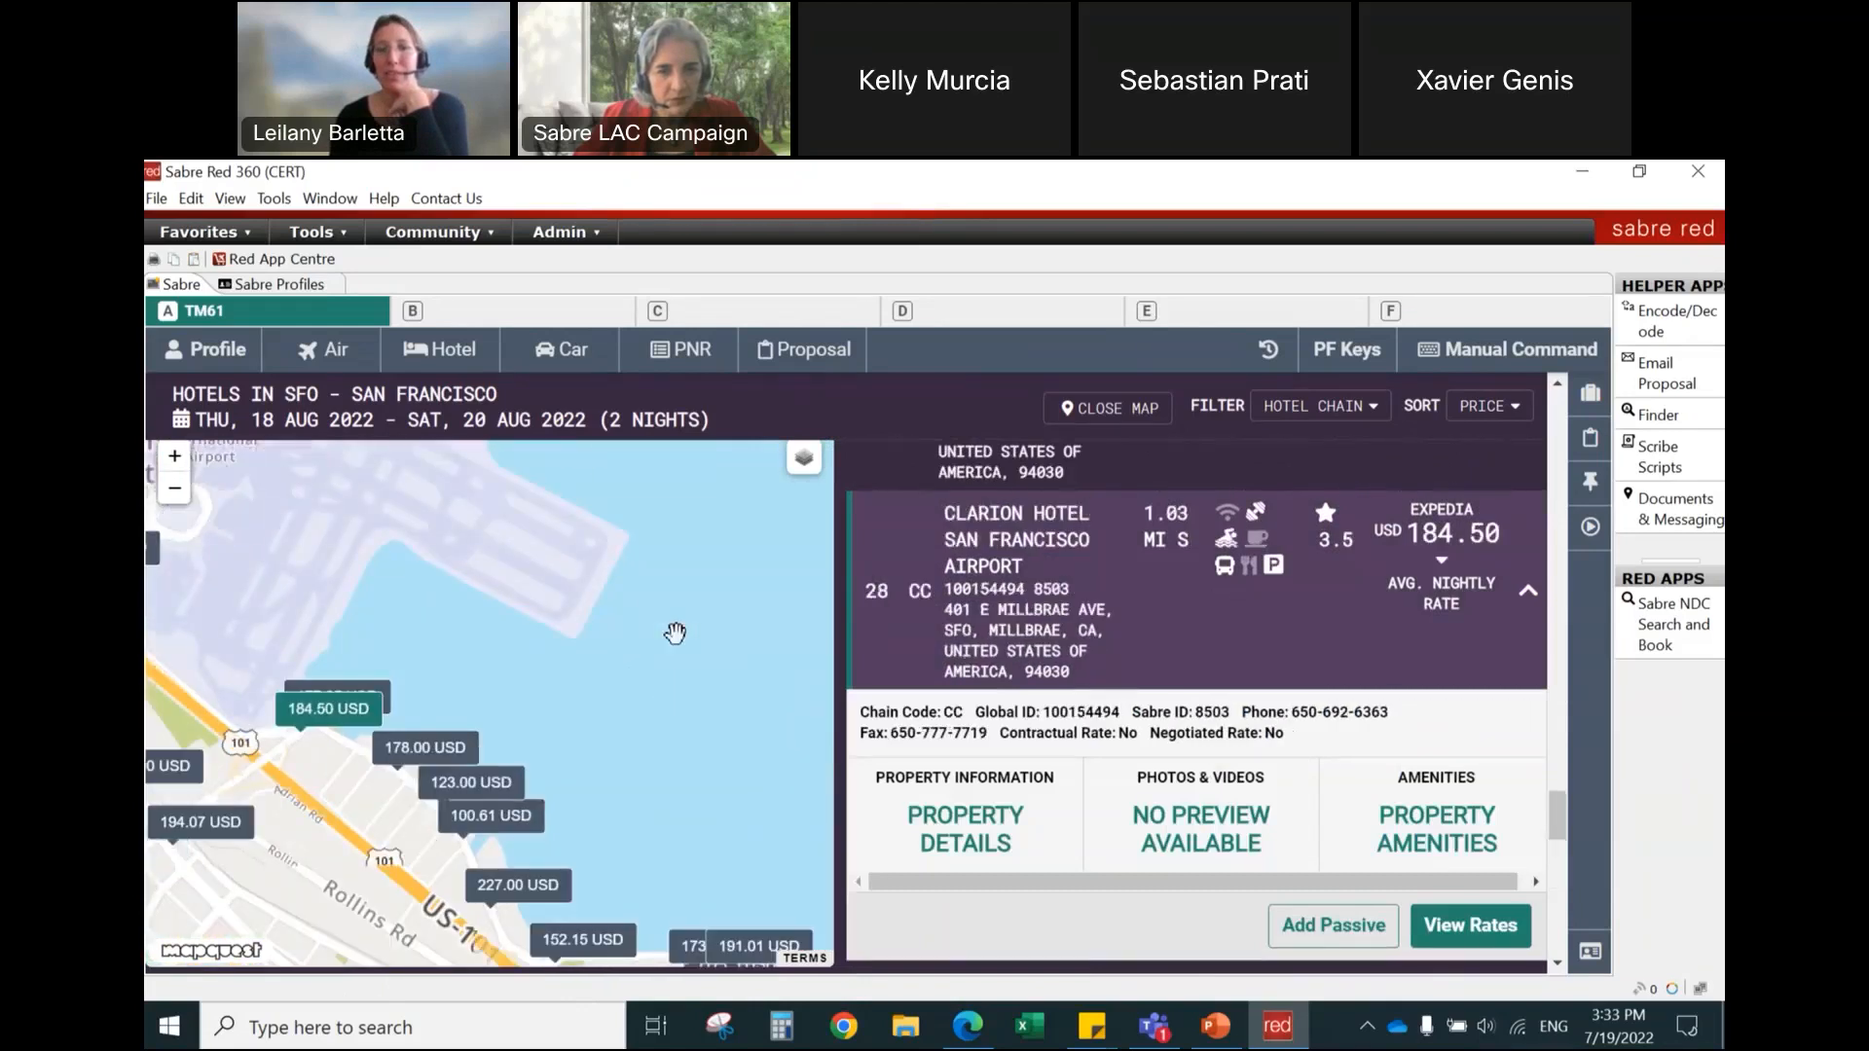
click(529, 815)
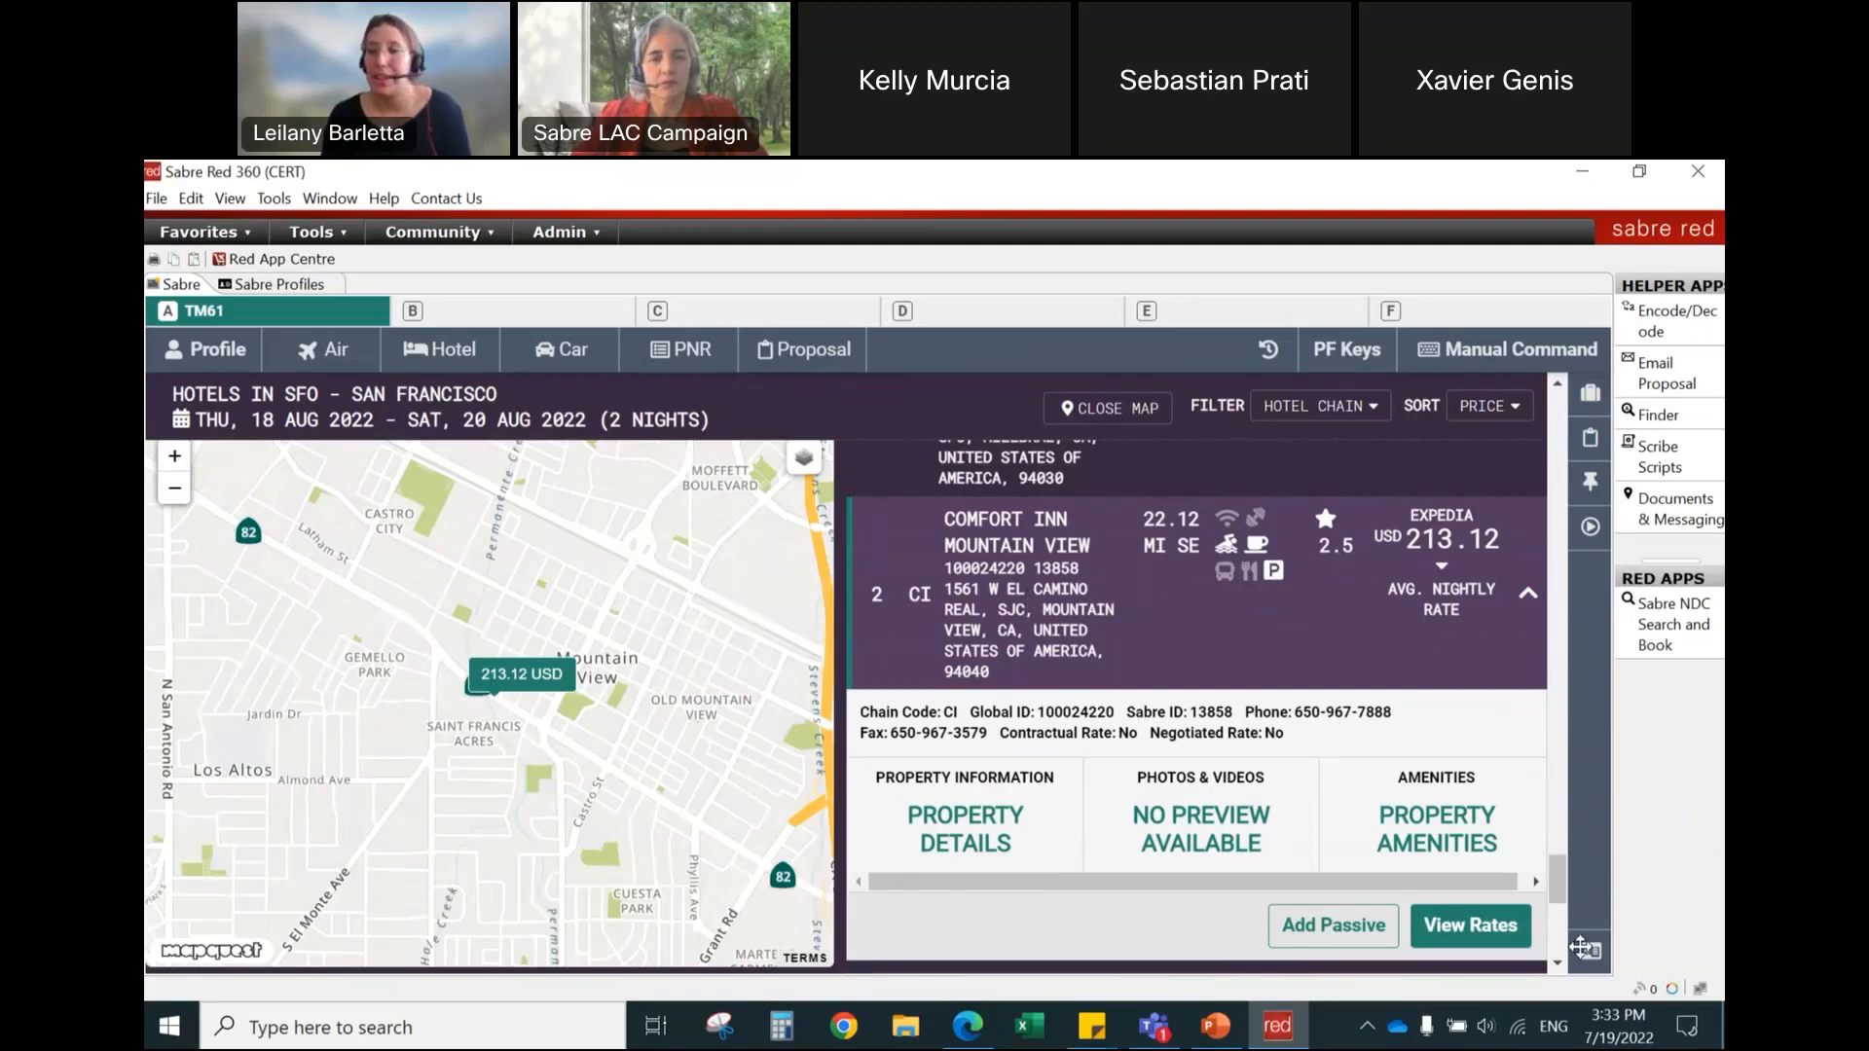
Step: Collapse the Comfort Inn Mountain View details and close the map to browse the hotels in the full-width list
mouse_move(1568, 876)
mouse_down()
mouse_move(1569, 740)
mouse_move(1585, 878)
mouse_up()
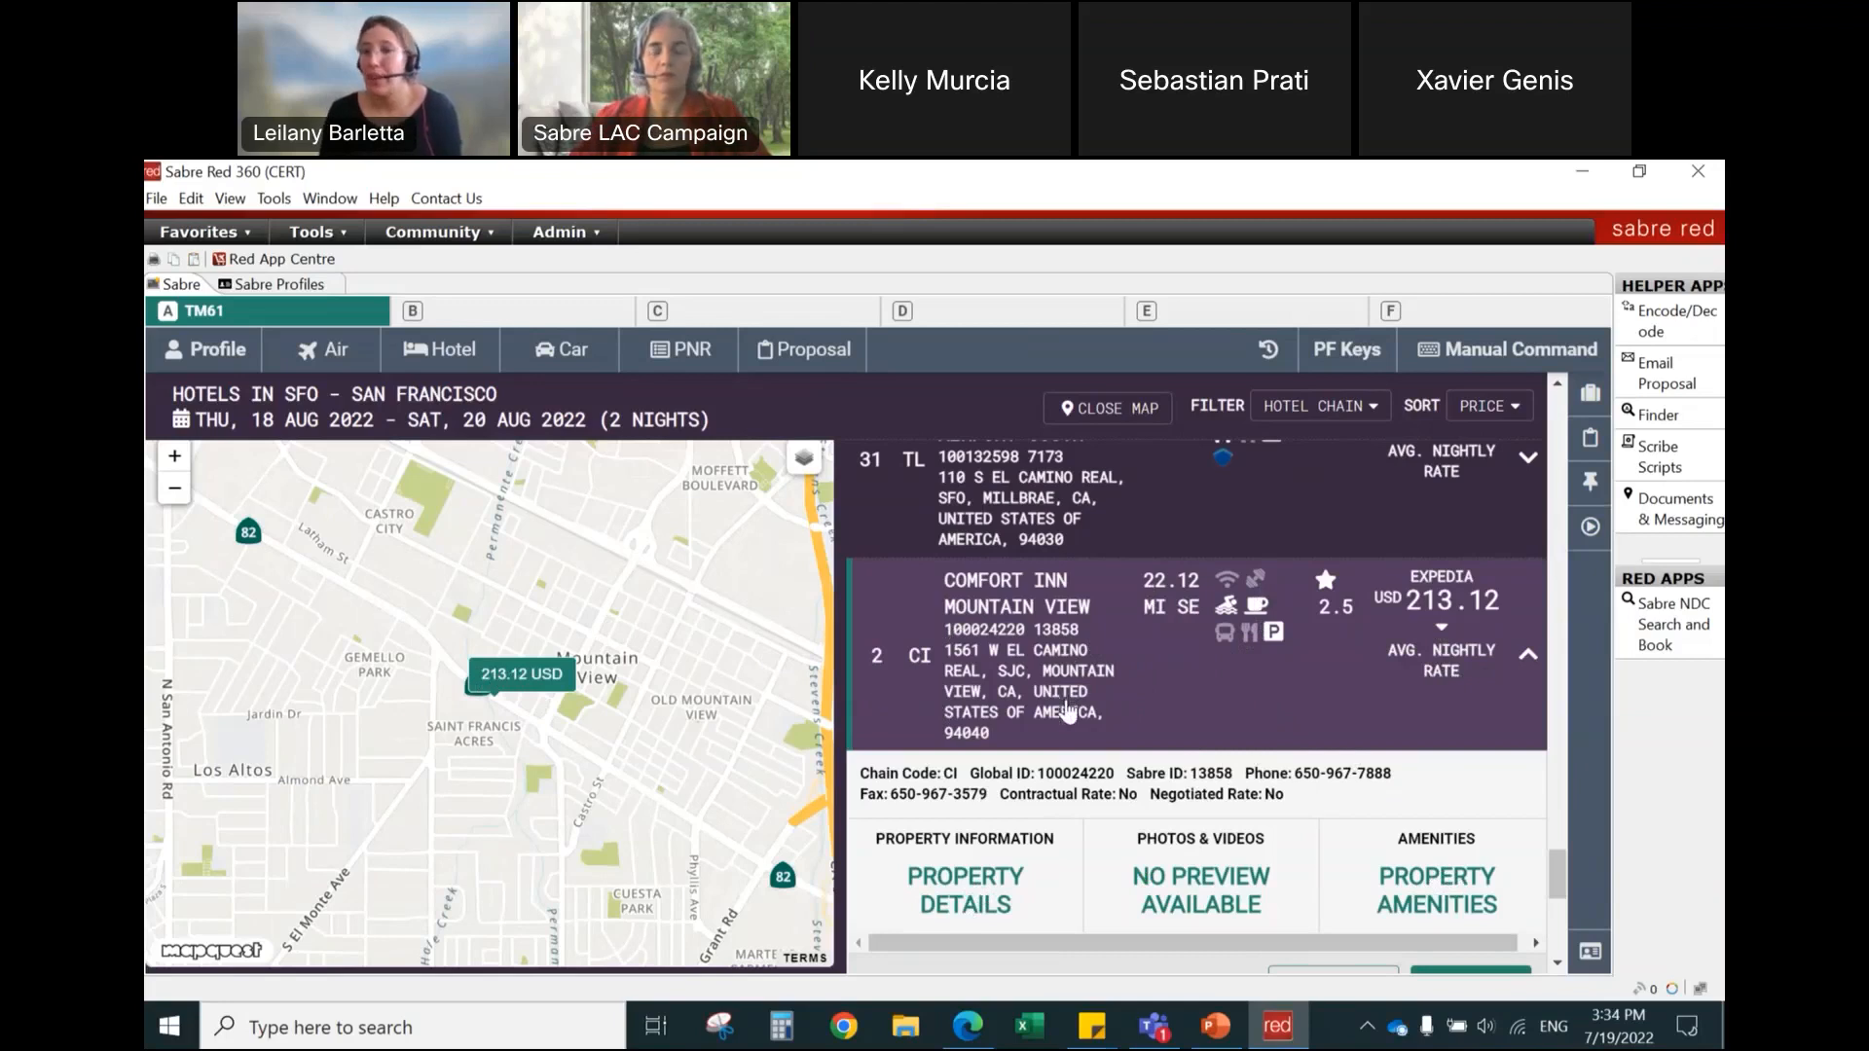
scroll(1068, 714, down, 2)
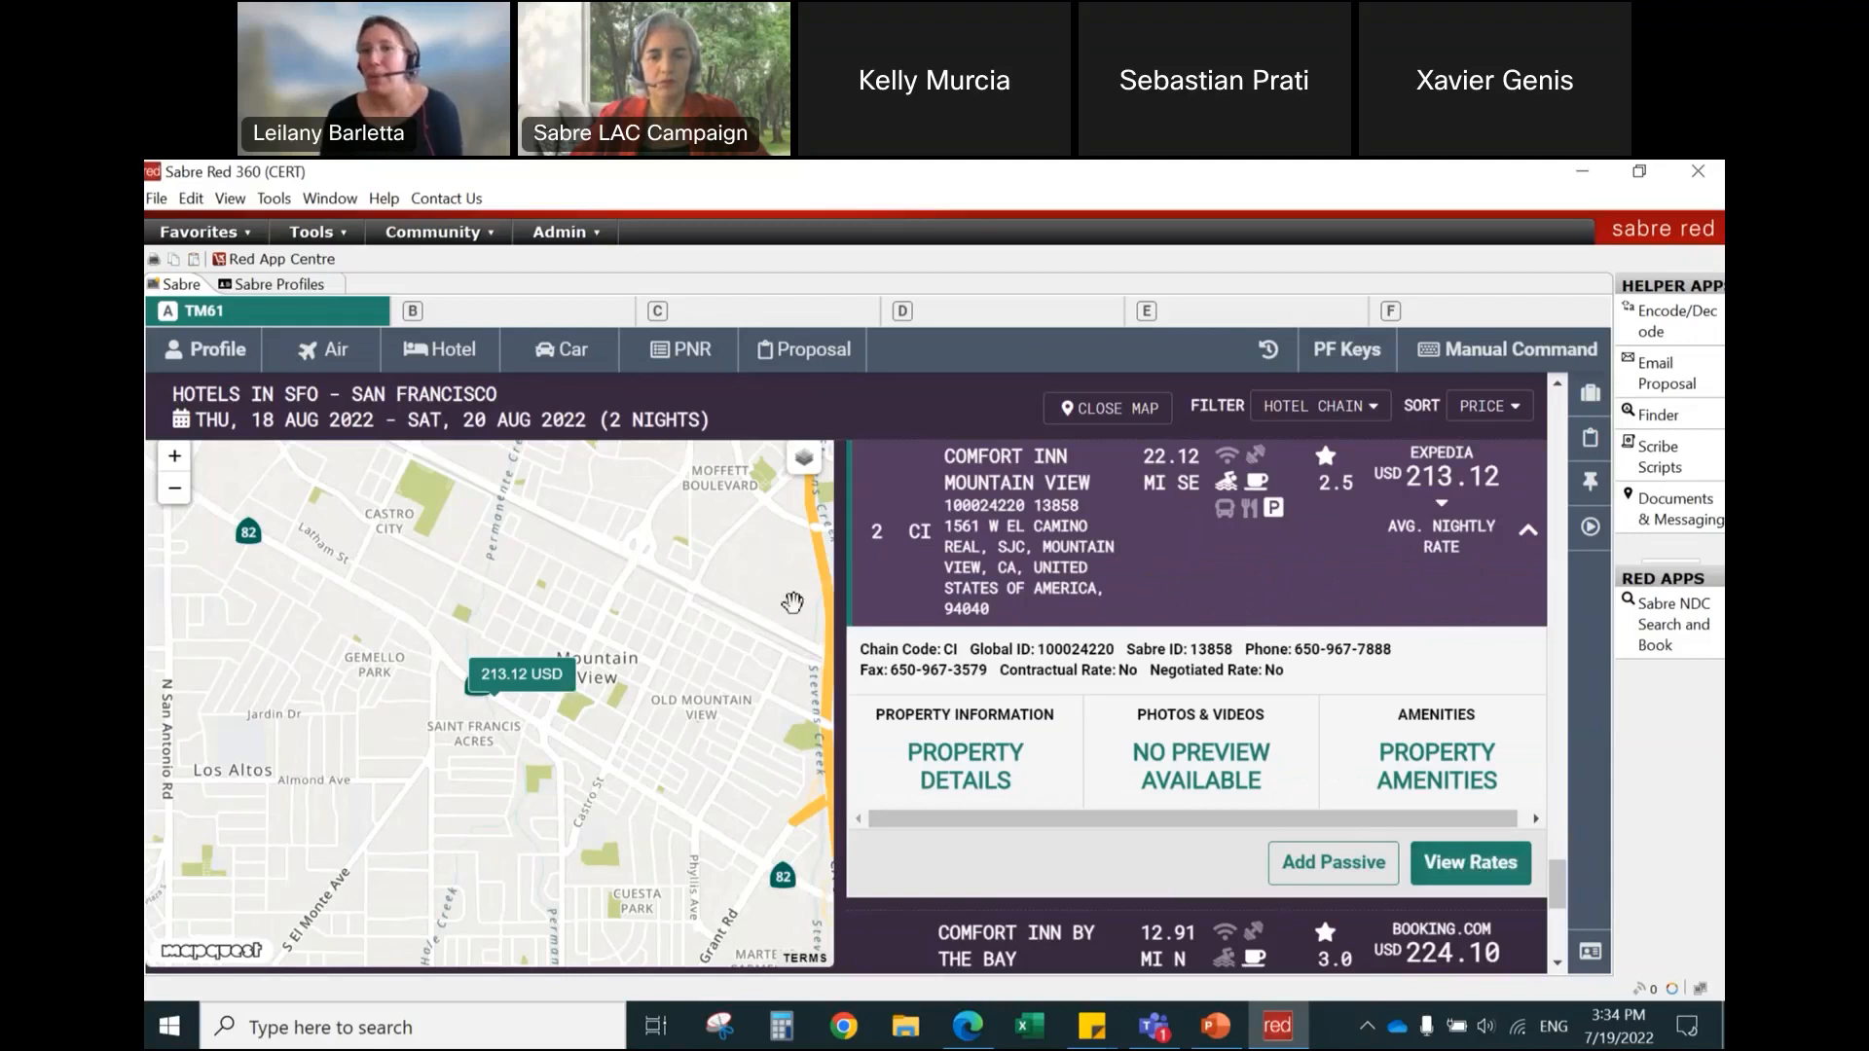
click(870, 591)
scroll(858, 718, up, 4)
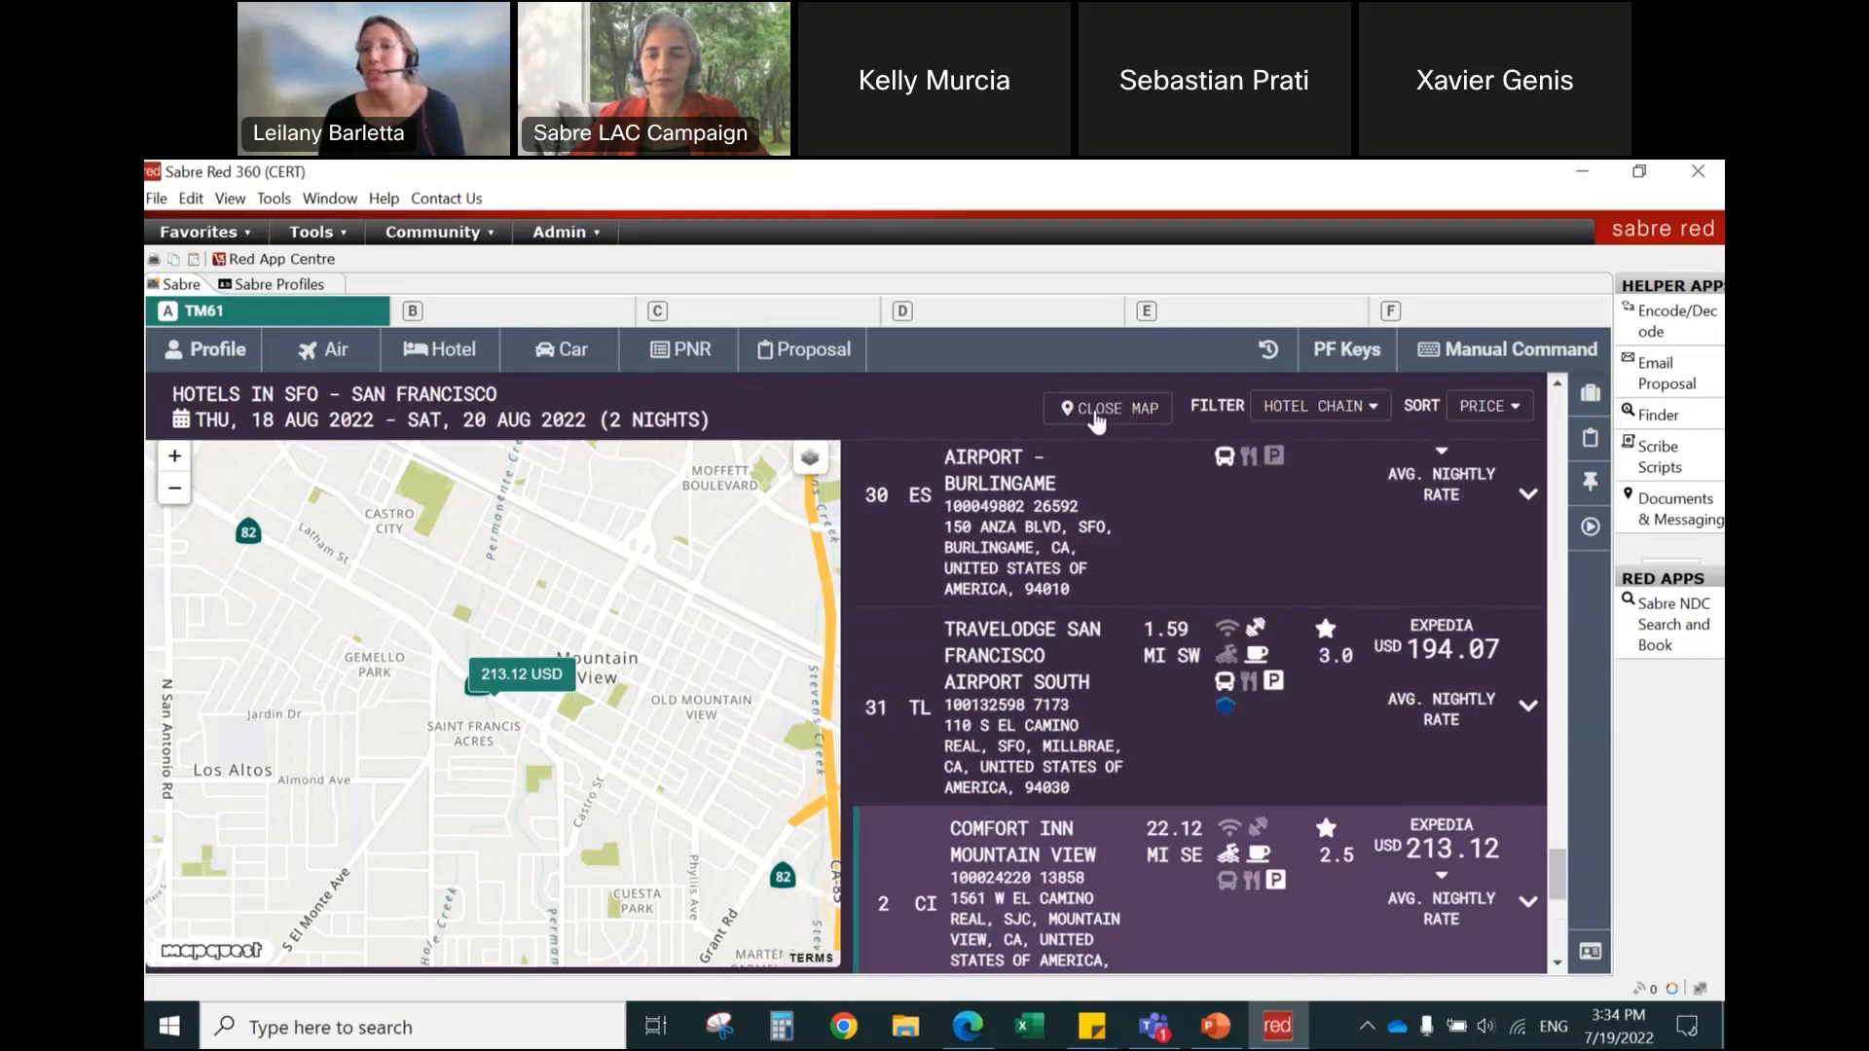
click(1141, 417)
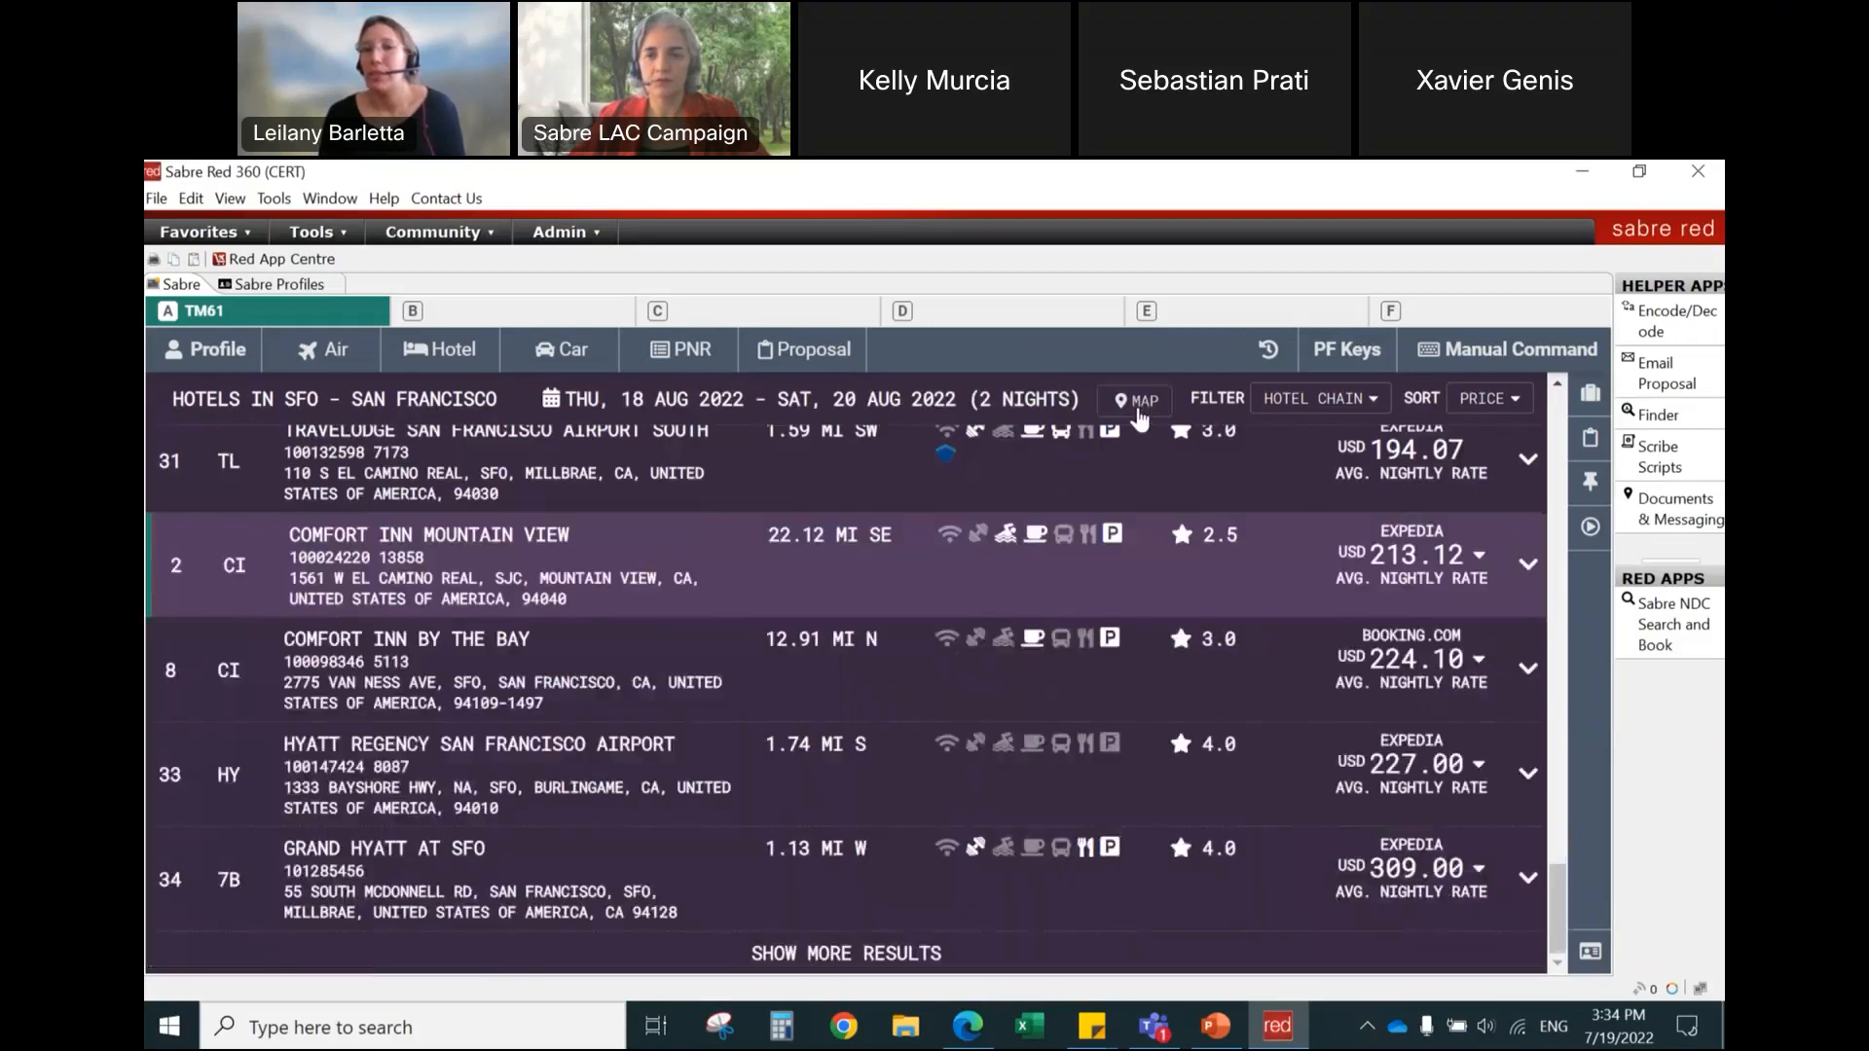
scroll(907, 665, up, 10)
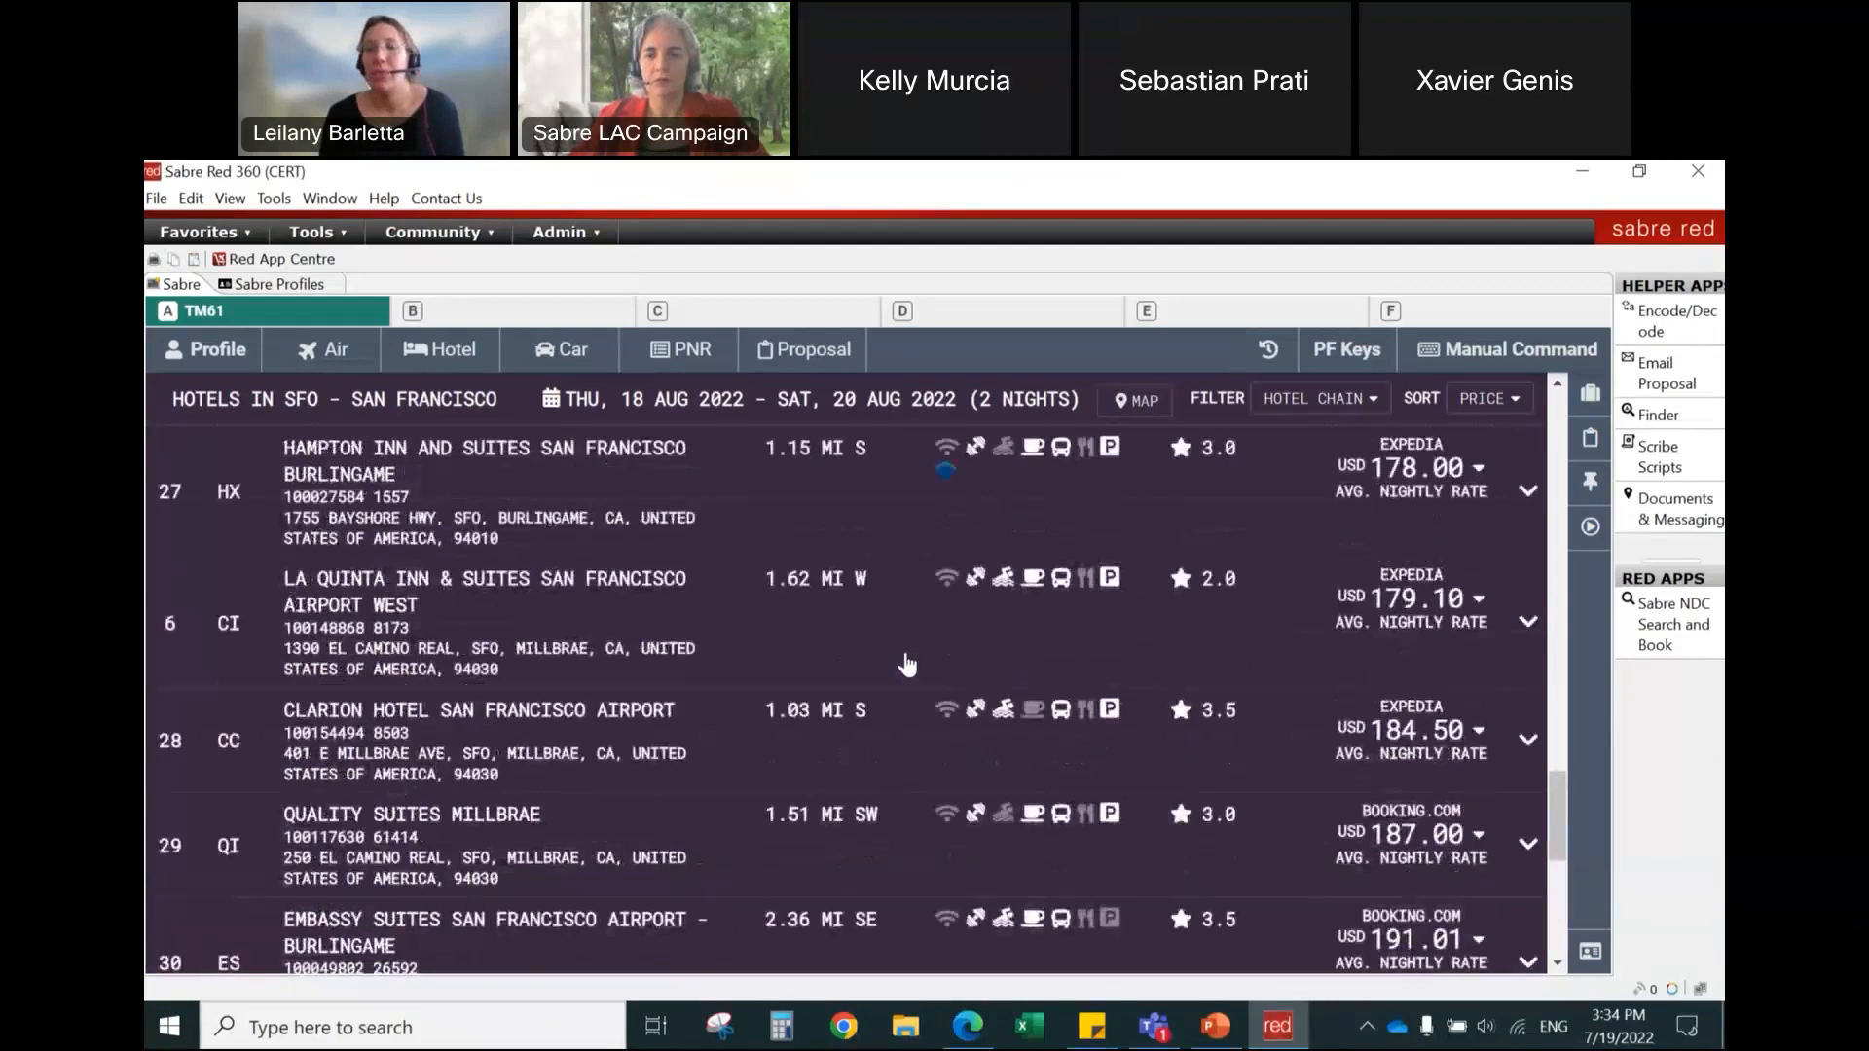
scroll(907, 665, up, 5)
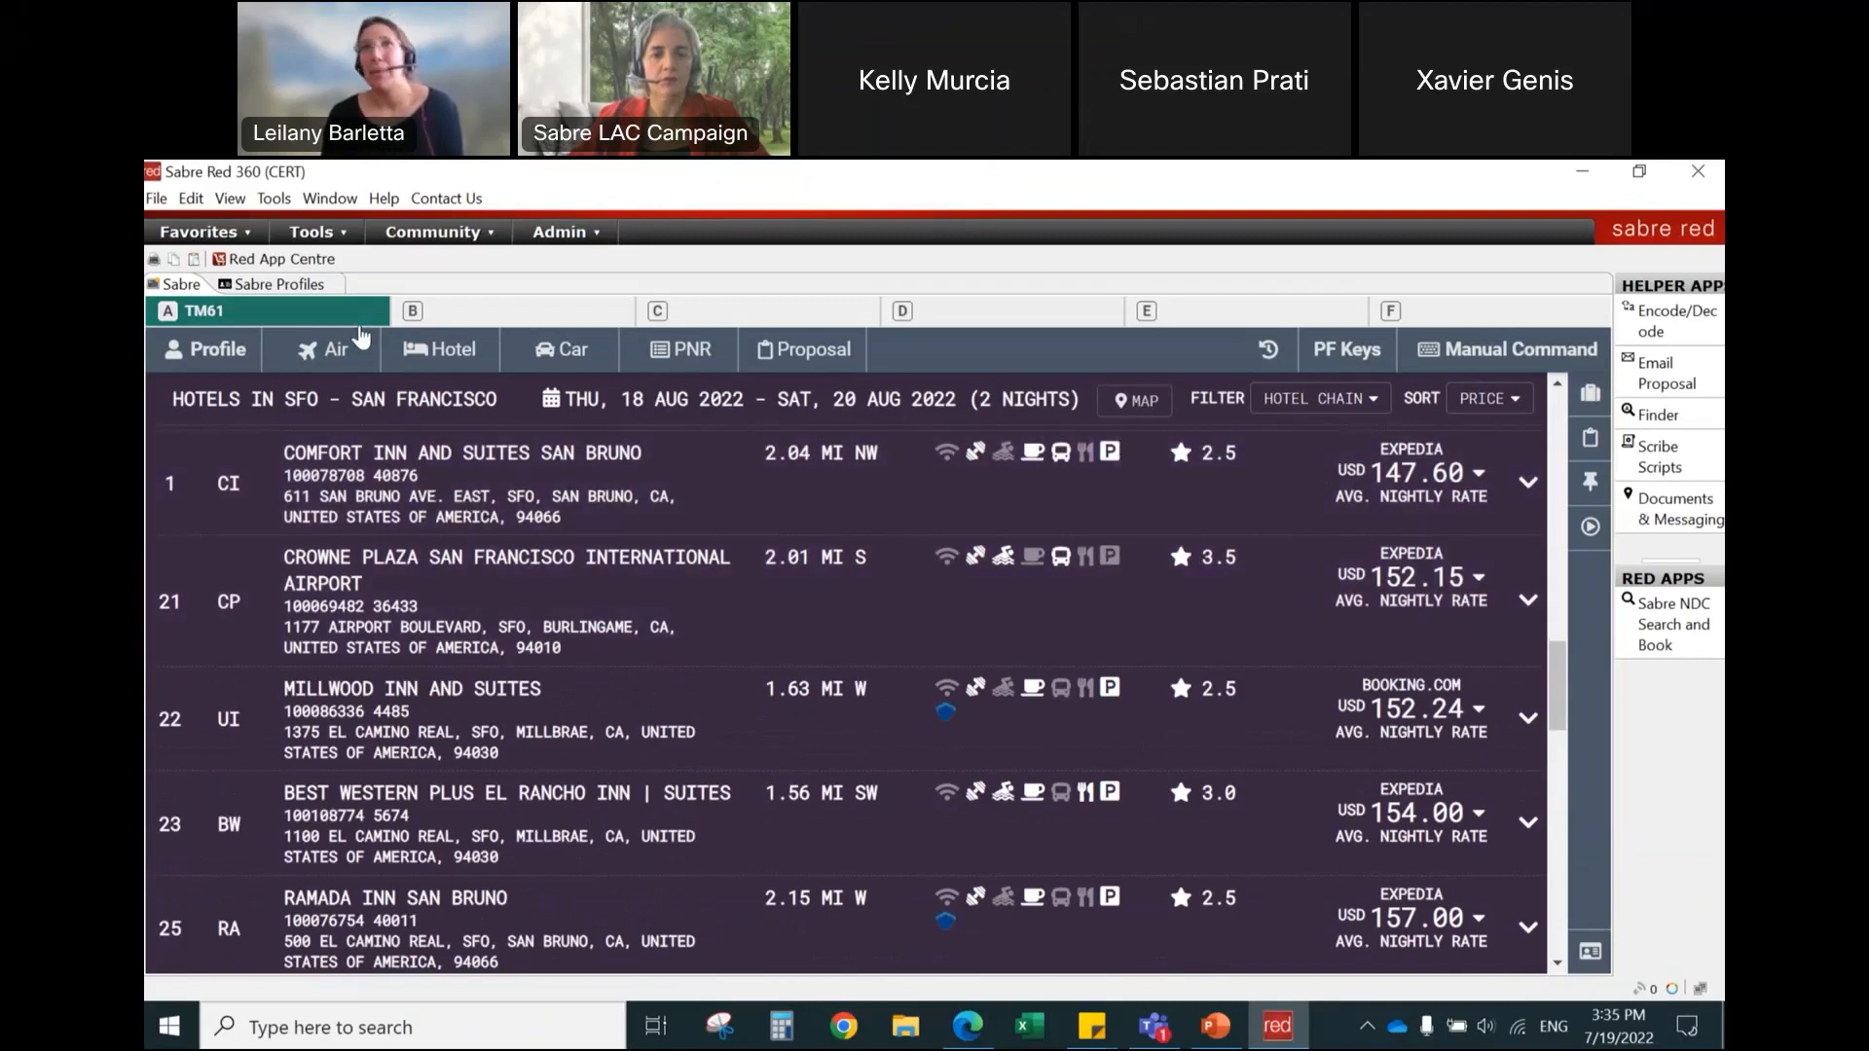
Step: Set the Sabre System response styling to Graphical Style in the options
click(273, 200)
click(312, 369)
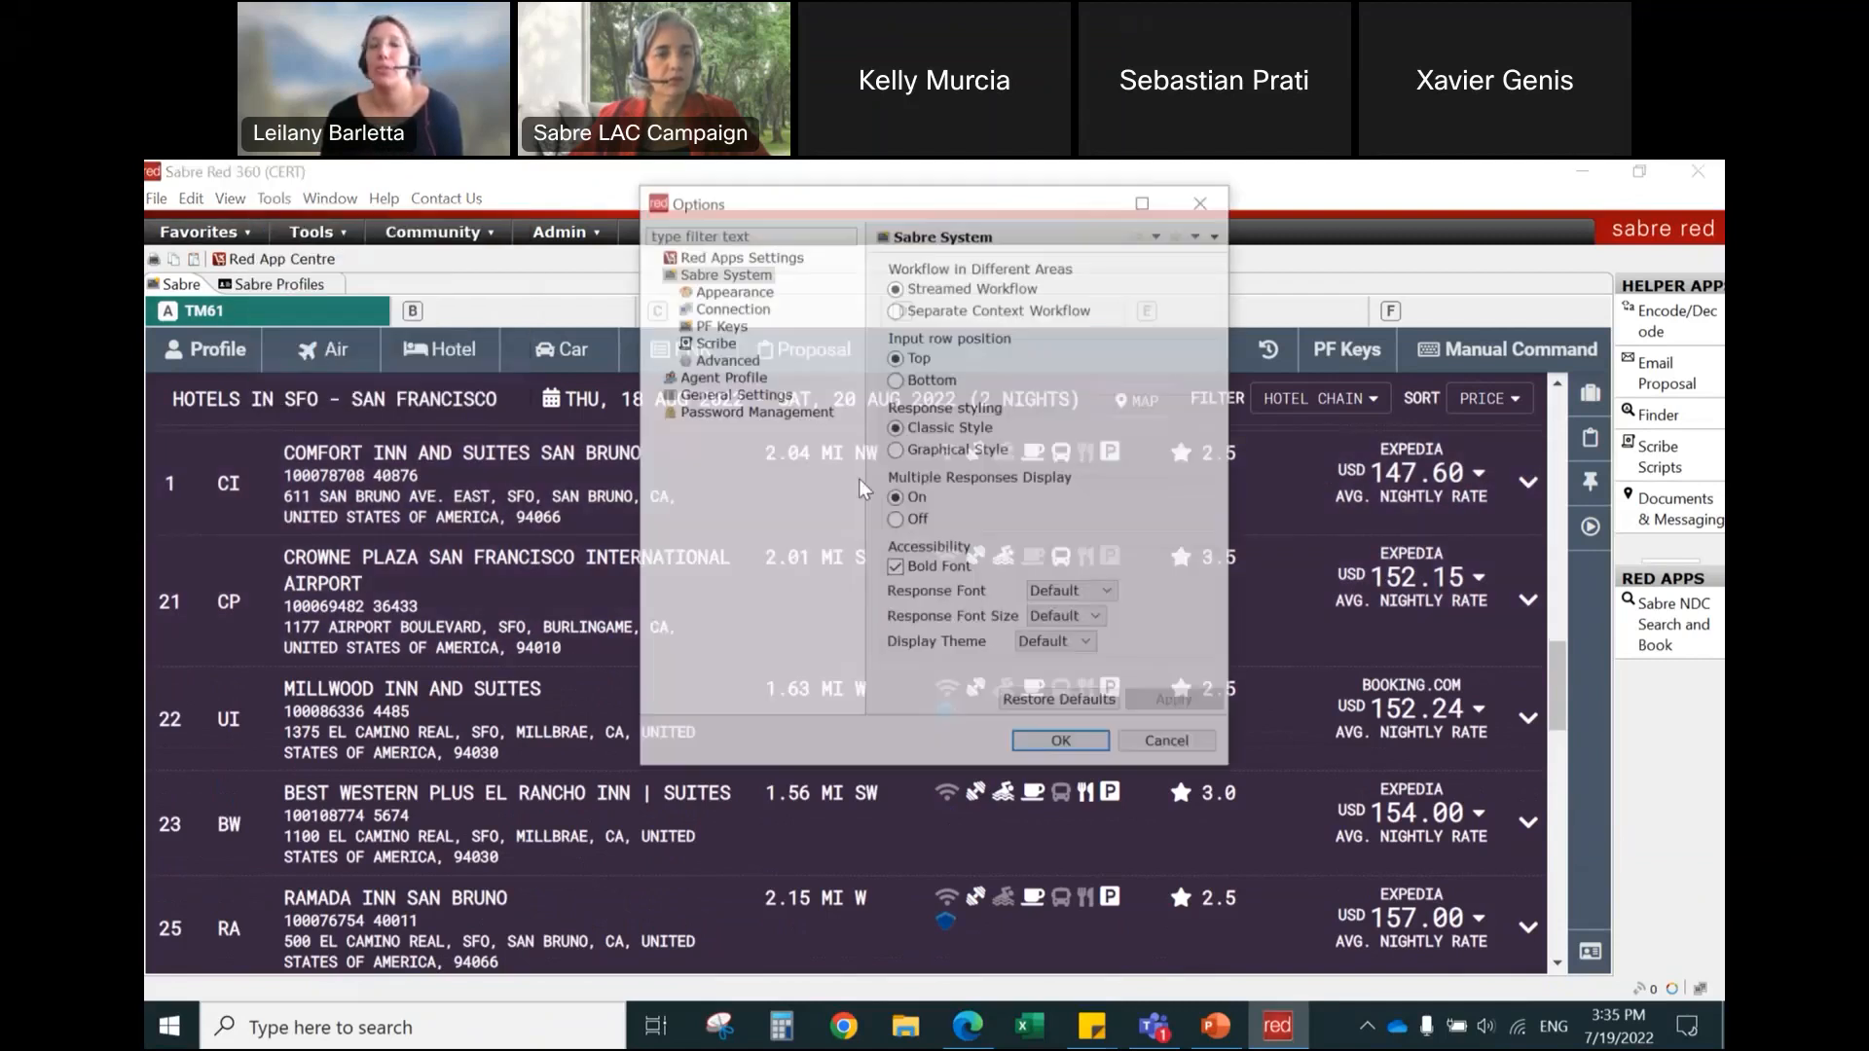
click(910, 450)
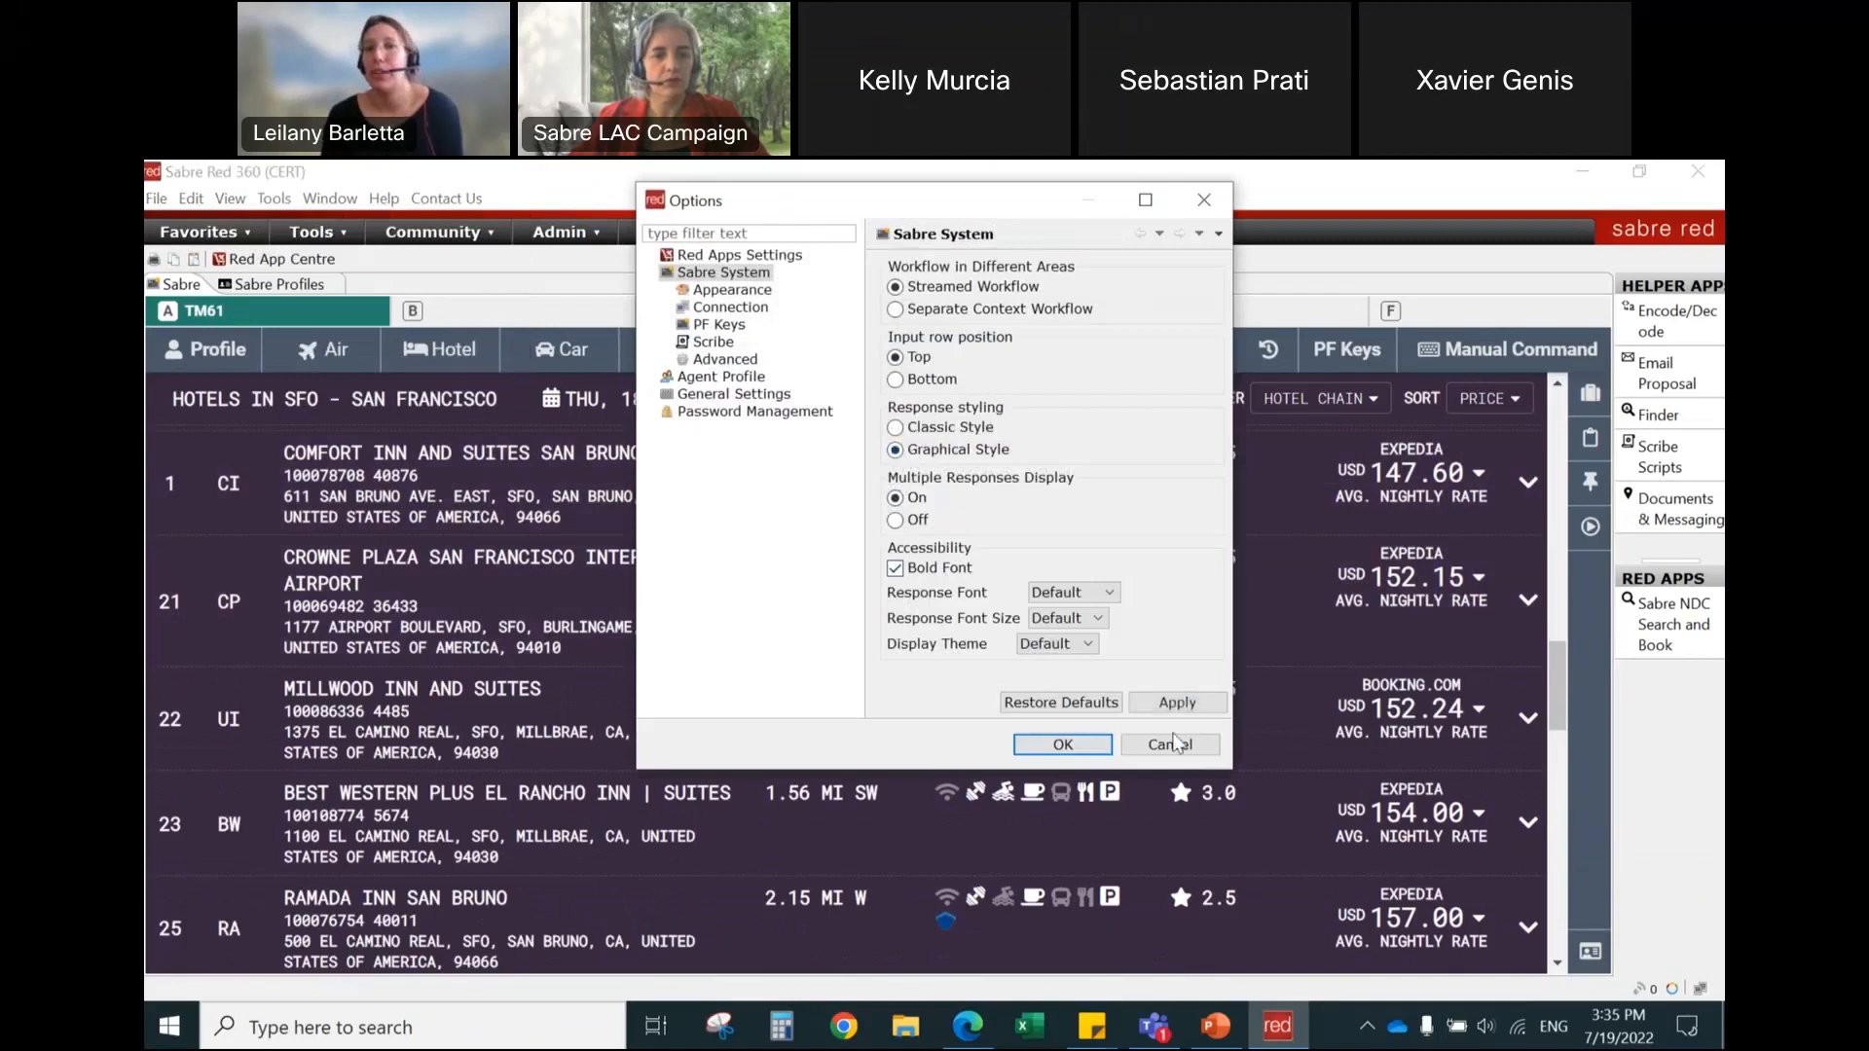
click(1096, 739)
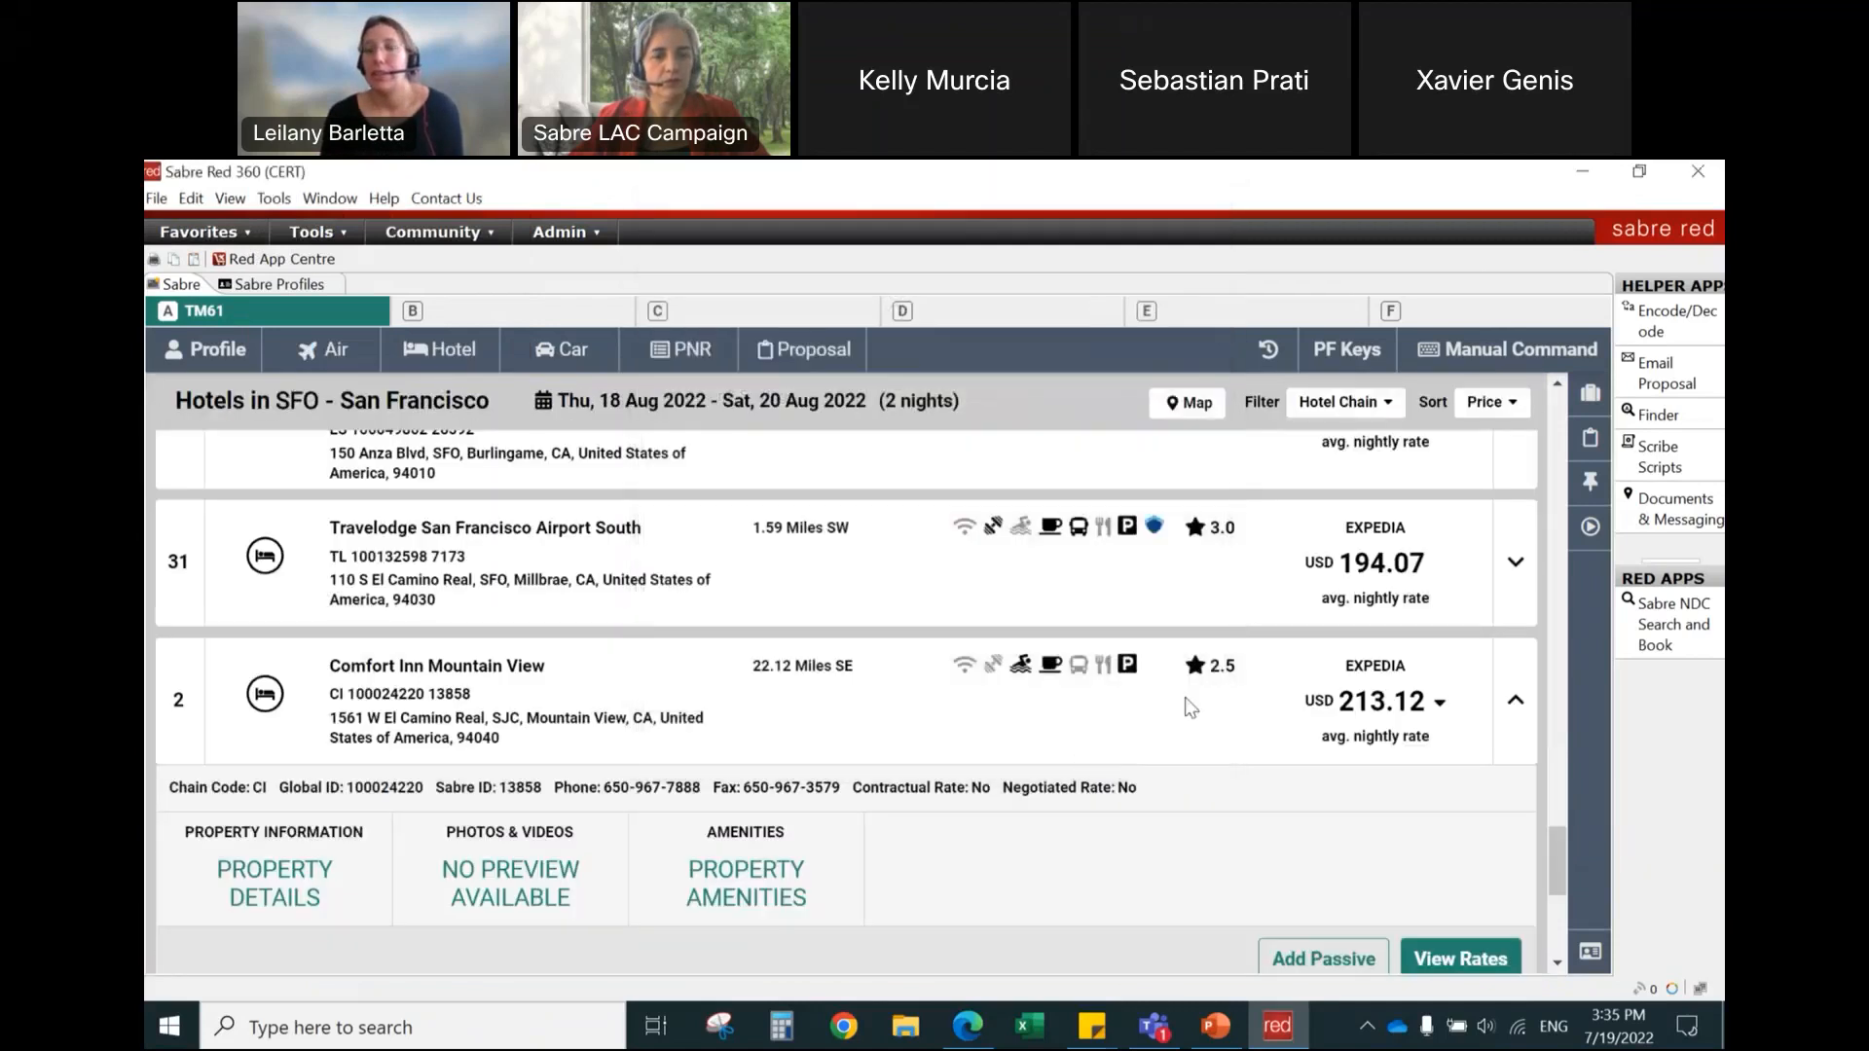
Step: Collapse Comfort Inn Mountain View, then reopen the map and show the details of the 224.10 USD hotel in San Francisco
click(1228, 692)
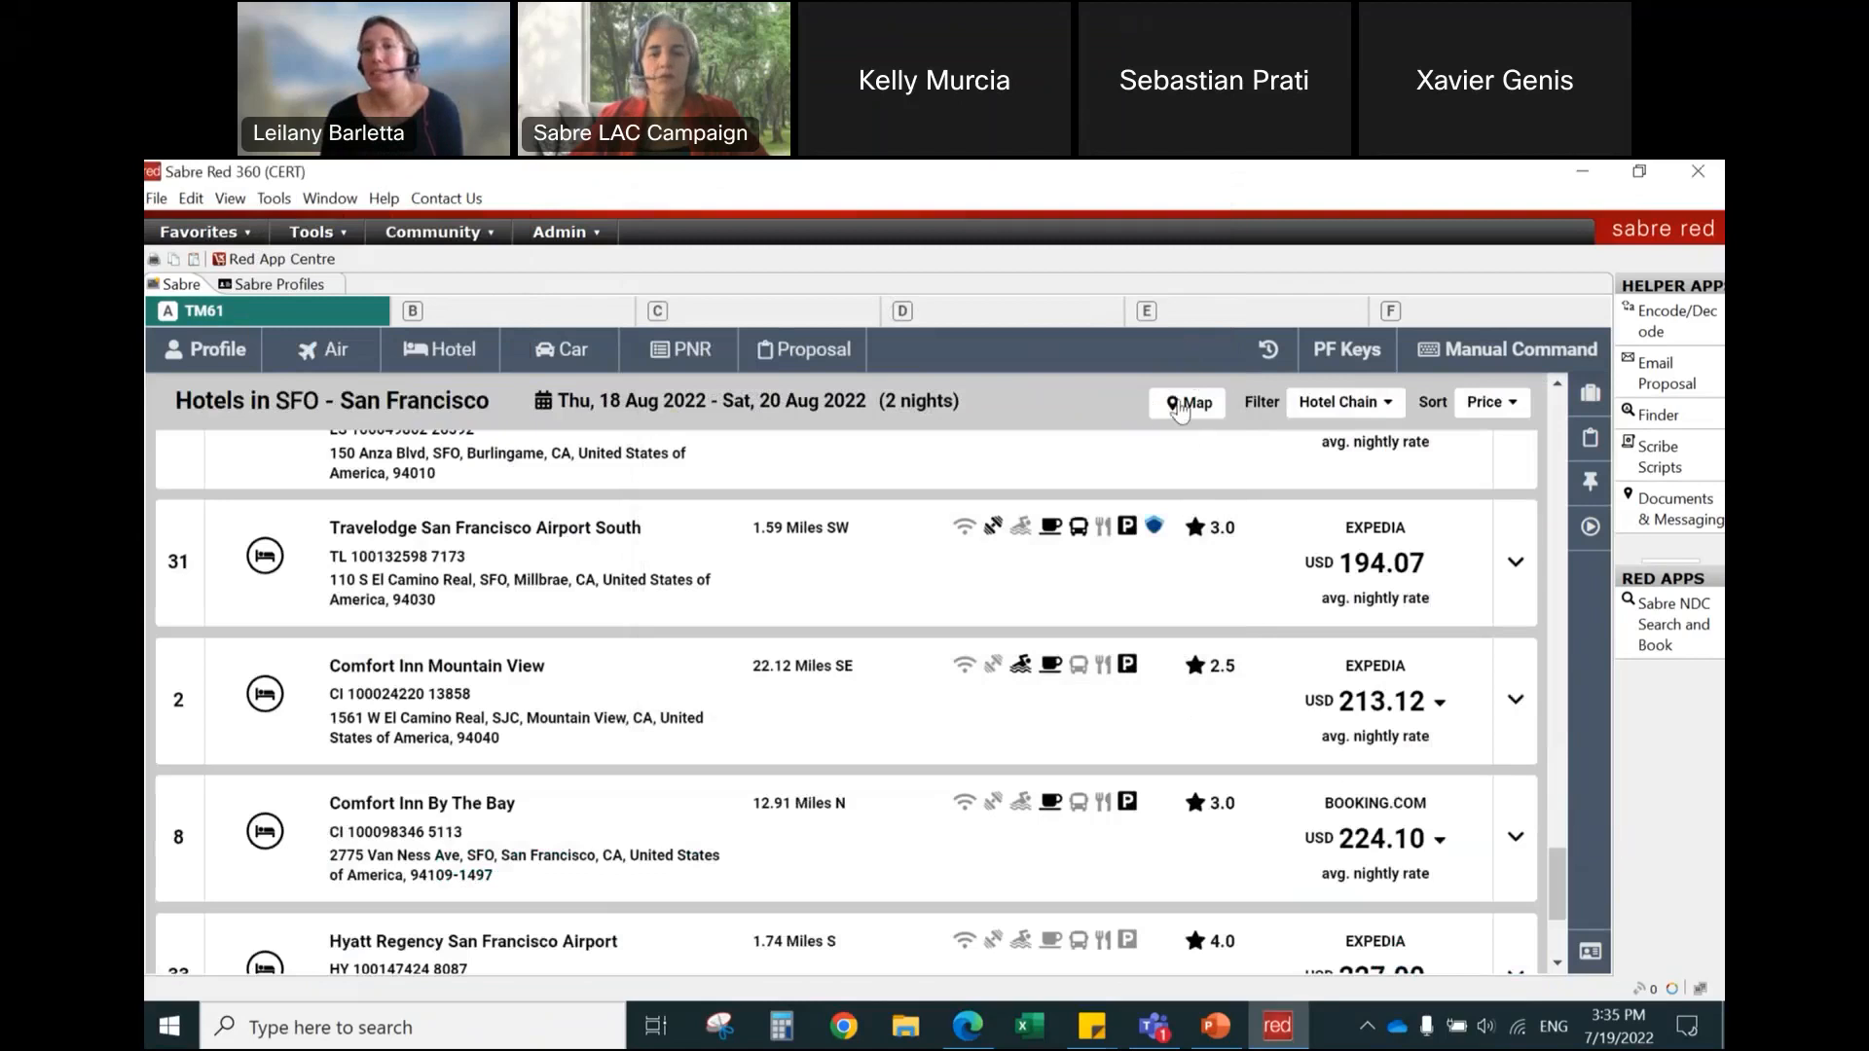
click(1180, 404)
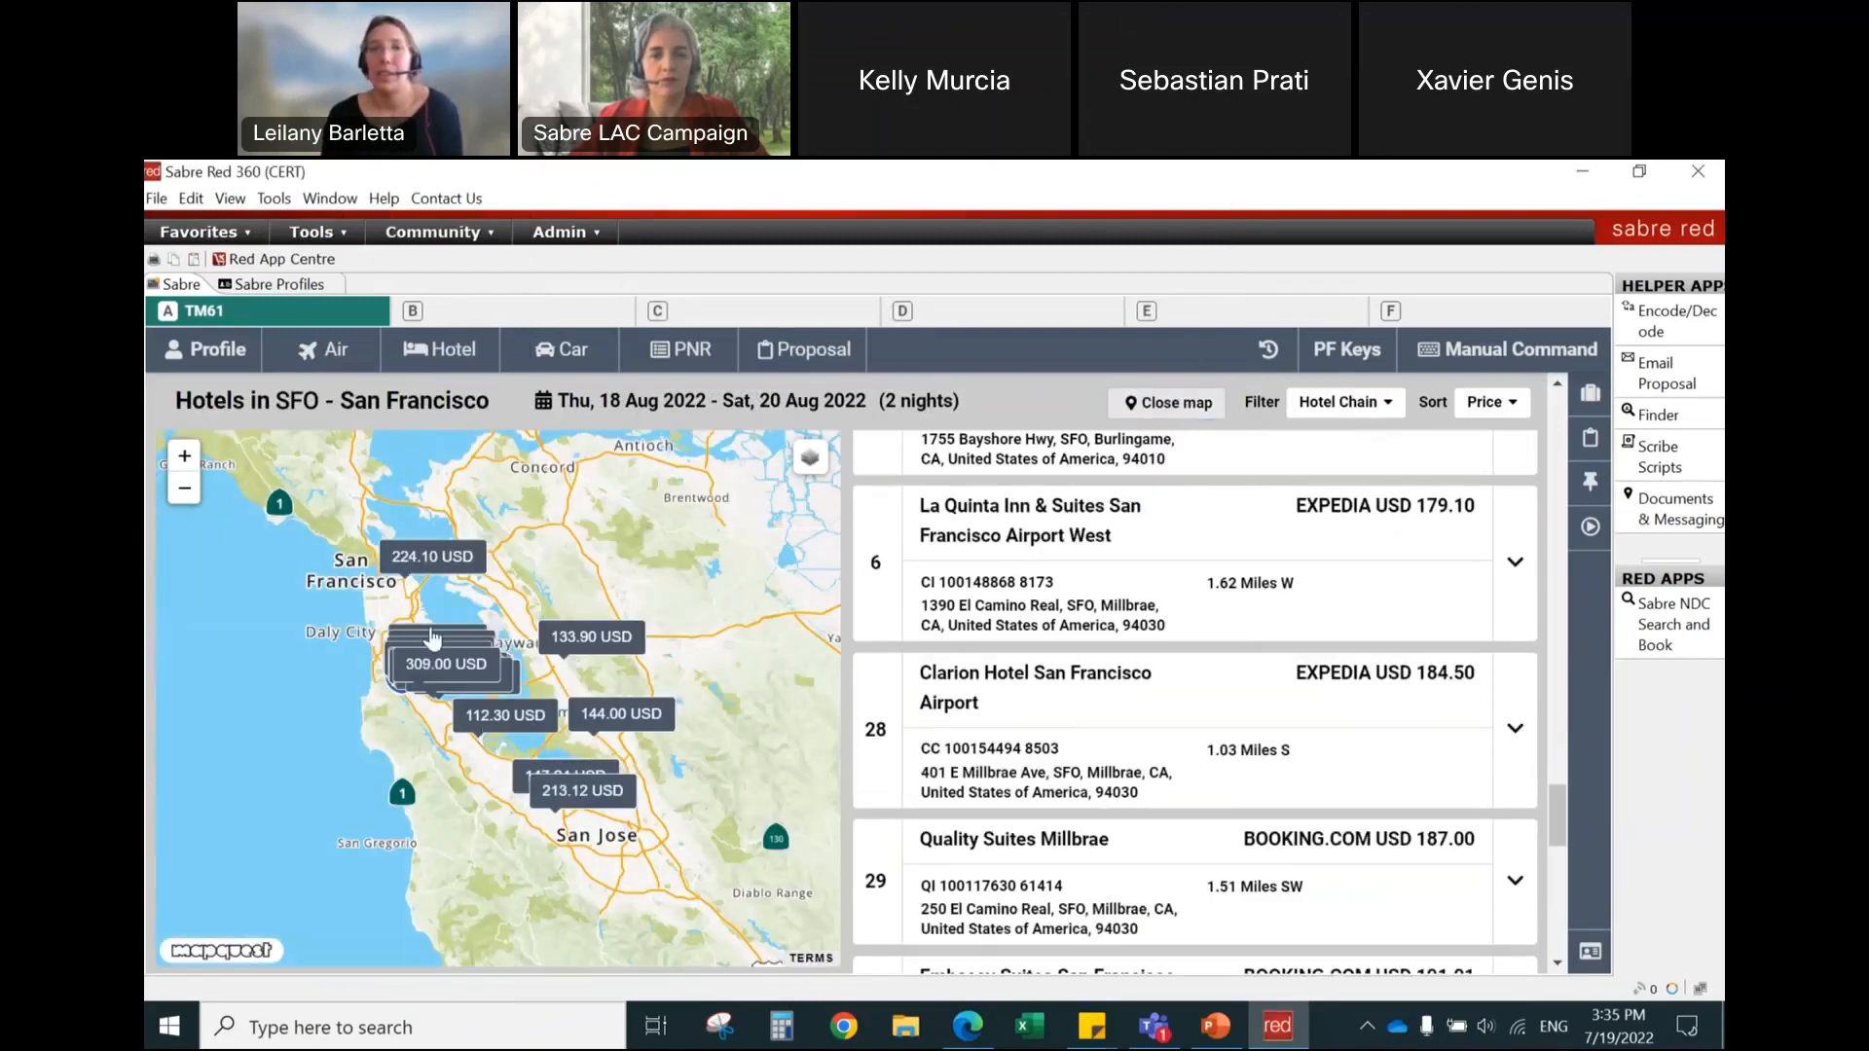
click(421, 559)
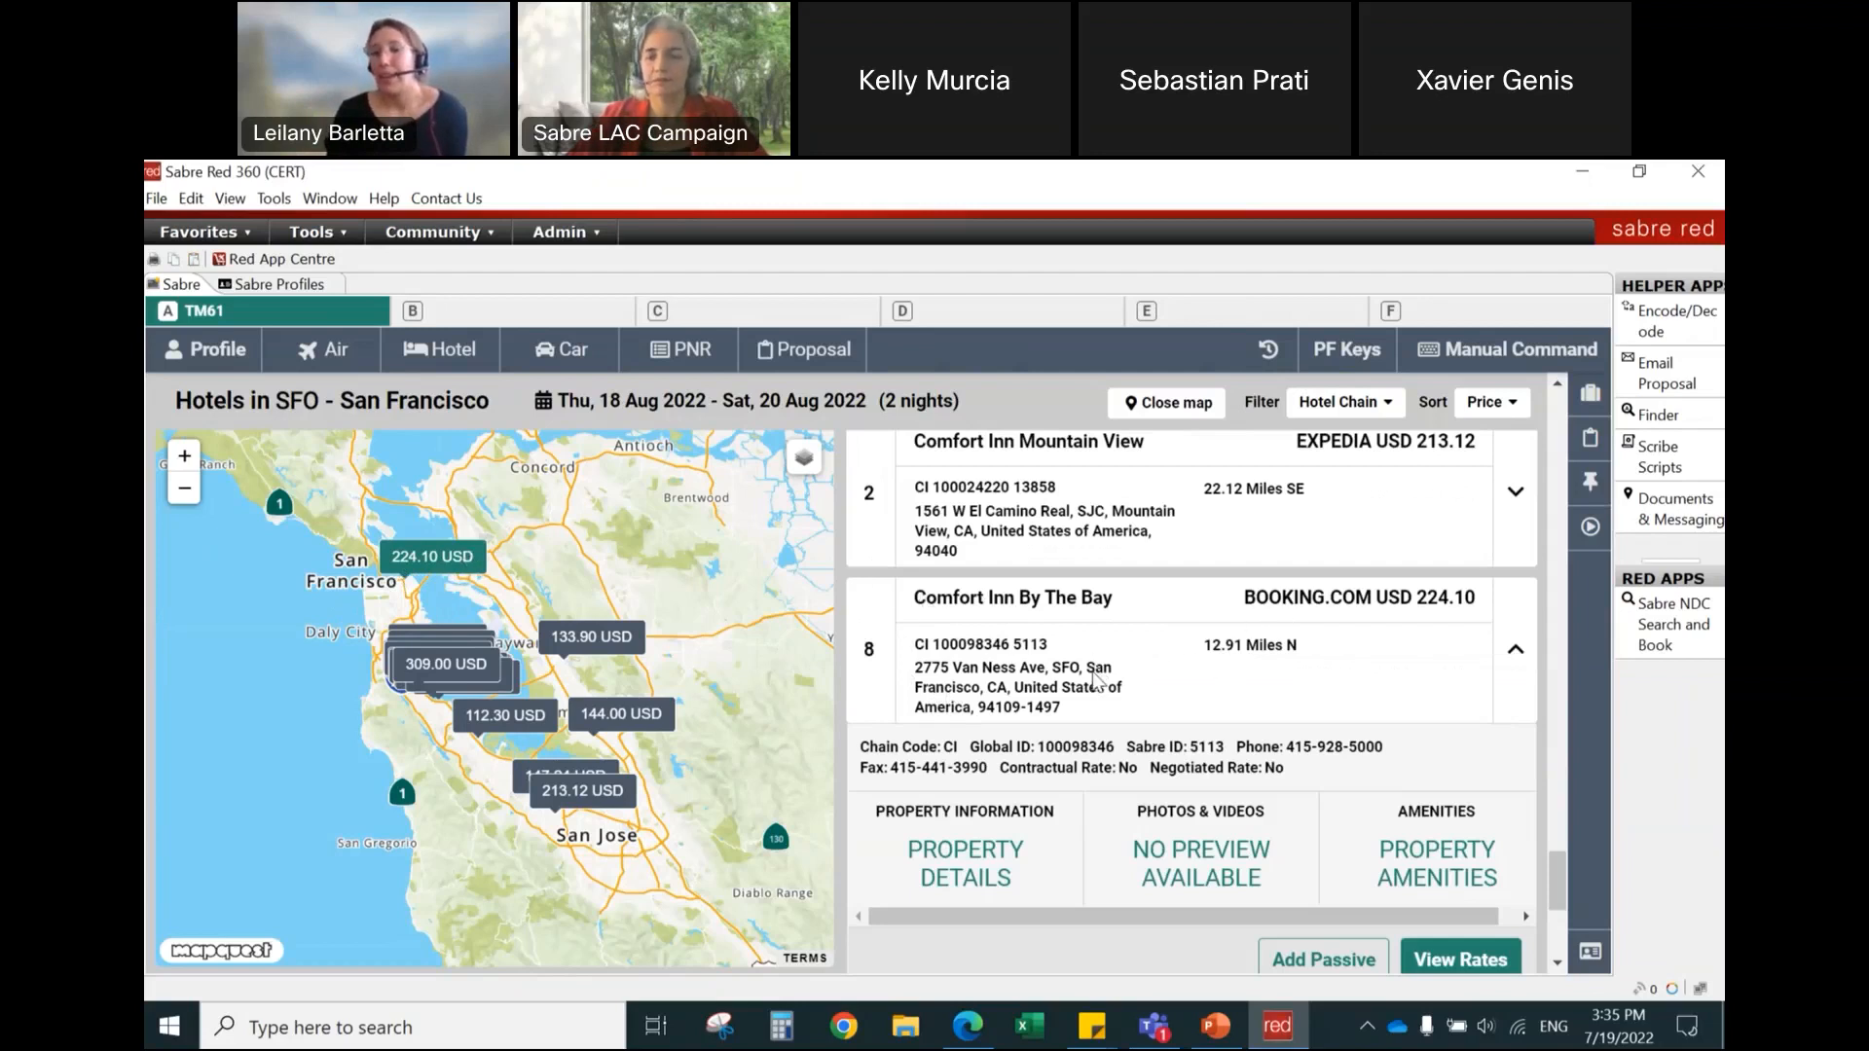
scroll(1095, 671, down, 1)
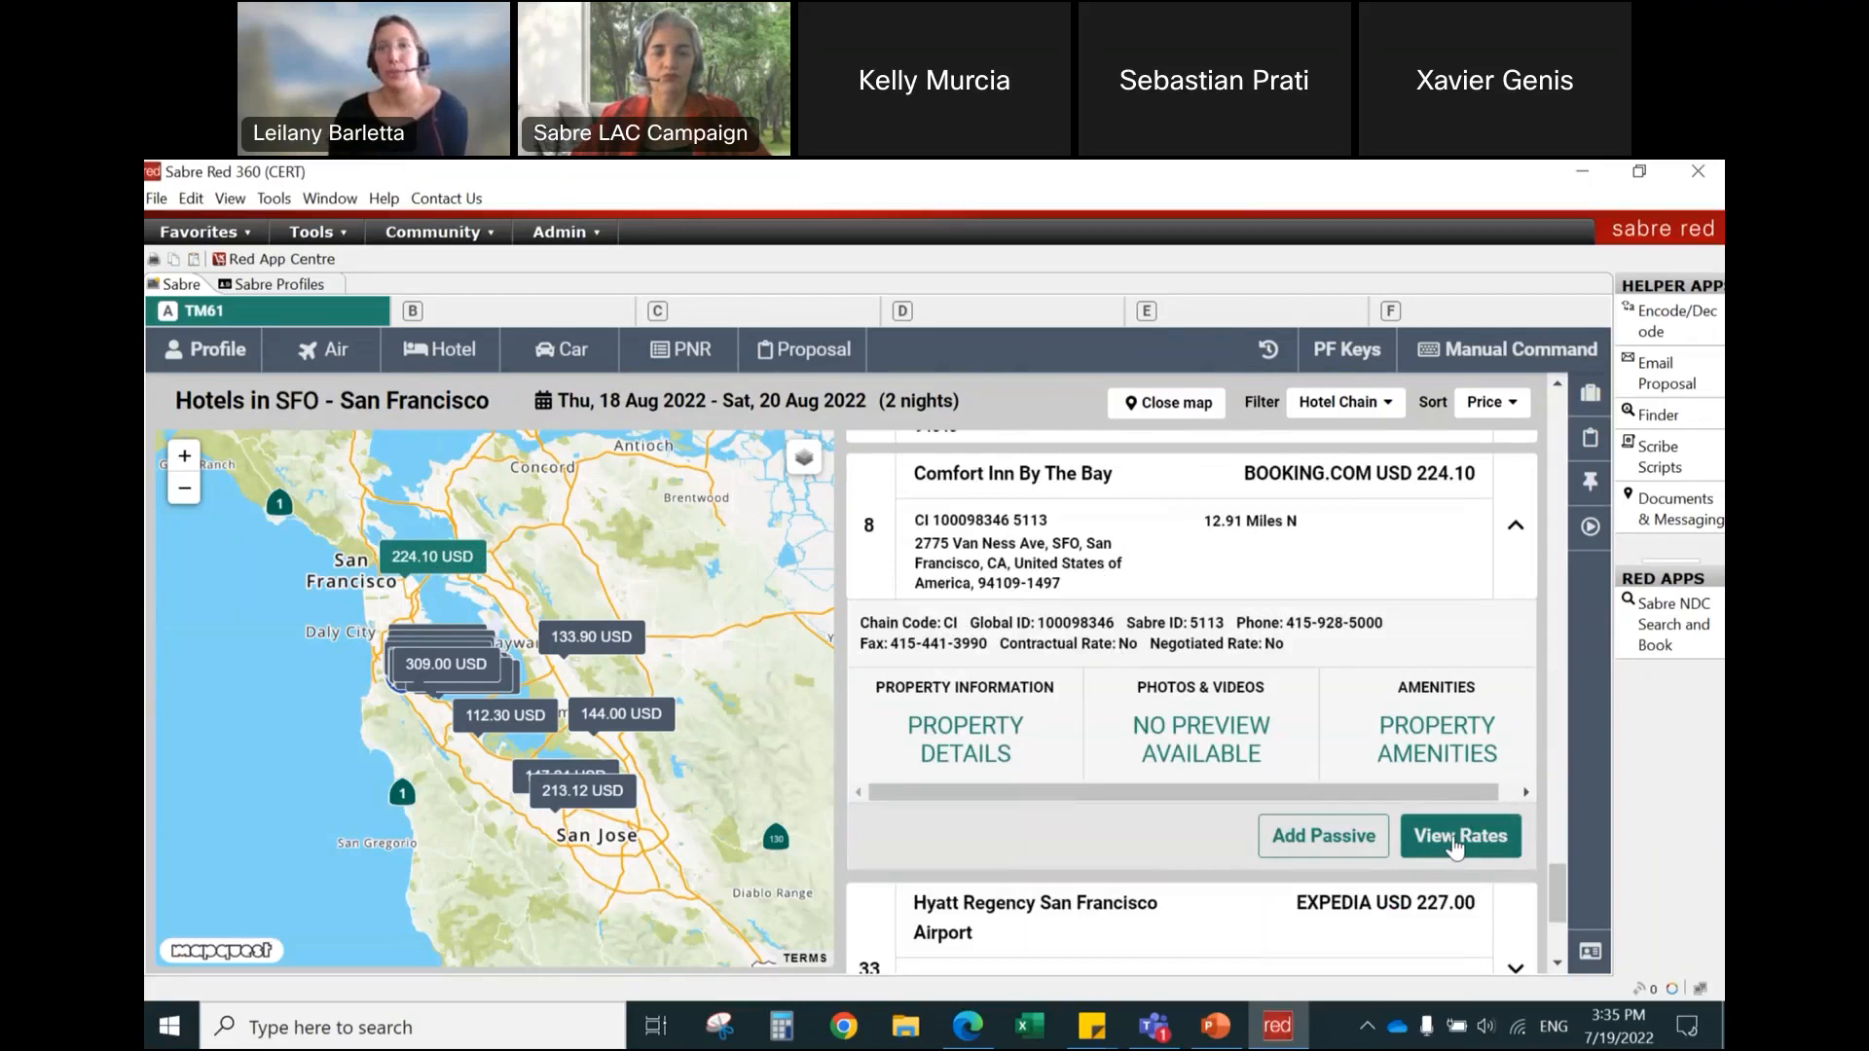
scroll(1159, 448, up, 1)
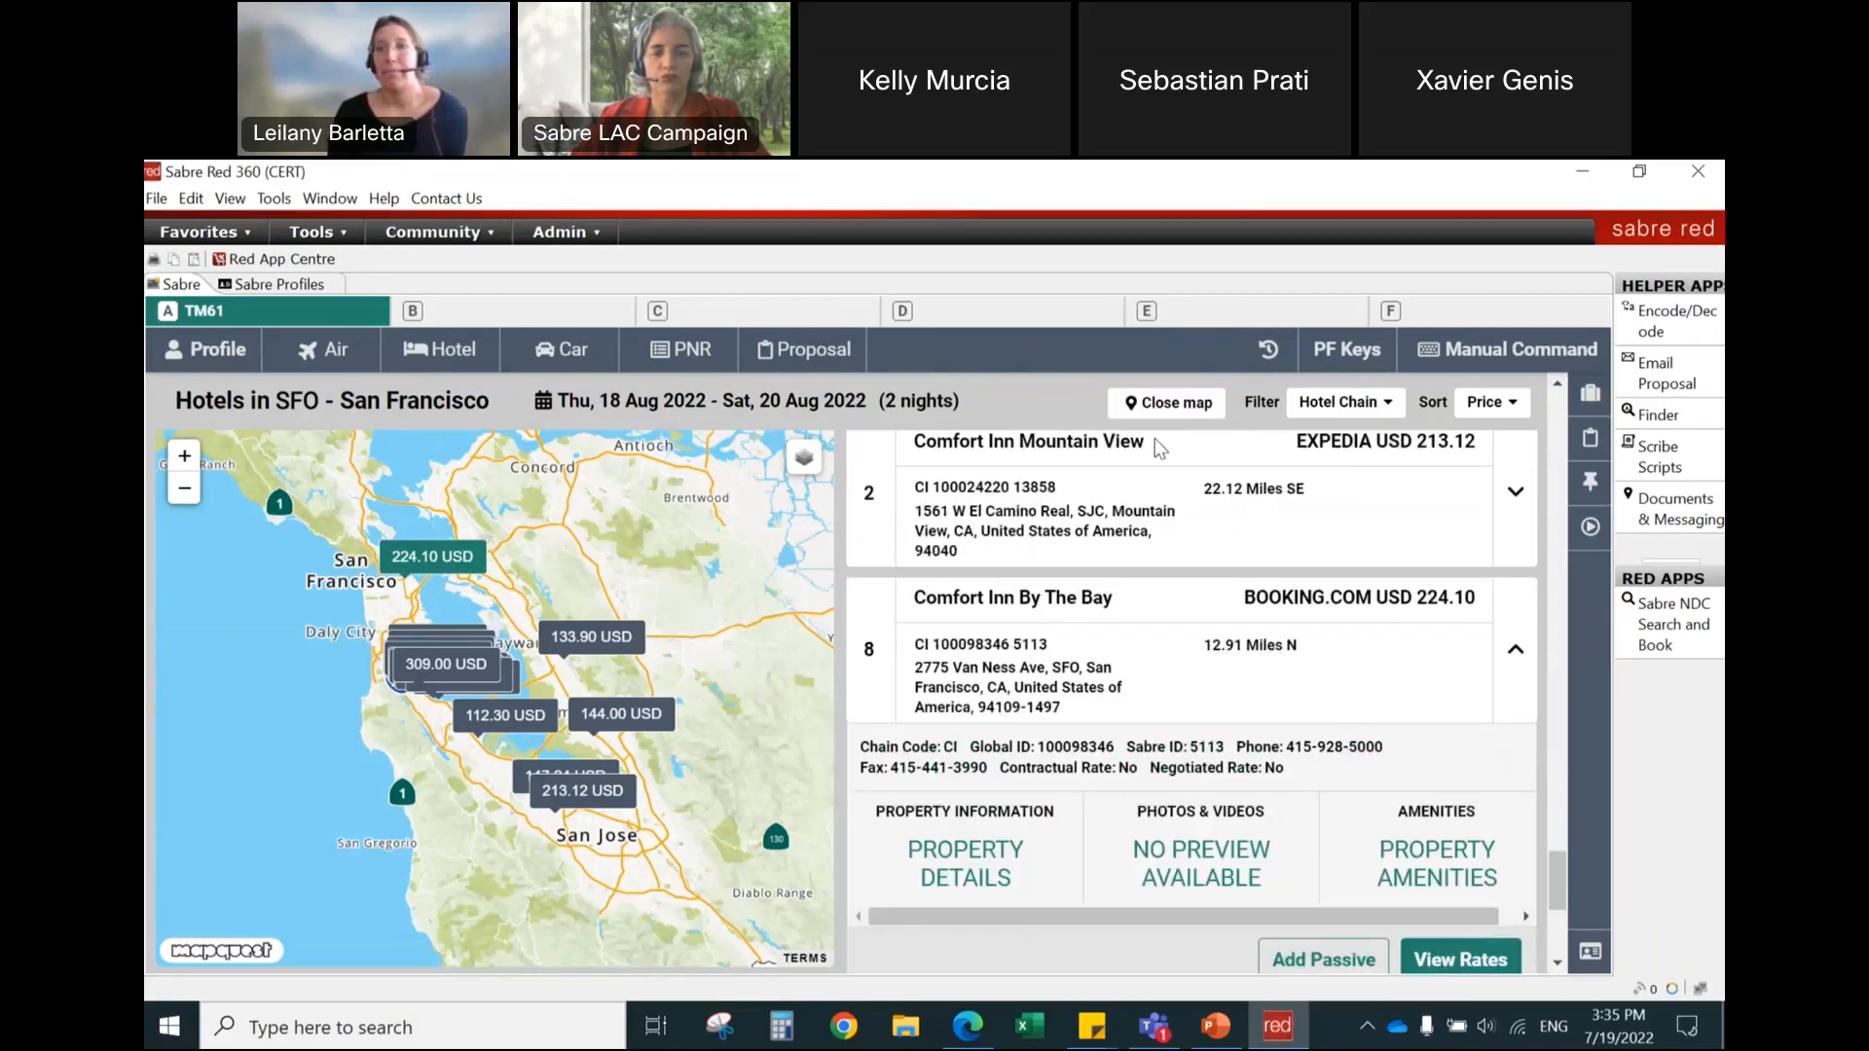
Step: Close the map and check the hotel chain, amenity, rate, distance and rating filter options
click(1137, 403)
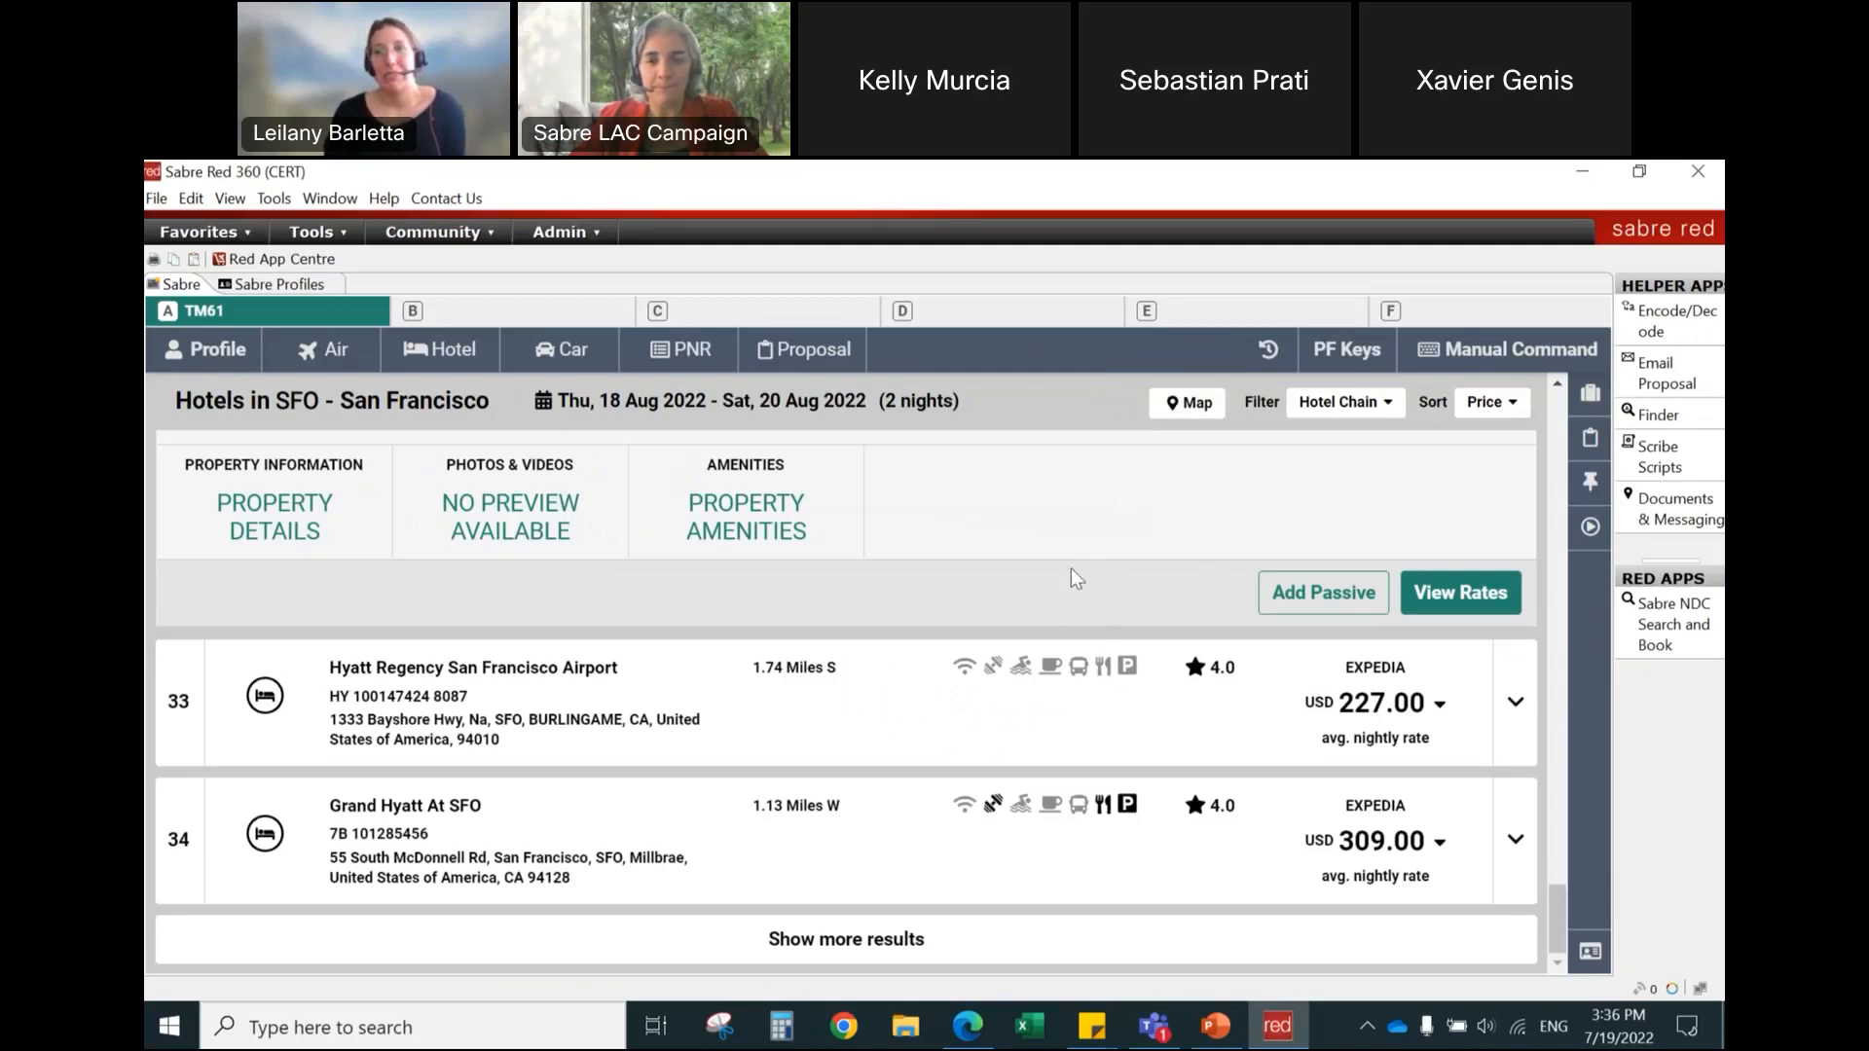
click(1338, 409)
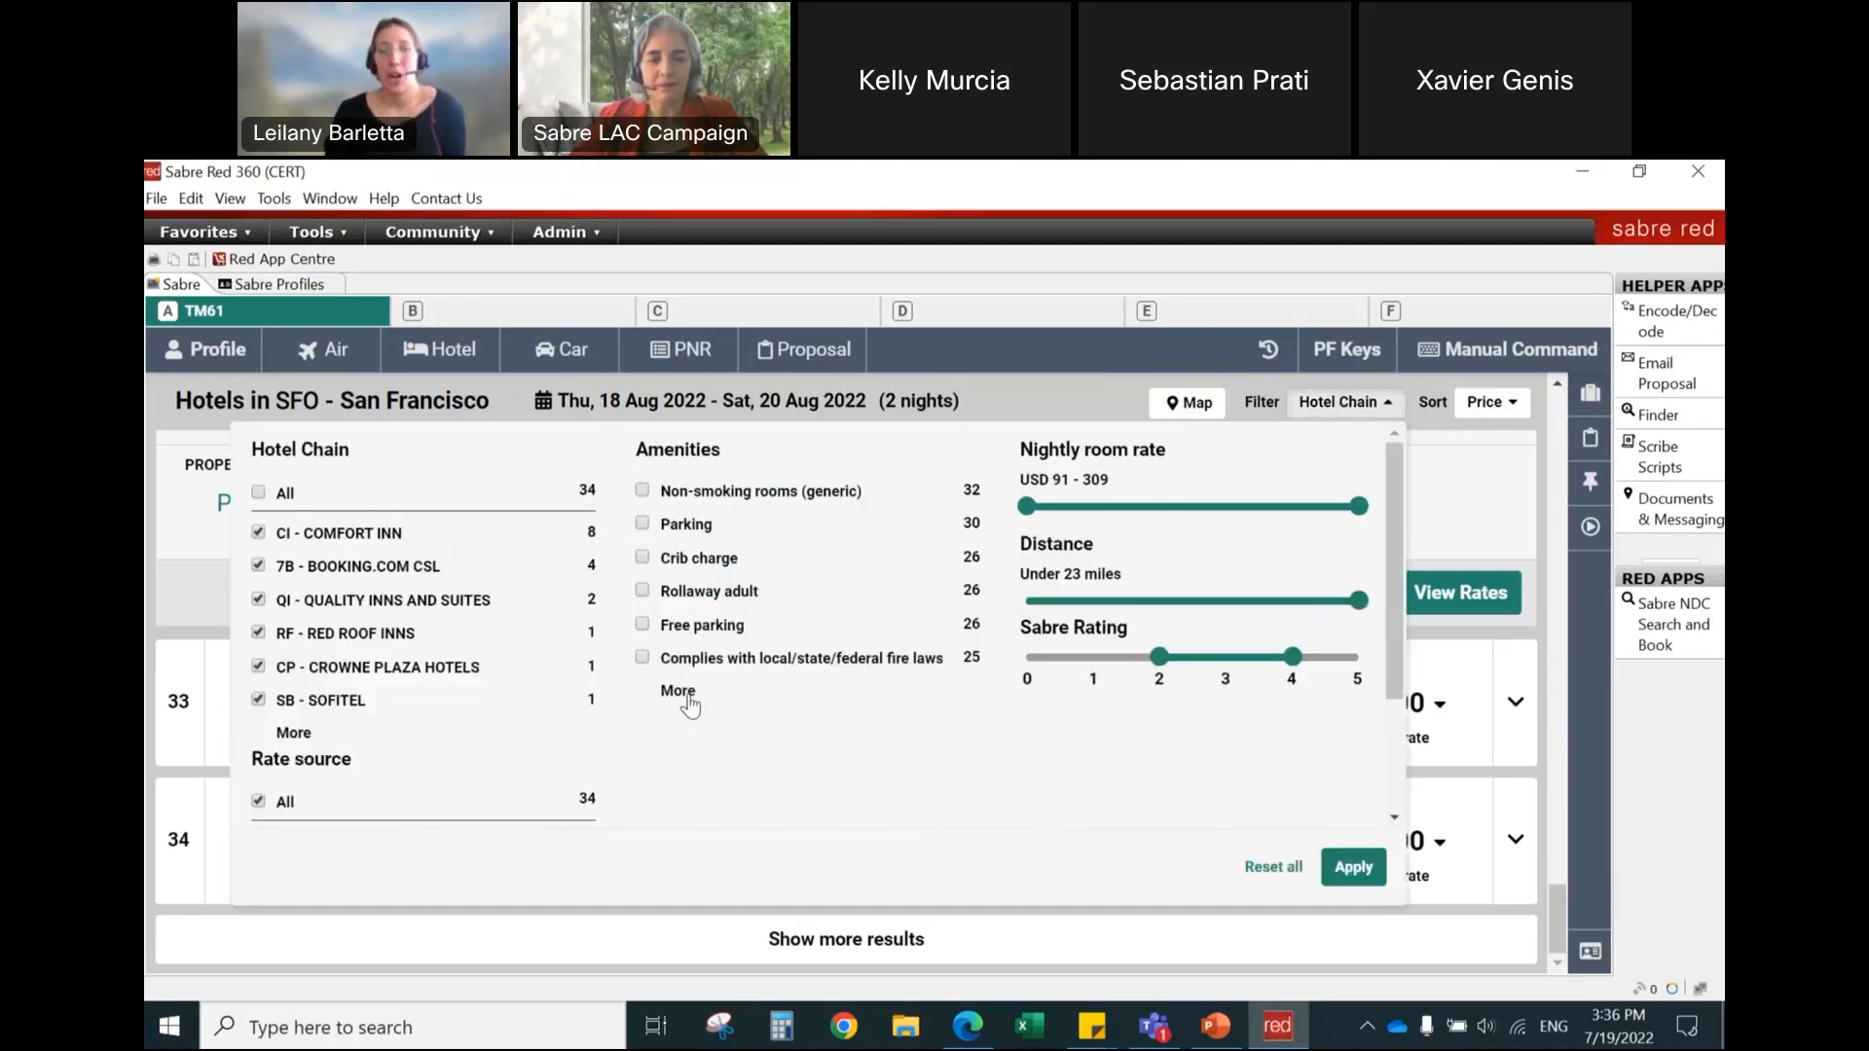
click(1342, 407)
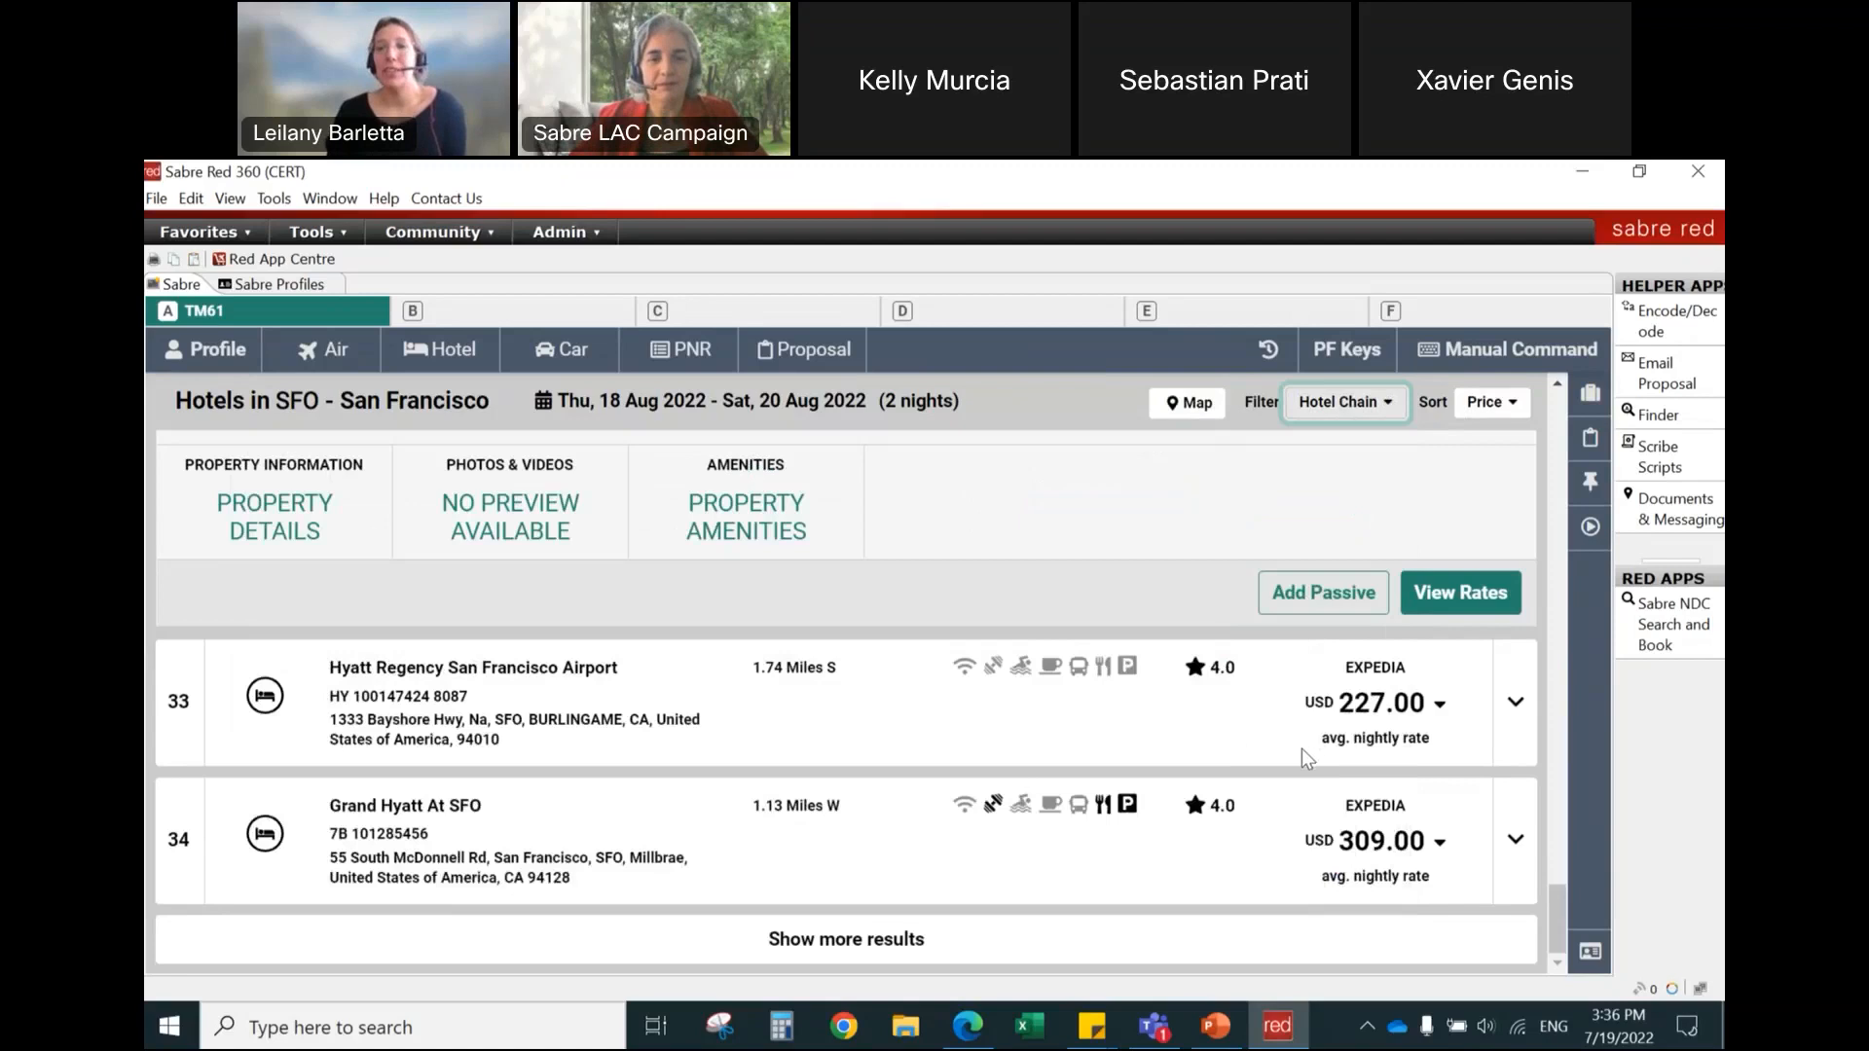
Step: Collapse the Comfort Inn By The Bay details and view the room rates of Hyatt Regency San Francisco Airport
scroll(1066, 779, up, 1)
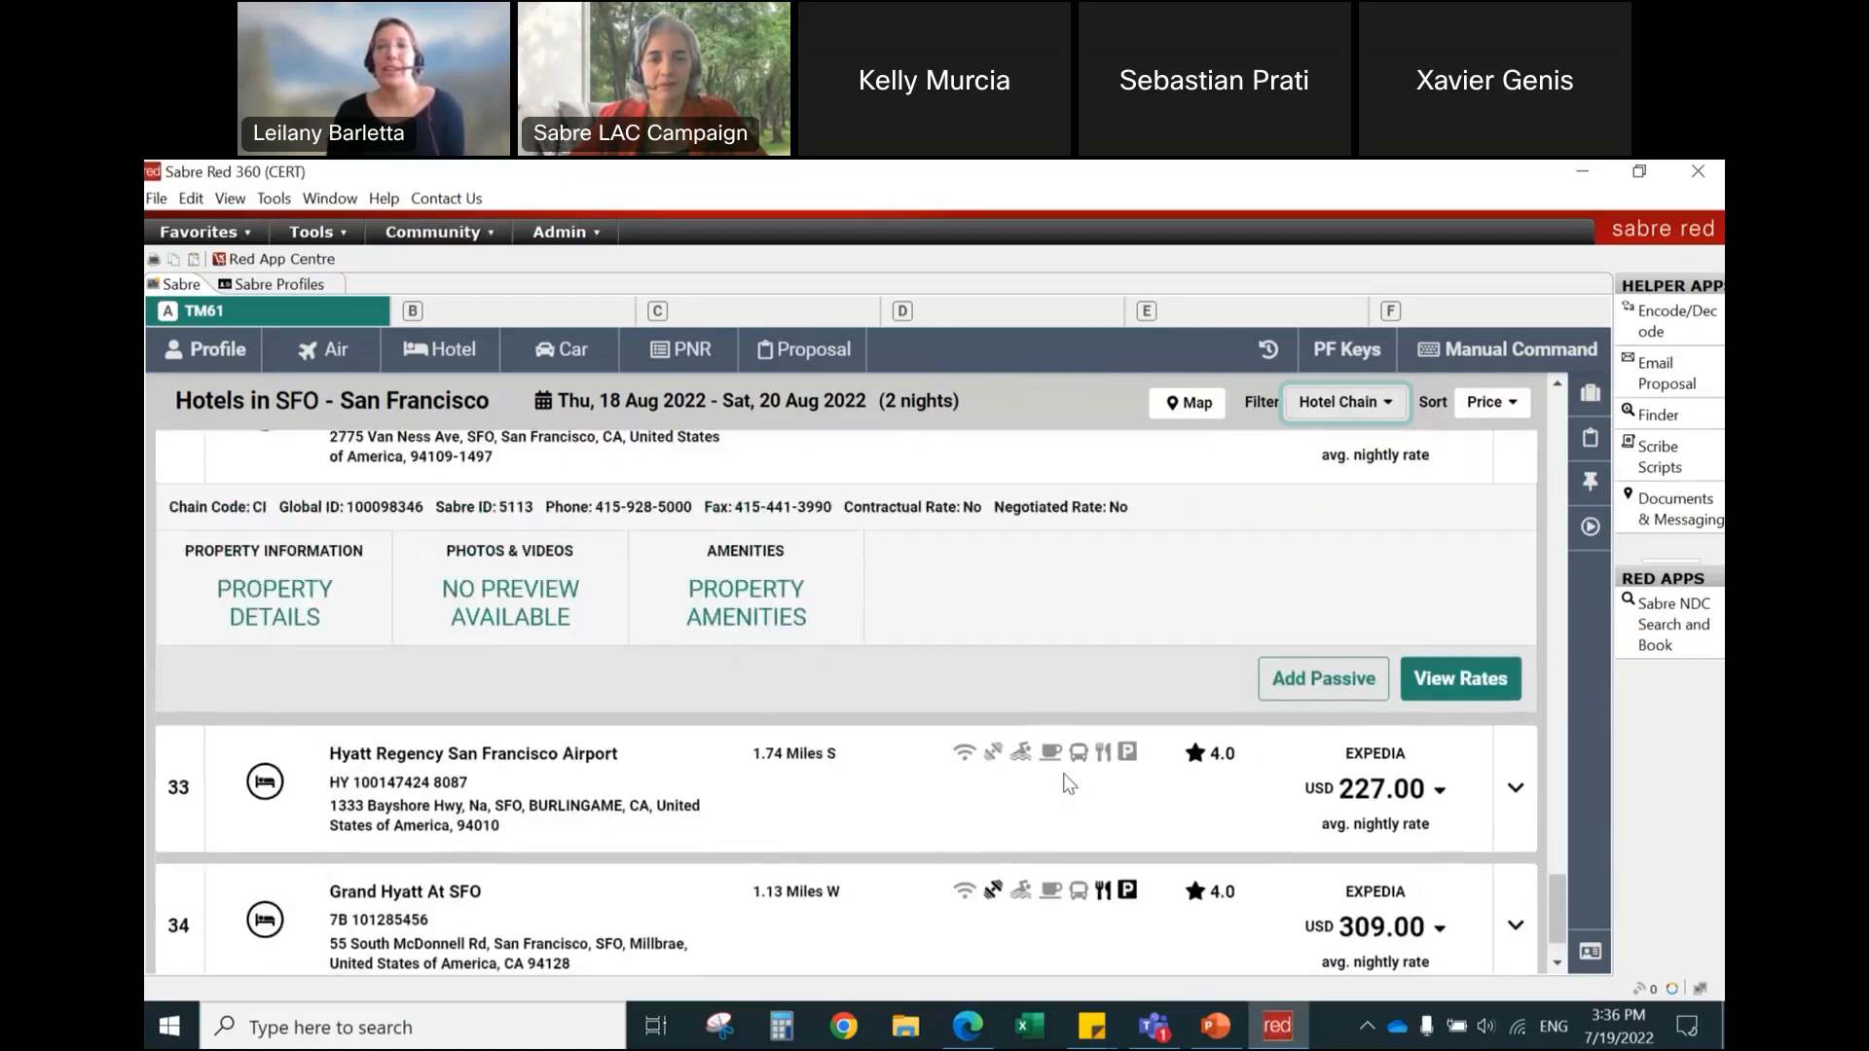
scroll(1070, 783, up, 1)
click(1199, 487)
scroll(1030, 651, up, 8)
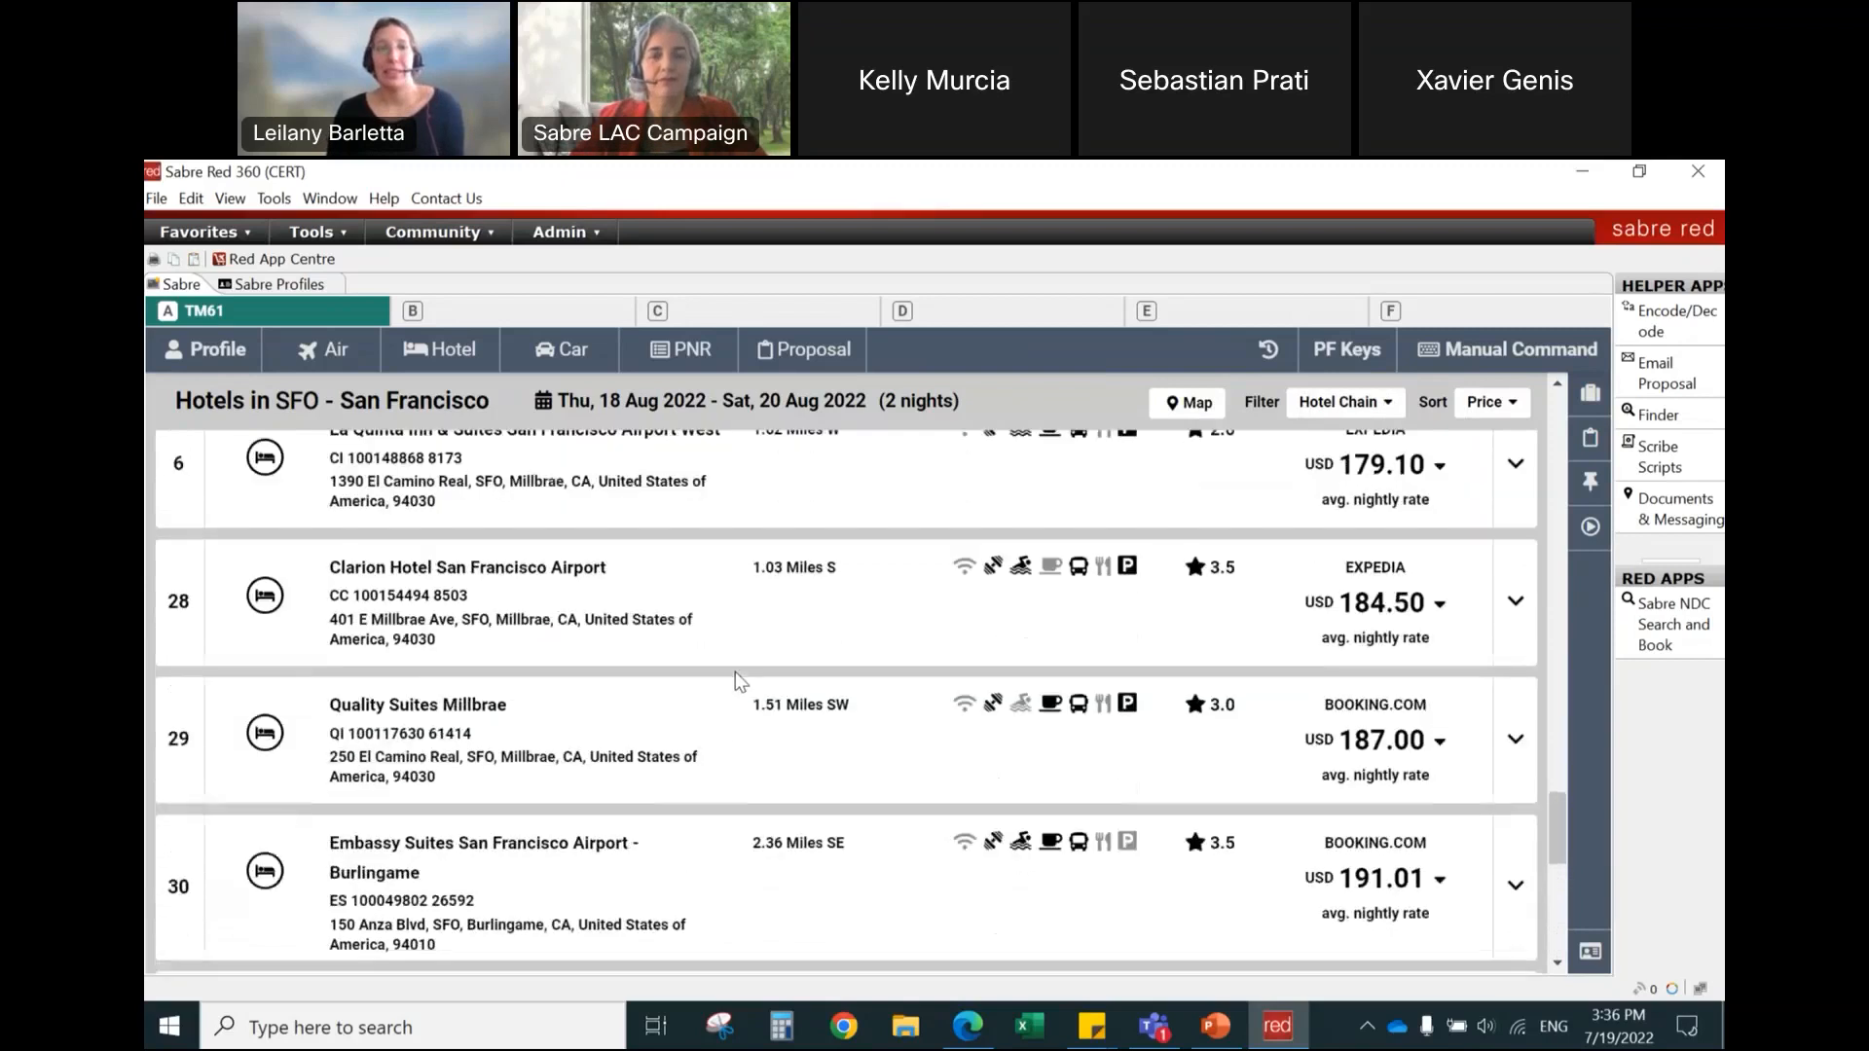
scroll(734, 671, down, 8)
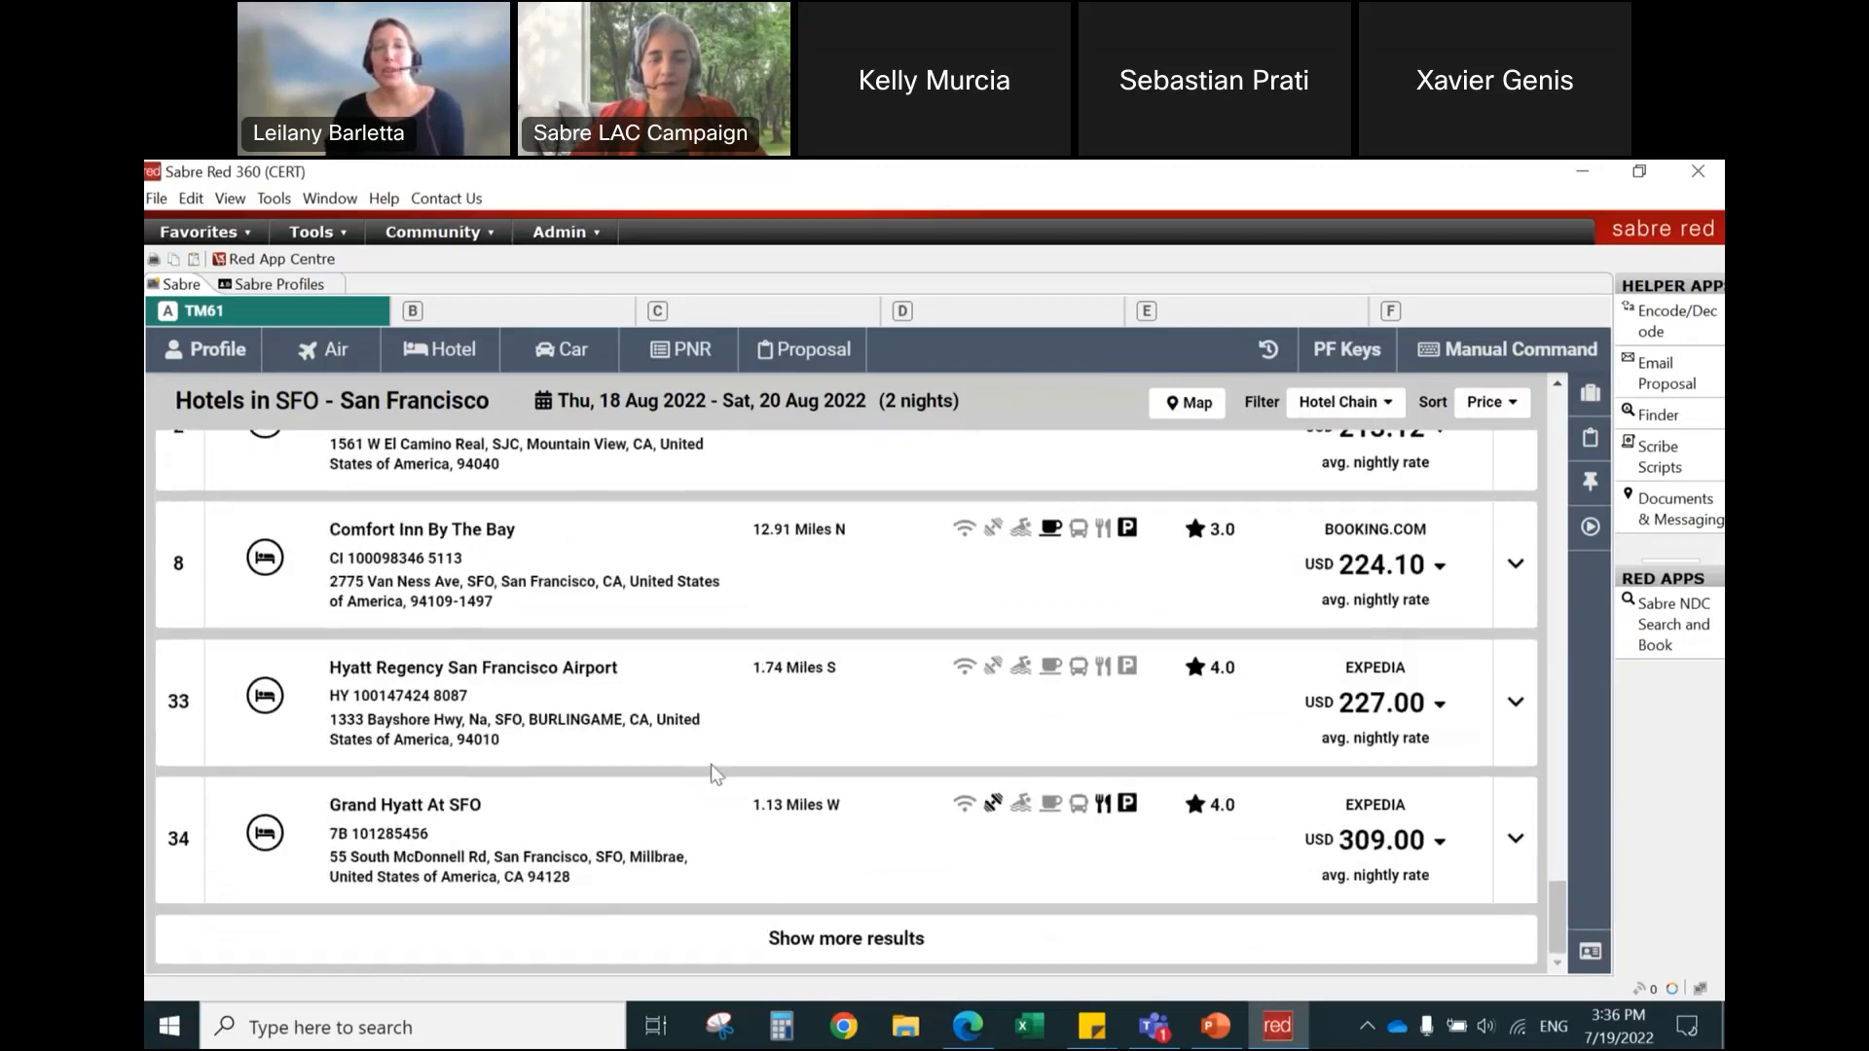
click(707, 691)
scroll(708, 691, down, 2)
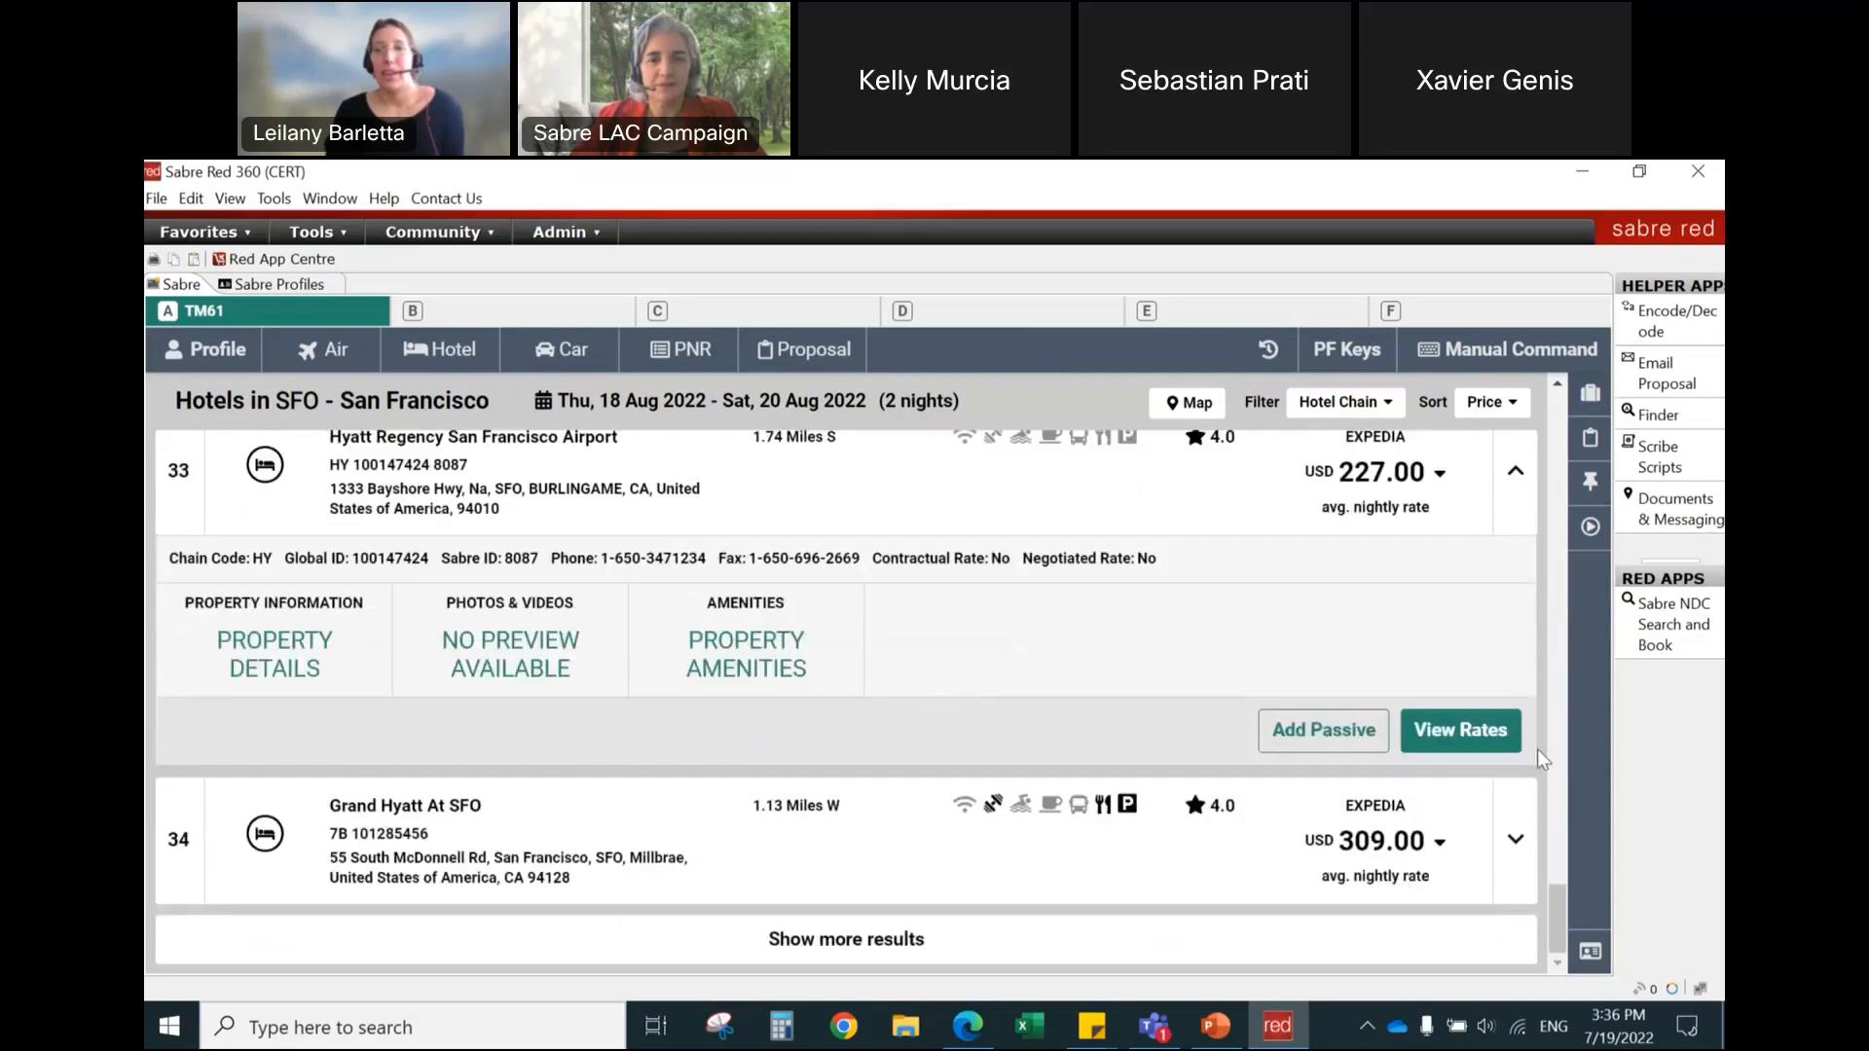
click(1468, 749)
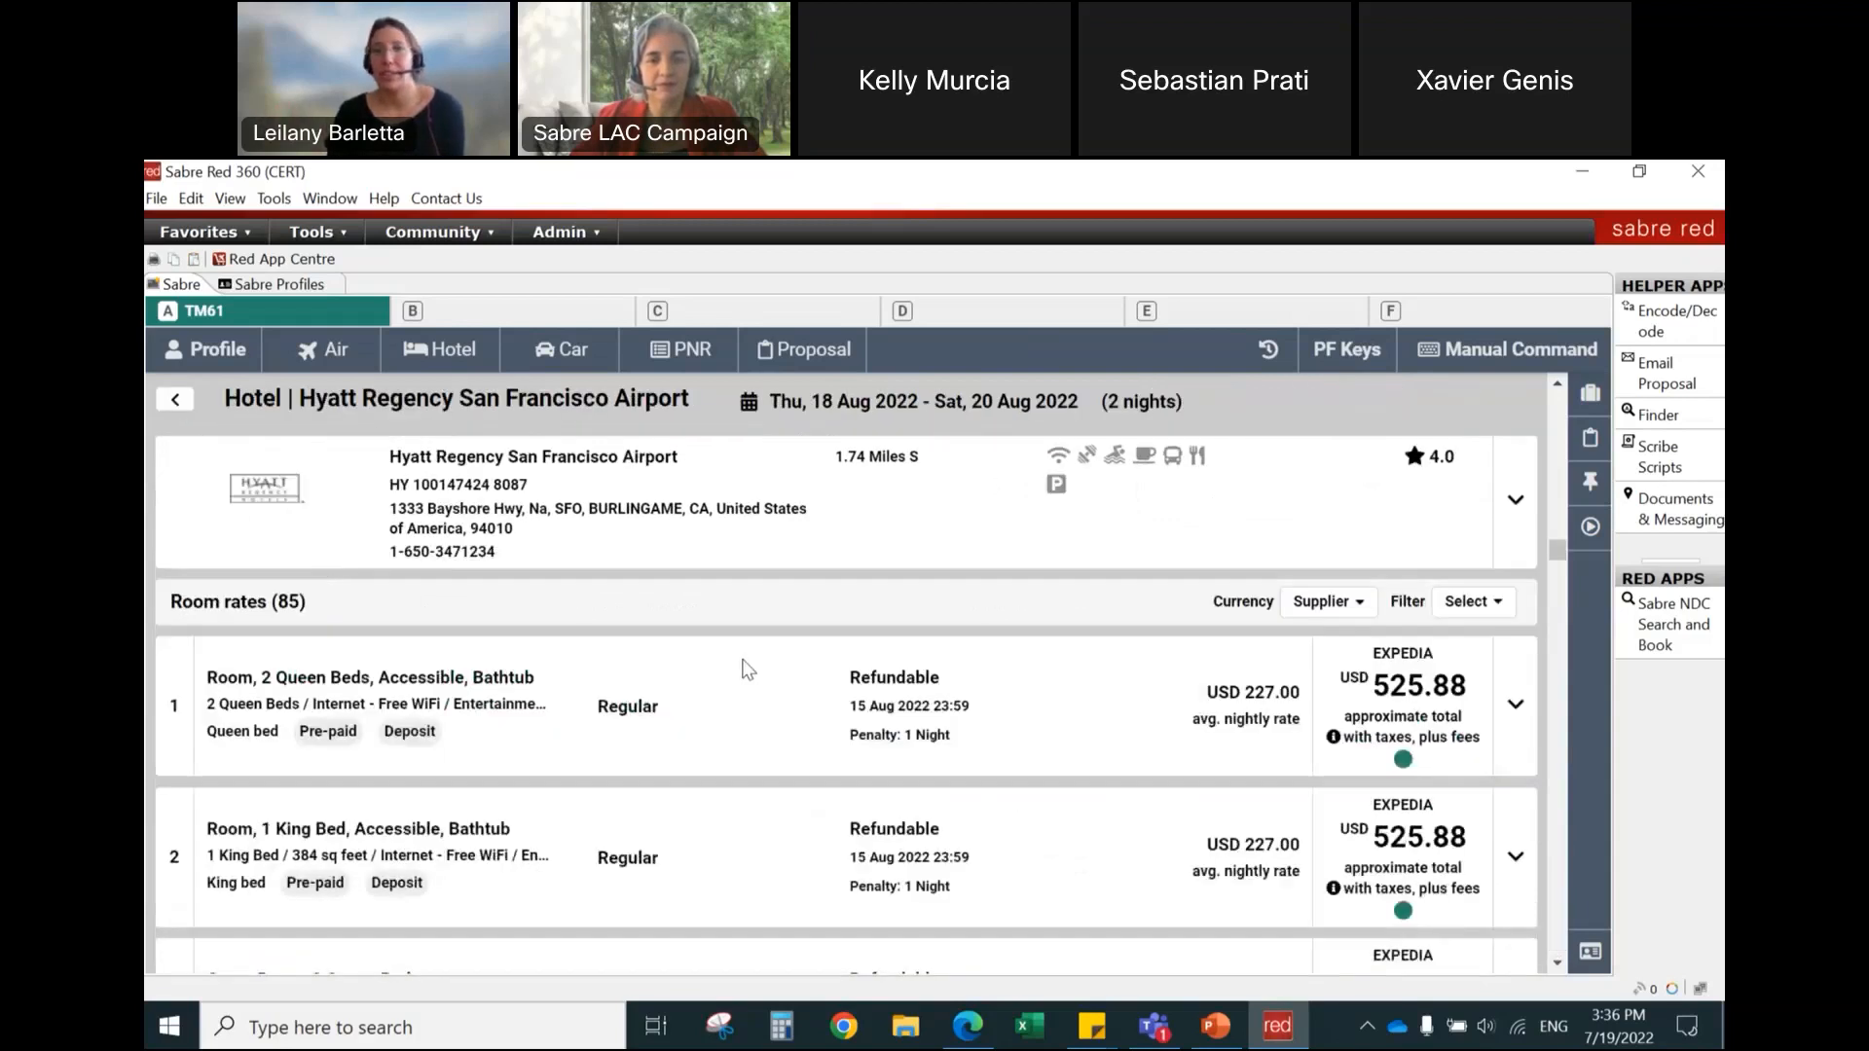
Step: Examine the room rate filter options and the first rates listed for Hyatt Regency San Francisco Airport
click(1470, 604)
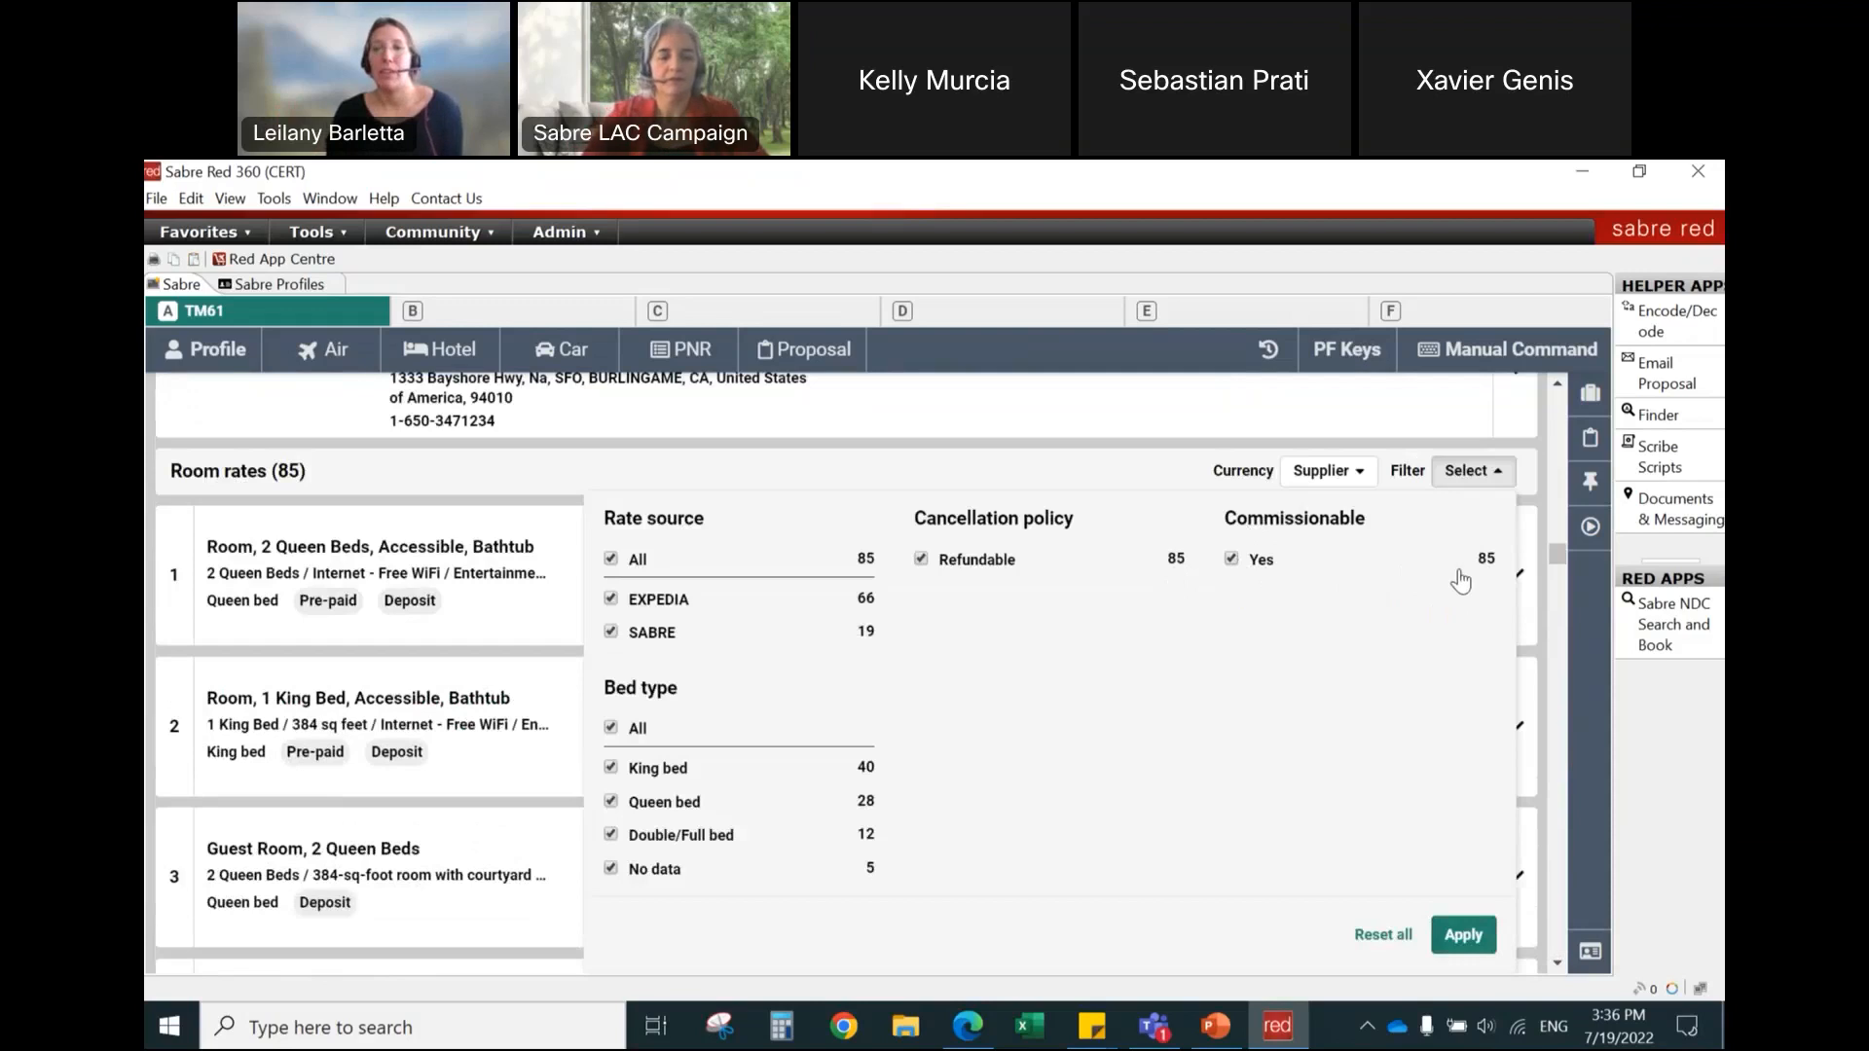
click(1527, 471)
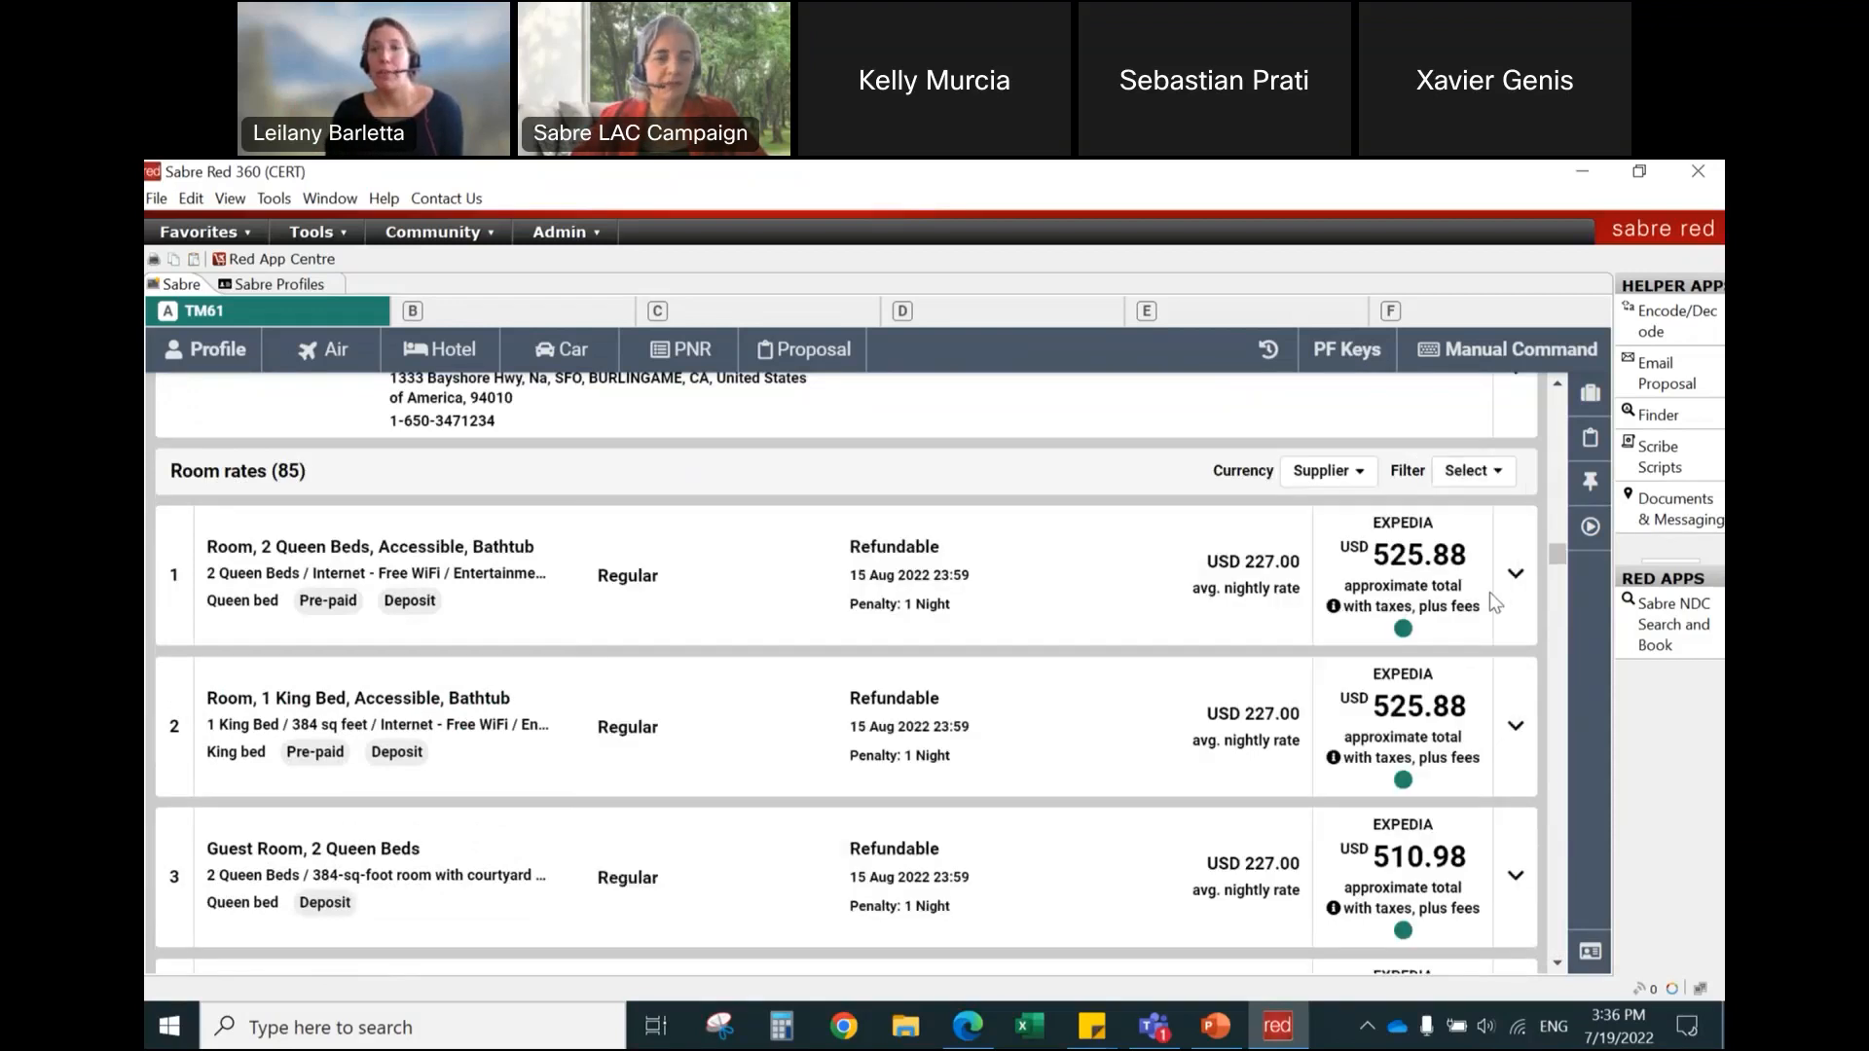
scroll(1065, 525, up, 3)
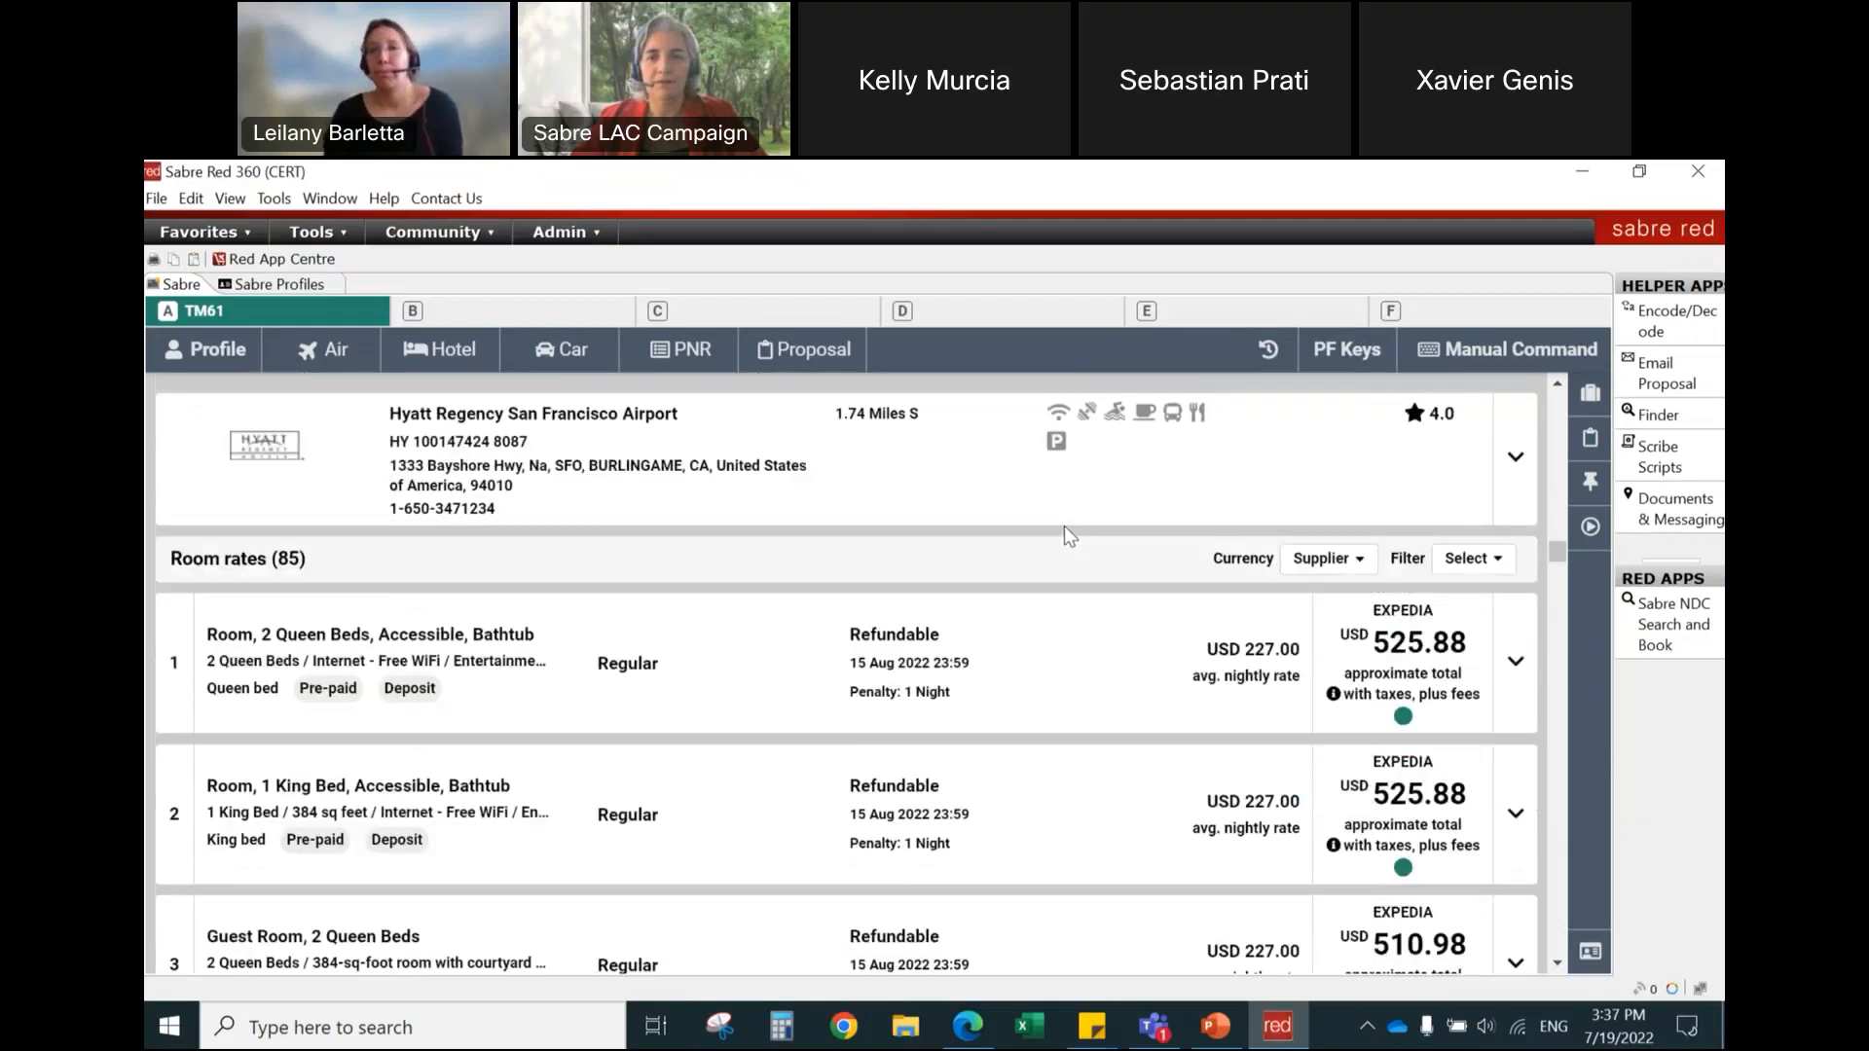
scroll(931, 590, down, 1)
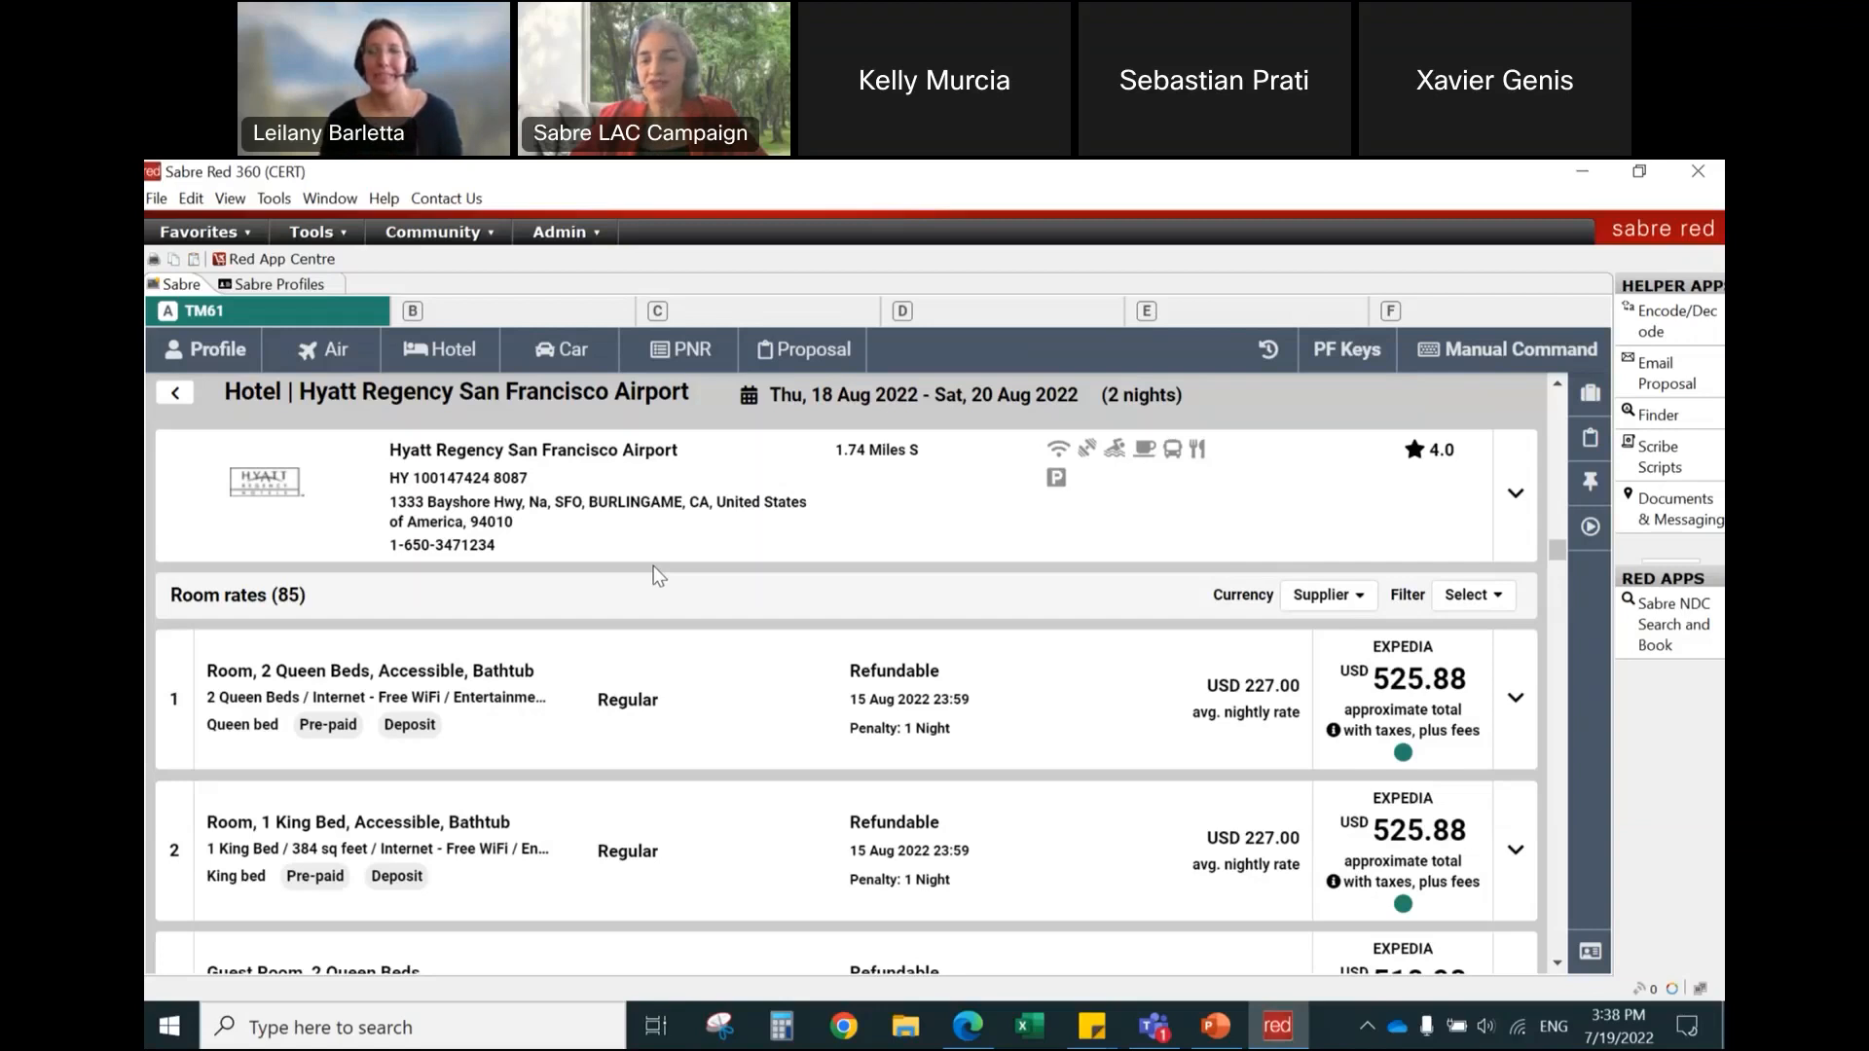
click(1557, 963)
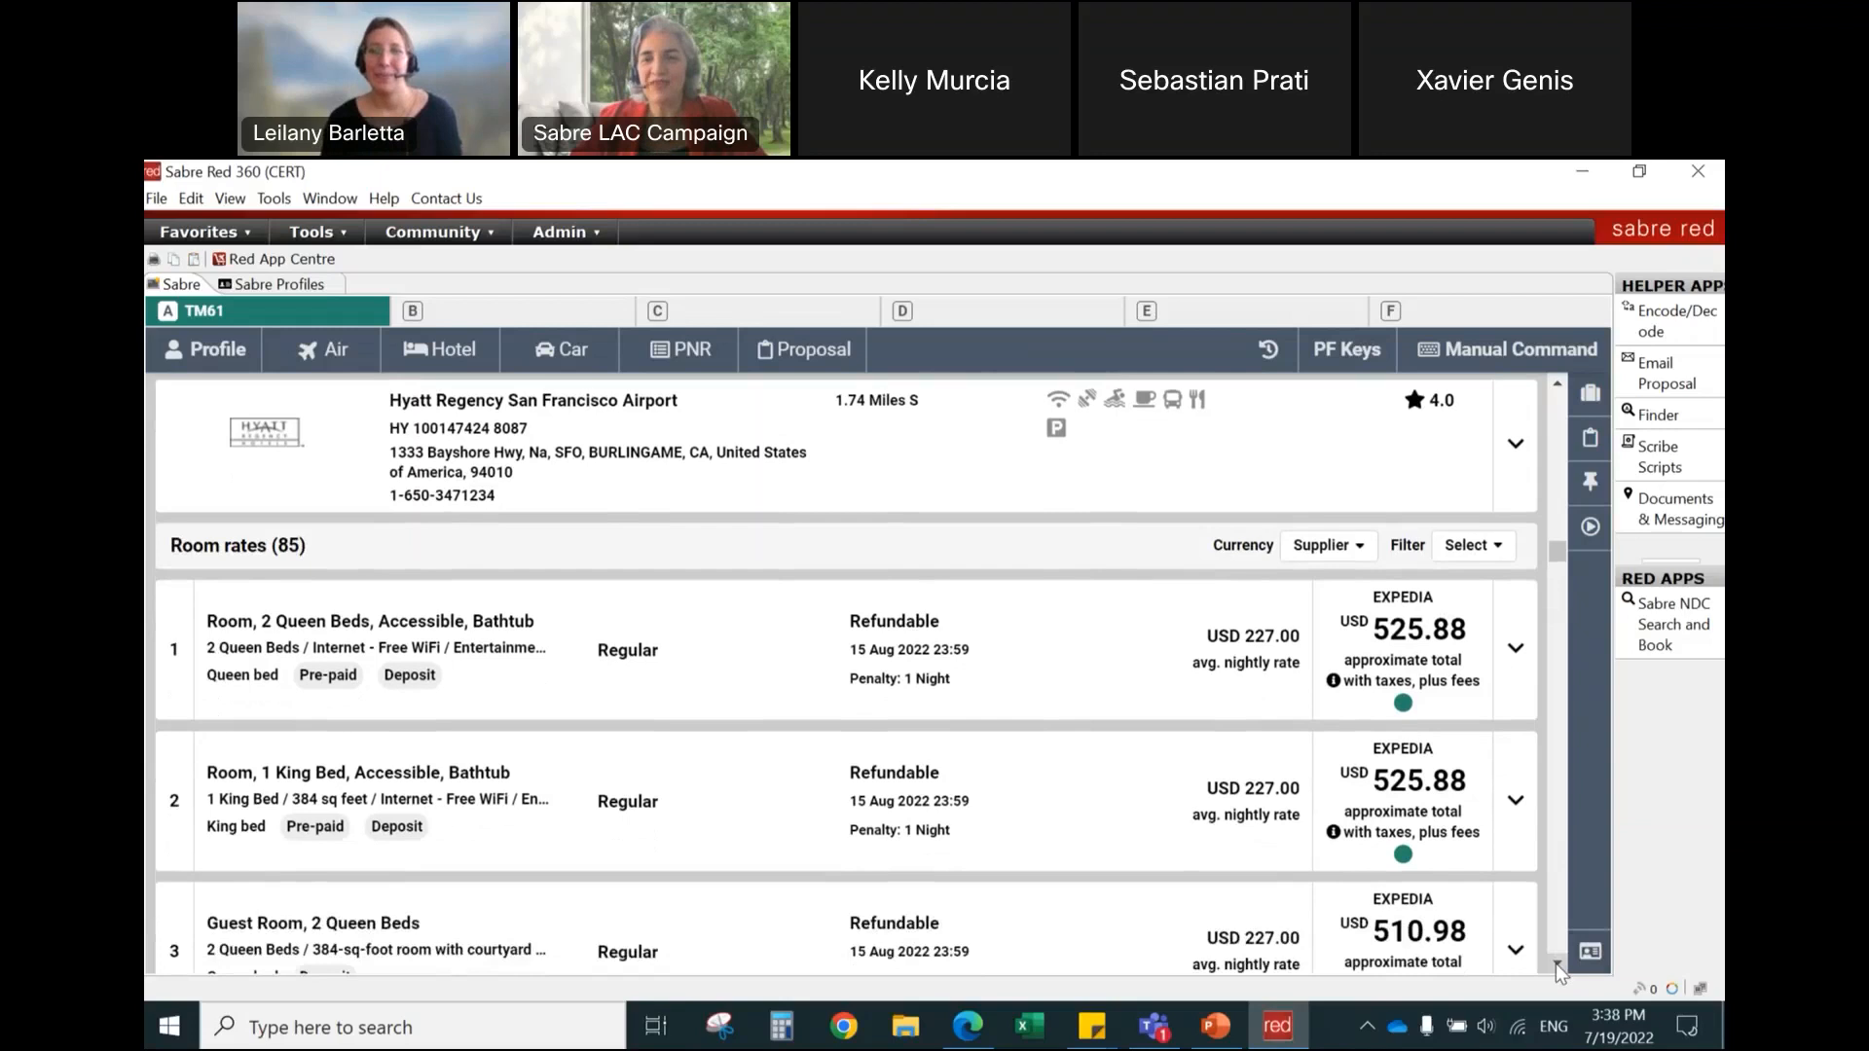
click(1556, 964)
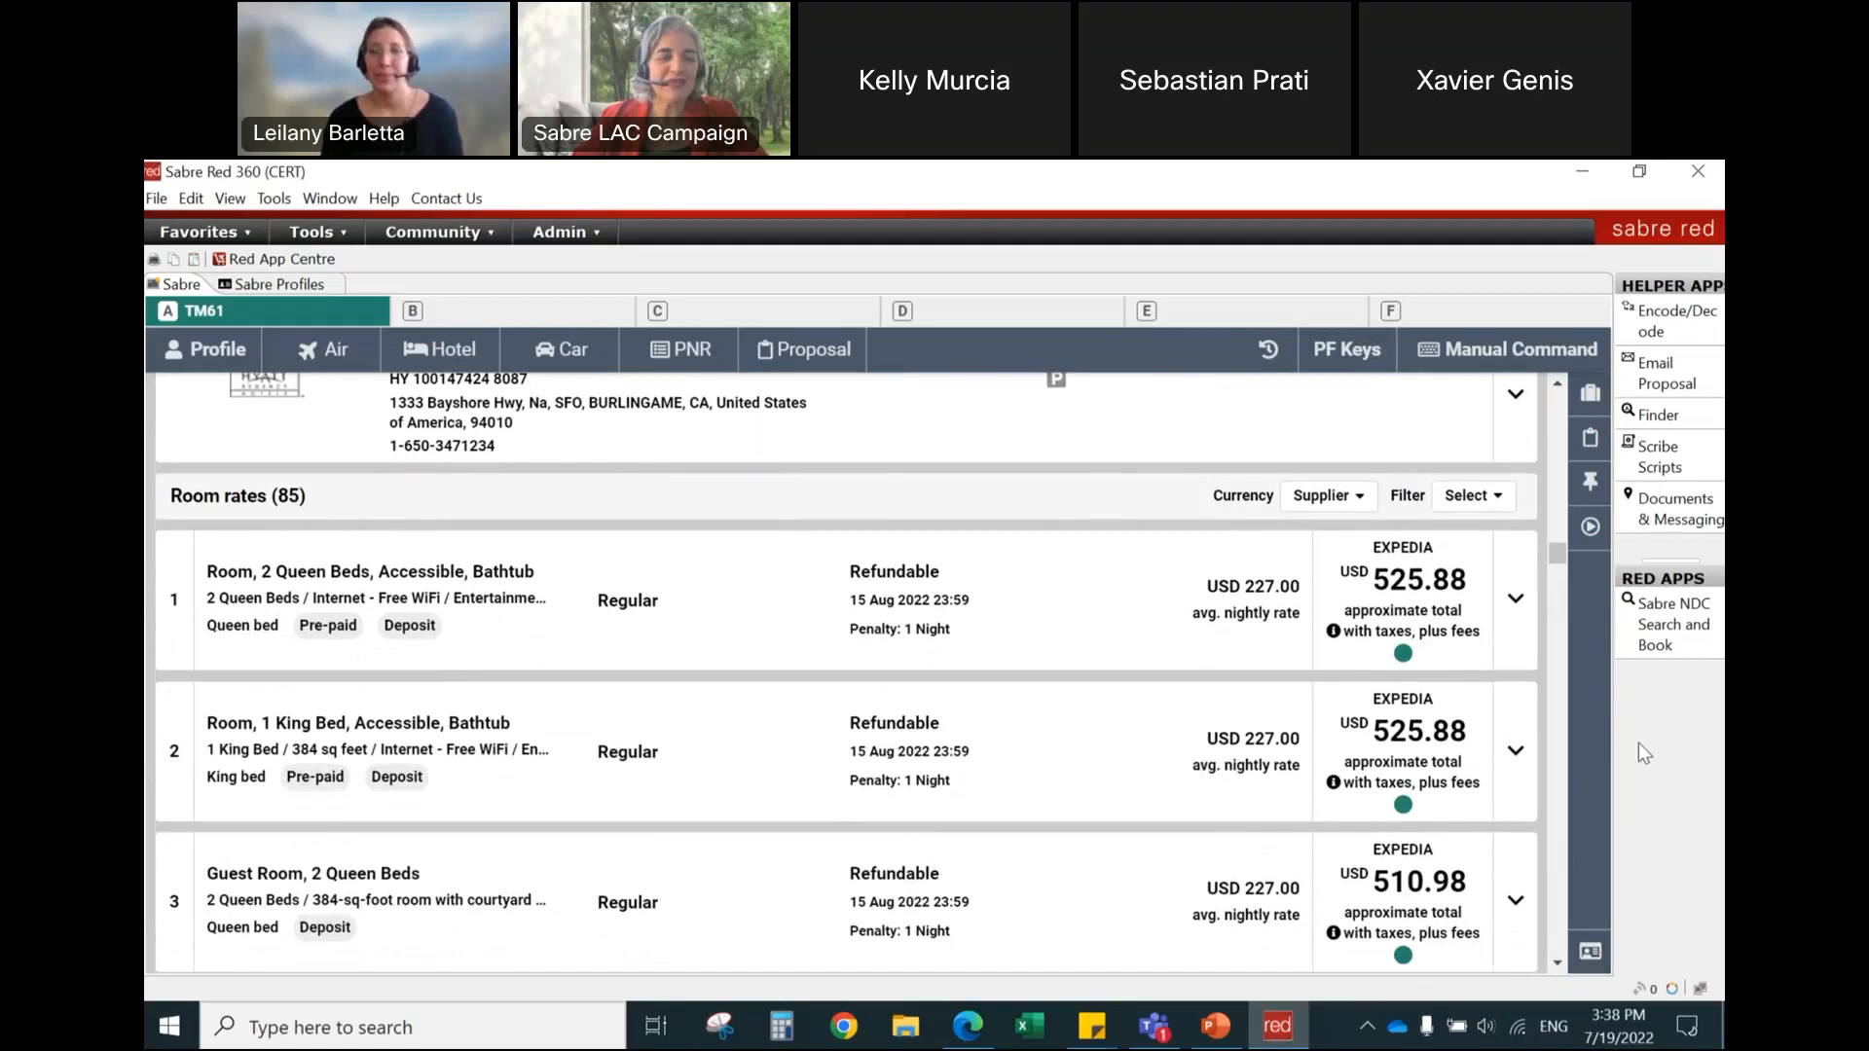
Step: Switch to manual command entry and send the ignore command I
click(1530, 355)
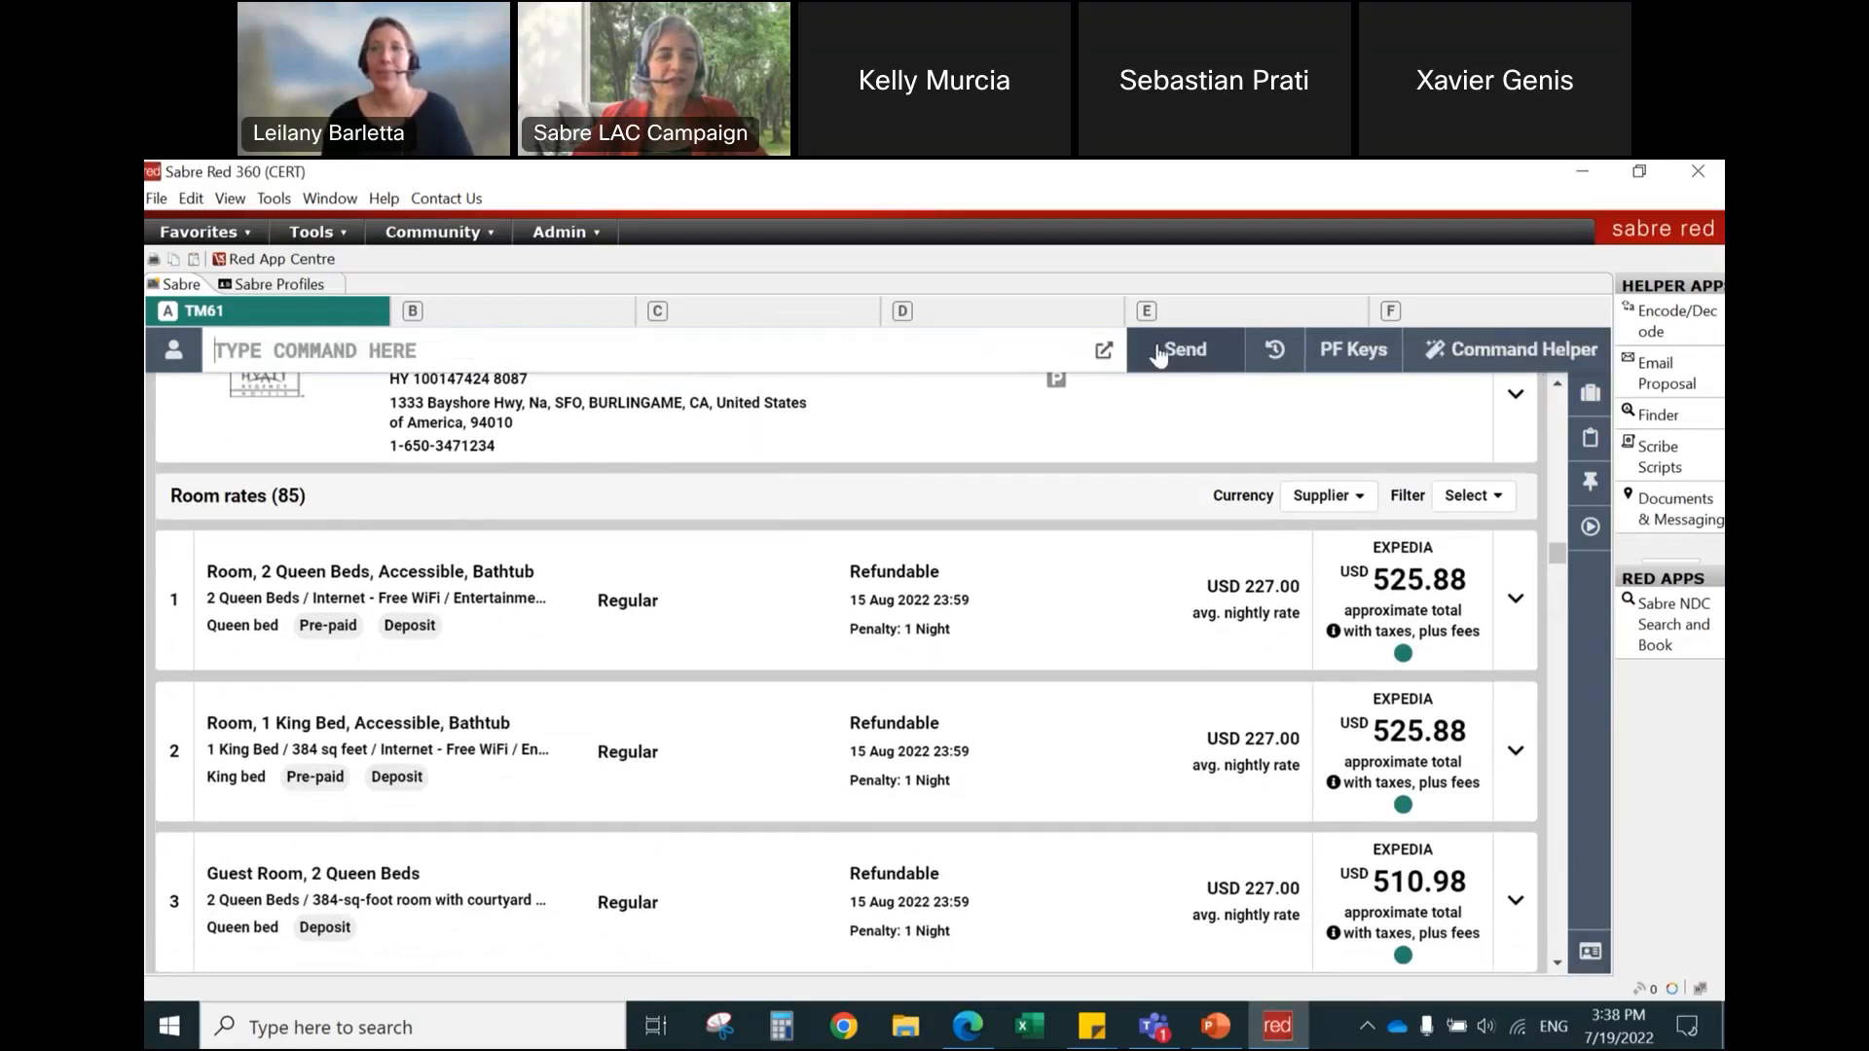
text(IGD)
key(Return)
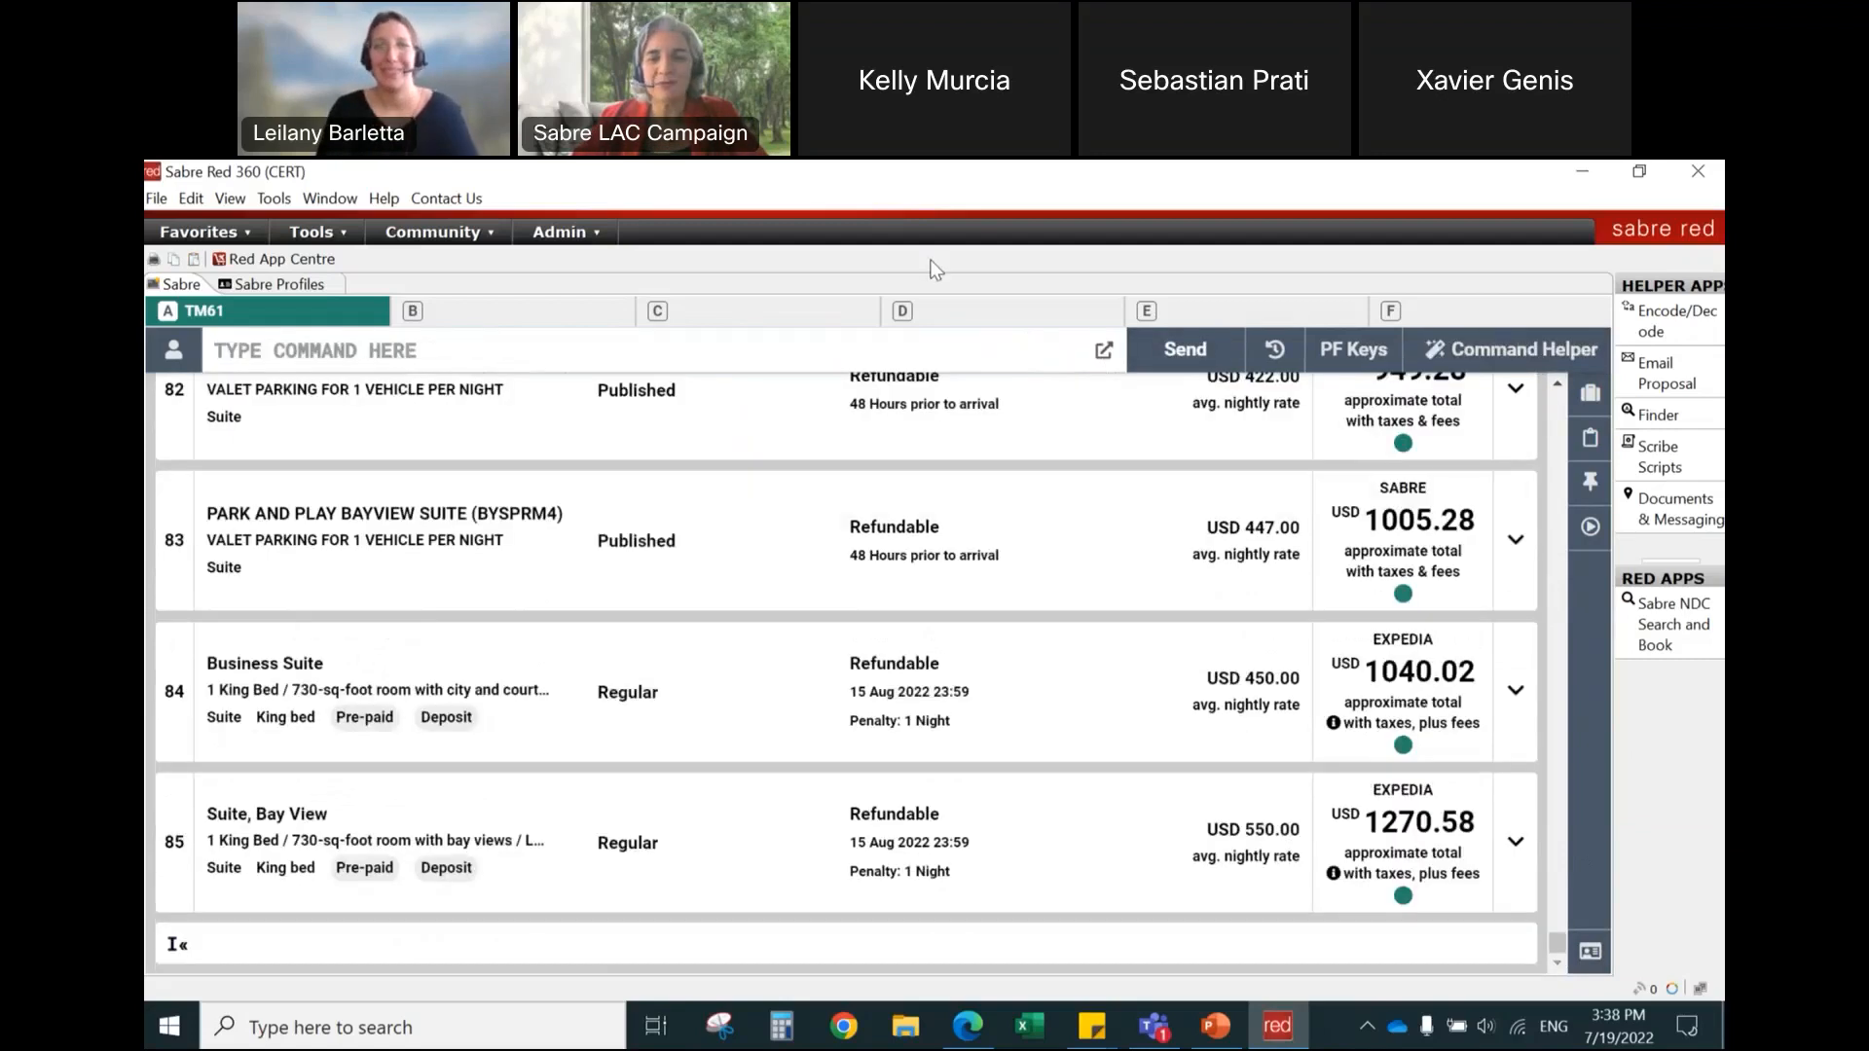